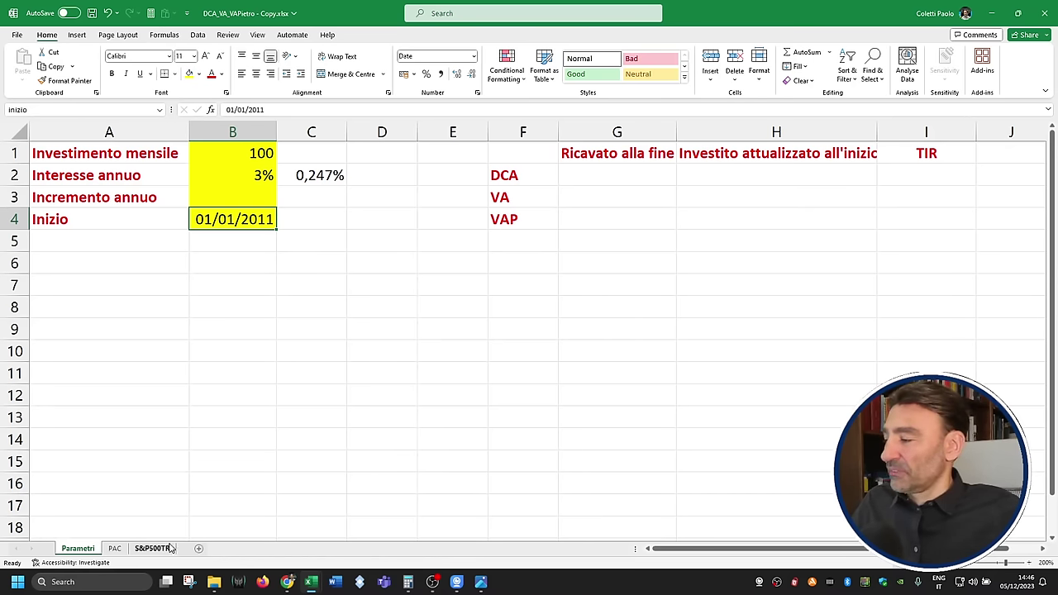
Step: Examine the first and last dates of the daily price history on the S&P500TR sheet
left_click(153, 548)
left_click(66, 148)
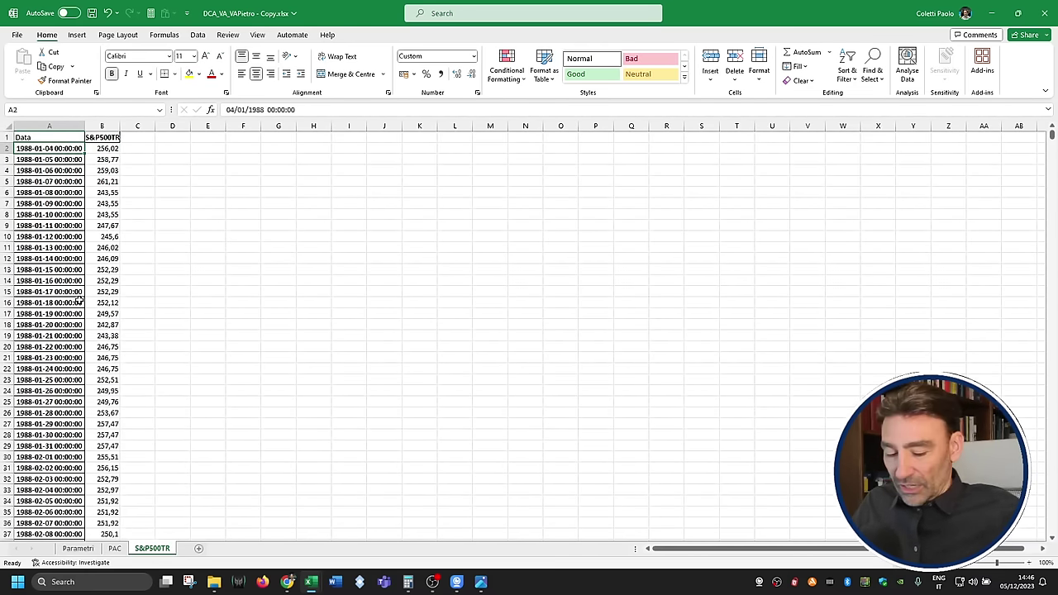
key("ctrl+Down")
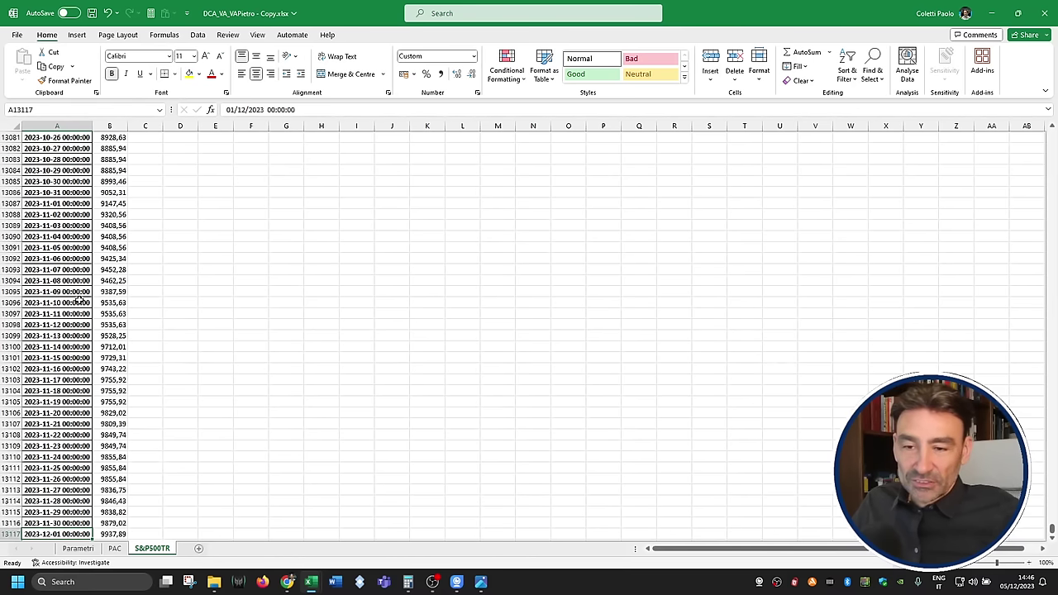
key("ctrl+Up")
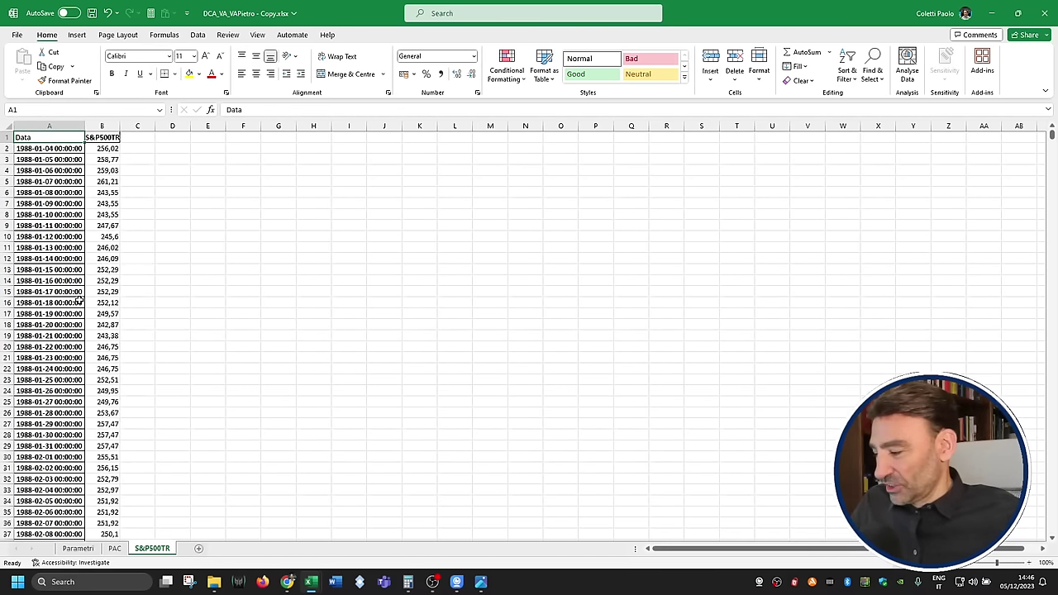
Step: Format the empty Incremento annuo cell B3 on the Parametri sheet as a percentage
left_click(78, 548)
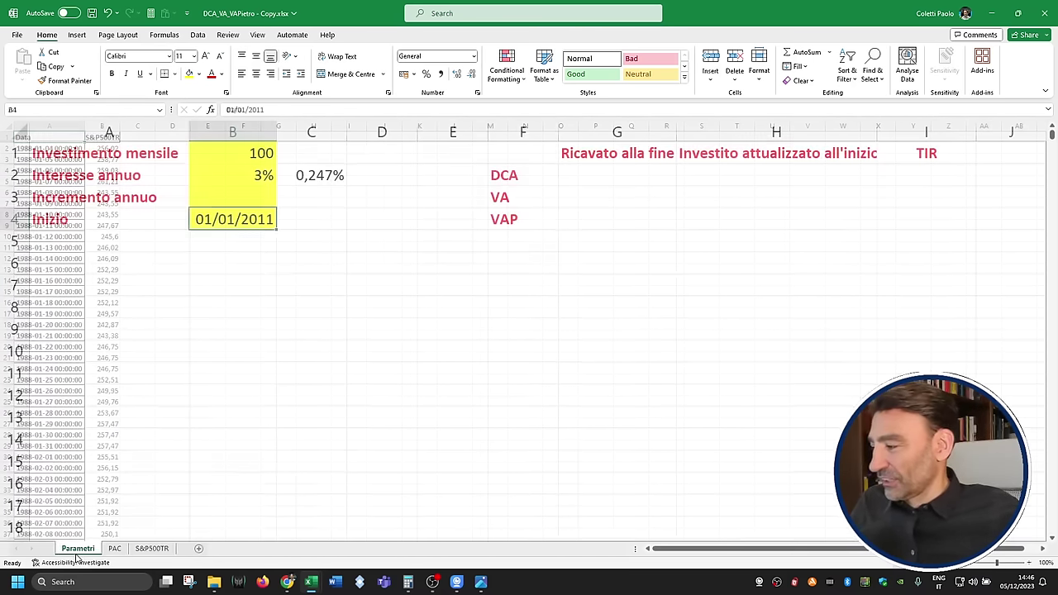
left_click(210, 282)
left_click(242, 203)
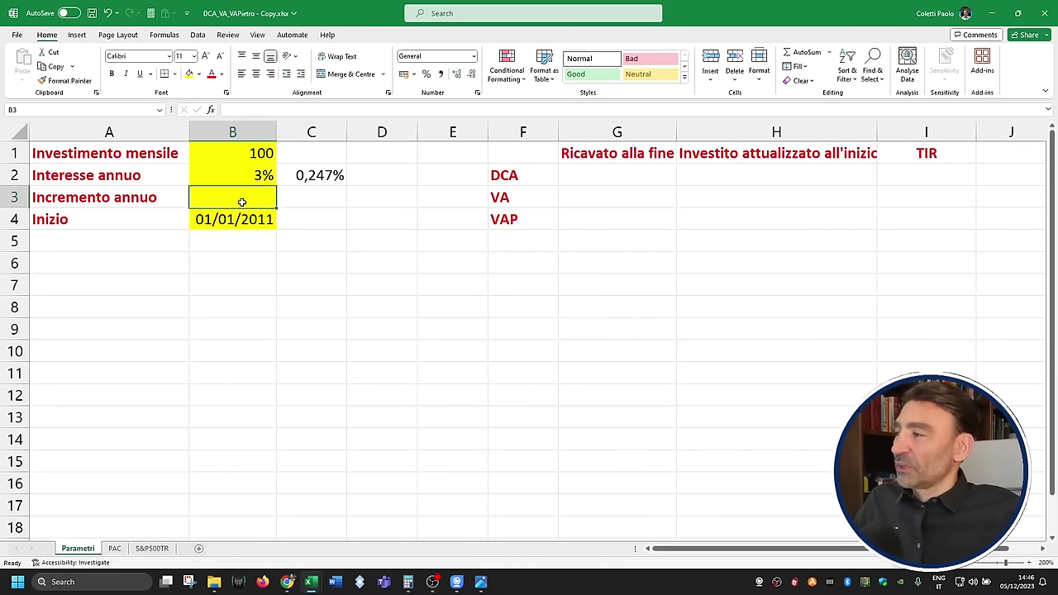
key("ctrl+shift+5")
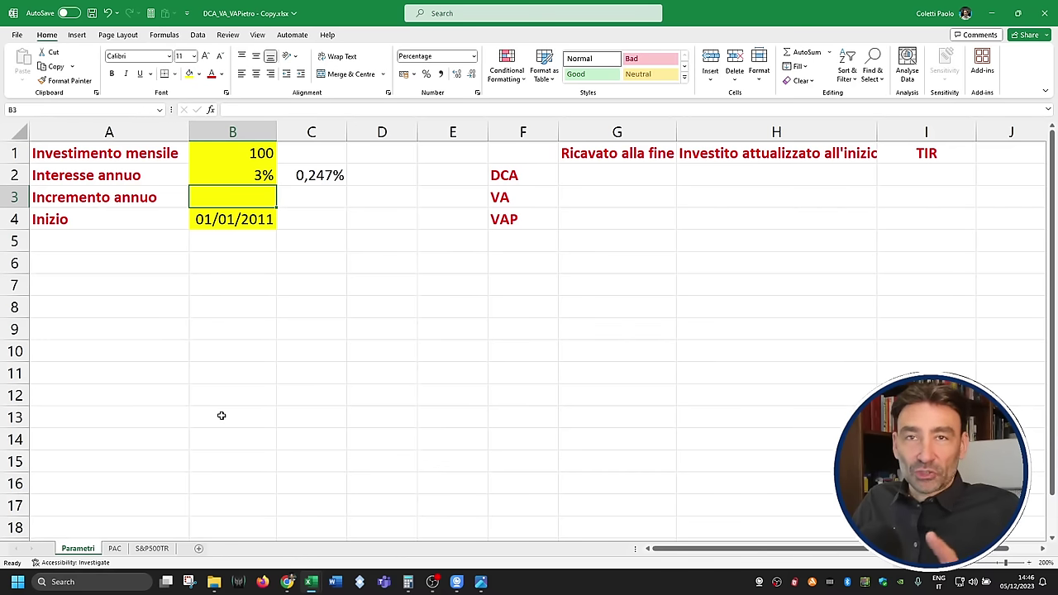
Step: Examine the DCA, VA and VAP column groups across the PAC sheet
left_click(115, 548)
left_click(268, 199)
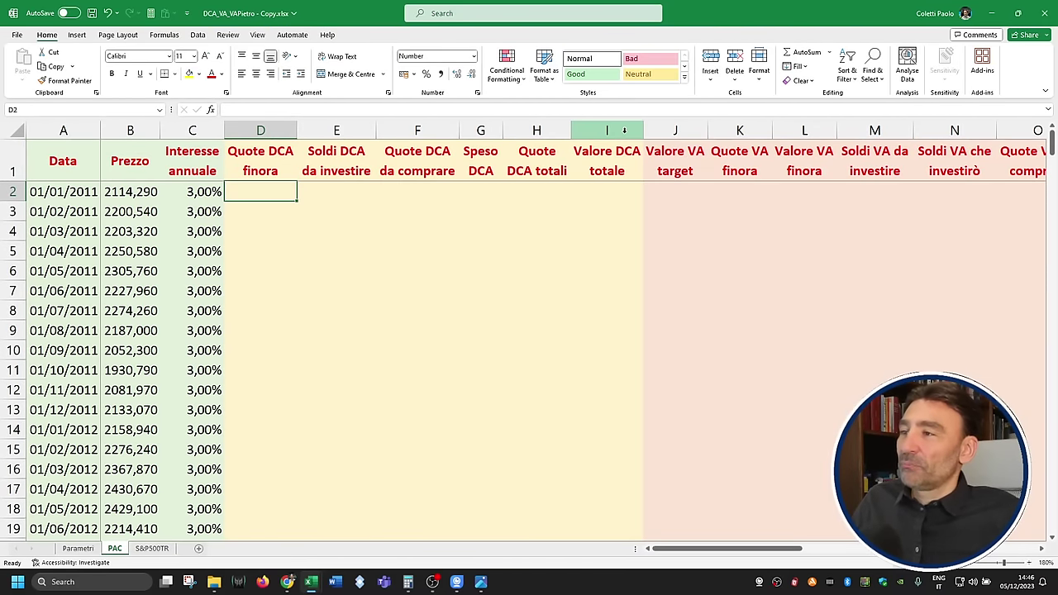
left_click(673, 131)
left_click_drag(777, 550, 864, 548)
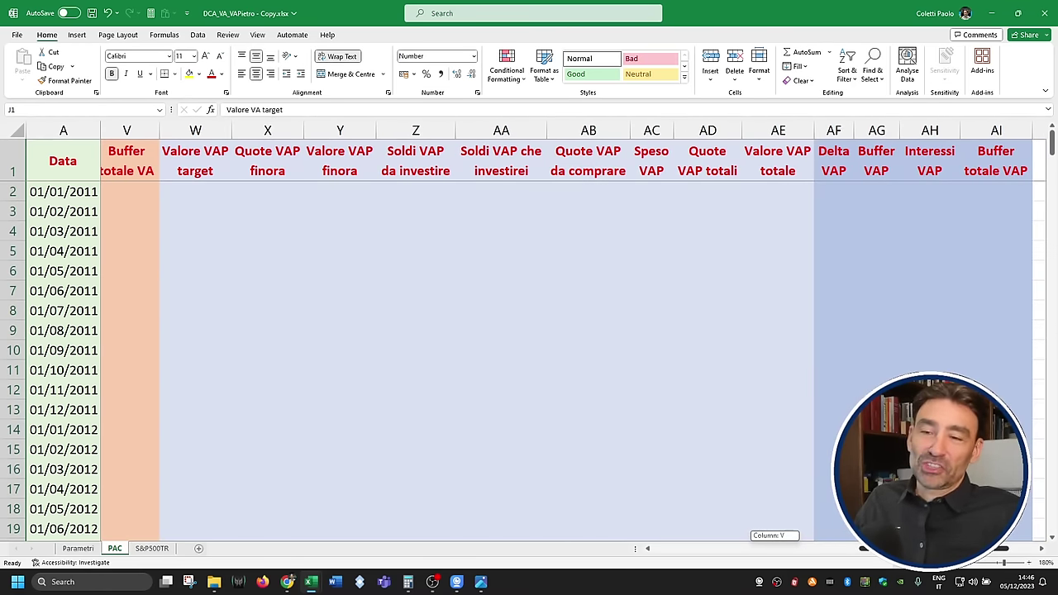
left_click_drag(865, 549, 650, 549)
Step: Enter 0 in D2 of the Quote DCA finora column on the PAC sheet and =H2 in D3
left_click(247, 191)
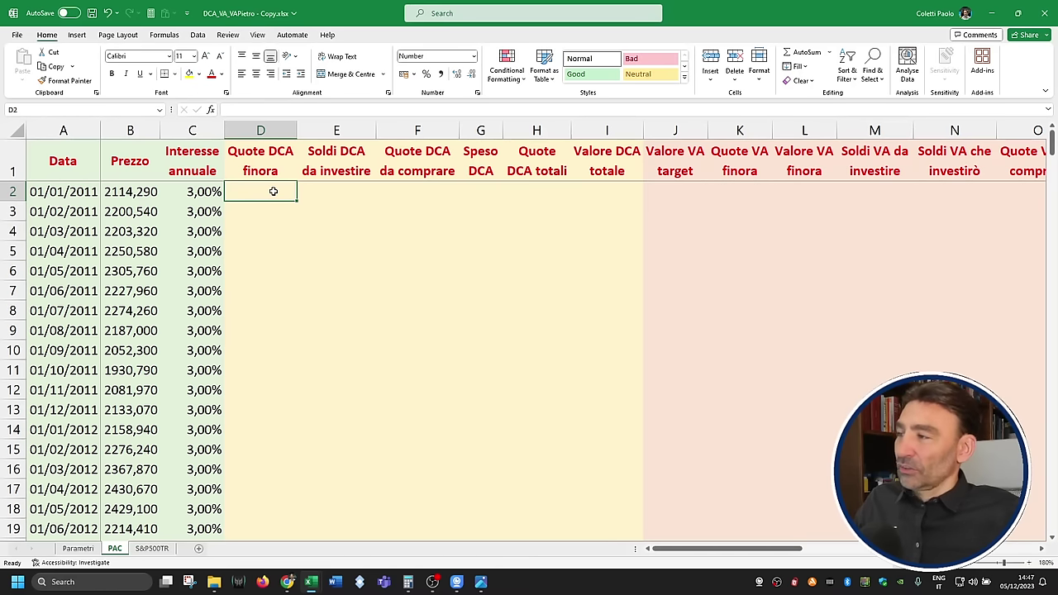
type("0")
key("Return")
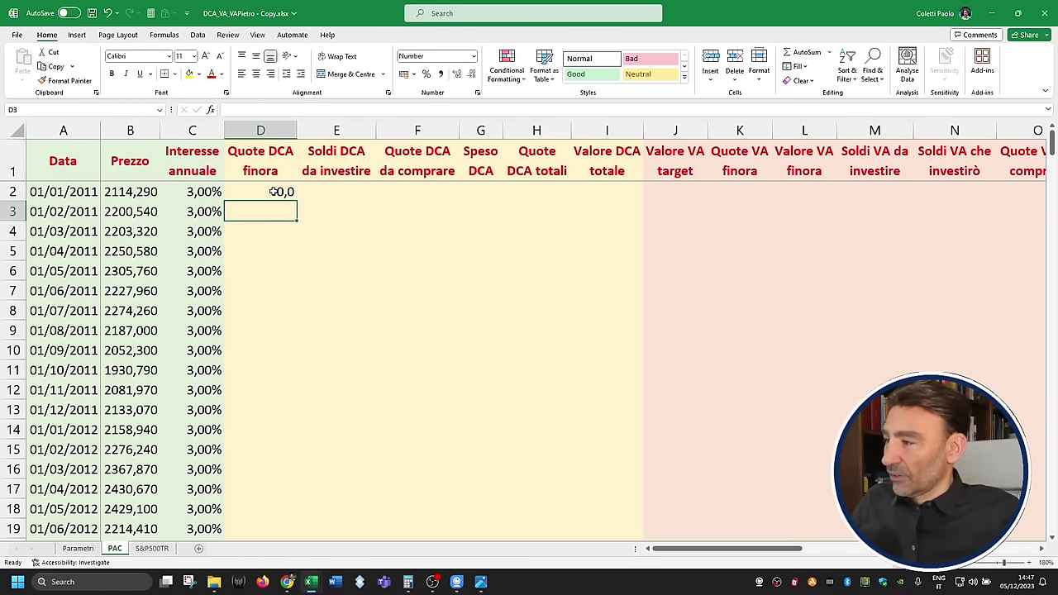
type("=")
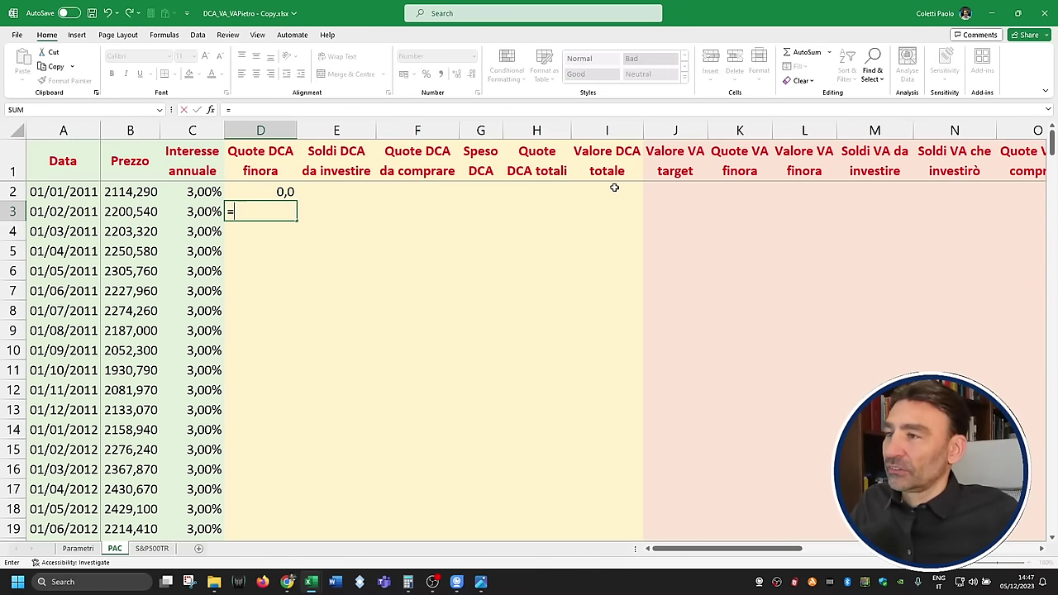
left_click(549, 188)
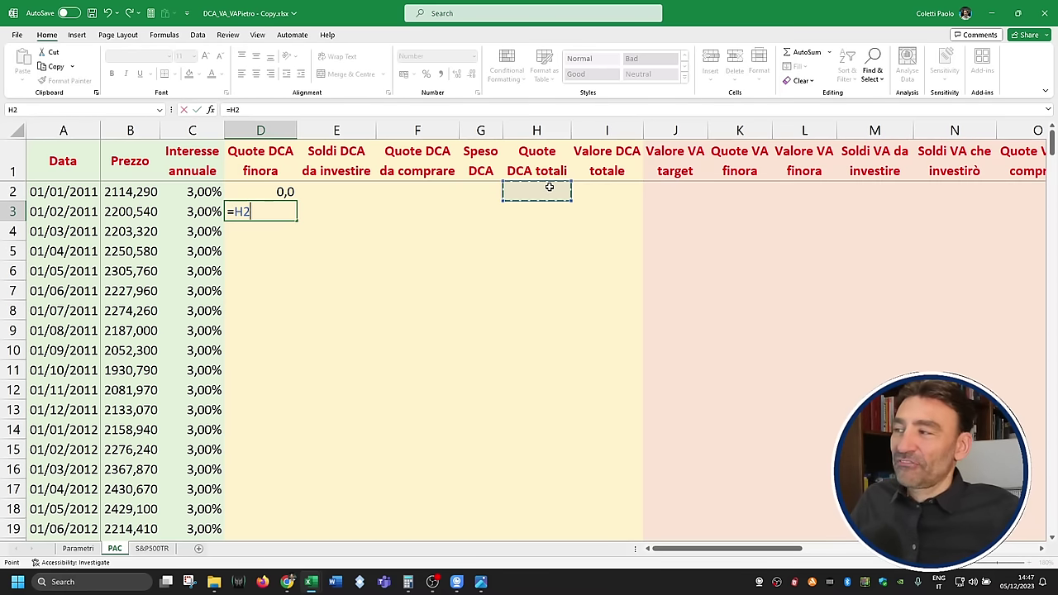
key("Return")
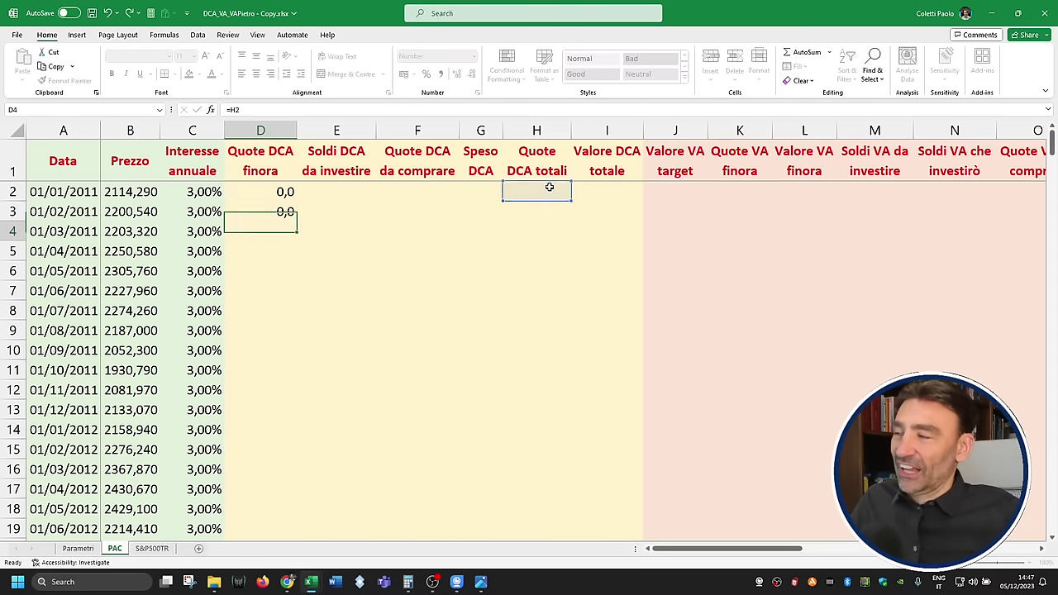
key("Up")
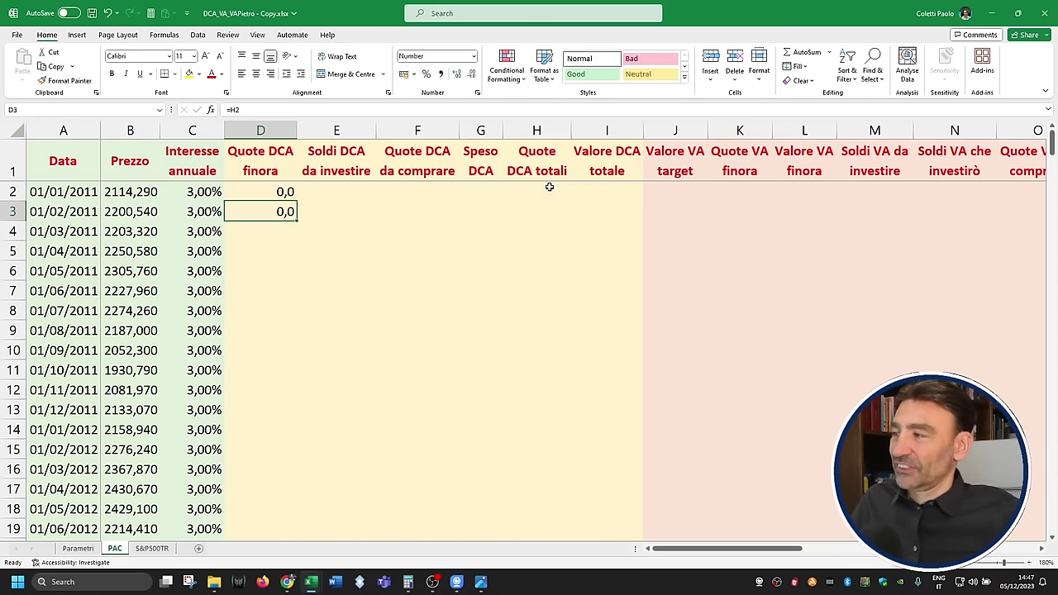
Step: Replace the content of D2 with =IF(ISNUMBER(H1);H1;0) and fill it down the whole Quote DCA finora column
left_click(281, 190)
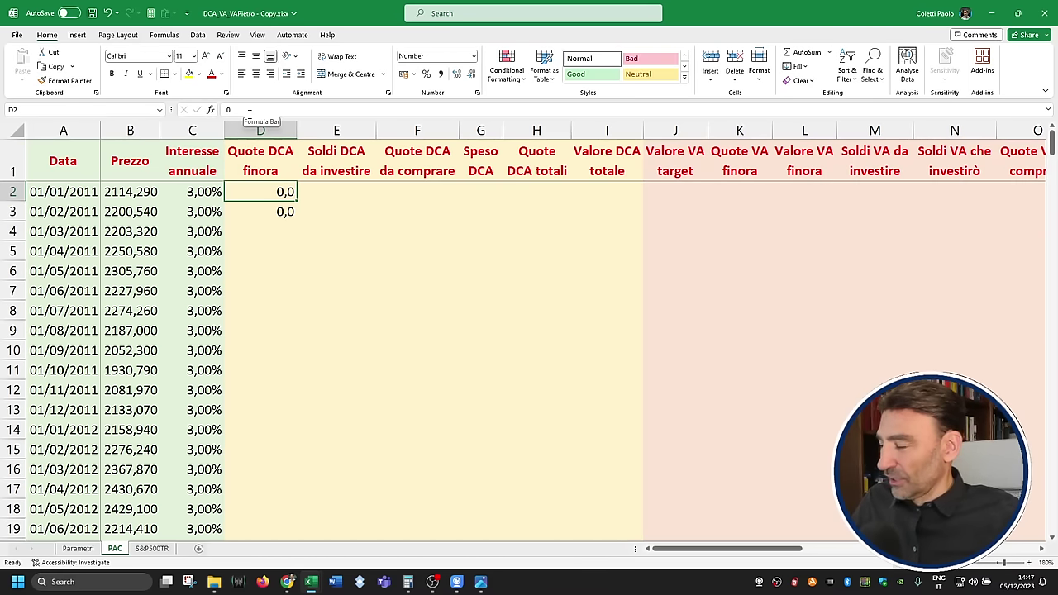
left_click(249, 113)
type("=IF(ISNUMBER(H1);H1;0)")
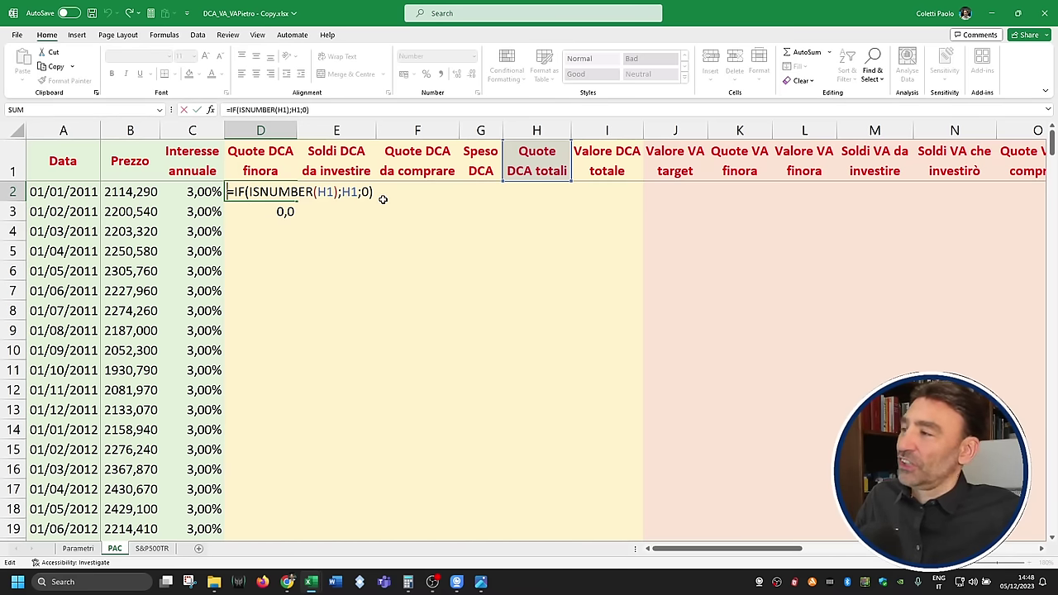
key("ctrl+Return")
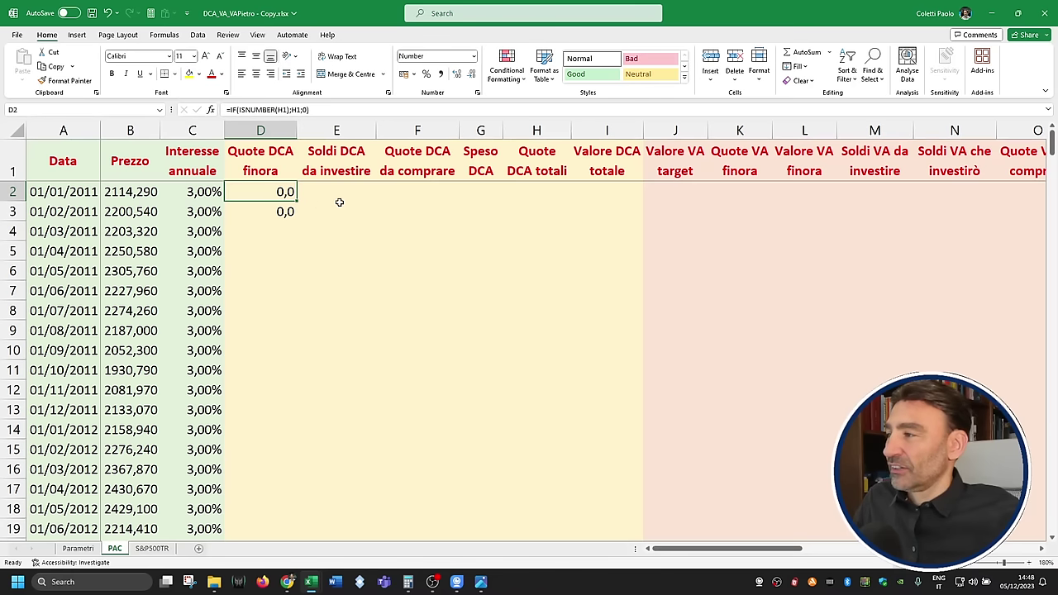
left_click_drag(298, 199, 297, 217)
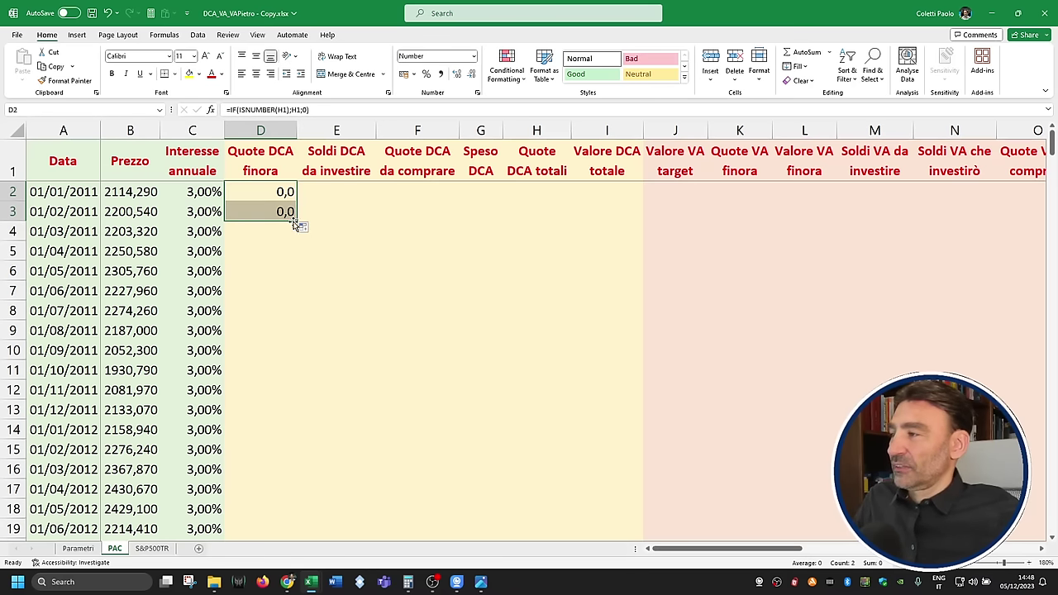
double_click(295, 220)
Step: Enter =investimentoMensile in E2, referencing B1 of Parametri, and fill it down the Soldi DCA da investire column
left_click(335, 194)
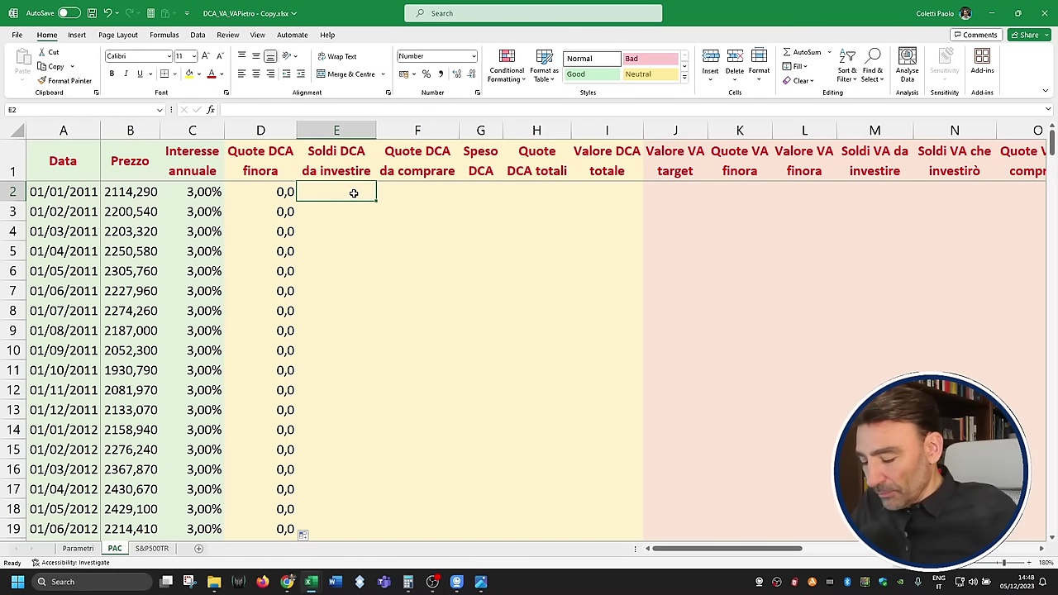
type("=")
left_click(78, 550)
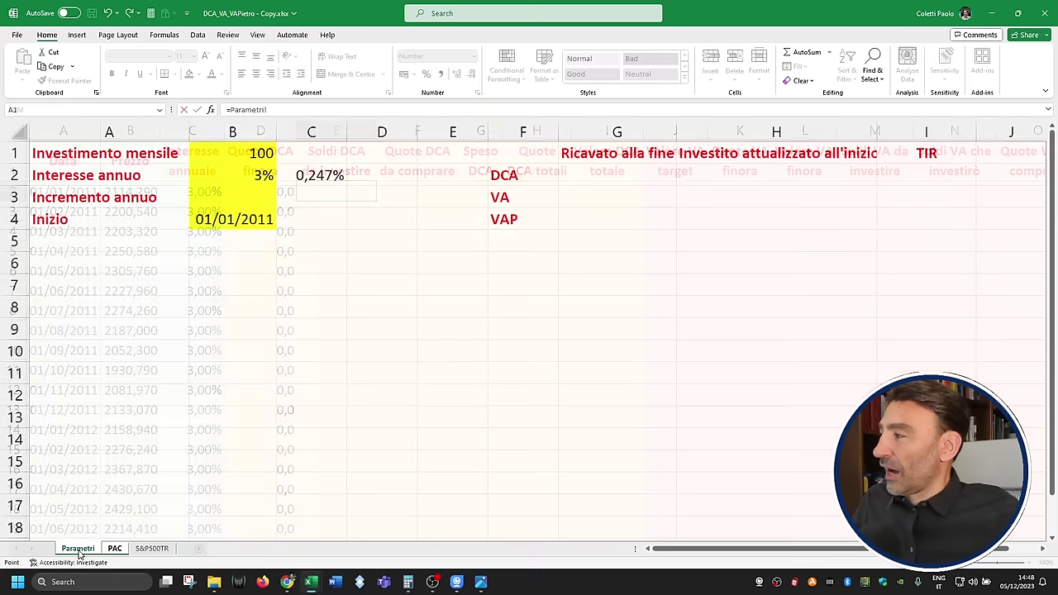
left_click(242, 158)
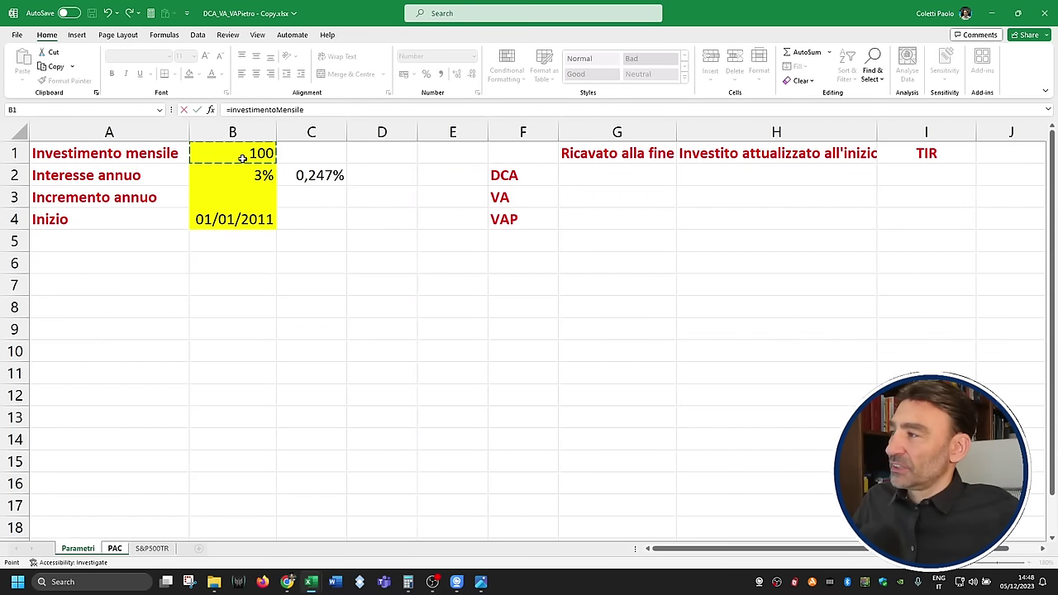
key("Return")
key("Up")
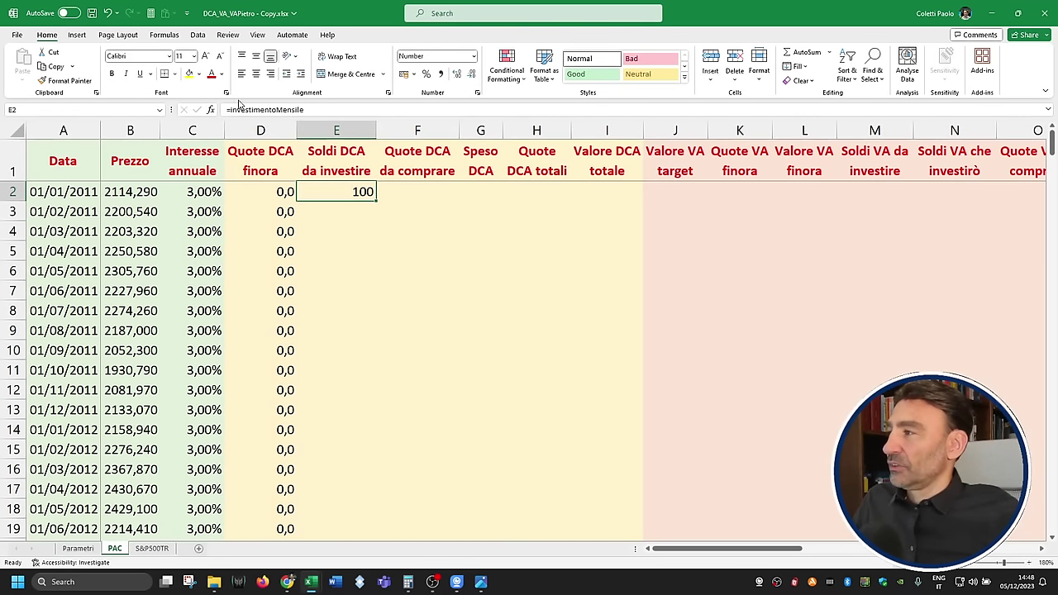
double_click(349, 191)
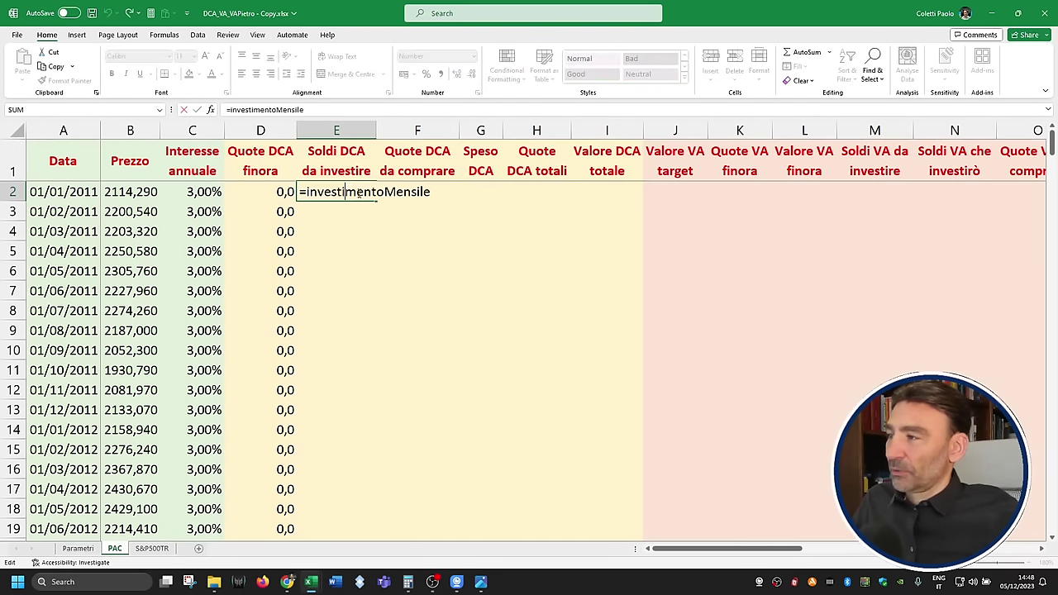
key("Escape")
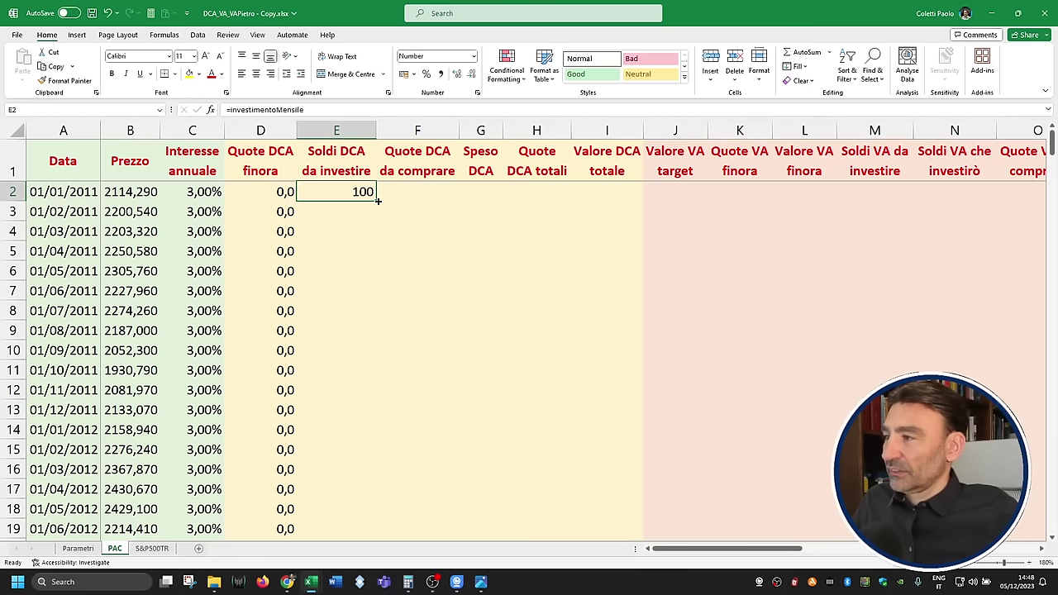
double_click(378, 200)
left_click(352, 192)
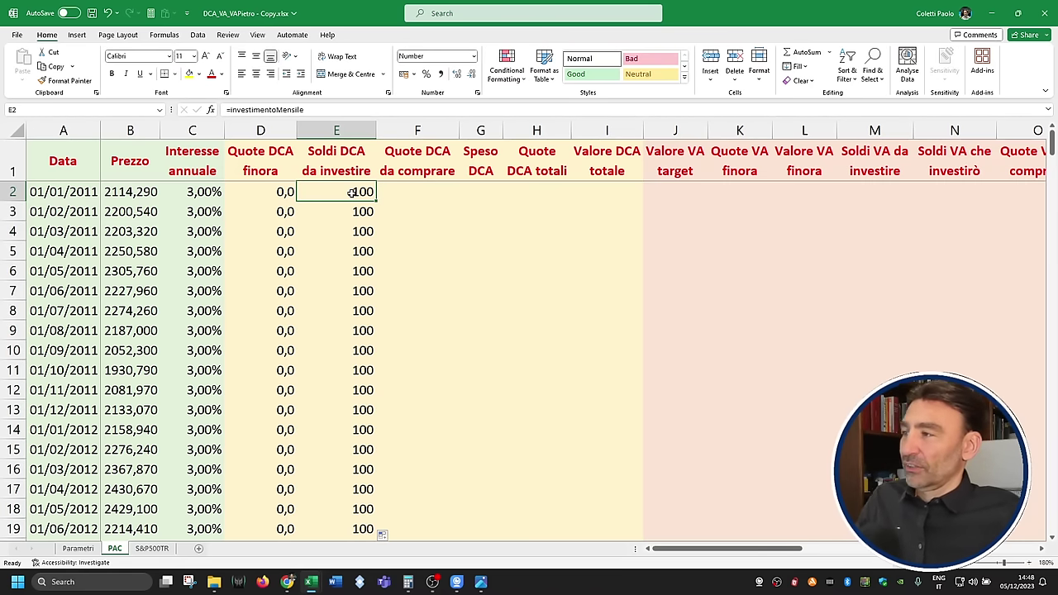
Step: Enter =E2/B2 in F2 and fill it down the Quote DCA da comprare column
left_click(399, 191)
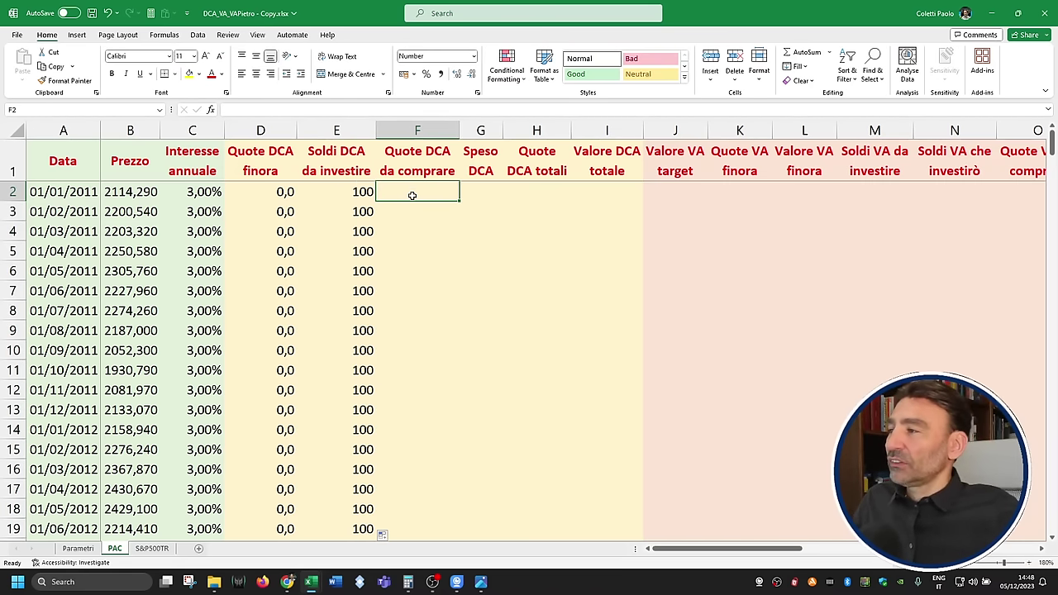
type("=")
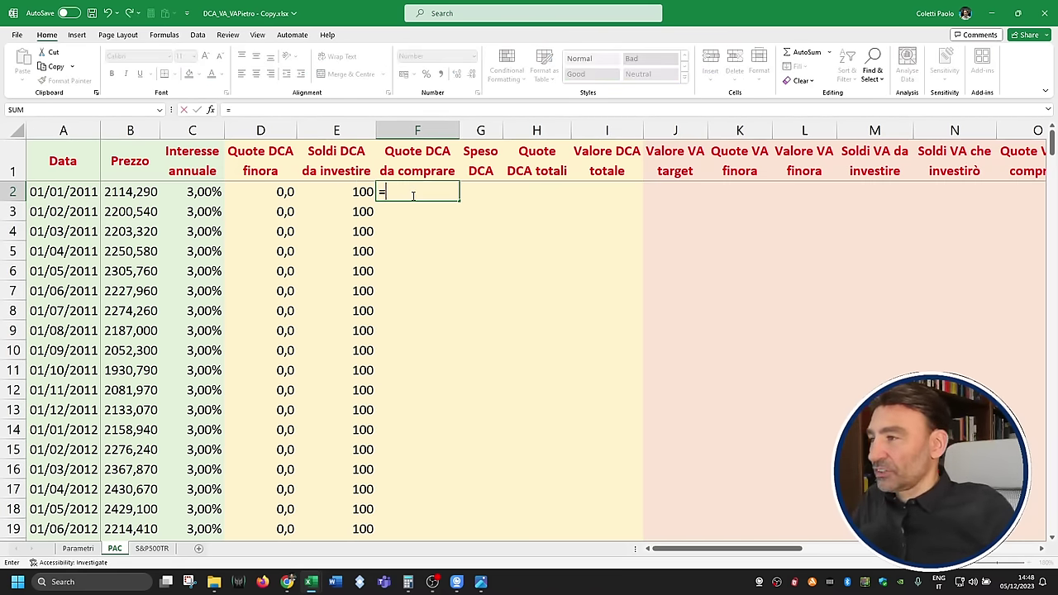
left_click(355, 191)
type("/")
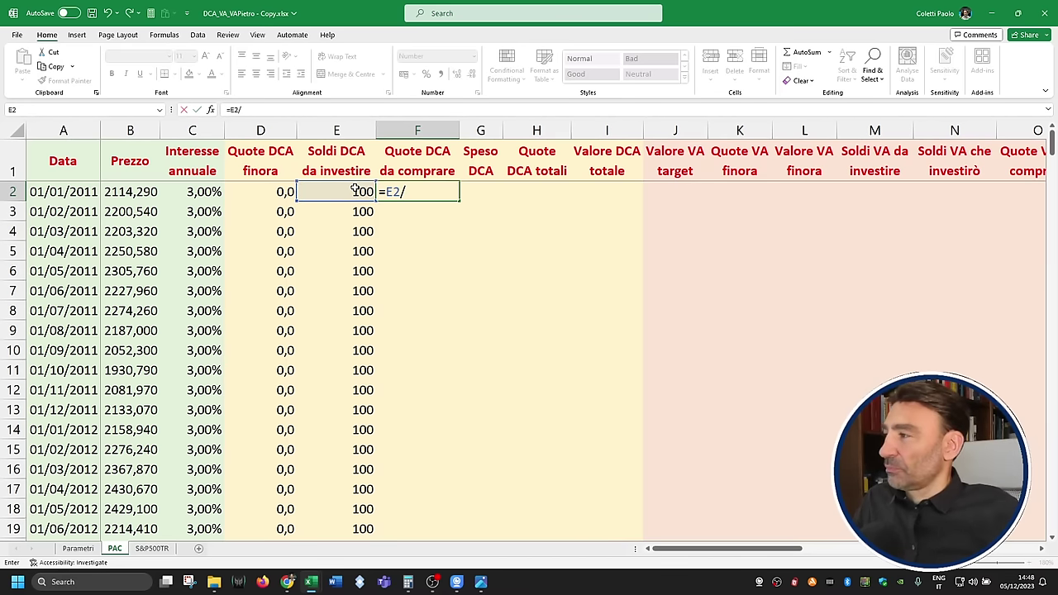
left_click(134, 192)
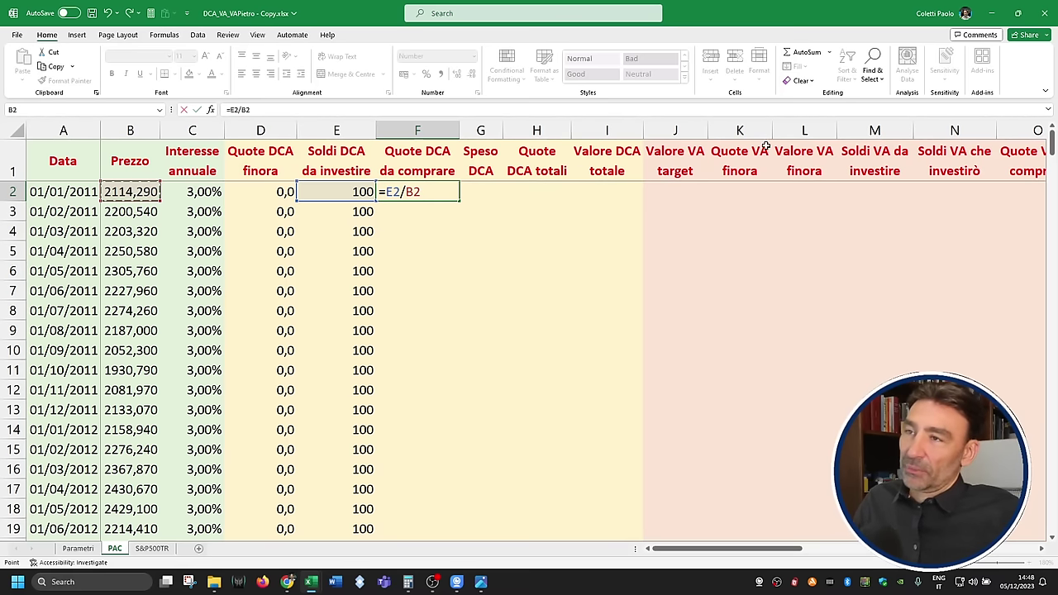
key("Return")
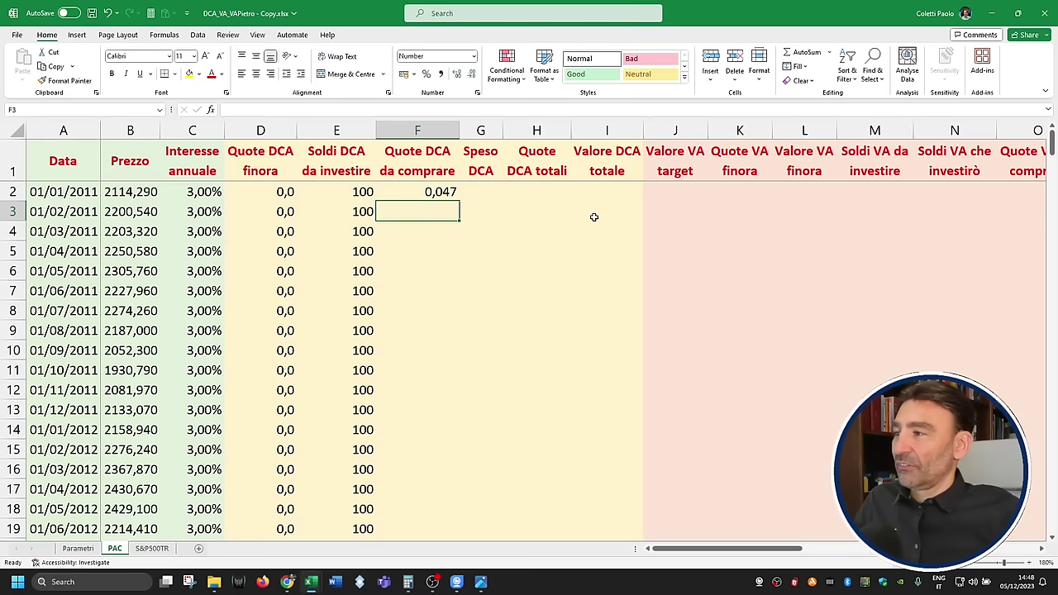
key("Up")
double_click(459, 199)
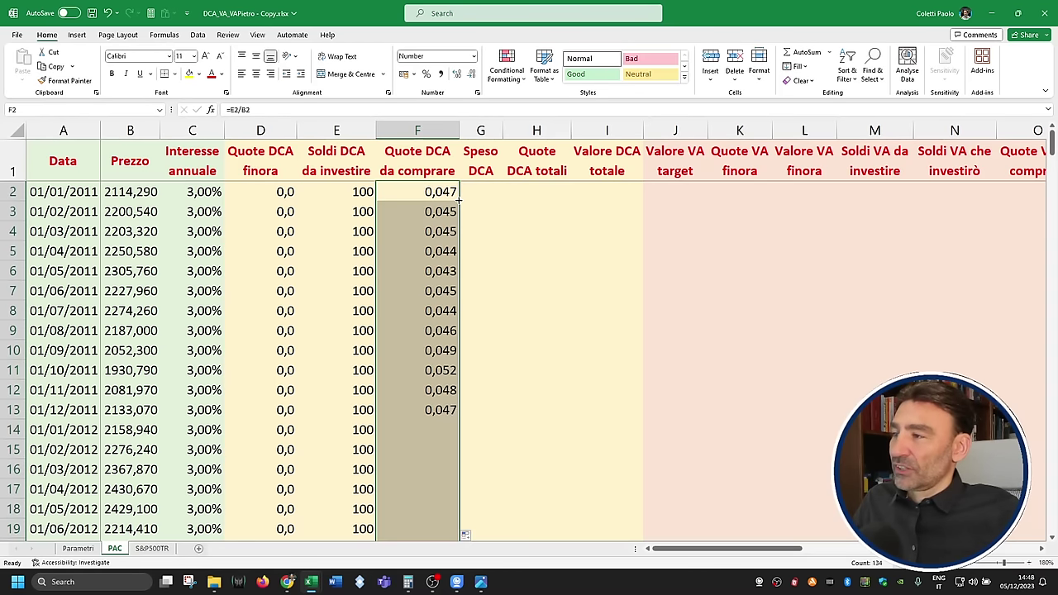
left_click(453, 273)
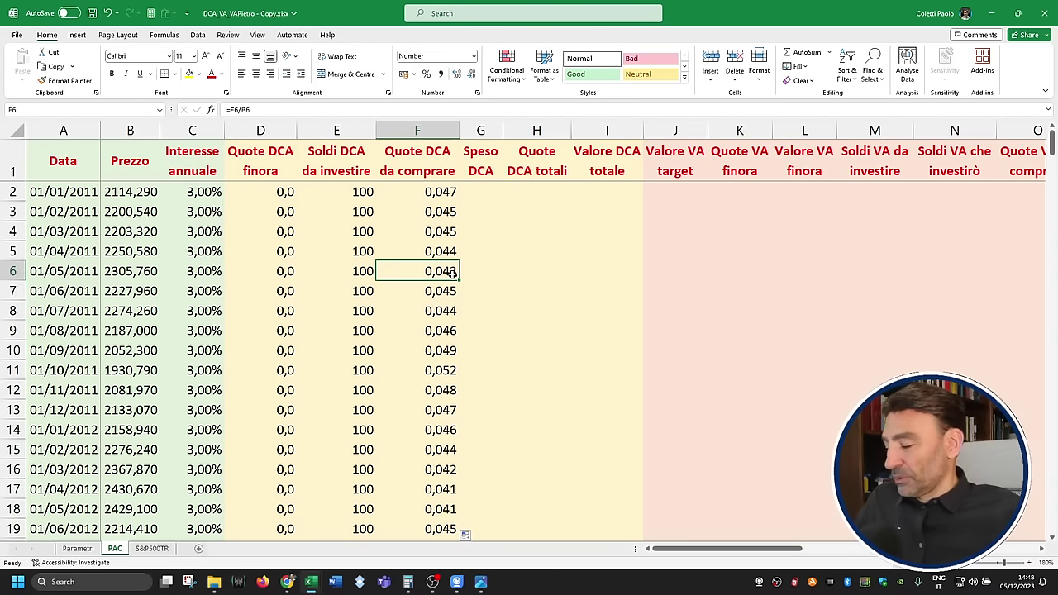
left_click(437, 190)
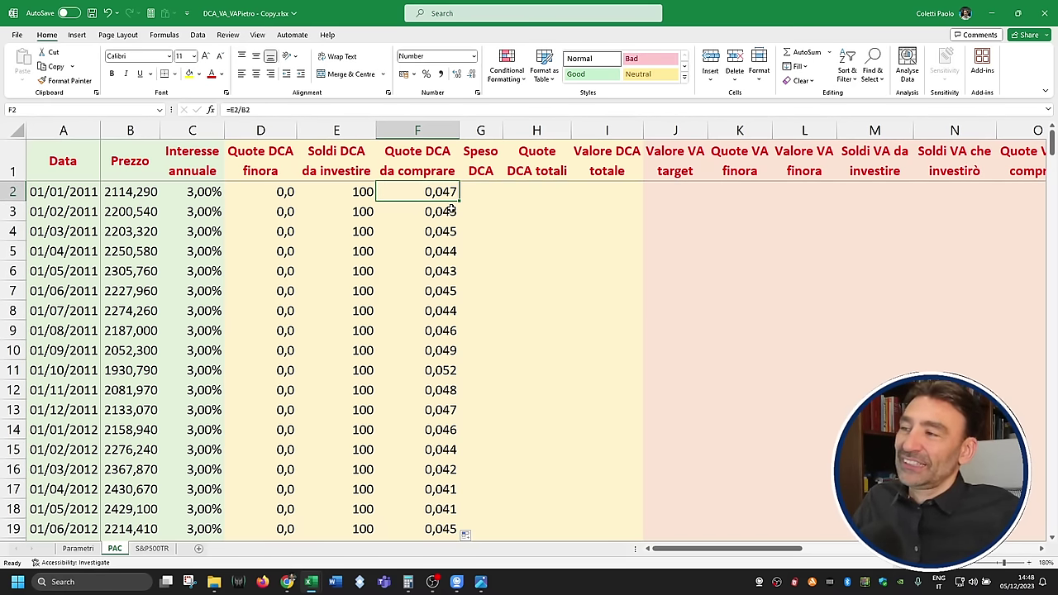
Step: Set Investimento mensile in B1 of Parametri to 100000000 and check its effect on the PAC sheet's Quote DCA da comprare column
left_click(77, 548)
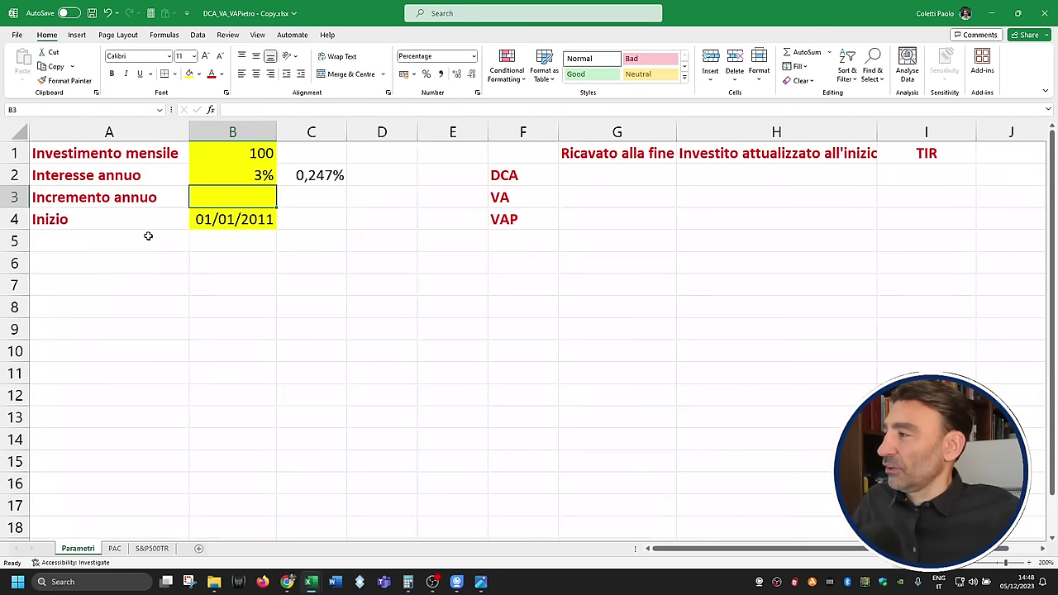
left_click(231, 157)
left_click(266, 110)
type("000000")
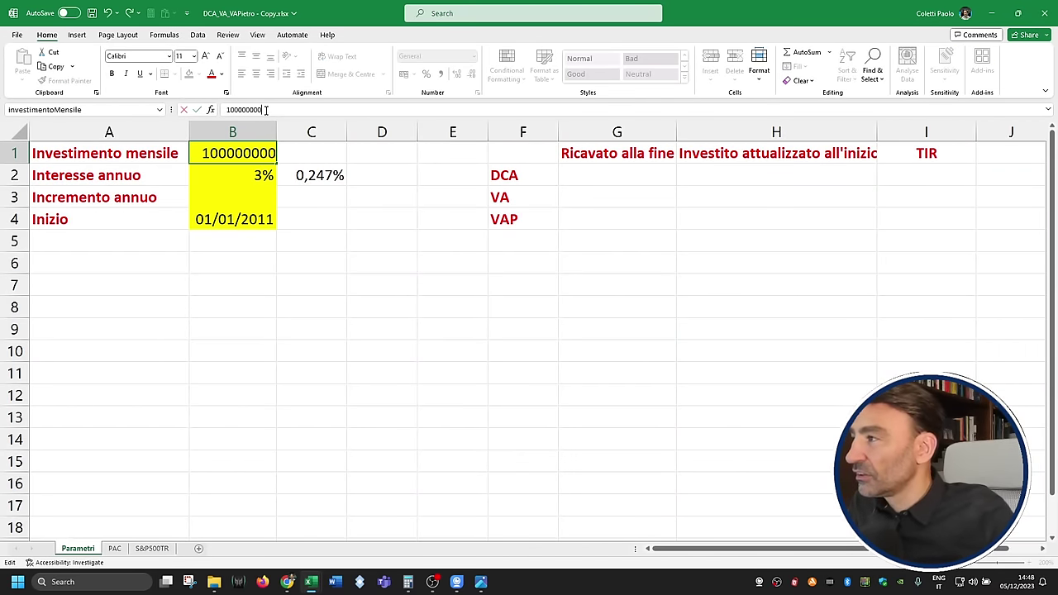
key("Return")
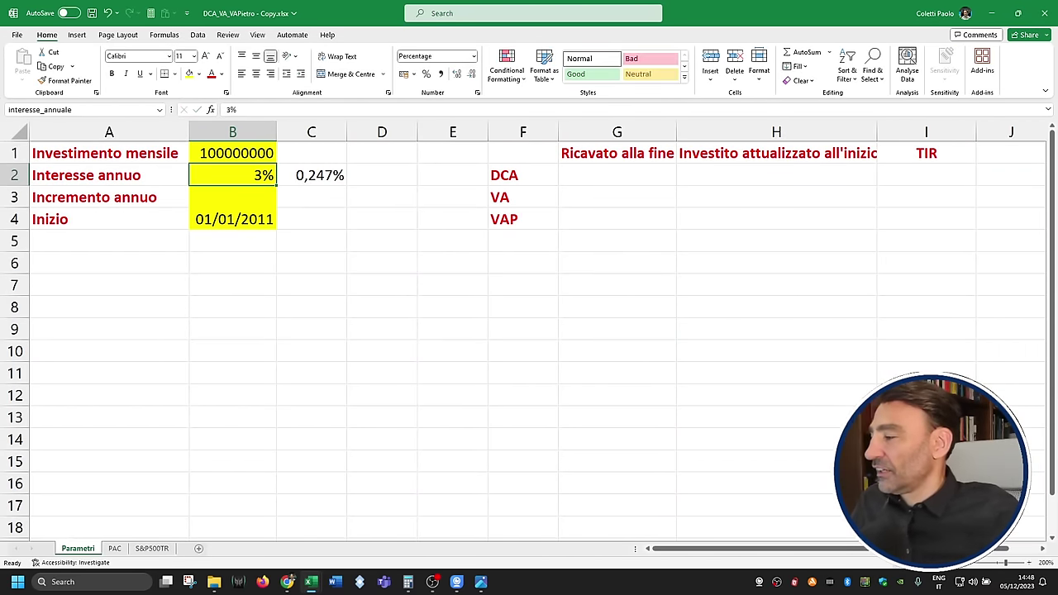
left_click(114, 548)
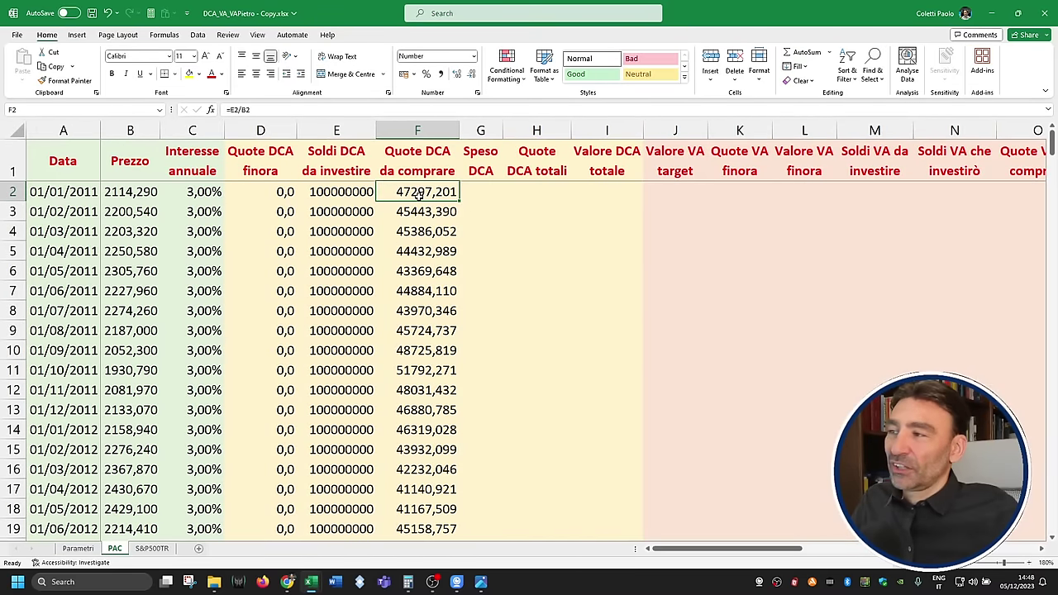
Step: Undo the Investimento mensile change on Parametri and return to the PAC sheet
left_click(77, 548)
left_click(248, 153)
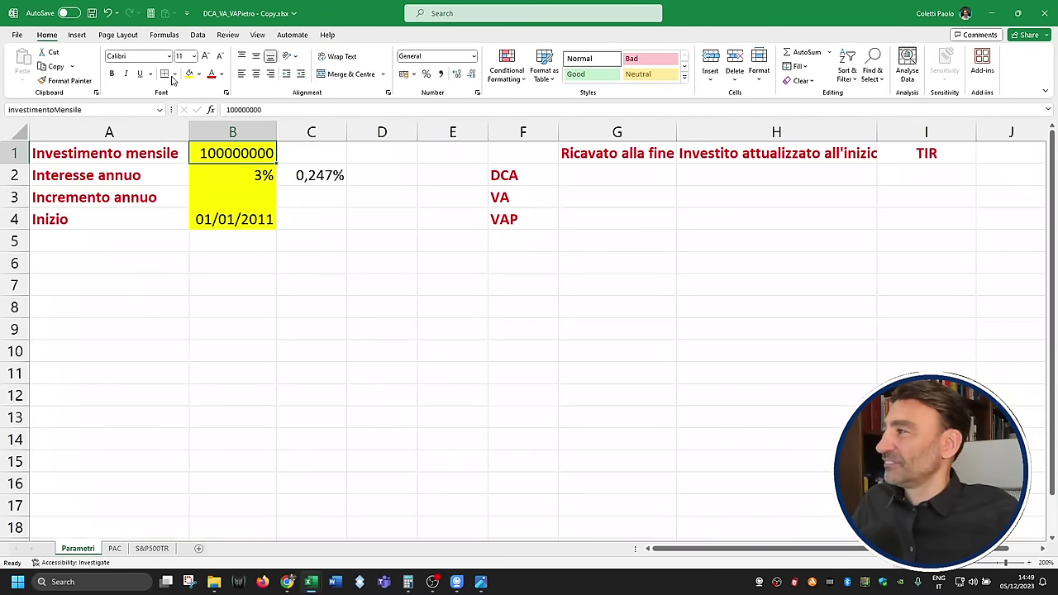
left_click(108, 13)
left_click(115, 548)
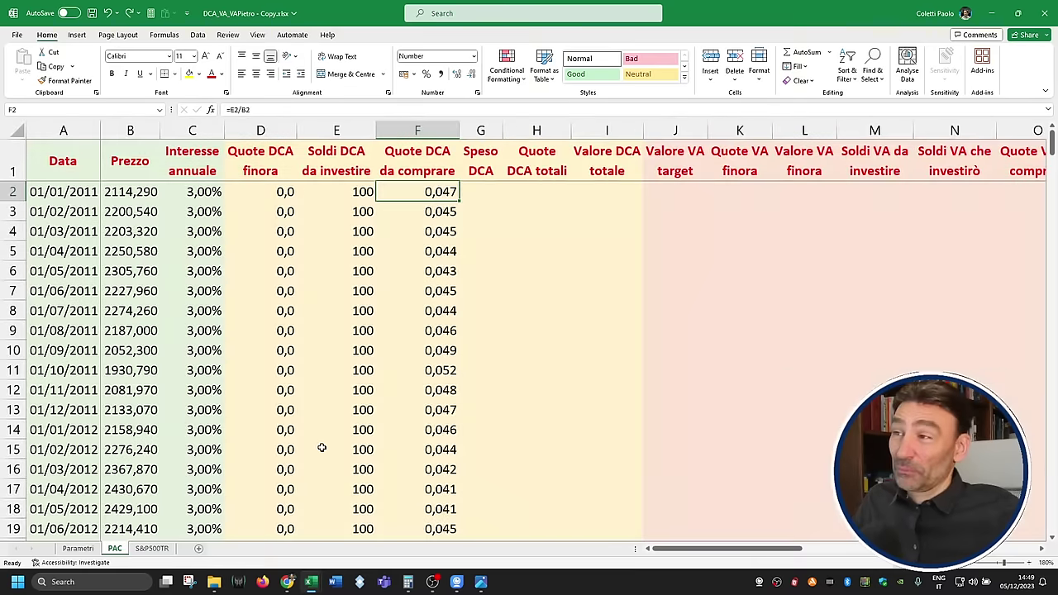
Step: Save the workbook
left_click(475, 191)
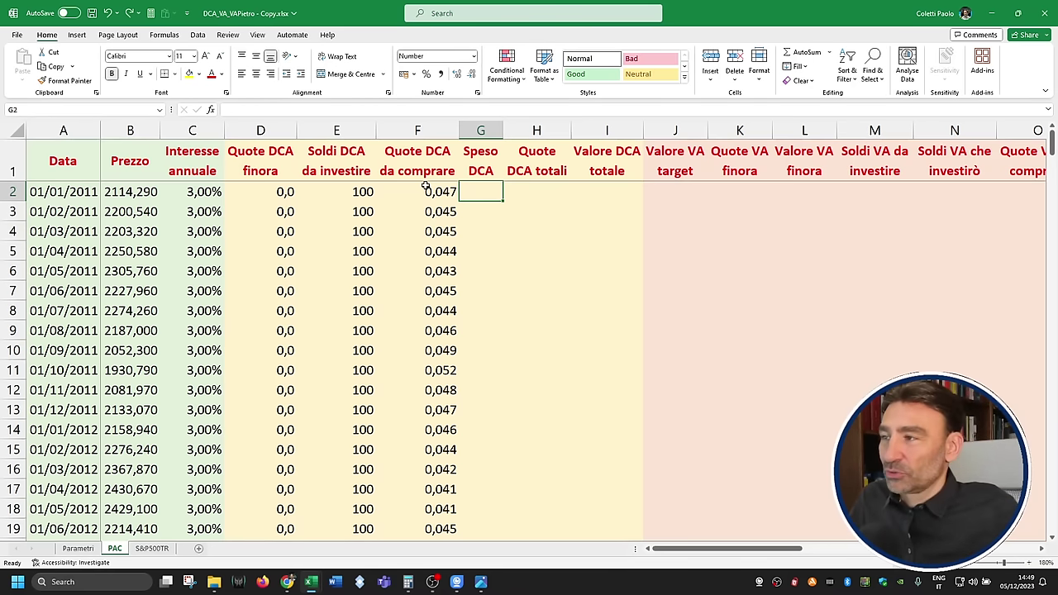
key("ctrl+s")
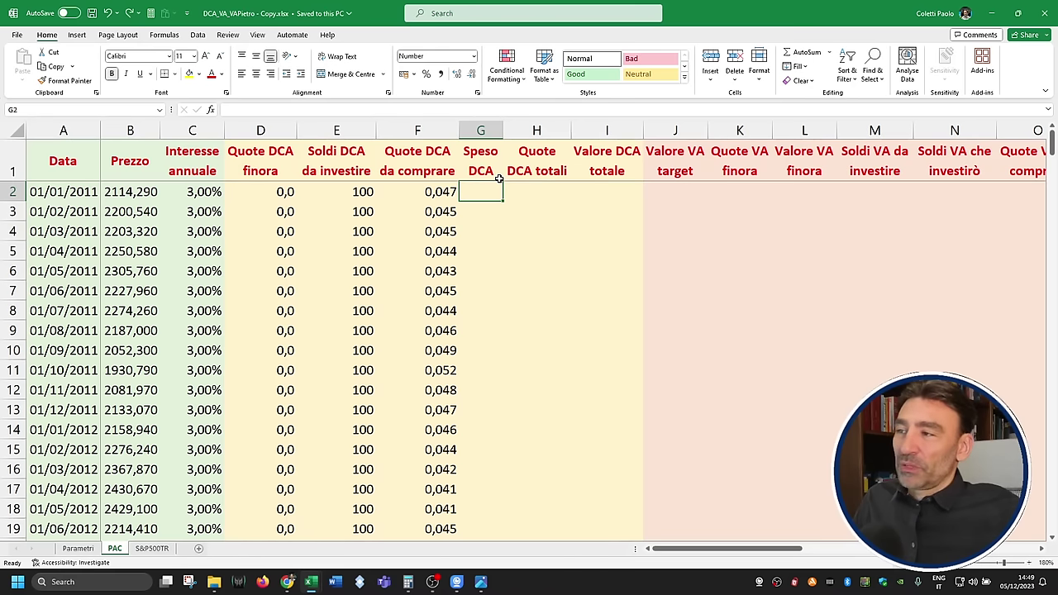
Step: Enter =F2*B2 in G2 and fill it down the whole Speso DCA column
left_click(364, 196)
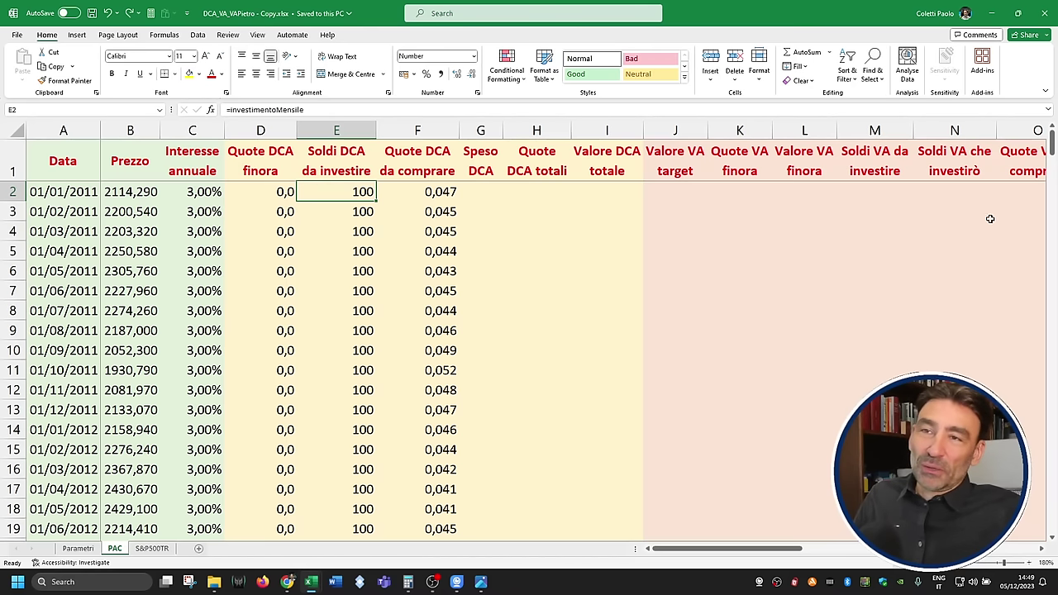
left_click(483, 191)
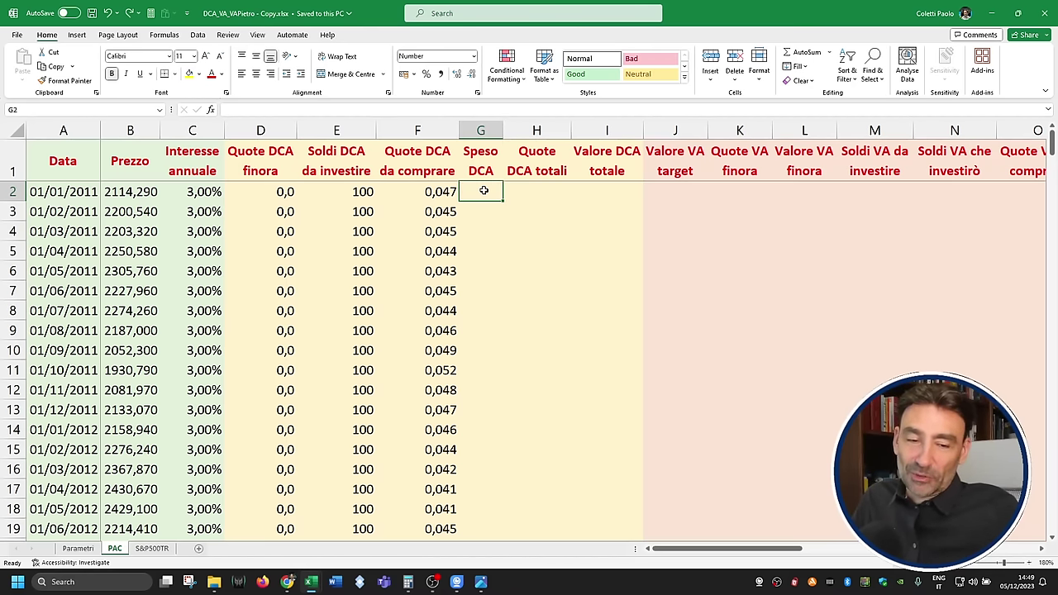
type("=")
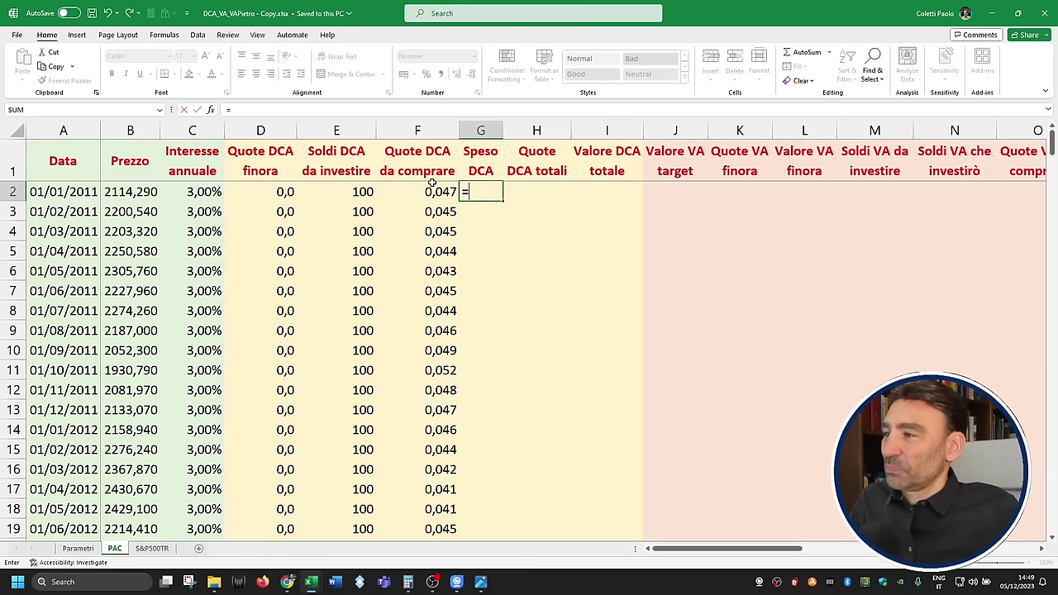
left_click(444, 191)
type("*")
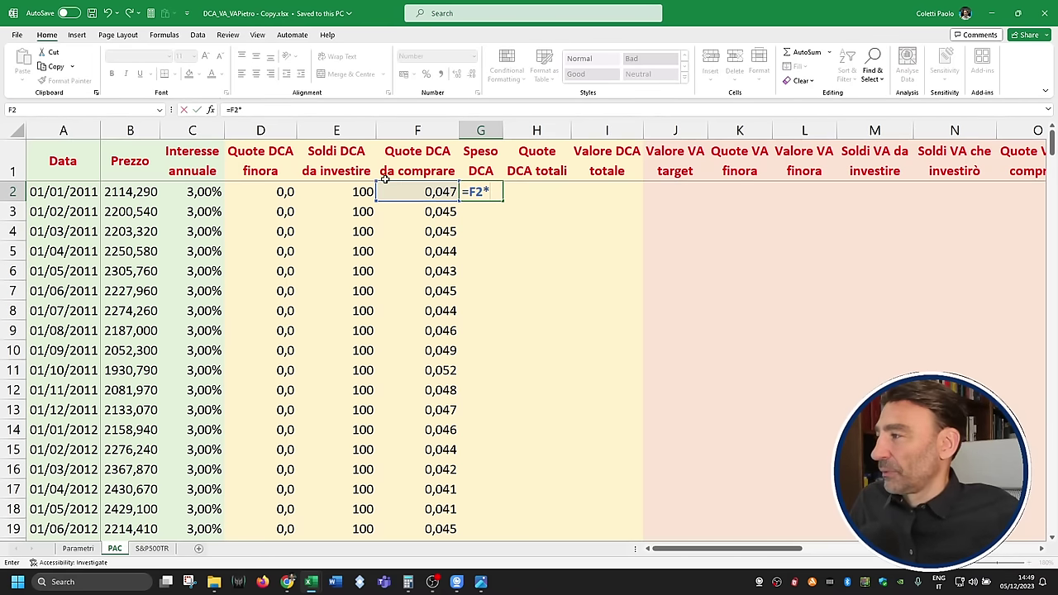
left_click(130, 191)
key("Return")
key("Up")
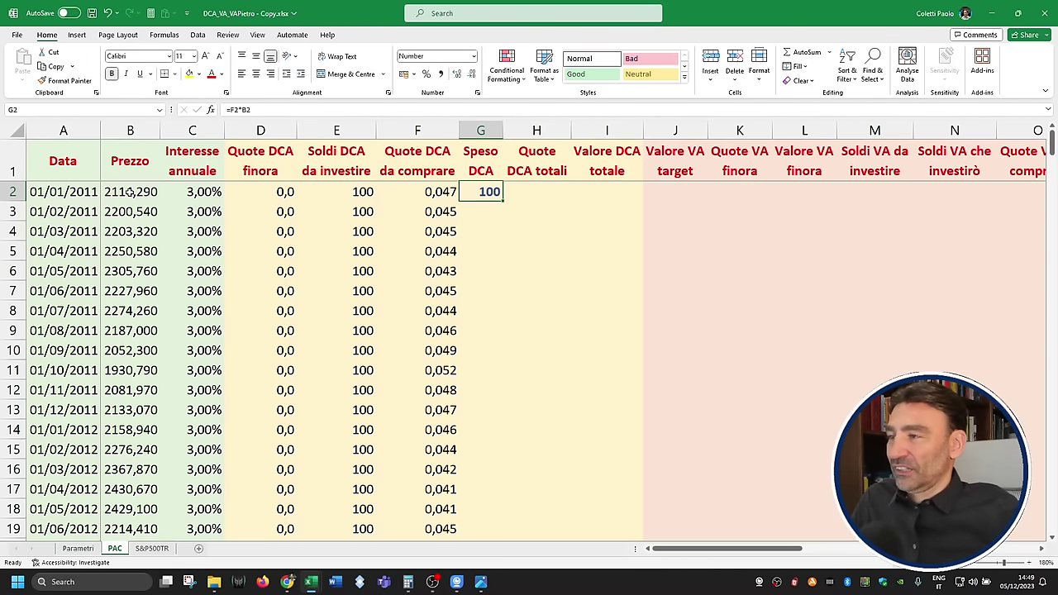
double_click(502, 201)
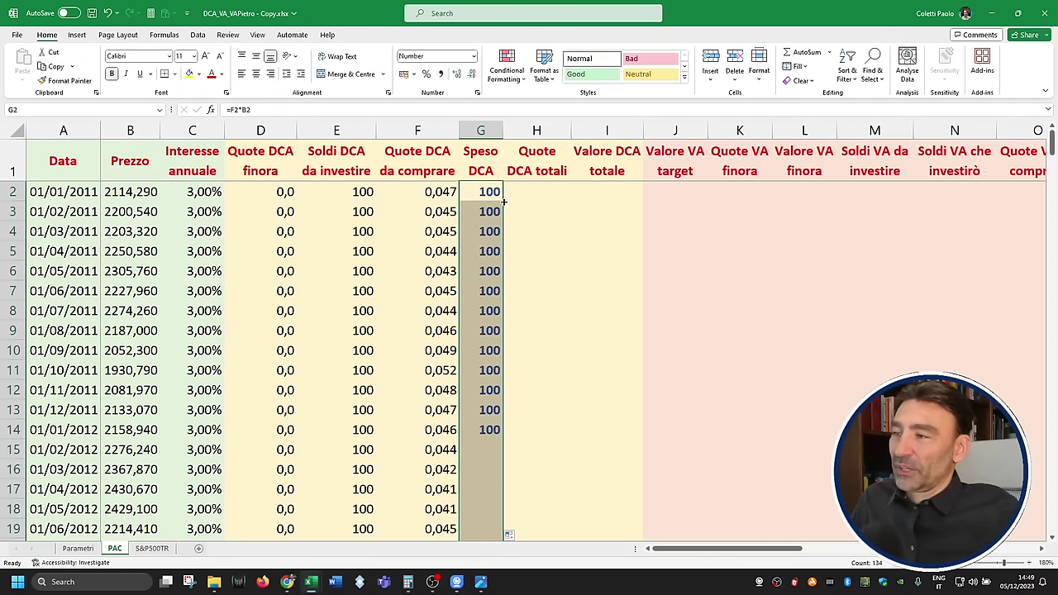
left_click(493, 192)
Step: Enter =D2+F2 in H2 and fill it down the whole Quote DCA totali column
left_click(546, 192)
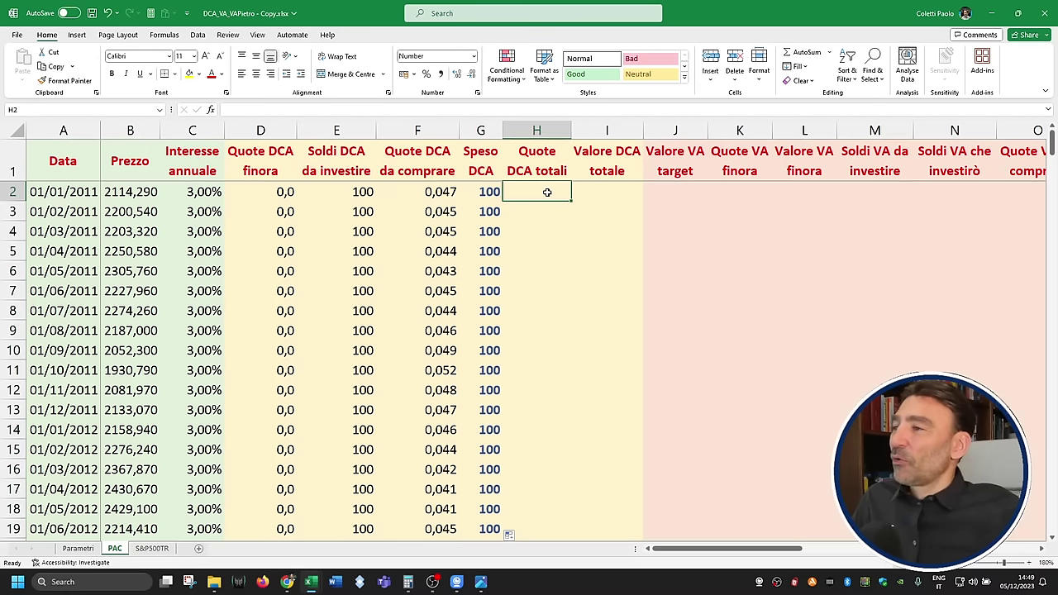
type("=")
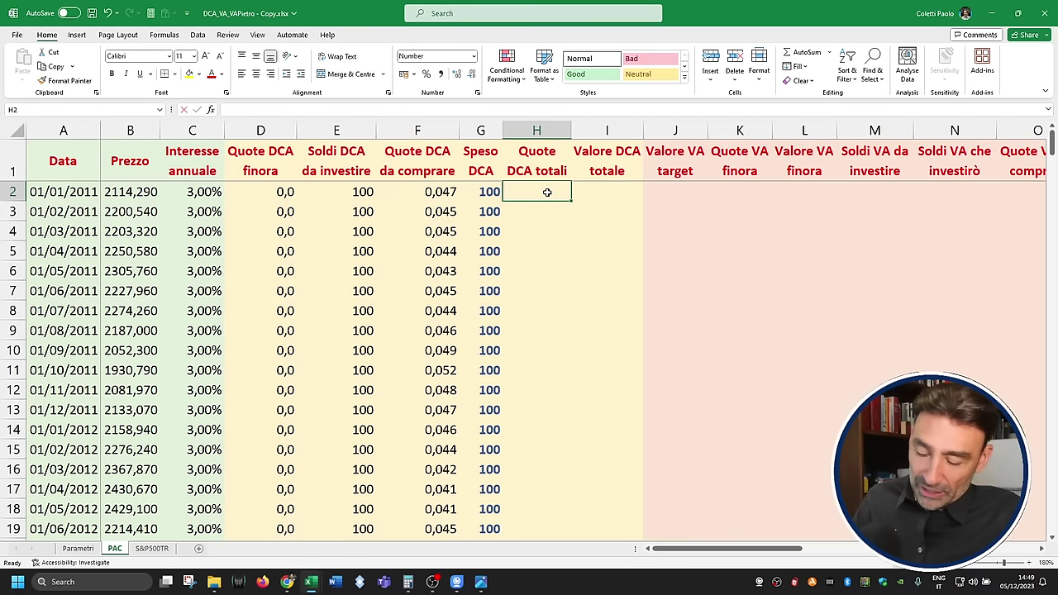
left_click(269, 191)
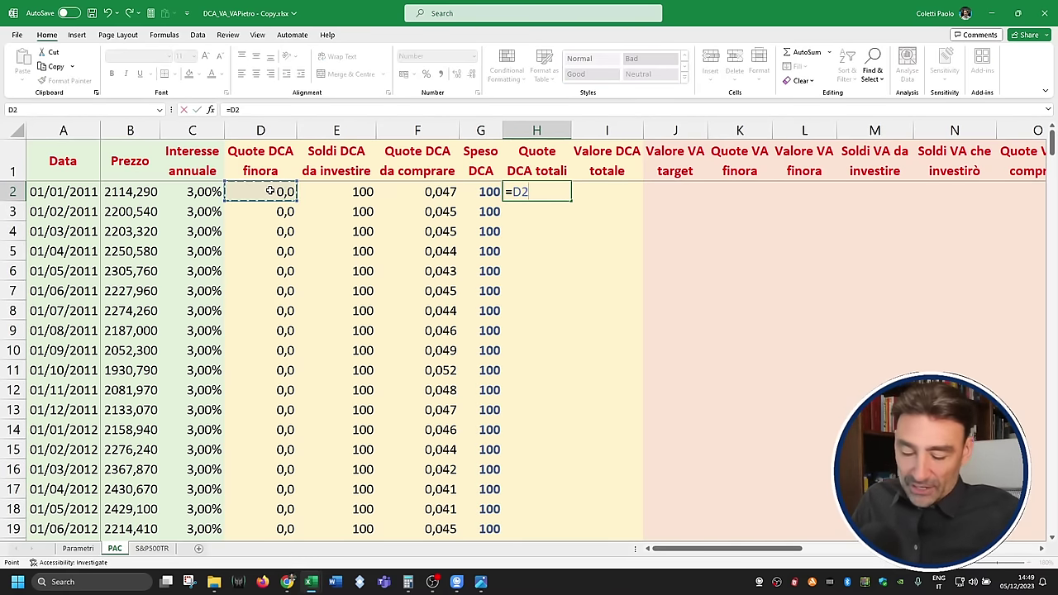
type("+")
left_click(432, 192)
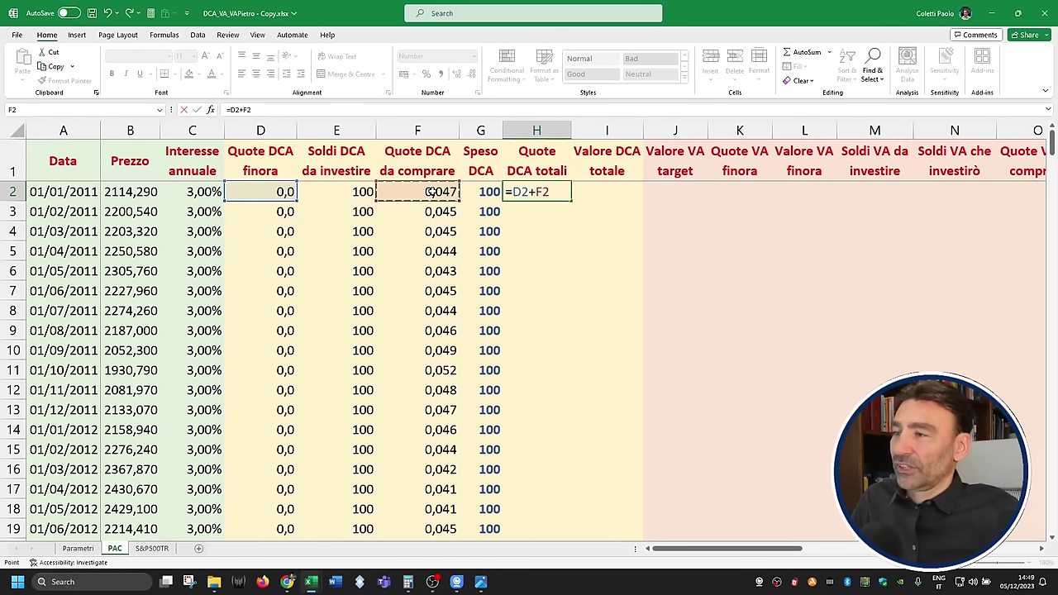
key("Return")
left_click(537, 192)
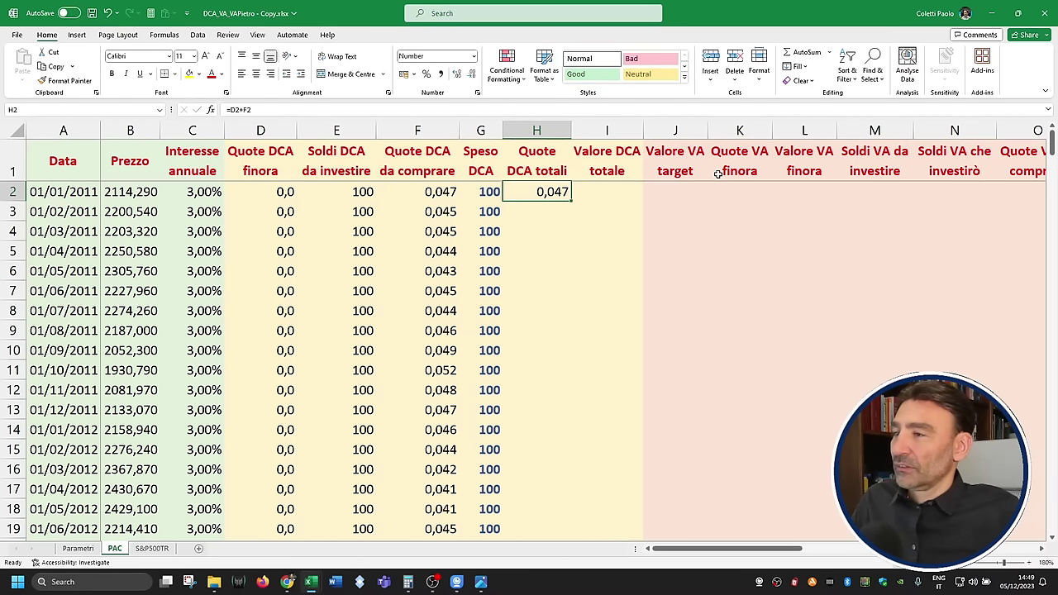
double_click(563, 205)
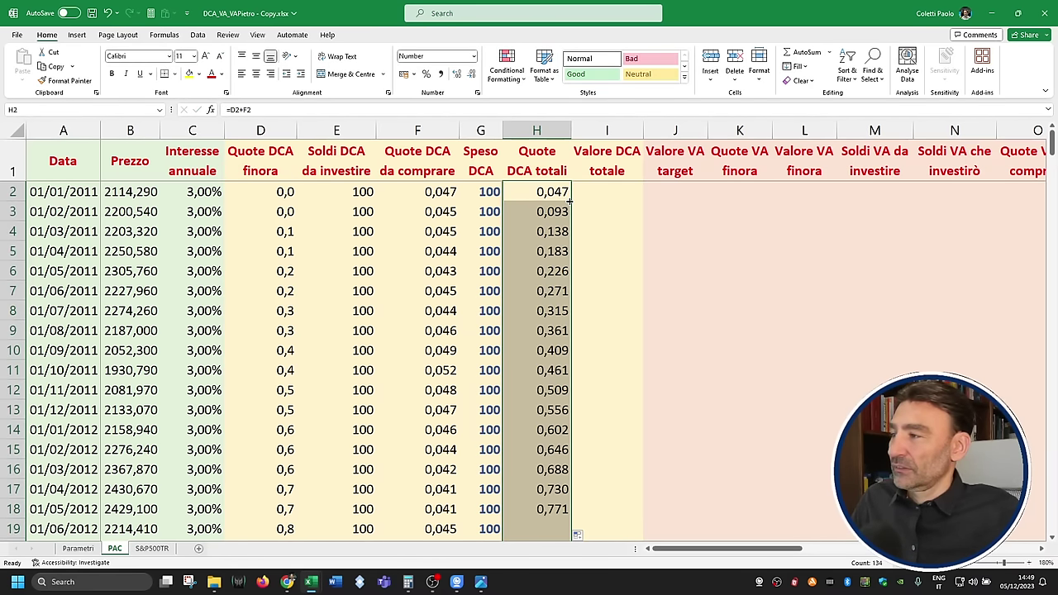
Step: Show the Quote DCA finora values in column D with two decimal places
left_click(261, 131)
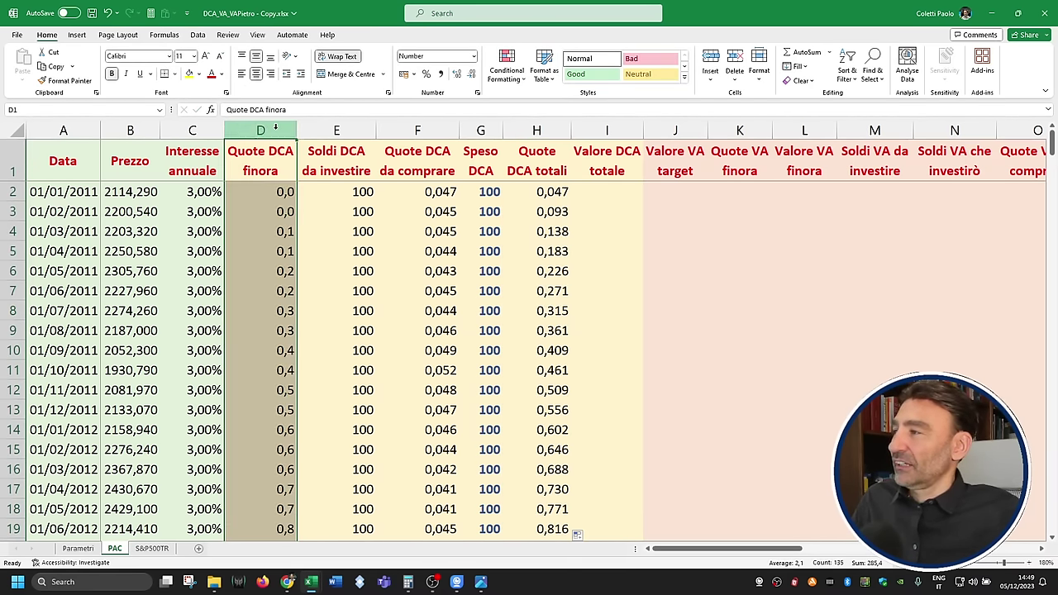
left_click(457, 75)
left_click(316, 214)
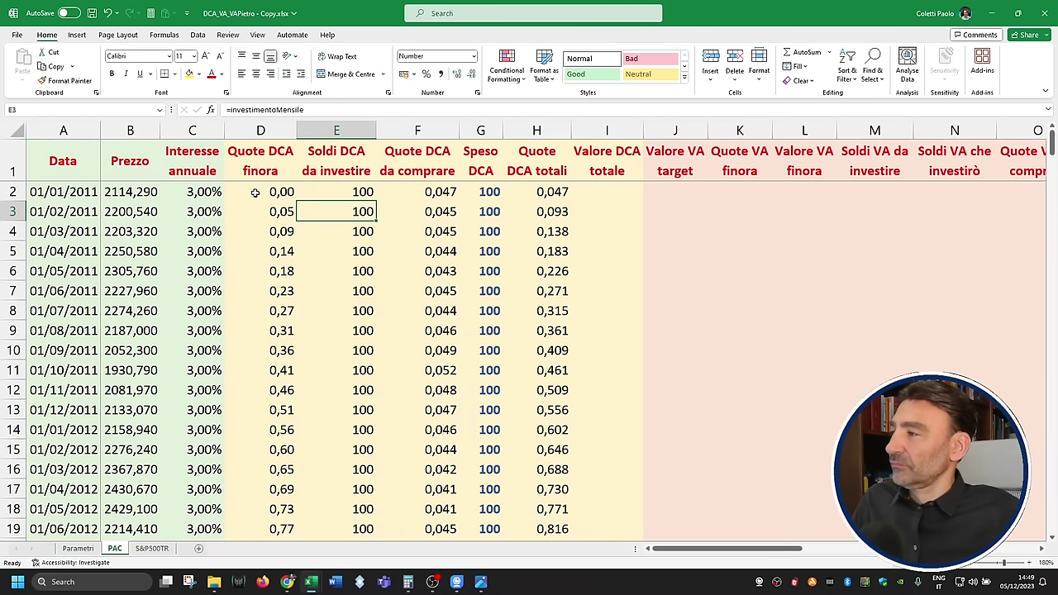
Step: Enter =H2*B2 in I2 and fill it down the whole Valore DCA totale column
left_click(604, 196)
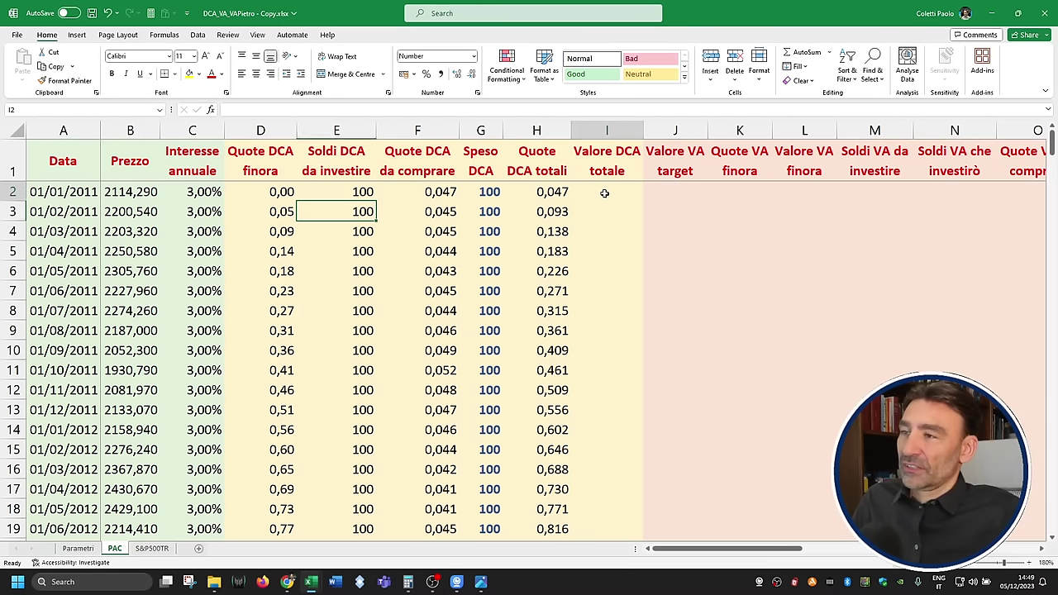
type("?")
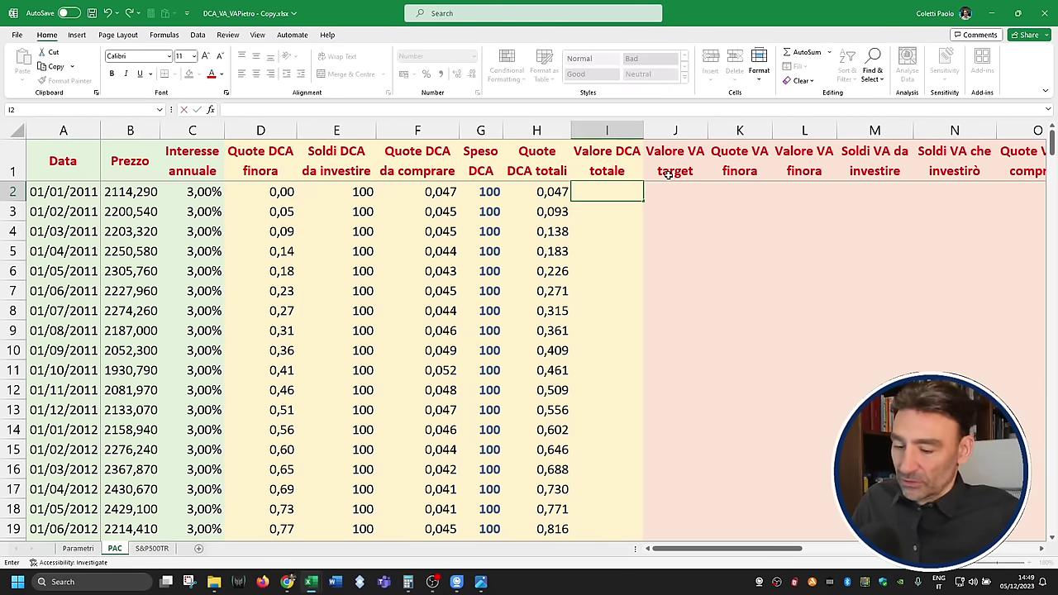
type("=")
left_click(531, 191)
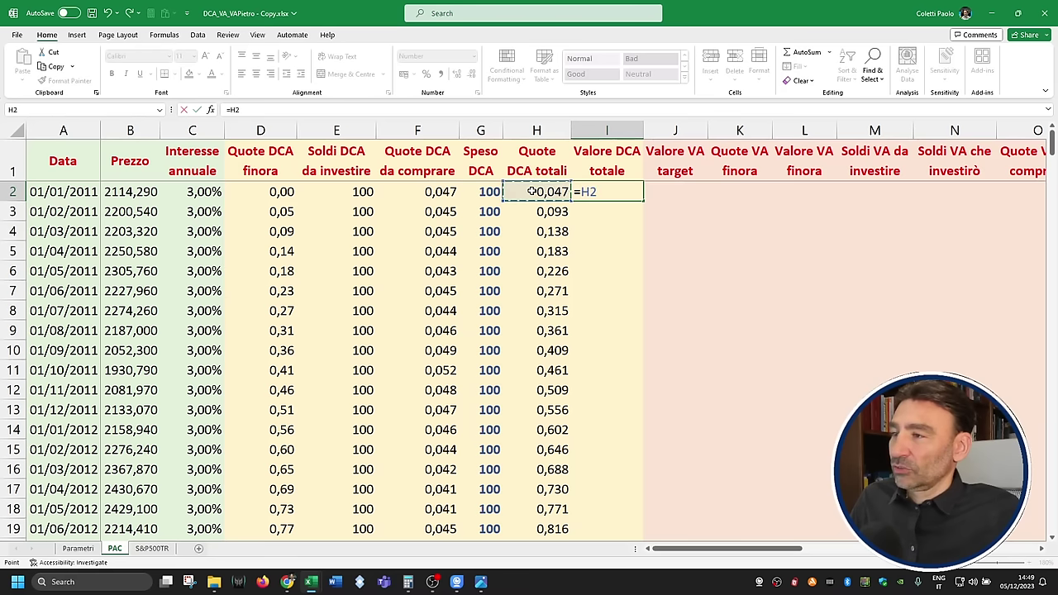
type("*")
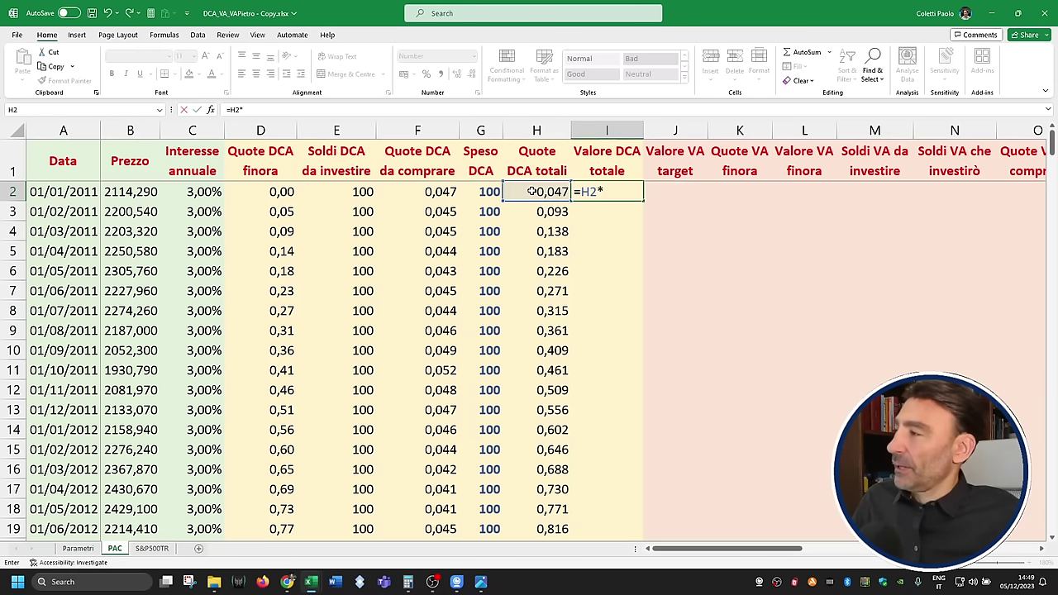
left_click(120, 190)
key("Return")
key("Up")
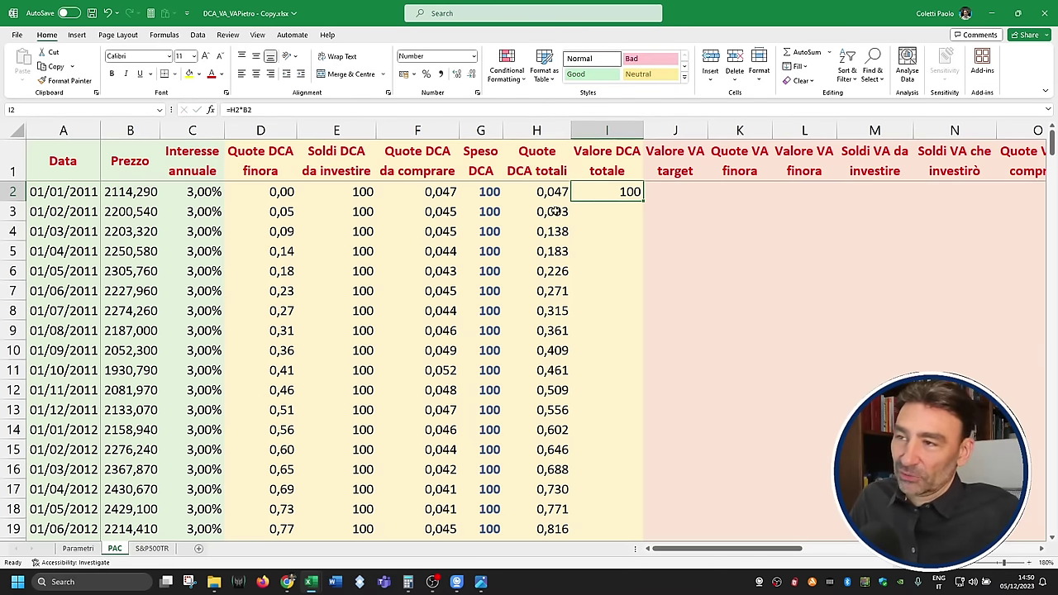
double_click(649, 201)
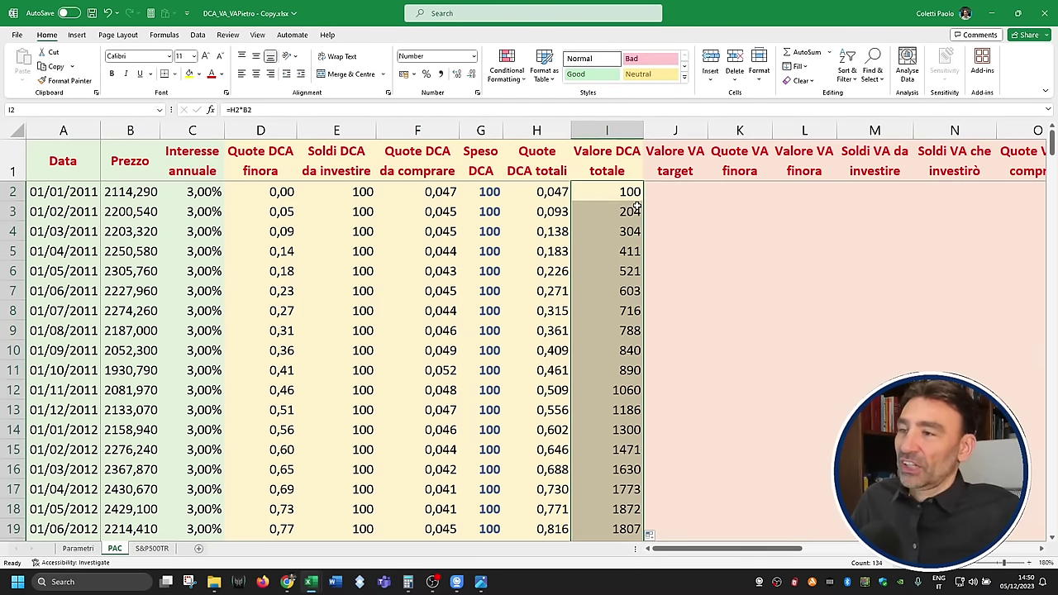
Step: Examine the Valore DCA totale results against the first year's prices, and check the last filled row of the column
left_click(636, 215)
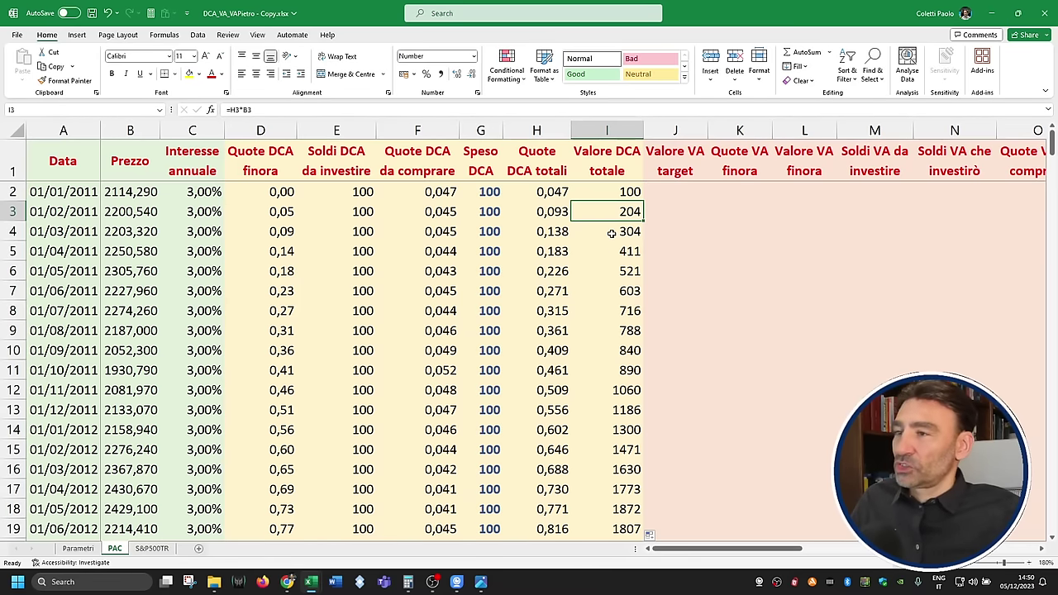
left_click(611, 232)
scroll(615, 364, "up", 2)
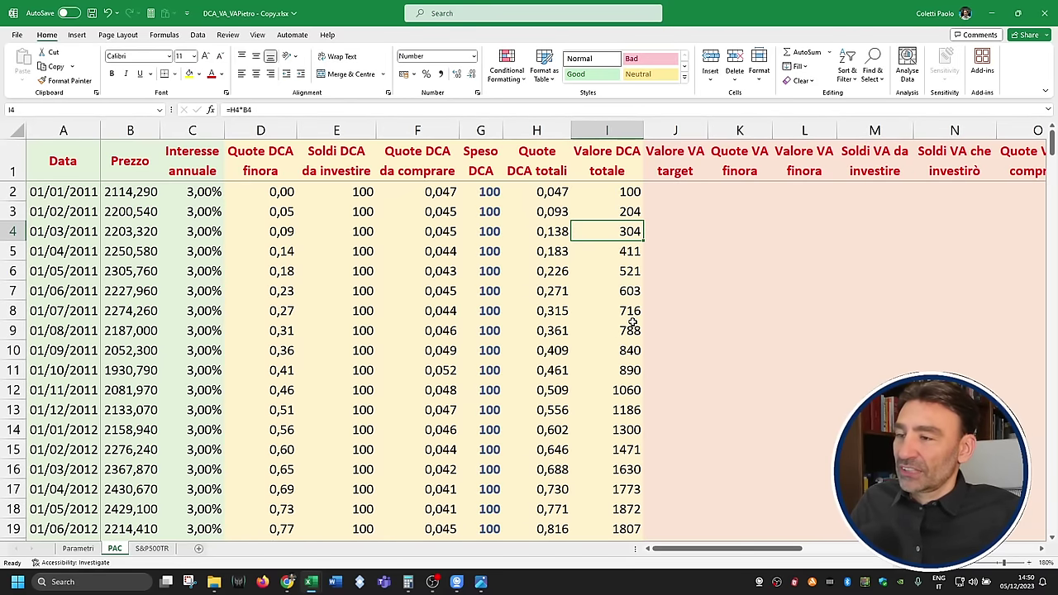
left_click(625, 411)
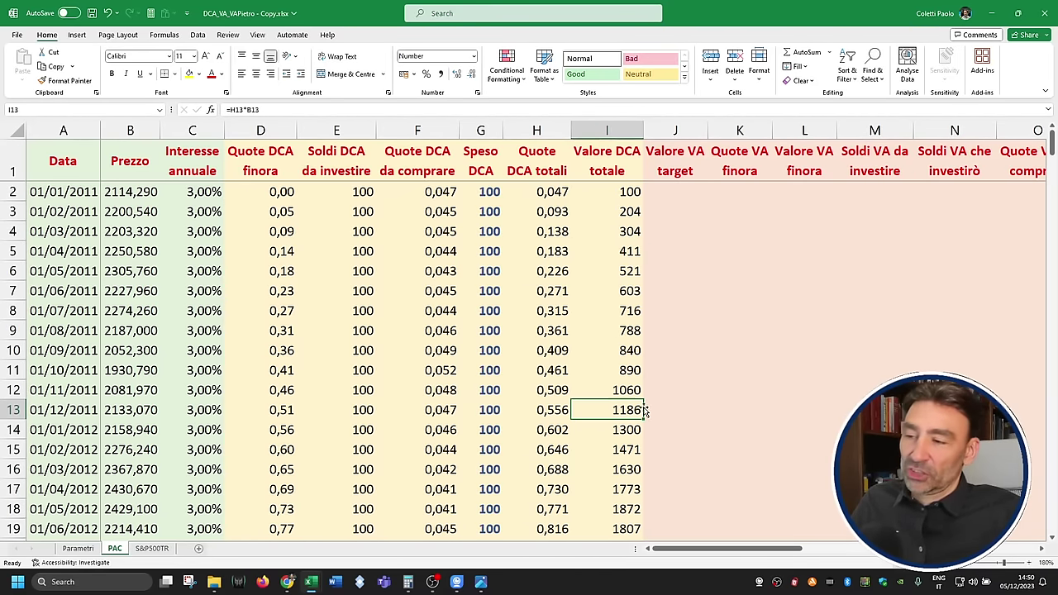
left_click_drag(122, 411, 140, 188)
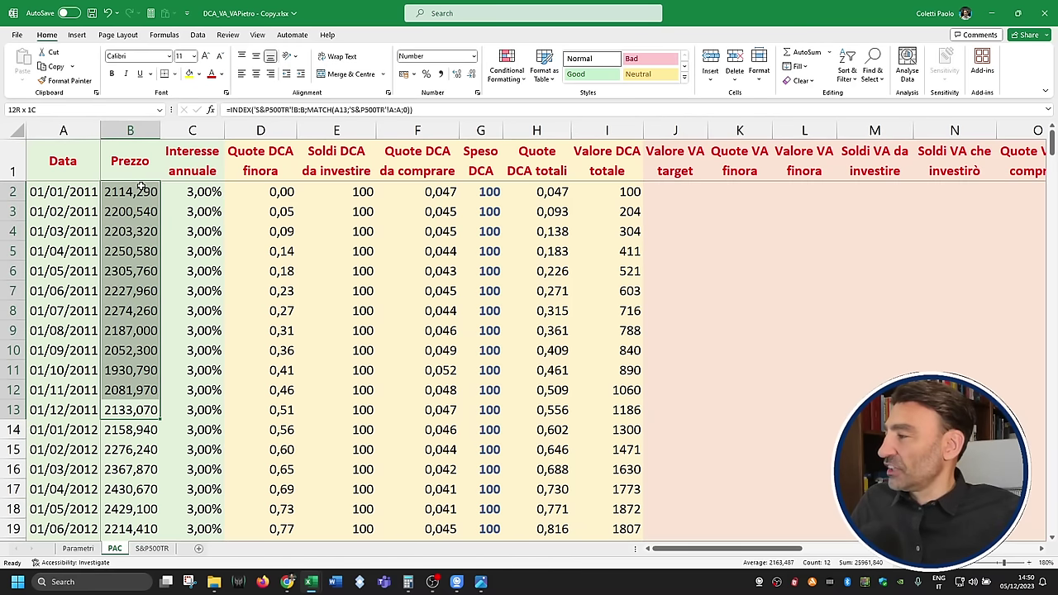
left_click(291, 391)
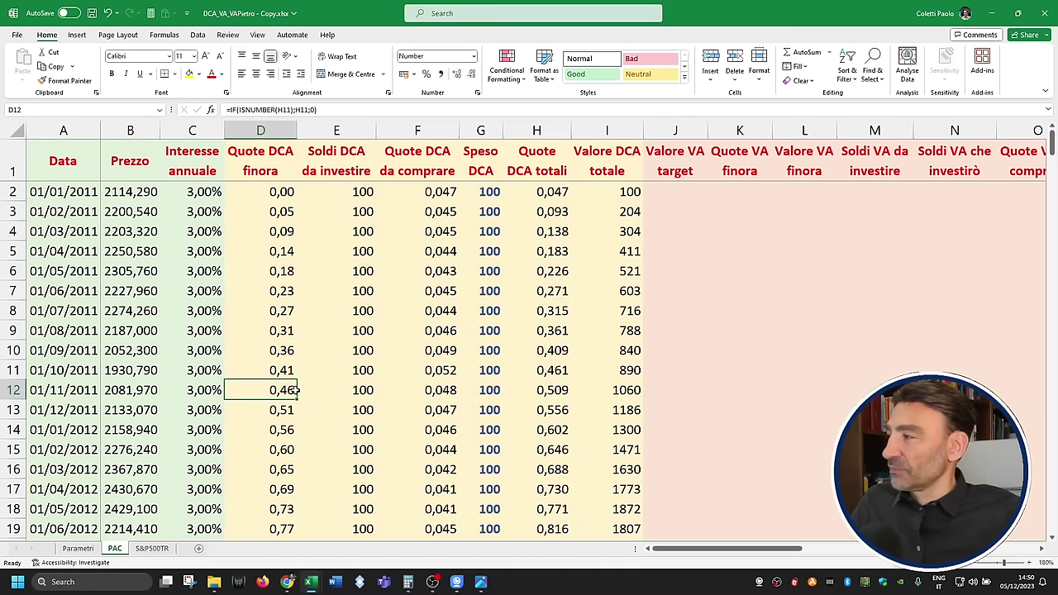
left_click(625, 411)
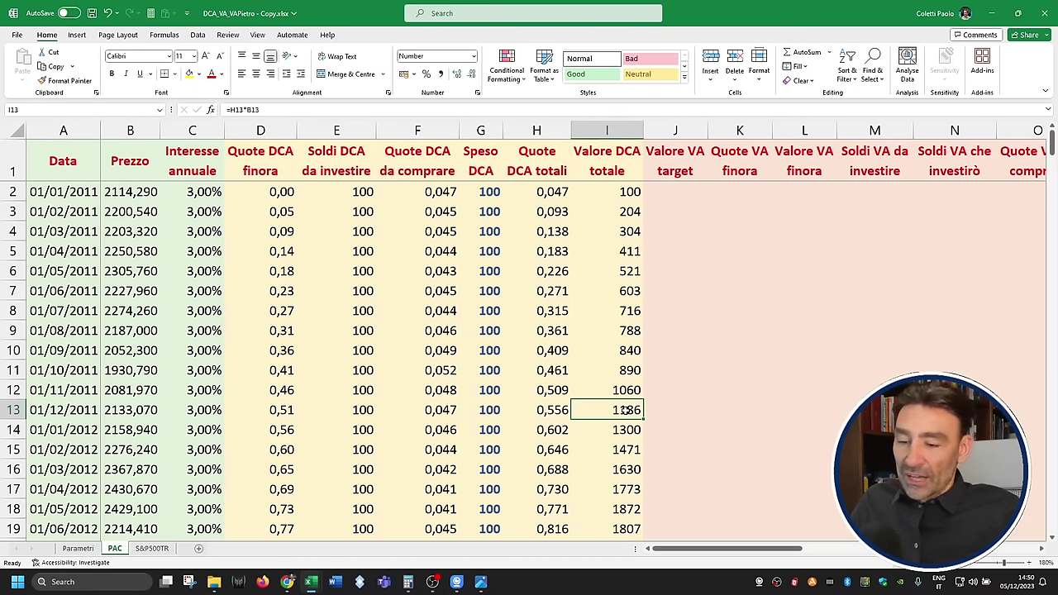
key("ctrl+Down")
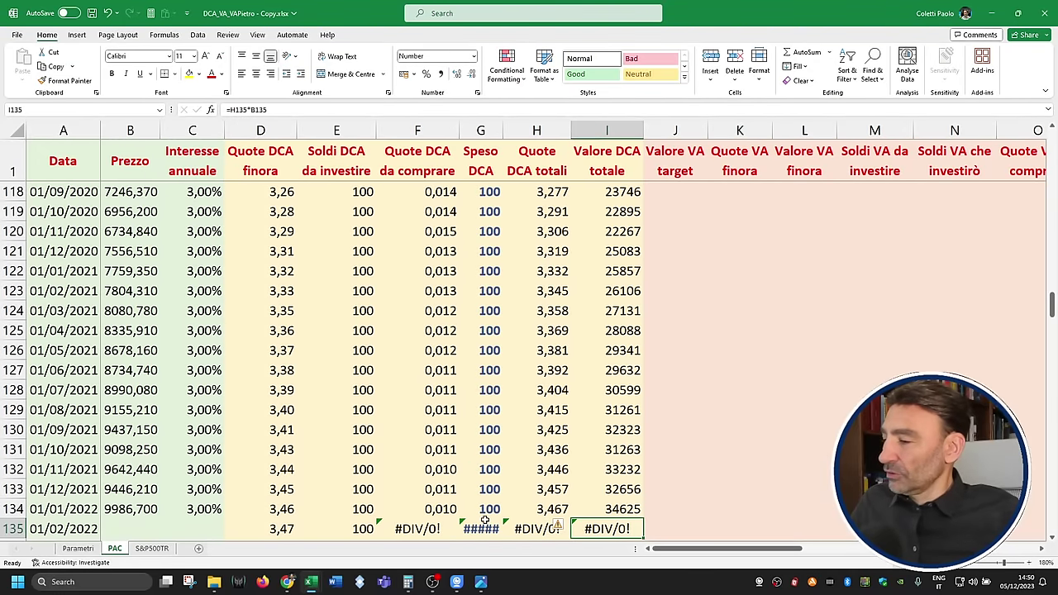
Step: Clear the DCA formulas from D135:I135, the row whose date has no price
scroll(538, 504, "down", 2)
left_click_drag(279, 408, 605, 411)
key("Delete")
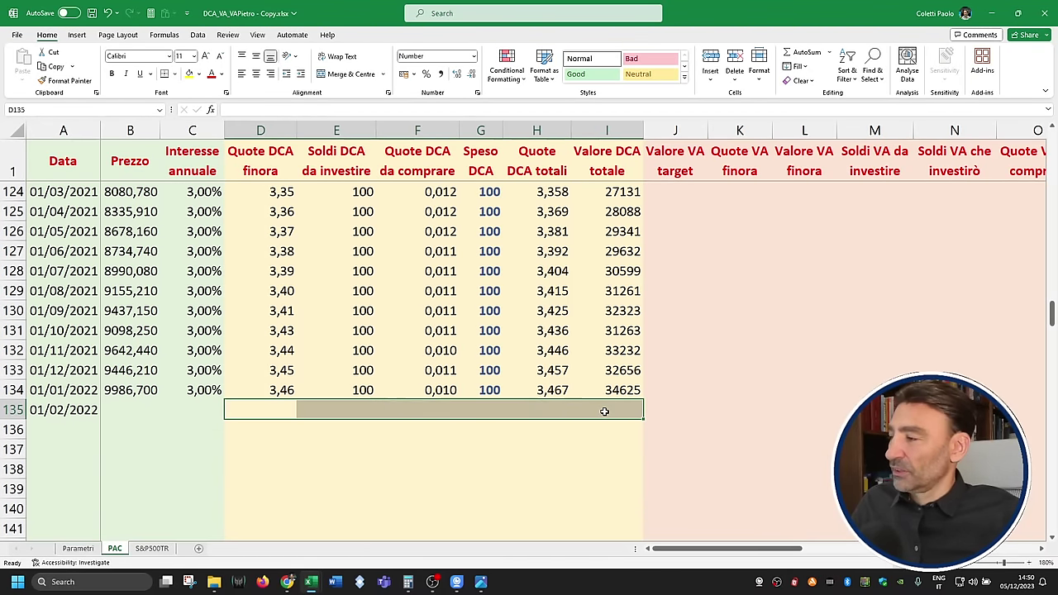
left_click(608, 410)
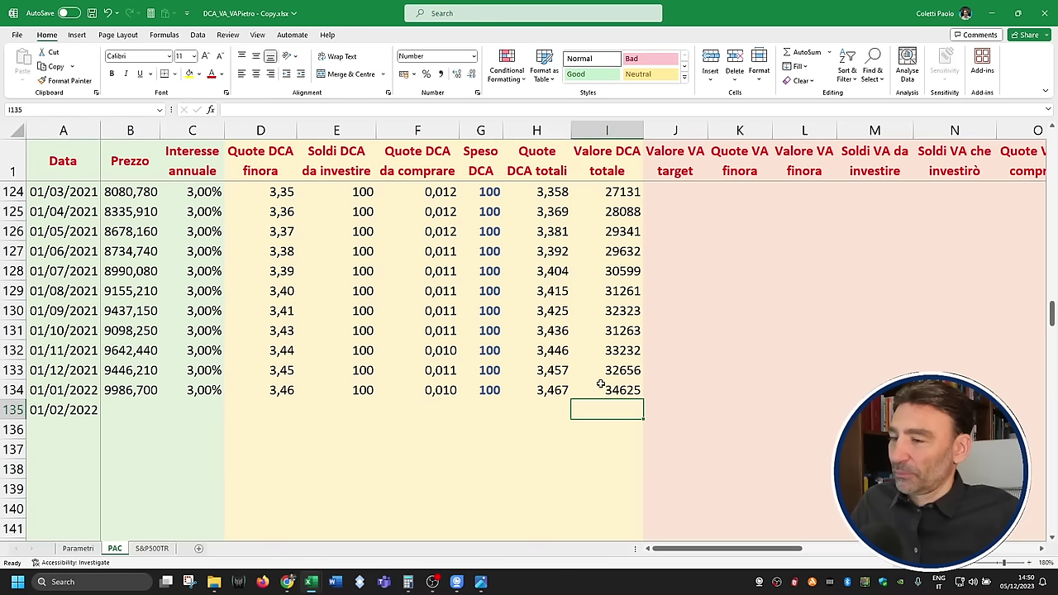
left_click(630, 388)
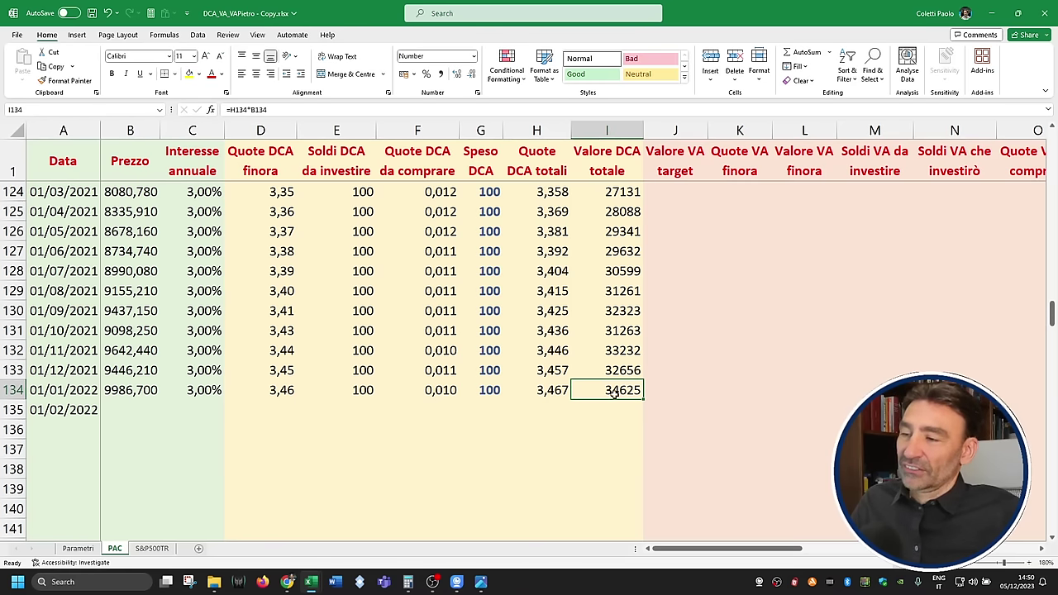
Step: Enter =PAC!I134 in G2 of the Parametri sheet as the DCA value for Ricavato alla fine
left_click(77, 548)
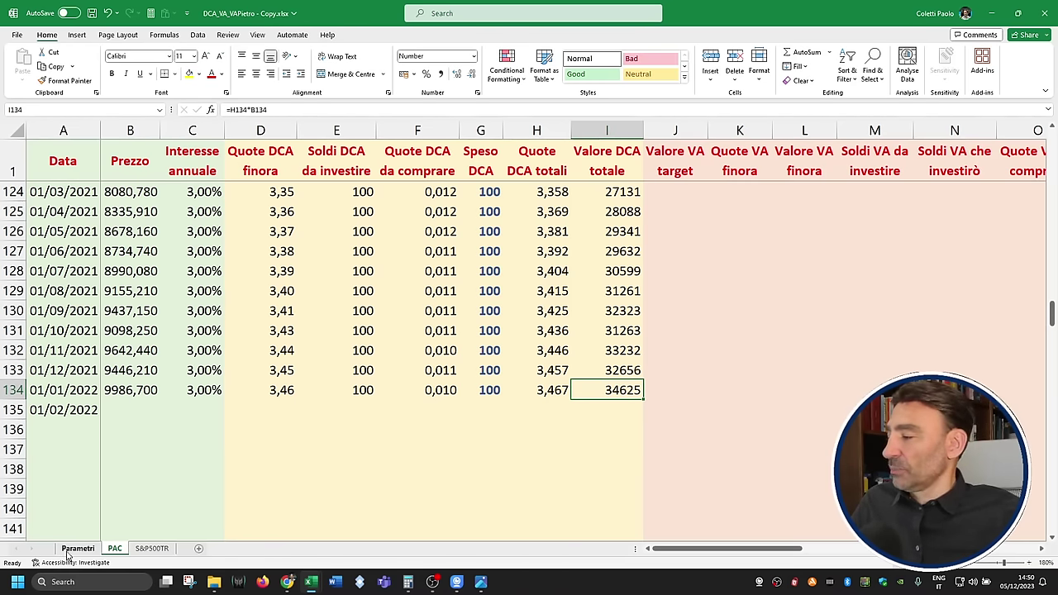
left_click(611, 178)
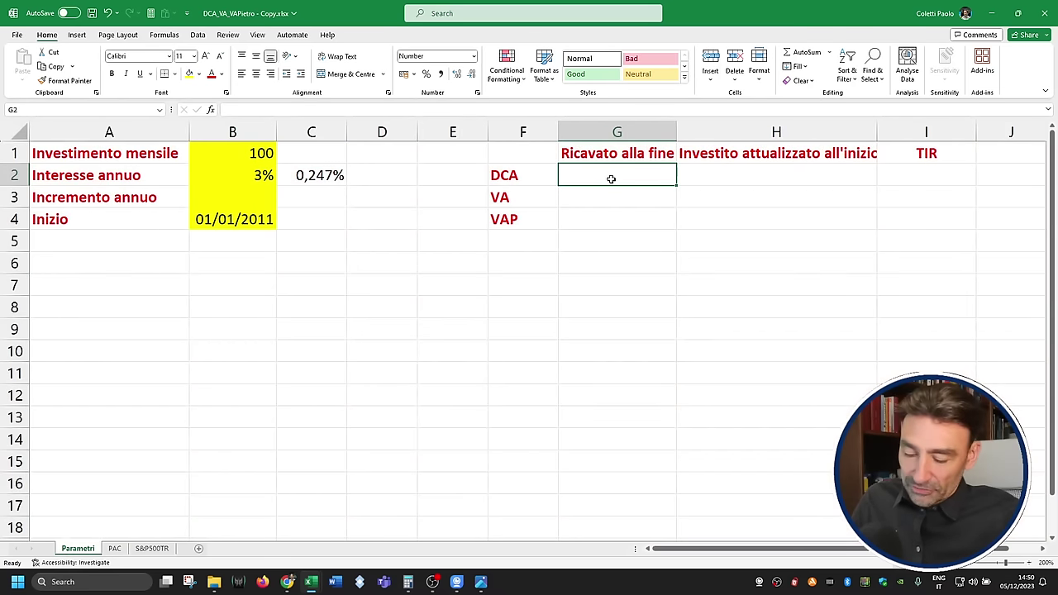
type("=")
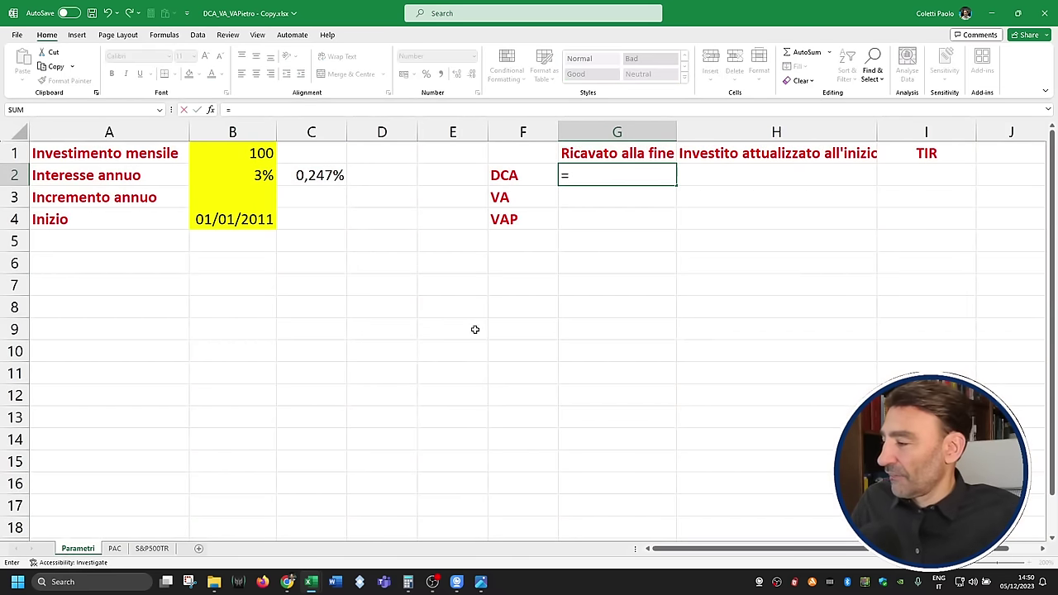
left_click(115, 547)
left_click(626, 390)
key("Return")
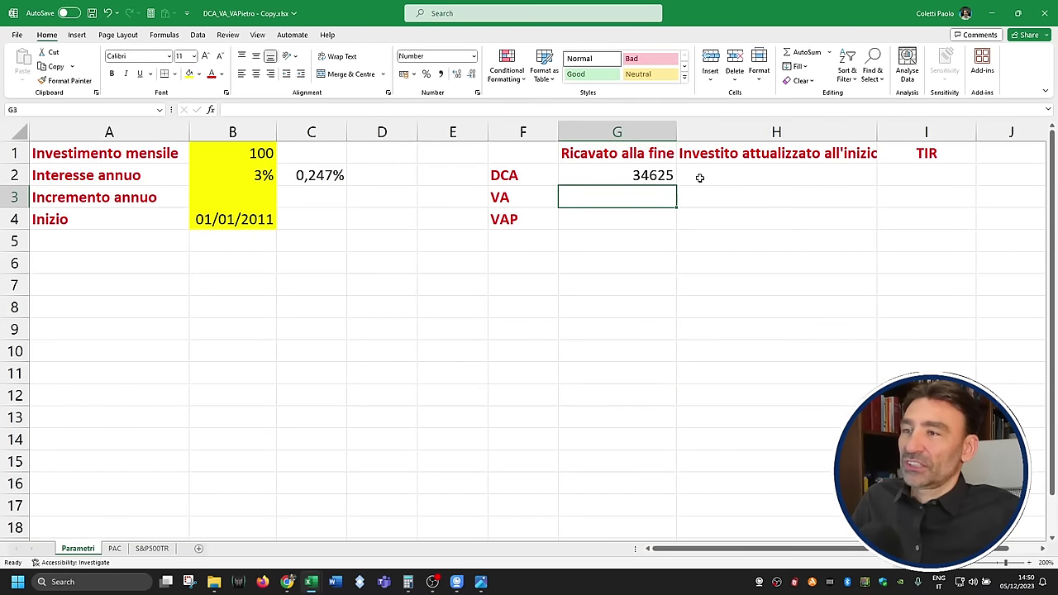
Step: Try 01/01/2008 as the Inizio date in B4 of the Parametri sheet, and undo the change
left_click(115, 548)
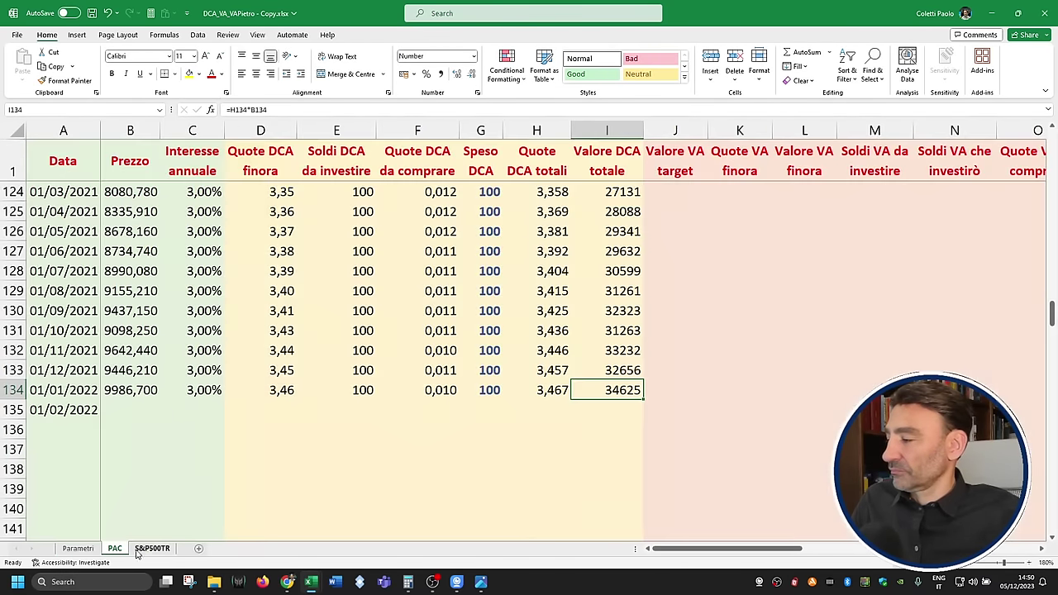
key("ctrl+Up")
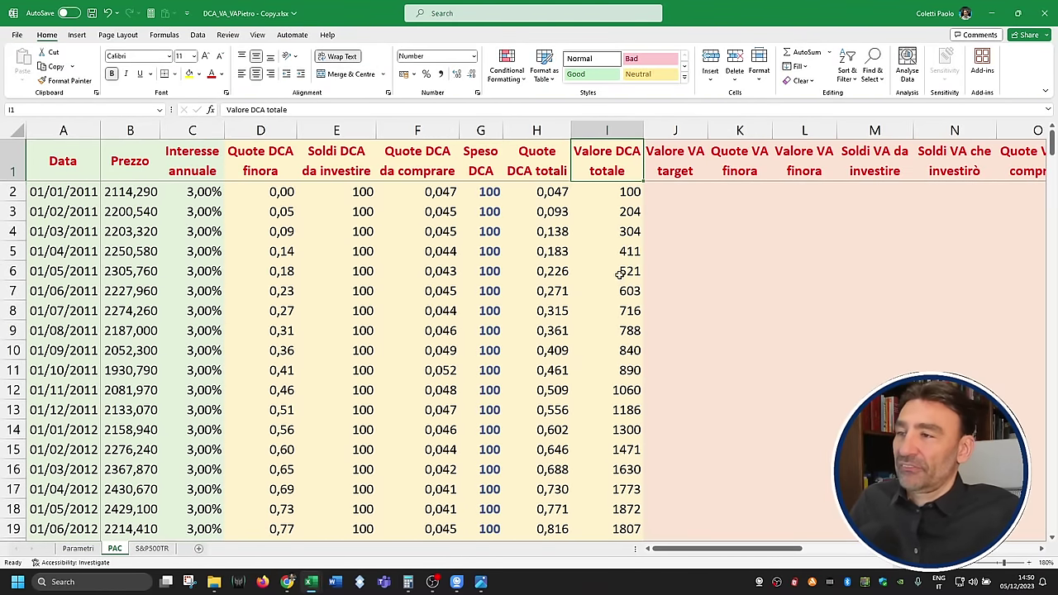
left_click(77, 548)
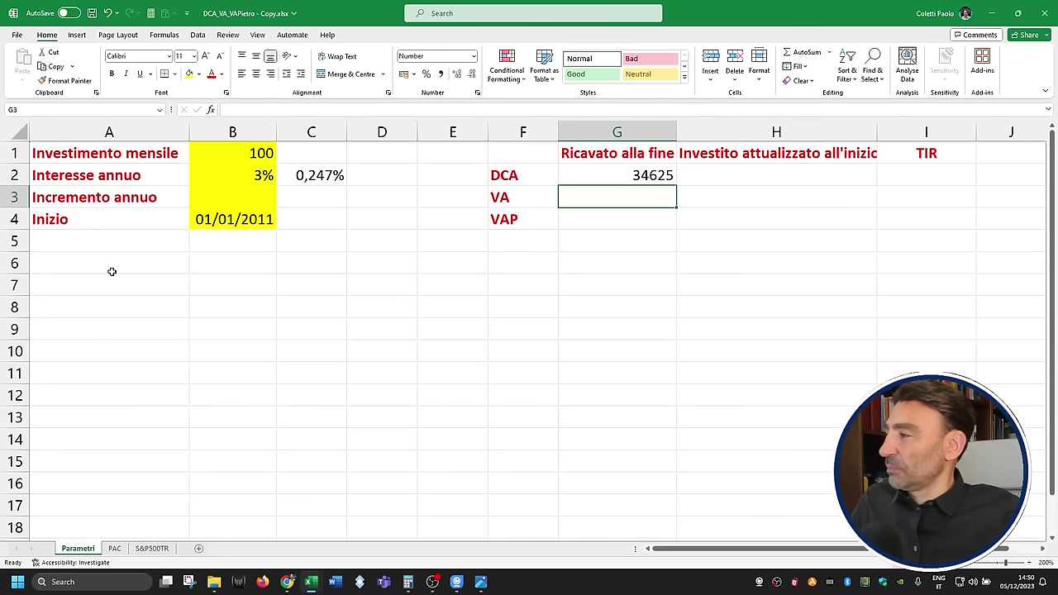
left_click(214, 224)
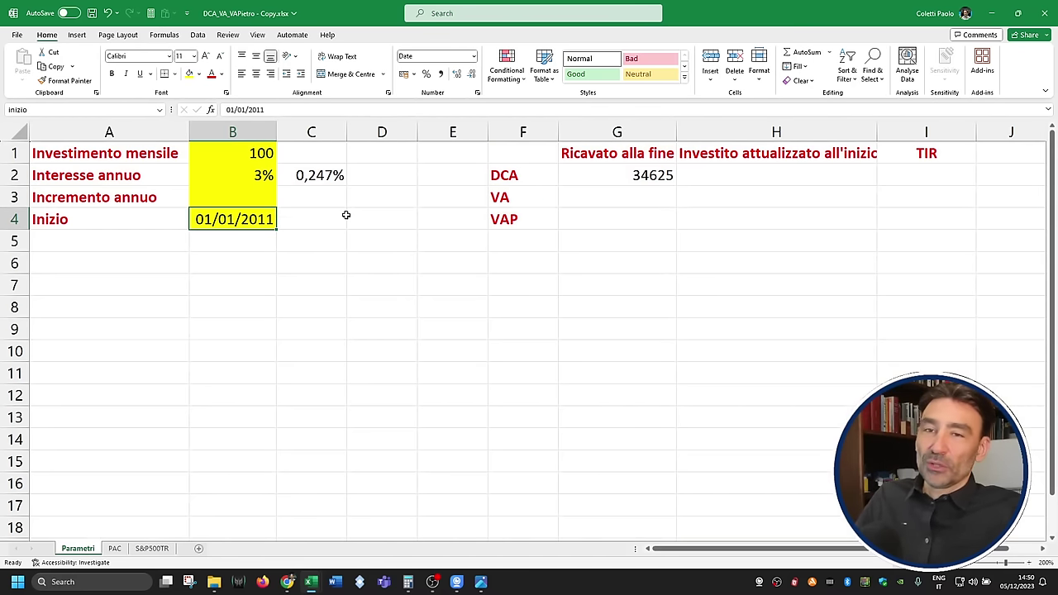
type("1/")
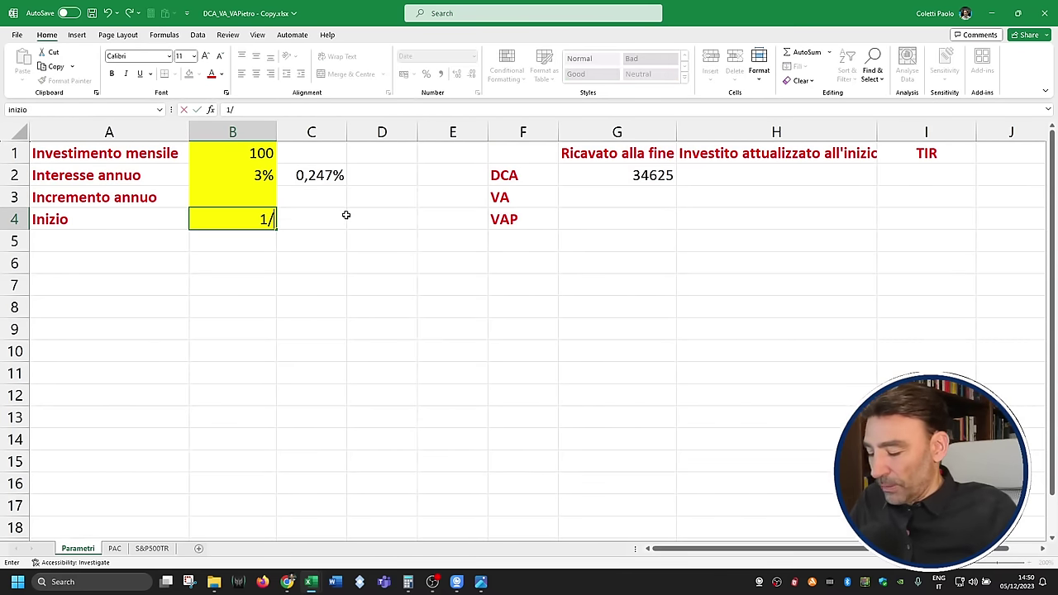
type("1/")
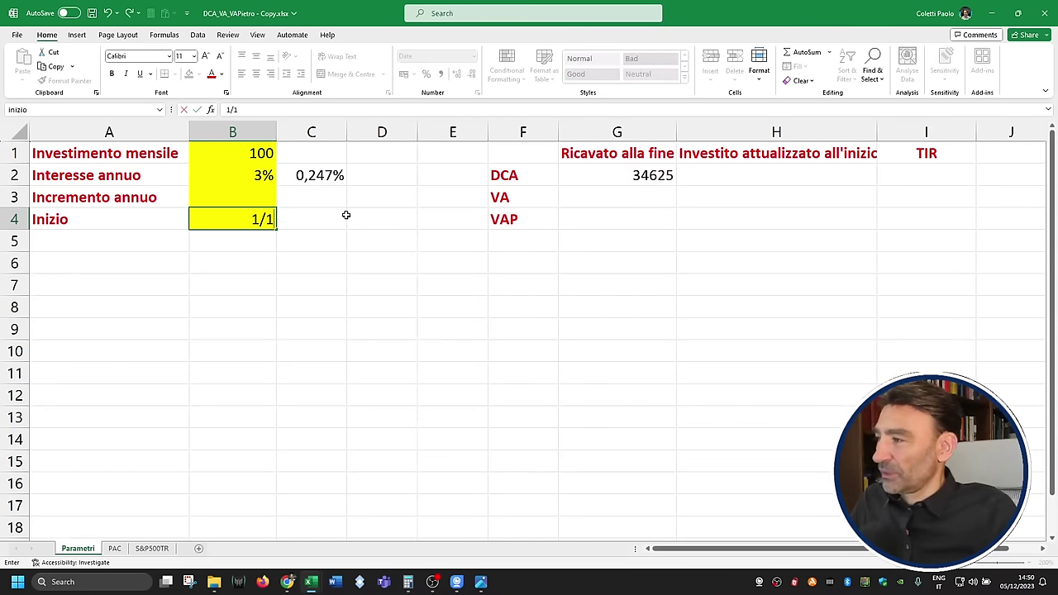
type("2008")
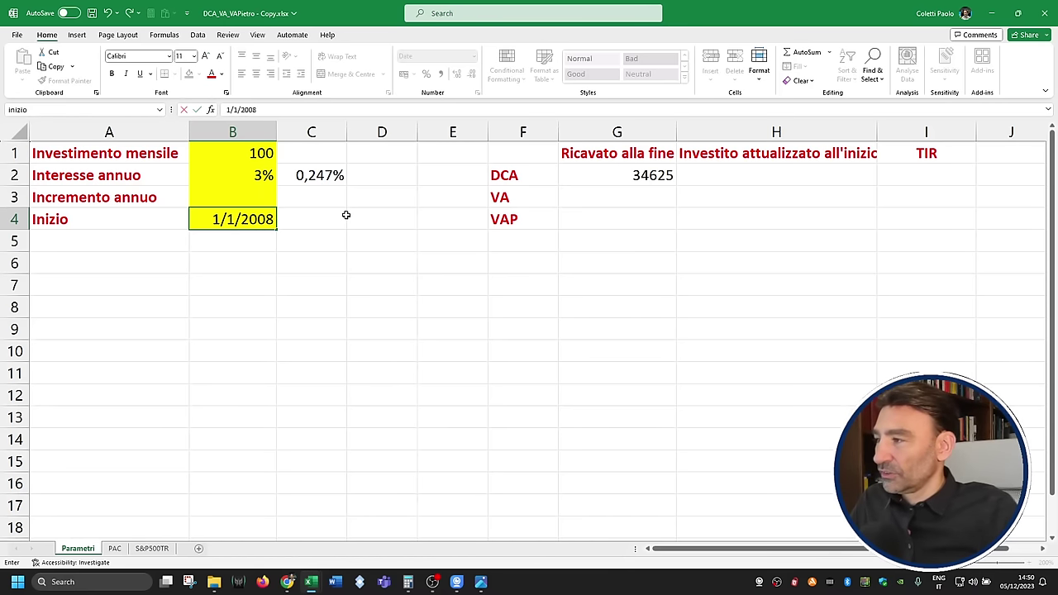
key("ctrl+Return")
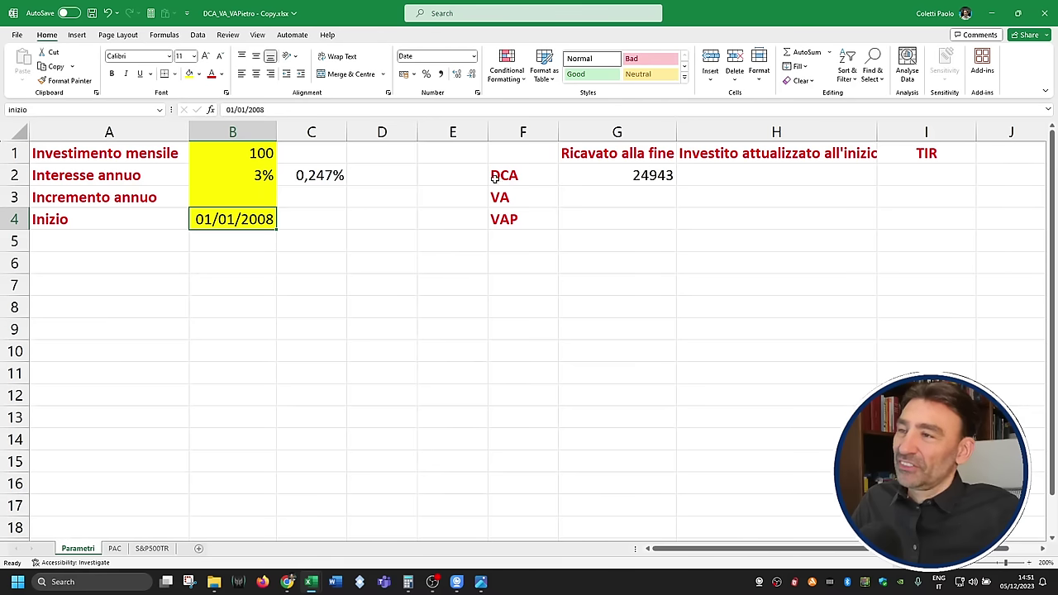
left_click(106, 12)
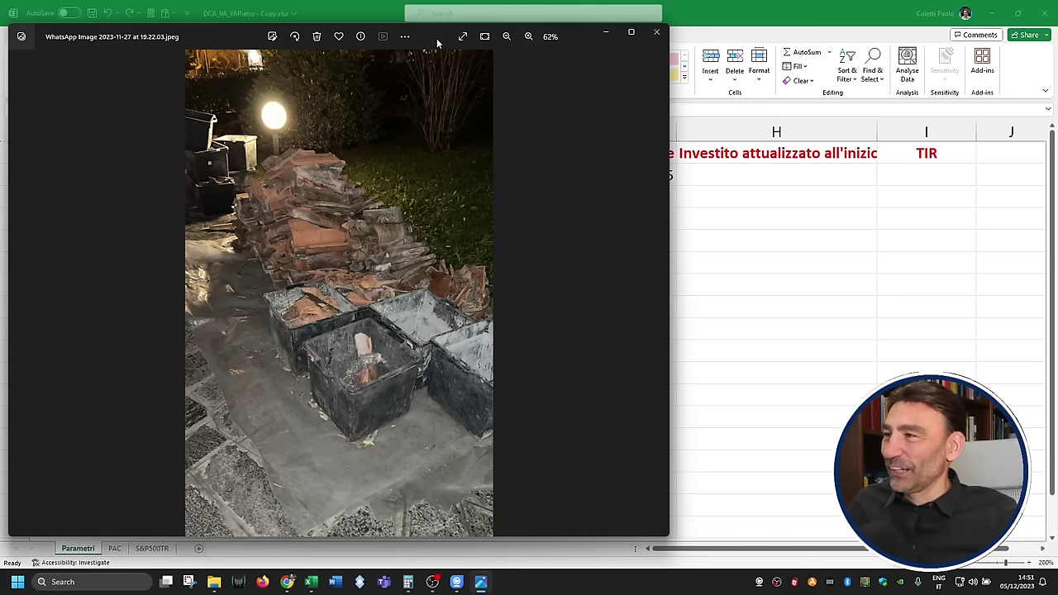
Step: Set the Inizio date in B4 to 01/01/2000 and check the DCA result in G2
left_click_drag(436, 38, 124, 49)
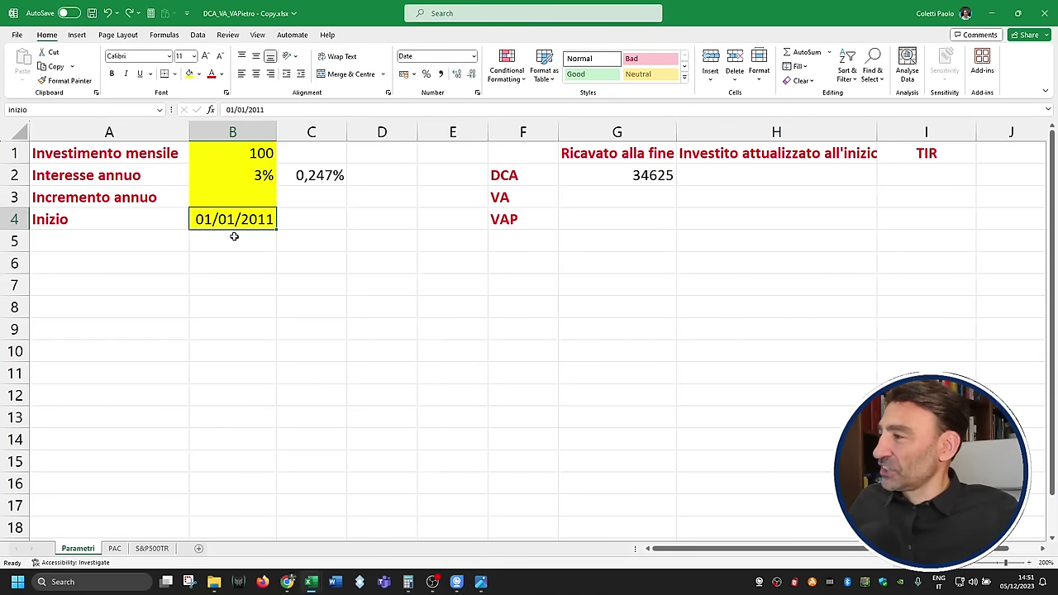
double_click(256, 109)
type("2000")
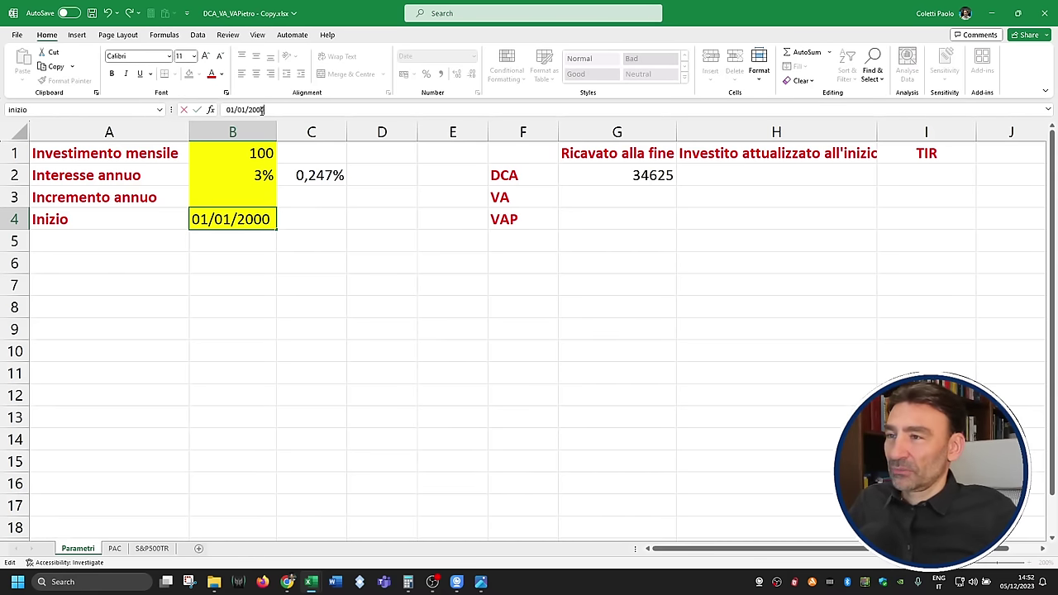
key("Return")
key("Up")
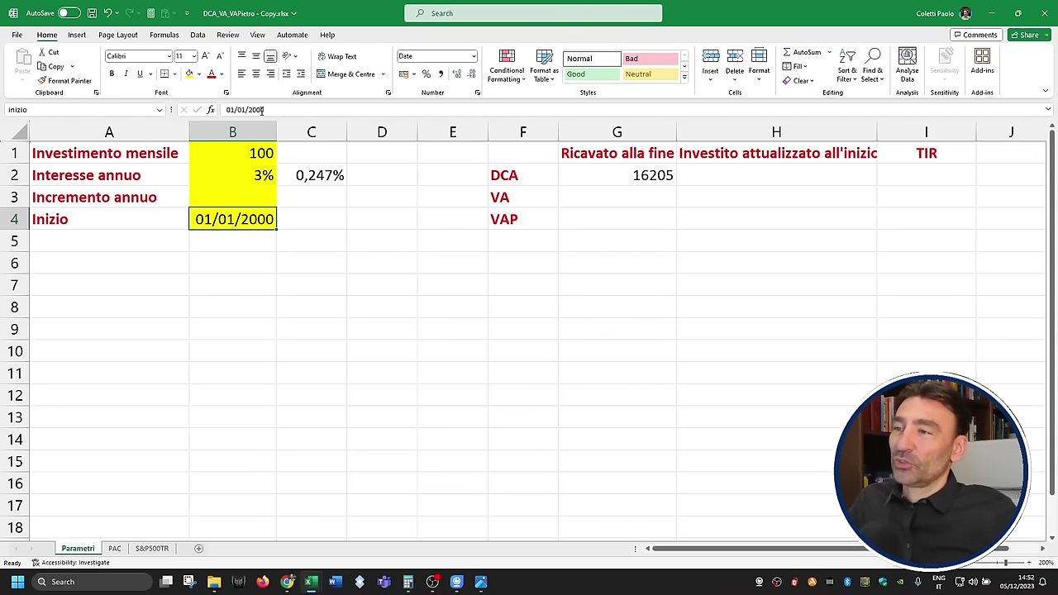
left_click(662, 178)
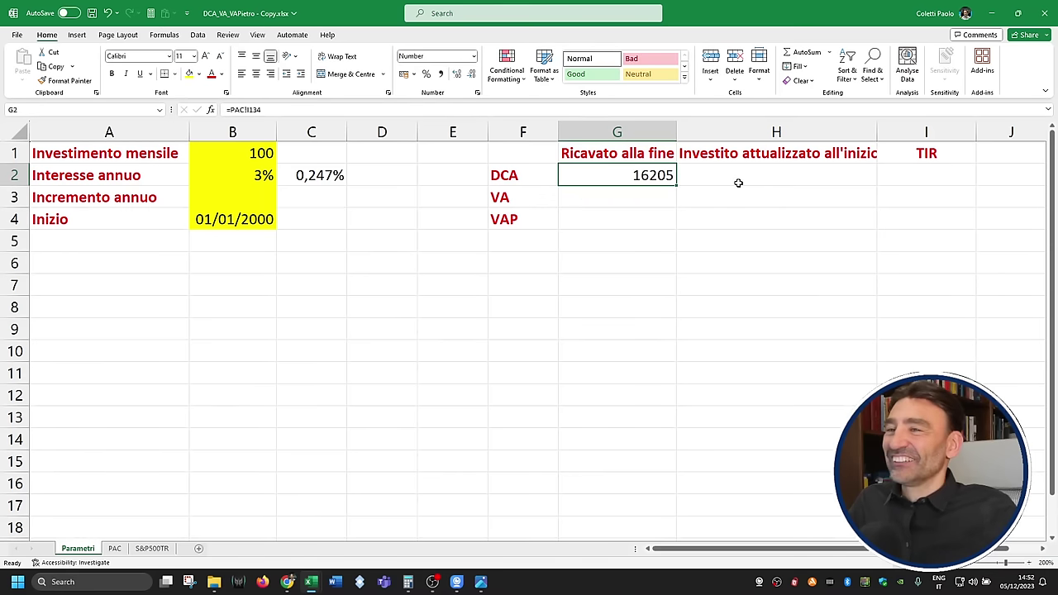
Step: Examine the Speso DCA column on the PAC sheet and compare the first and last rows of the Data column
left_click(883, 171)
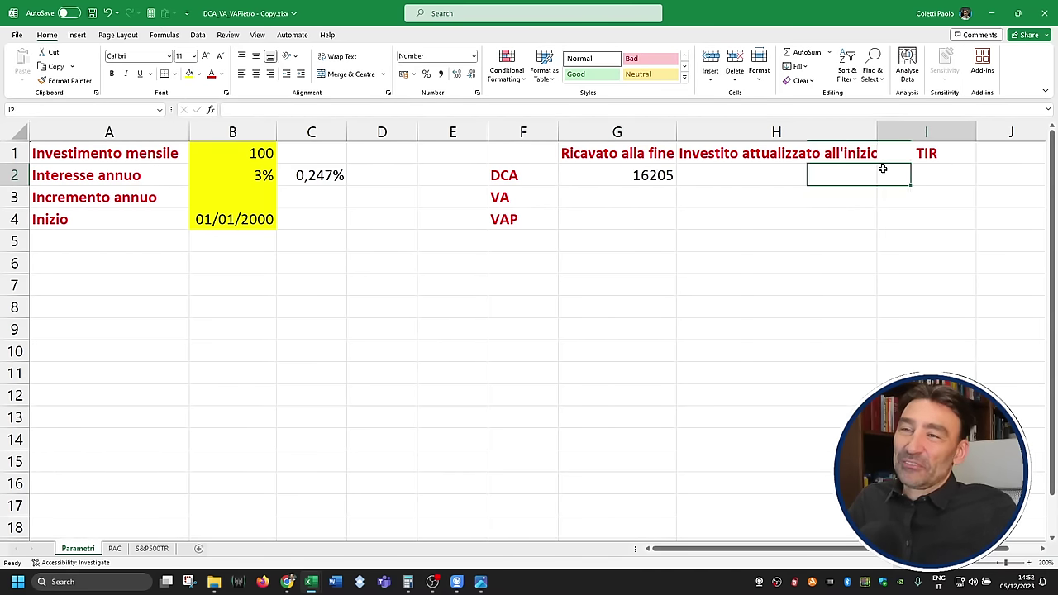
left_click(820, 174)
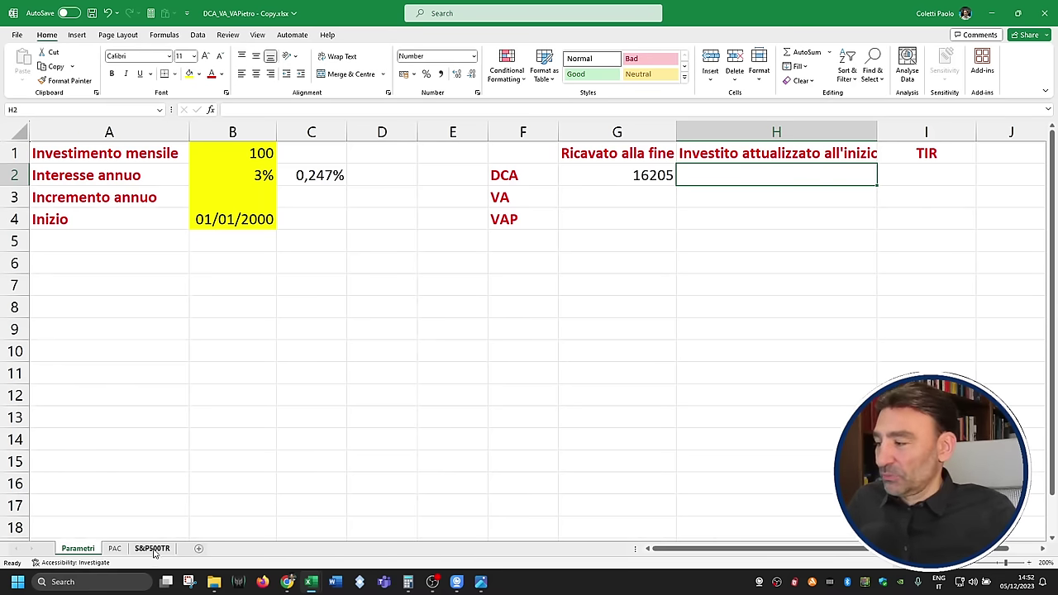
left_click(114, 548)
left_click(494, 126)
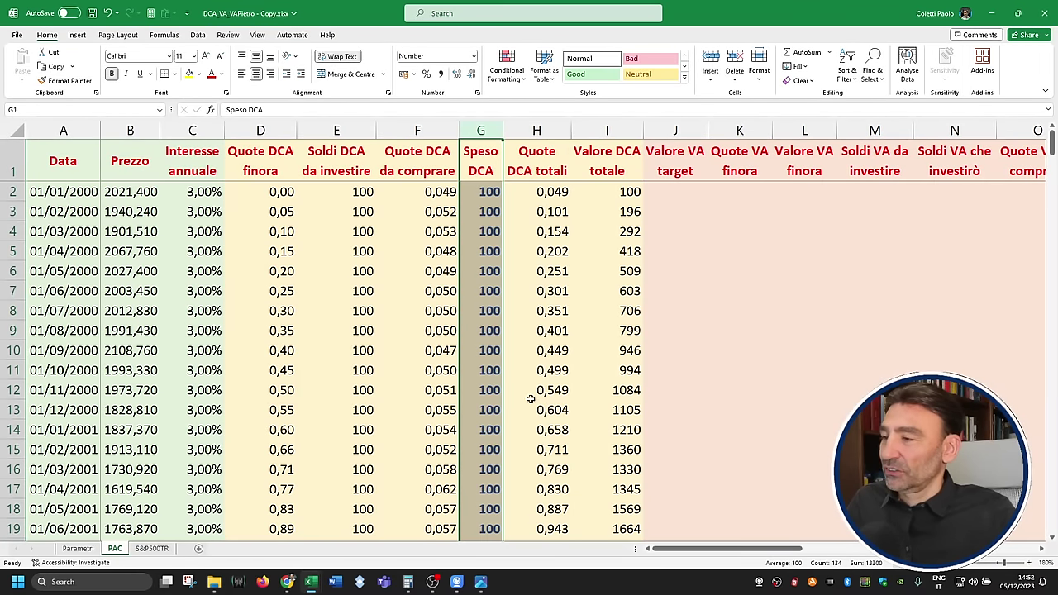
left_click(487, 368)
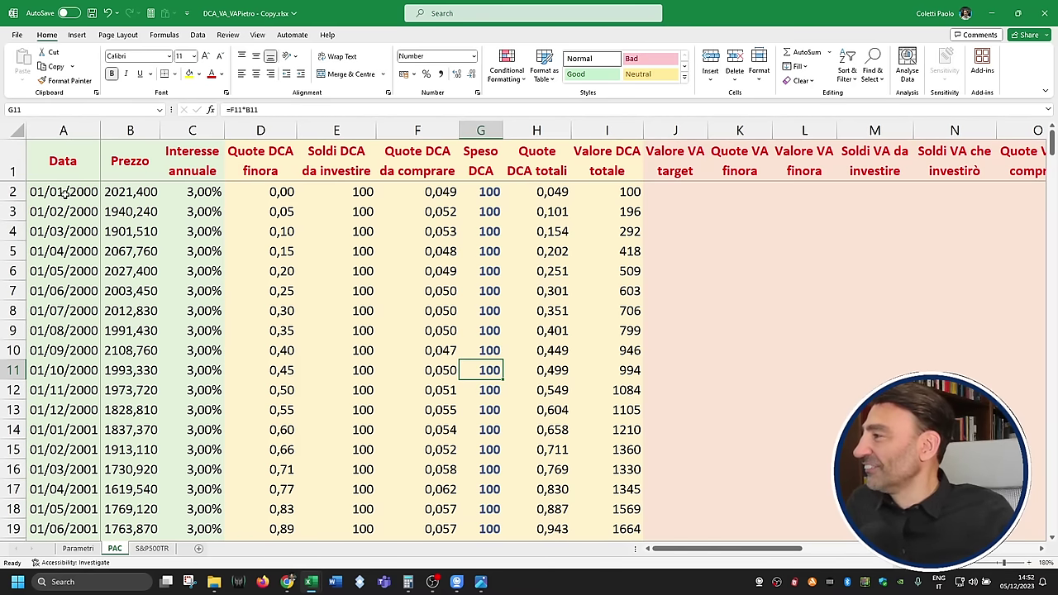
left_click(73, 232)
key("ctrl+Down")
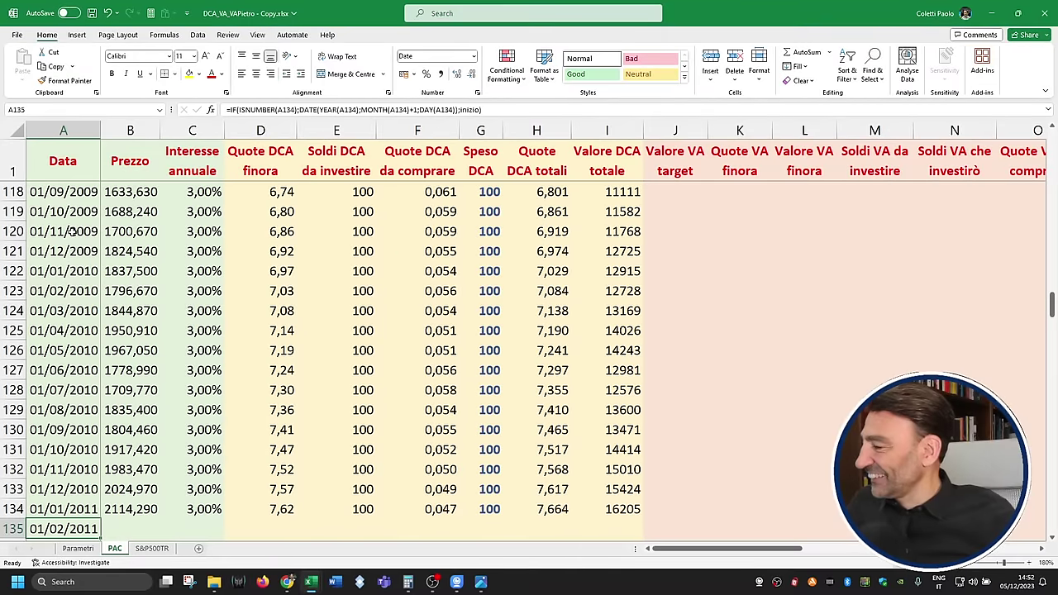
key("ctrl+Up")
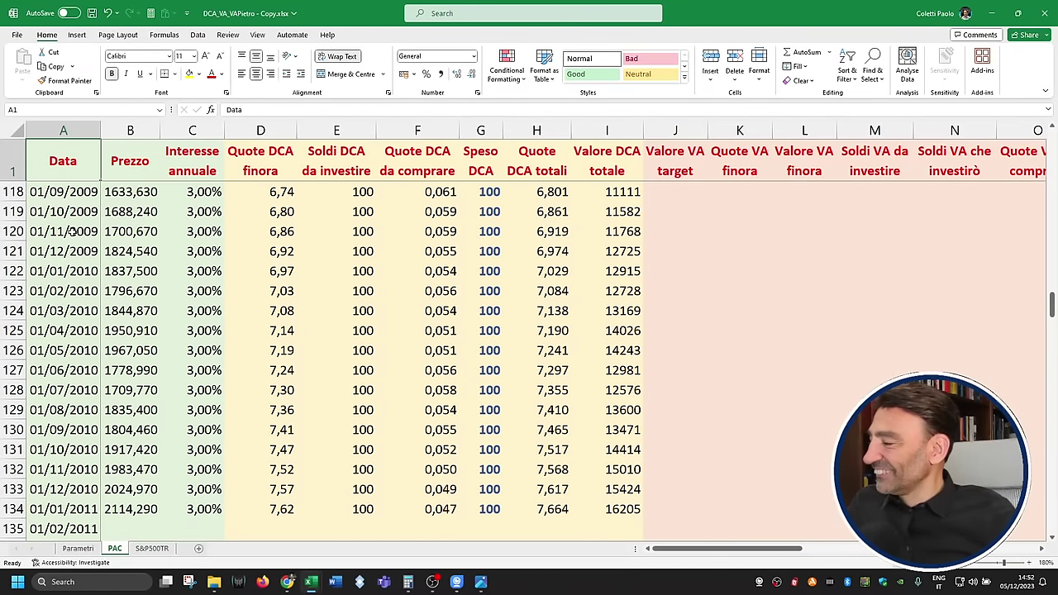
key("Down")
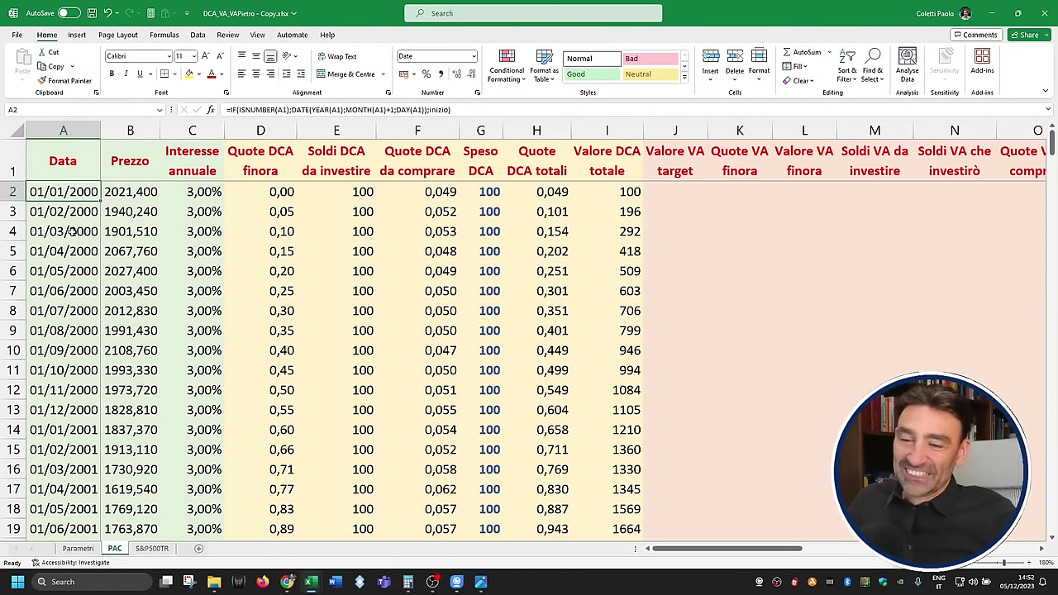
key("ctrl+Down")
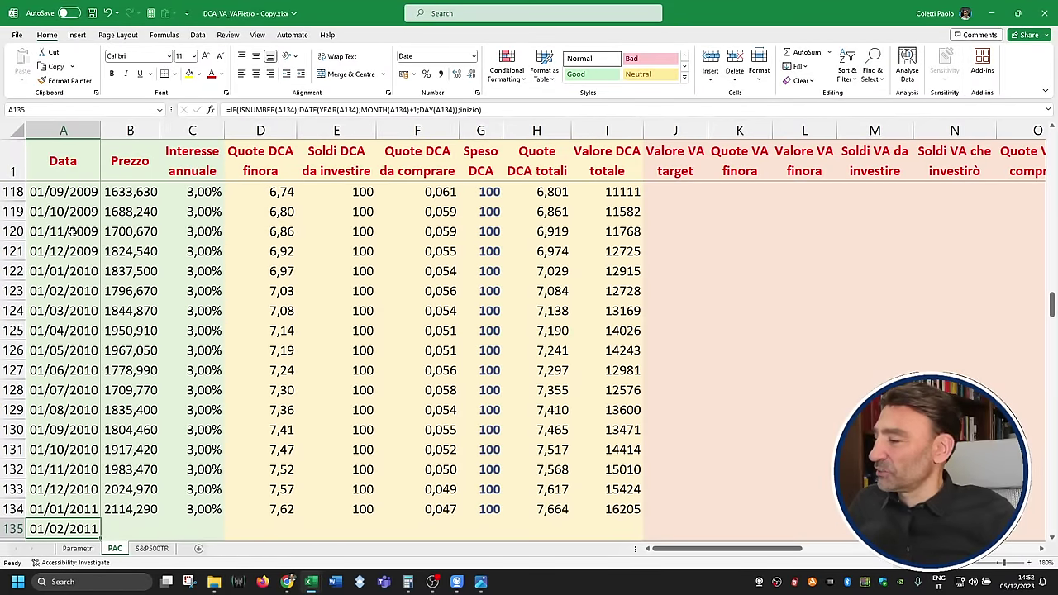
key("Up")
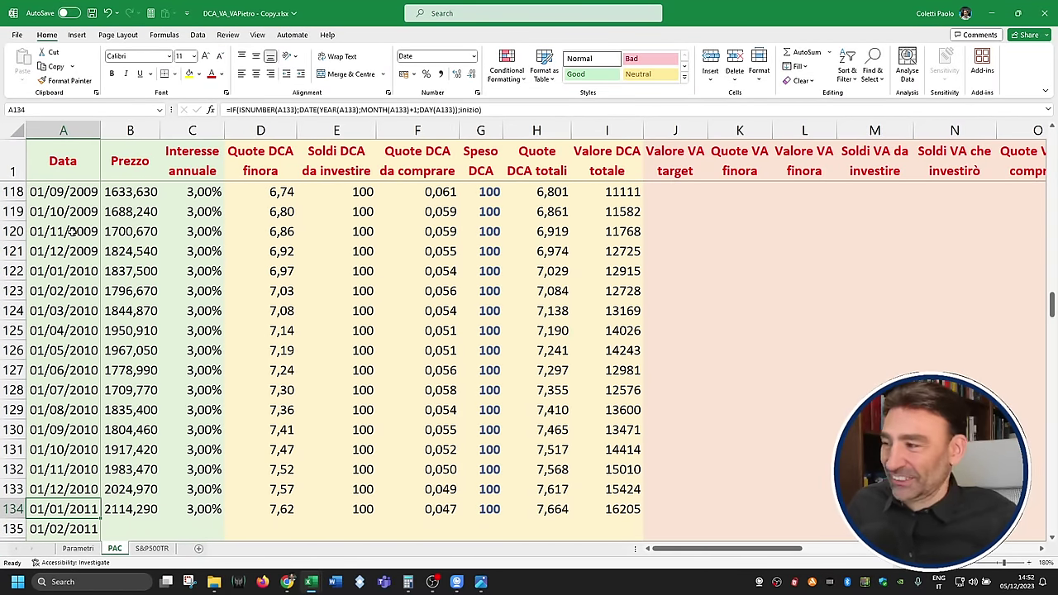
key("ctrl+Up")
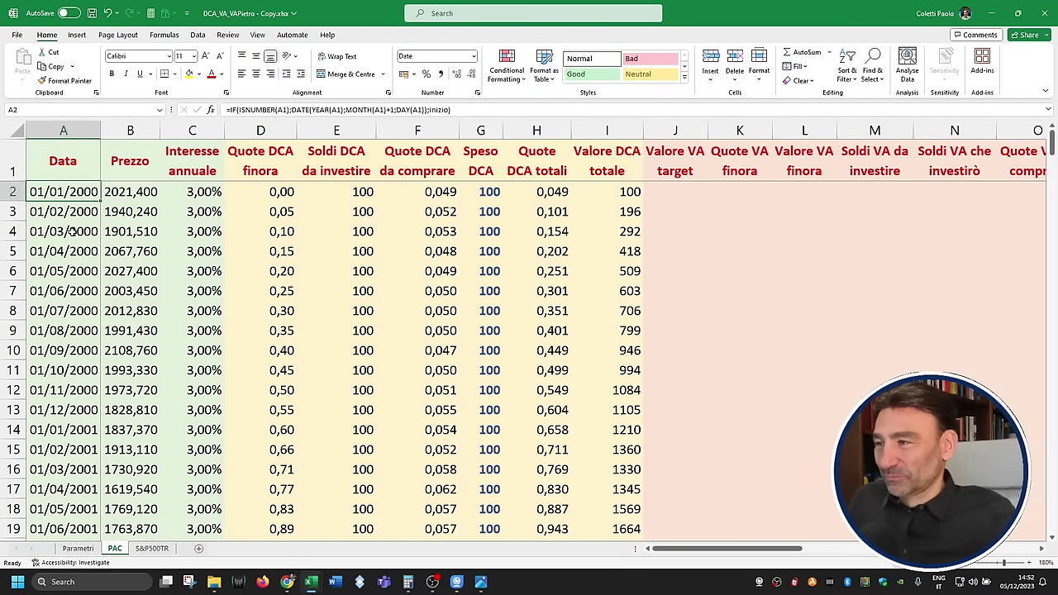
Step: Review the individual monthly payments and their formulas down the Speso DCA column from G2
left_click(480, 133)
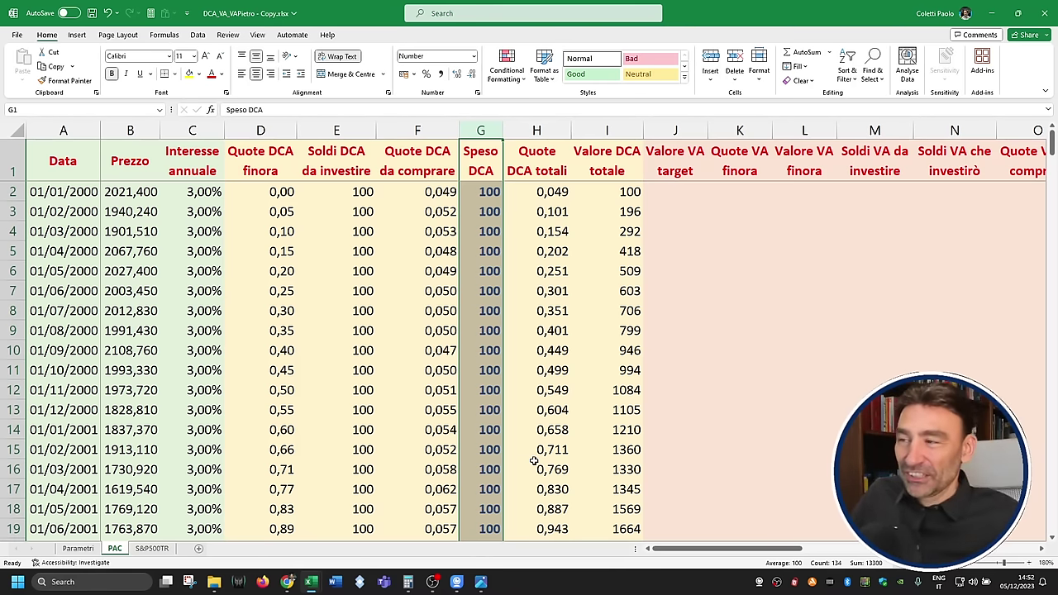
left_click(493, 191)
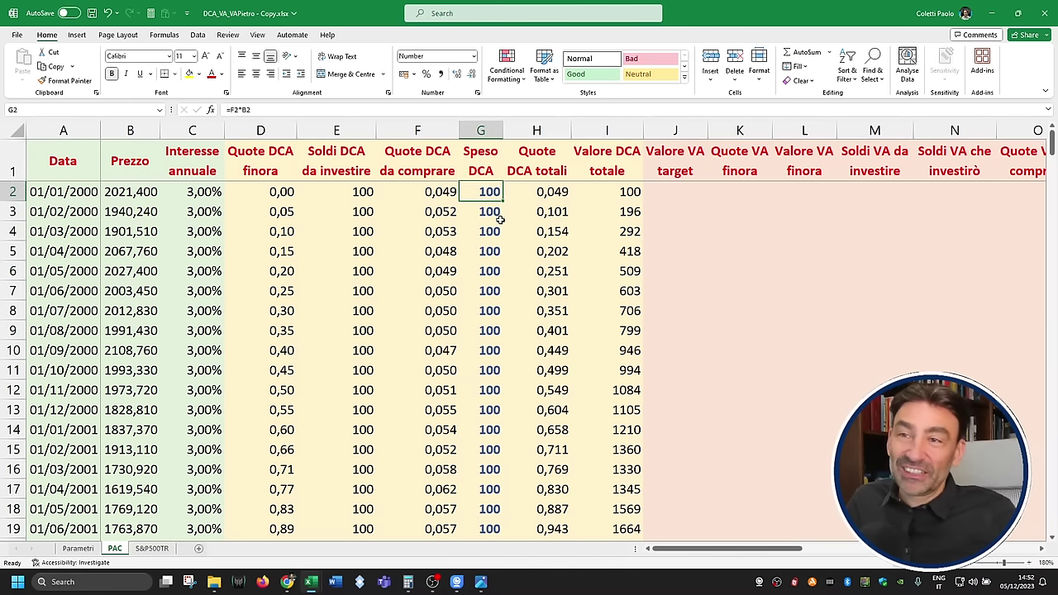
left_click(489, 271)
left_click(489, 310)
left_click(492, 350)
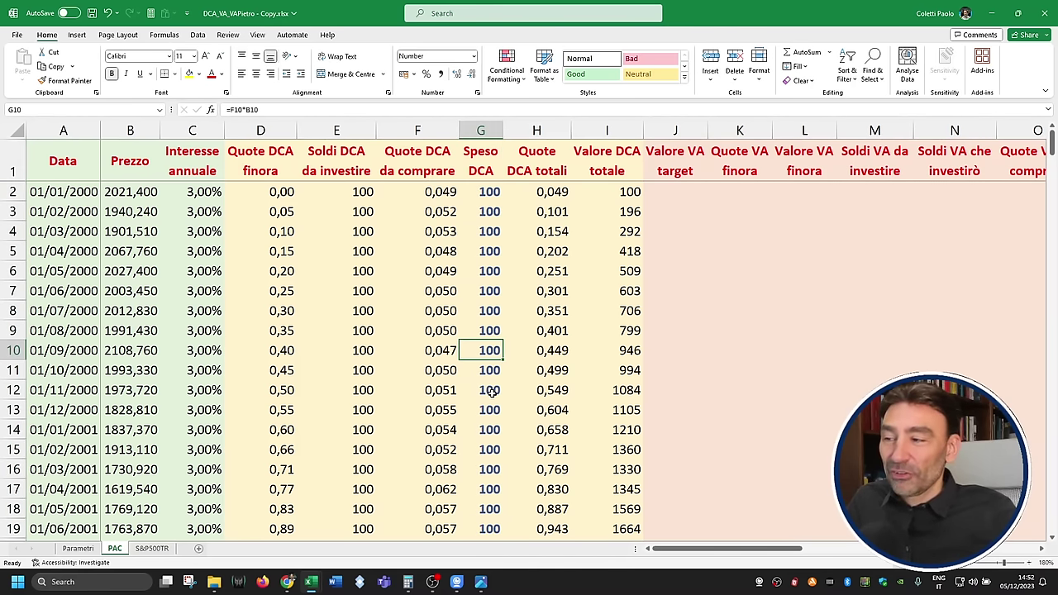
left_click(493, 389)
left_click(499, 429)
left_click(495, 469)
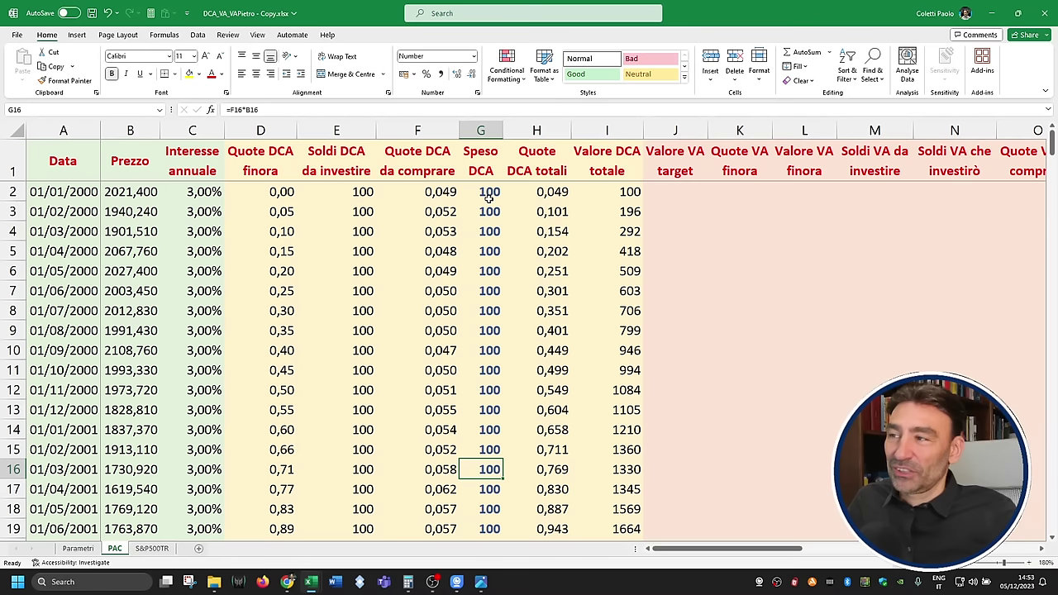
left_click_drag(489, 200, 487, 509)
left_click(486, 431)
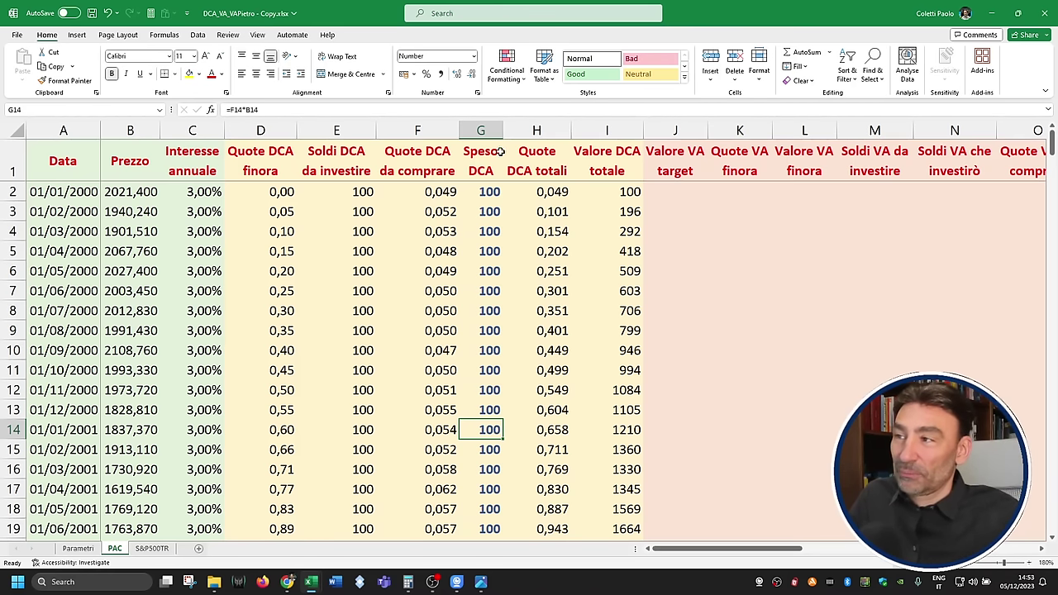
Step: Try 13300, the sum of the PAC sheet's Speso DCA column, as the DCA discounted investment in H2 of Parametri, and clear it
left_click(494, 131)
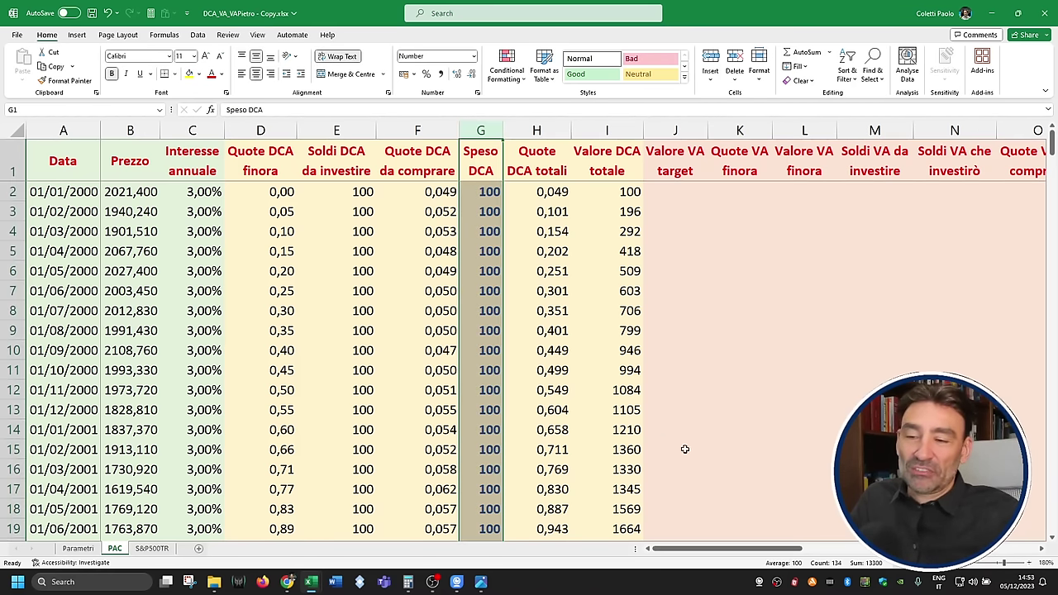
left_click(79, 549)
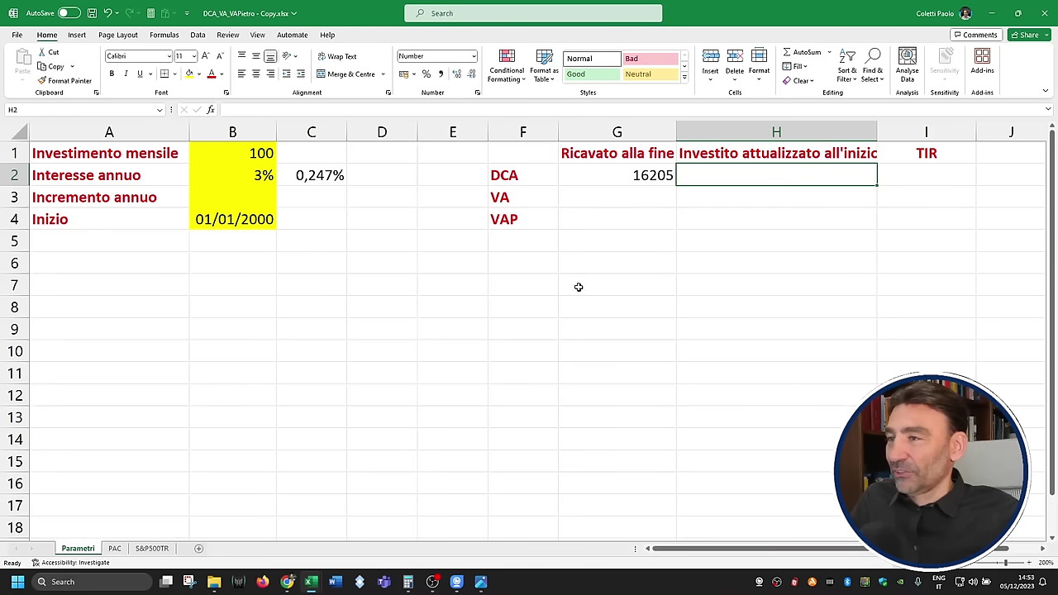
type("13300")
key("ctrl+Return")
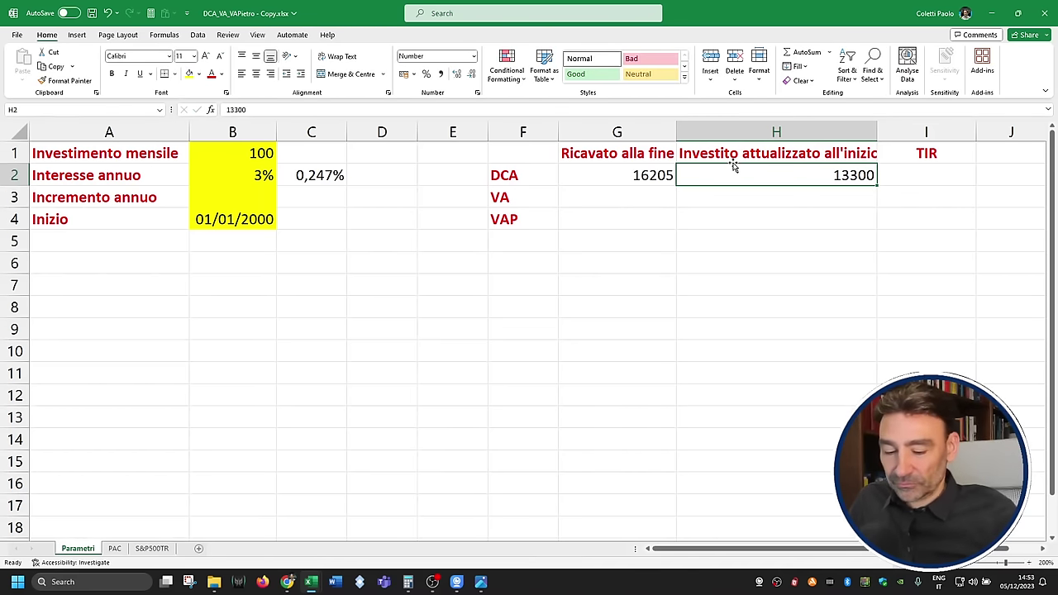
key("Delete")
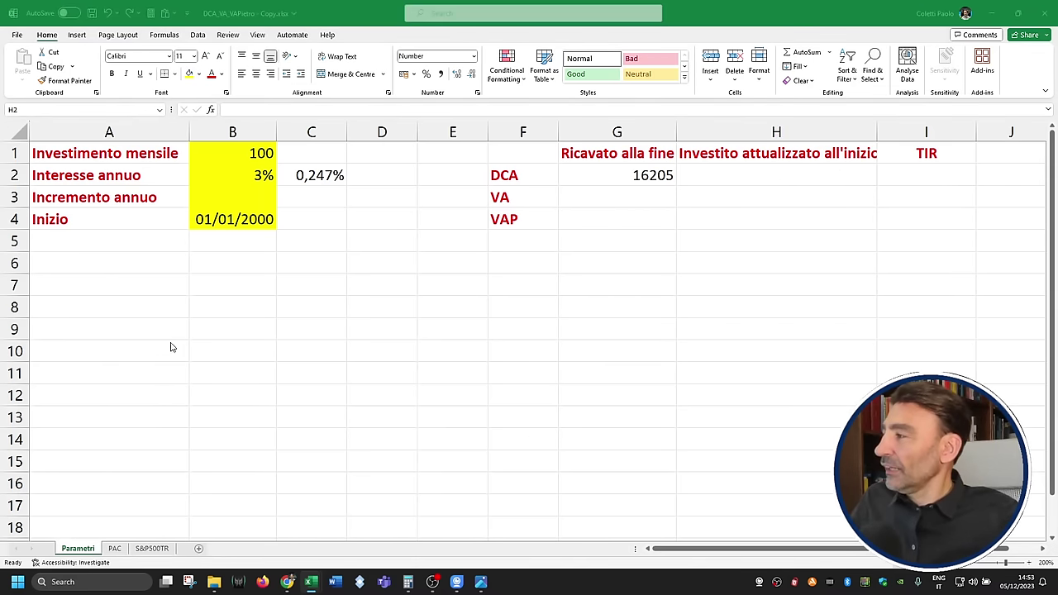
Step: Enter =XNPV(interesse_annuale;PAC!G:G;PAC!A:A) in H2 of Parametri to discount the DCA payments to the start date
left_click(230, 181)
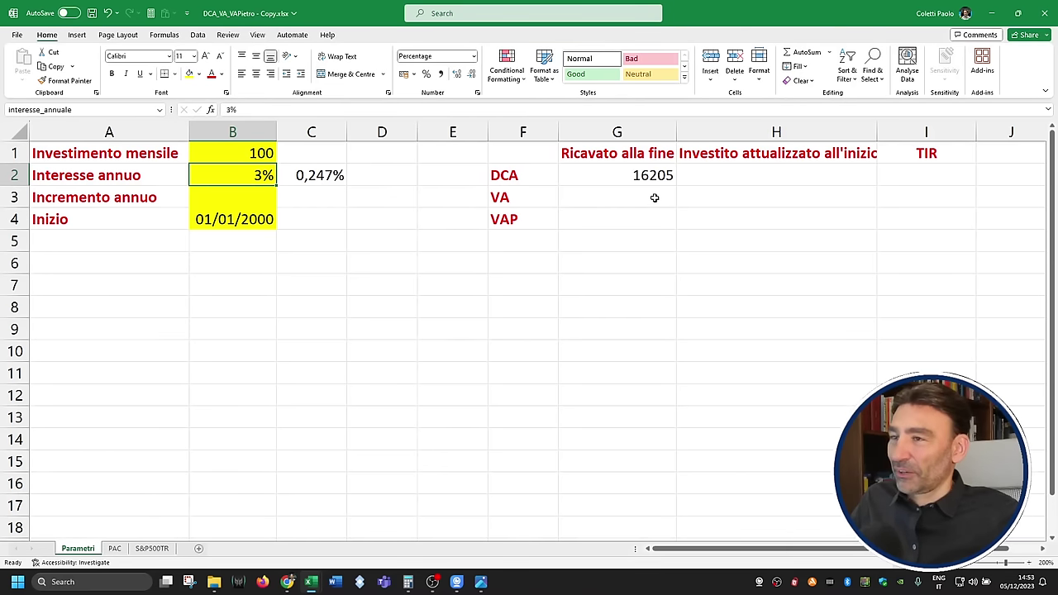
left_click(740, 175)
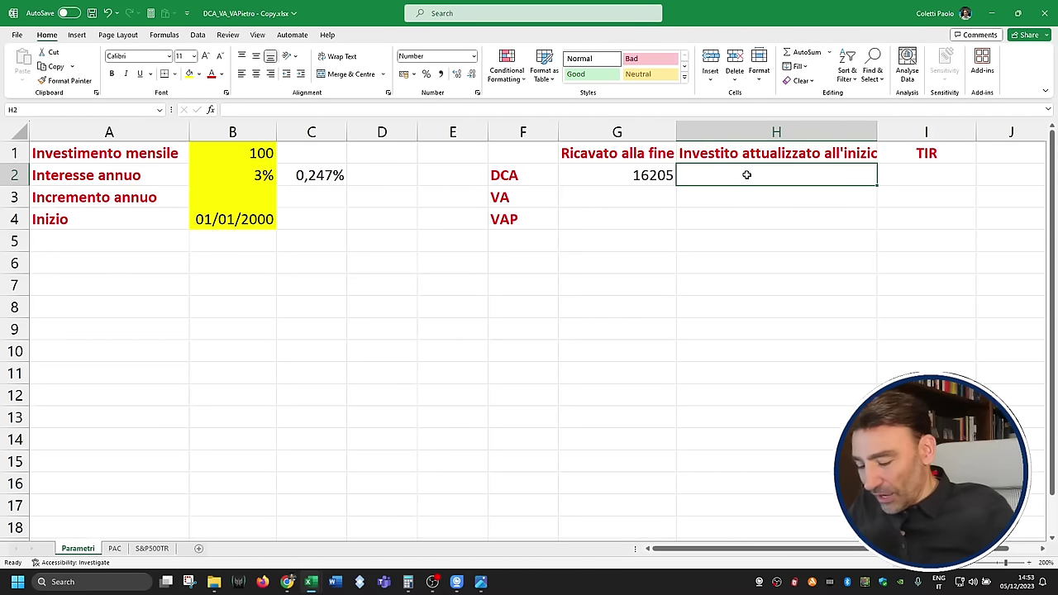
type("=XNPV(interesse_annuale")
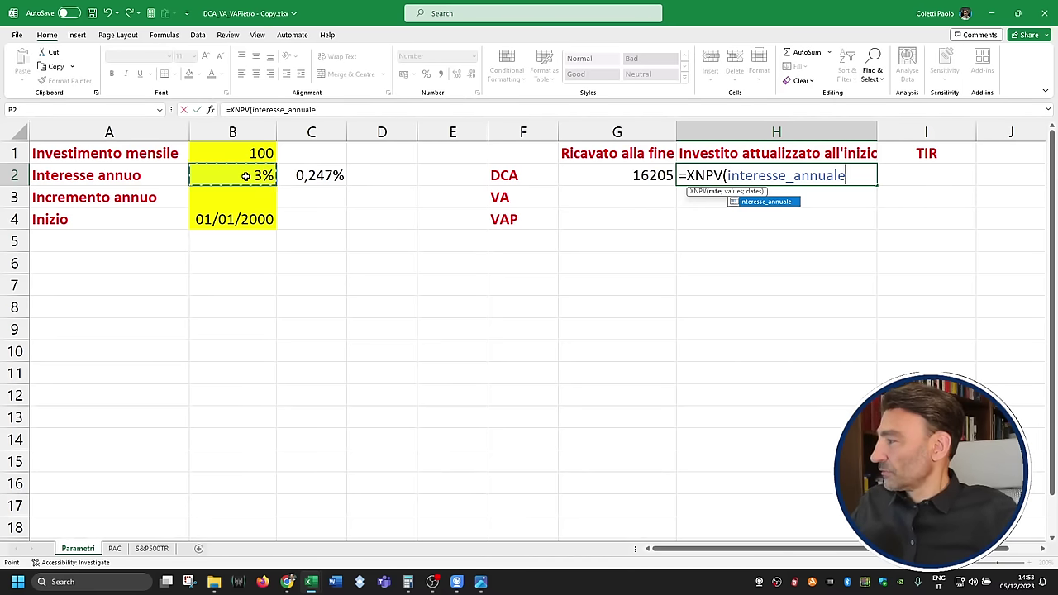
type(";")
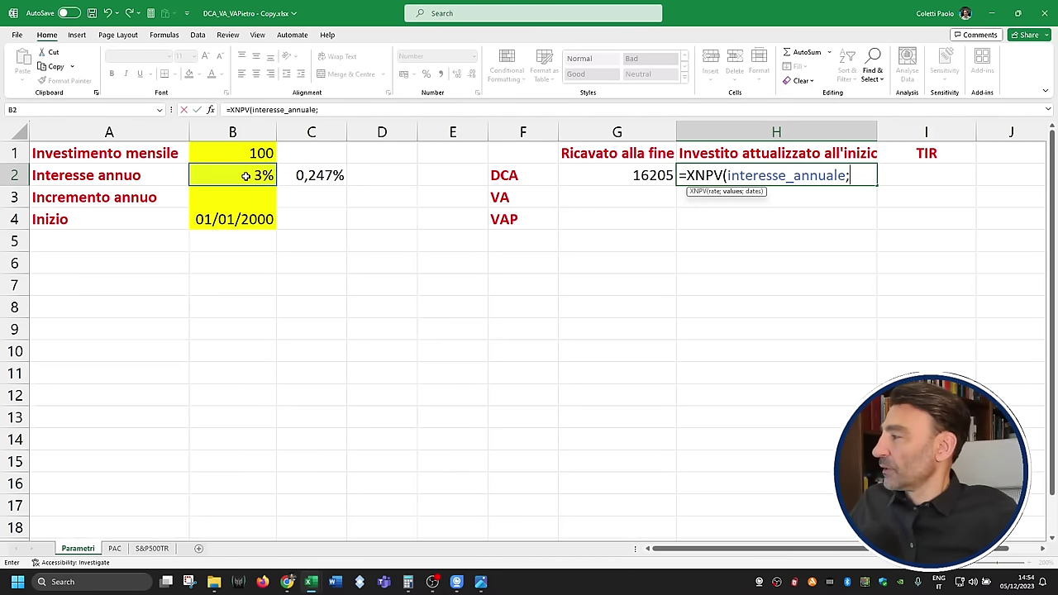
left_click(115, 549)
left_click(480, 130)
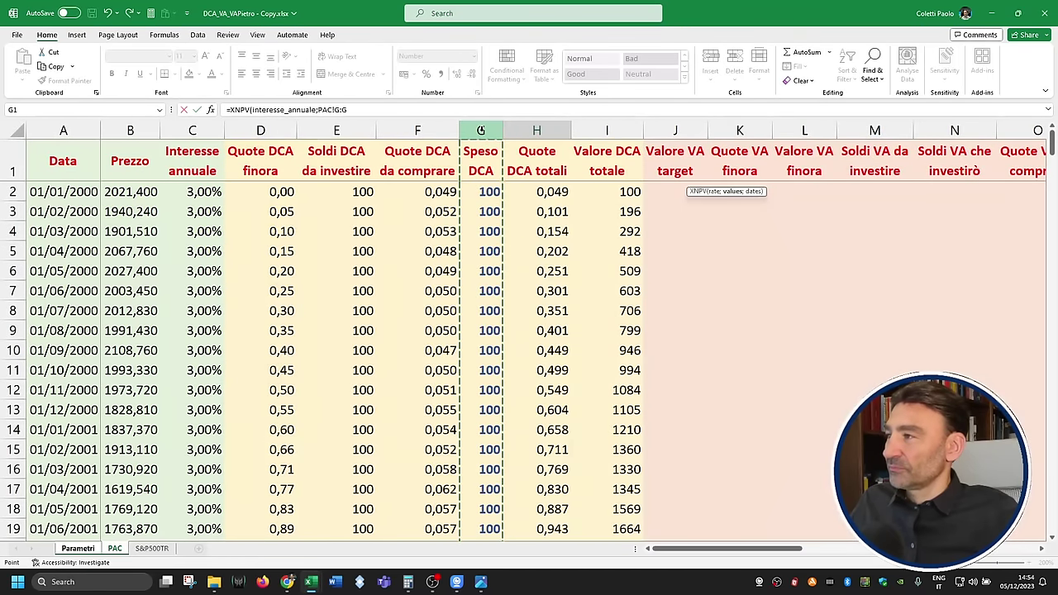
type(";")
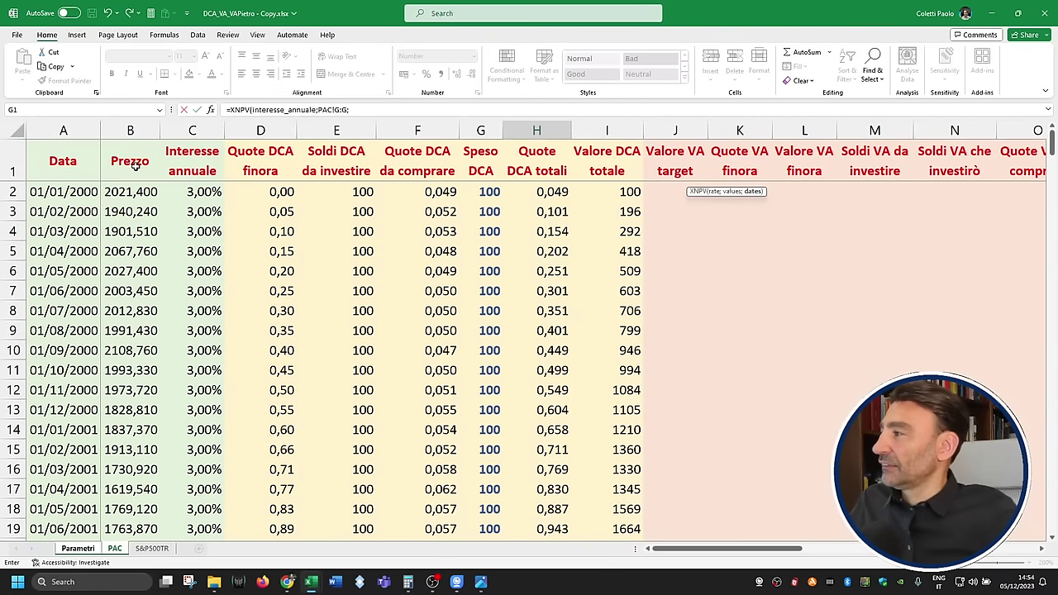
left_click(91, 129)
type(")")
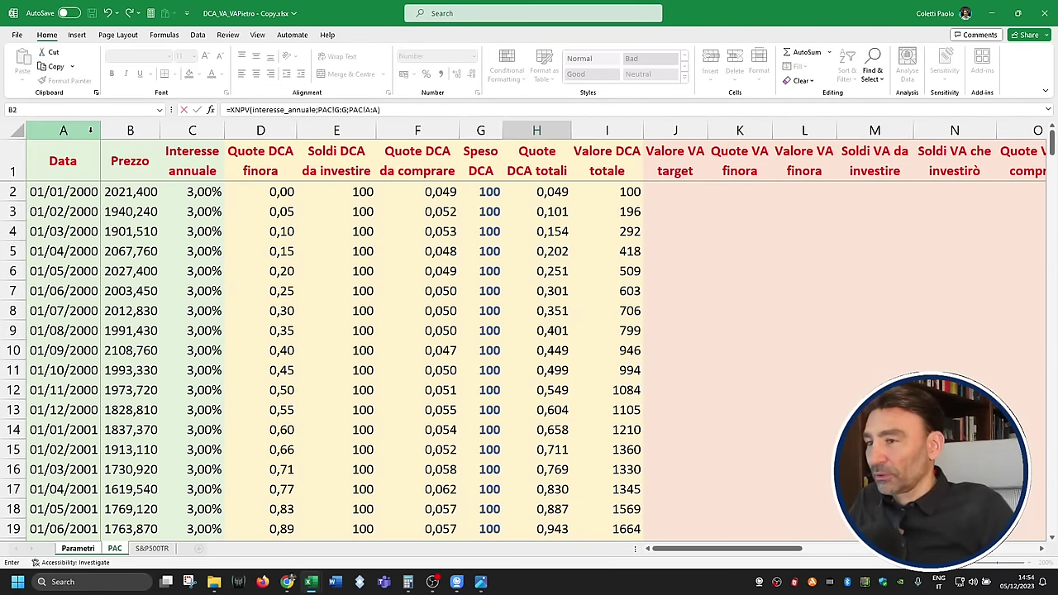
key("Return")
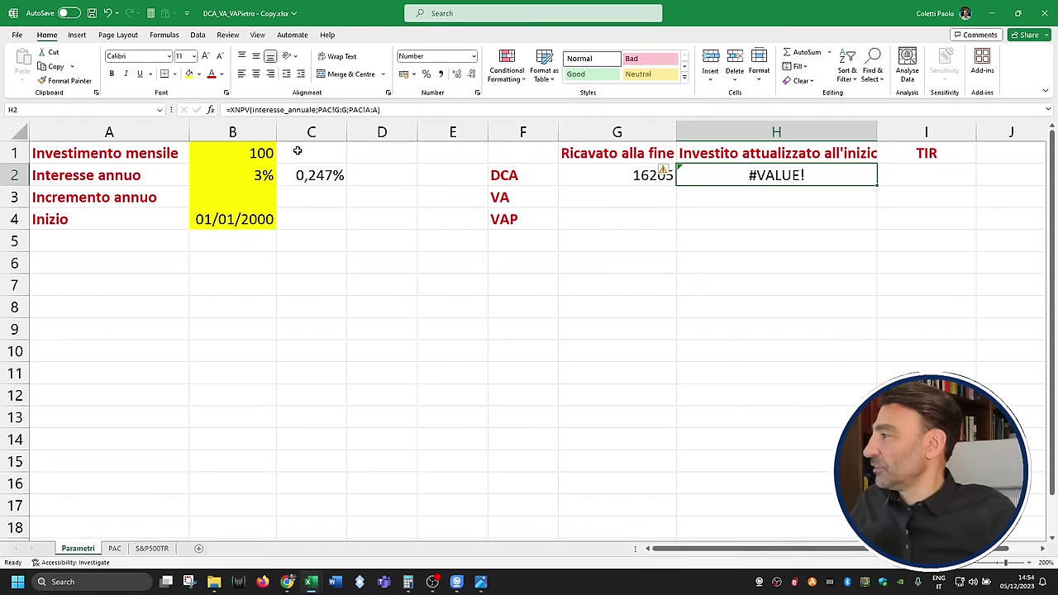
Step: Restrict the XNPV ranges in H2 to PAC!G2:G134 for the payments and PAC!A2:A134 for the dates
left_click(339, 110)
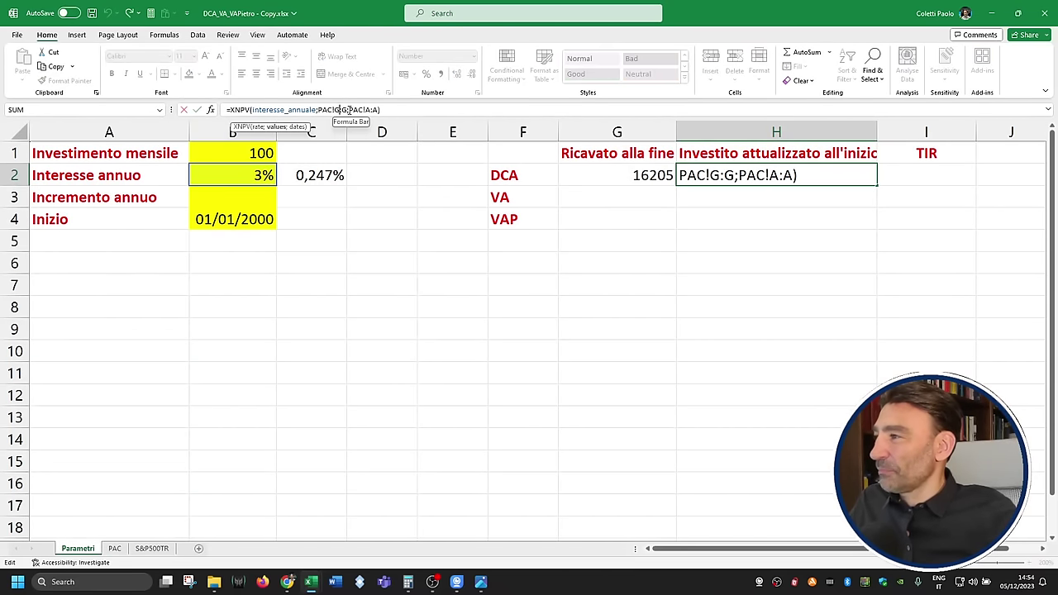
type("2")
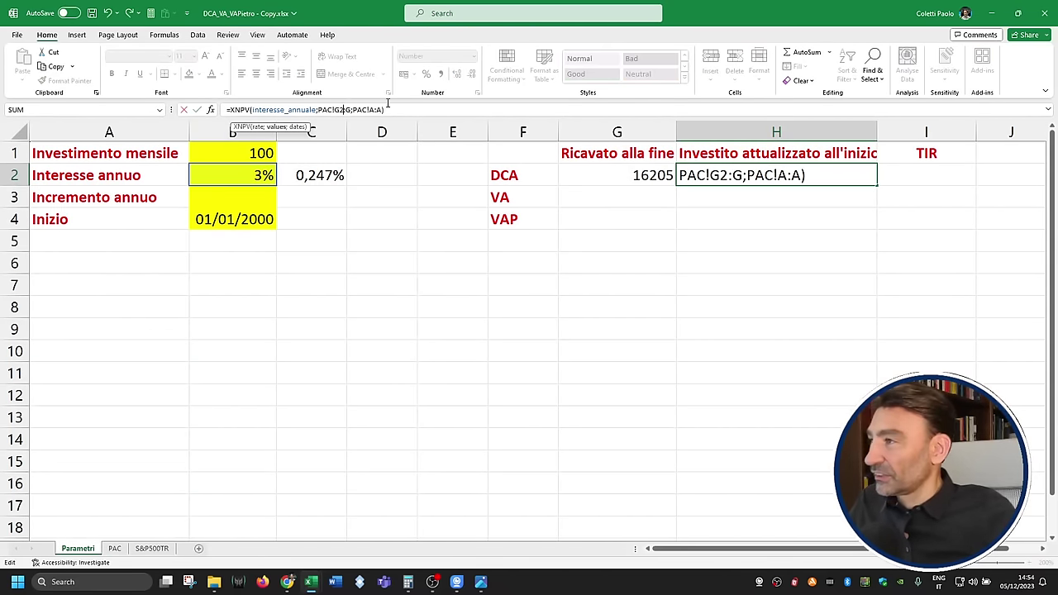
type("134")
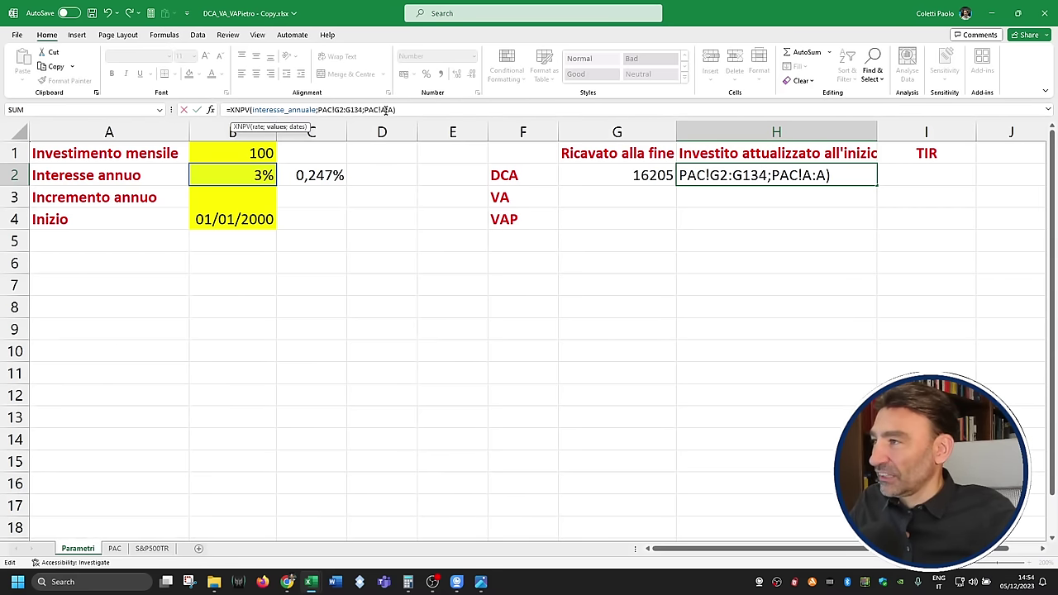
type("2")
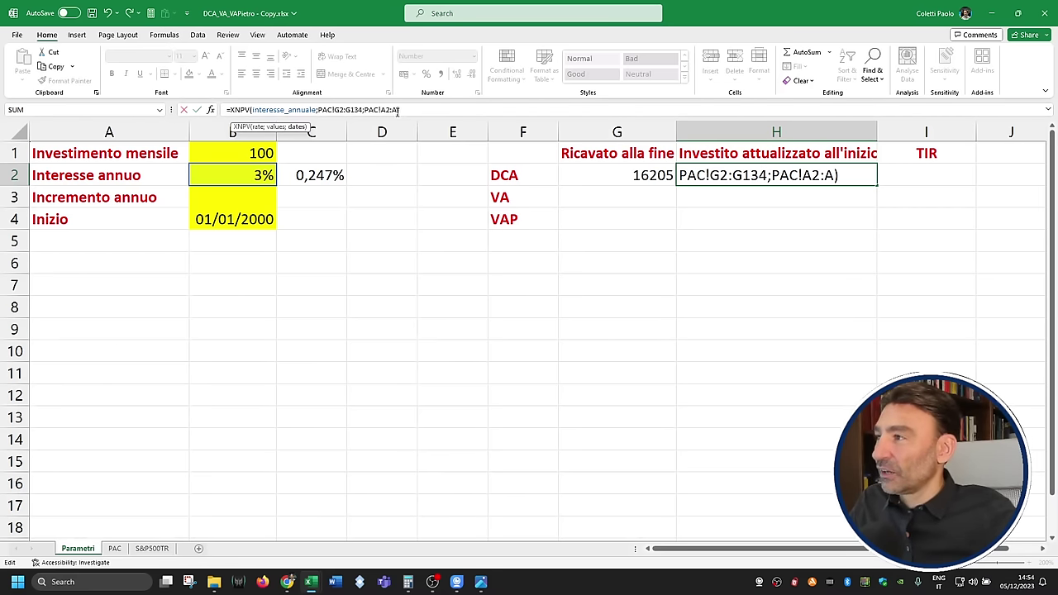
type("12")
key("BackSpace")
type("34")
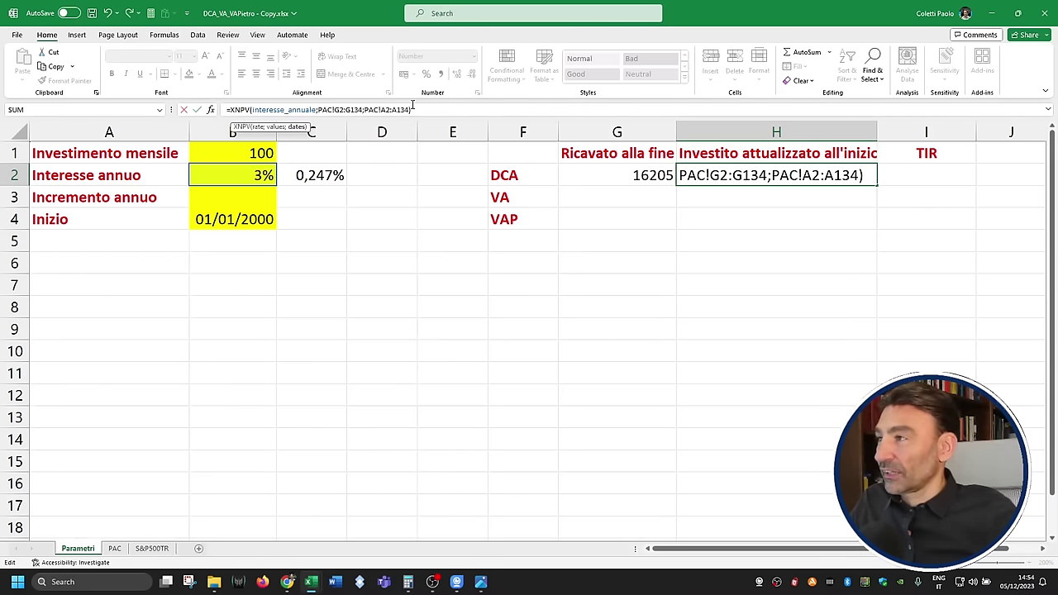
key("Return")
key("Up")
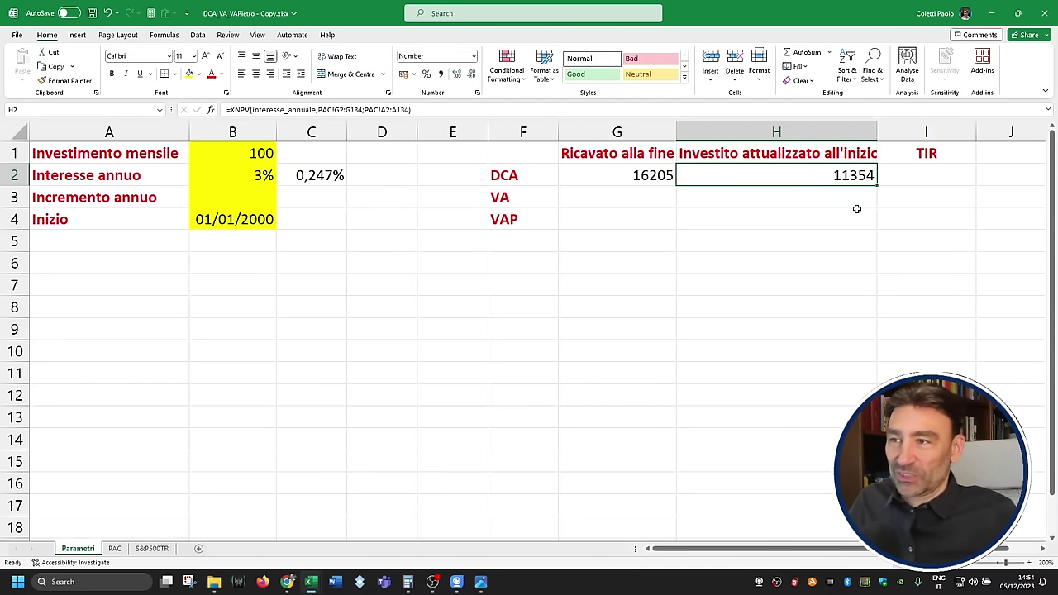
Step: Begin the DCA TIR formula in I2 with the ratio and annualising exponent =(G2/H2)^(365,25/(
left_click(904, 180)
type("=(")
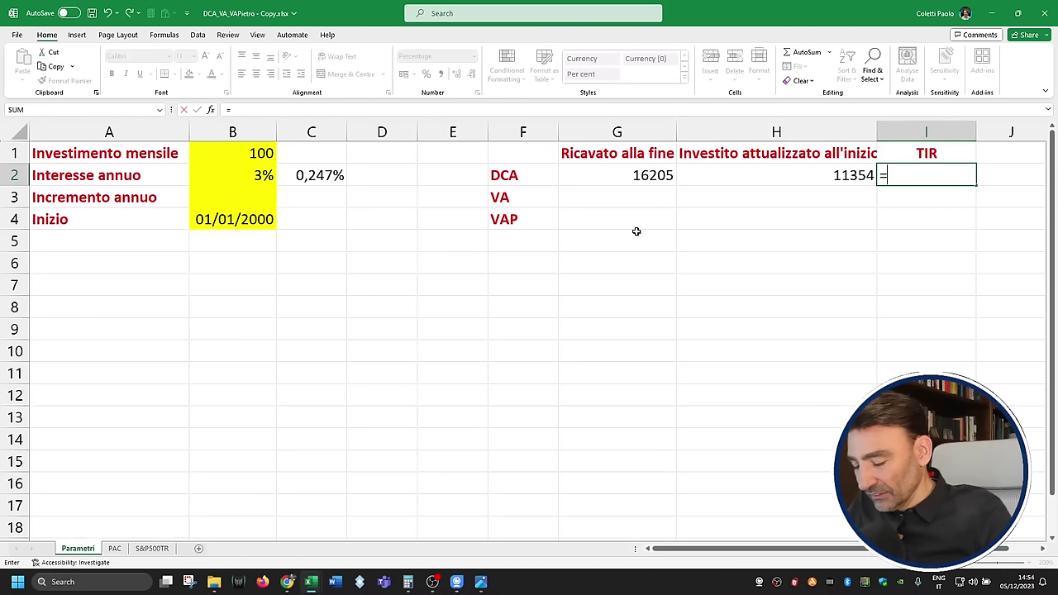
left_click(611, 169)
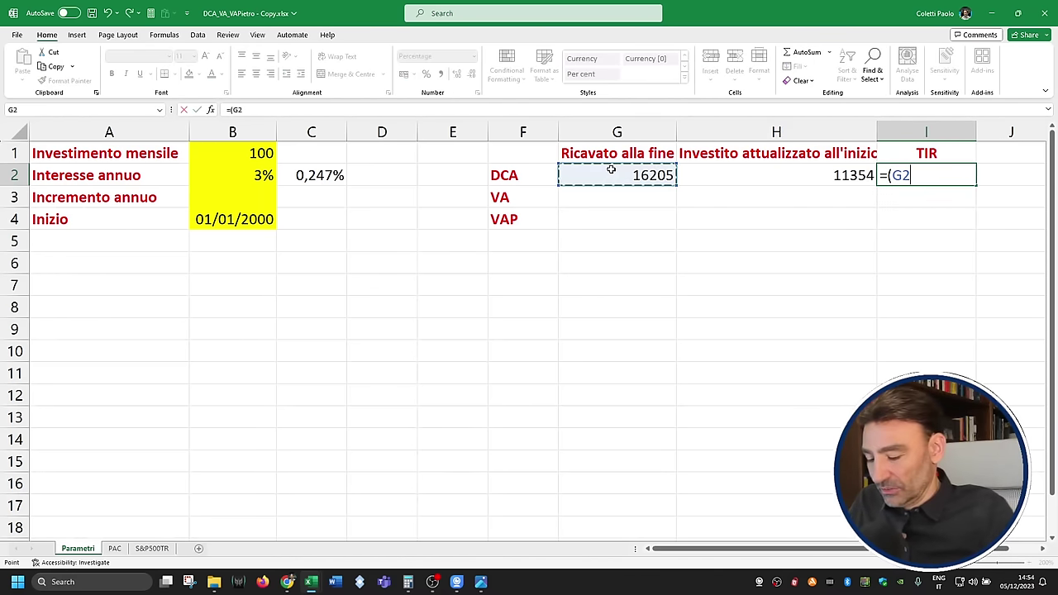
type("/")
left_click(750, 177)
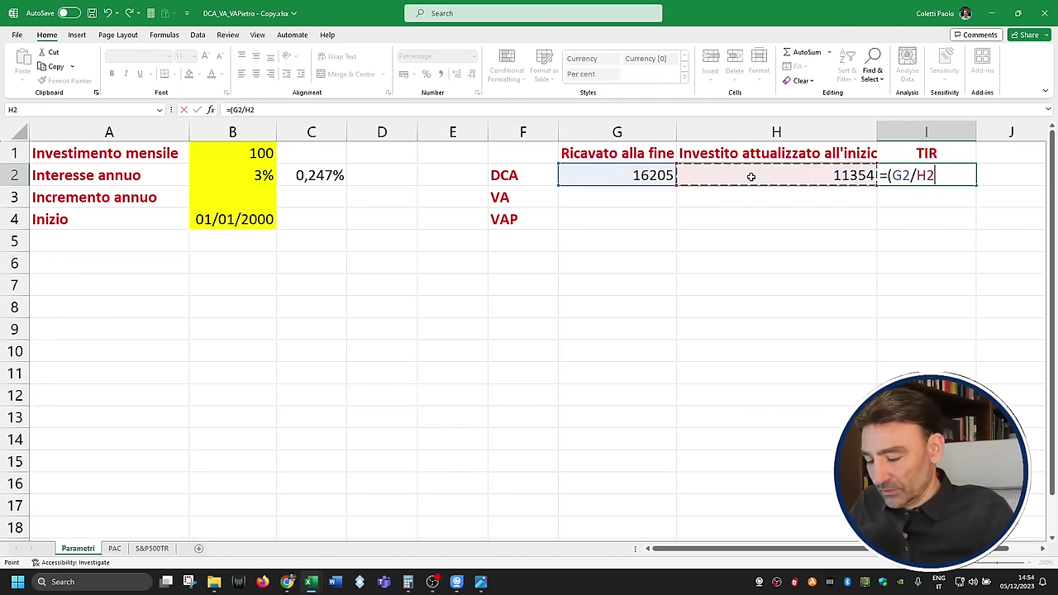
type(")^(5")
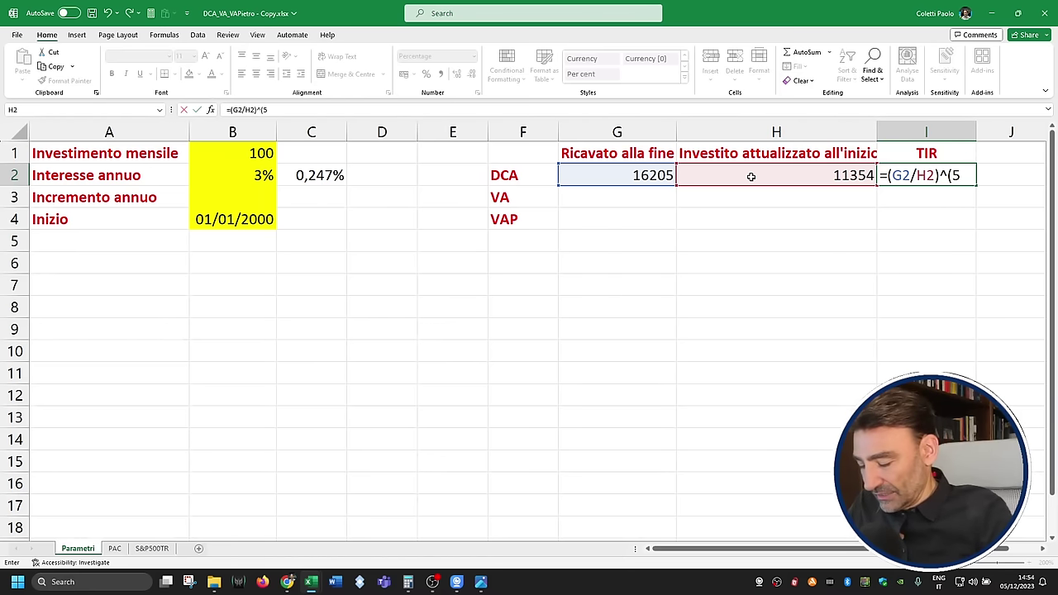
key("BackSpace")
type("3765")
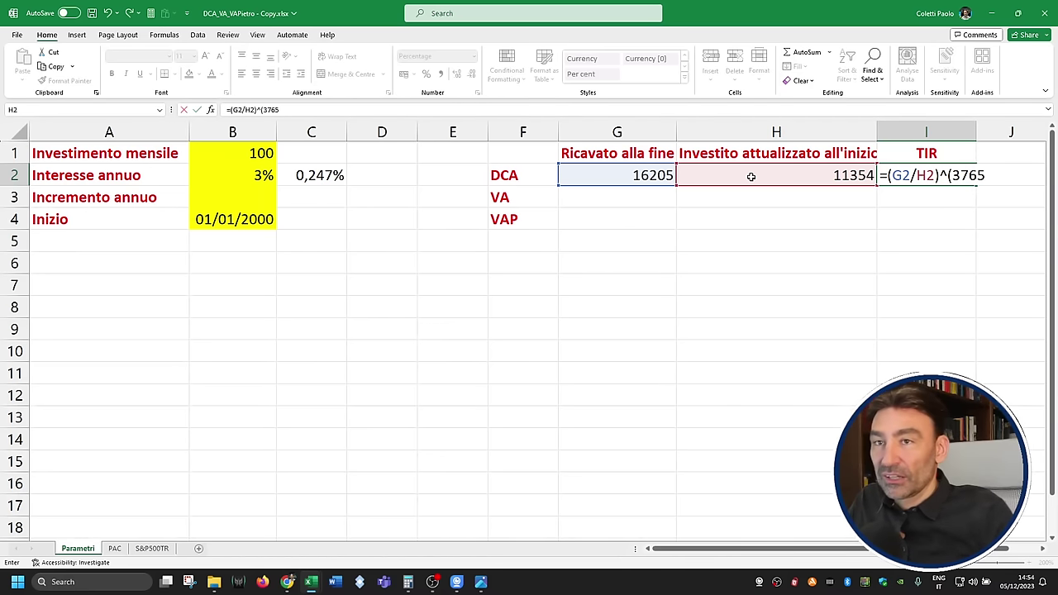
key("BackSpace")
key("BackSpace")
type("65")
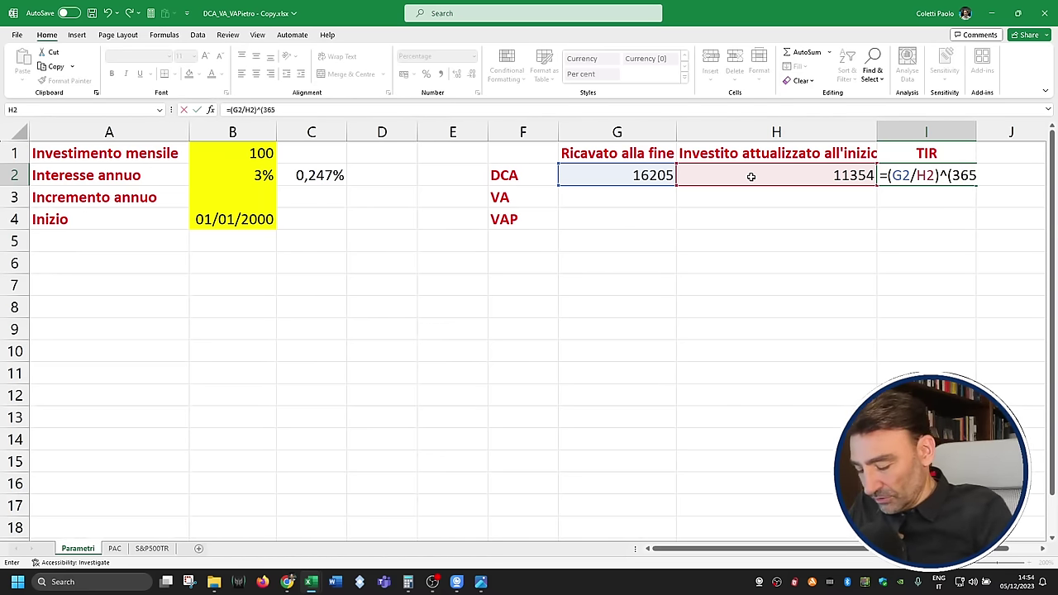
type(",25/(")
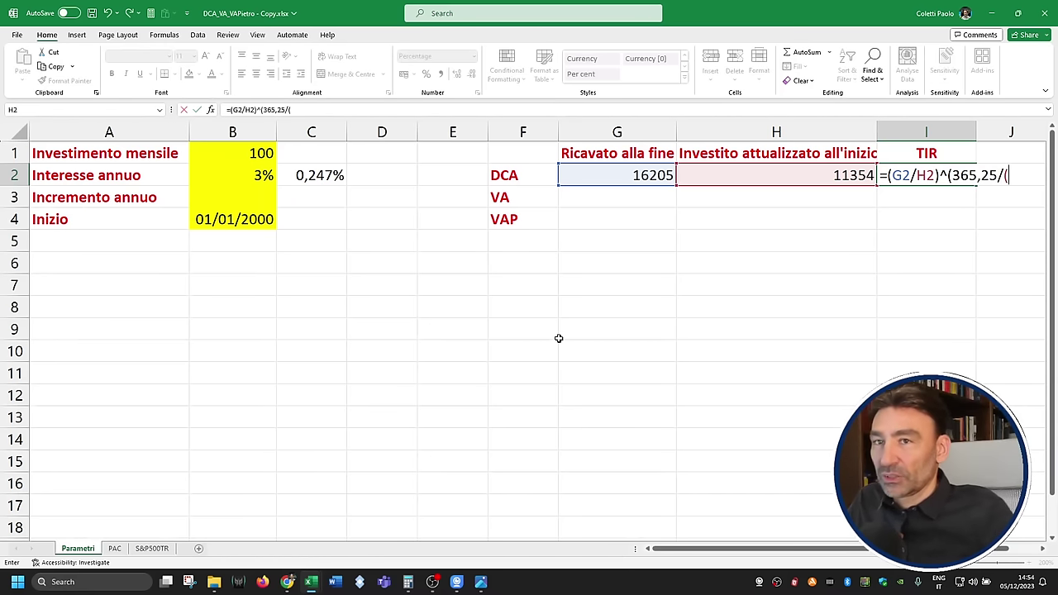
Step: Complete the TIR formula in I2 with the period PAC!A134-inizio, closing it as =(G2/H2)^(365,25/(PAC!A134-inizio))-1, and save the workbook
left_click(115, 549)
scroll(75, 496, "down", 20)
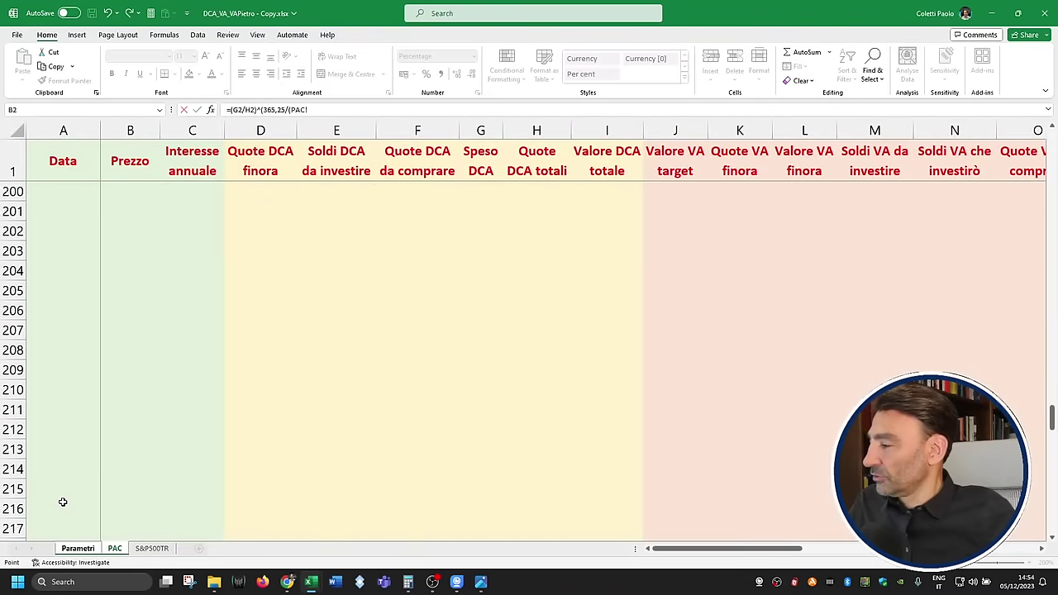
scroll(105, 457, "up", 15)
scroll(106, 457, "up", 13)
scroll(91, 450, "down", 2)
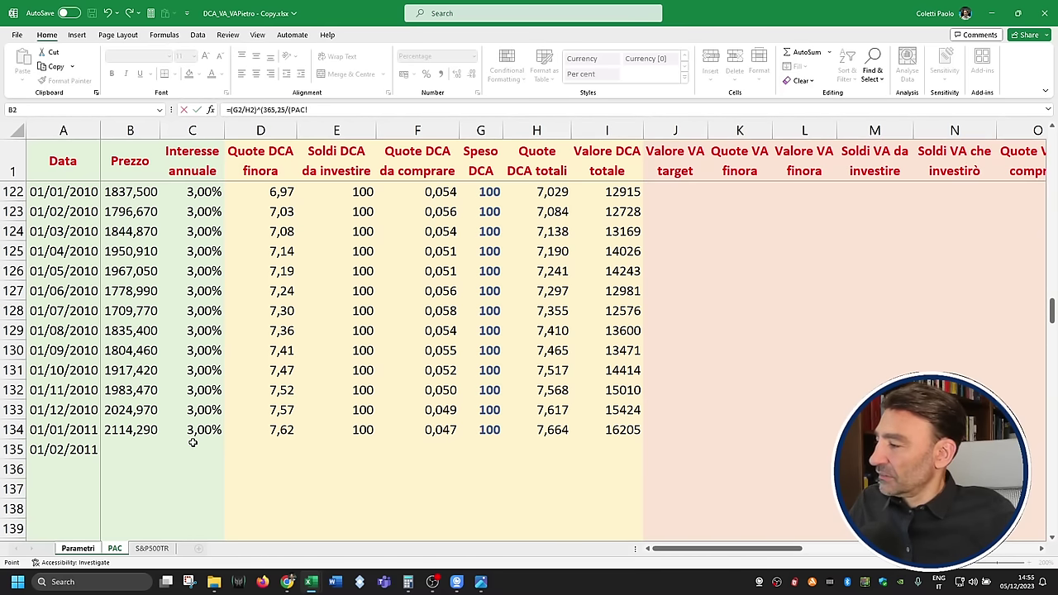
left_click(91, 432)
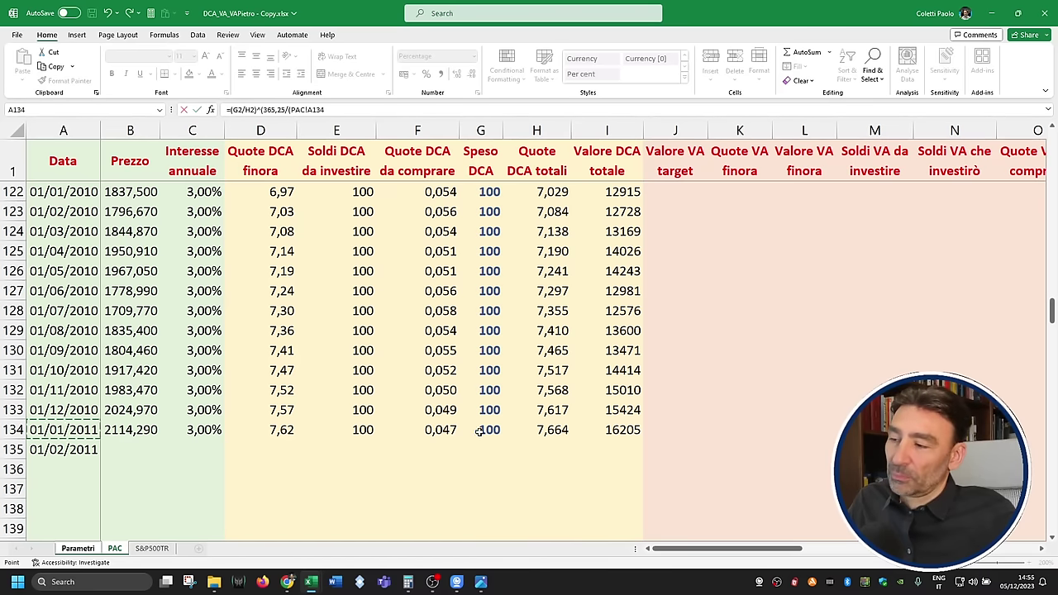
left_click(349, 111)
type("-")
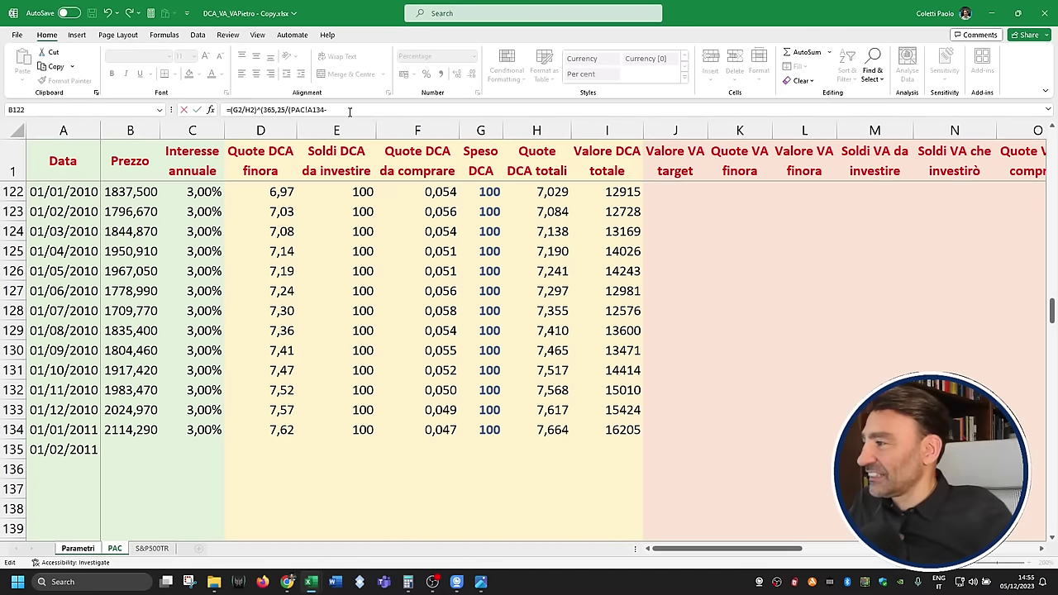
left_click(83, 548)
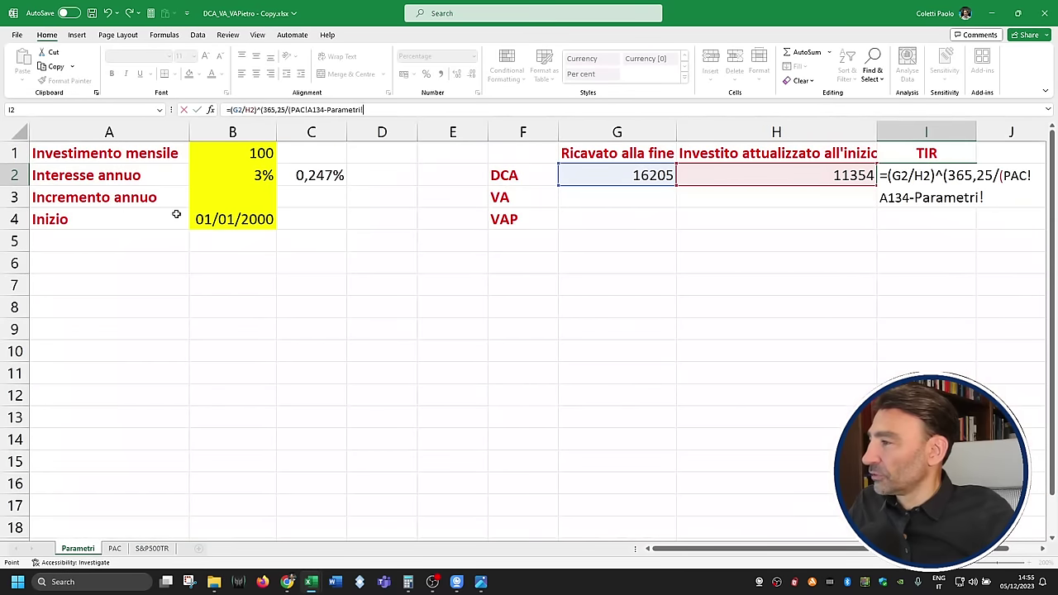
left_click(212, 218)
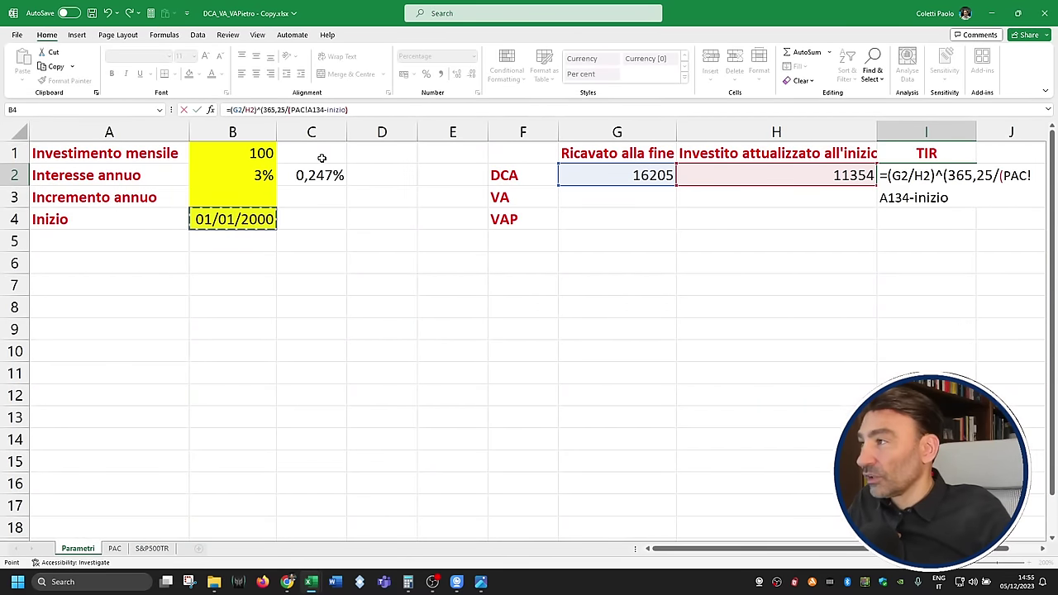
type("))")
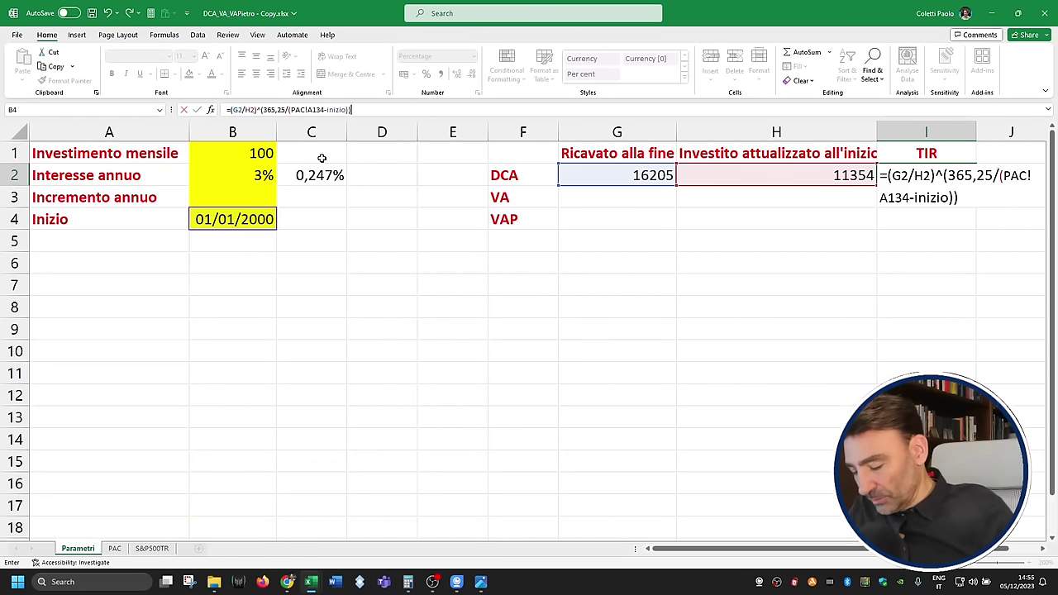
type("-1")
key("Return")
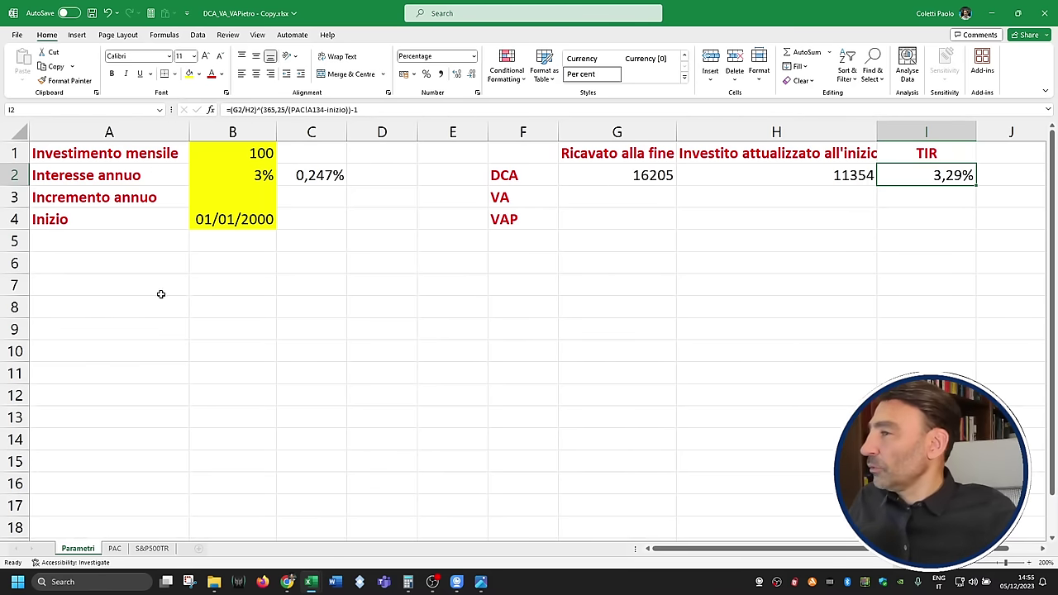
left_click(92, 13)
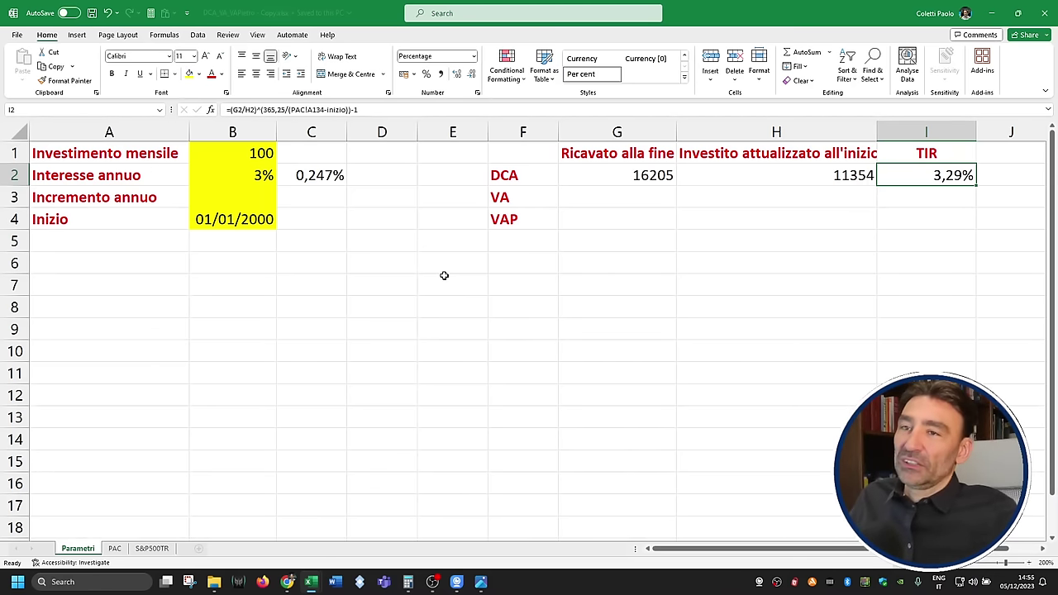
left_click(235, 213)
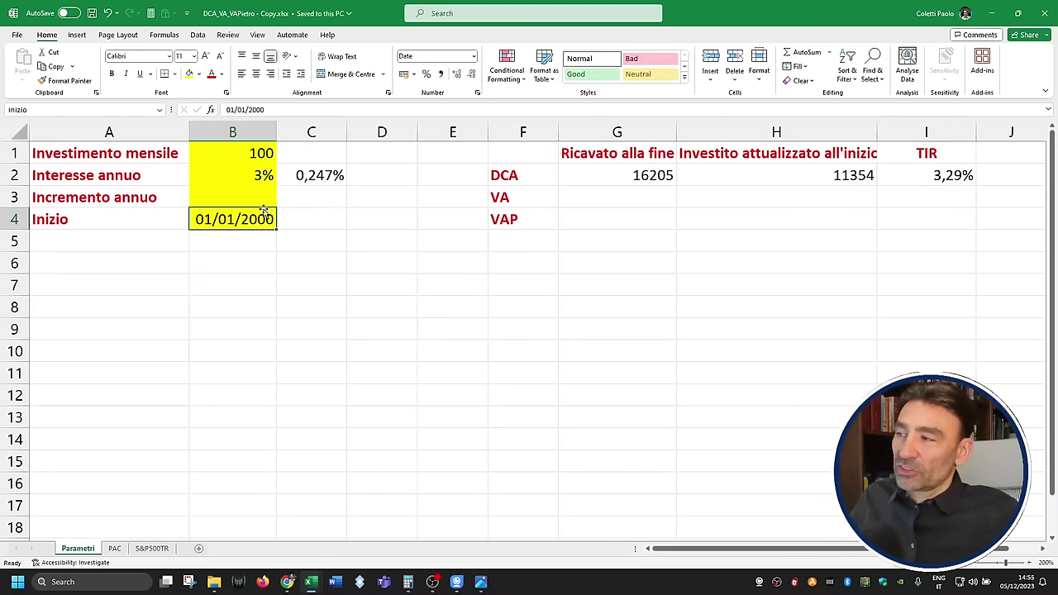
Step: Set the Inizio date in B4 of Parametri to 01/01/1999 to test the DCA results
double_click(258, 110)
type("1999")
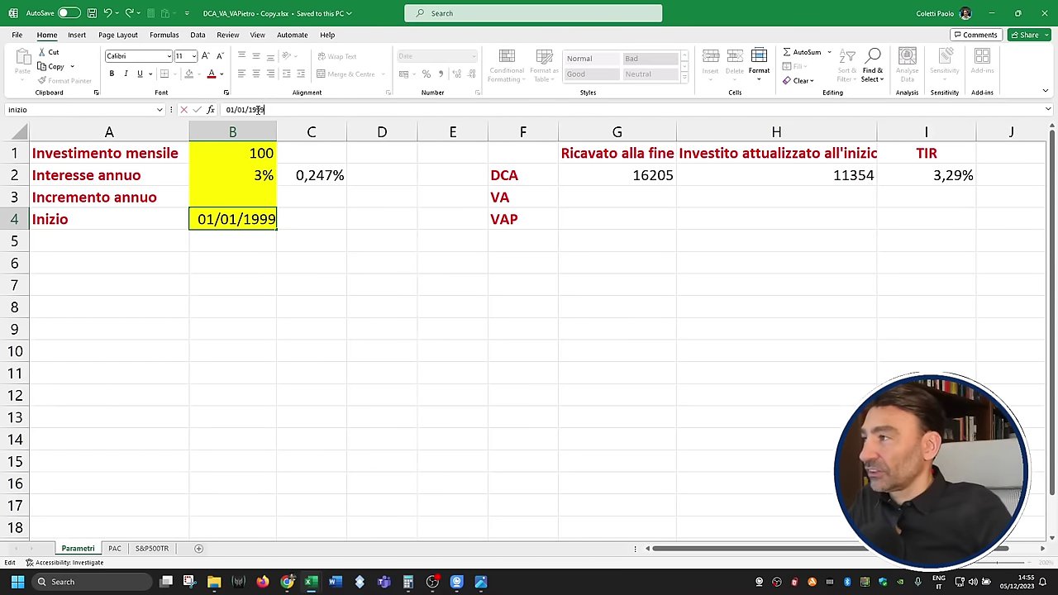
key("Return")
key("Up")
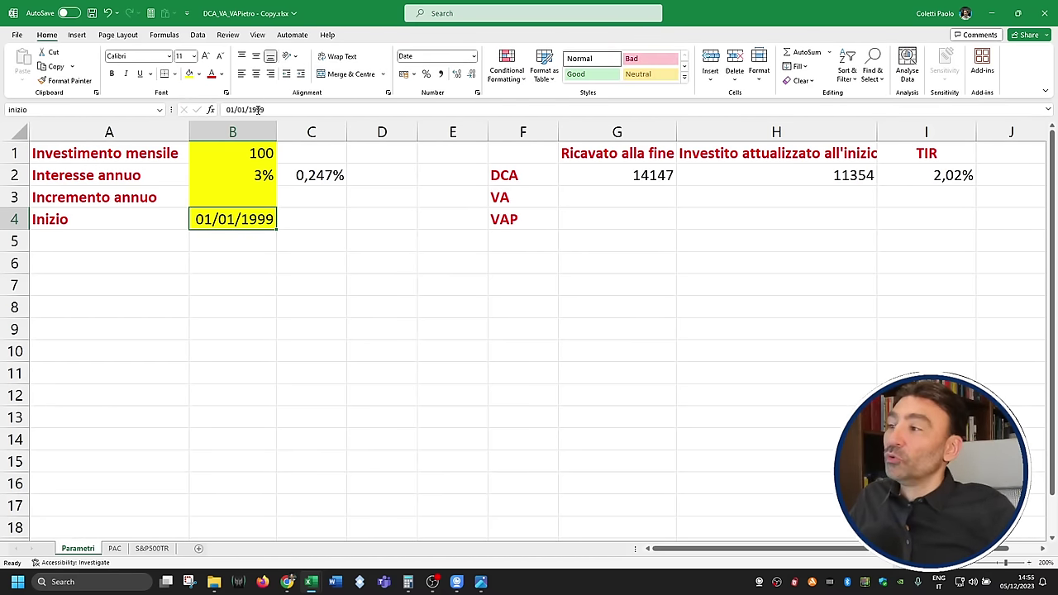
Step: Set the Inizio date in B4 of Parametri to 01/01/2011
double_click(258, 110)
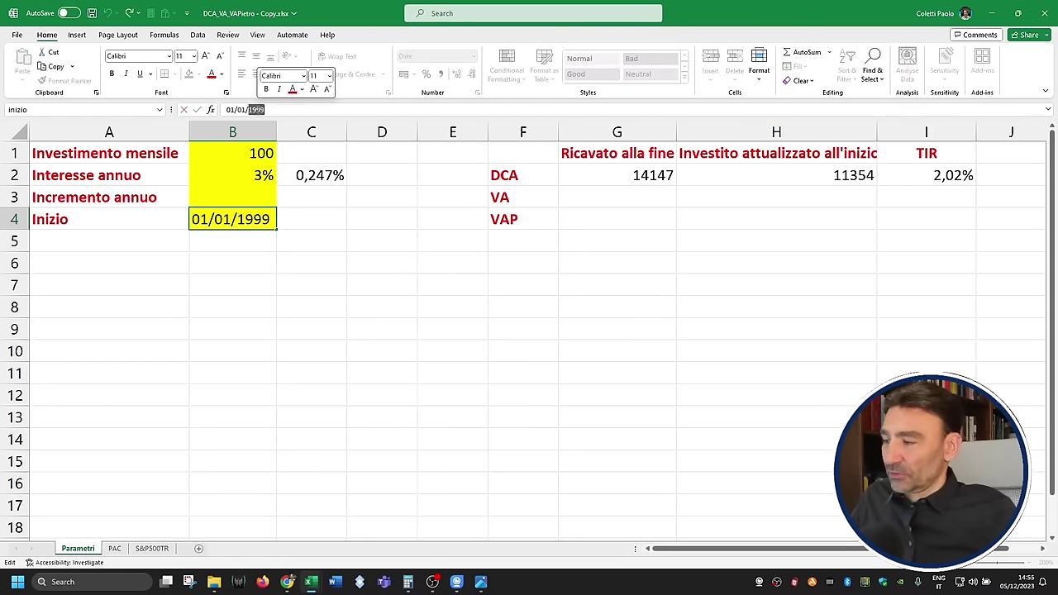
type("20")
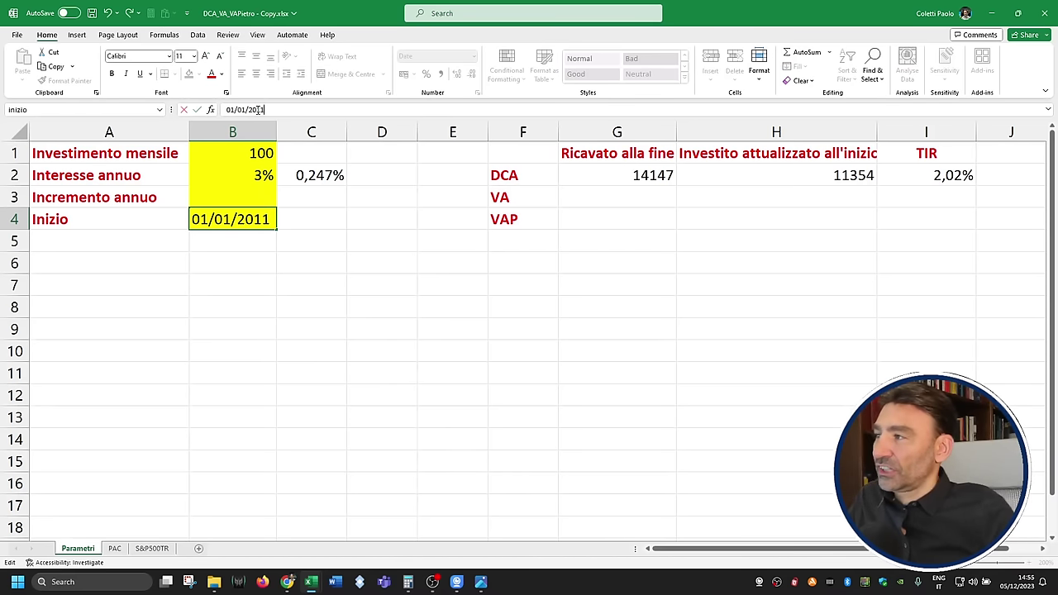
type("11")
key("Return")
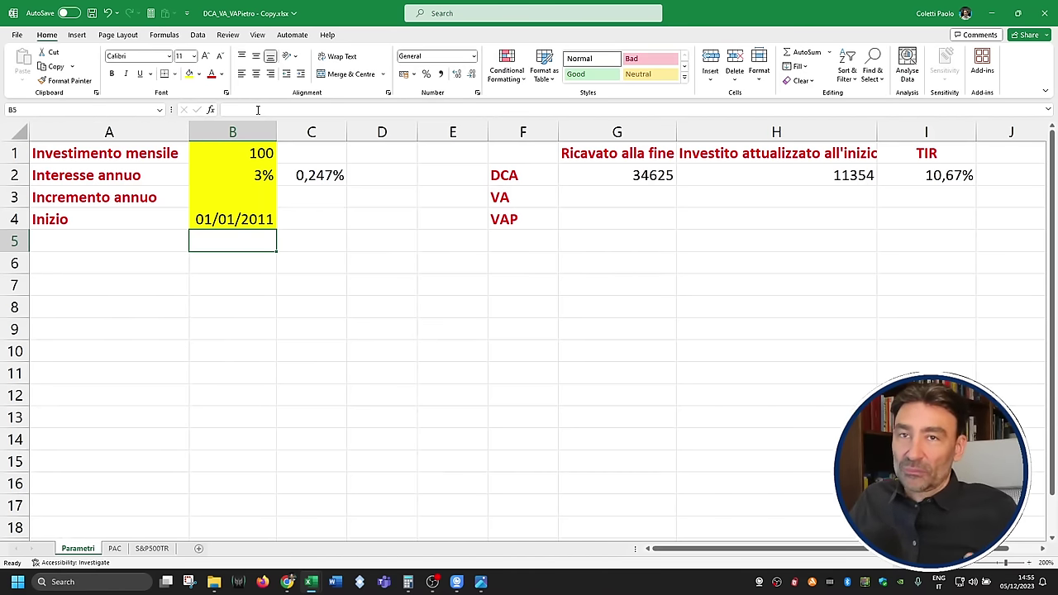
key("Up")
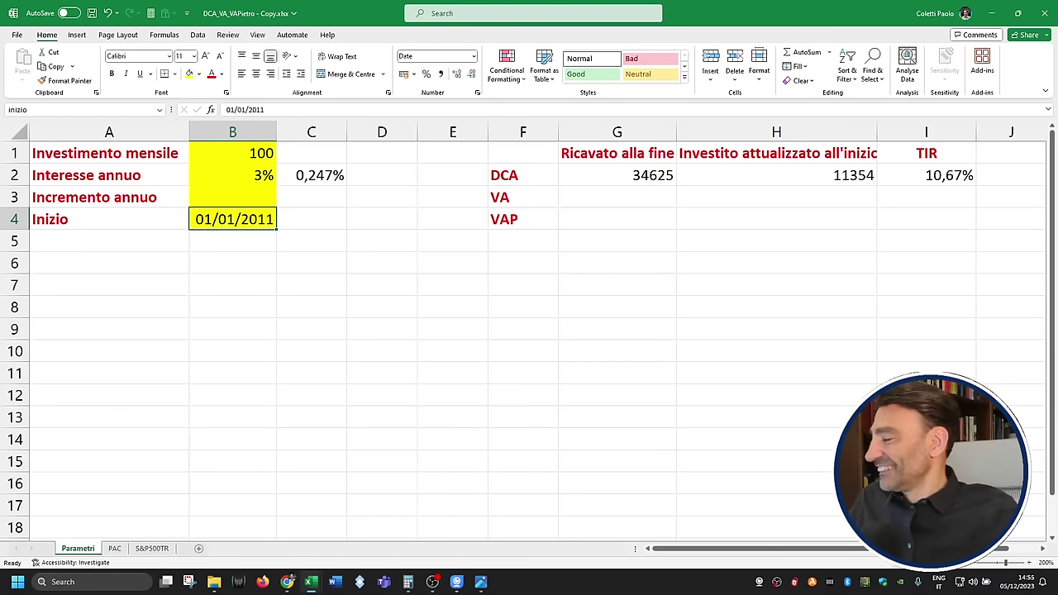
Step: Switch to the first data rows of the PAC sheet and save the workbook
left_click(115, 551)
left_click(568, 329)
scroll(524, 285, "up", 20)
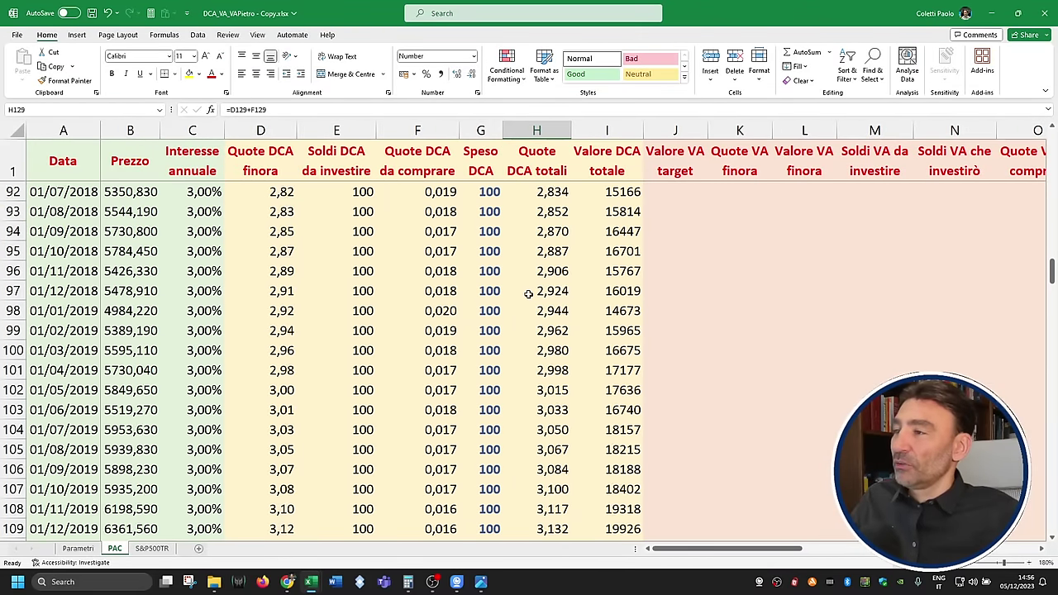
left_click(589, 192)
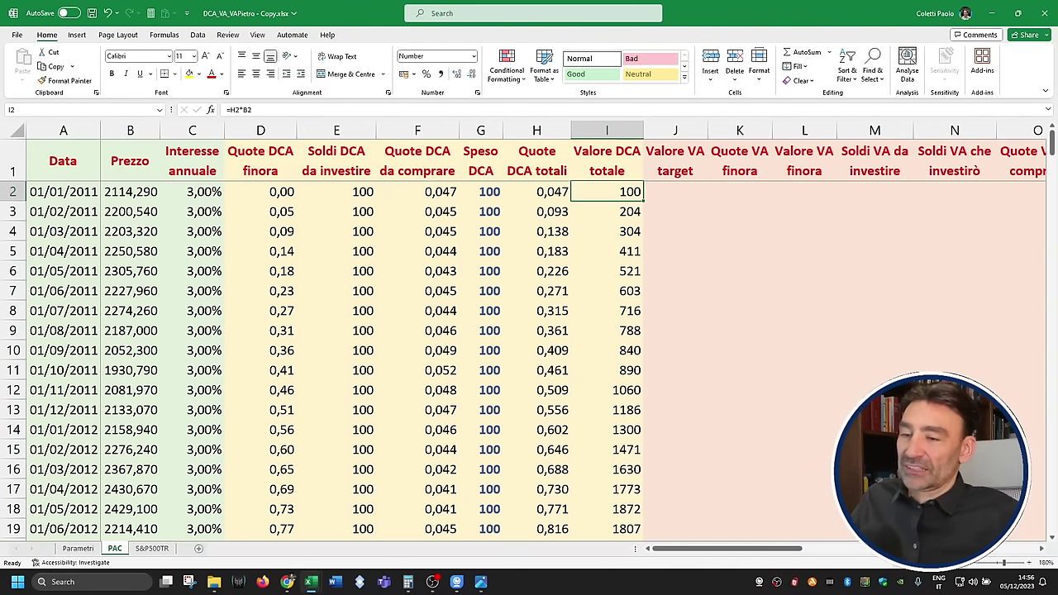
scroll(1039, 549, "right", 3)
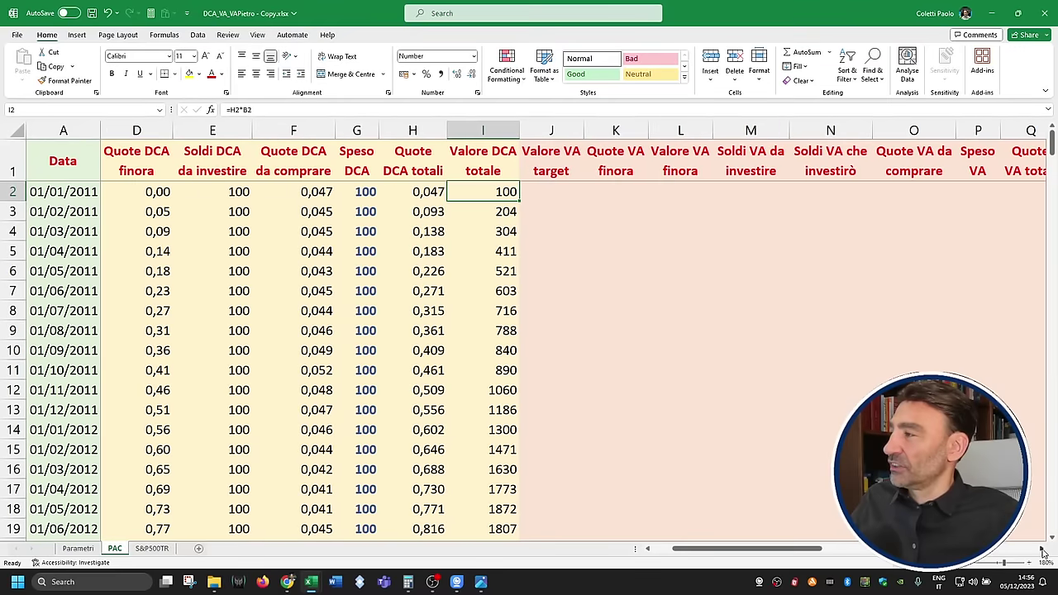
scroll(1043, 552, "right", 2)
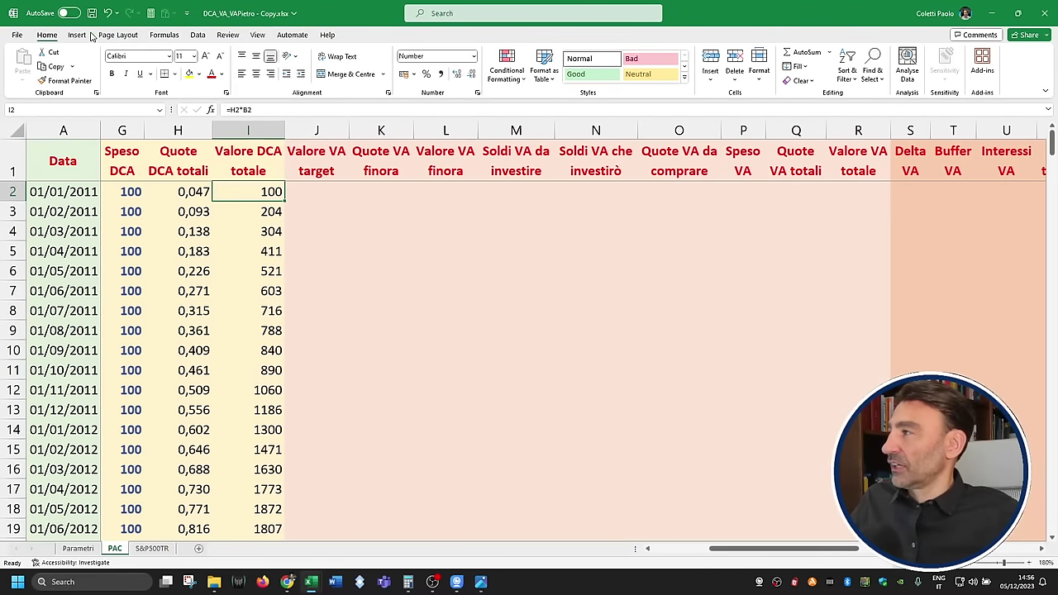
left_click(91, 14)
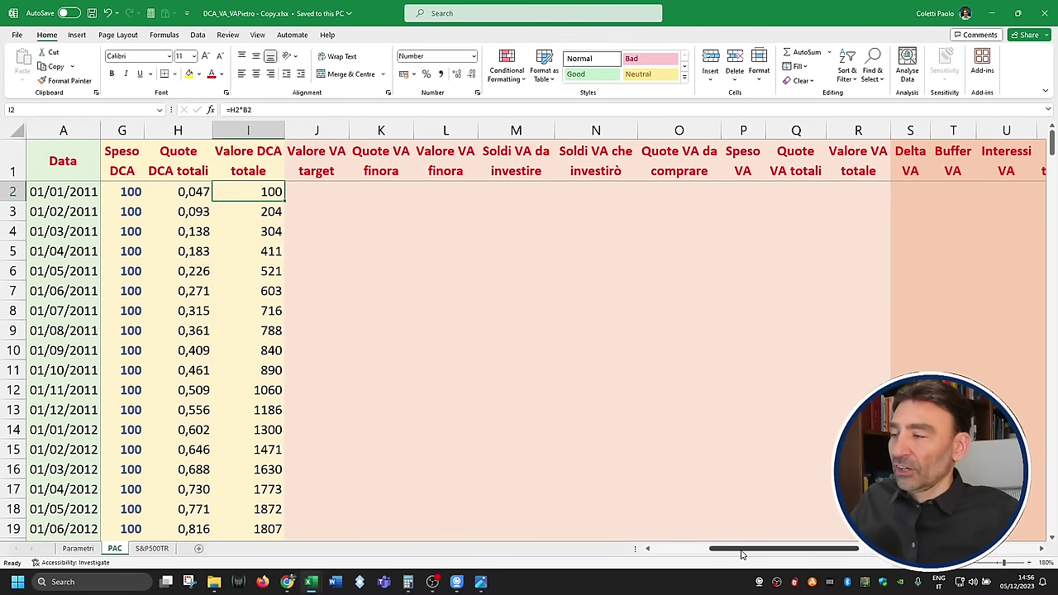
Step: Enter =investimentoMensile in J2 as the first Valore VA target
left_click(323, 191)
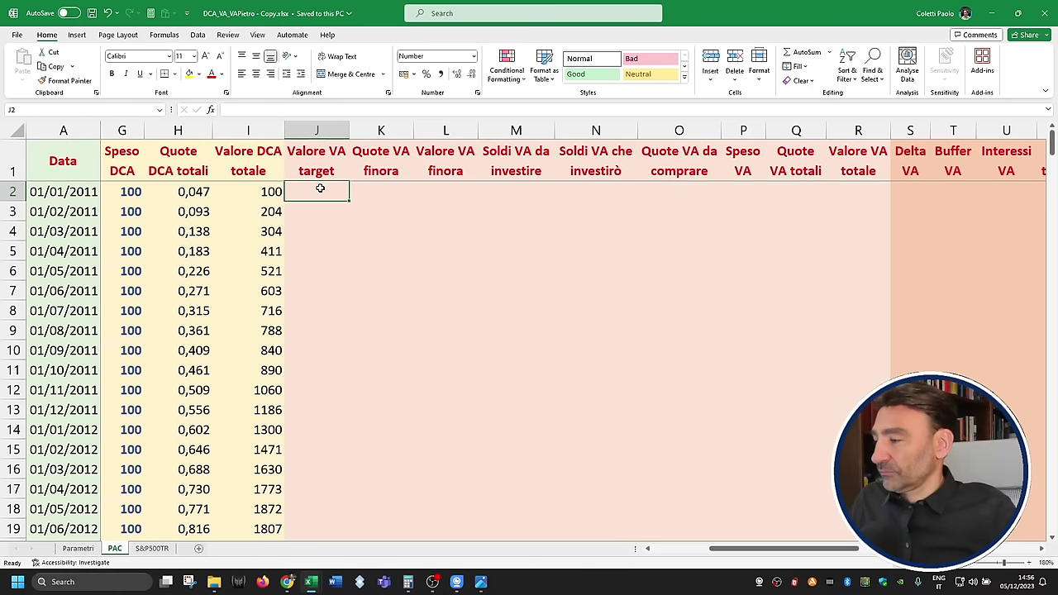
type("=in")
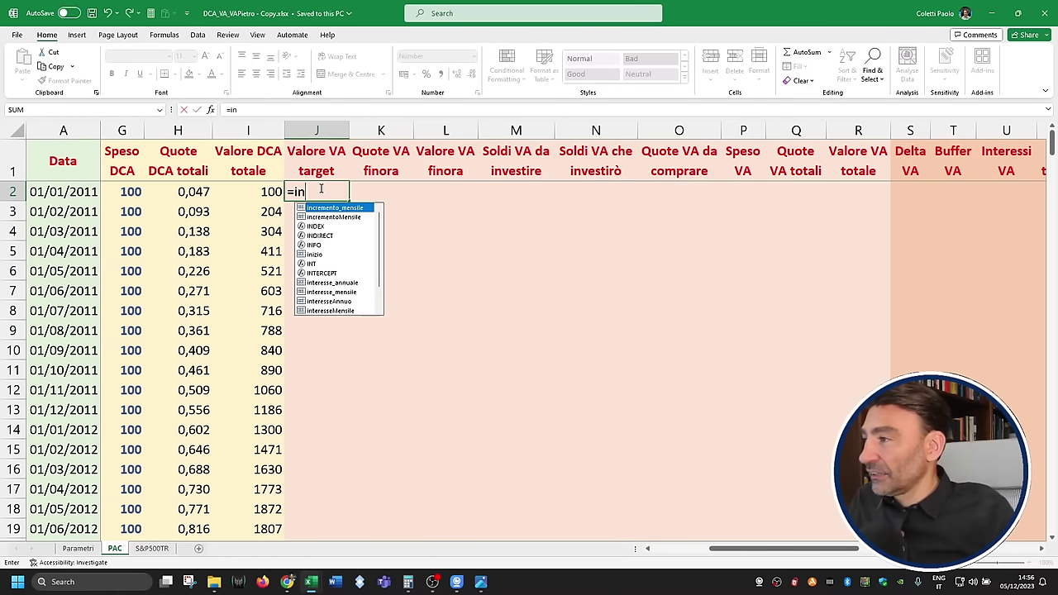
key("Down")
key("Down")
key("Down")
key("Down")
key("Down")
key("Down")
key("Down")
key("Down")
key("Down")
key("Down")
key("Down")
key("Down")
key("Down")
key("Down")
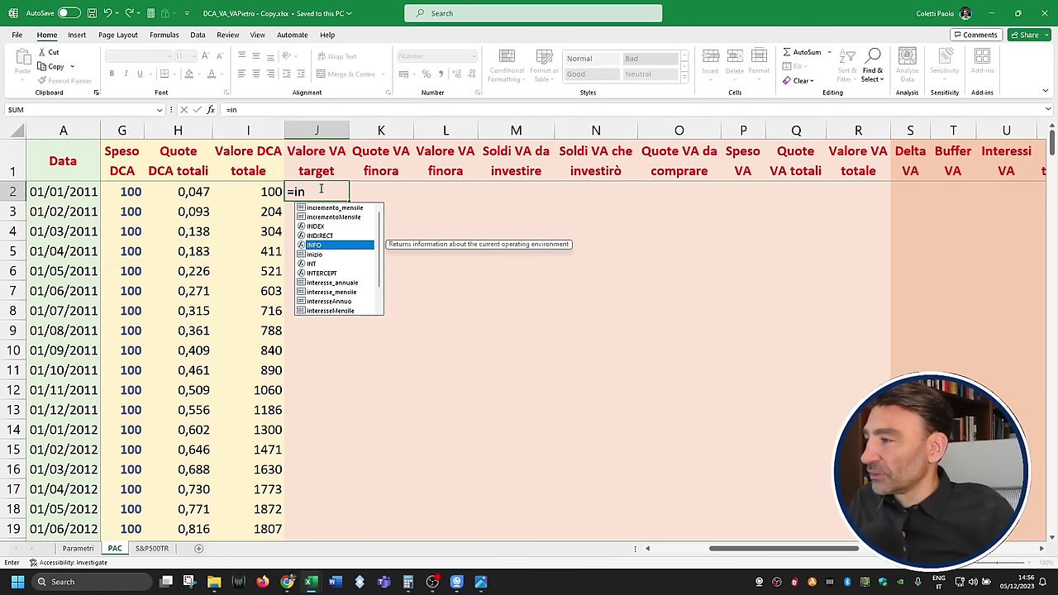
key("Up")
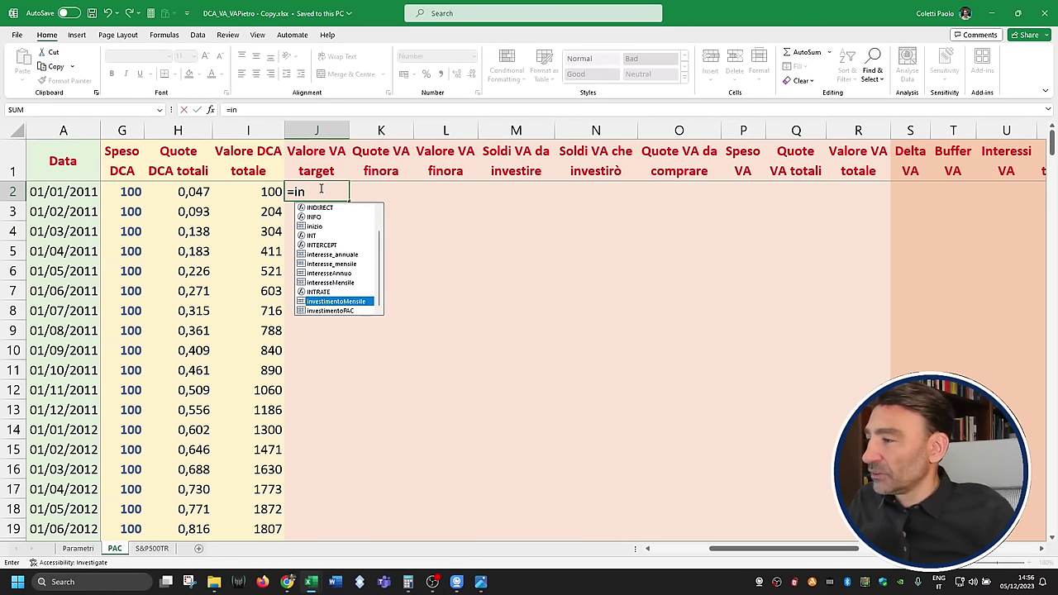
key("Tab")
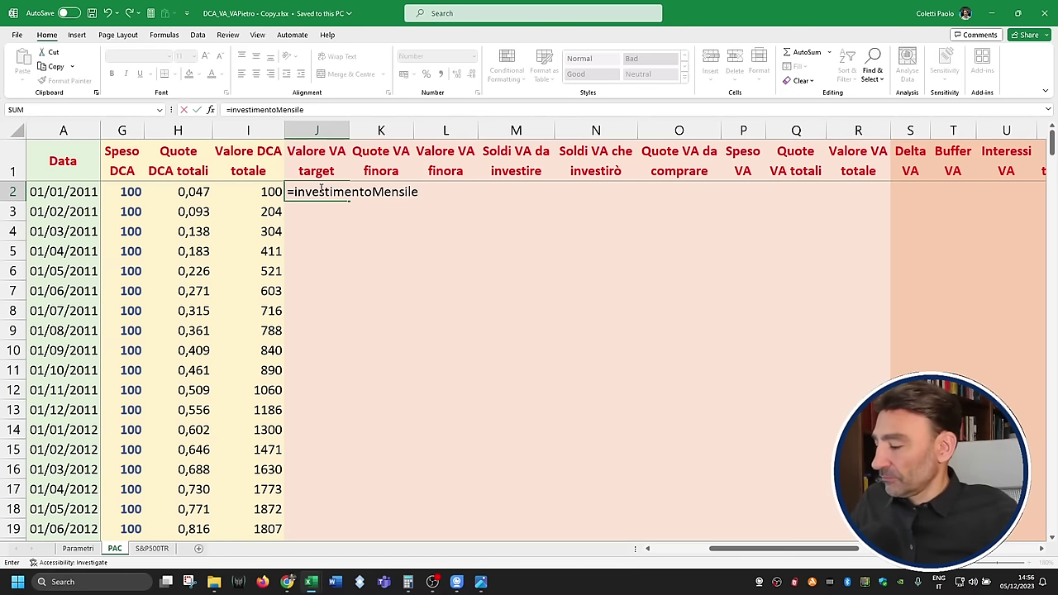
key("Return")
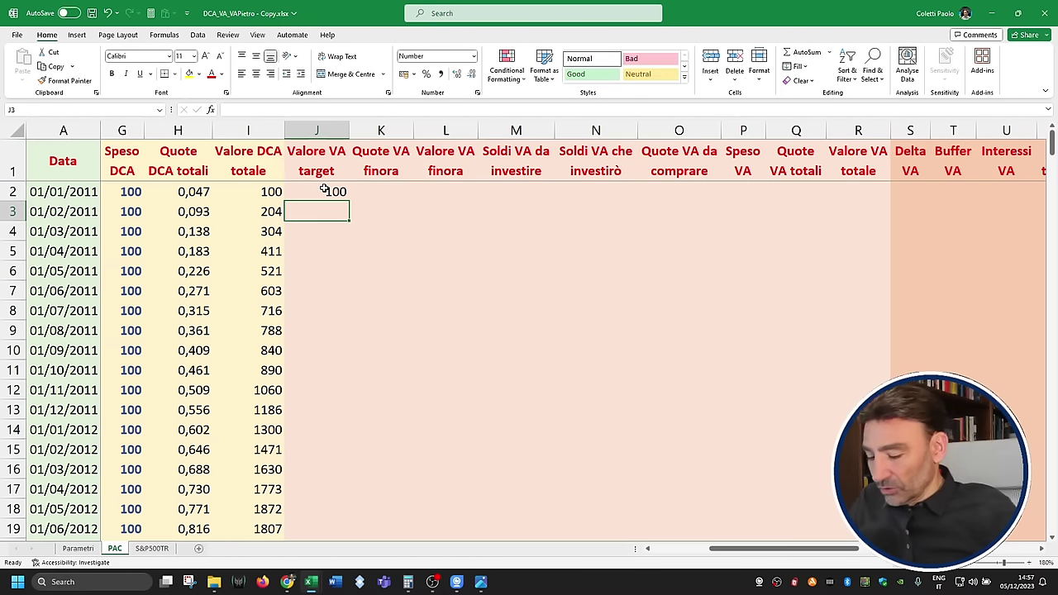
Step: Enter =J2+investimentoMensile in J3 and fill it down the Valore VA target column
type("=")
left_click(317, 192)
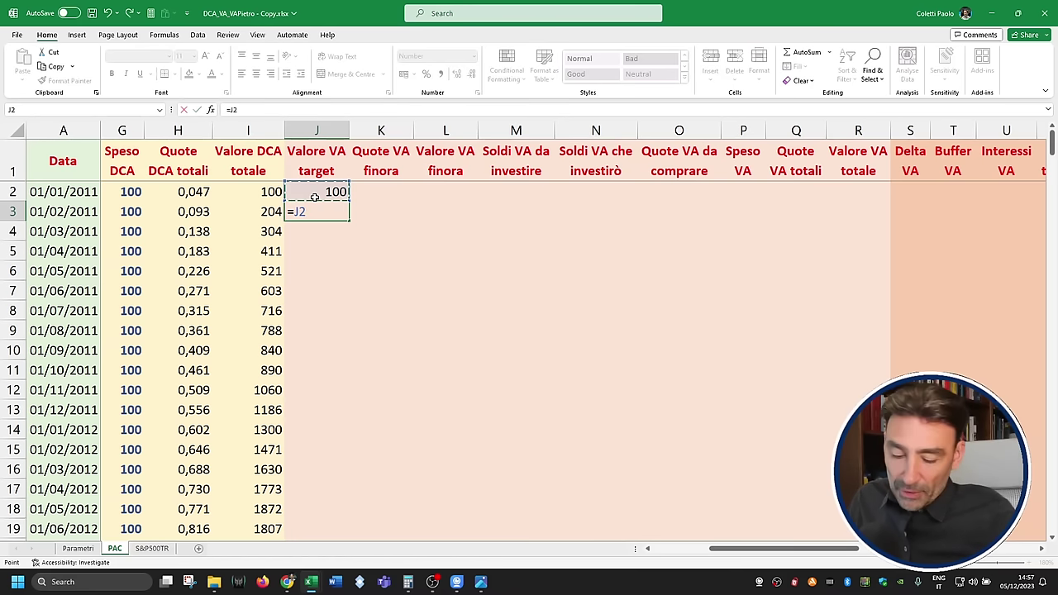
type("+inv")
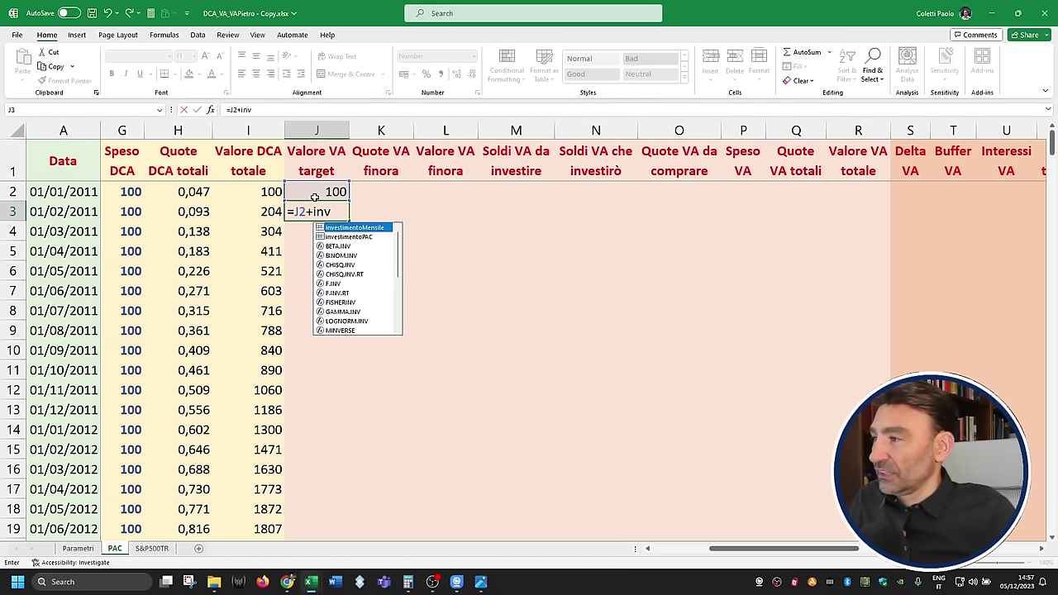
key("Tab")
key("ctrl+Return")
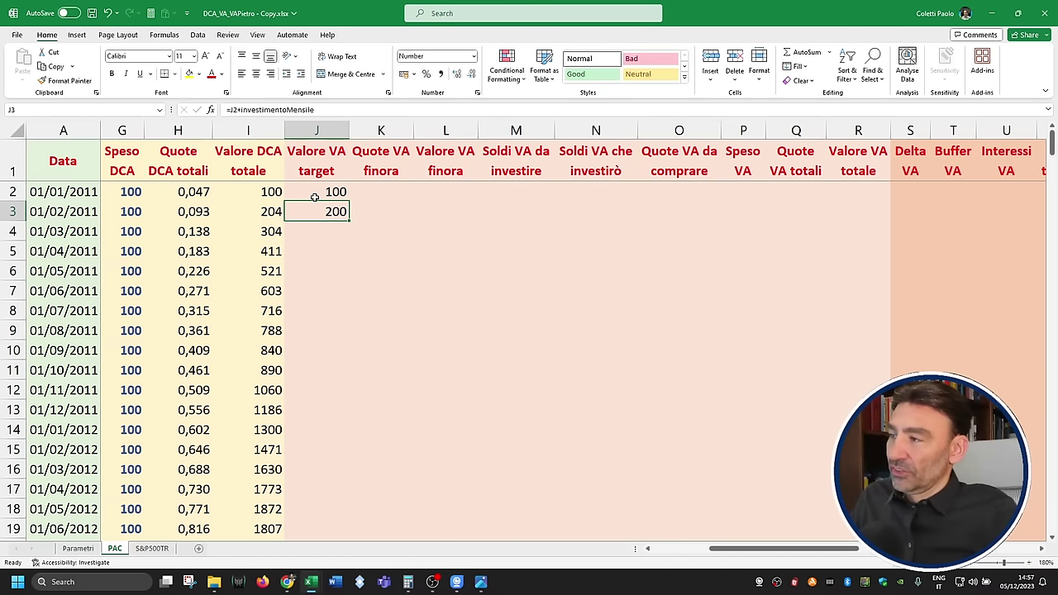
double_click(349, 220)
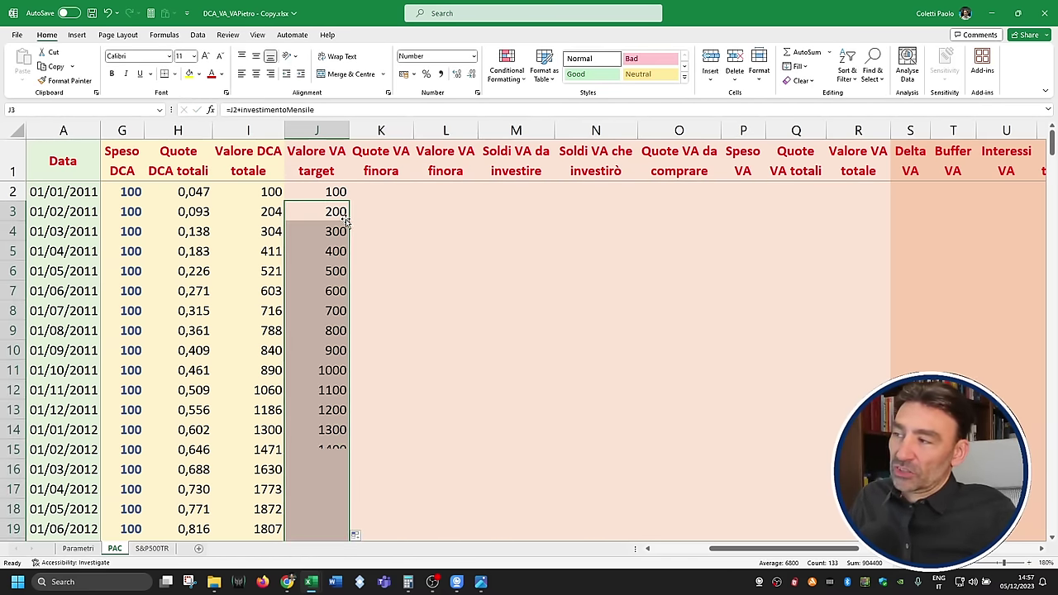
Step: Rewrite the target formula in J3 as =IF(ISNUMBER(J2);J2;0)+investimentoMensile so it tolerates a text cell above
left_click(338, 212)
left_click(338, 192)
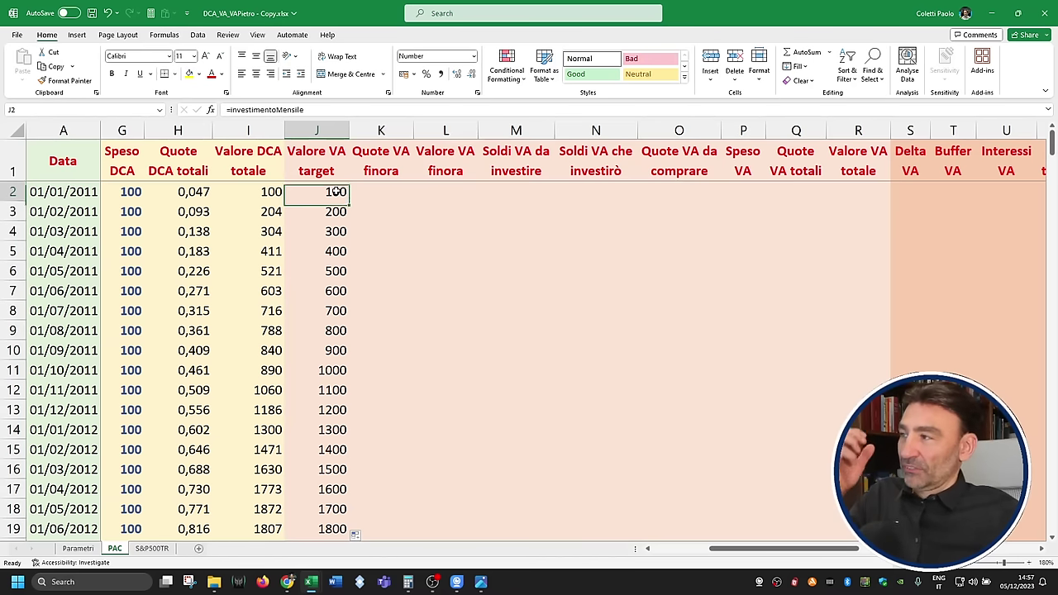
double_click(338, 211)
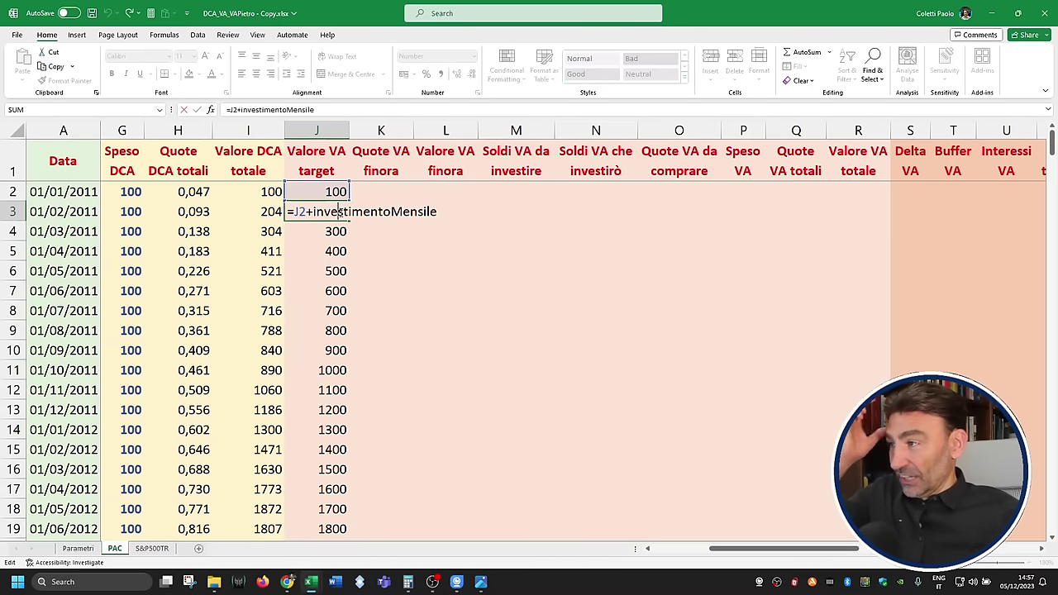
left_click(305, 210)
type("IF(ISNUMB")
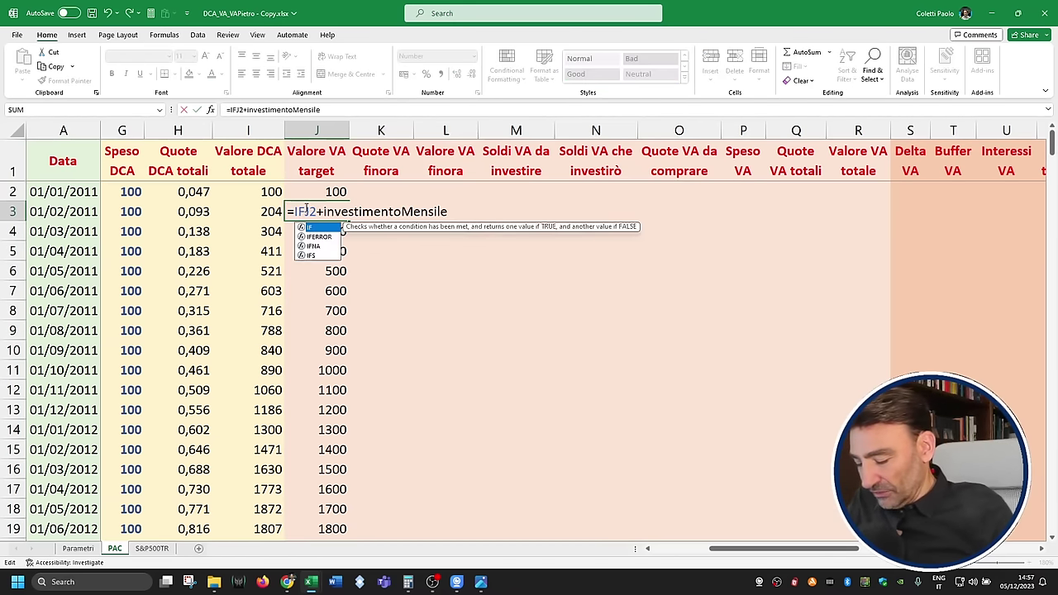
type("ER(")
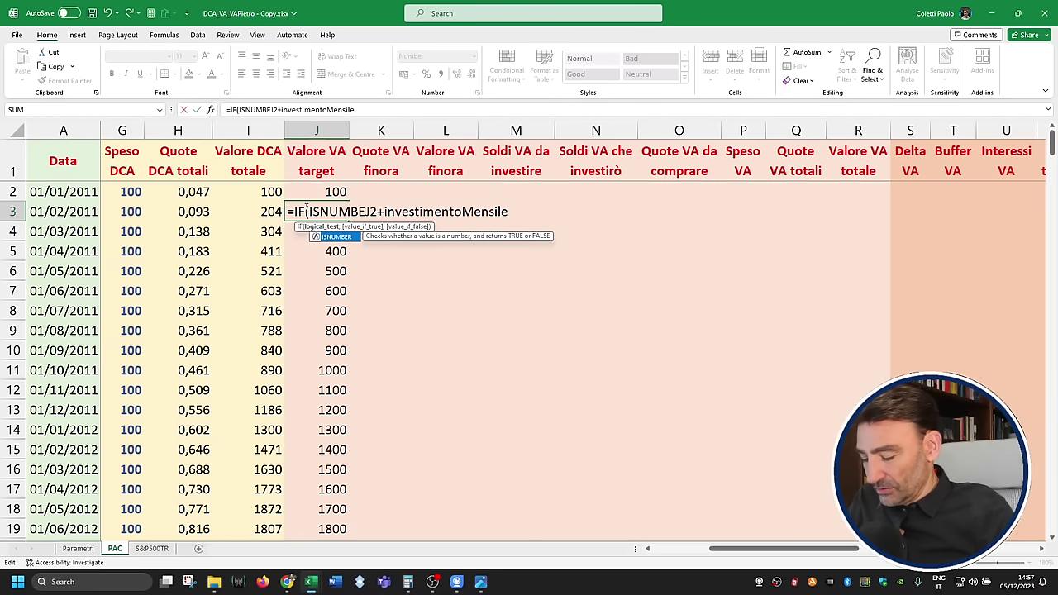
left_click(327, 191)
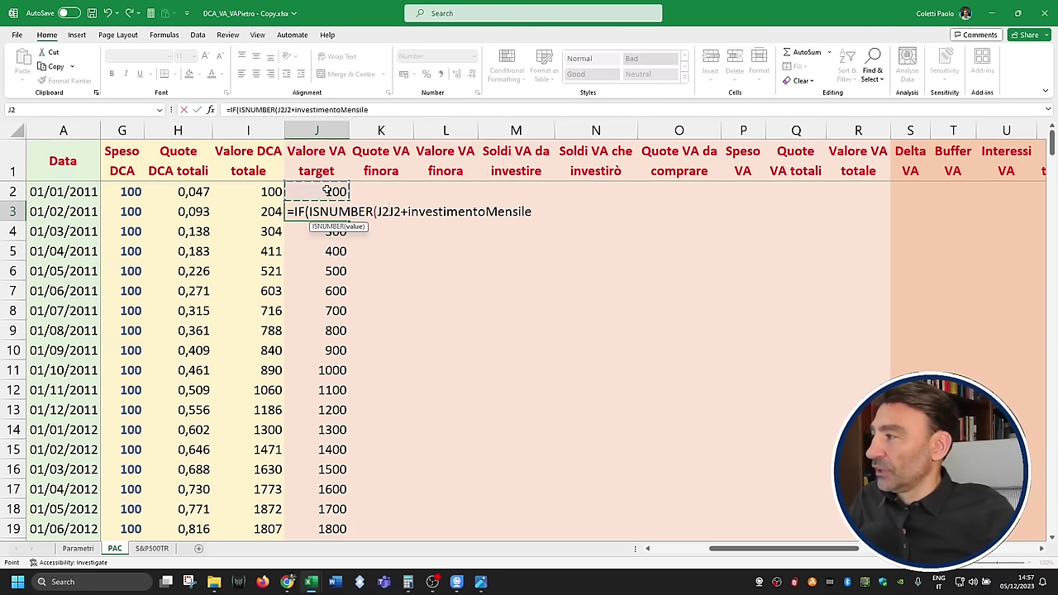
type(");")
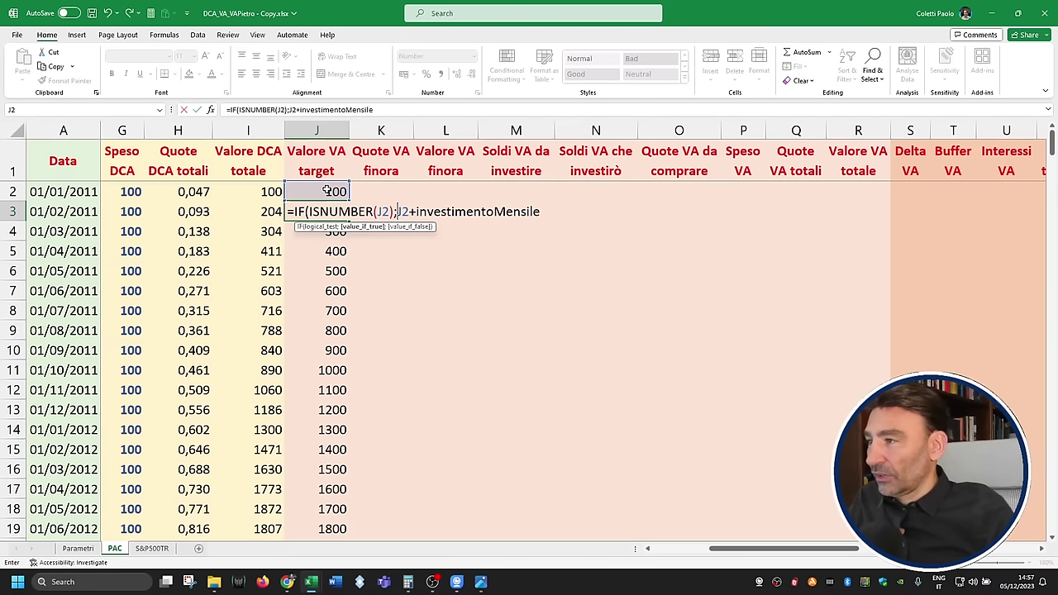
left_click(410, 212)
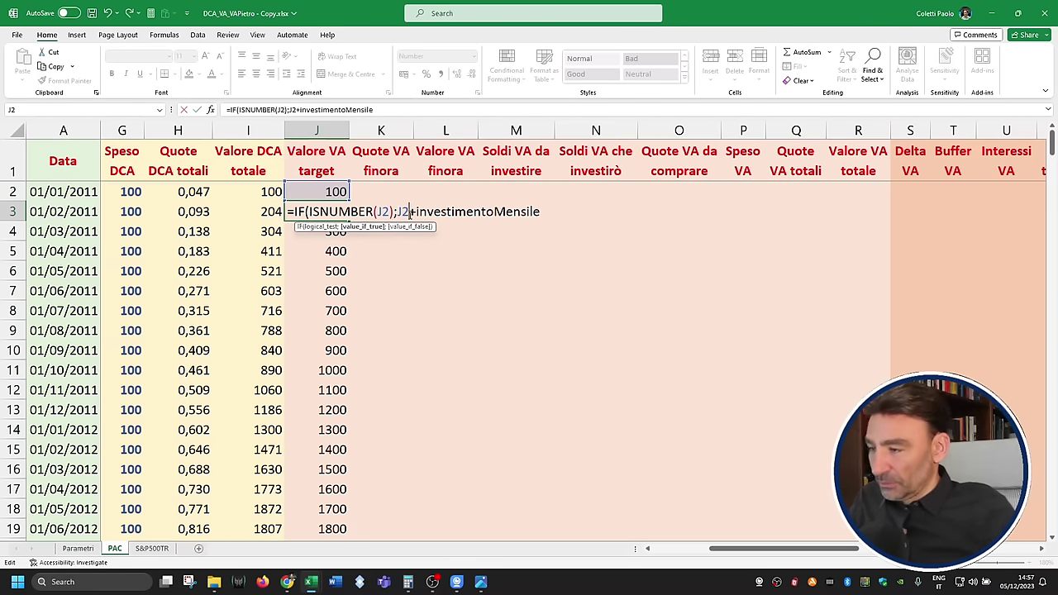
type(";0)")
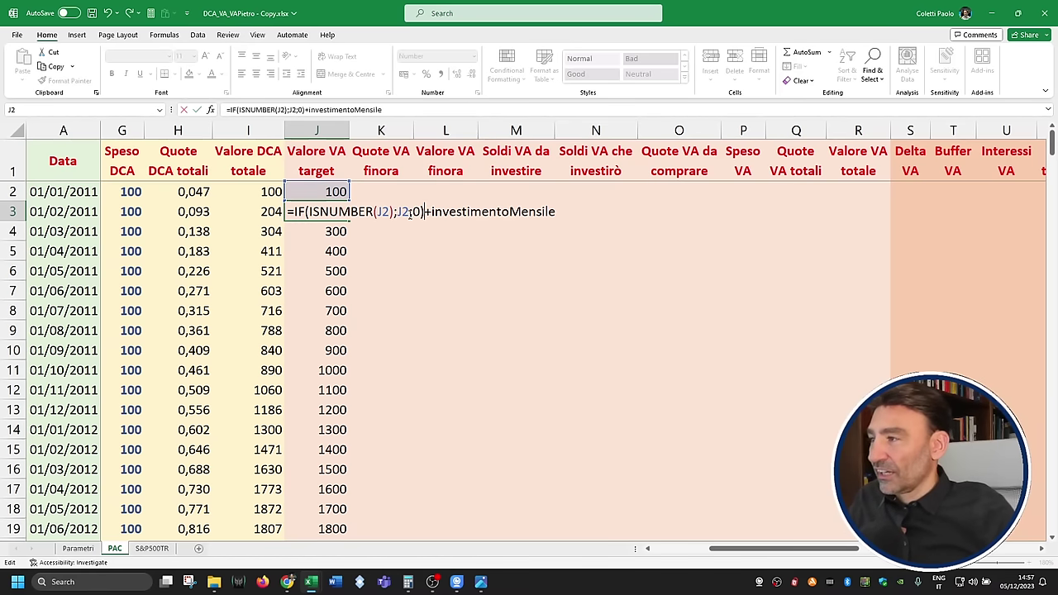
key("ctrl+Return")
Step: Fill the revised J3 formula down the Valore VA target column and up into J2
double_click(351, 217)
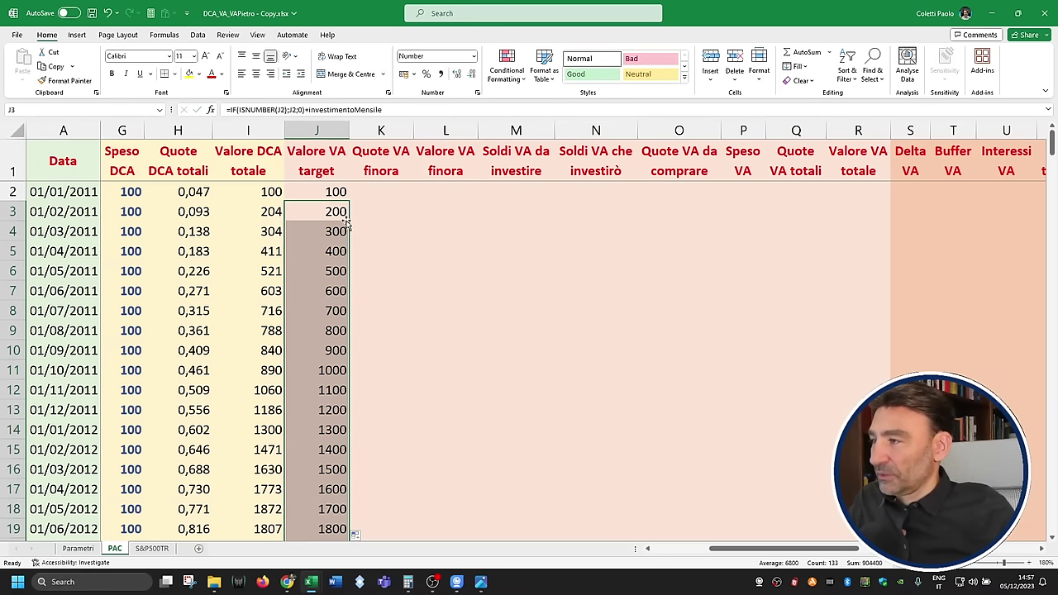
left_click(350, 218)
left_click_drag(350, 217, 339, 190)
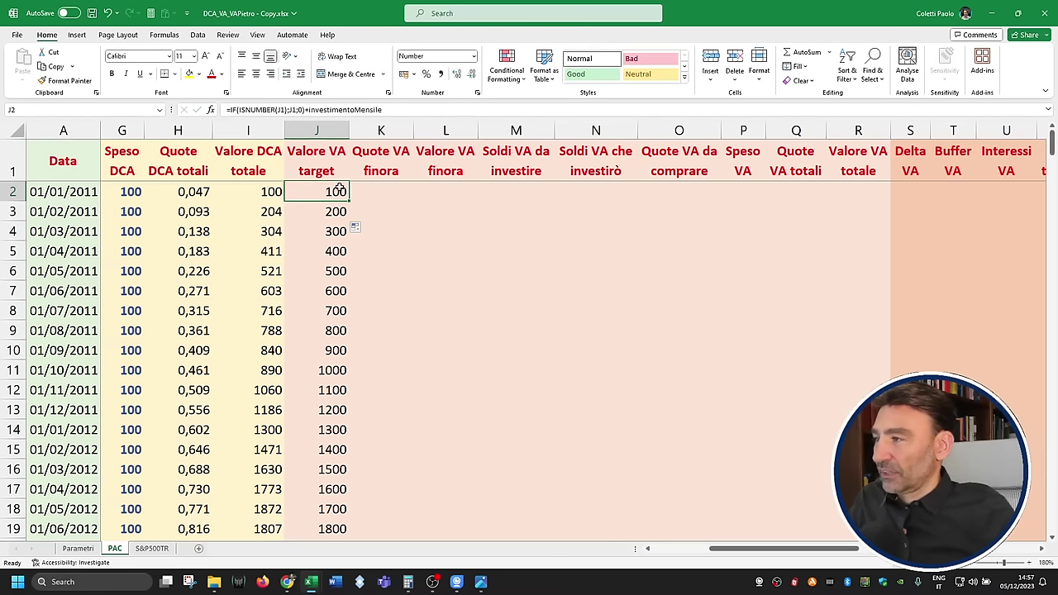
Step: Copy only the formula of D2 into K2 and fill it down the Quote VA finora column
left_click(382, 192)
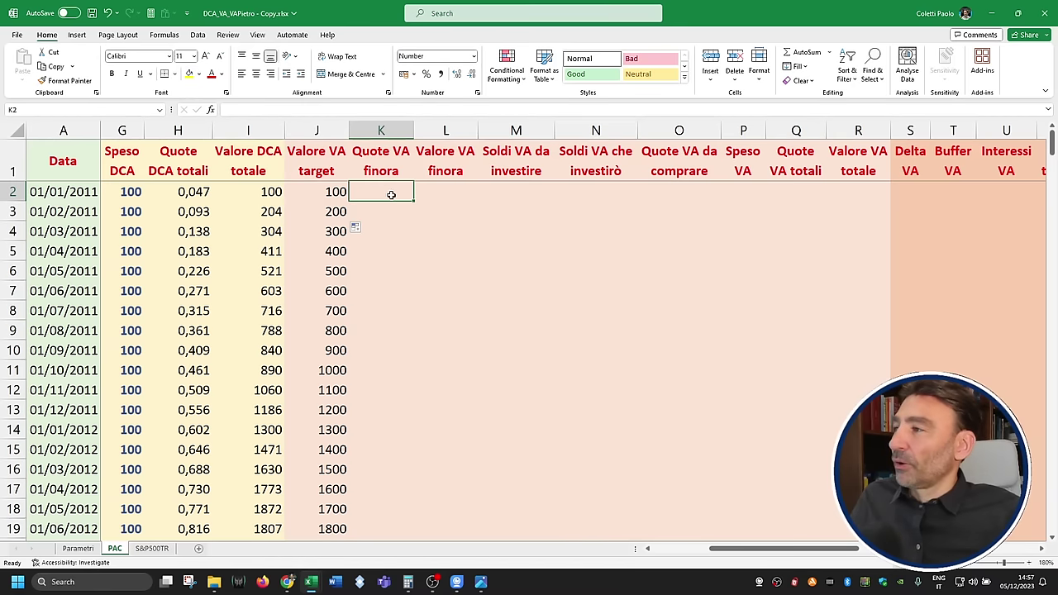
left_click_drag(715, 549, 664, 558)
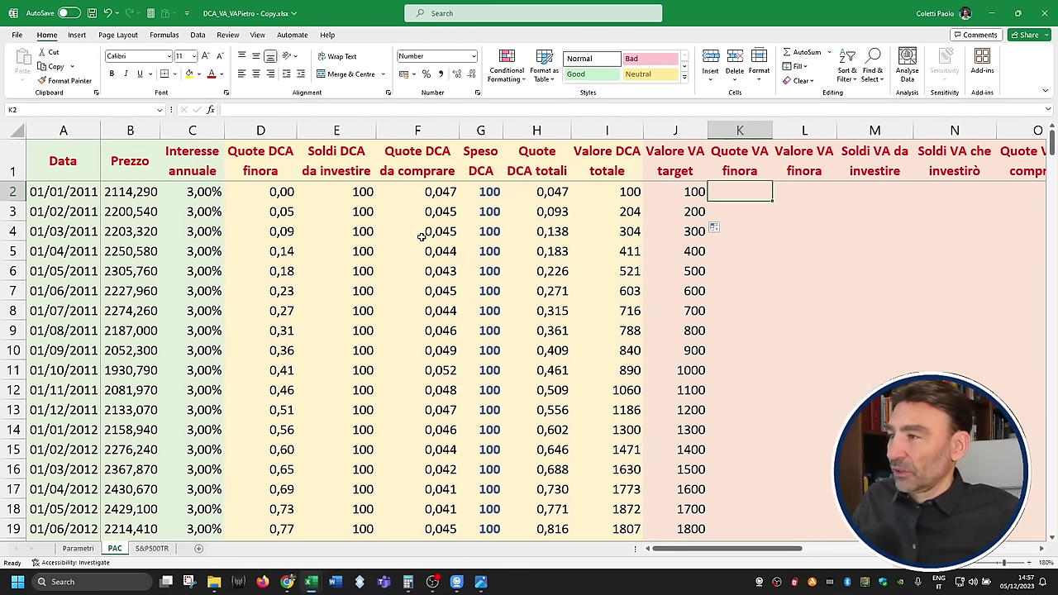
left_click(279, 194)
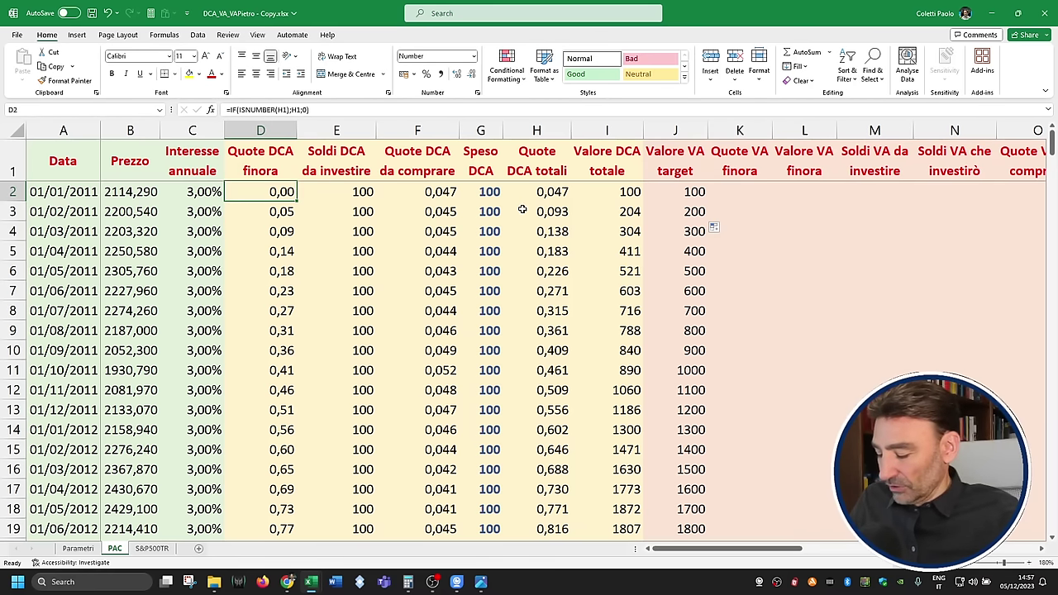
key("ctrl+c")
left_click(740, 191)
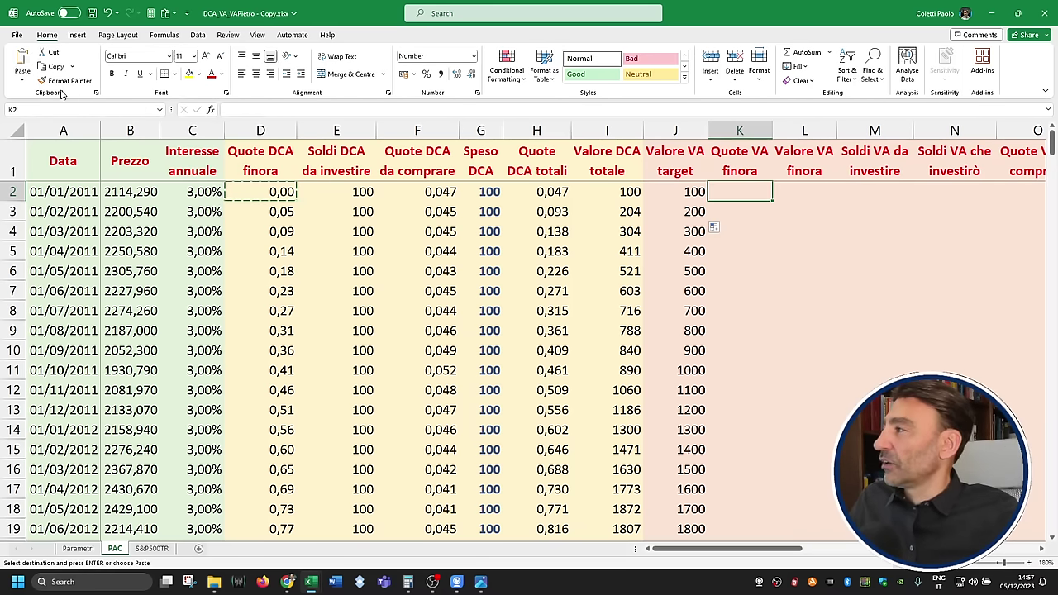
left_click(27, 82)
left_click(37, 110)
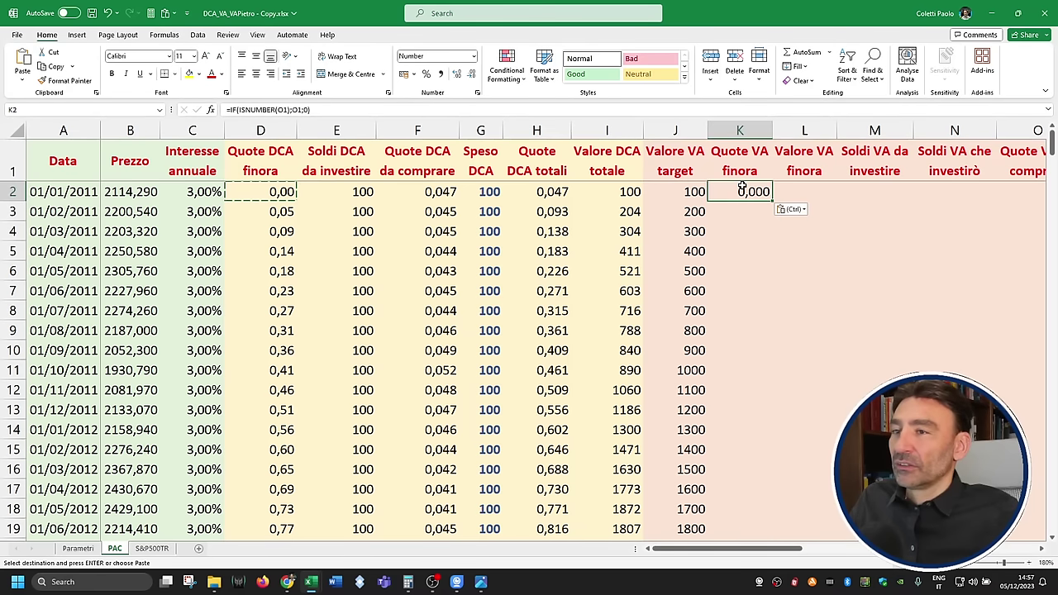
double_click(772, 202)
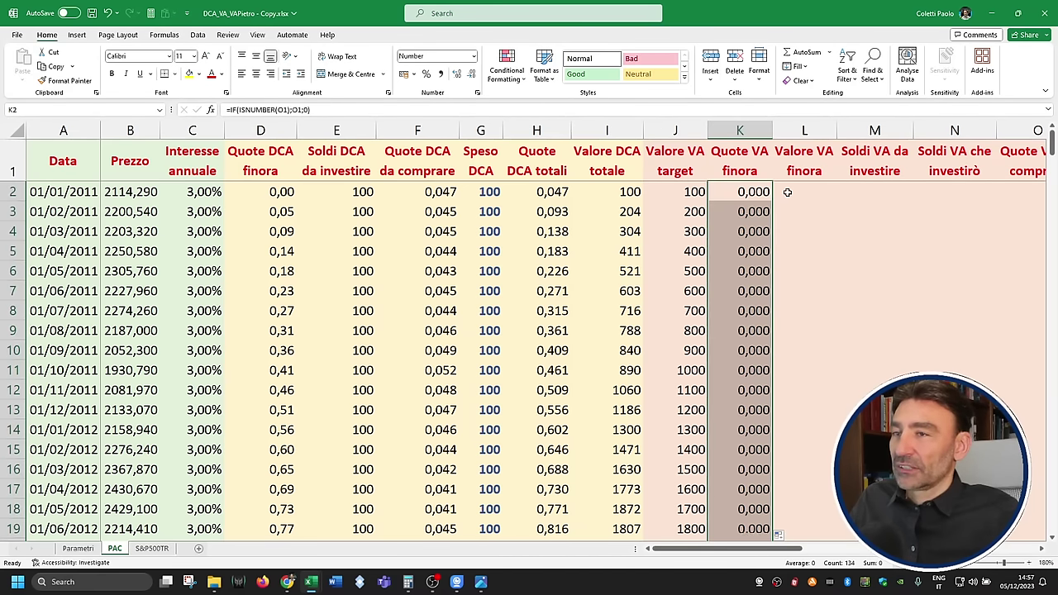
Step: Enter =K2*$B$2 in L2 as the first Valore VA finora
left_click(352, 198)
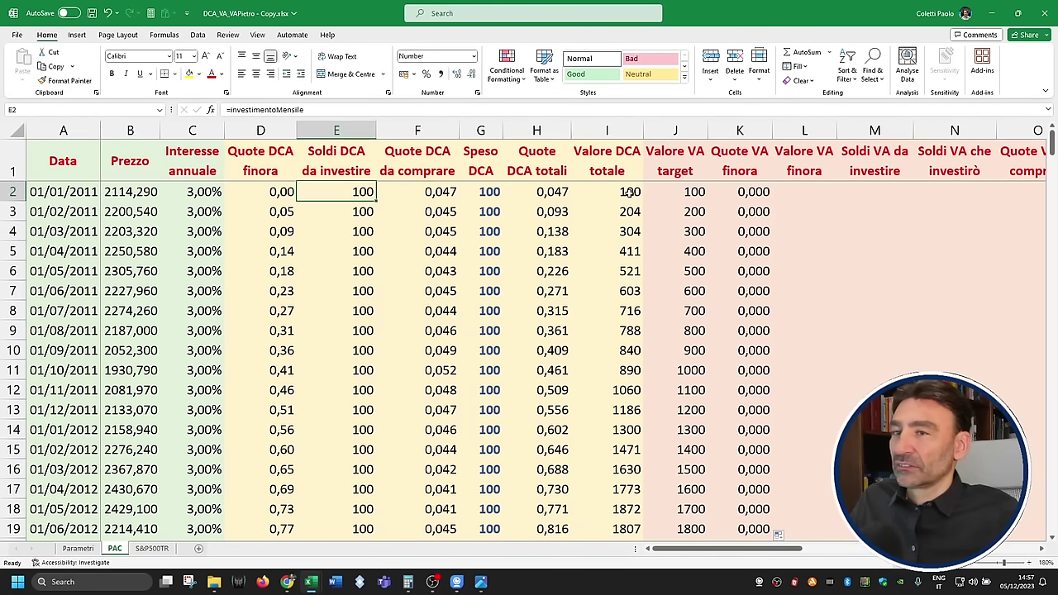
left_click(808, 191)
type("=")
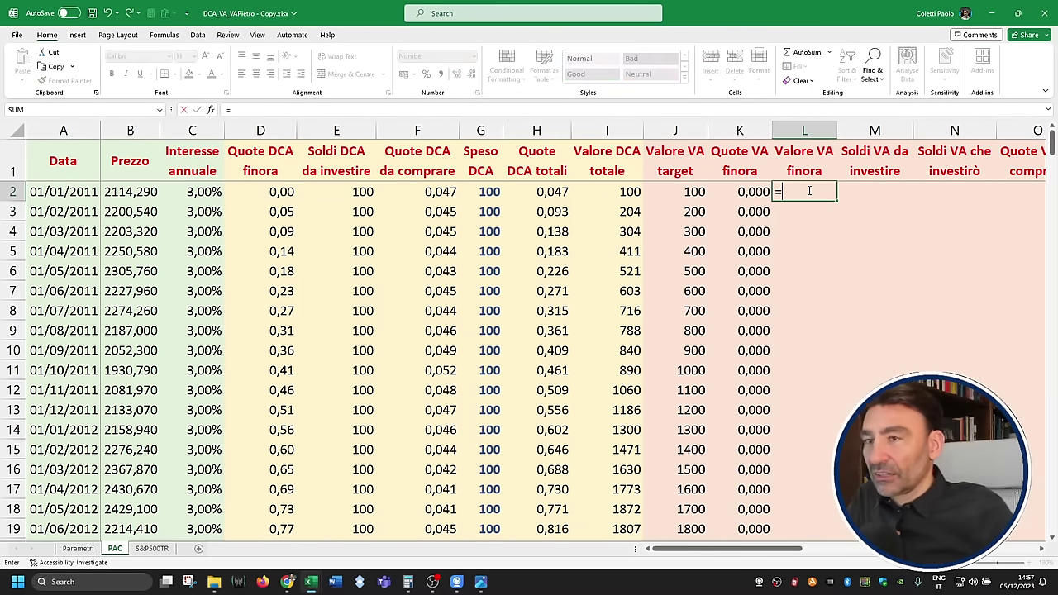
left_click(758, 191)
type("*")
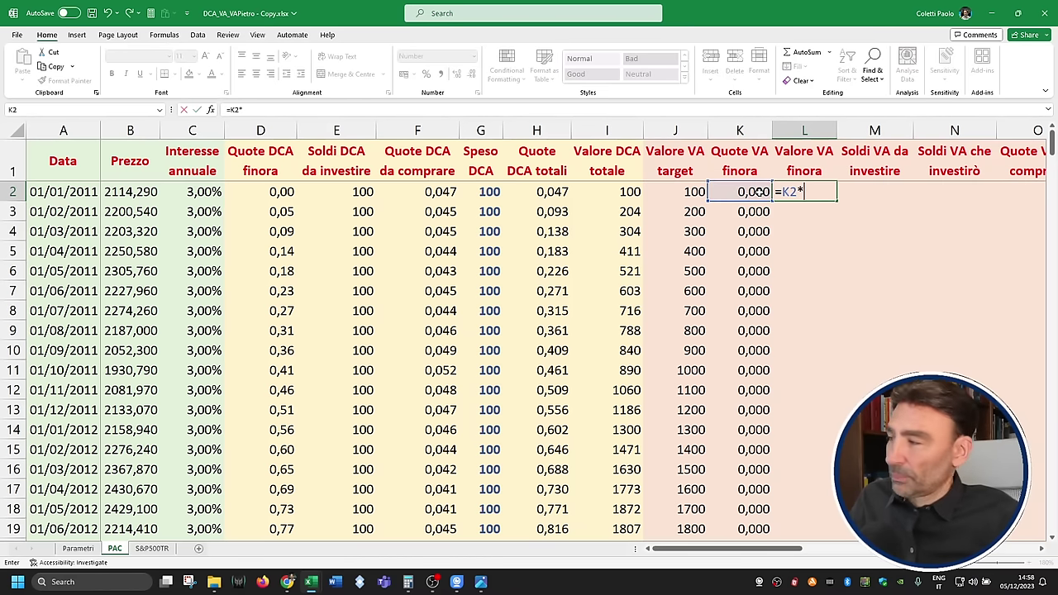
left_click(134, 192)
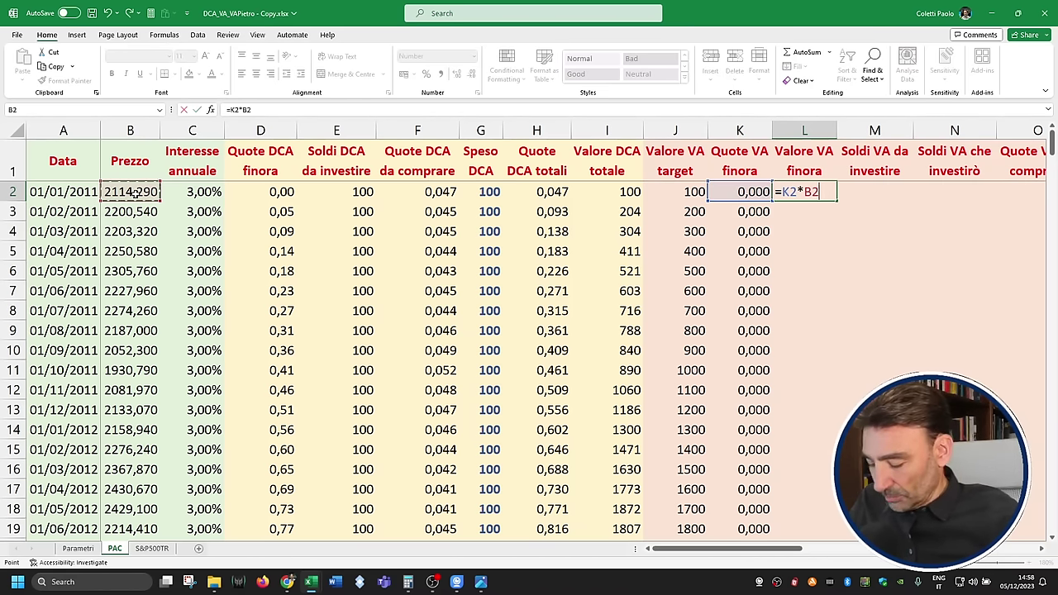
key("F4")
key("ctrl+Return")
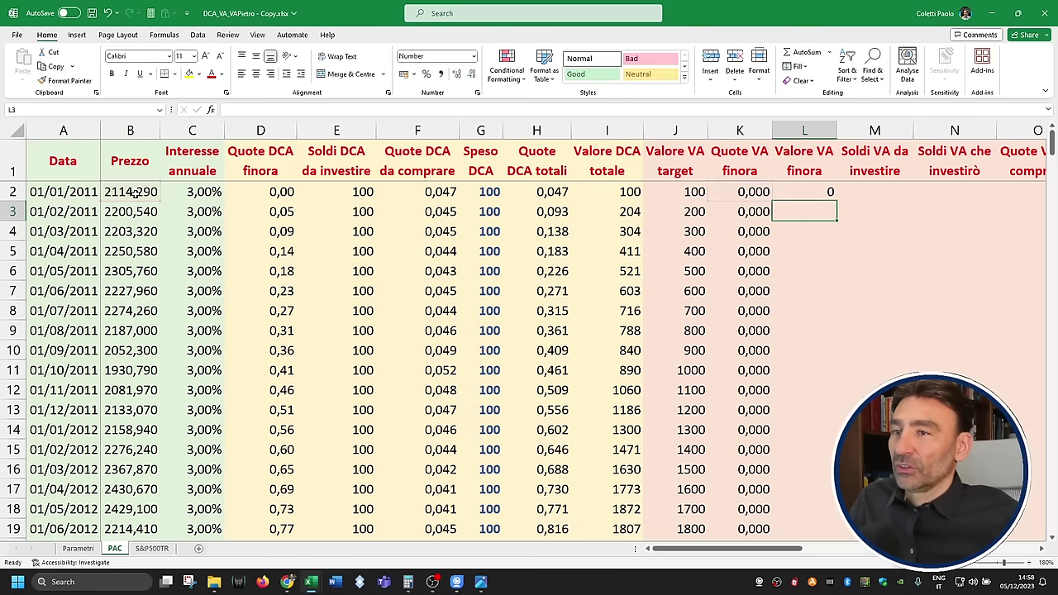
left_click(276, 109)
key("BackSpace")
key("Return")
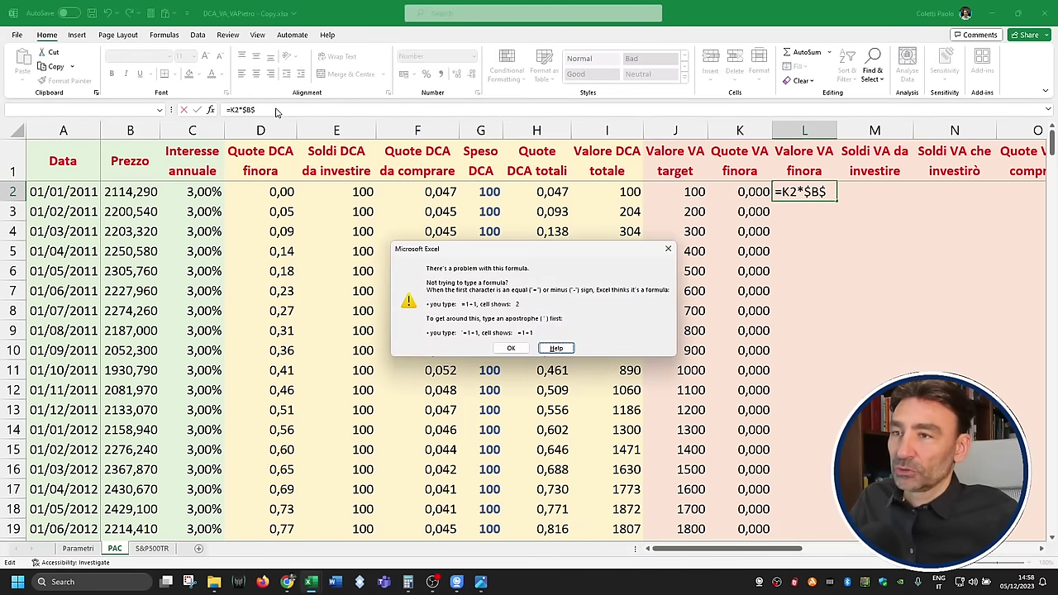
key("Return")
key("Escape")
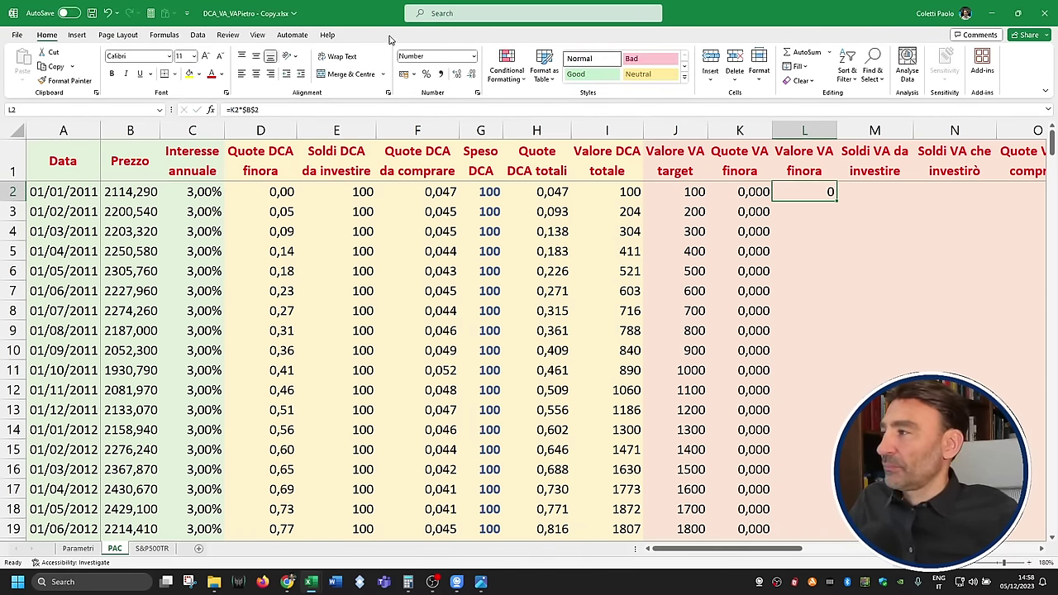
Step: Change the L2 formula to =K2*$B2 and fill it down the Valore VA finora column
left_click(247, 107)
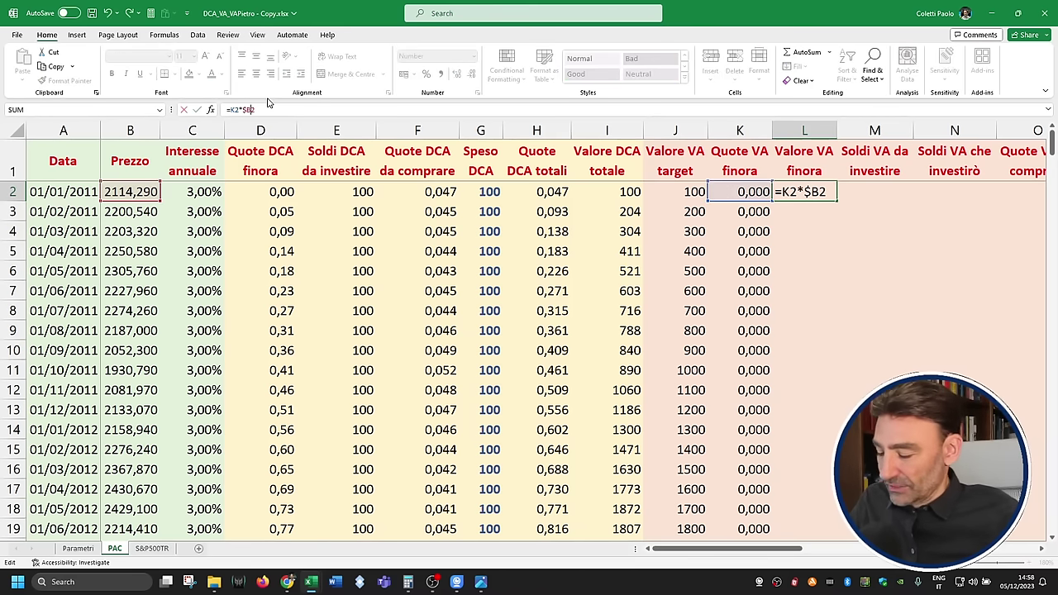
key("Return")
key("Up")
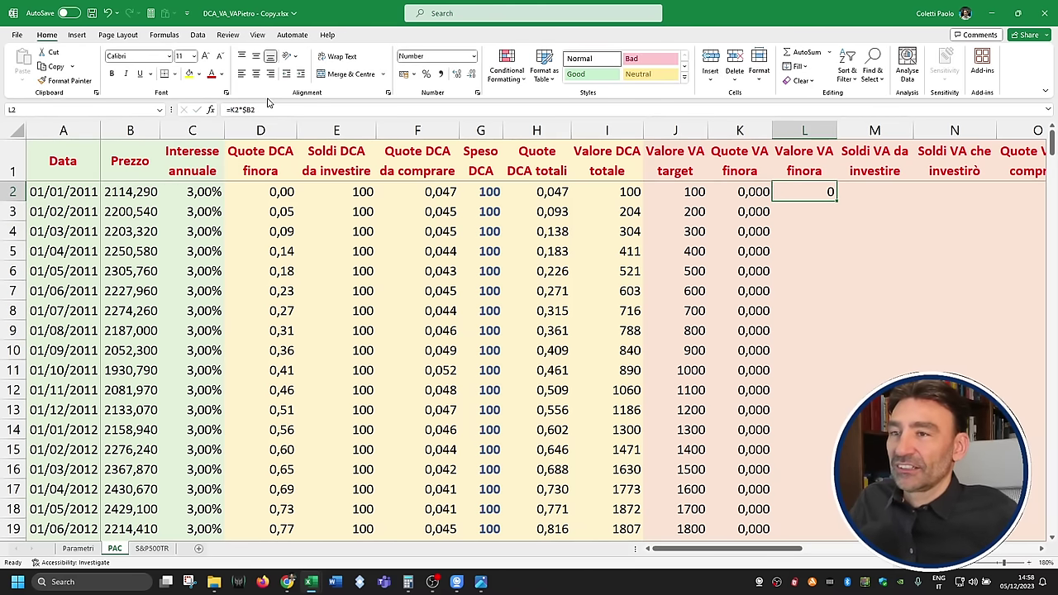
double_click(836, 200)
Step: Copy only the formula of E2 into M2 and fill it down the Soldi VA da investire column
left_click(868, 191)
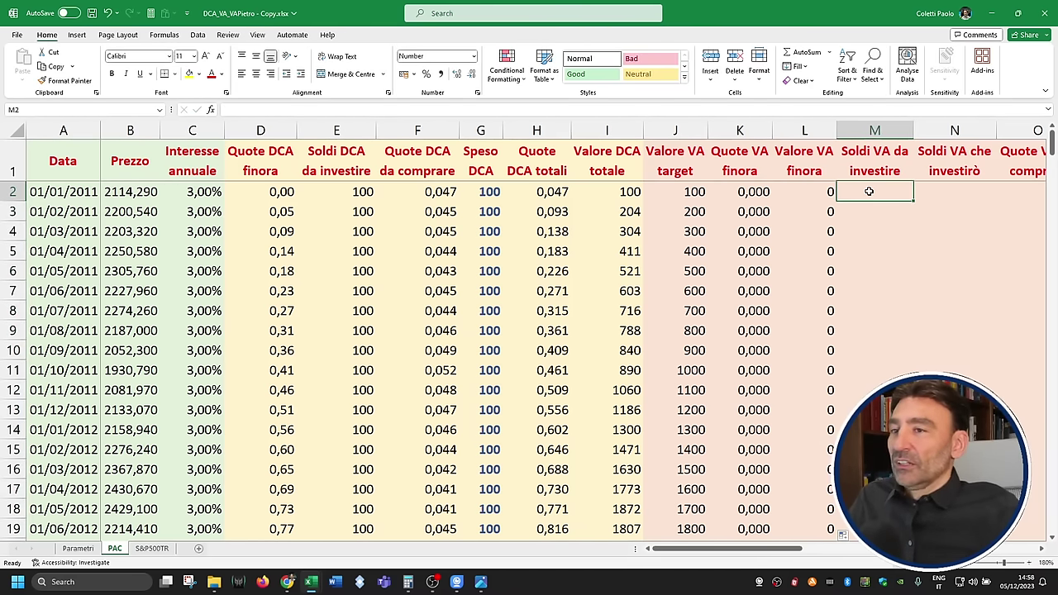
left_click(337, 191)
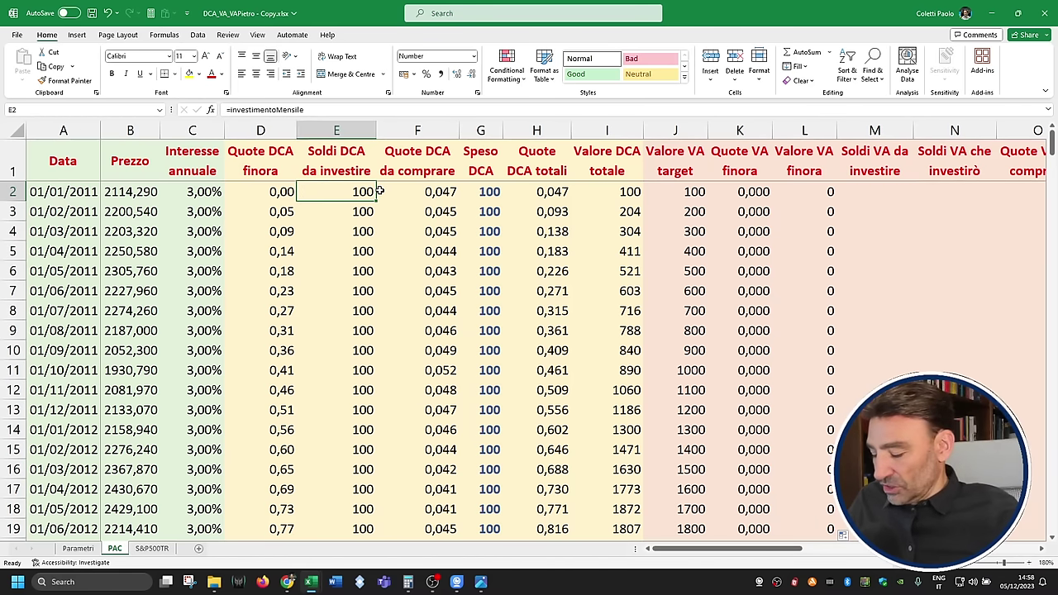
key("ctrl+c")
left_click(865, 191)
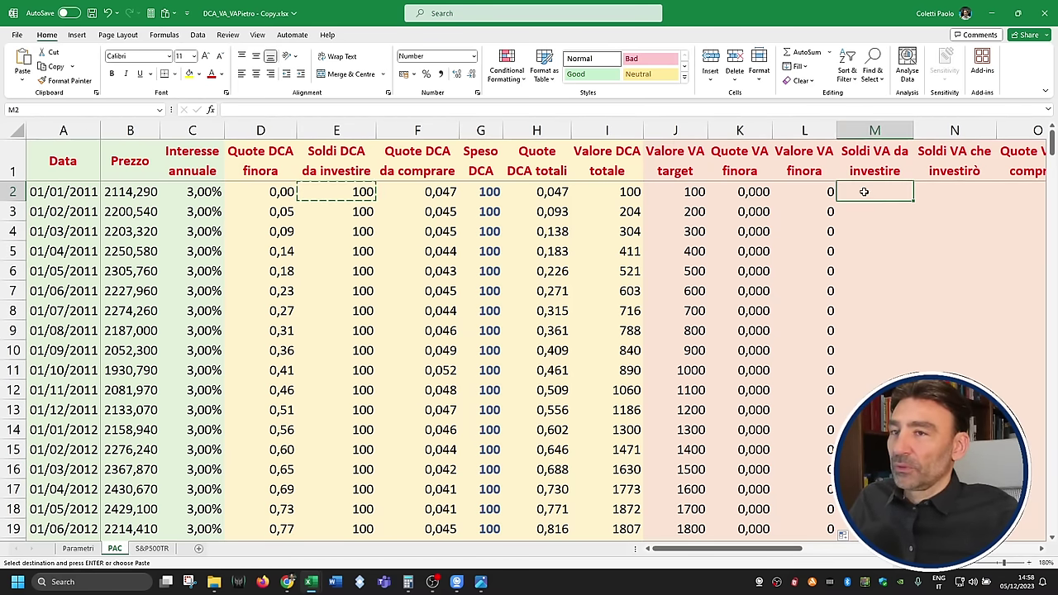
left_click(22, 80)
left_click(37, 121)
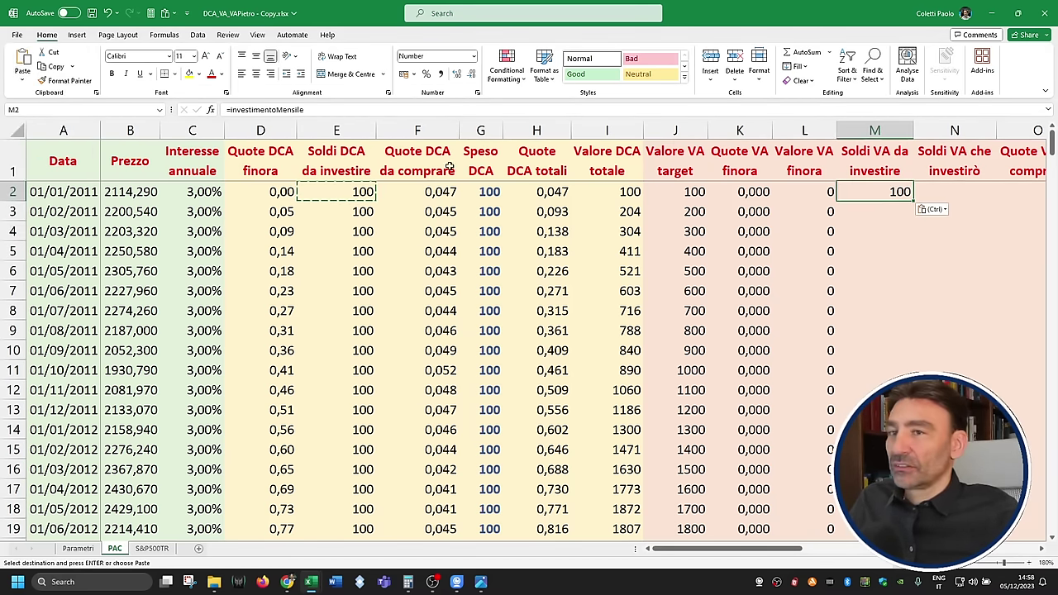
double_click(911, 201)
Step: Enter =J2-L2 in N2 and fill it down the Soldi VA che investirò column
left_click(948, 193)
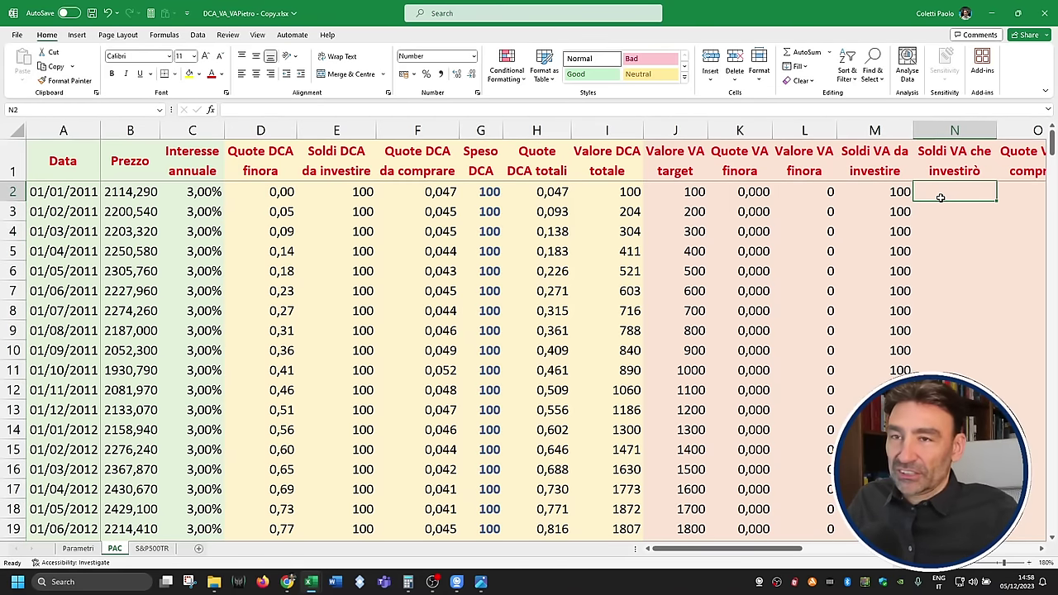
left_click(1042, 549)
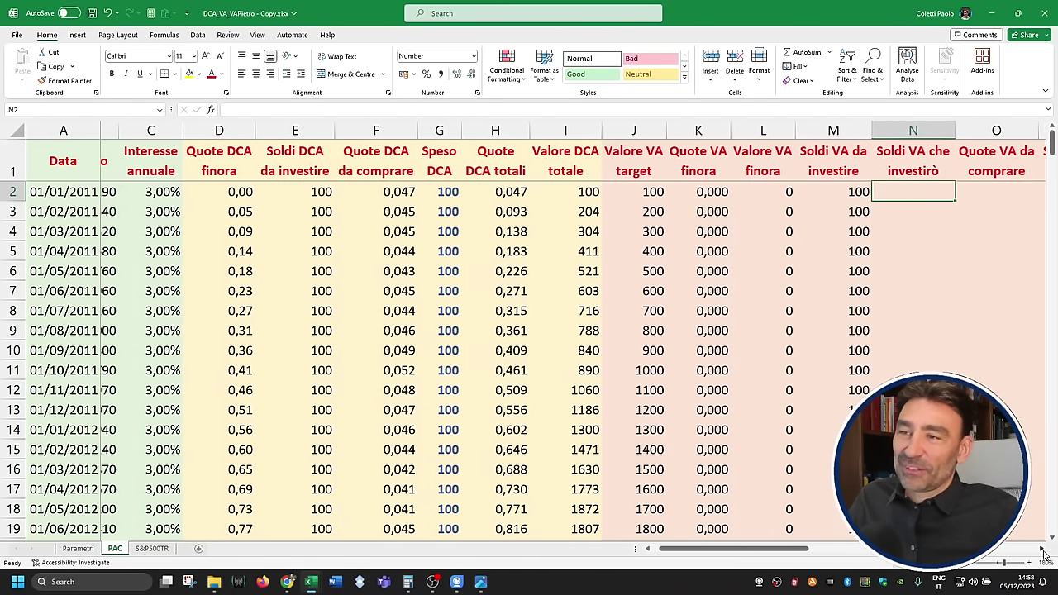
left_click(696, 191)
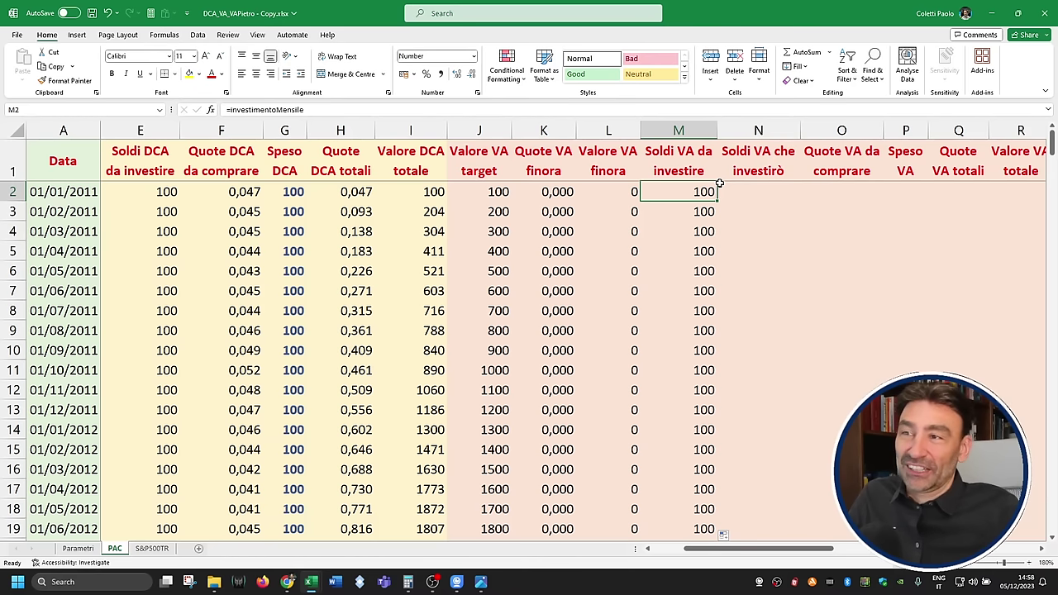
left_click(747, 193)
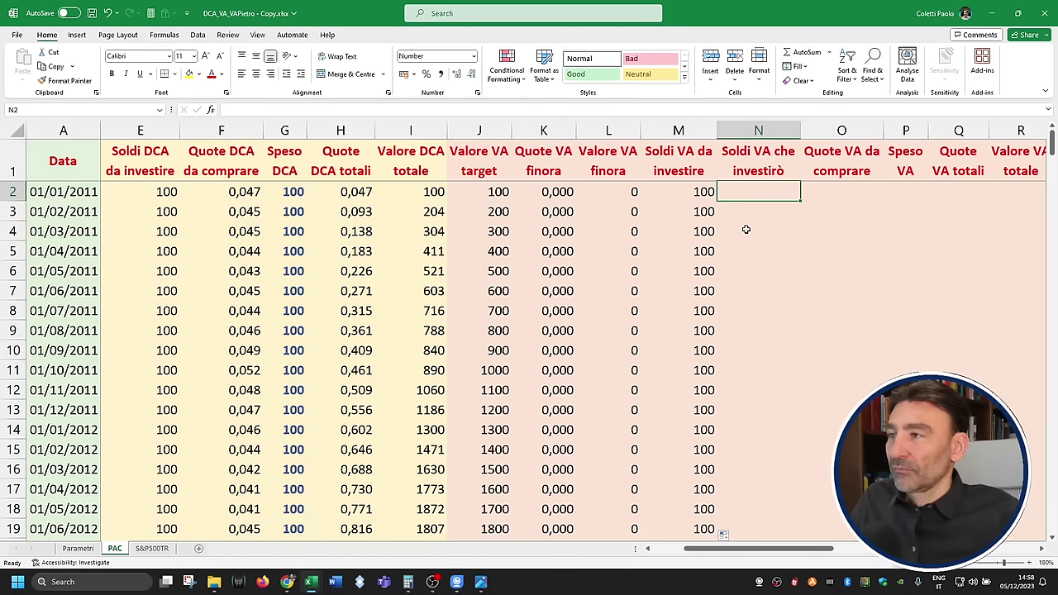
type("=")
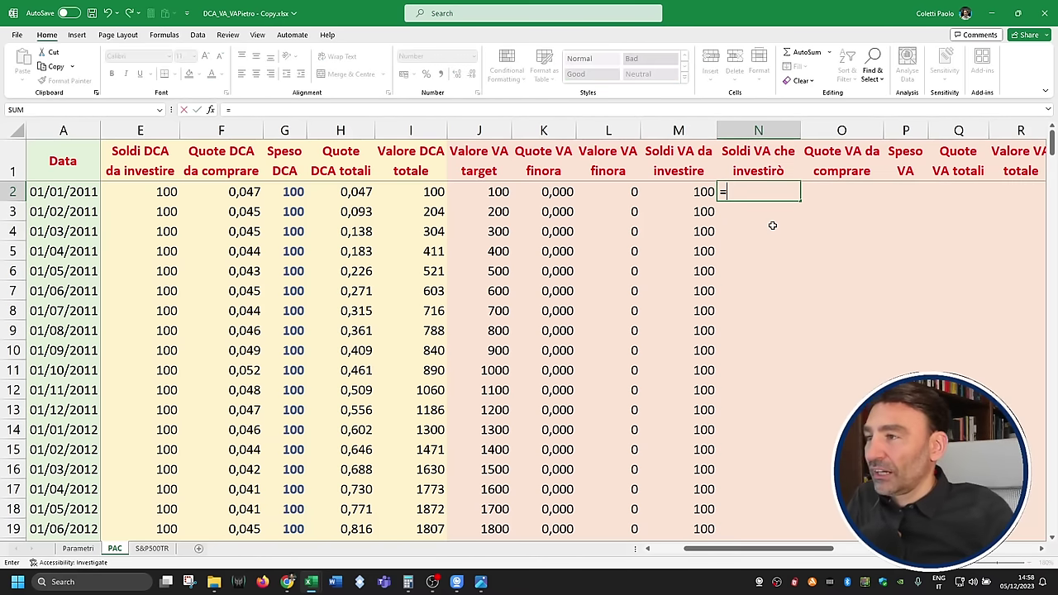
left_click(494, 192)
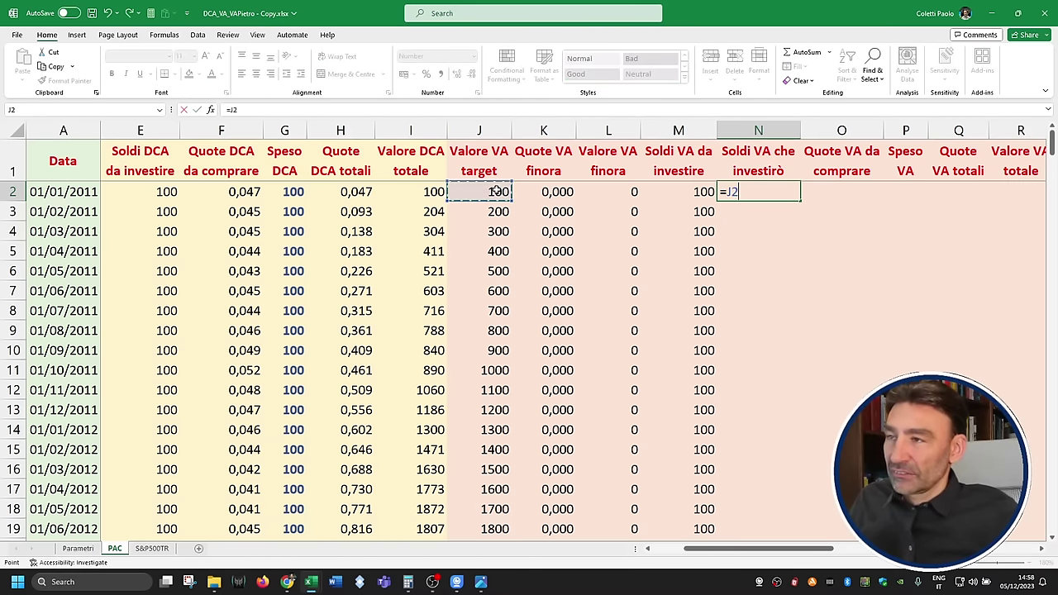
type("-")
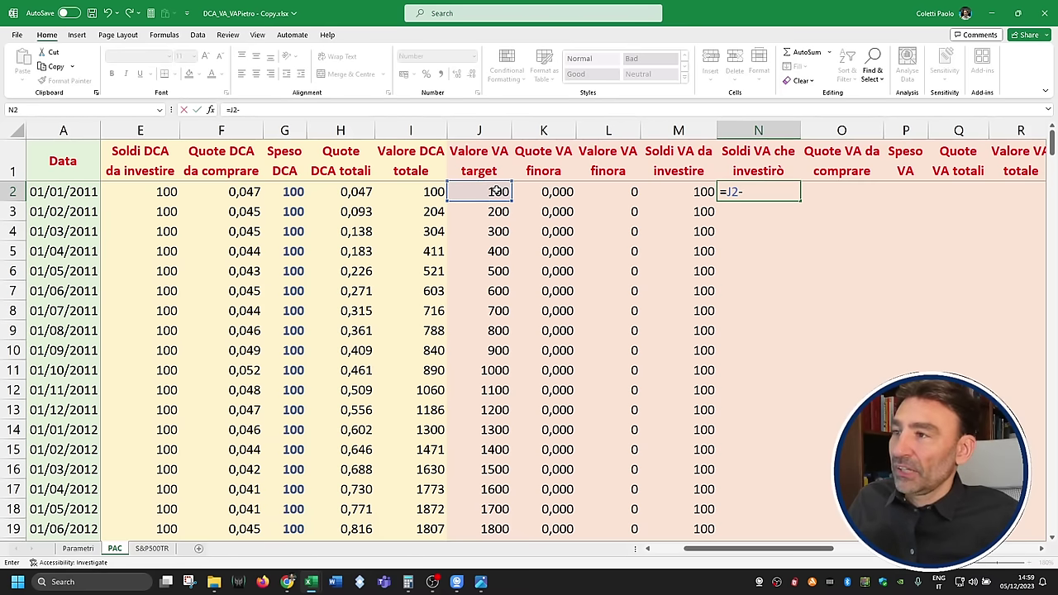
left_click(622, 192)
key("ctrl+Return")
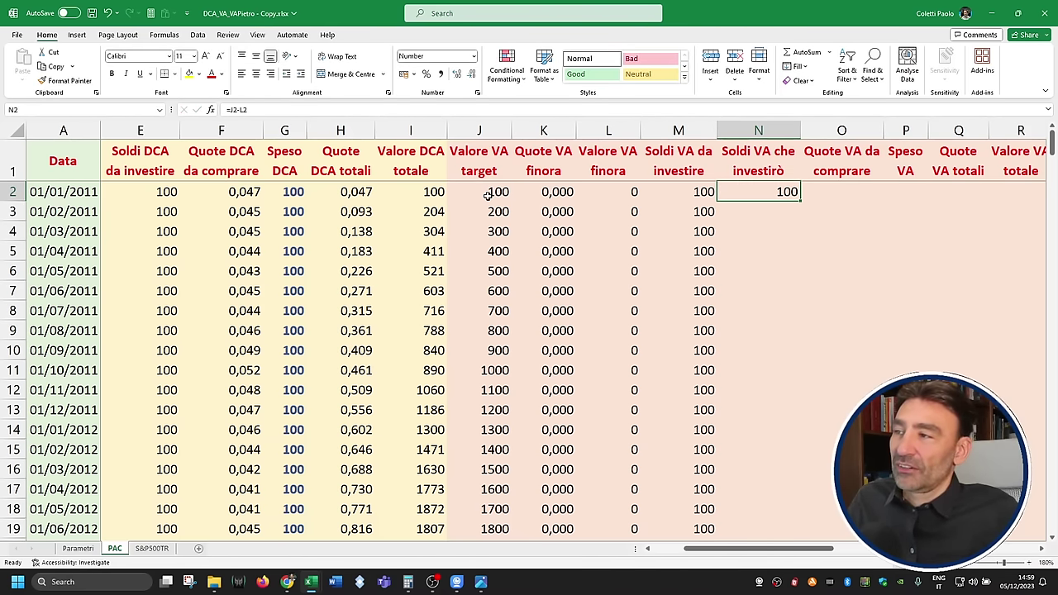
double_click(800, 200)
left_click(789, 195)
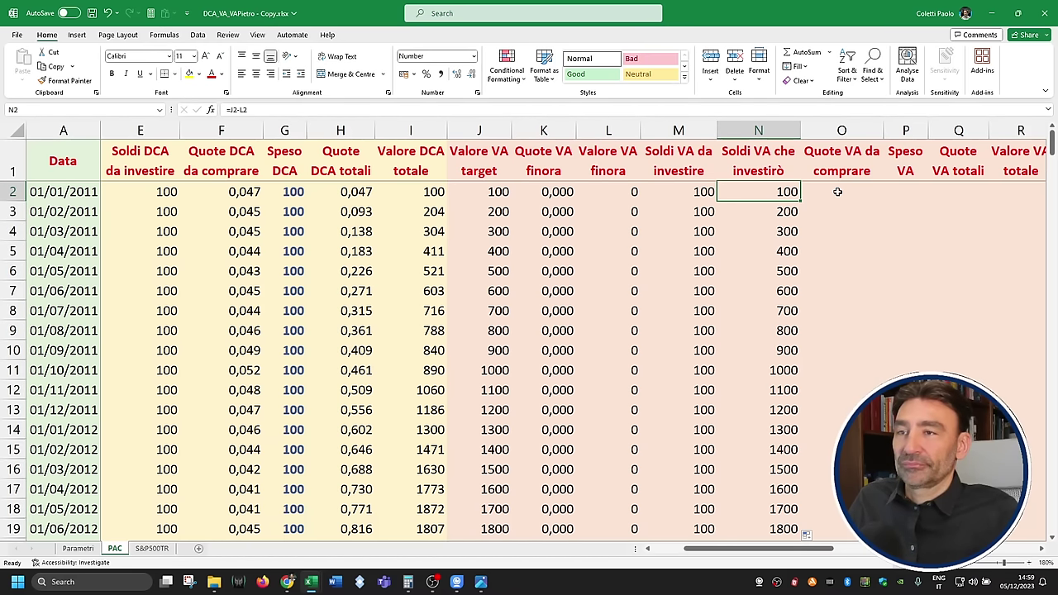
left_click(840, 193)
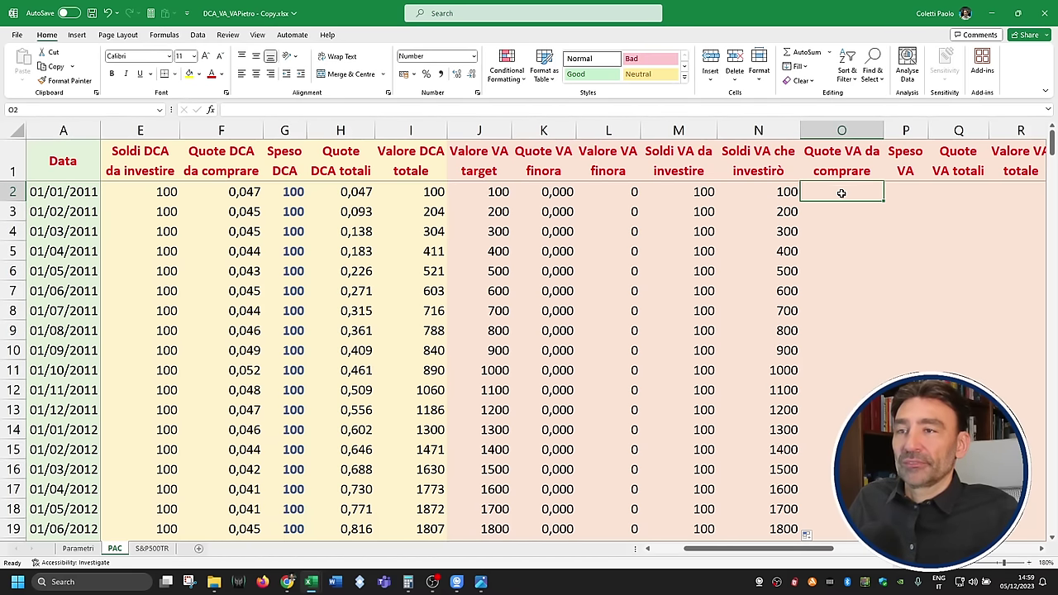
type("=")
left_click(790, 192)
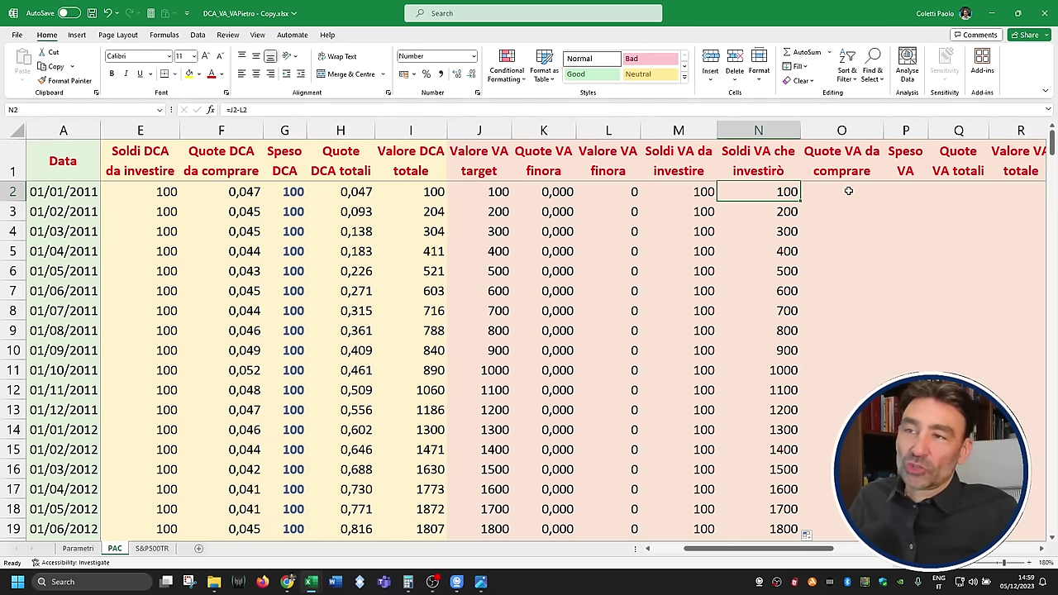
key("Escape")
Step: Enter =N2/$B2 in O2 as the first value of the Quote VA da comprare column
type("=")
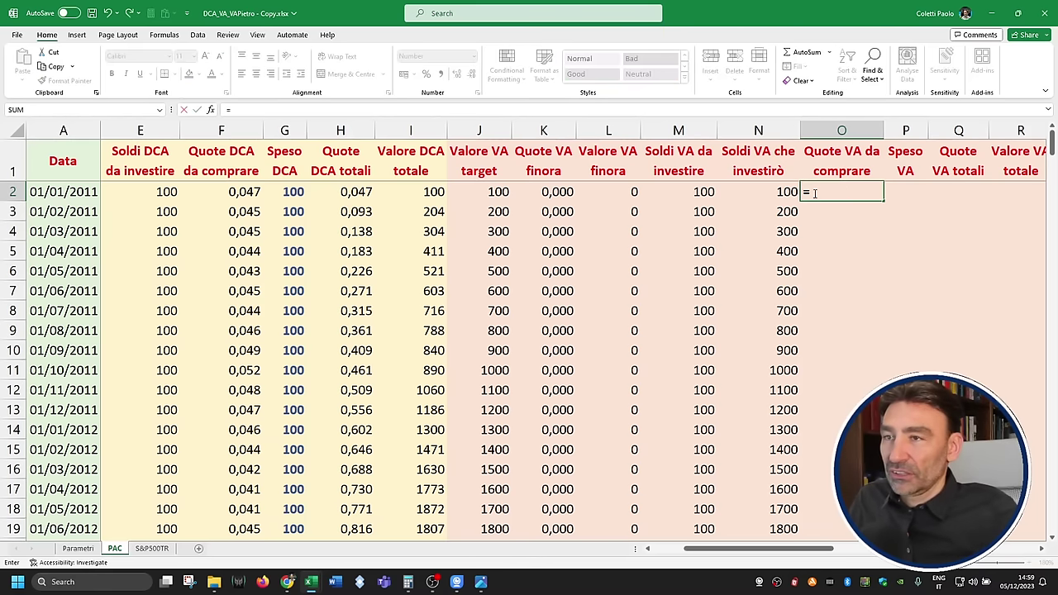
left_click(783, 192)
type("/")
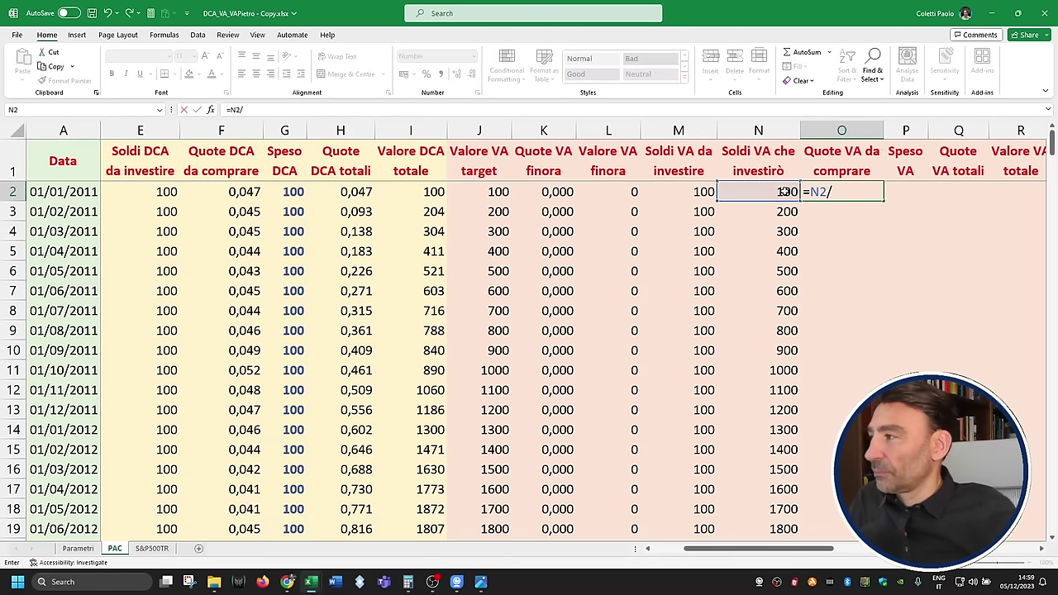
left_click(680, 556)
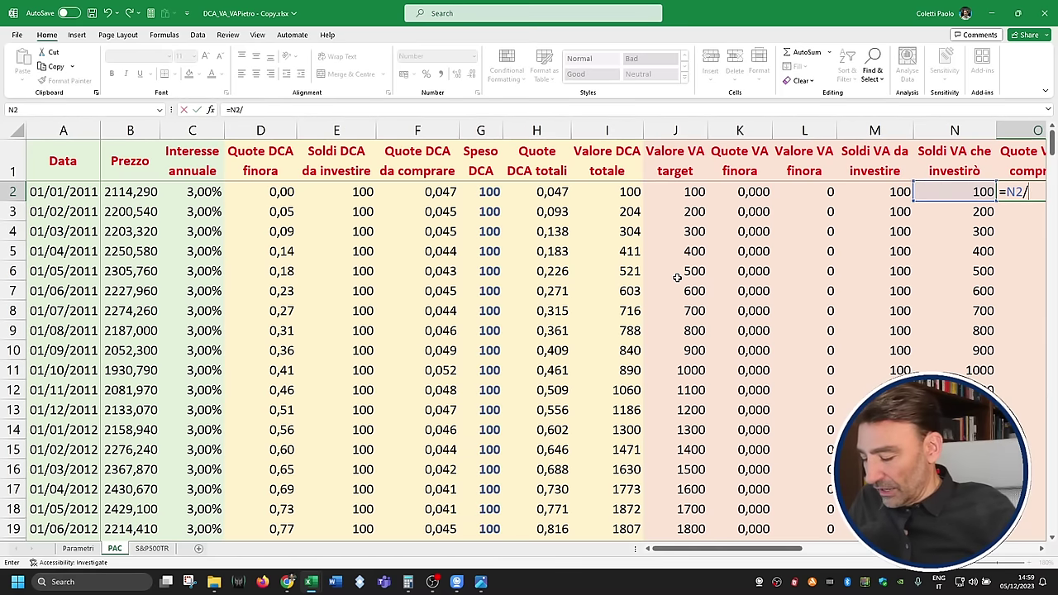
type("$B")
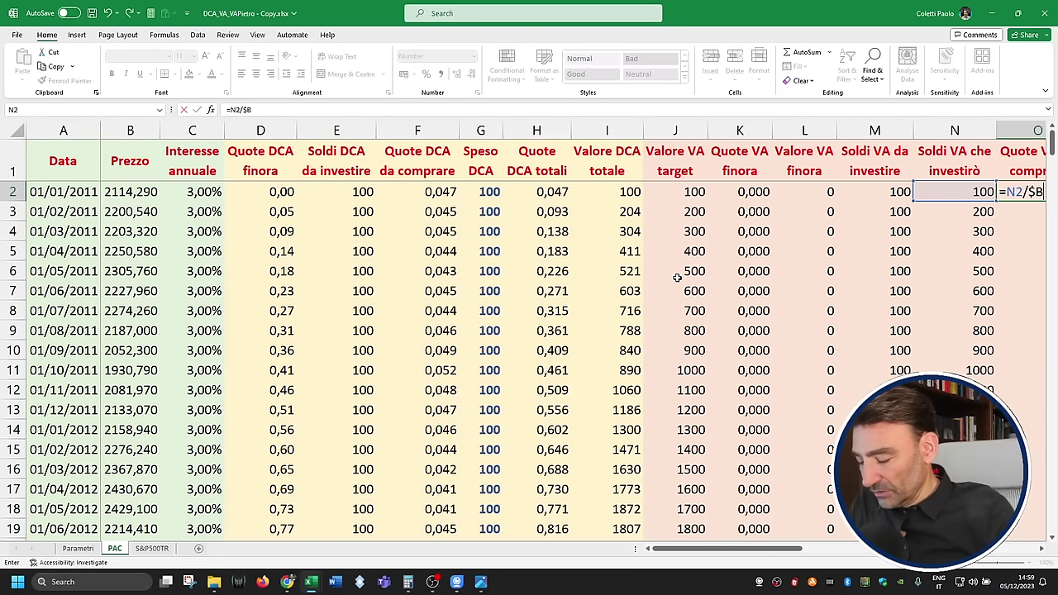
type("2")
key("ctrl+Return")
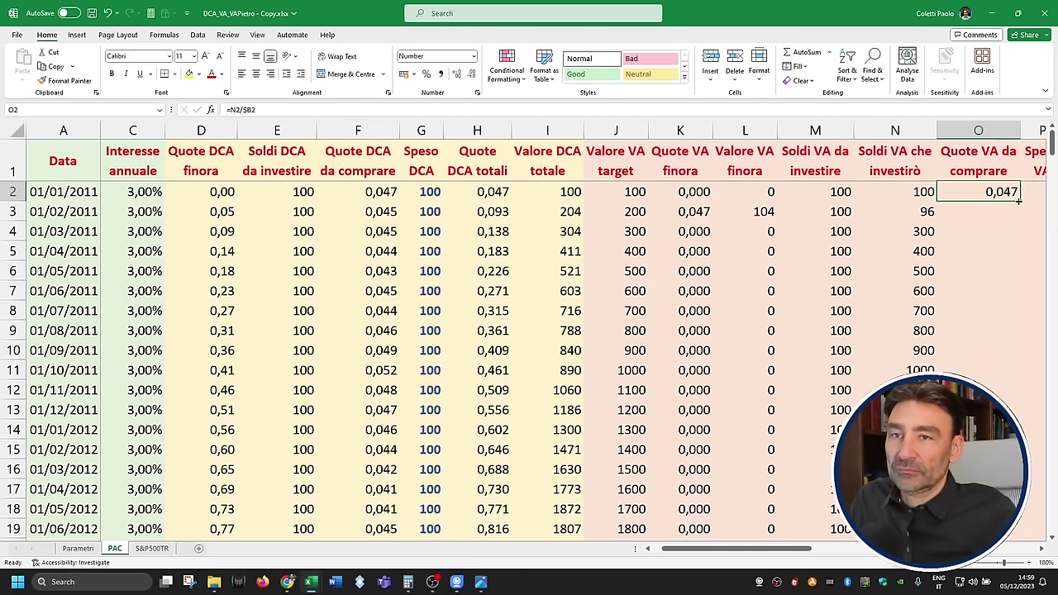
Step: Fill the Quote VA da comprare formula down its column, and enter =O2*$B2 in P2, filled down the Speso VA column
double_click(1019, 199)
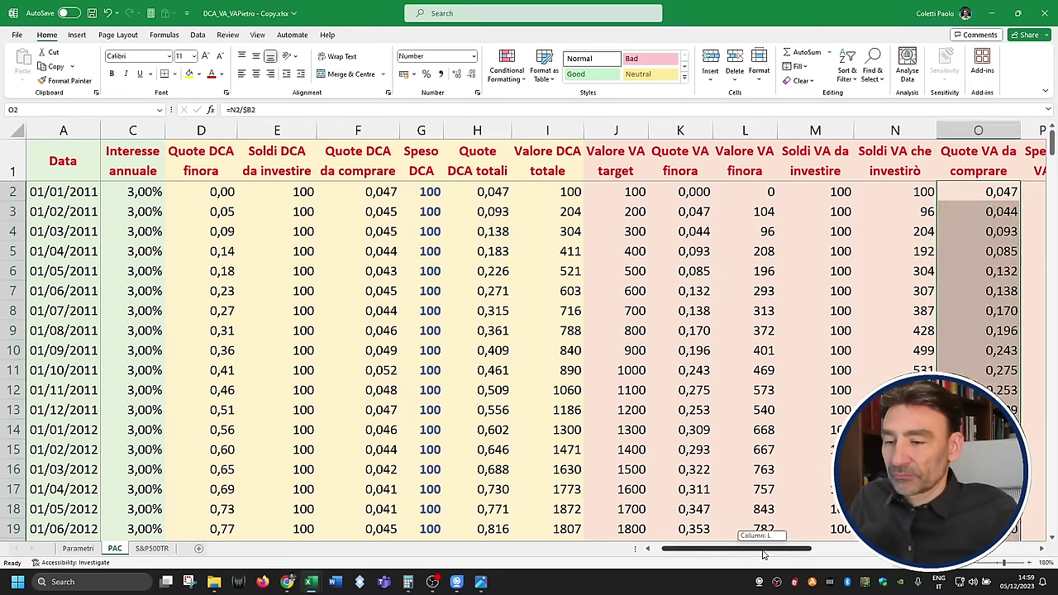
left_click_drag(798, 552, 860, 552)
left_click(660, 190)
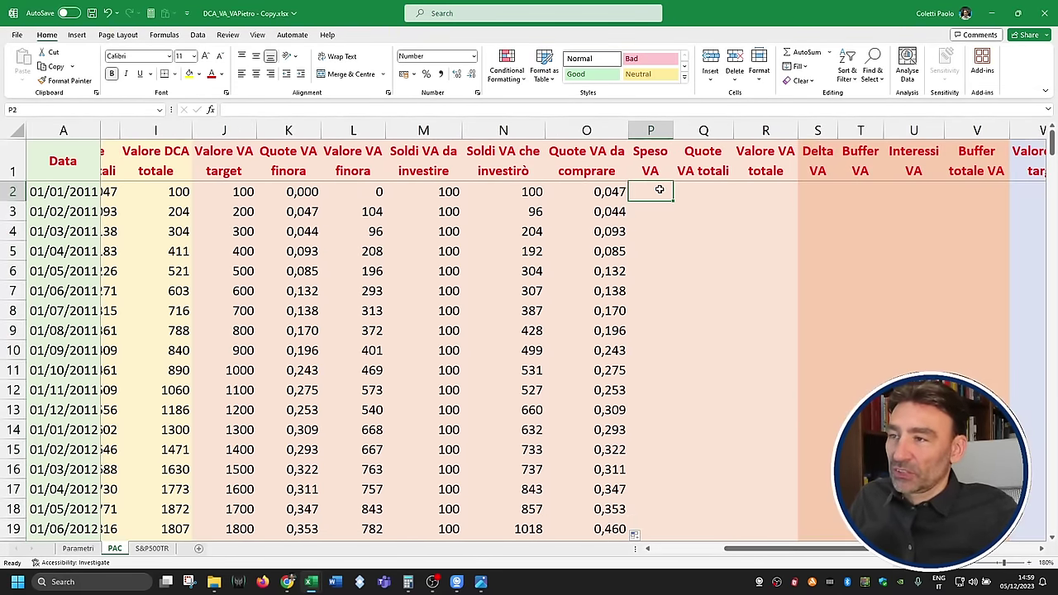
type("=")
left_click(606, 191)
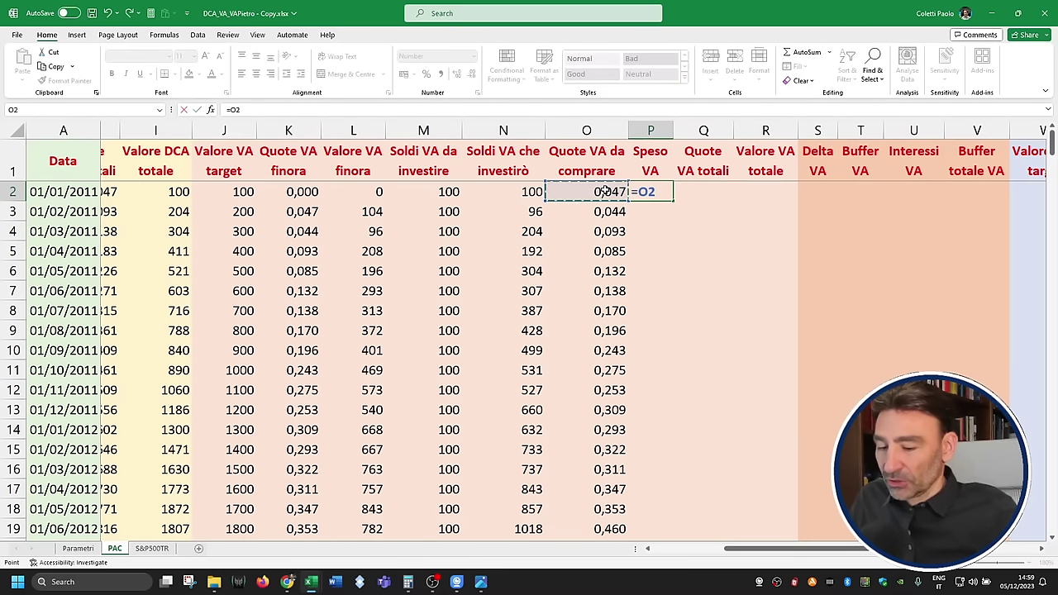
type("*")
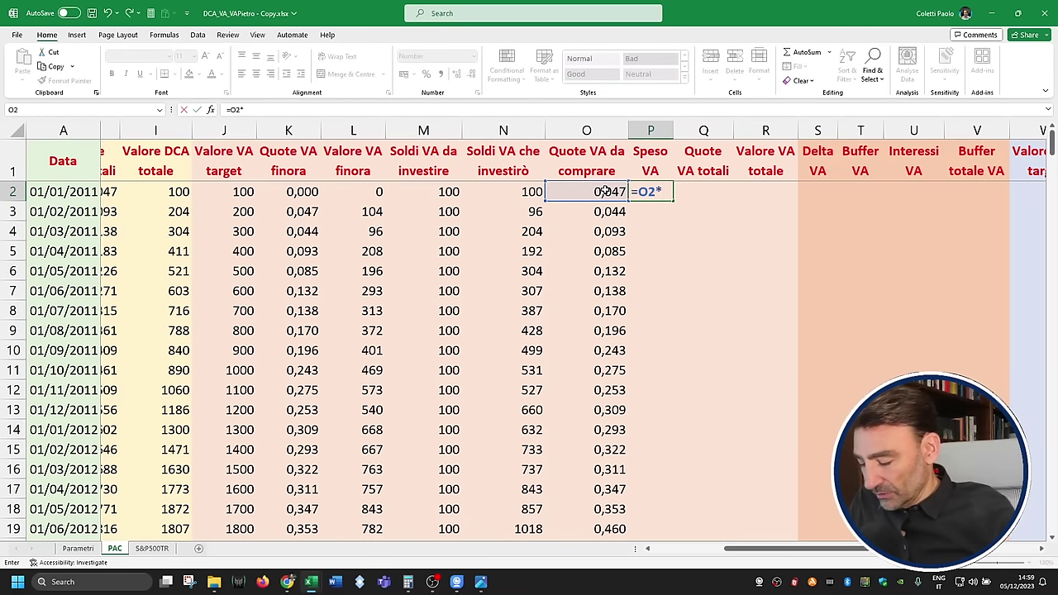
type("$B2")
key("ctrl+Return")
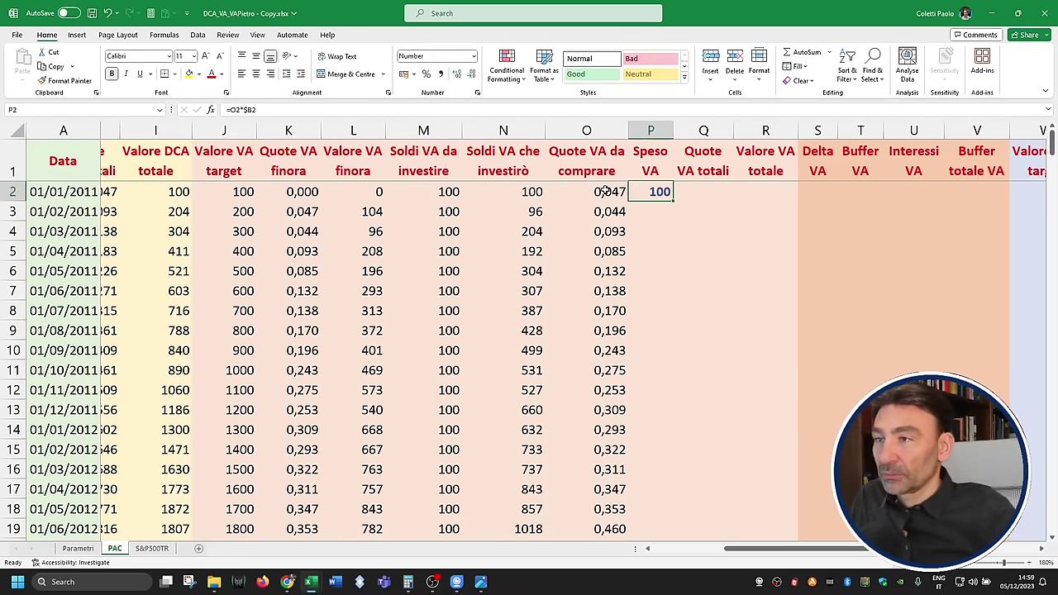
double_click(672, 201)
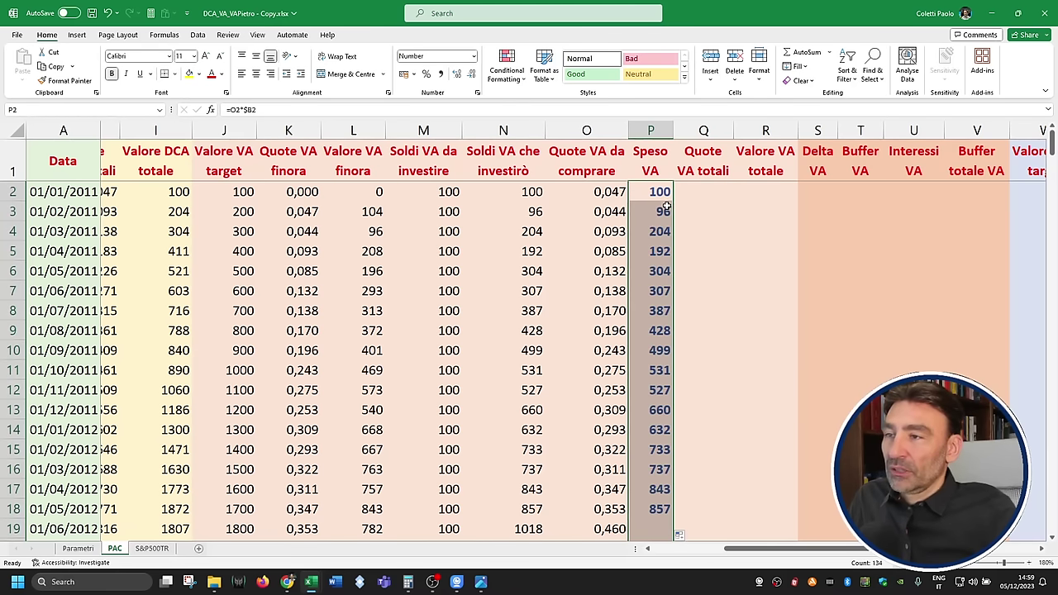
left_click(659, 209)
left_click(659, 188)
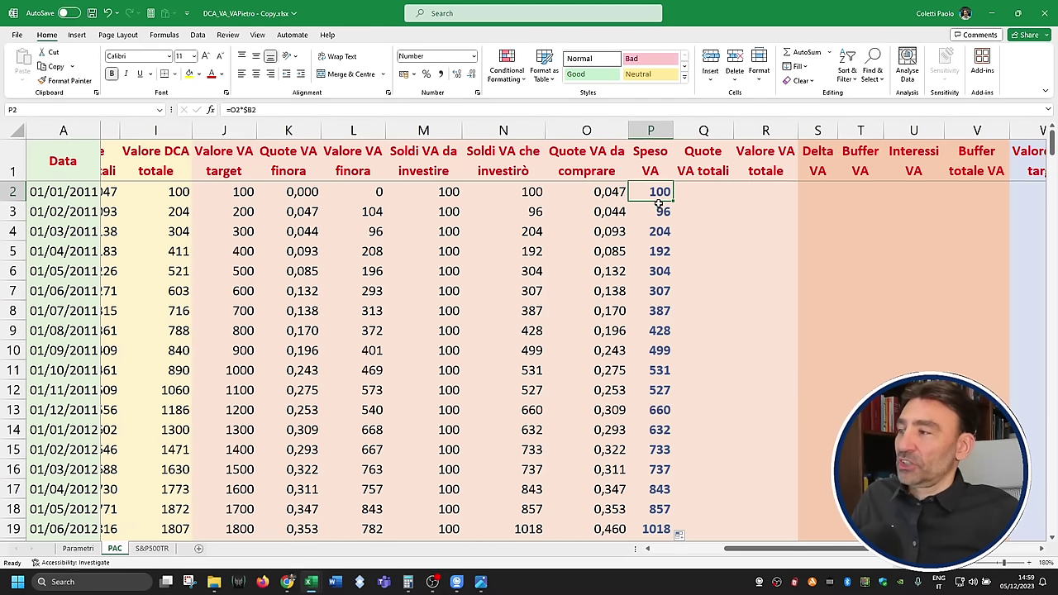
left_click(658, 211)
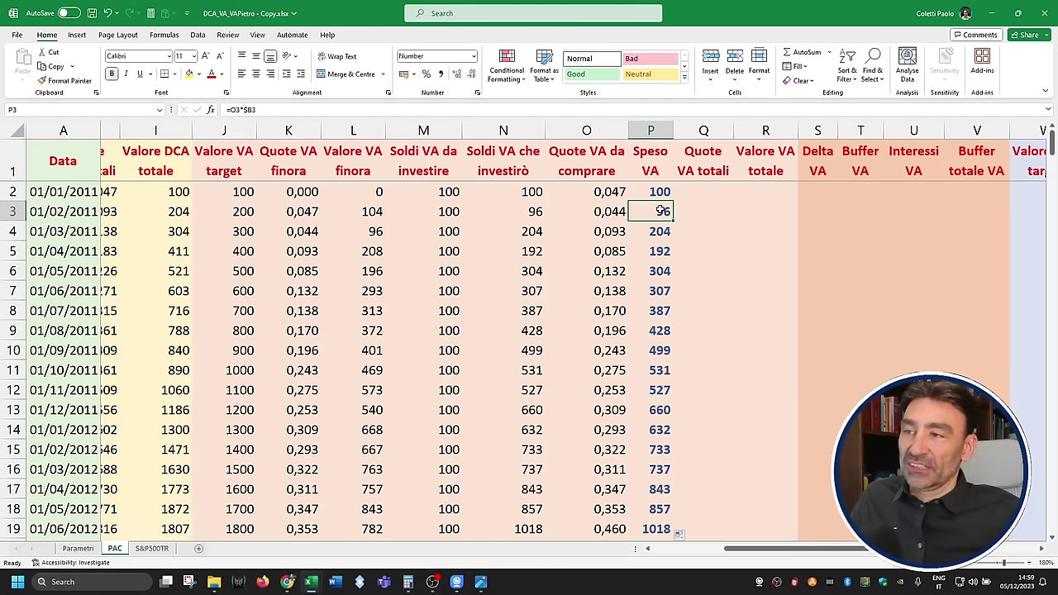
Step: Enter =K2+O2 in Q2 and fill it down the Quote VA totali column
left_click(289, 236)
left_click(698, 193)
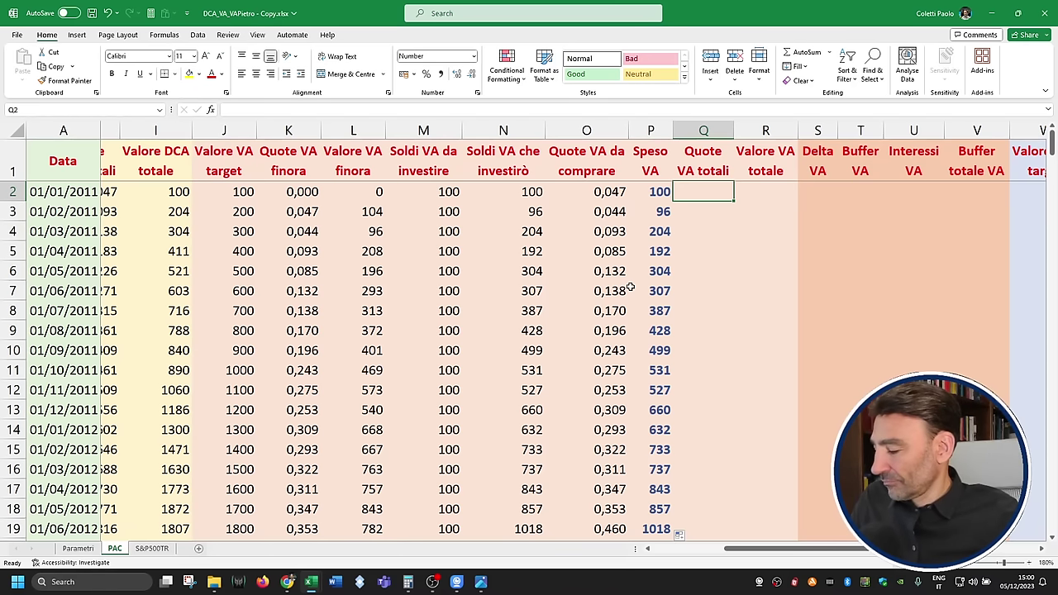
type("=")
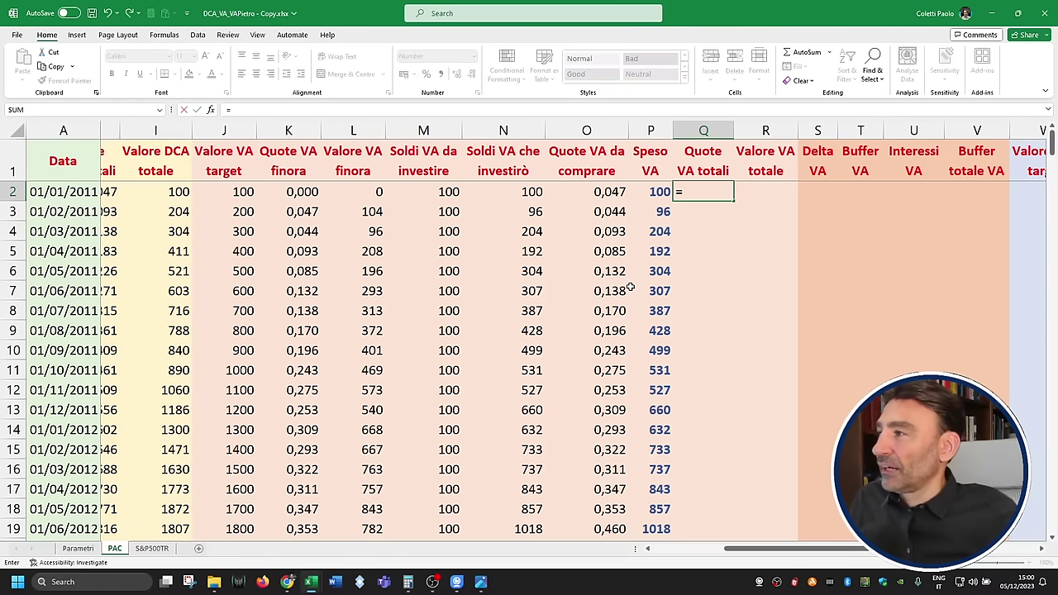
left_click(296, 193)
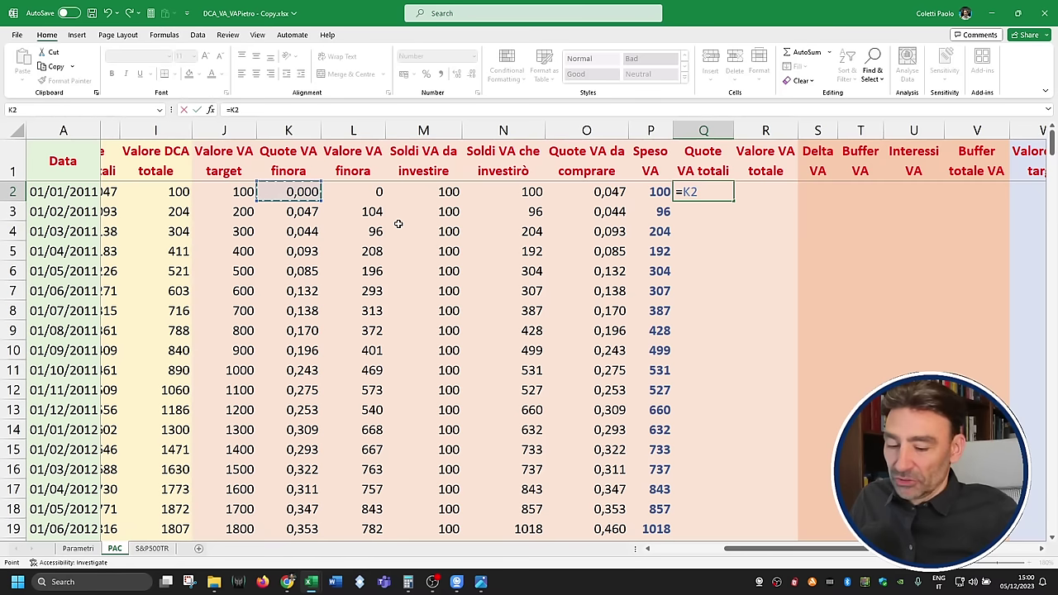
type("+")
left_click(603, 191)
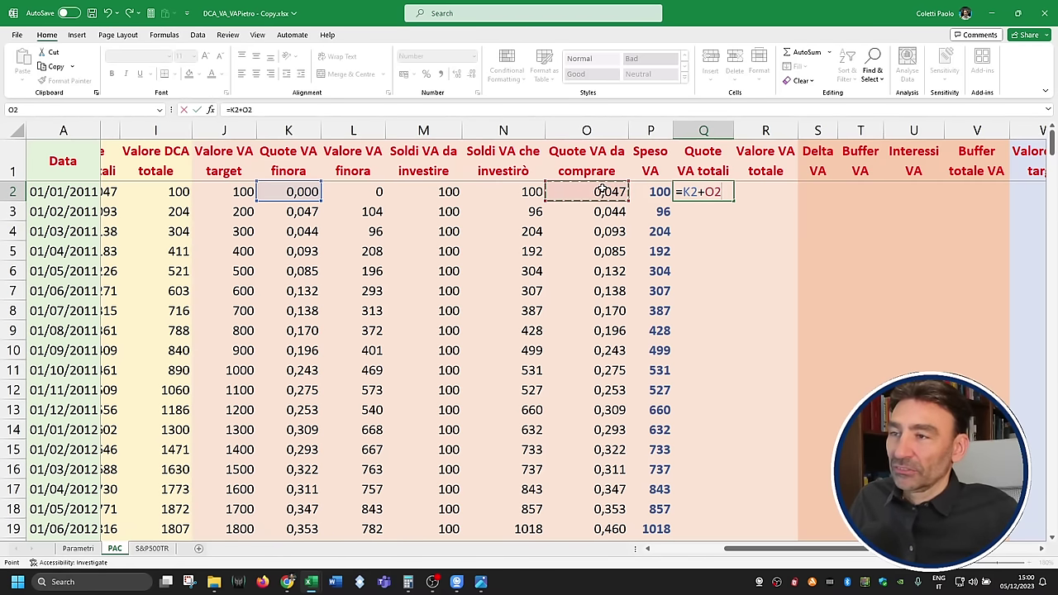
key("ctrl+Return")
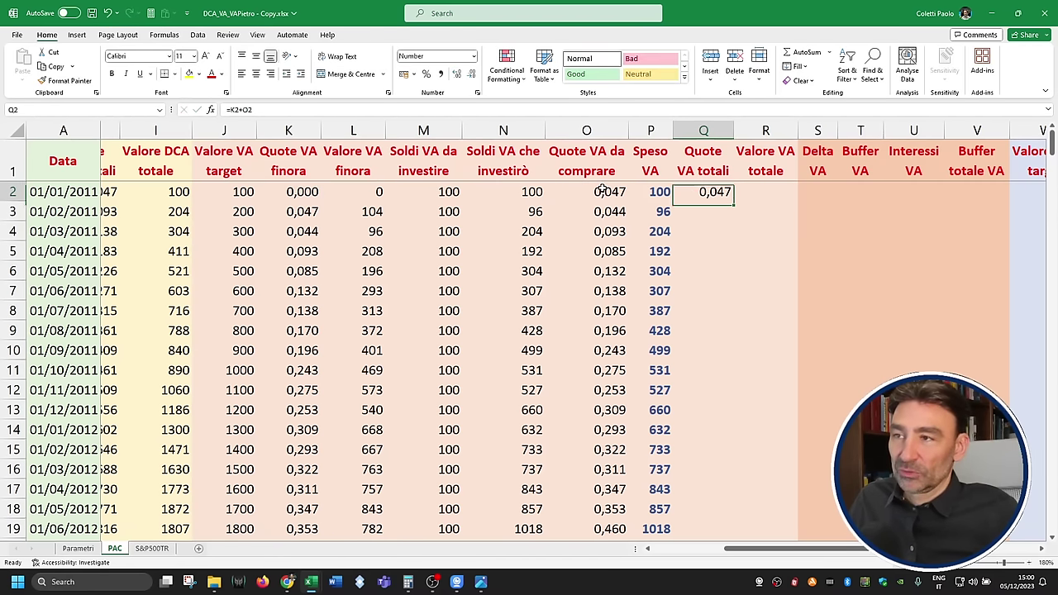
double_click(734, 201)
Step: Enter =Q2*$B2 in R2 and fill it down the Valore VA totale column
left_click(766, 188)
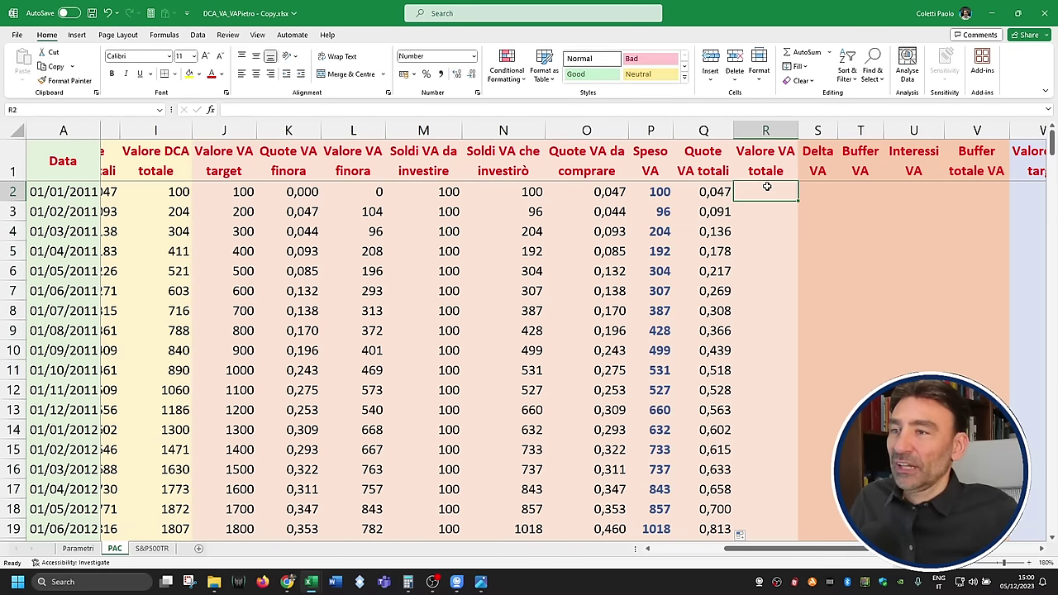
type("=")
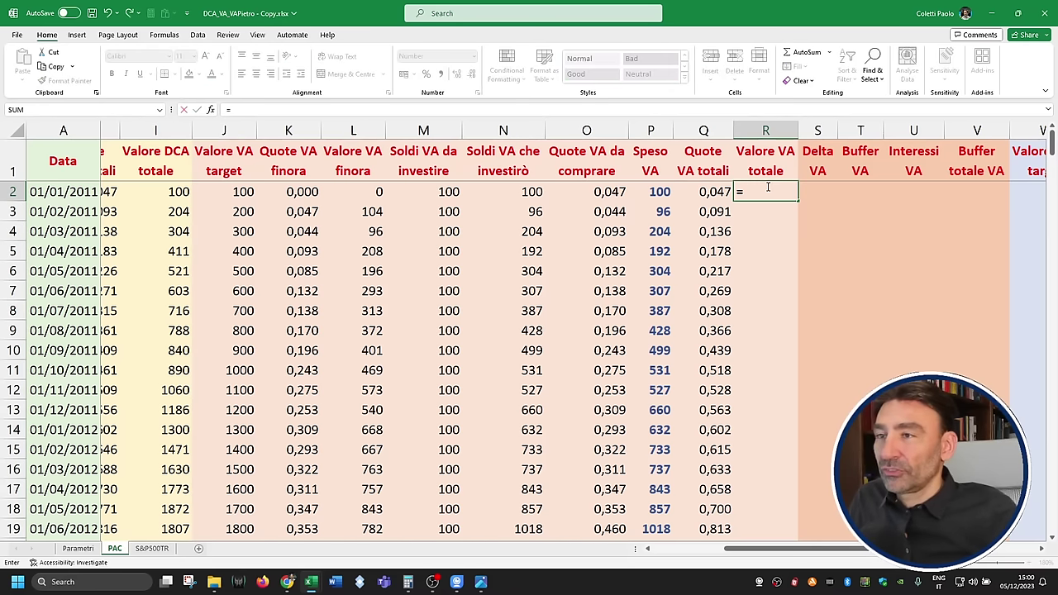
left_click(713, 192)
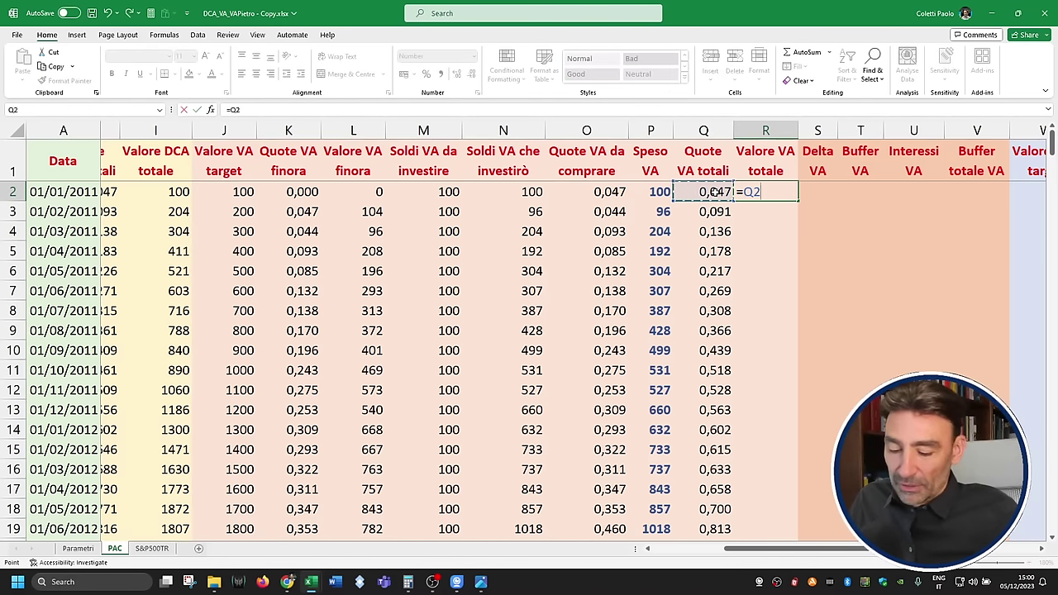
type("*")
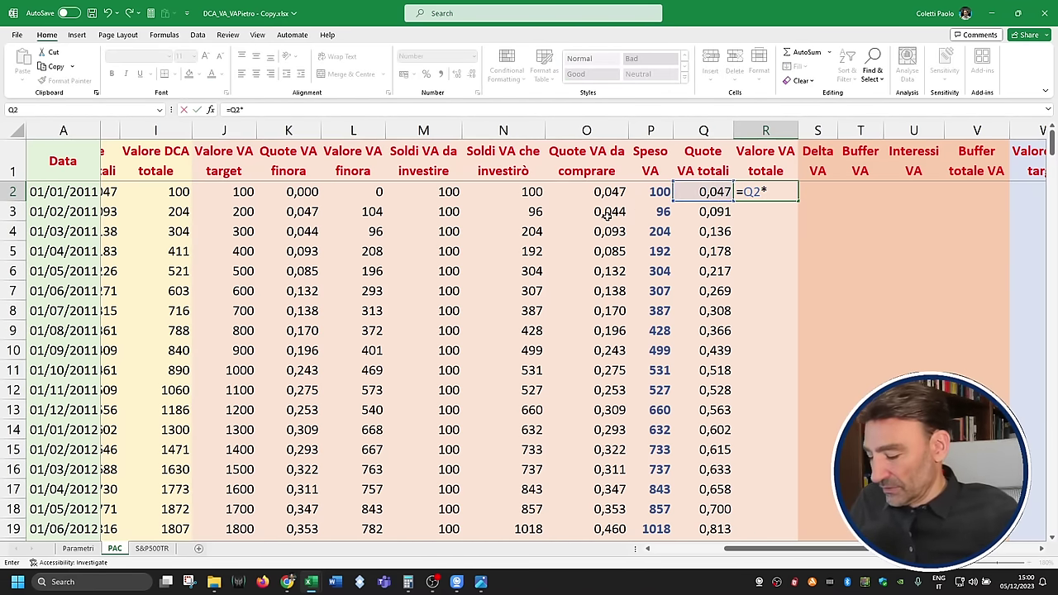
type("$B2")
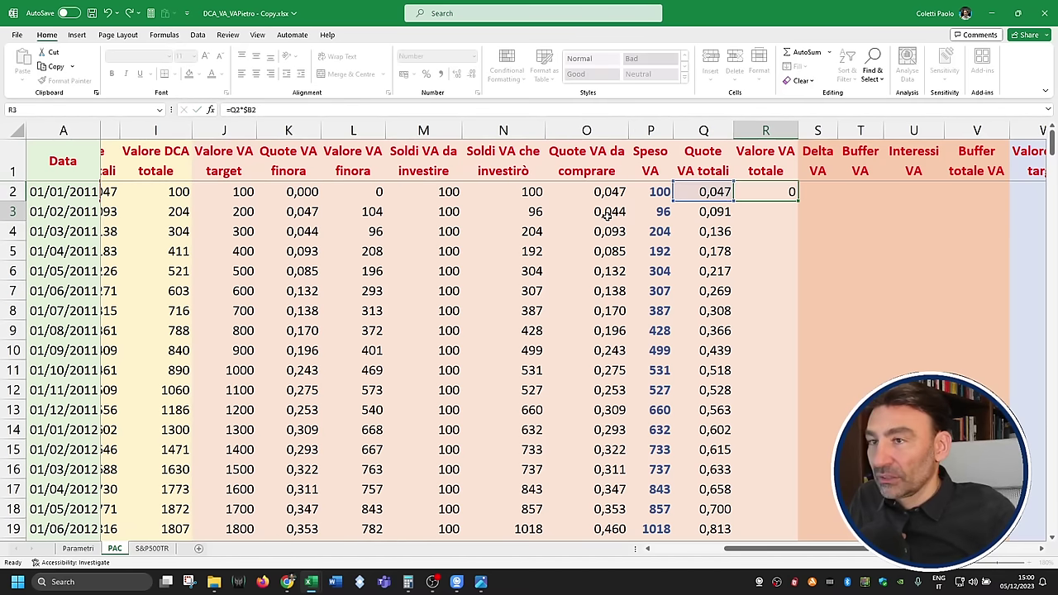
key("ctrl+Return")
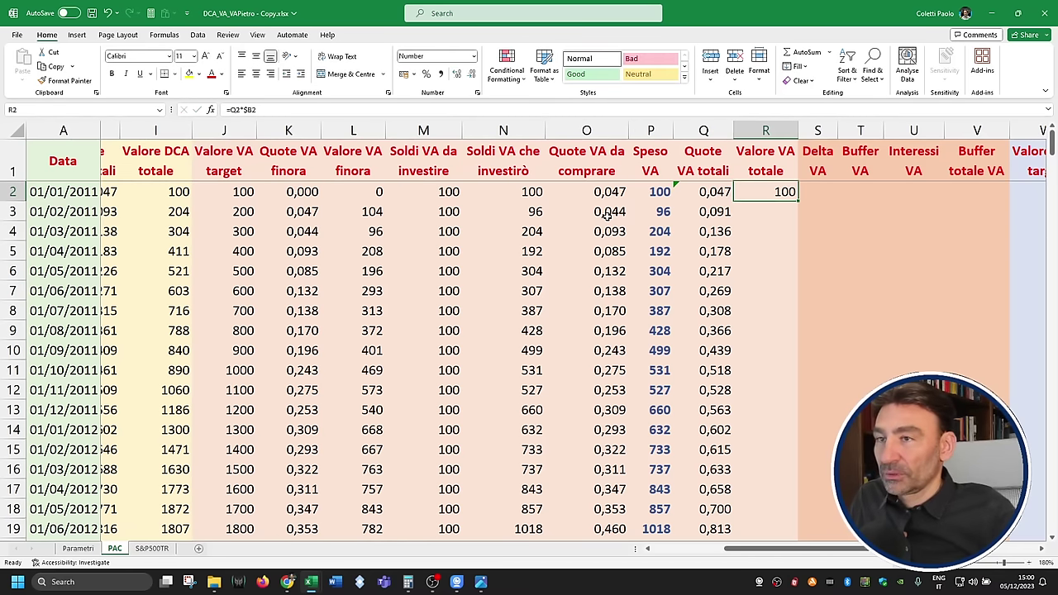
double_click(799, 201)
left_click(783, 194)
Step: Check the formula in Q2 of the Quote VA totali column and save the workbook
left_click(711, 195)
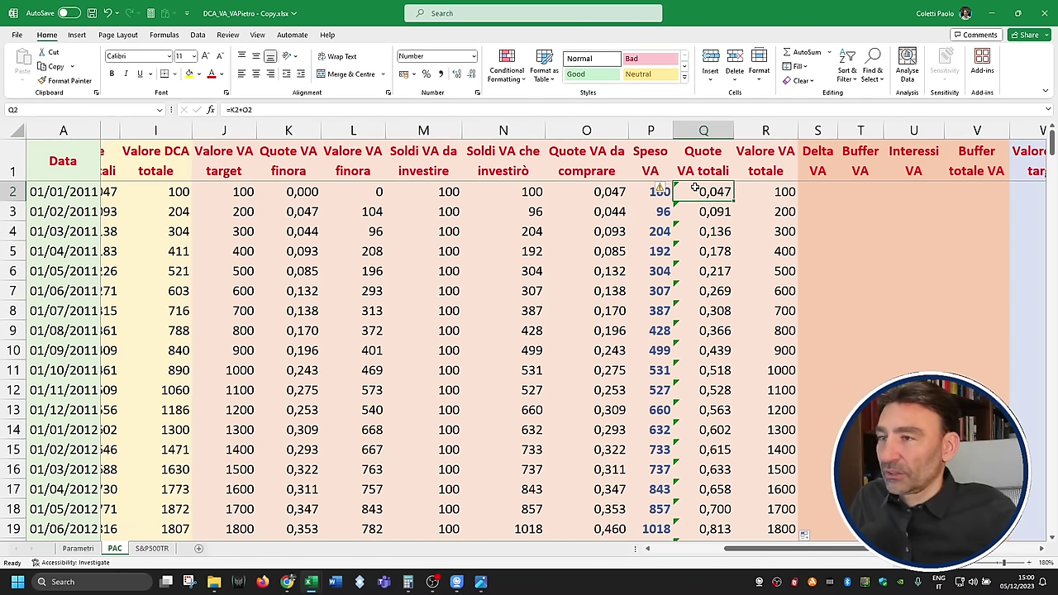
left_click(711, 134)
left_click(696, 193)
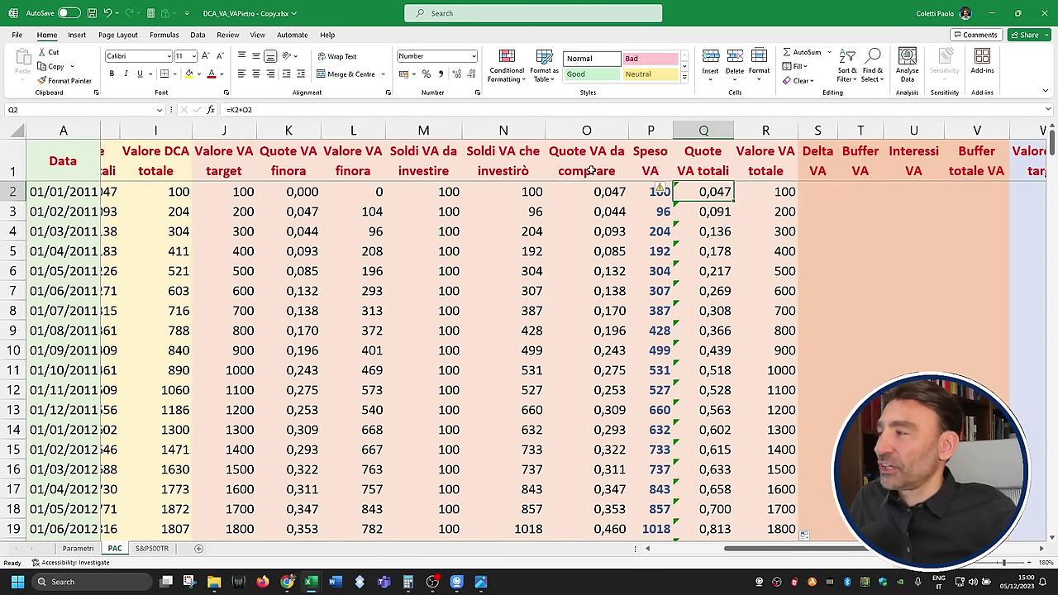
left_click(91, 13)
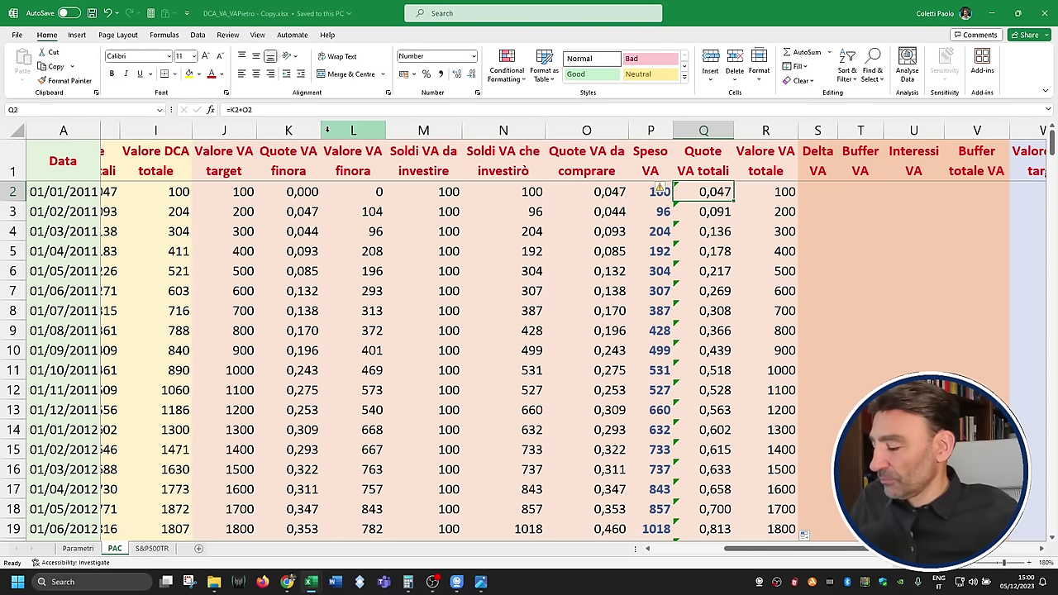
Step: Change the K3 formula to =IF(ISNUMBER(Q2);Q2;0) and fill it down the Quote VA finora column and up into K2
left_click(294, 211)
left_click(306, 191)
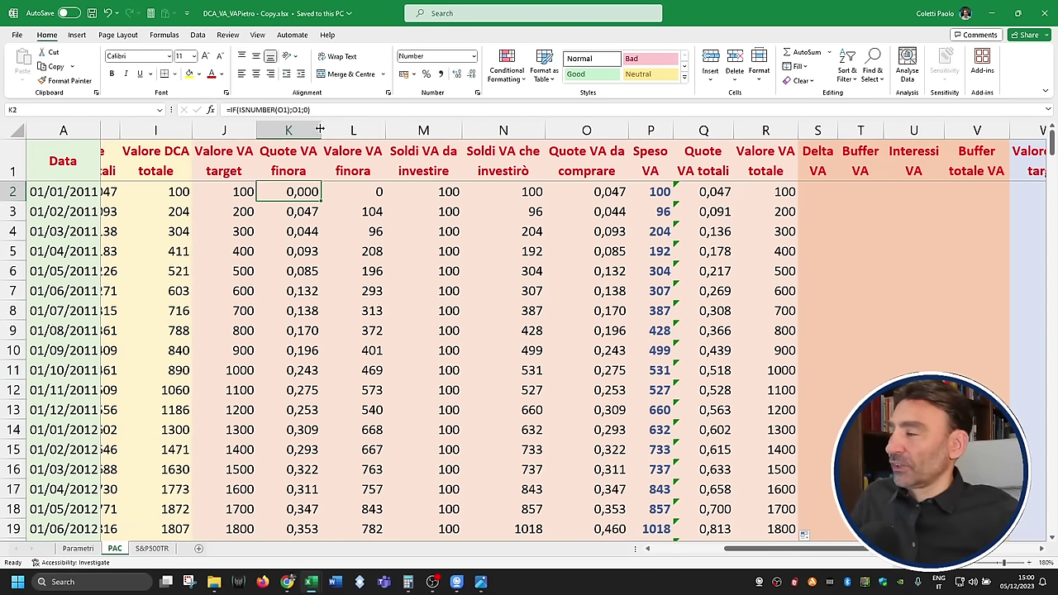
left_click(300, 214)
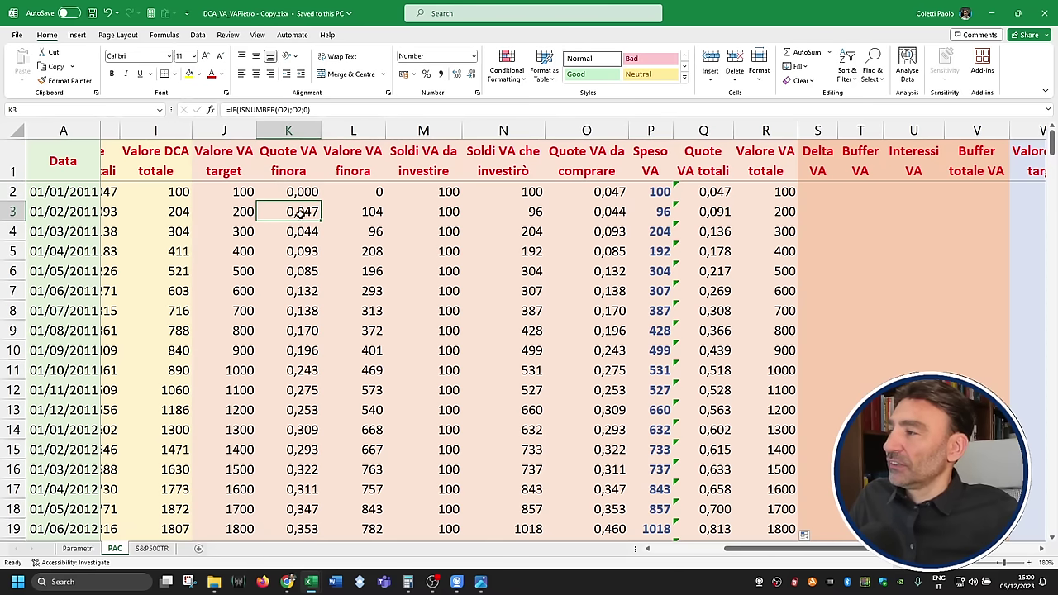
left_click(286, 110)
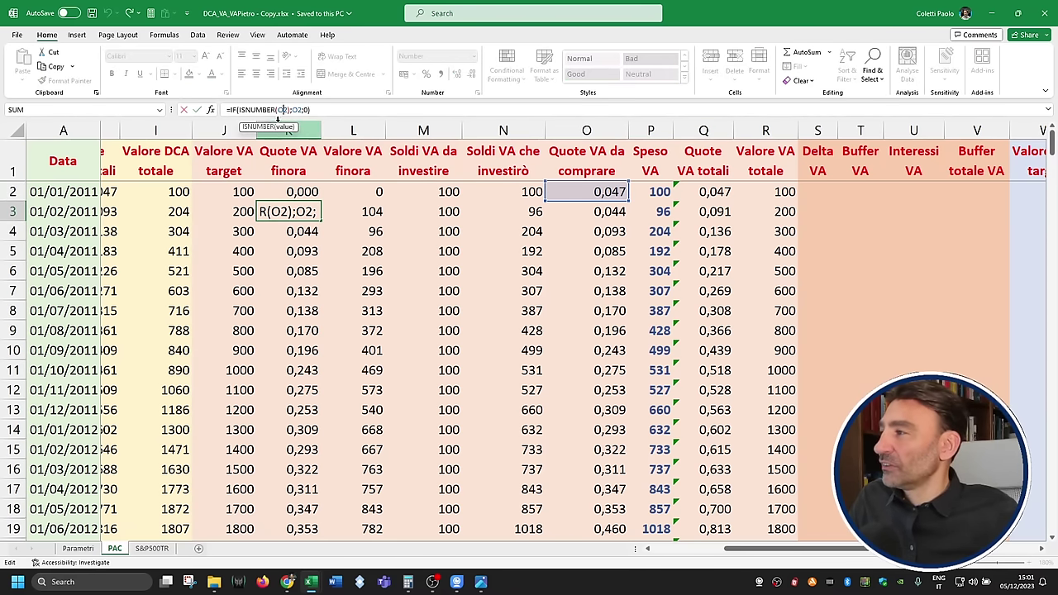
type("Q")
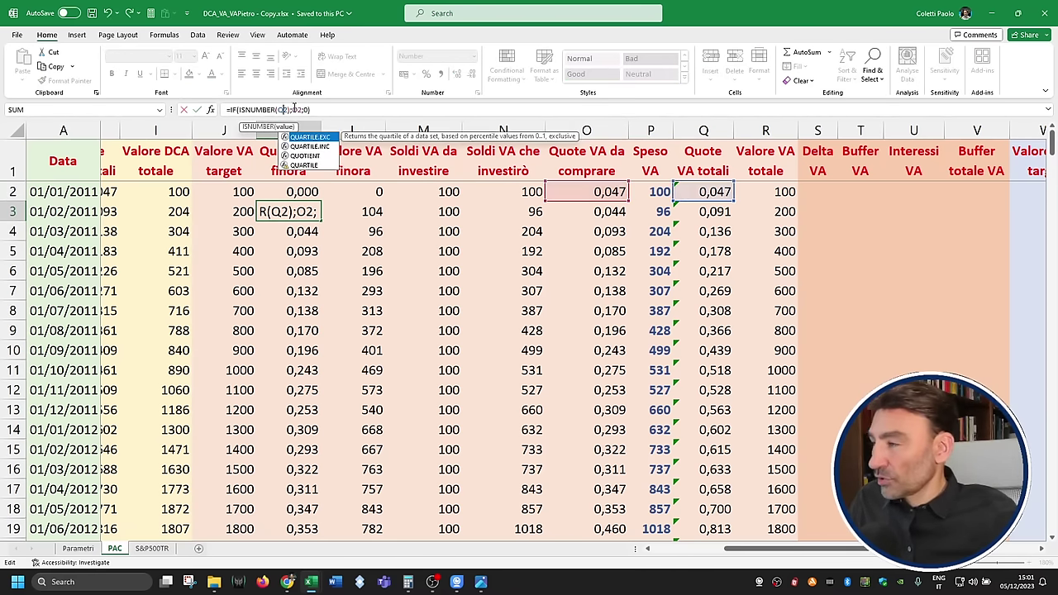
left_click_drag(292, 110, 296, 110)
type("Q")
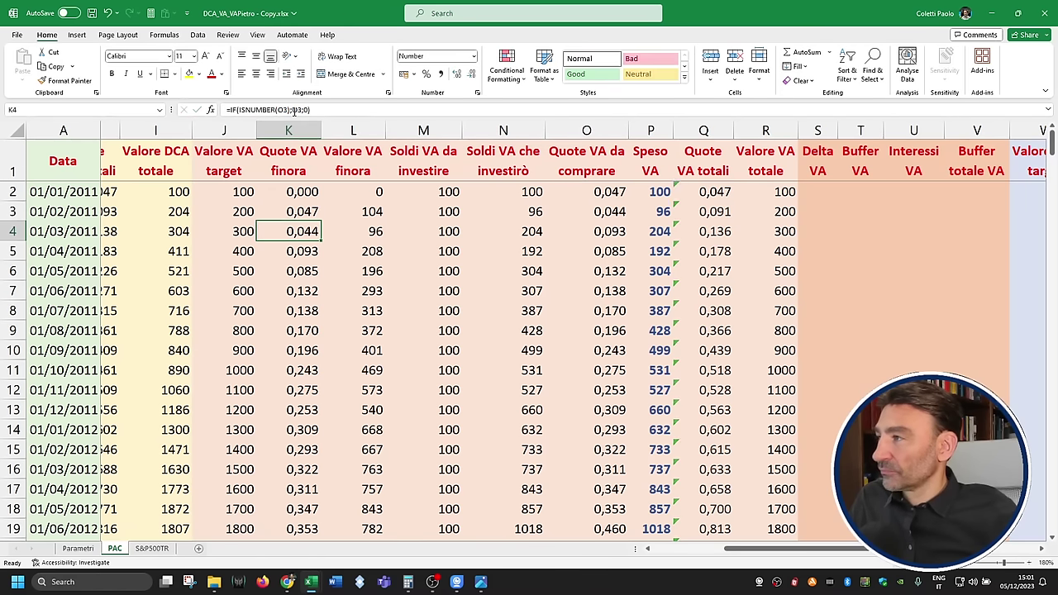
key("Return")
left_click_drag(323, 221, 322, 533)
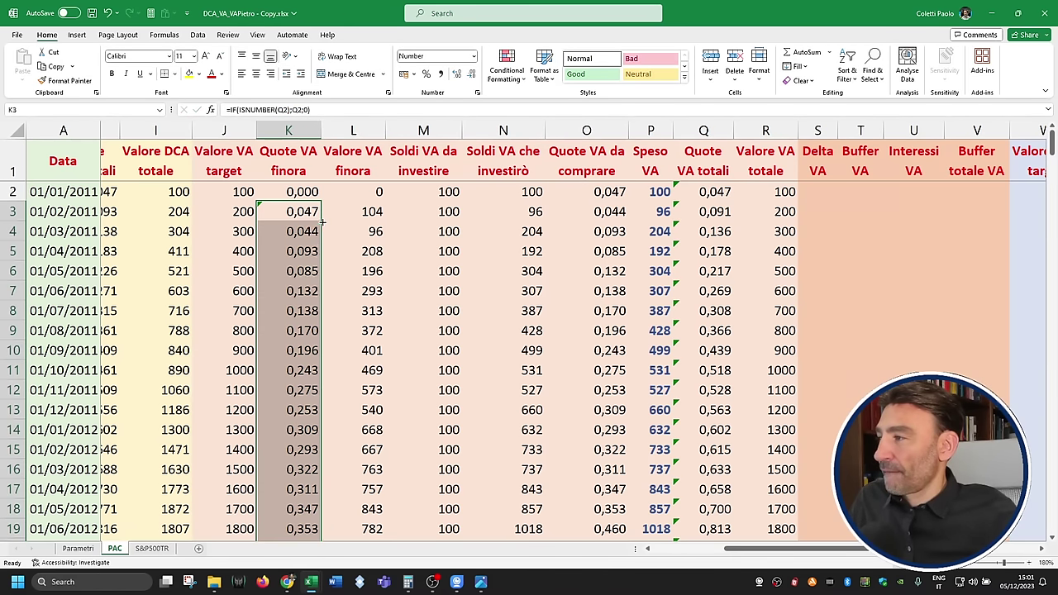
left_click(297, 212)
mouse_move(323, 221)
left_mouse_down()
mouse_move(317, 188)
mouse_move(314, 208)
left_mouse_up()
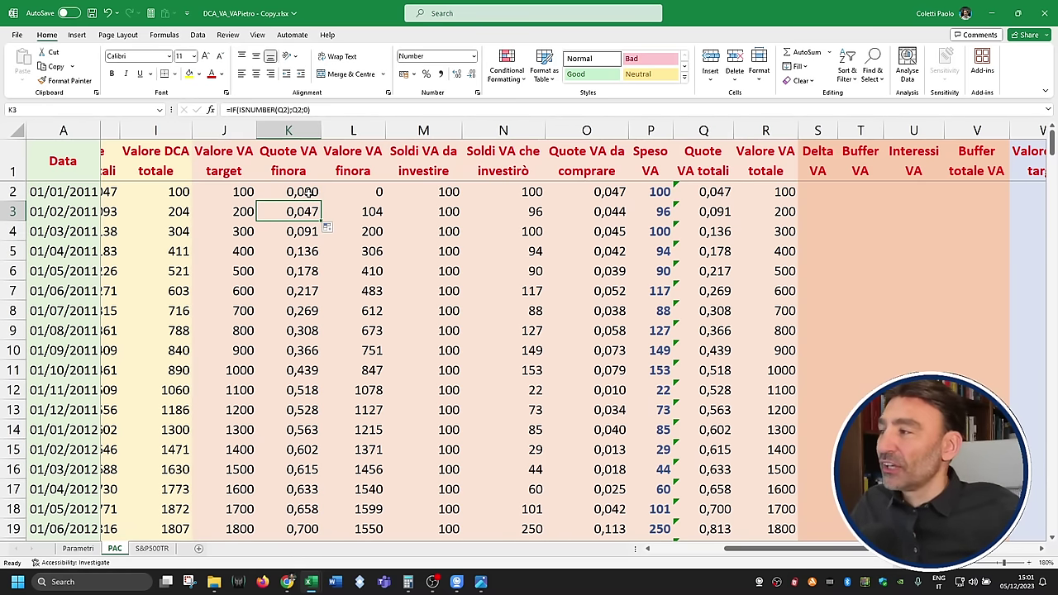
left_click(307, 192)
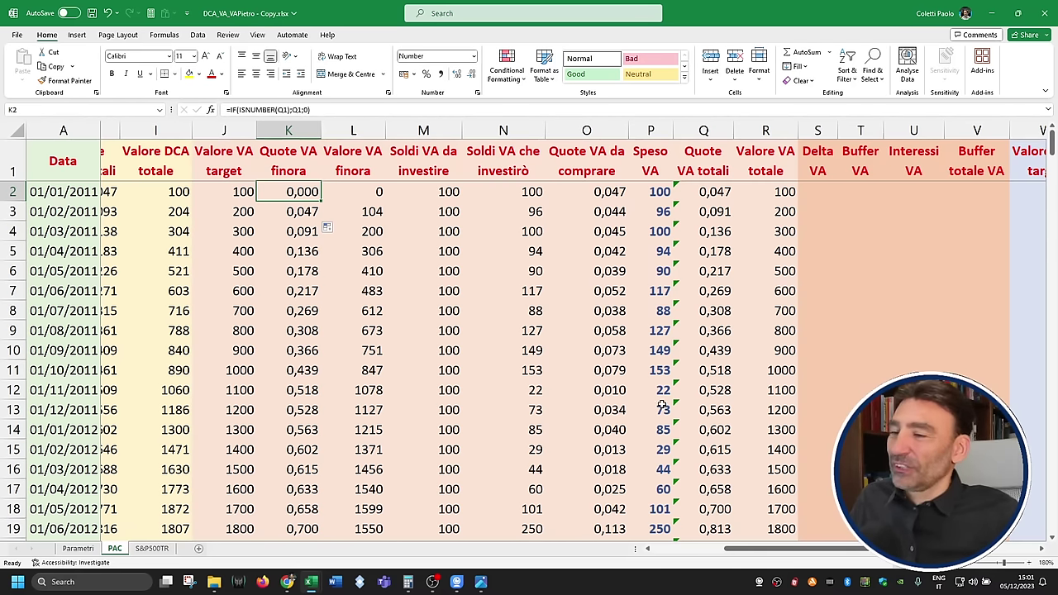
Step: Examine the monthly amounts and formulas in the first rows of the Speso VA column
left_click_drag(744, 549, 733, 549)
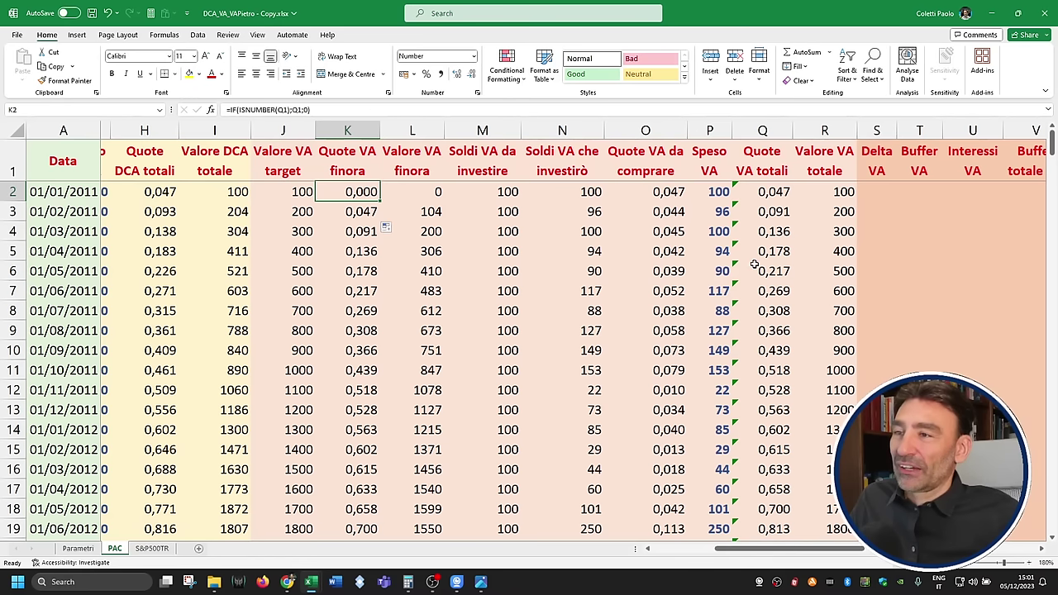
left_click_drag(713, 192, 721, 402)
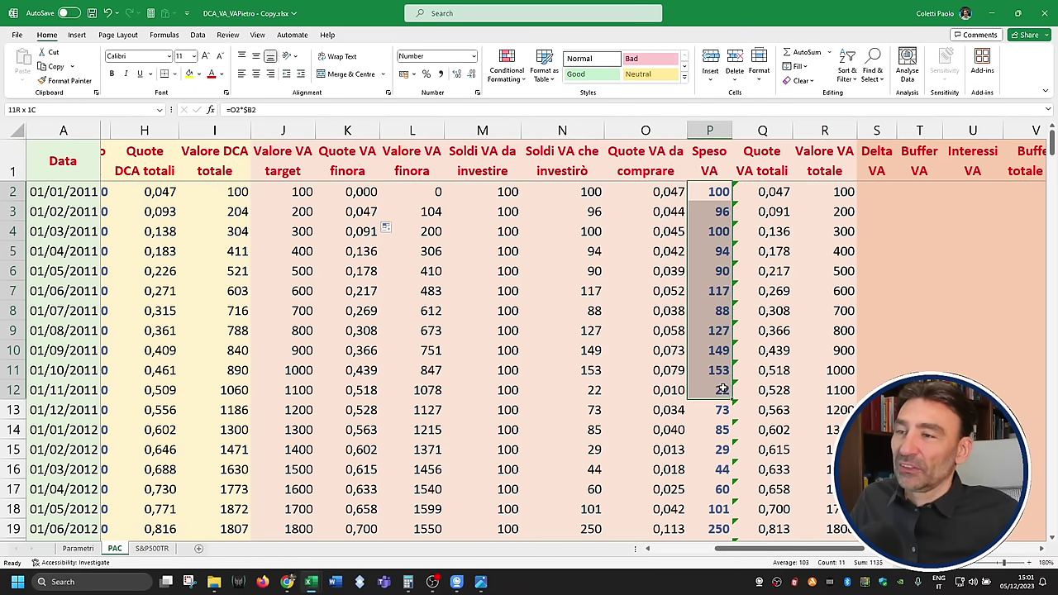
left_click(724, 192)
left_click(722, 232)
left_click(721, 211)
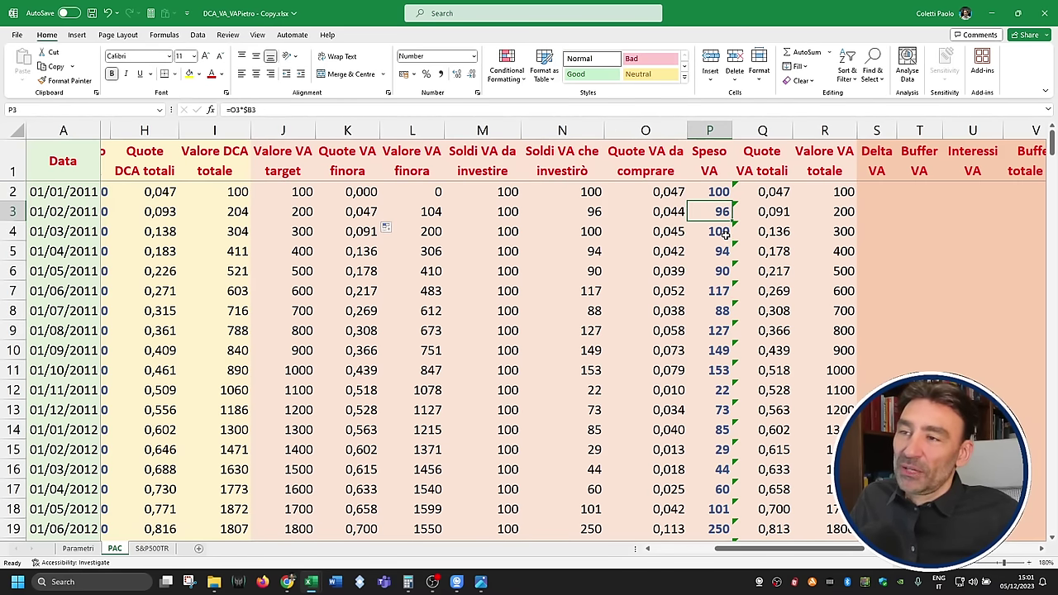
left_click(722, 233)
left_click(725, 251)
left_click(725, 270)
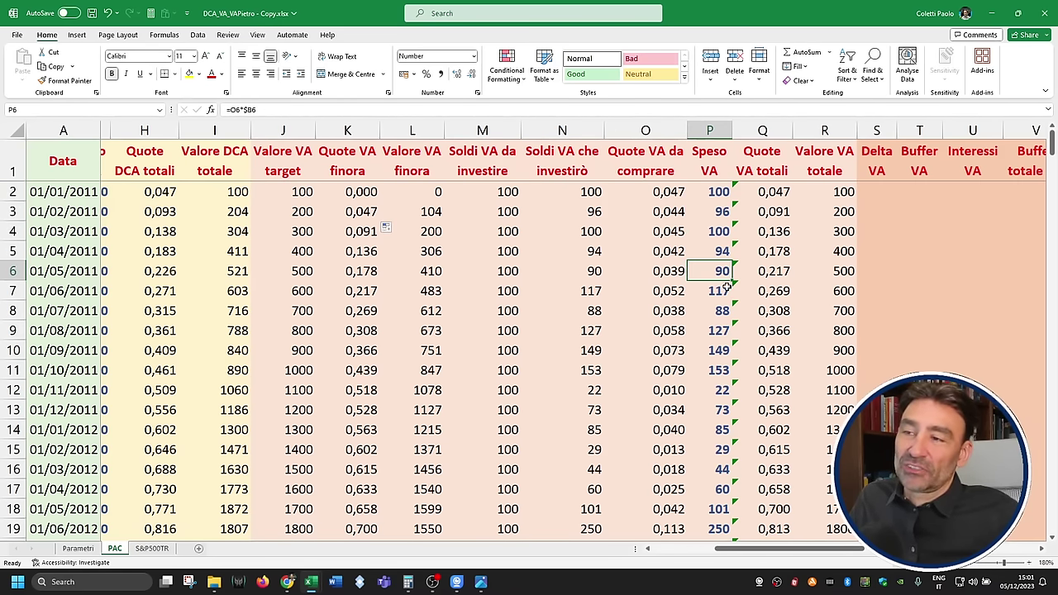
left_click(724, 290)
left_click_drag(743, 548, 631, 559)
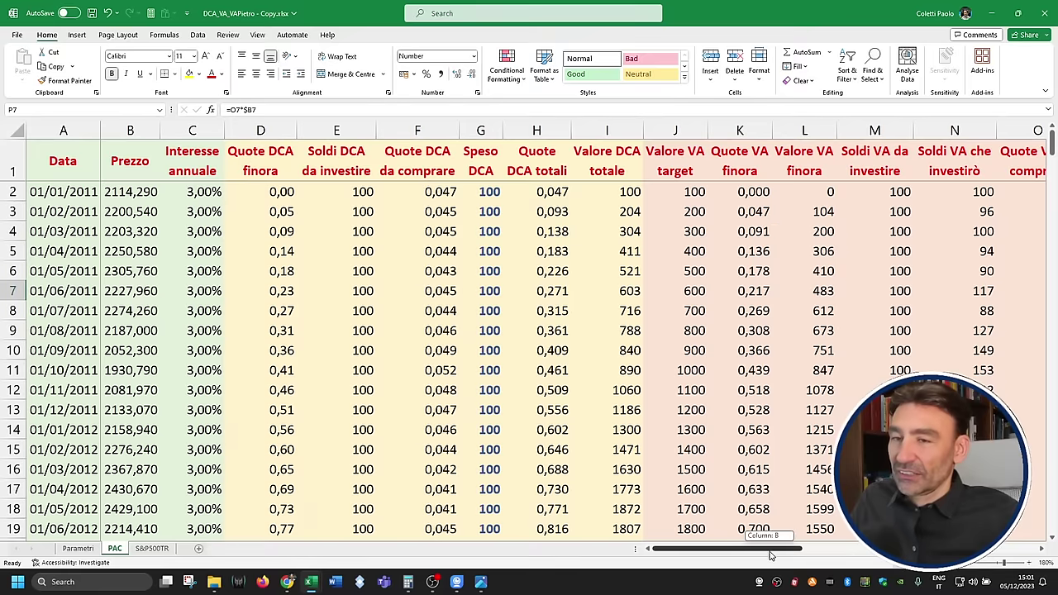
Step: Examine the Speso VA amounts down to the 01/07/2012 row and the formula in P20
left_click_drag(764, 548, 852, 548)
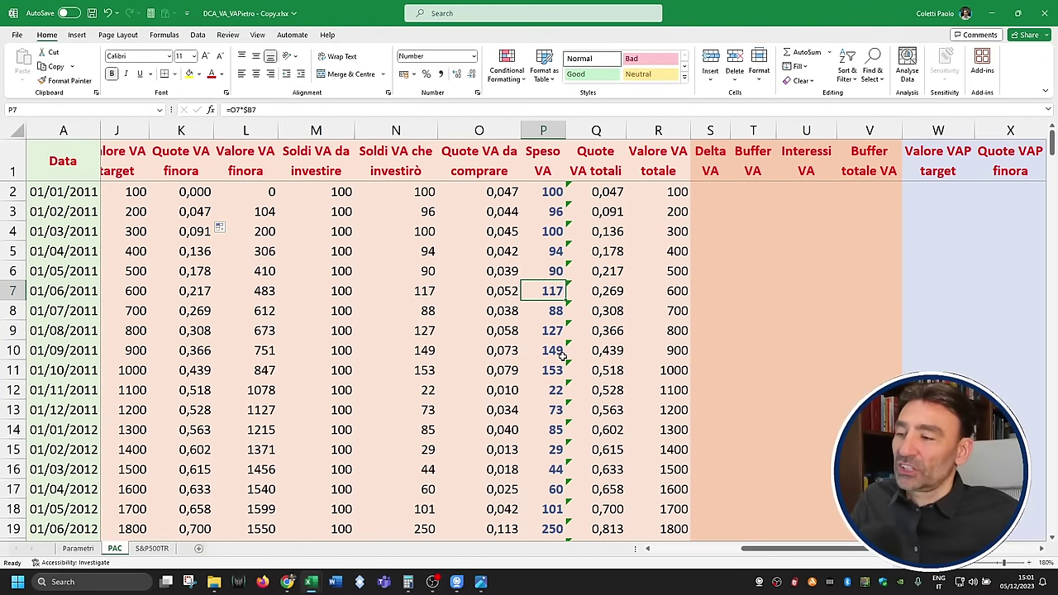
scroll(562, 351, "down", 3)
left_click(552, 192)
left_click(552, 232)
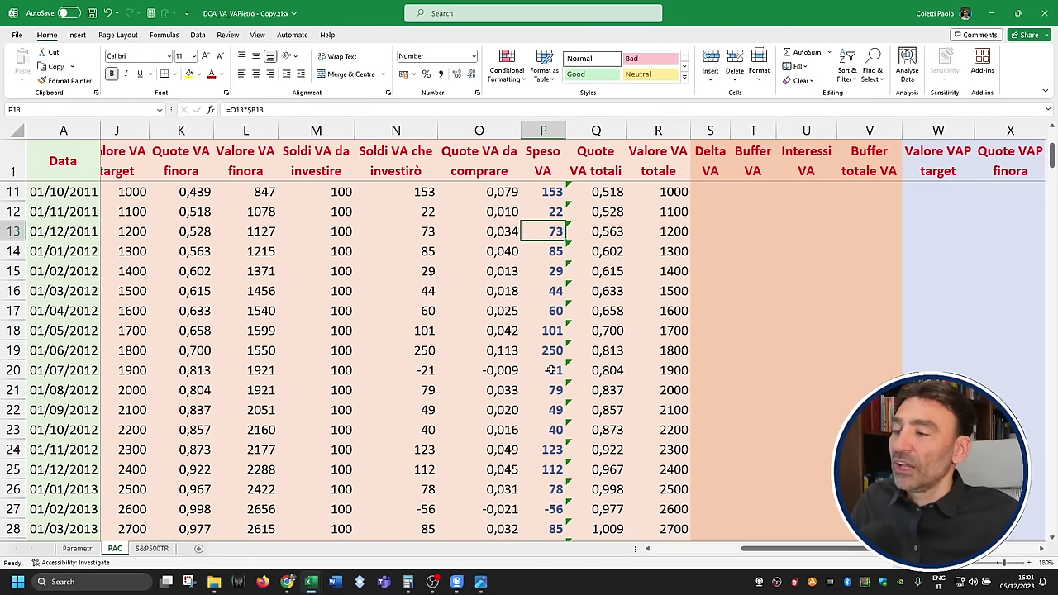
left_click(551, 370)
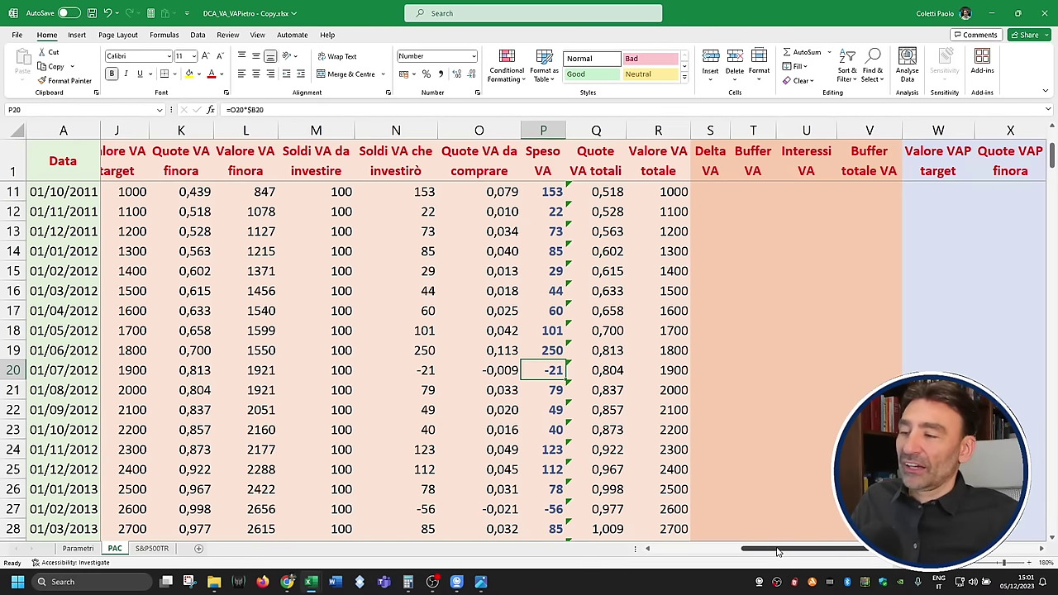
Step: Compare the Valore VA target, Valore VA finora and Speso VA cells in row 20, then review Speso VA in the surrounding months
left_click_drag(776, 552, 732, 557)
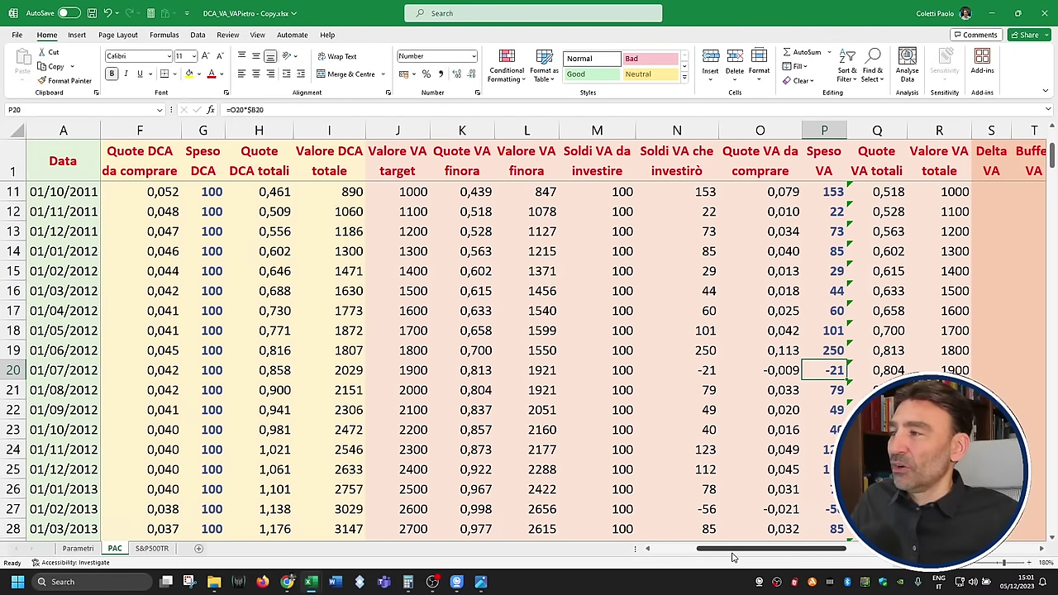
left_click(416, 373)
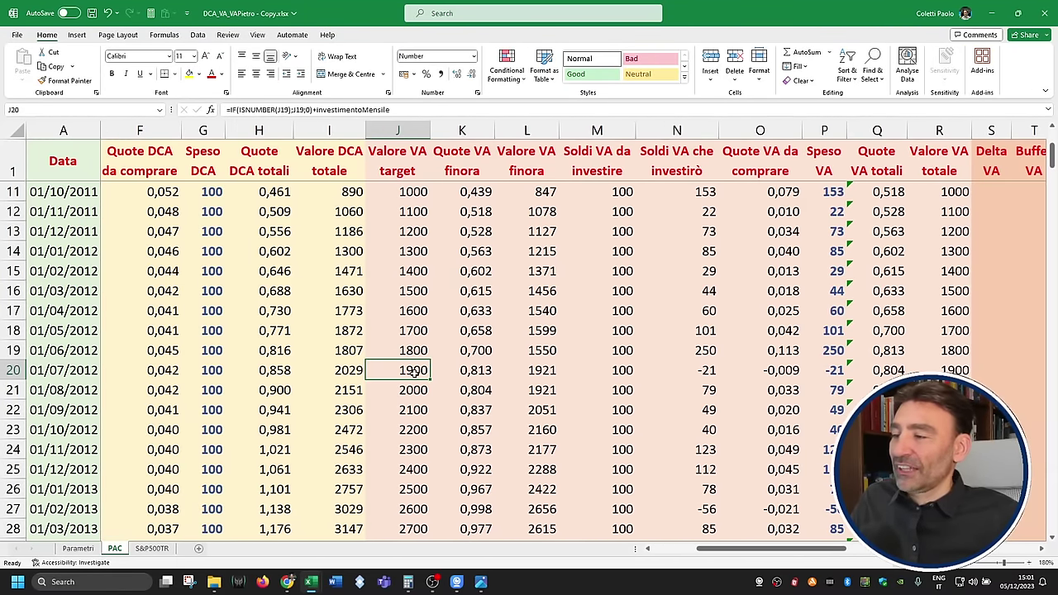
left_click(538, 349)
left_click(543, 369)
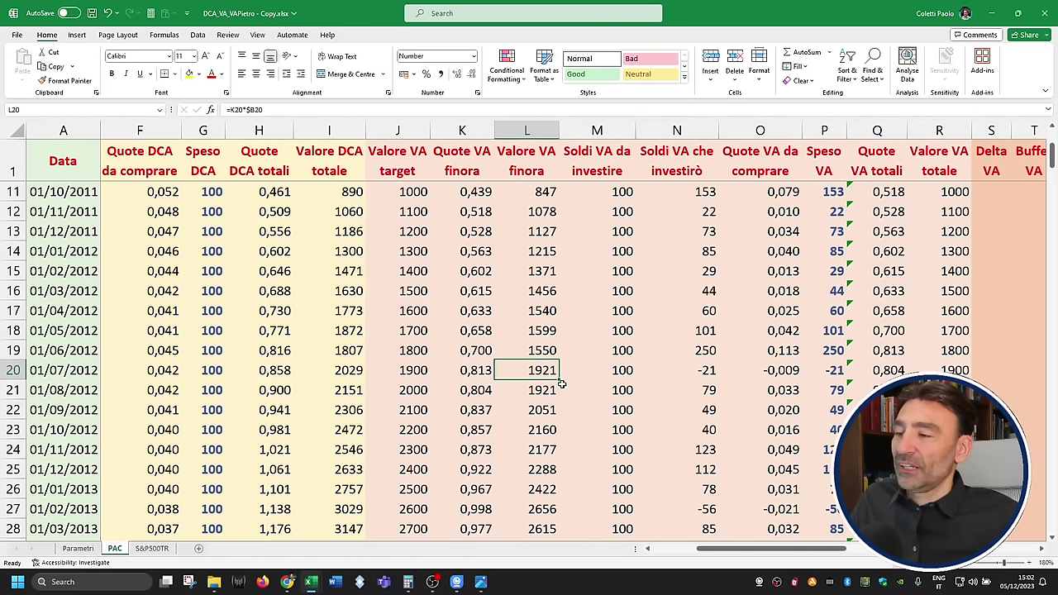
left_click(822, 374)
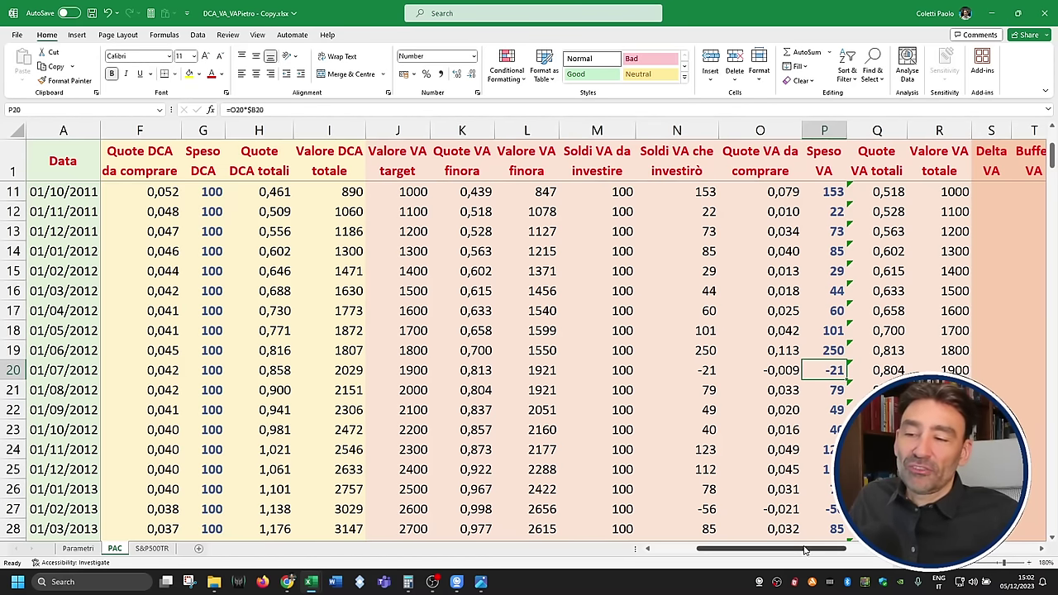
left_click_drag(807, 552, 831, 553)
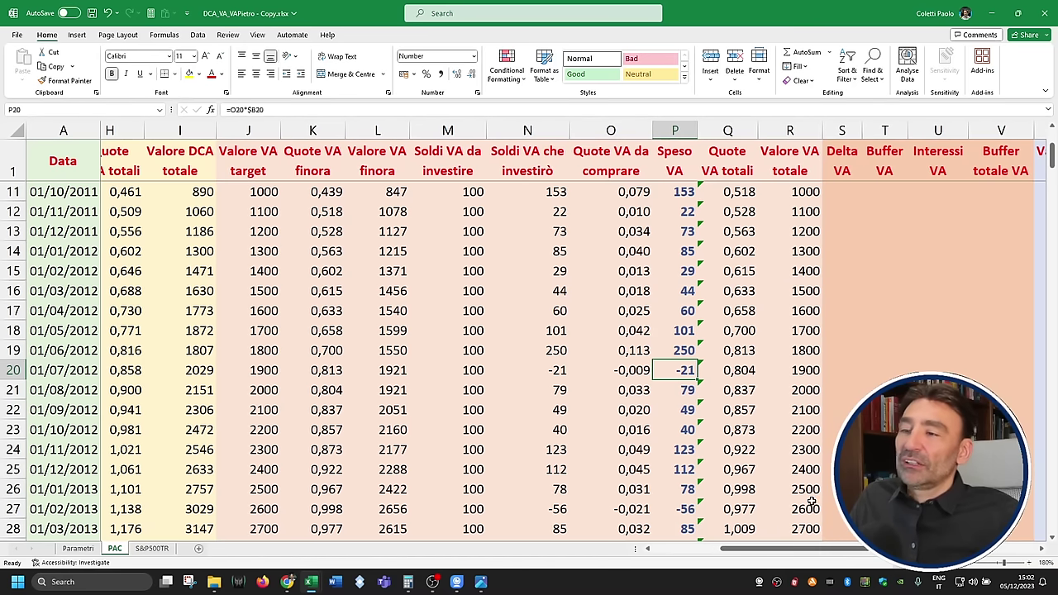
left_click(676, 353)
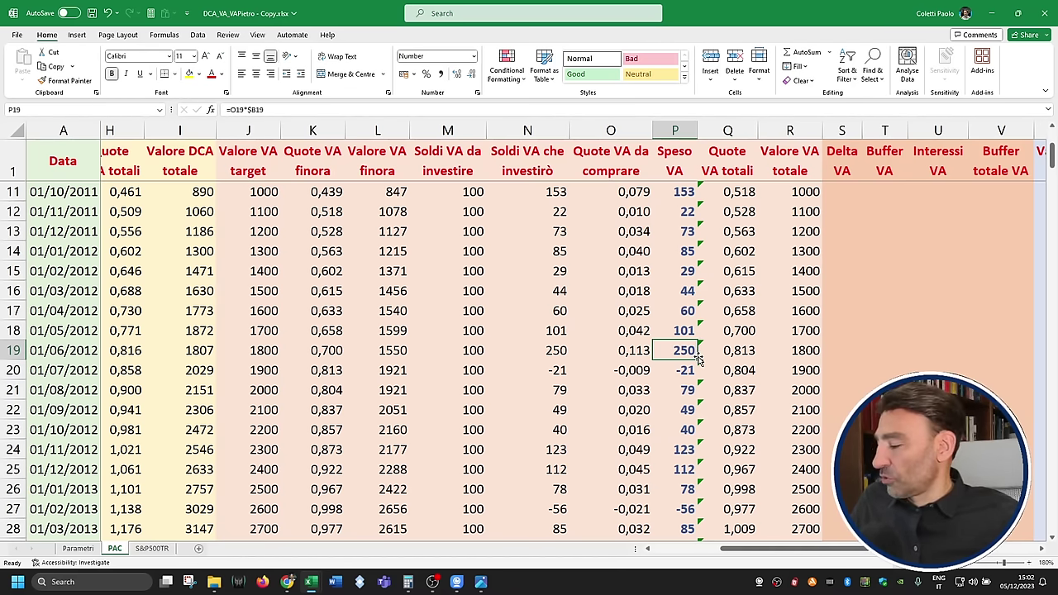
scroll(701, 343, "down", 1)
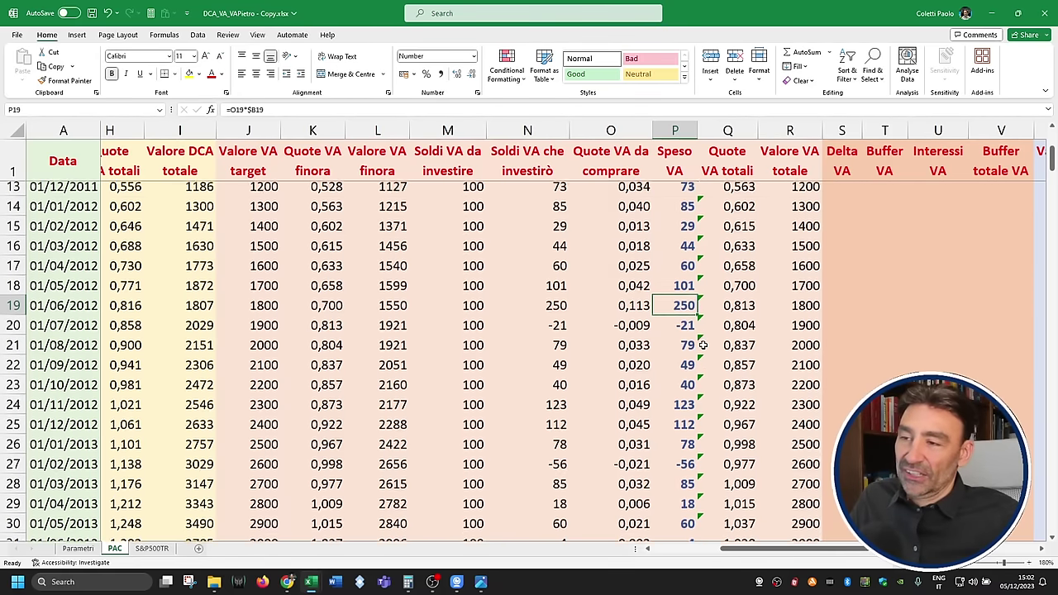
scroll(701, 327, "up", 2)
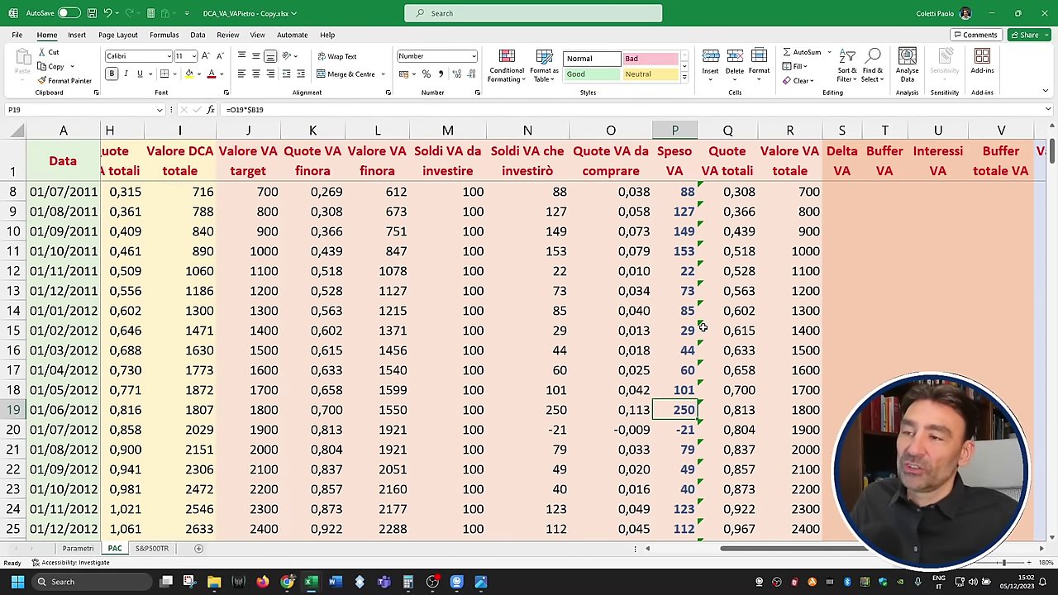
Step: Enter =M8-P8 in S8 and fill it down the Delta VA column
left_click(849, 189)
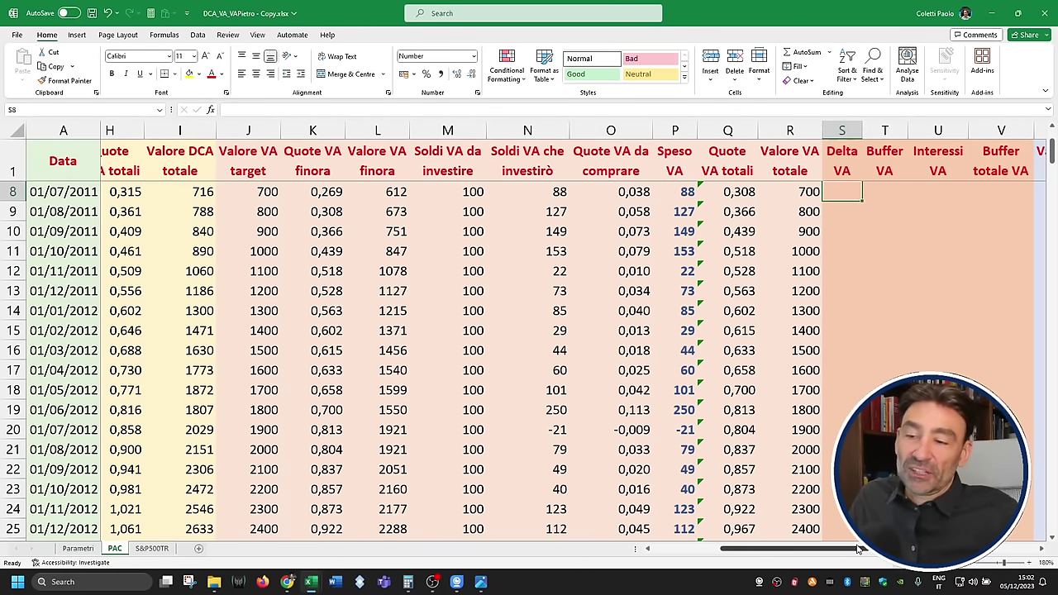
left_click_drag(859, 549, 899, 549)
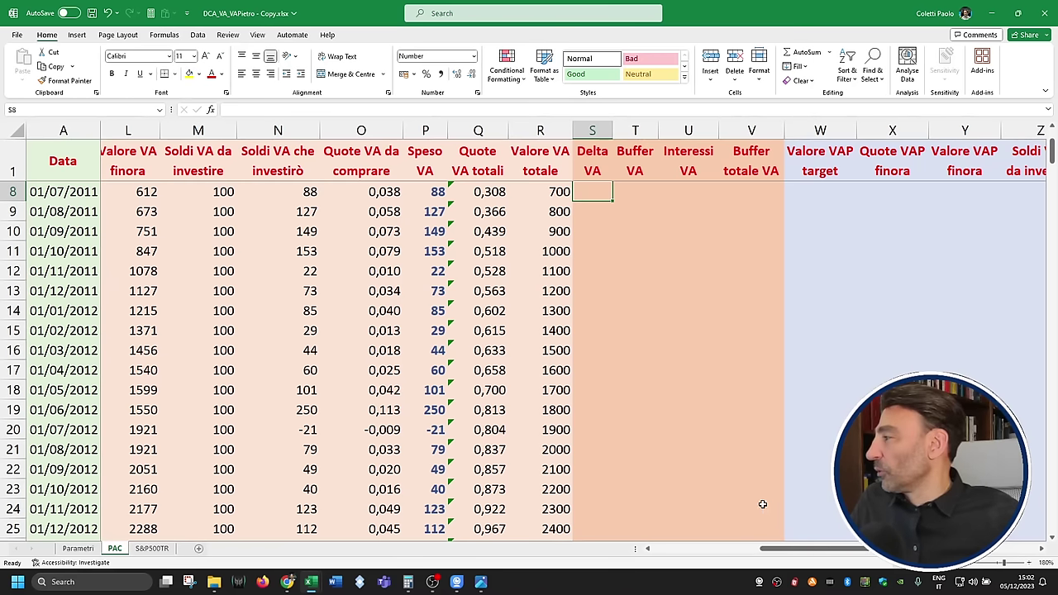
type("=")
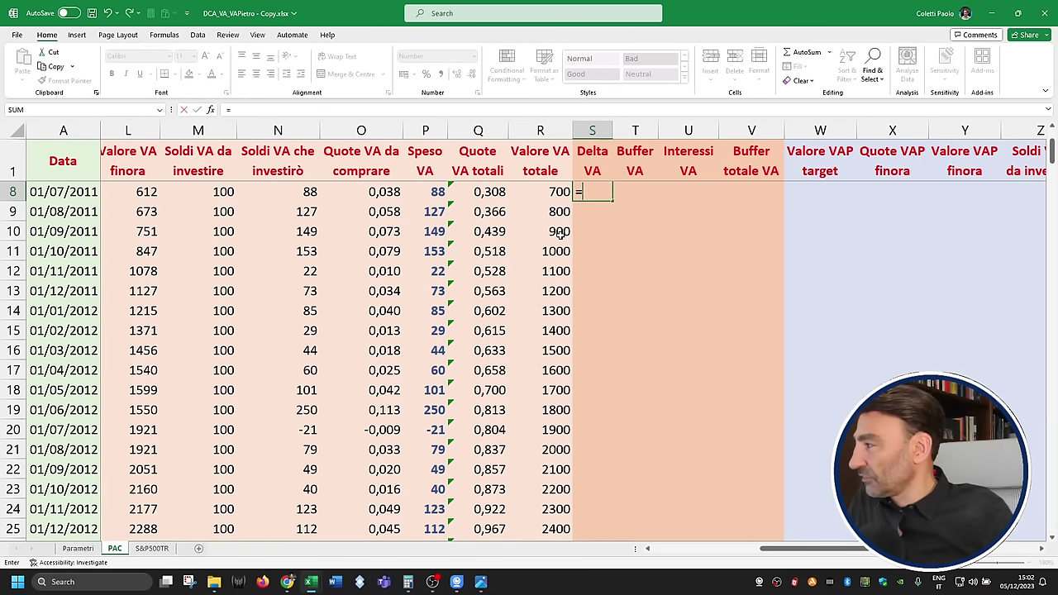
left_click(230, 191)
type("-")
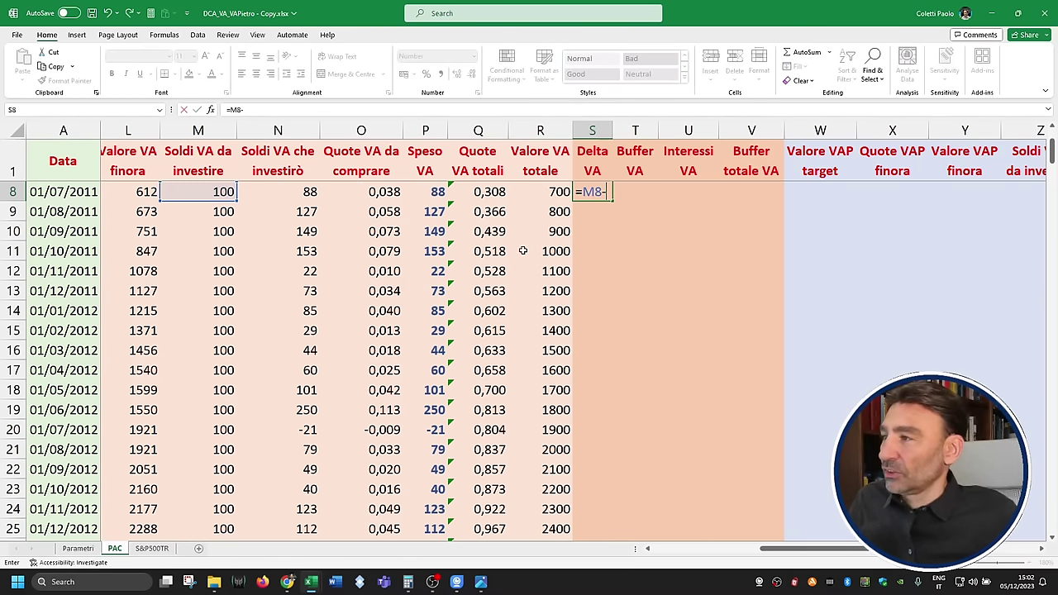
left_click(423, 188)
key("Return")
key("Up")
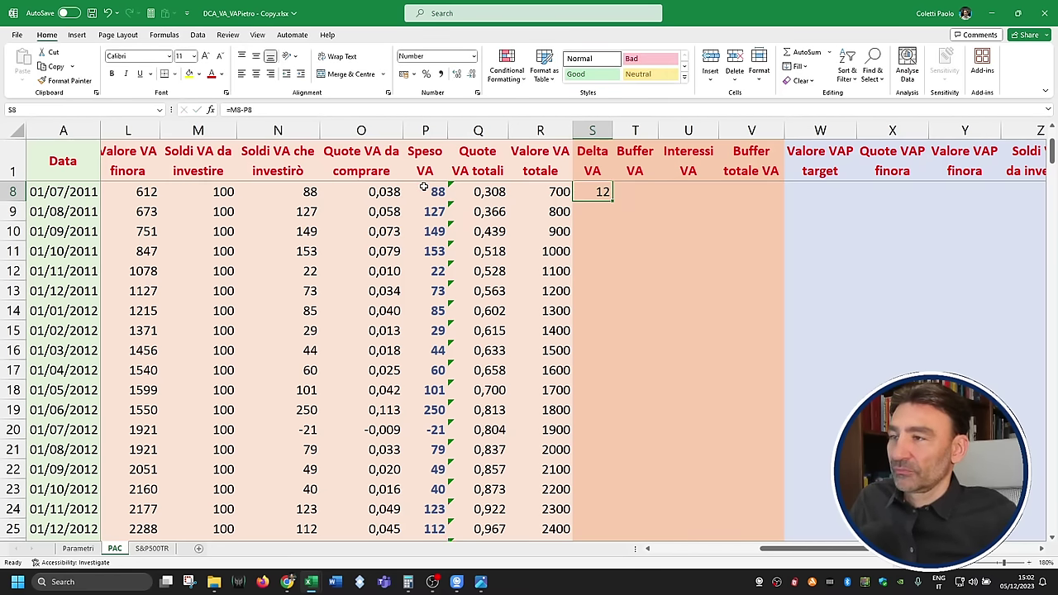
double_click(612, 201)
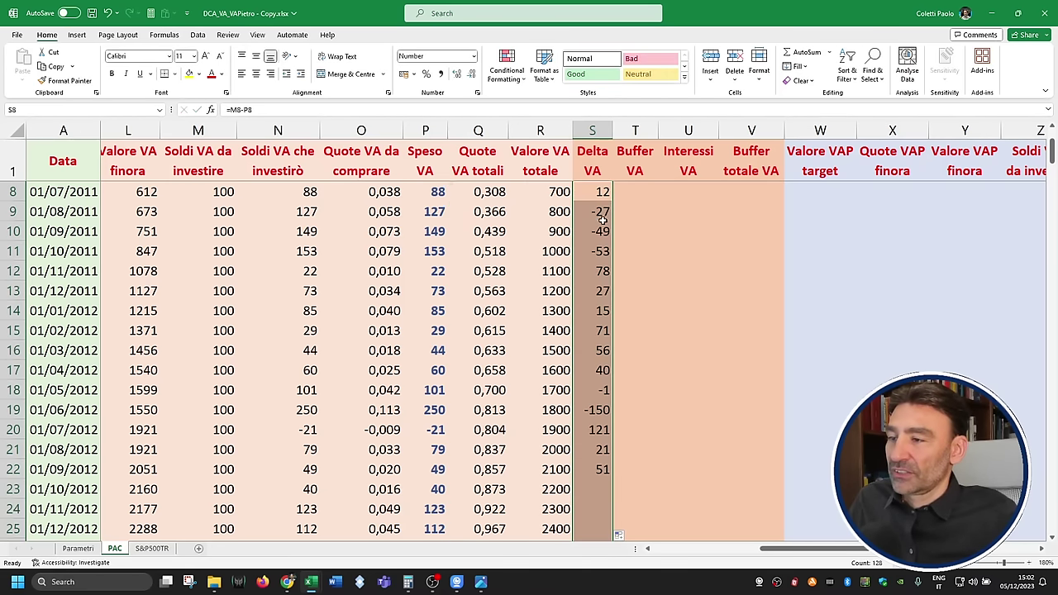
Step: Examine the monthly differences in the Delta VA column, especially rows 12 to 20 and 23 to 27
left_click(600, 396)
left_click(602, 410)
left_click(603, 429)
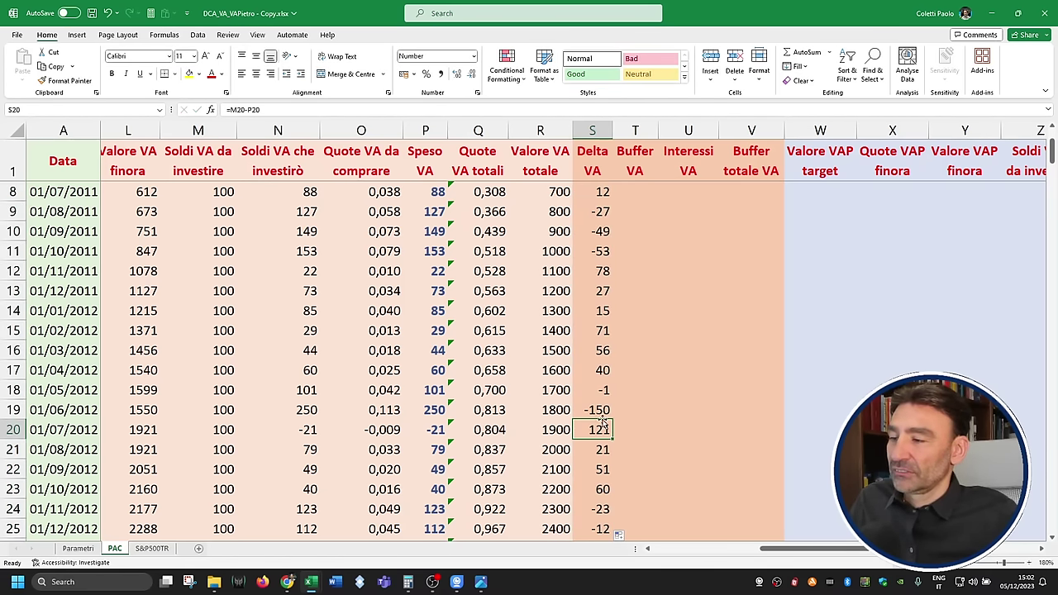
left_click(603, 412)
left_click(604, 395)
left_click(601, 410)
left_click(602, 429)
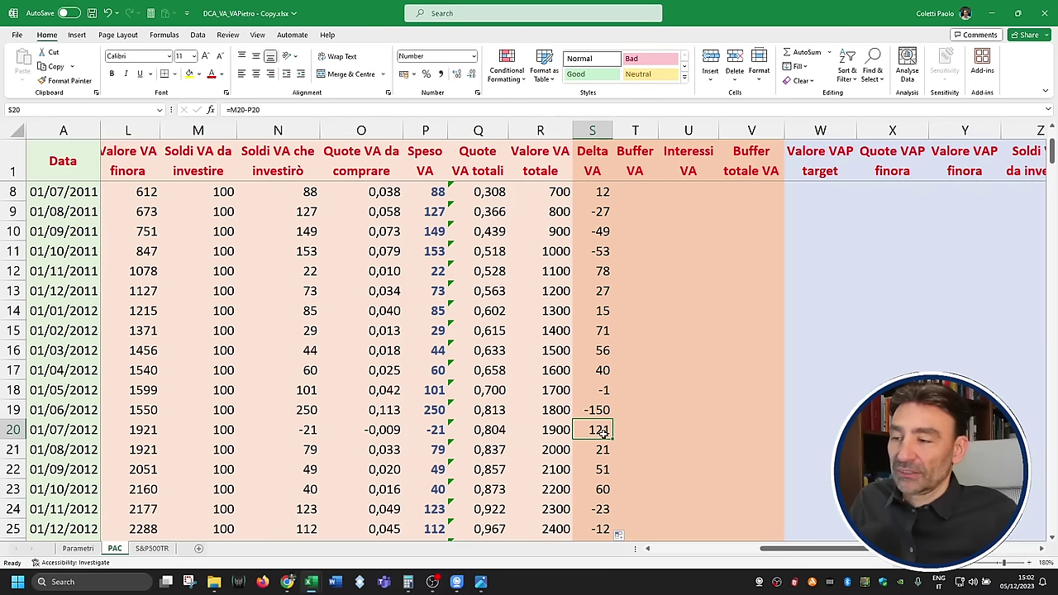
left_click_drag(601, 370, 602, 271)
scroll(613, 398, "down", 2)
scroll(610, 403, "down", 2)
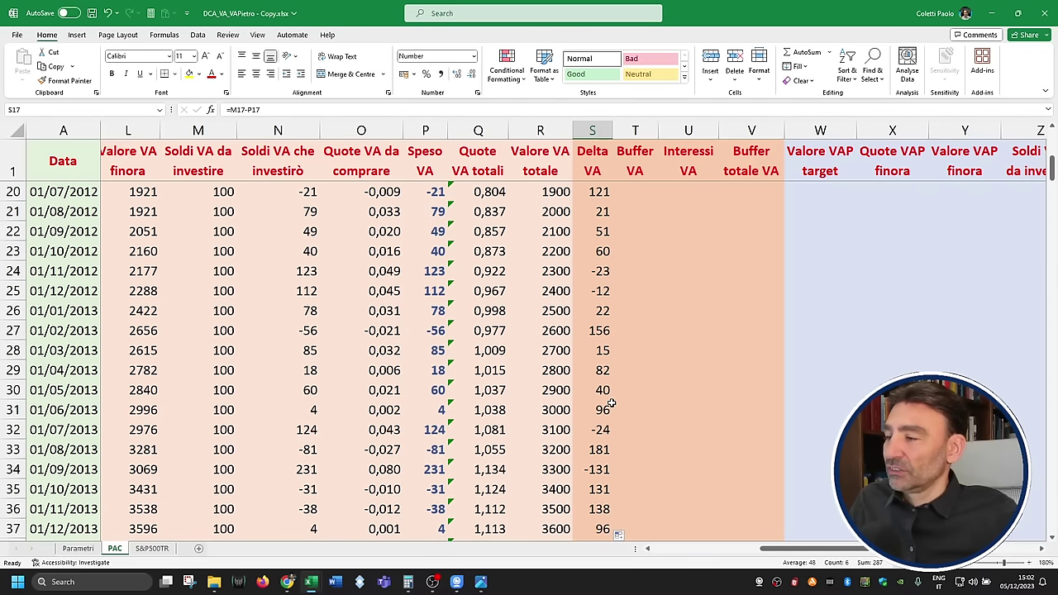
left_click_drag(597, 331, 602, 253)
left_click(603, 330)
Step: Fill the Delta VA formula from S8 up to S2
scroll(599, 359, "up", 6)
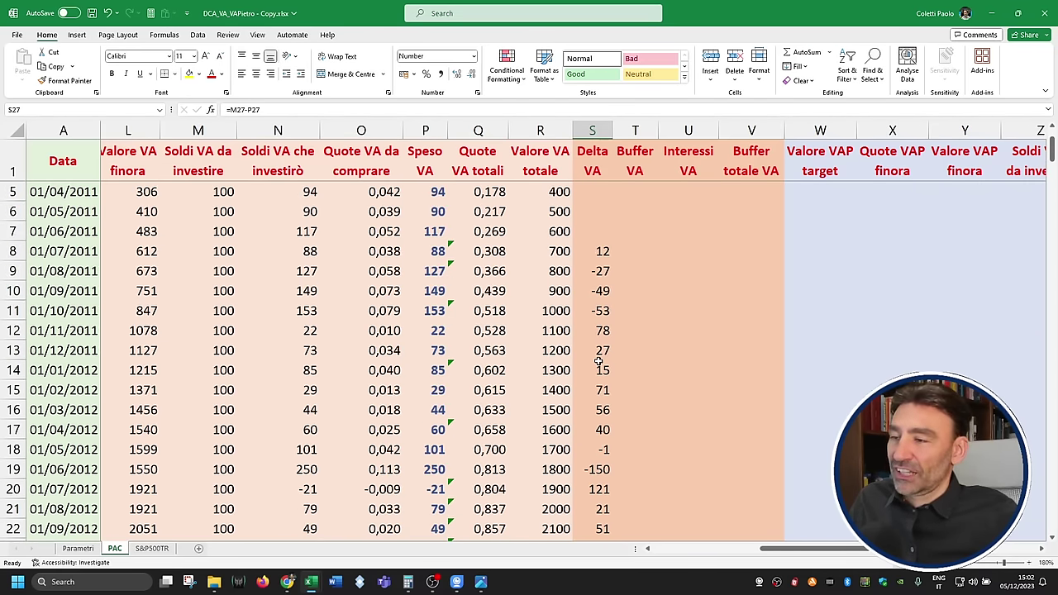
scroll(598, 360, "up", 1)
left_click(604, 317)
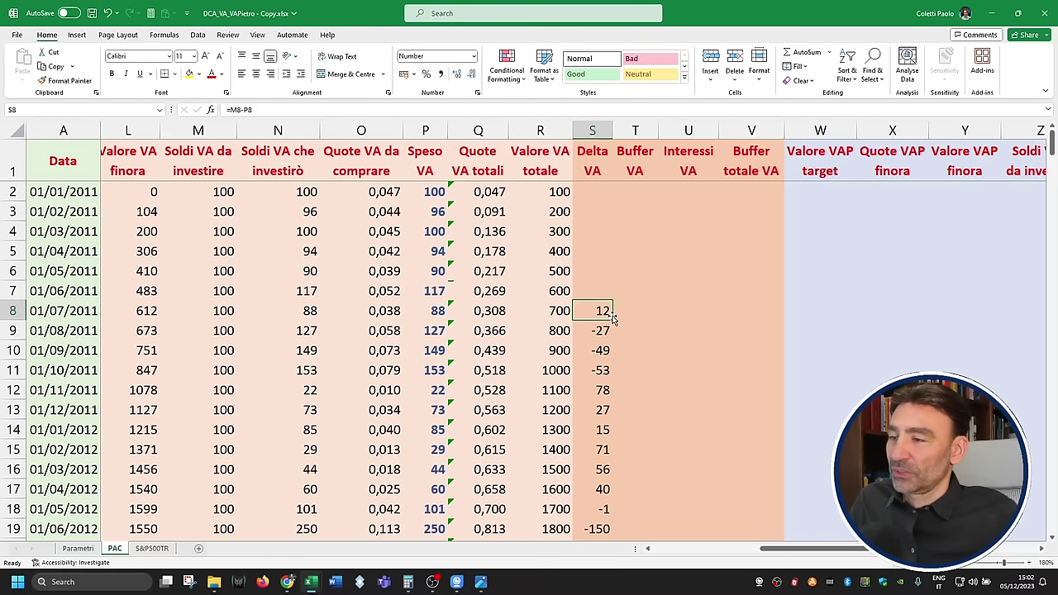
left_click_drag(613, 320, 588, 212)
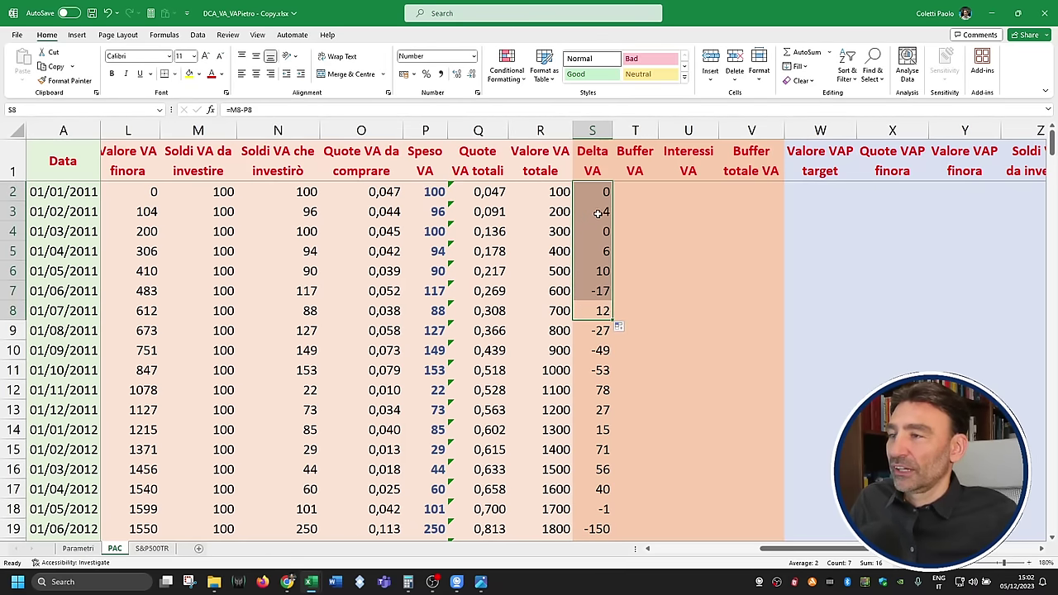
Step: Enter 0 in T2 and =T2+S3 in T3, and fill T3 down the Buffer VA column
left_click(638, 188)
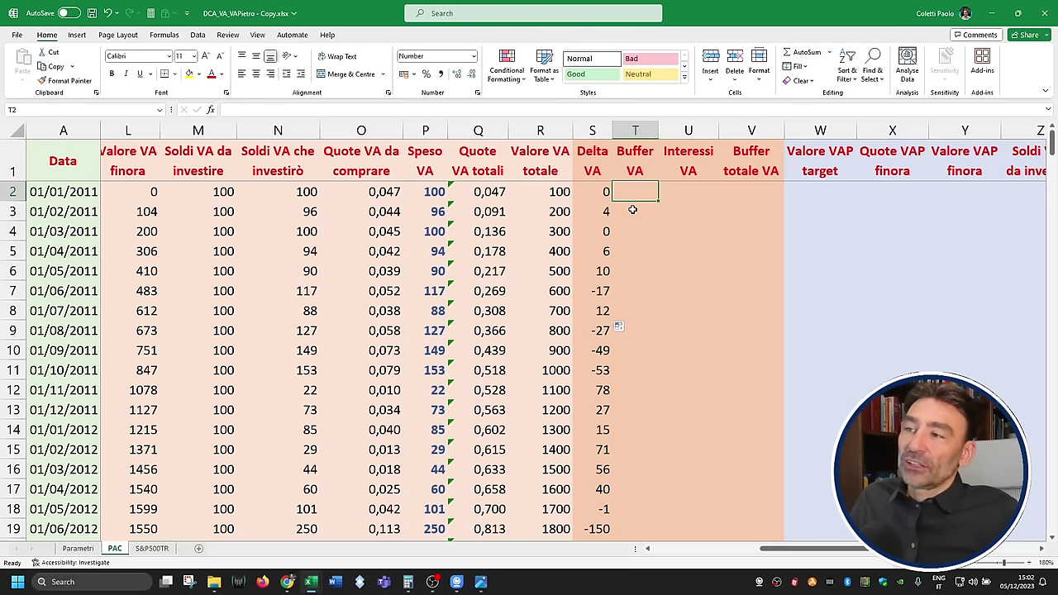
left_click(594, 191)
left_click(633, 193)
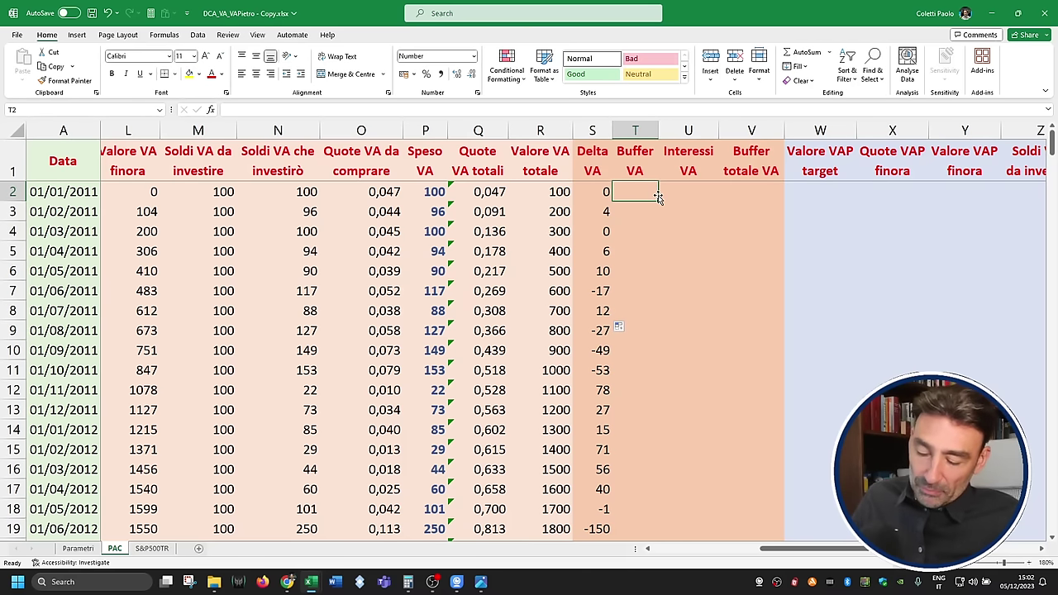
type("0")
key("Return")
type("=")
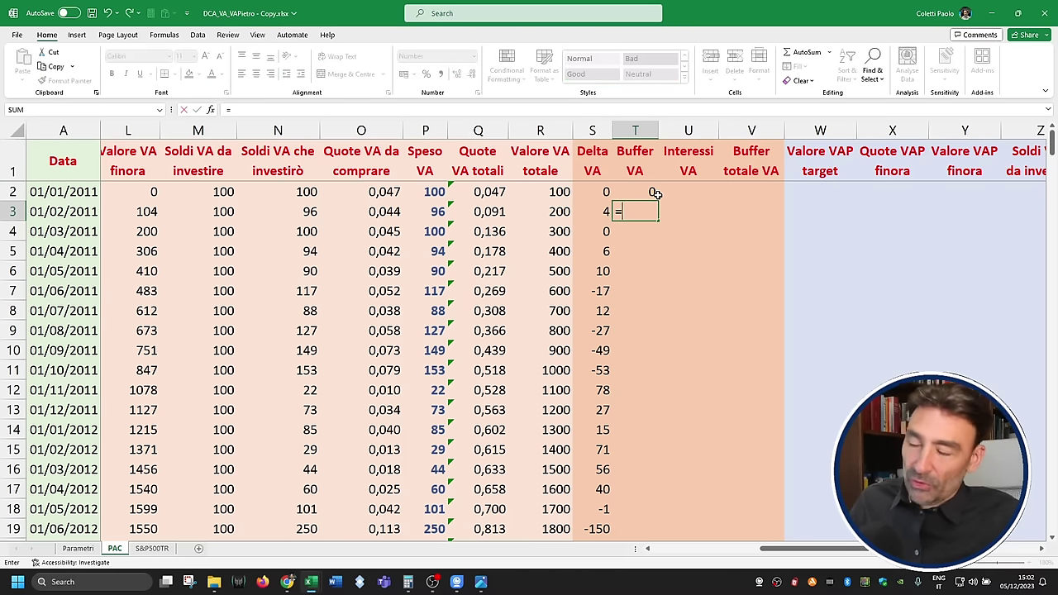
left_click(653, 193)
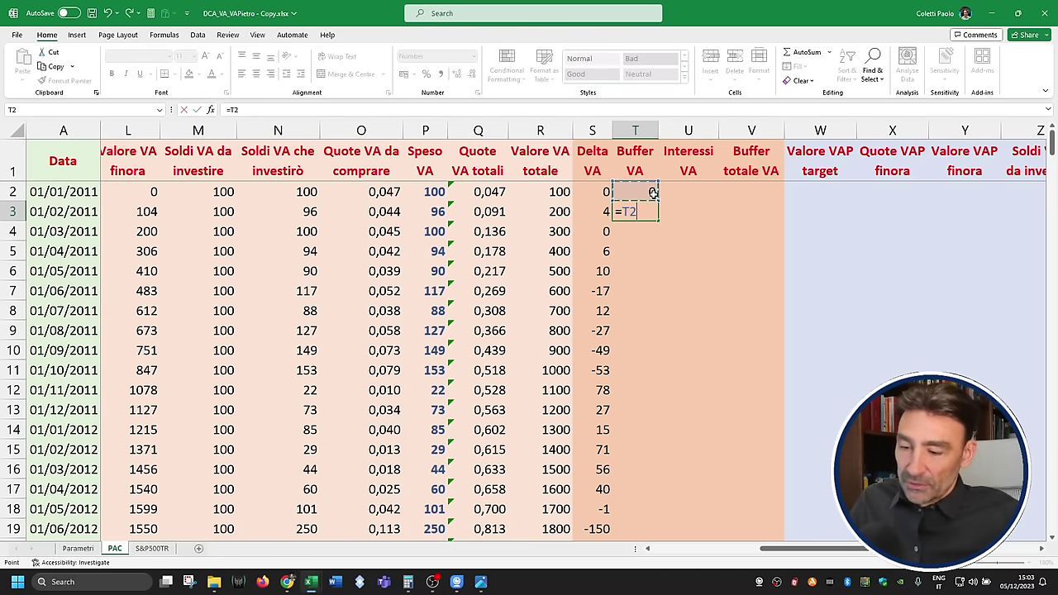
type("+")
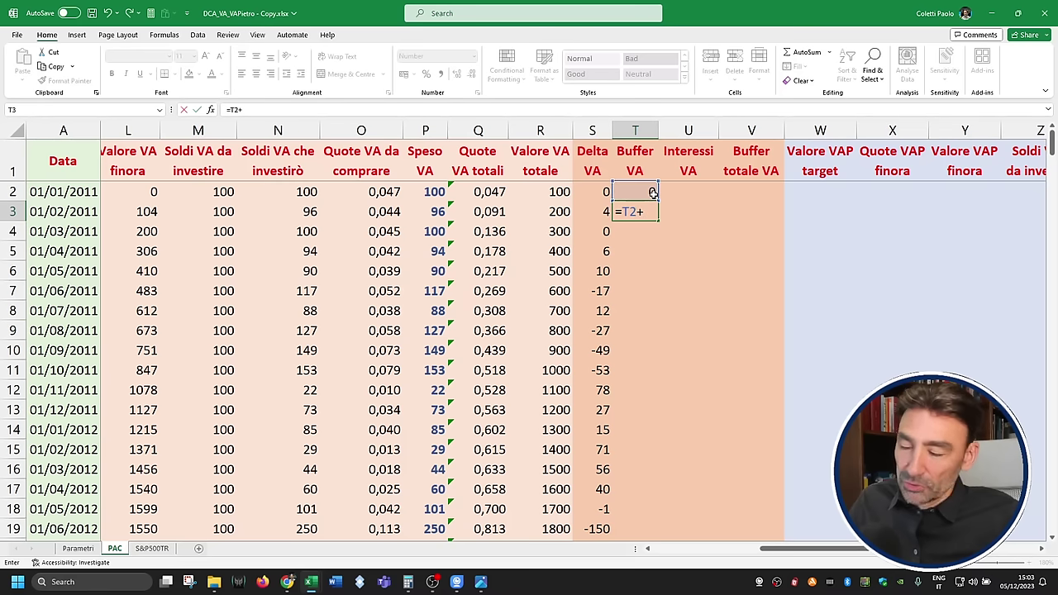
left_click(604, 212)
key("ctrl+Return")
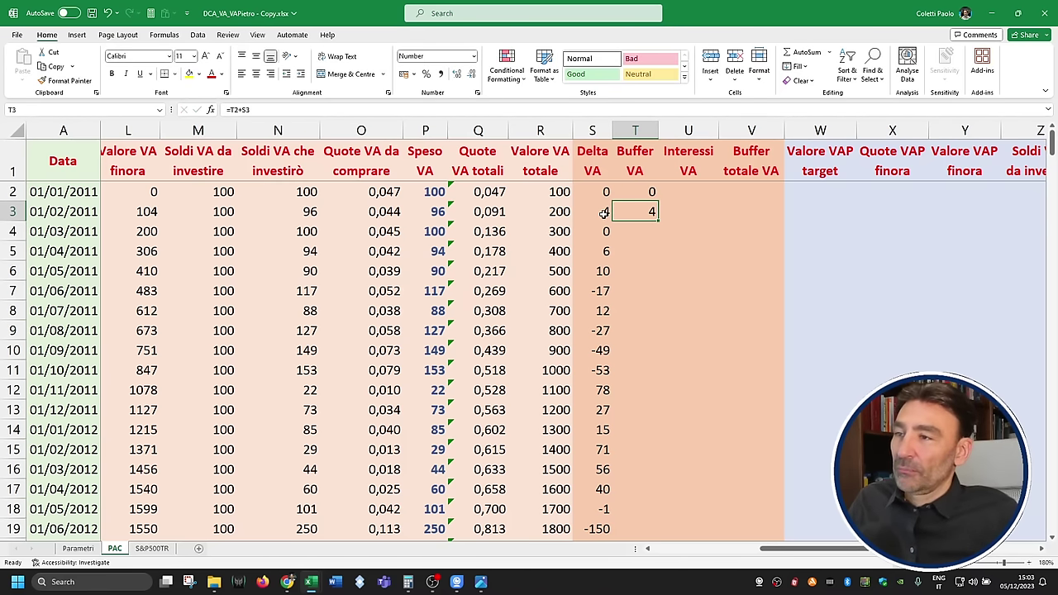
double_click(658, 216)
Step: Change the T3 formula to =IF(ISNUMBER(T2);T2;0)+S3 and fill it down the Buffer VA column
double_click(630, 211)
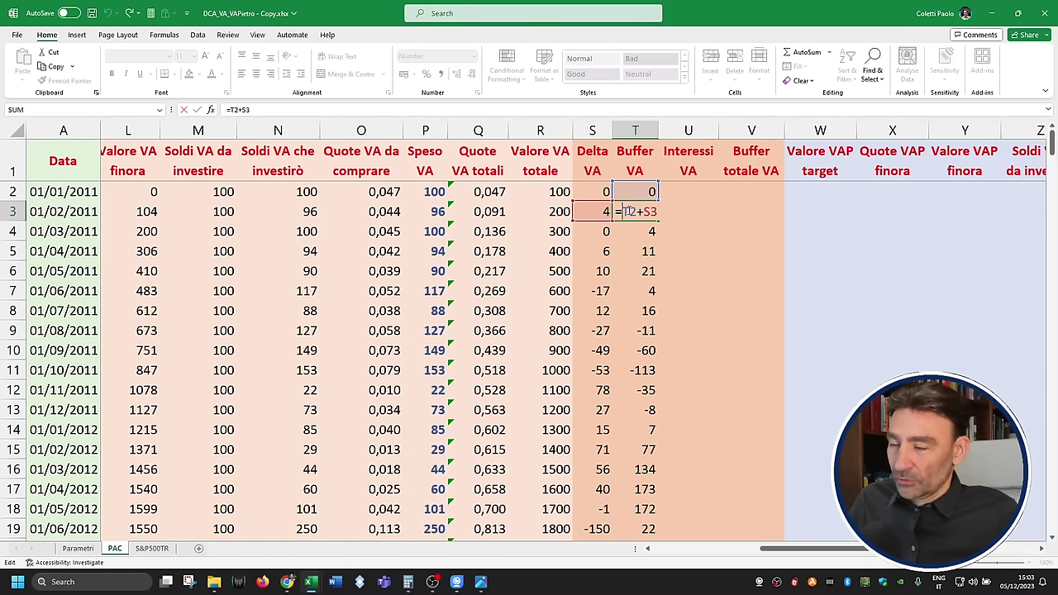
type("IF(ISN")
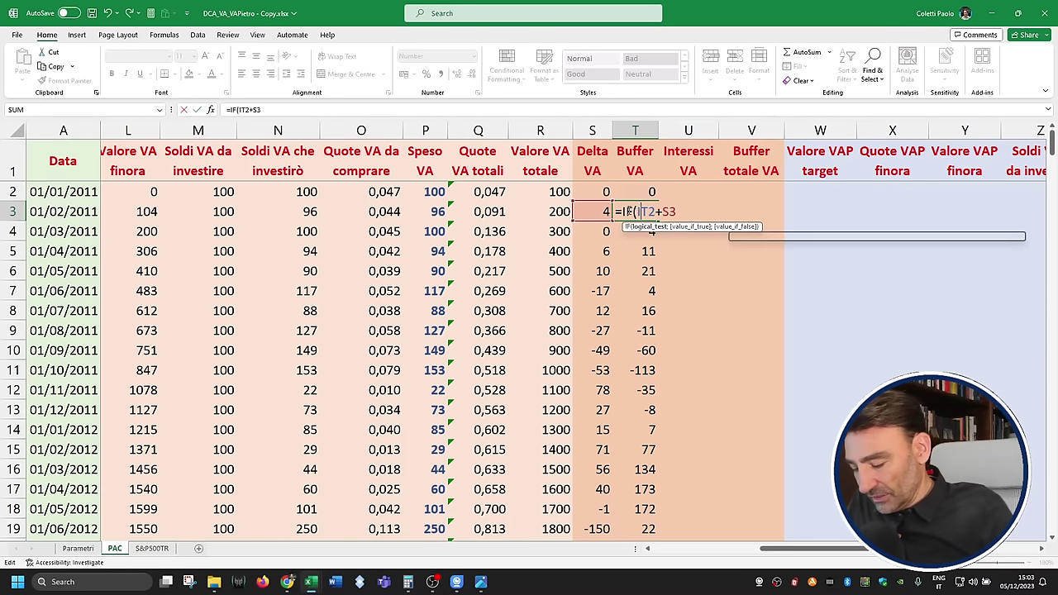
type("UMBER(")
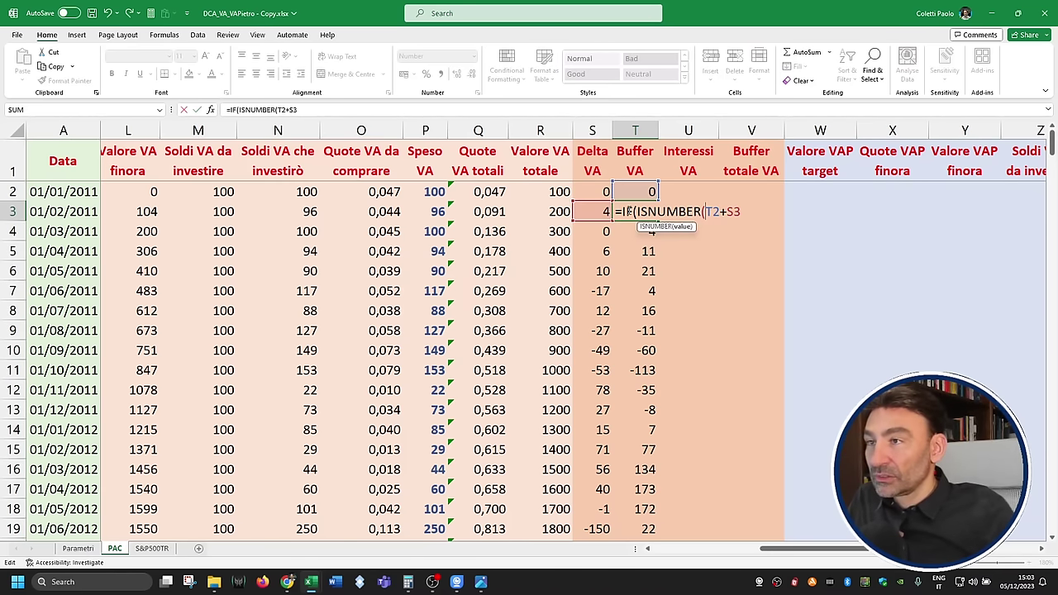
type("T2);")
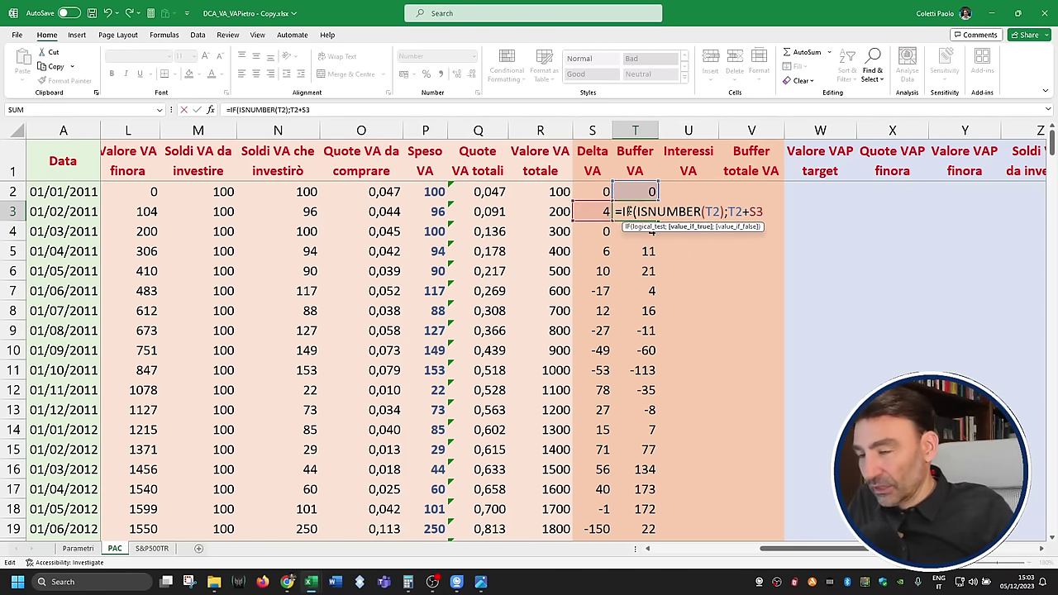
left_click(746, 211)
type(";0)")
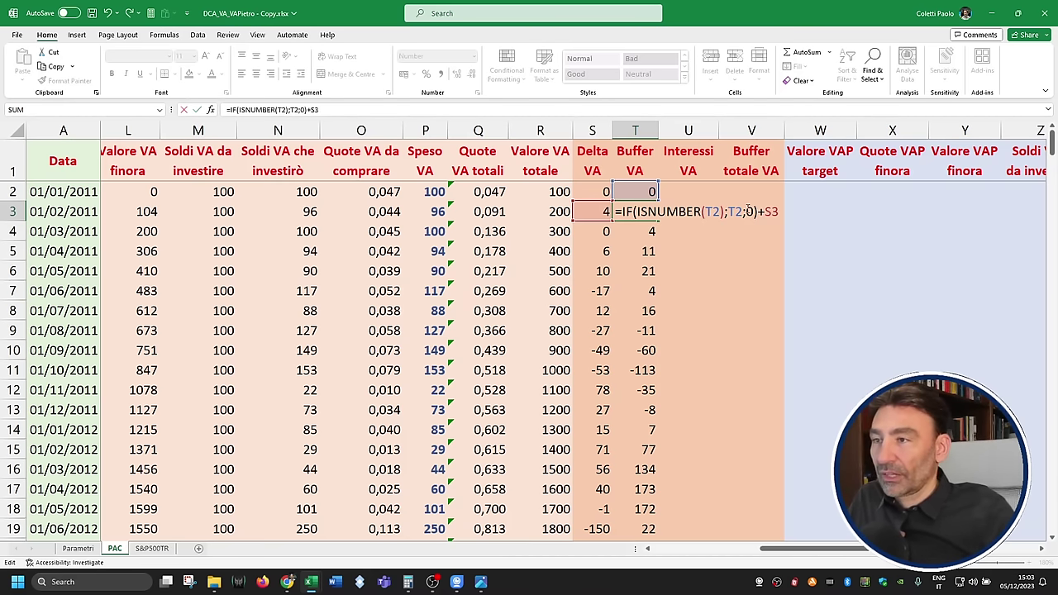
key("ctrl+Return")
left_click_drag(660, 220, 653, 533)
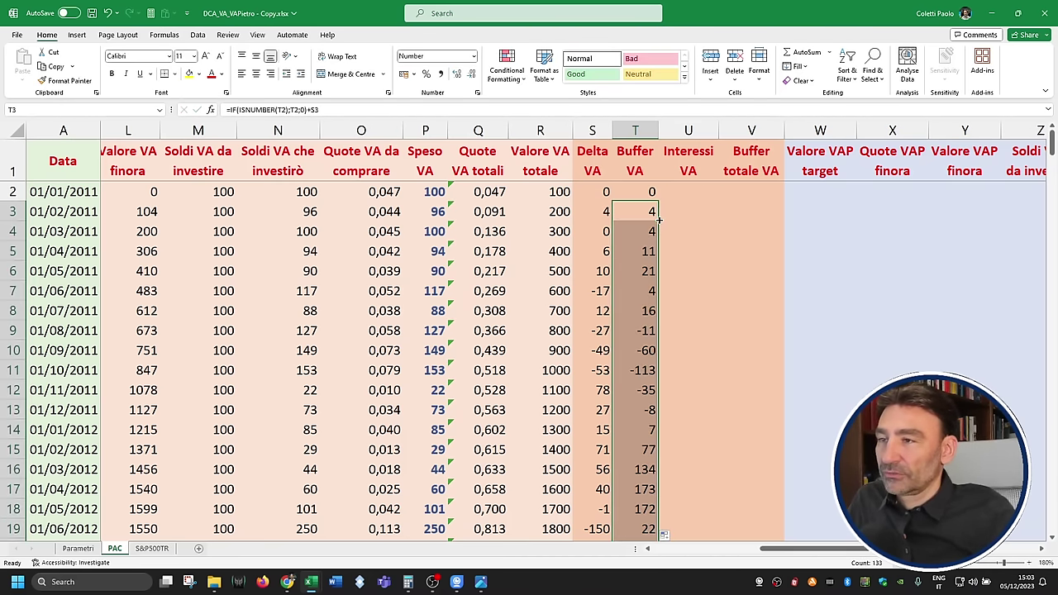
Step: Fill the Buffer VA formula from T3 up into T2
left_click(653, 212)
left_click_drag(656, 209, 654, 196)
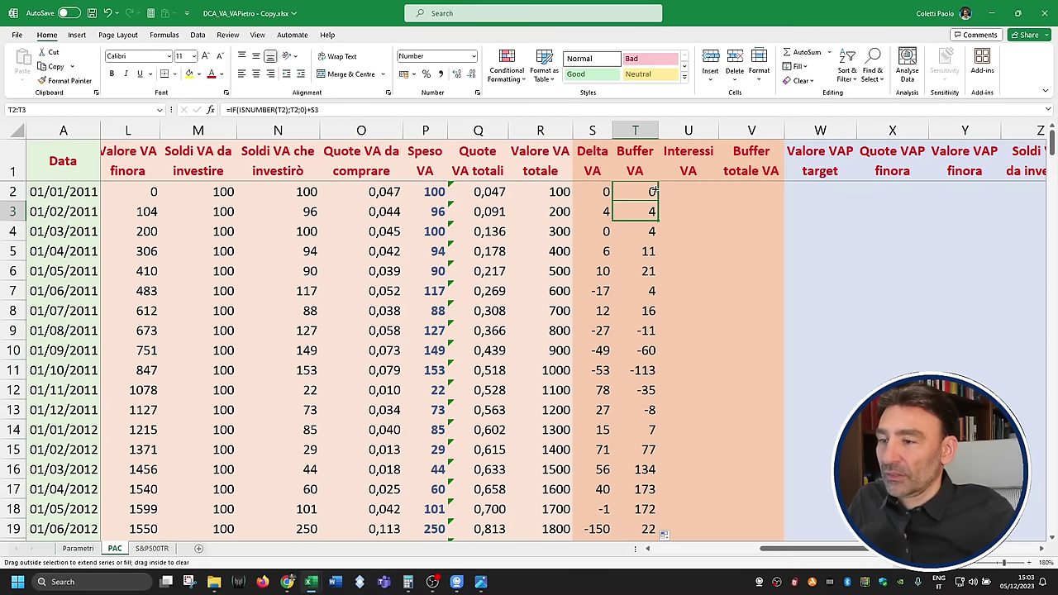
left_click(654, 231)
left_click(644, 372)
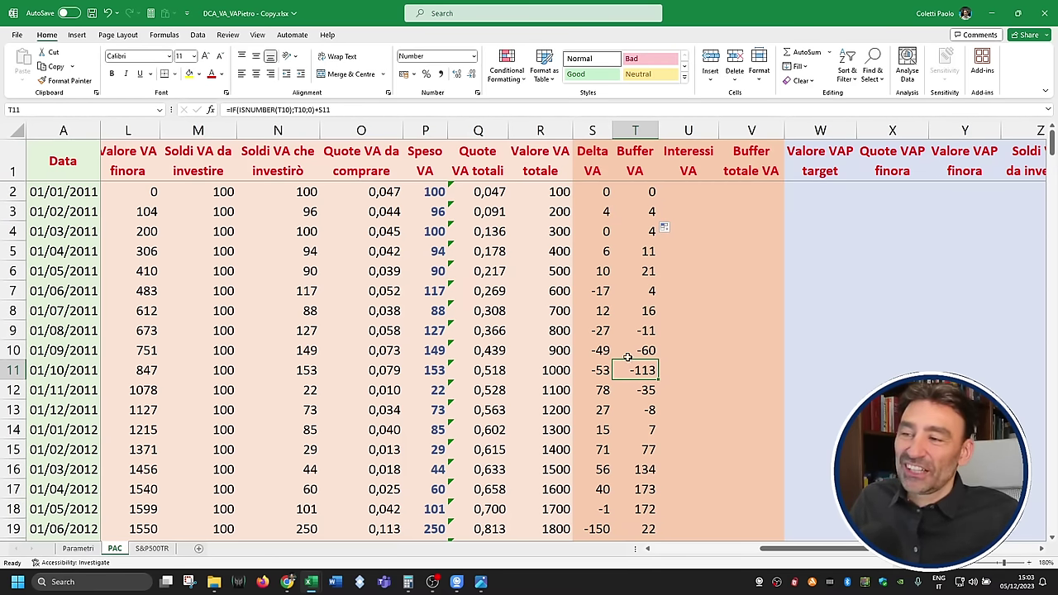
Step: Compare the Buffer VA values with the Delta VA and Speso VA amounts in rows 2 to 7
left_click(633, 194)
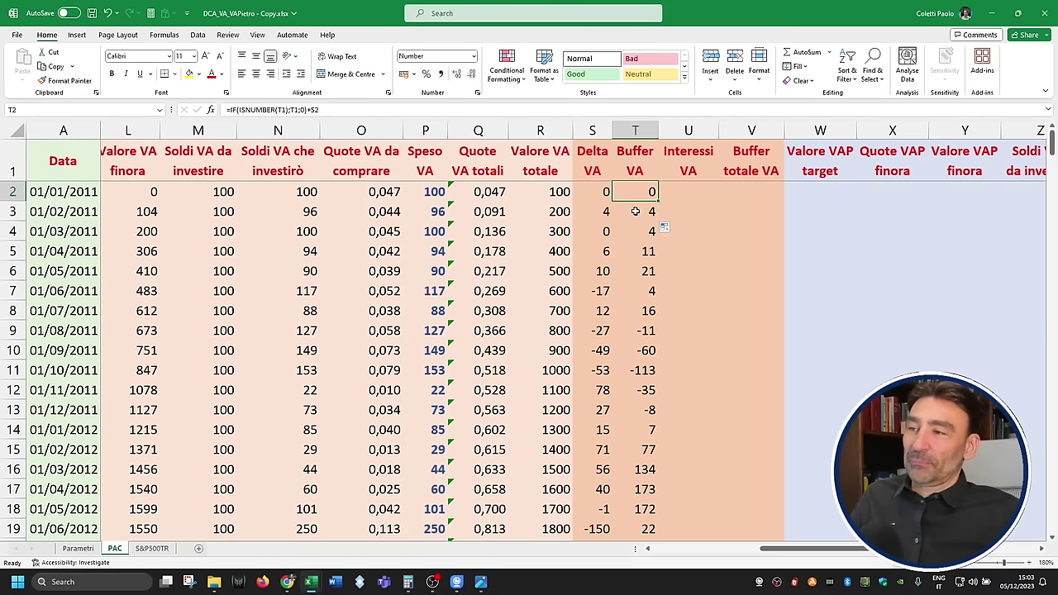
left_click(635, 212)
left_click(598, 213)
left_click(637, 211)
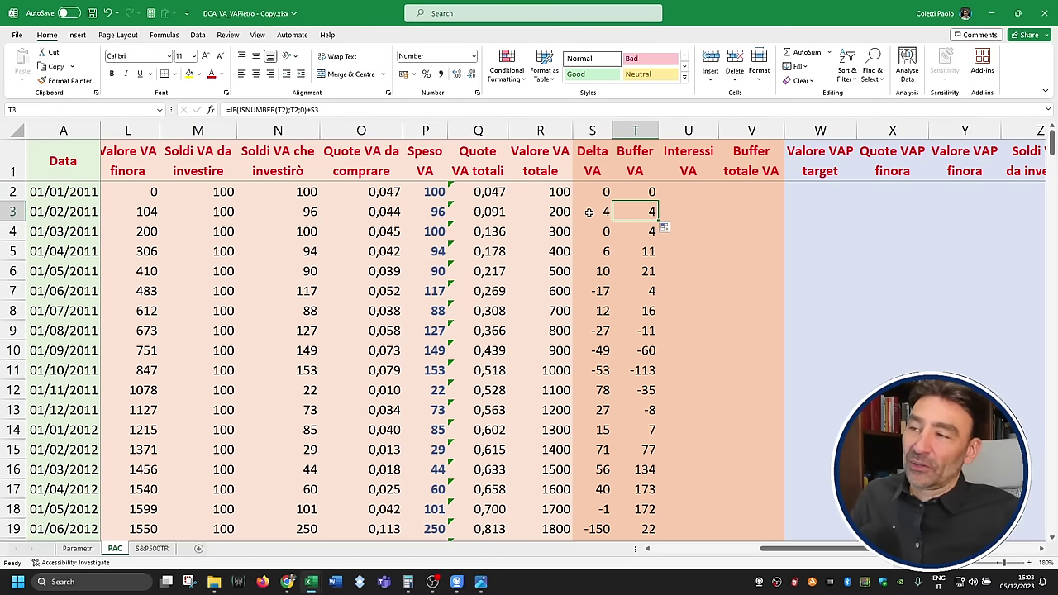
left_click(427, 212)
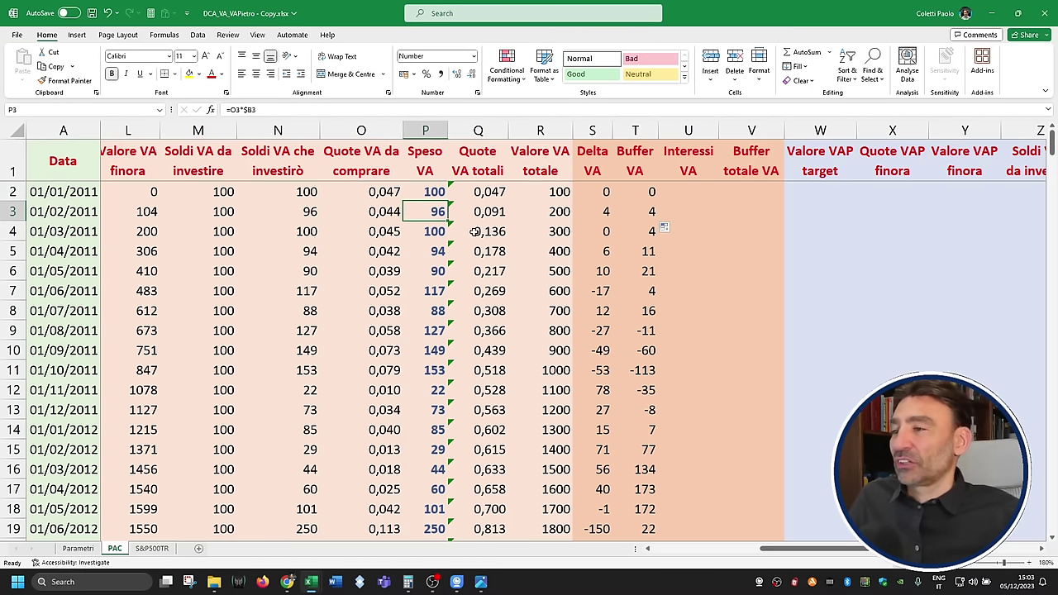
left_click(665, 227)
left_click(634, 232)
left_click(607, 252)
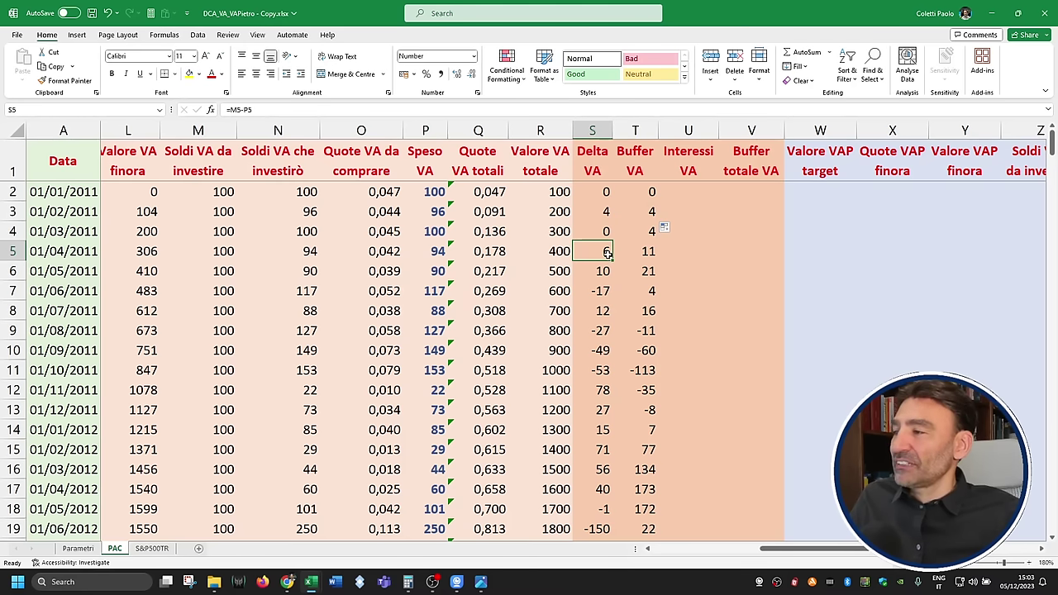
left_click(651, 252)
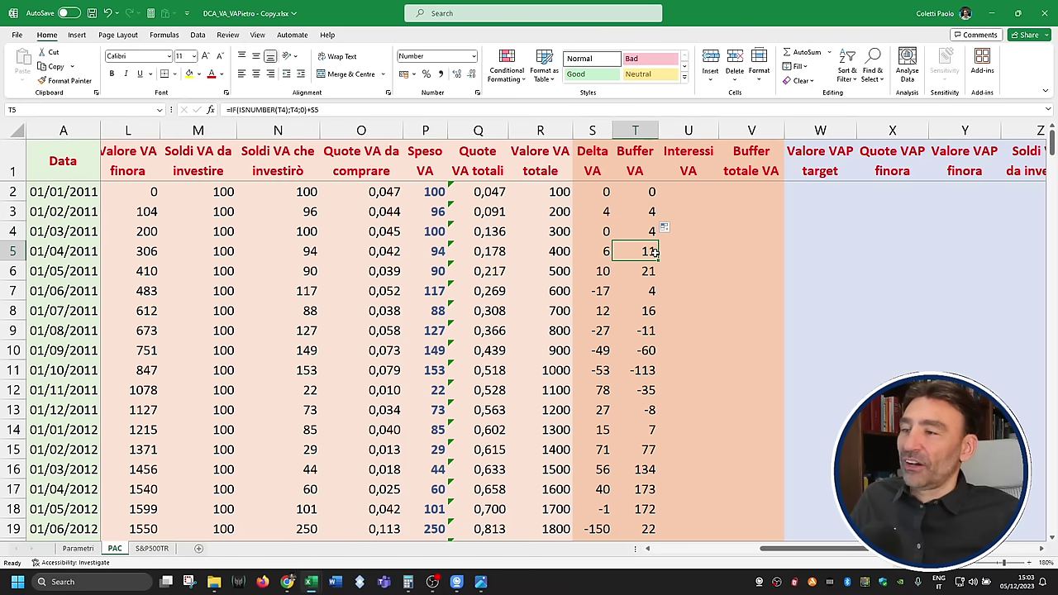
left_click(607, 273)
left_click(649, 273)
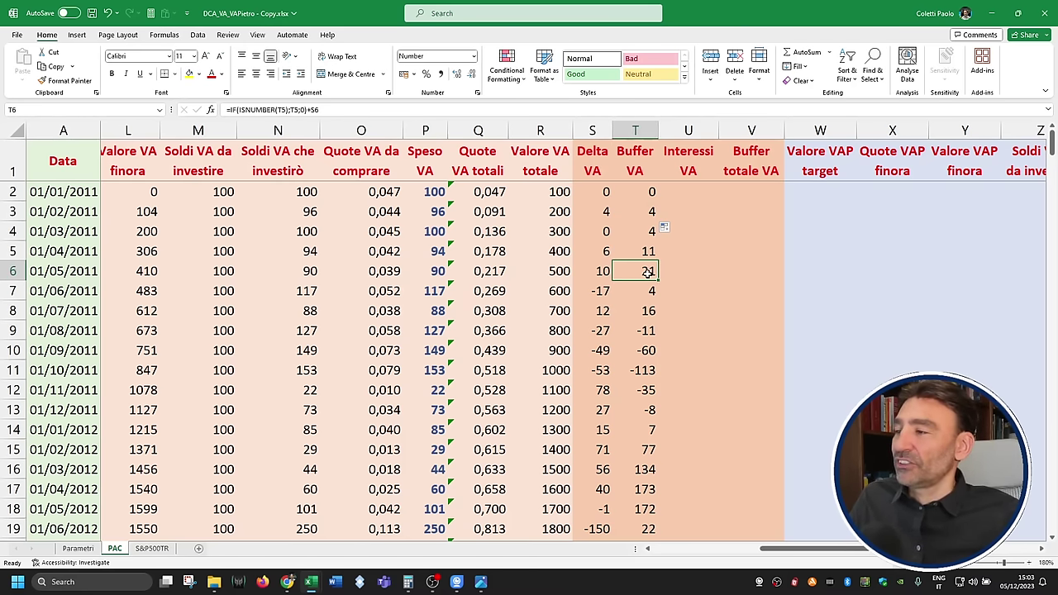
left_click(438, 293)
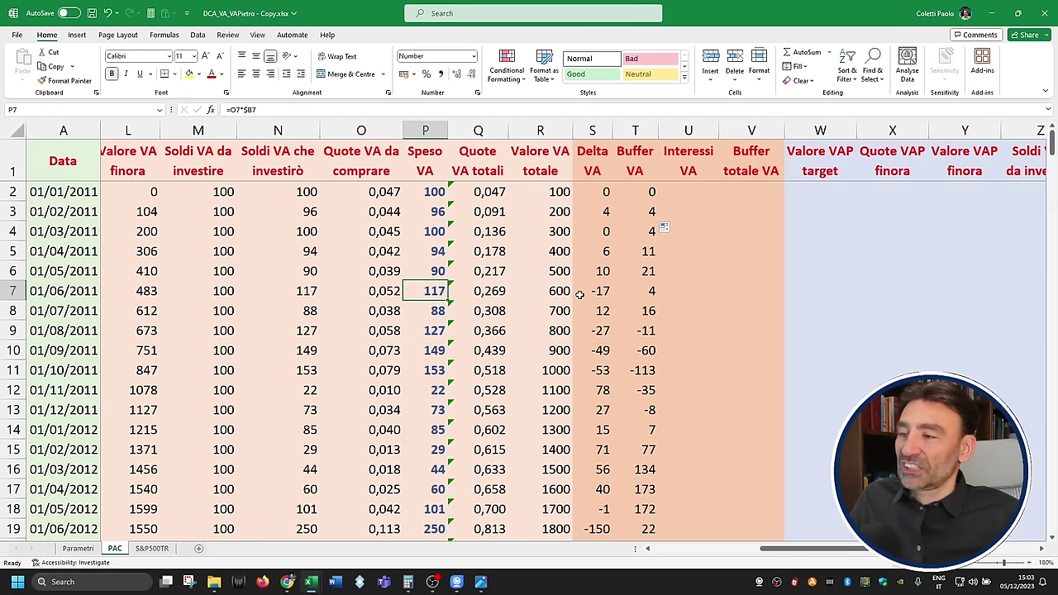
left_click(646, 271)
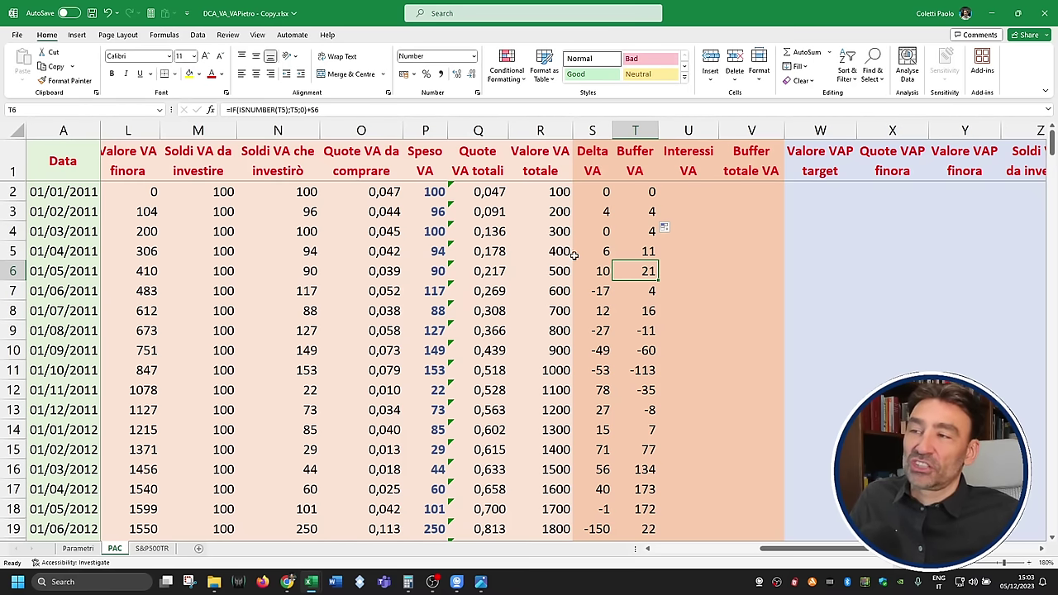
Step: Switch to Chrome to review the "VA: La mia versione" rules slide in the YouTube video, and return to the Excel workbook
left_click(286, 582)
left_click(214, 14)
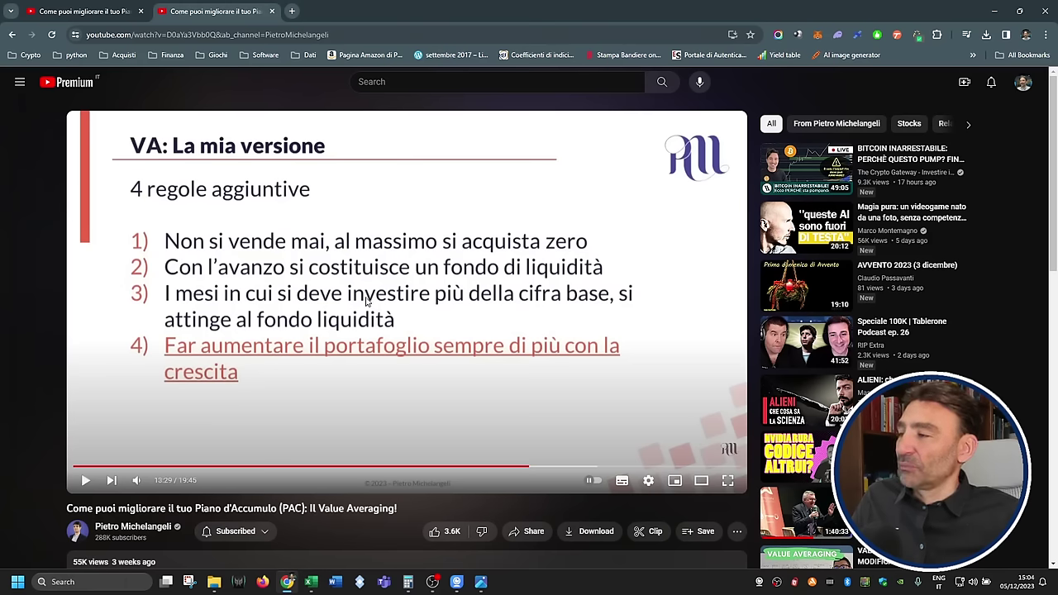
left_click(994, 10)
left_click(689, 250)
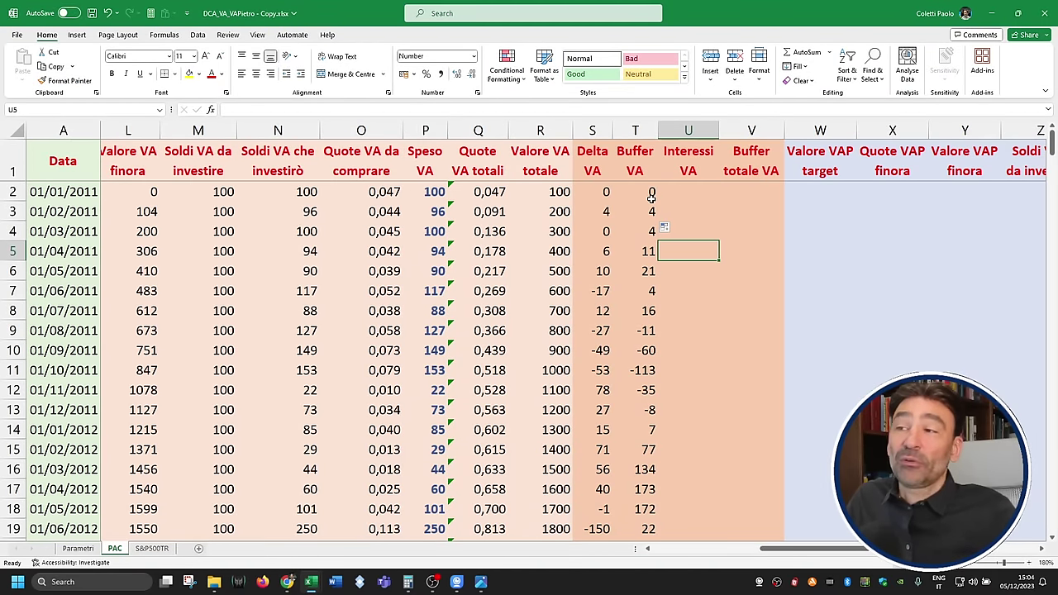
Step: Examine how the Buffer VA balance develops from row 6 to row 12, checking it against Delta VA
left_click(649, 270)
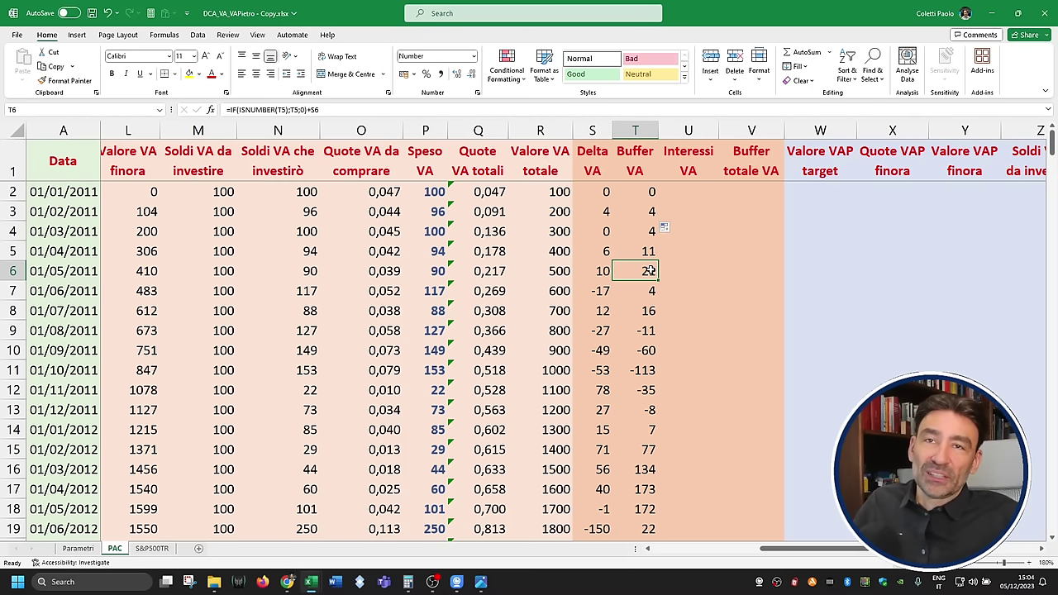
left_click(596, 295)
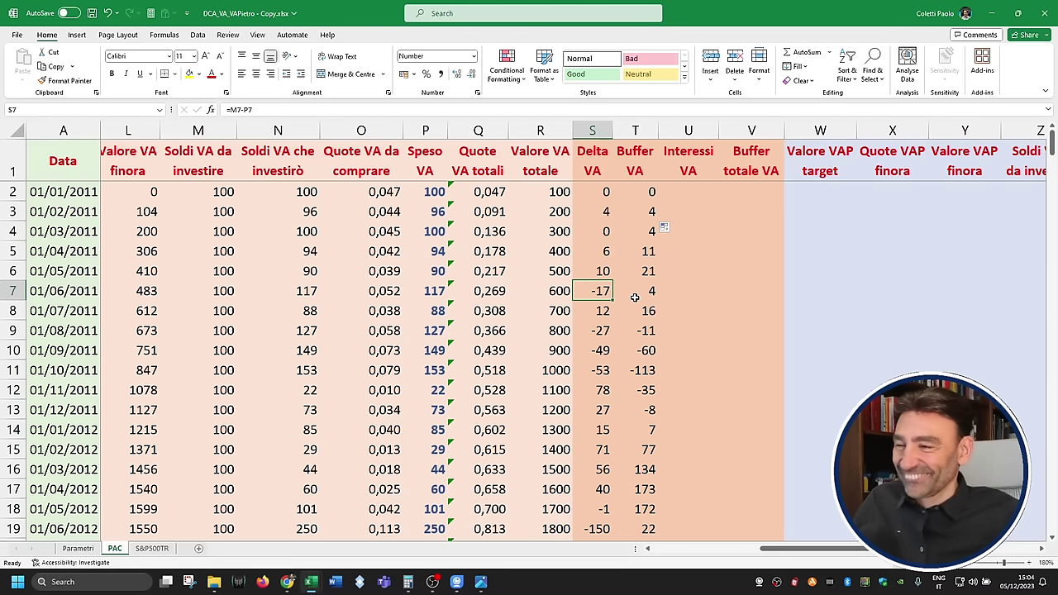
left_click(649, 351)
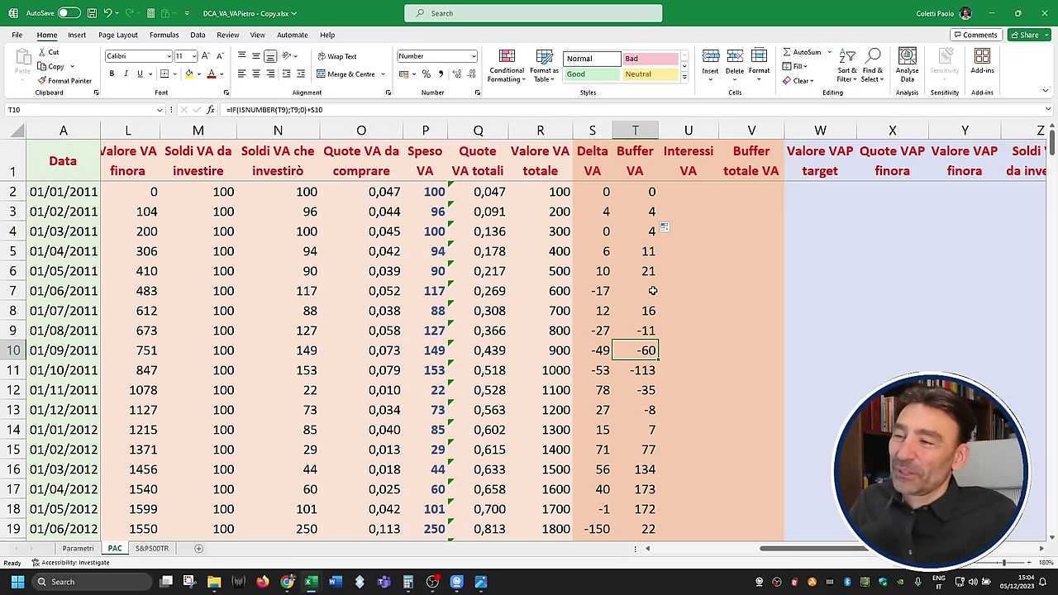
left_click(652, 371)
left_click(653, 350)
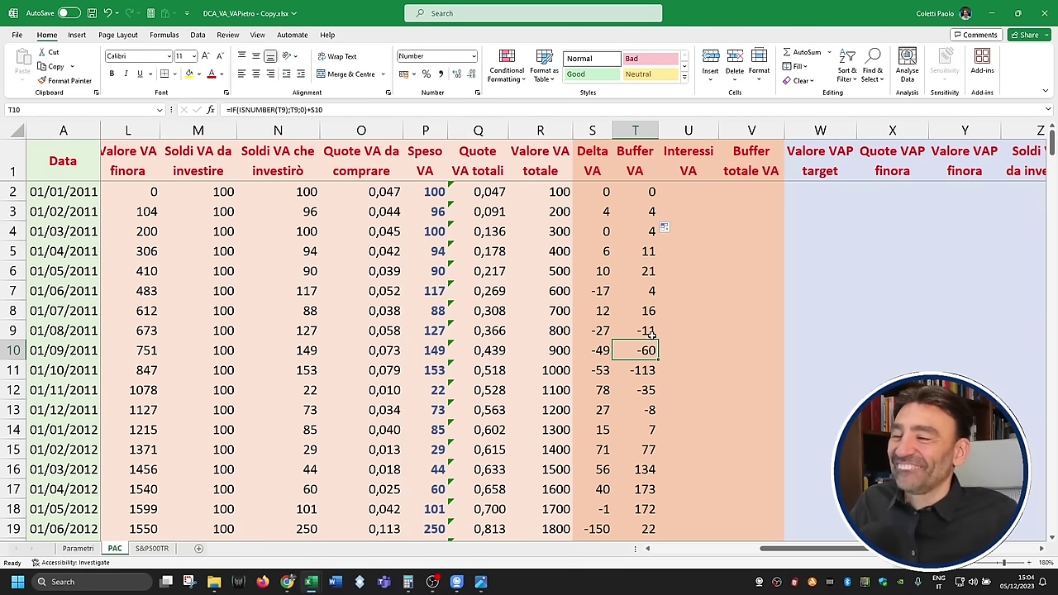
left_click(652, 334)
left_click(650, 351)
left_click(650, 367)
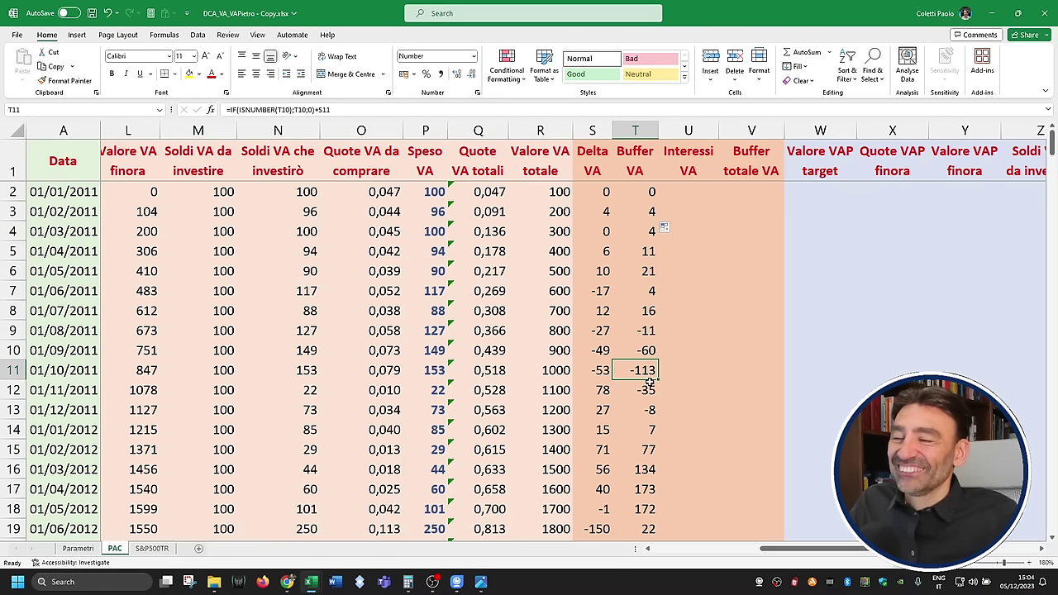
left_click(650, 383)
left_click(649, 369)
left_click(649, 350)
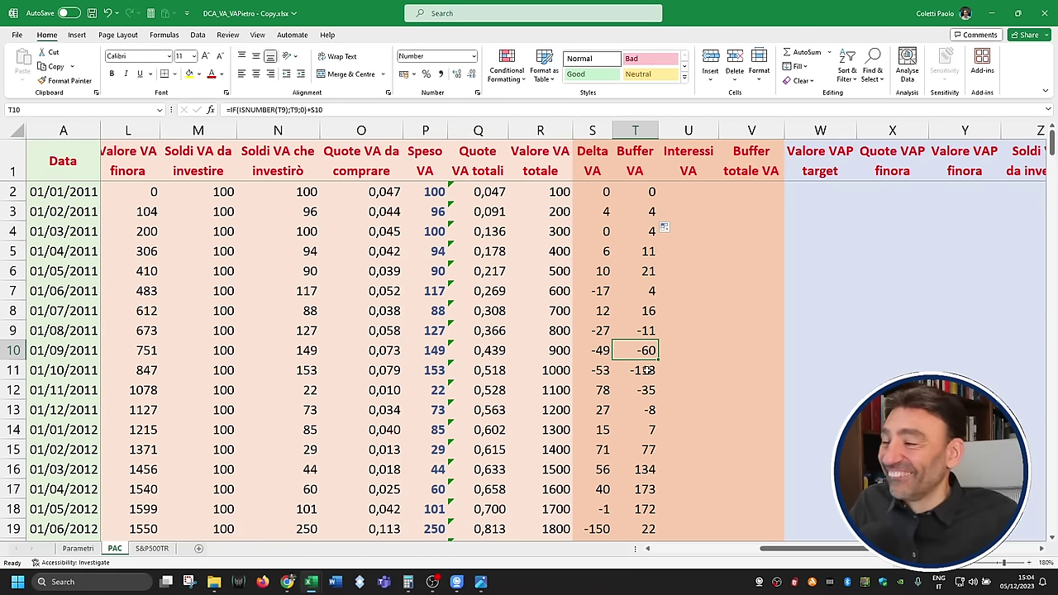
Step: Compare the Soldi VA che investirò amounts in rows 9 to 11 with the Buffer VA balance in rows 8 to 11
left_click(305, 331)
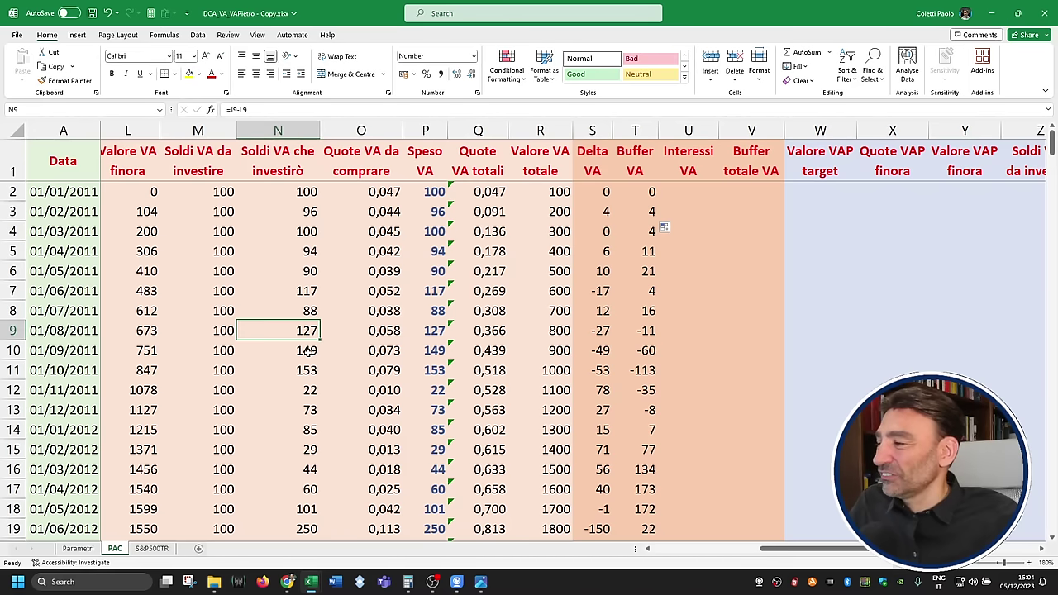
left_click(307, 351)
left_click(308, 371)
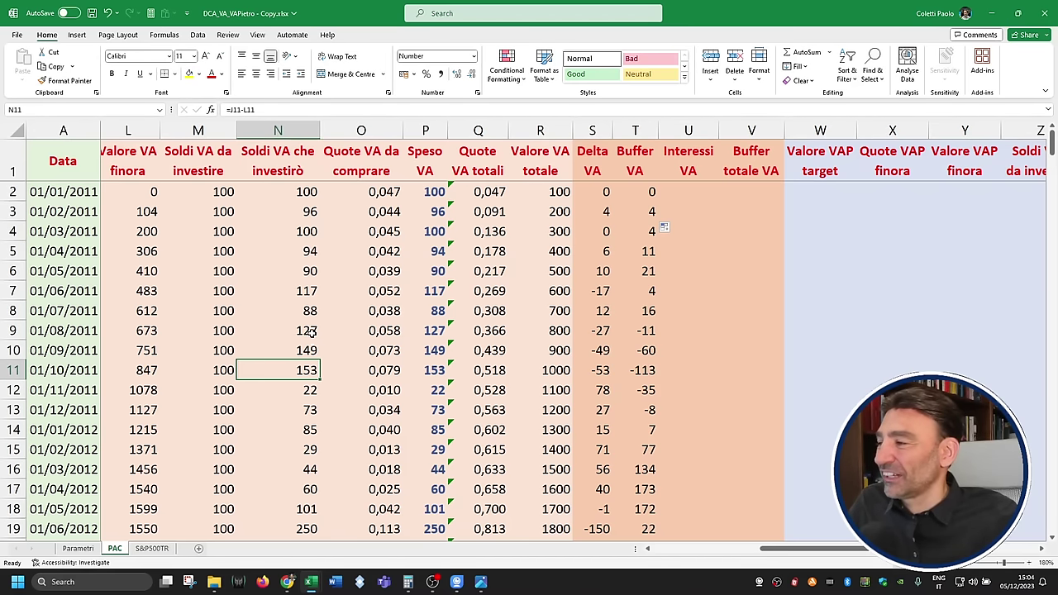
left_click(310, 331)
left_click(643, 312)
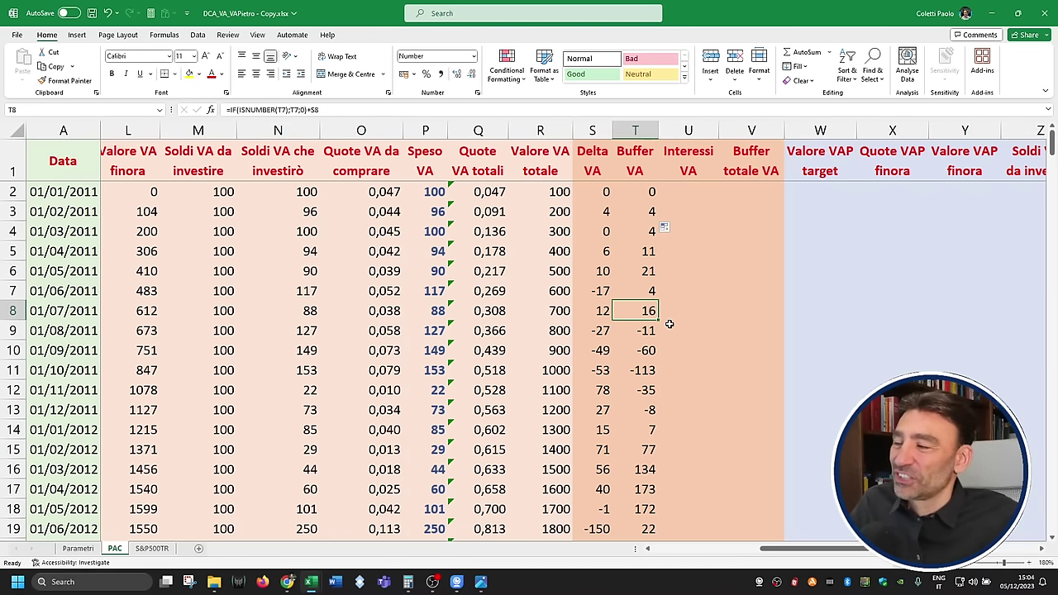
left_click_drag(651, 331, 645, 370)
left_click(643, 369)
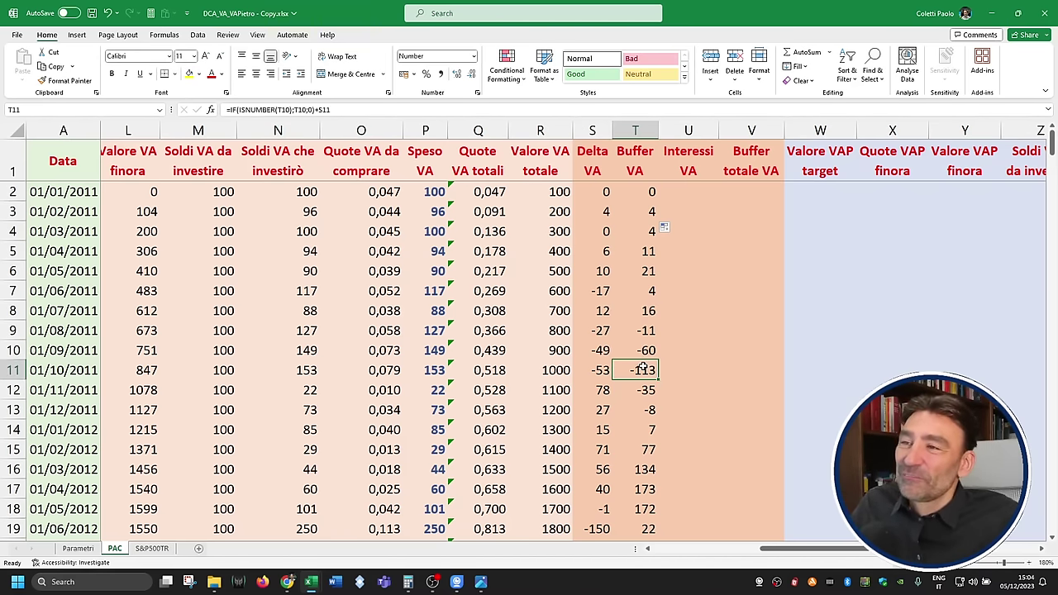
left_click(682, 186)
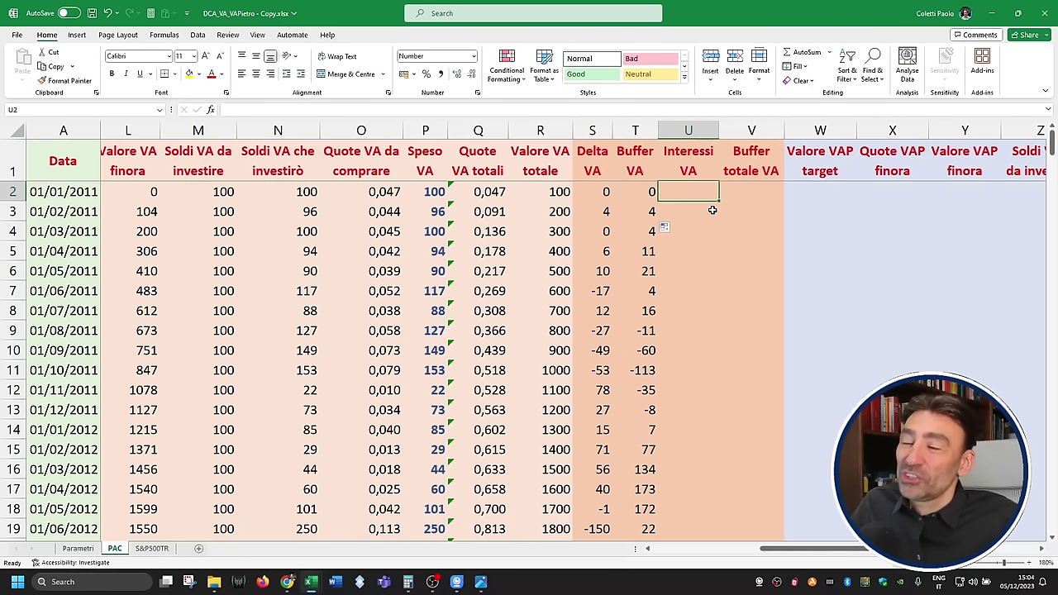
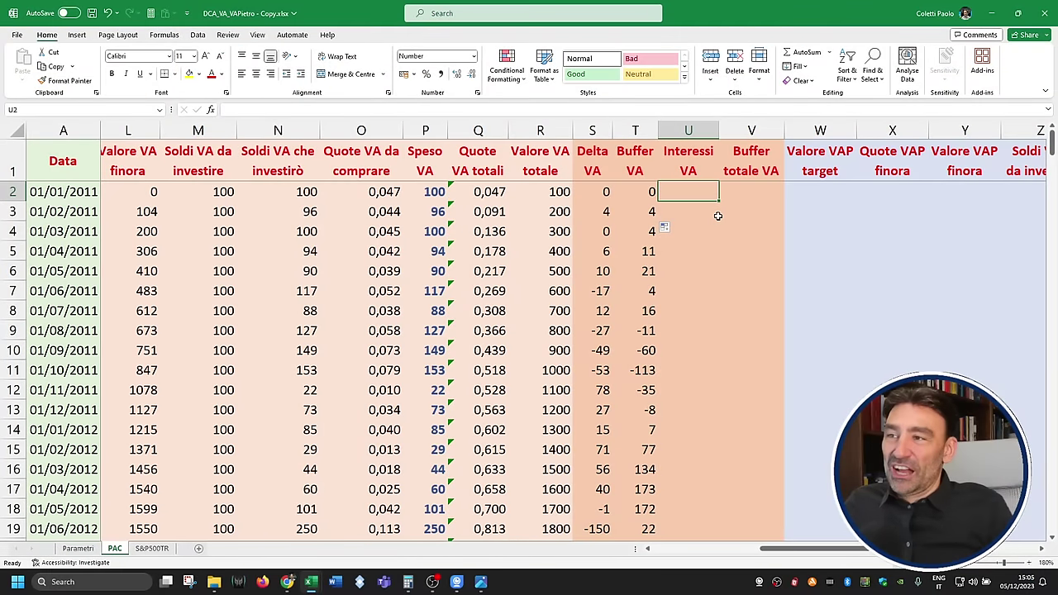
left_click(632, 192)
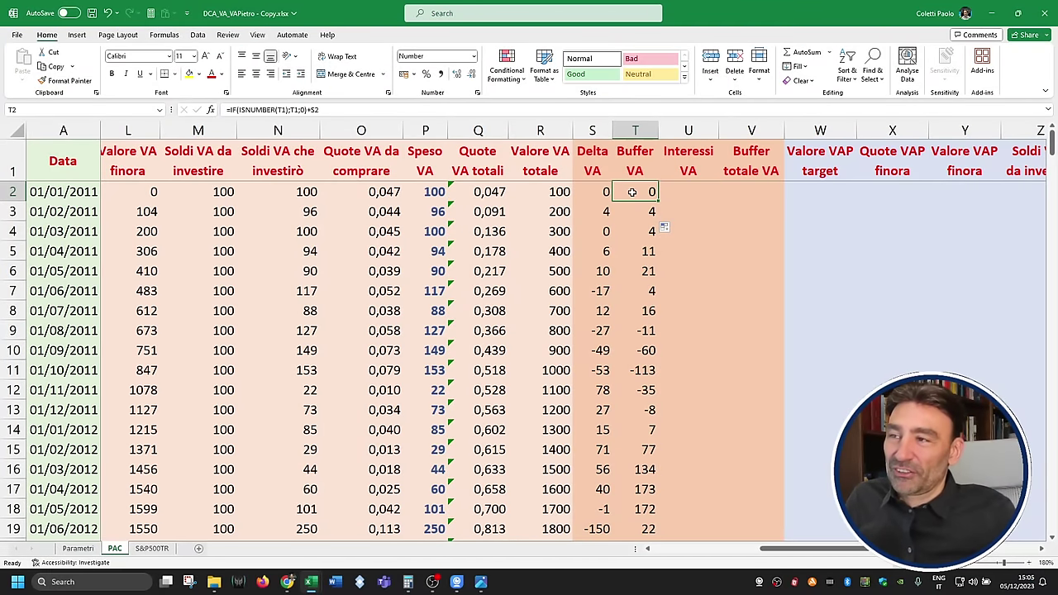
left_click(698, 192)
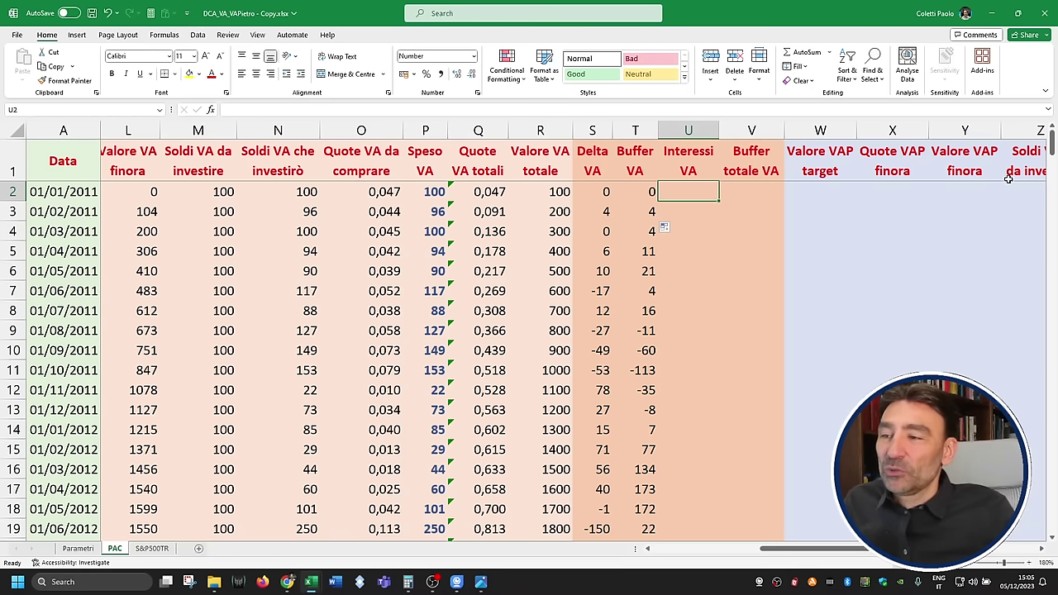
left_click(636, 333)
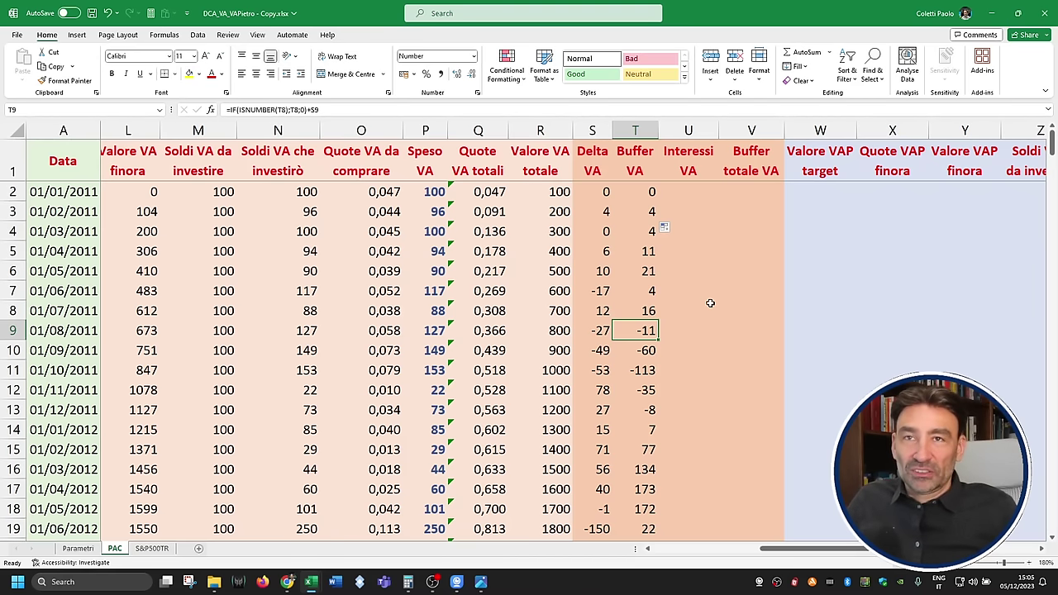
left_click(690, 192)
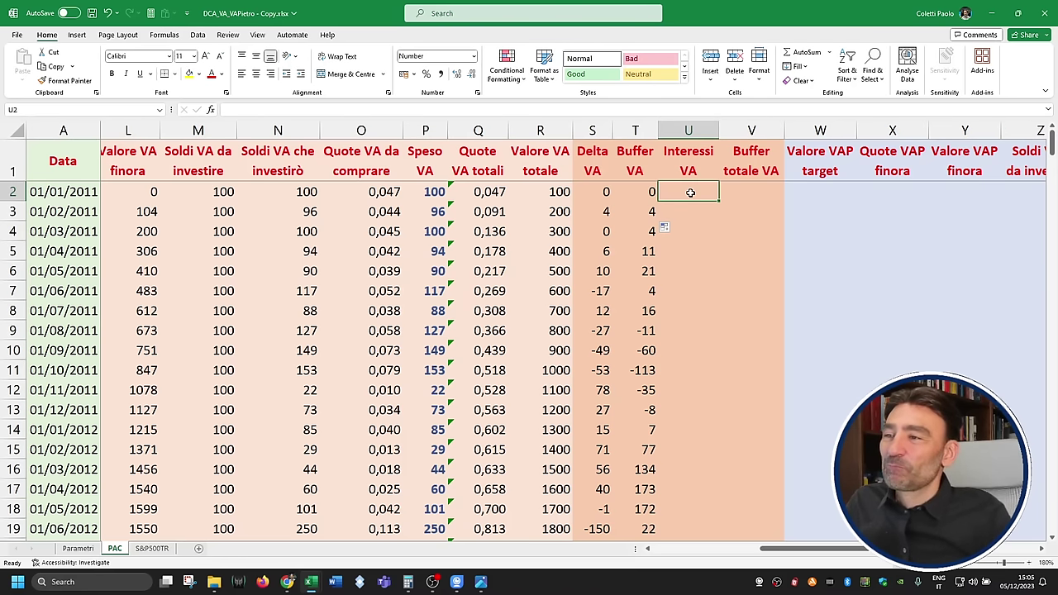
left_click(657, 192)
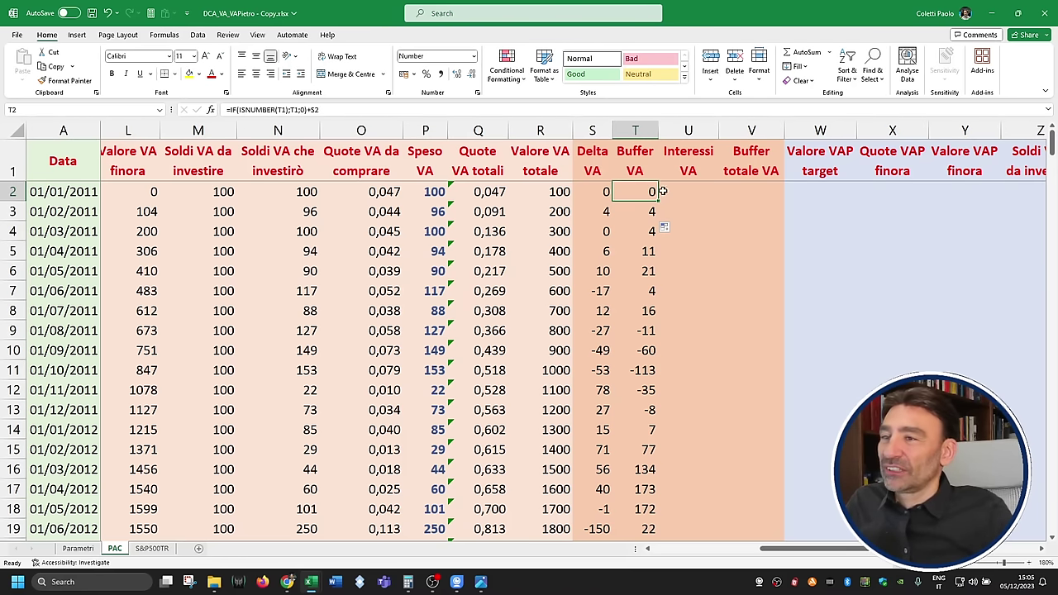
Step: Start the Interessi VA formula in U2 as =T2*(1+C2)^ to compound the Buffer VA at the annual interest rate
left_click(684, 190)
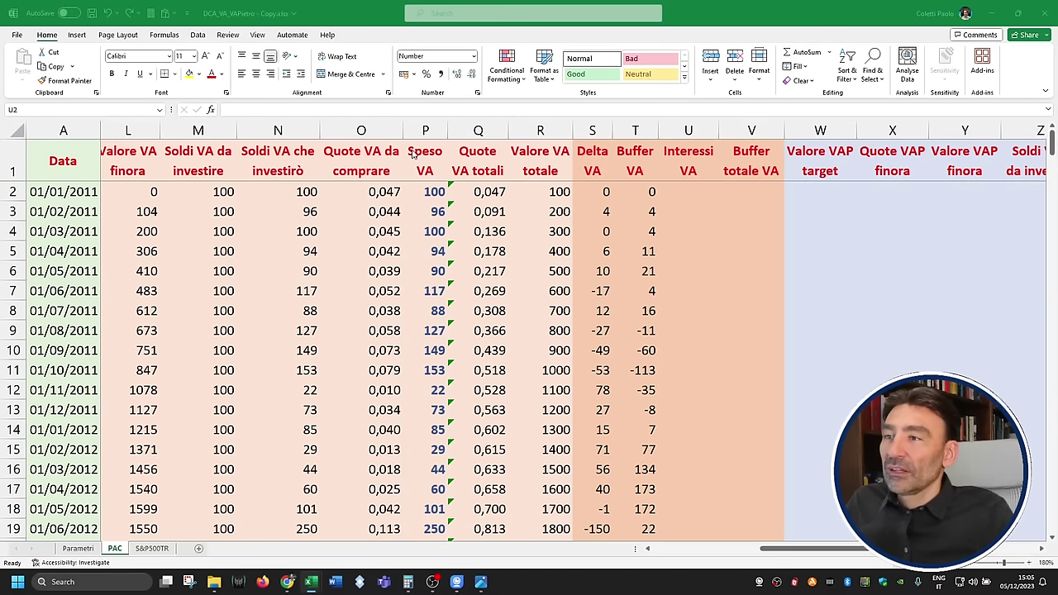
left_click(702, 191)
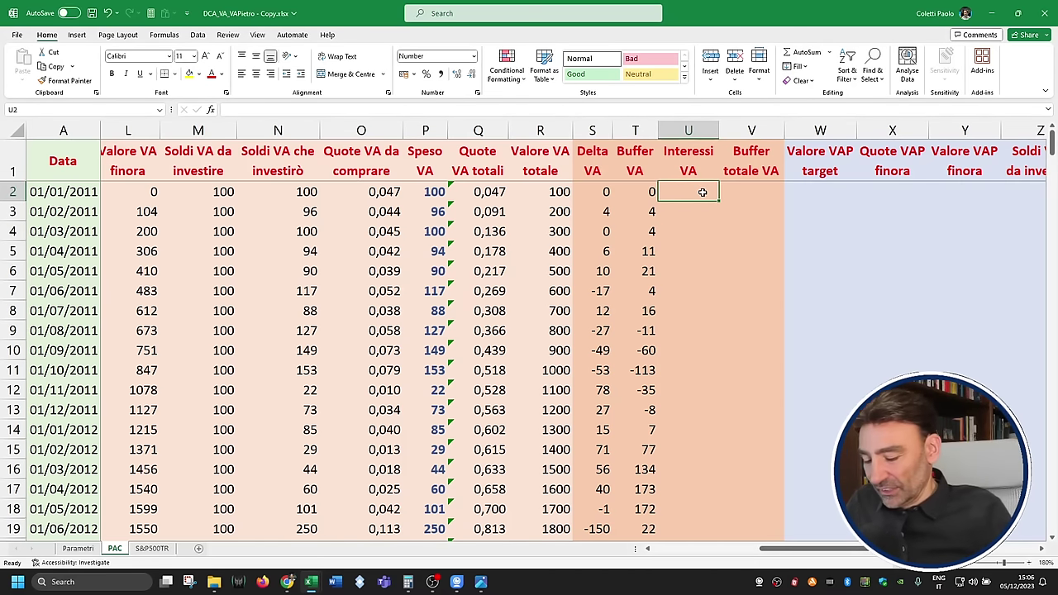
type("=")
left_click(642, 193)
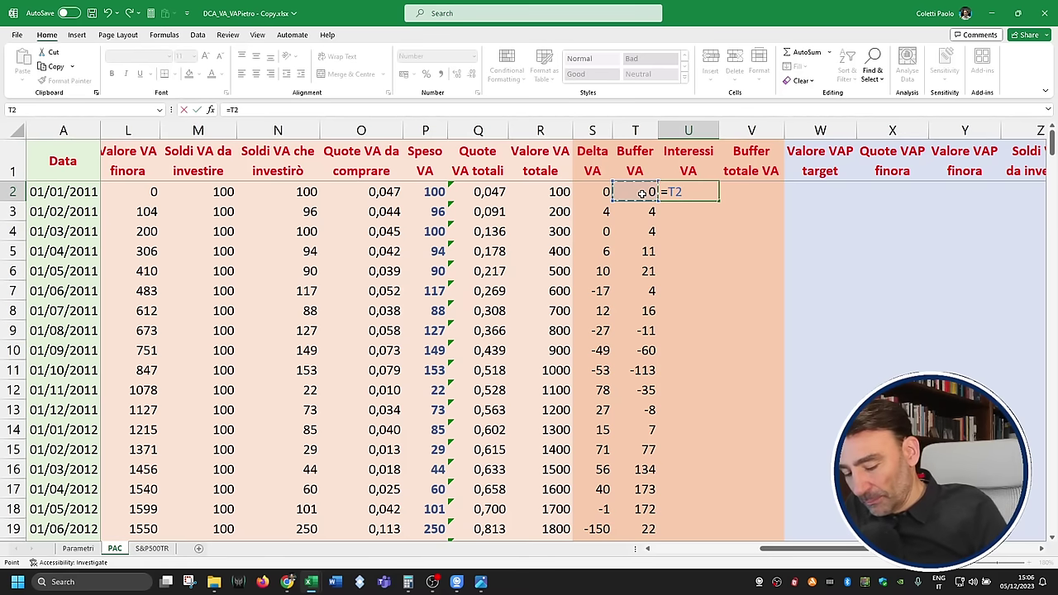
type("*")
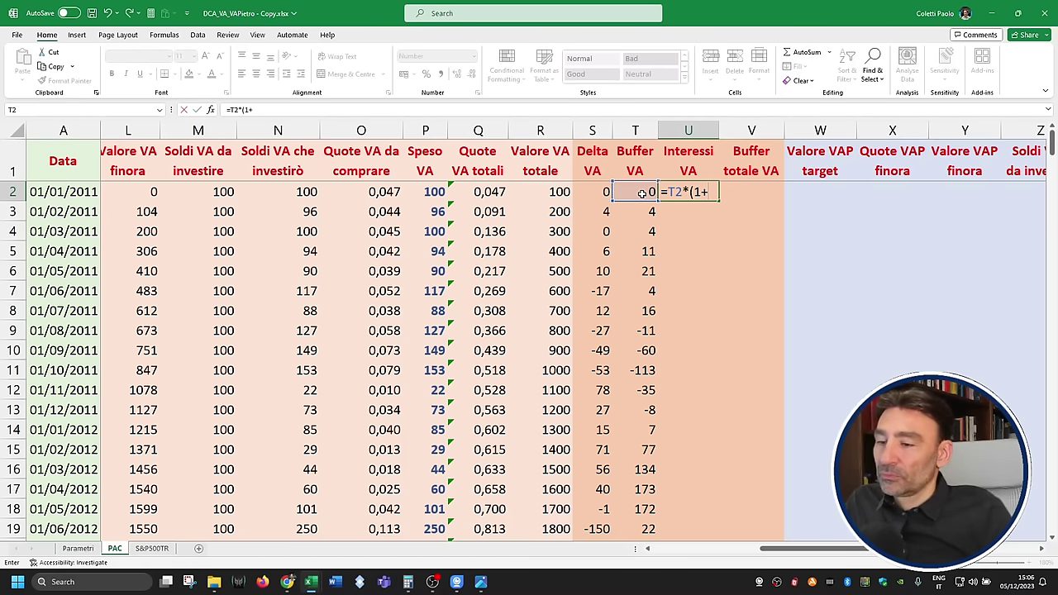
left_click_drag(786, 550, 624, 565)
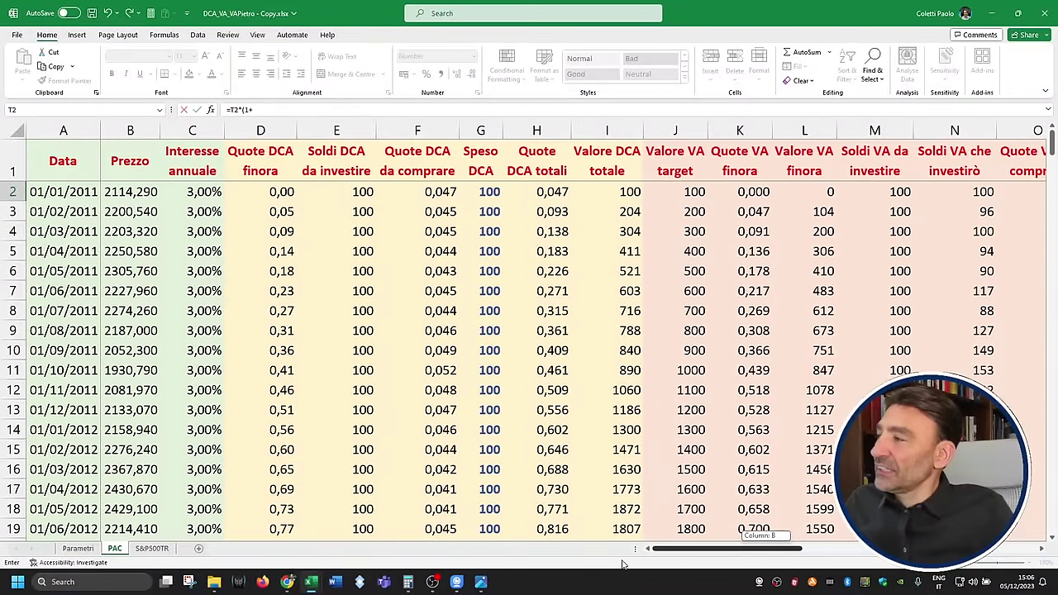
left_click(204, 191)
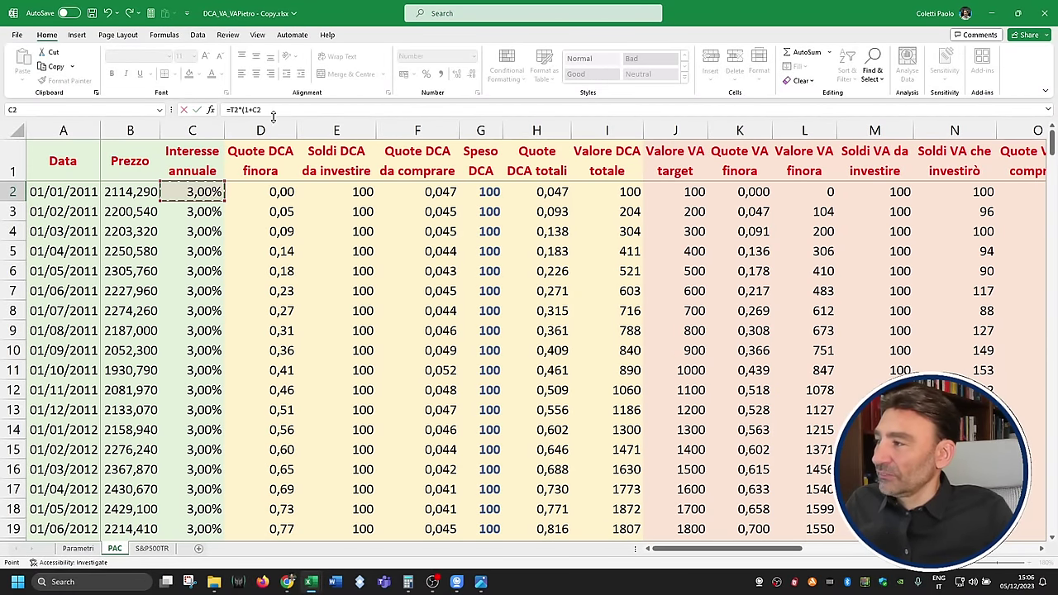
left_click(279, 111)
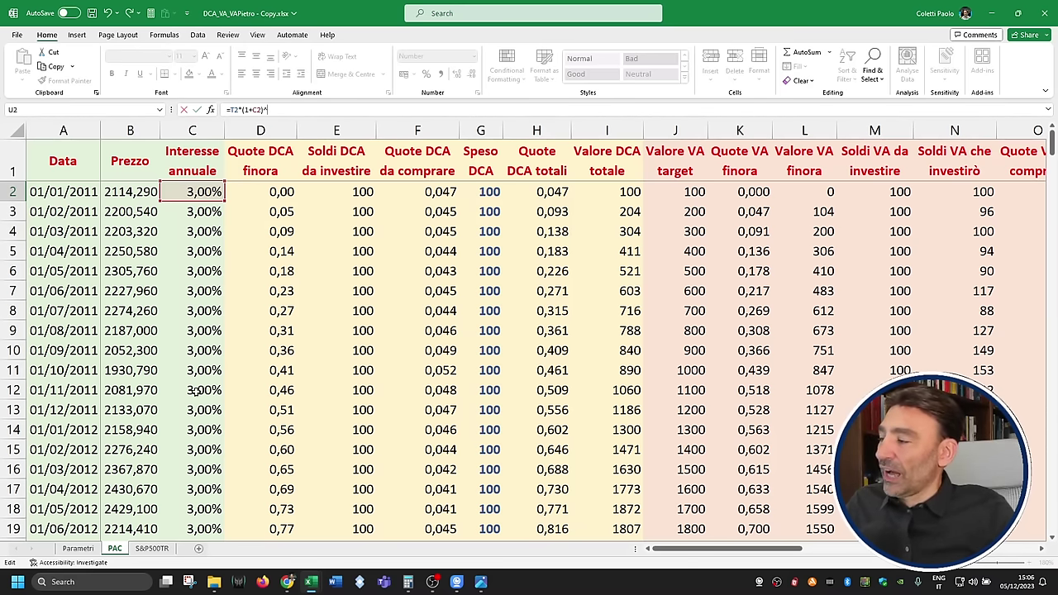
Step: Check the monthly interest rate on the Parametri sheet, and remove the stray sheet reference from the unfinished U2 formula
left_click(79, 548)
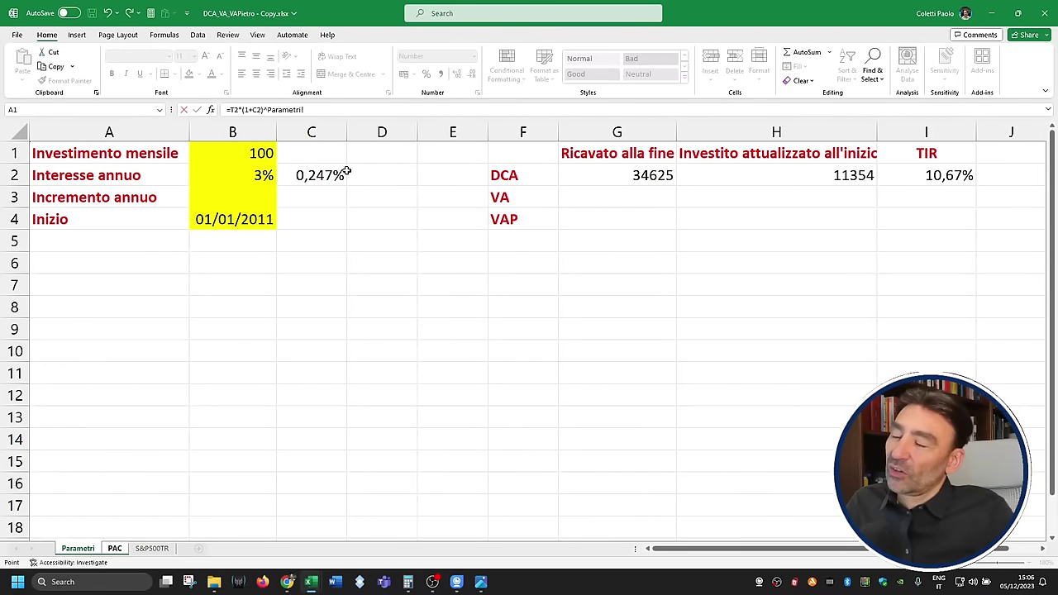
left_click(115, 549)
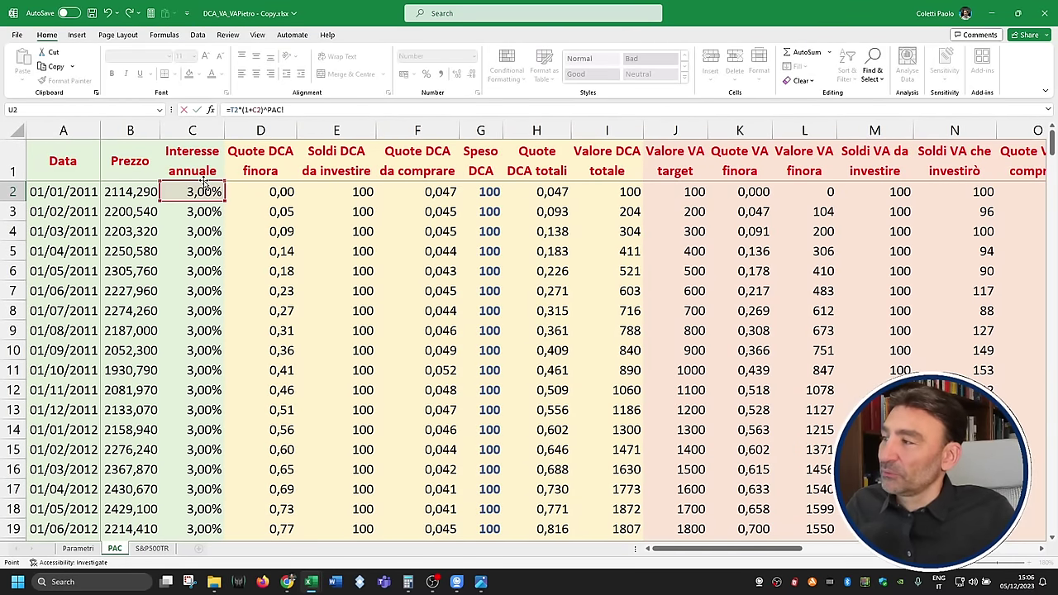
left_click_drag(772, 550, 847, 552)
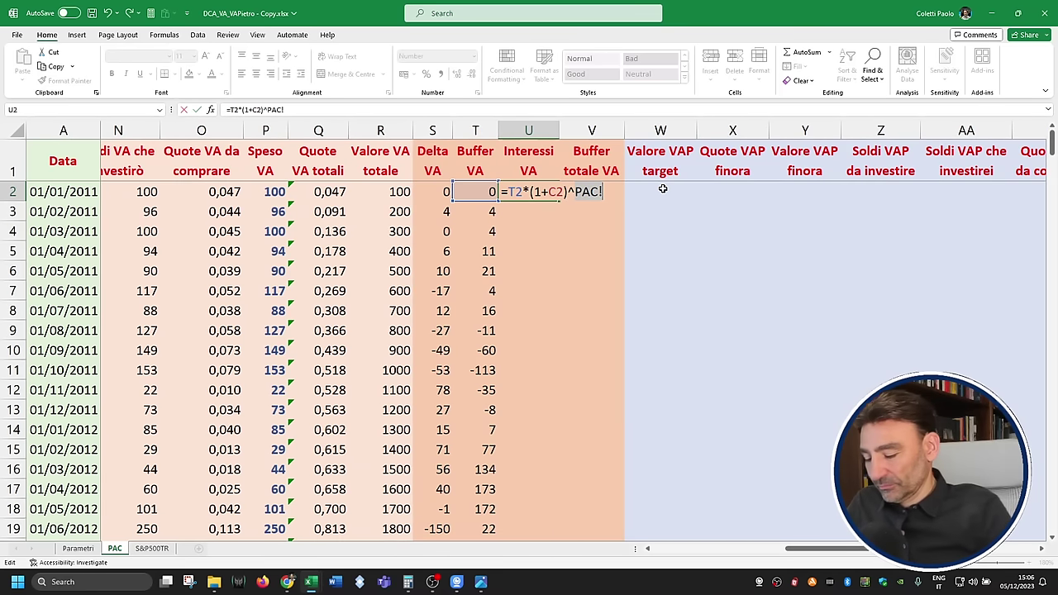
key("BackSpace")
key("BackSpace")
key("BackSpace")
key("BackSpace")
Step: Add the exponent (A3-A2)/365,25 to the U2 formula, with no PAC! prefix on either date reference
type("(")
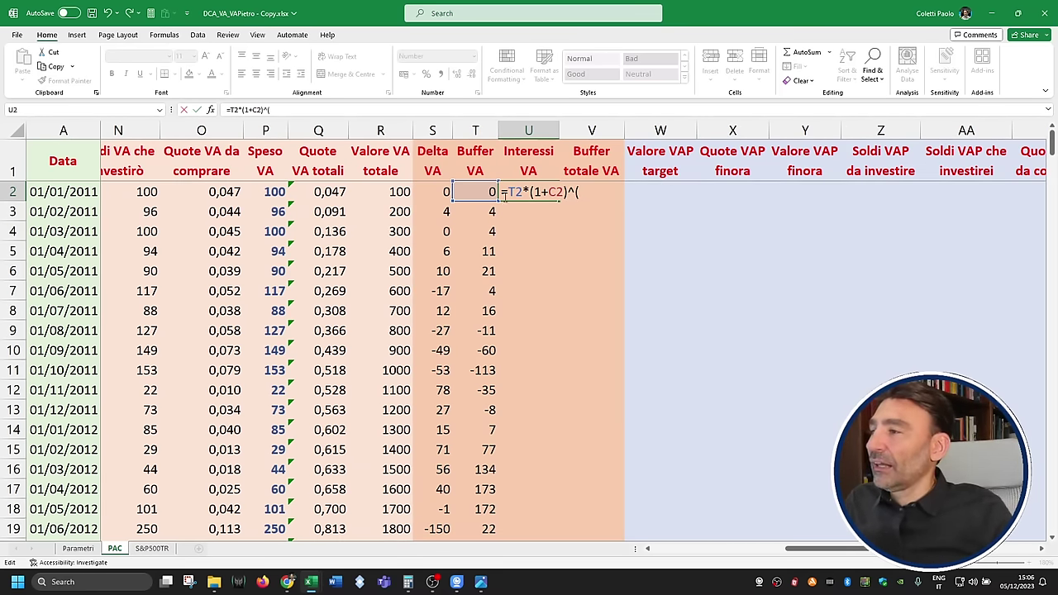
left_click(69, 213)
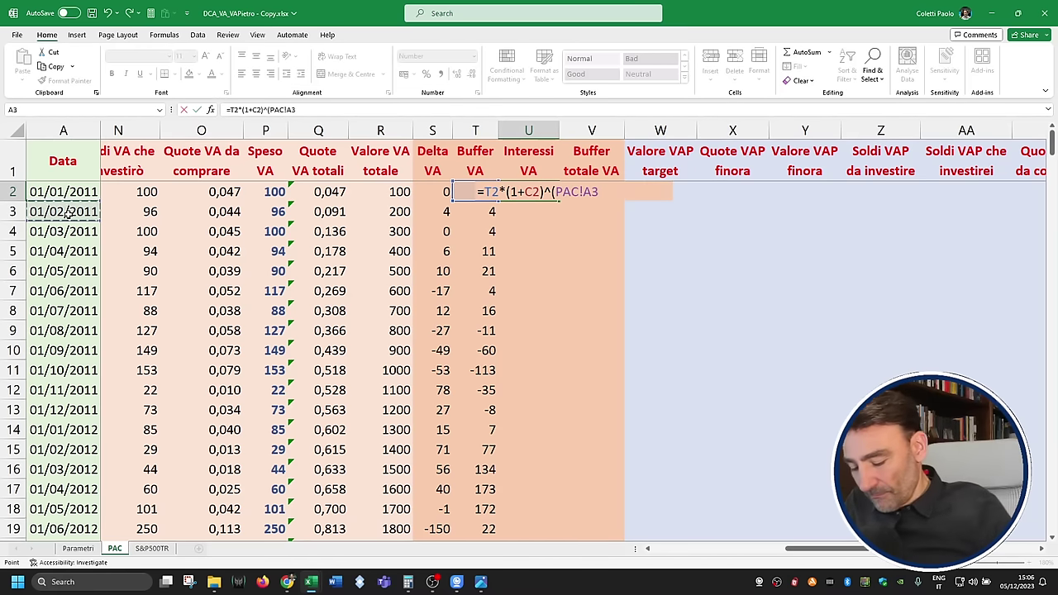
type("-")
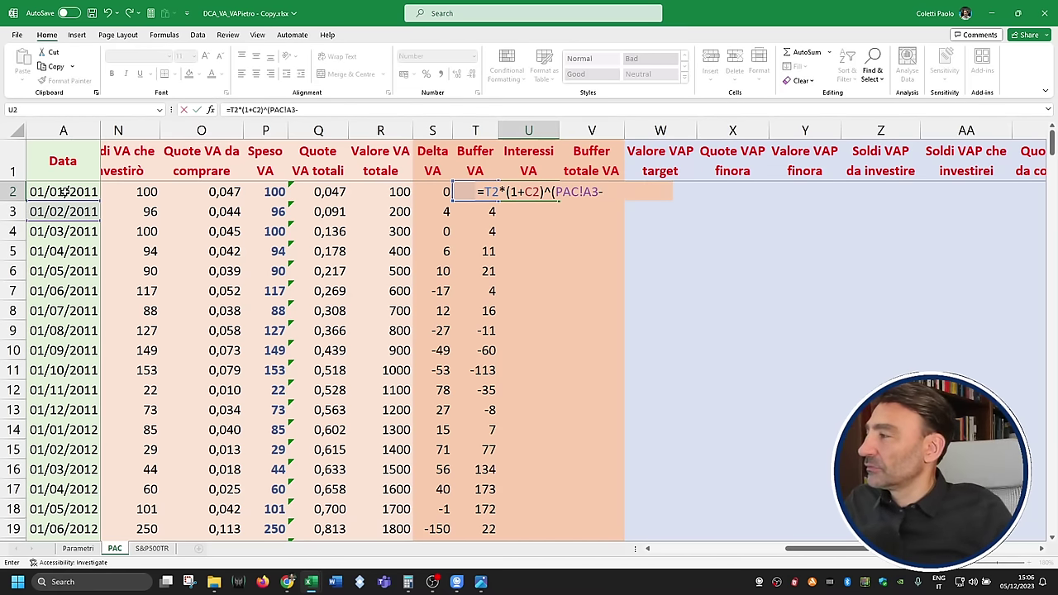
left_click(68, 192)
type(")")
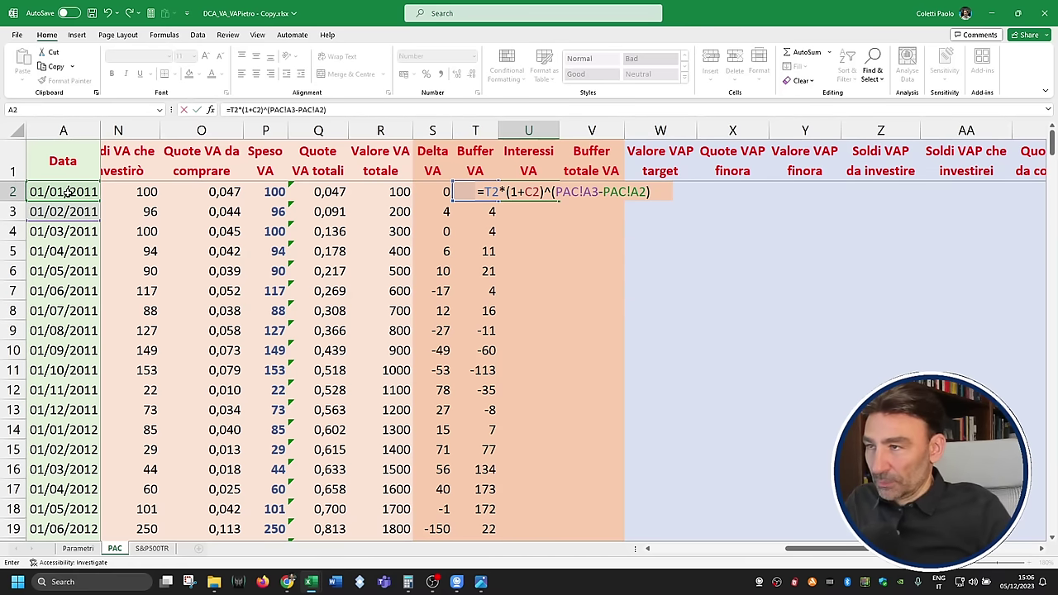
type("/3")
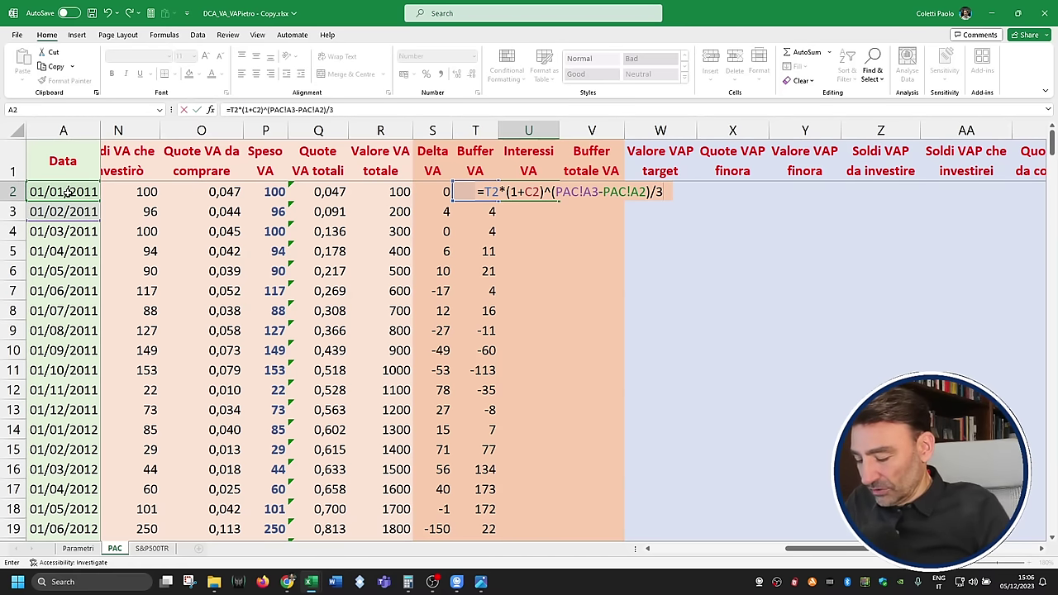
type("65,25")
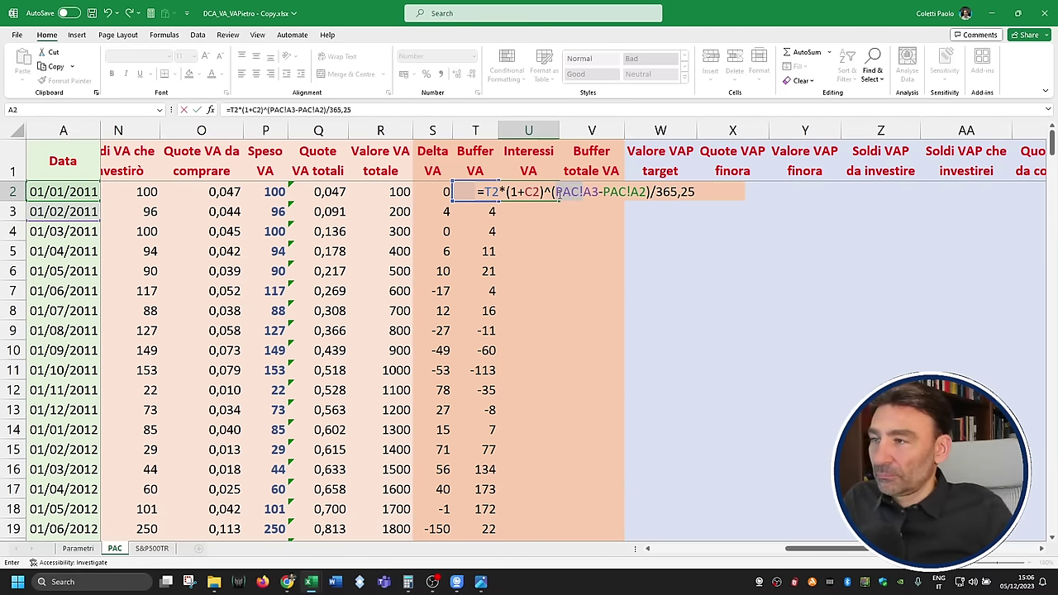
key("BackSpace")
left_click_drag(605, 192, 577, 192)
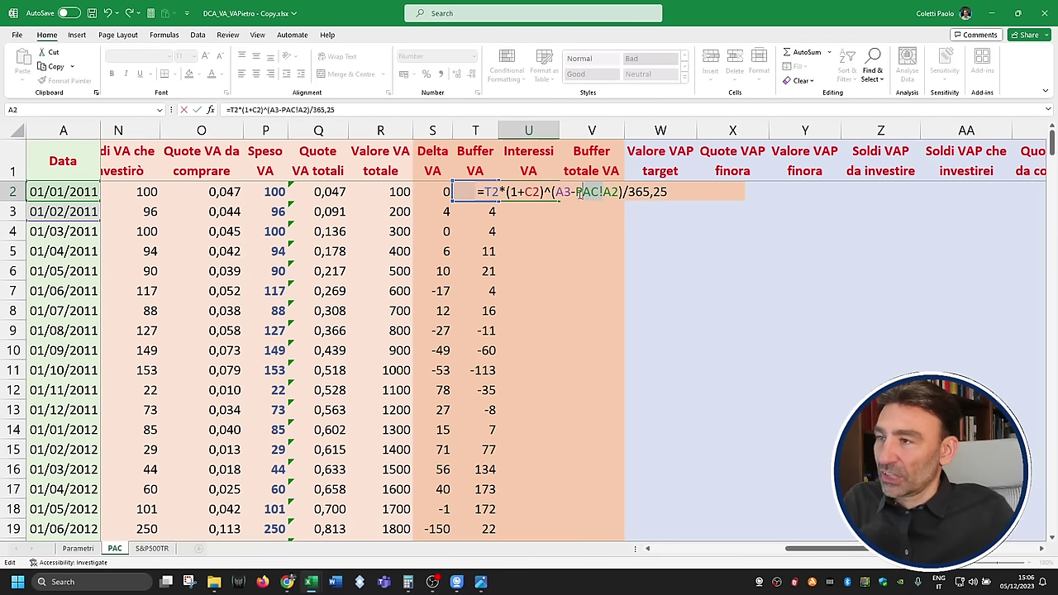
key("BackSpace")
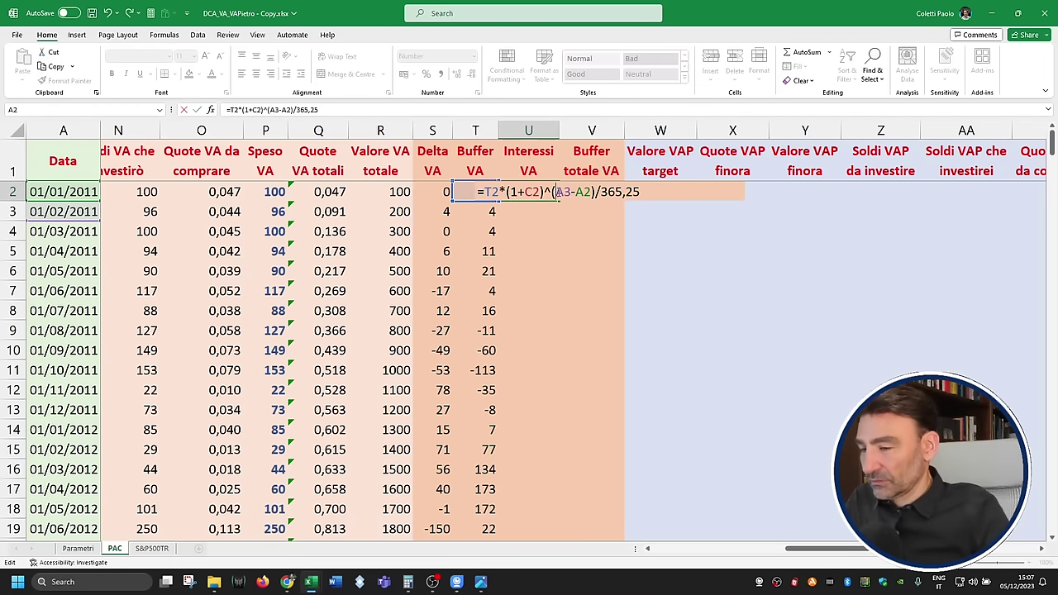
Step: Group the exponent and subtract 1 so that U2 holds =T2*((1+C2)^((A3-A2)/365,25)-1)
left_click(557, 192)
type("(")
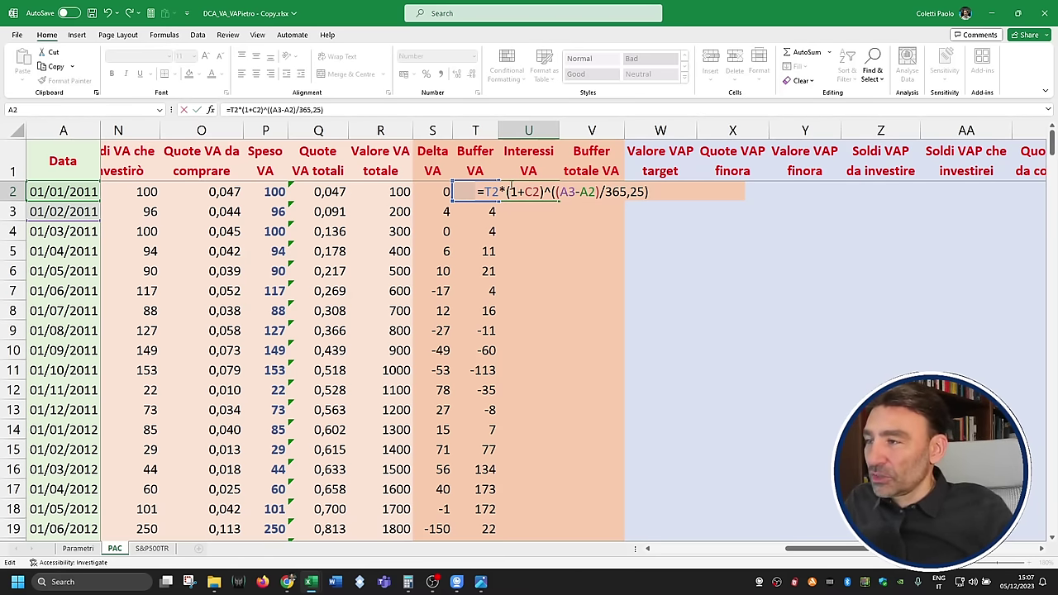
type("(")
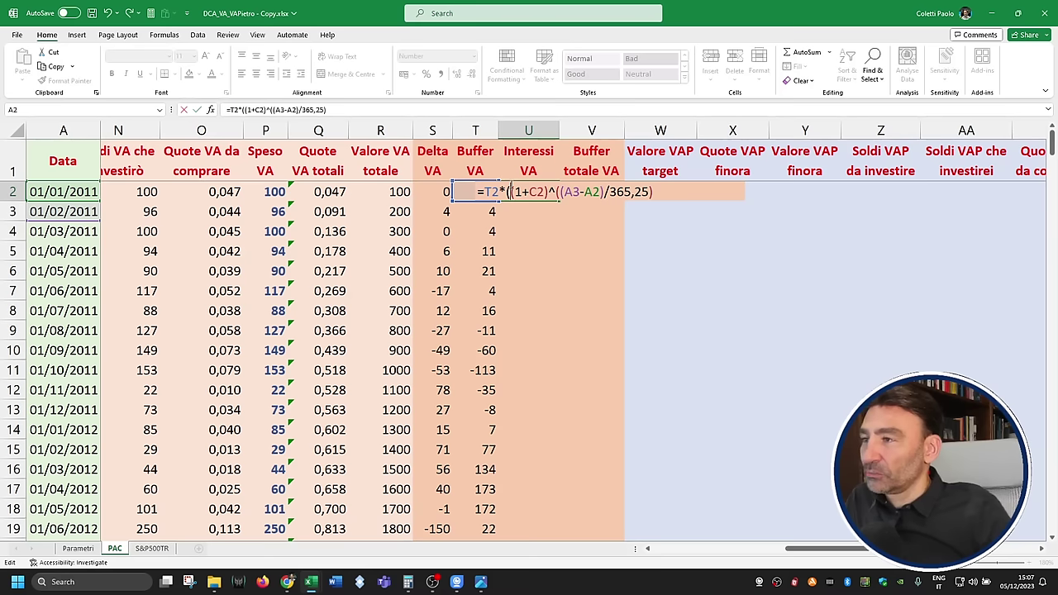
left_click(672, 198)
type("-1")
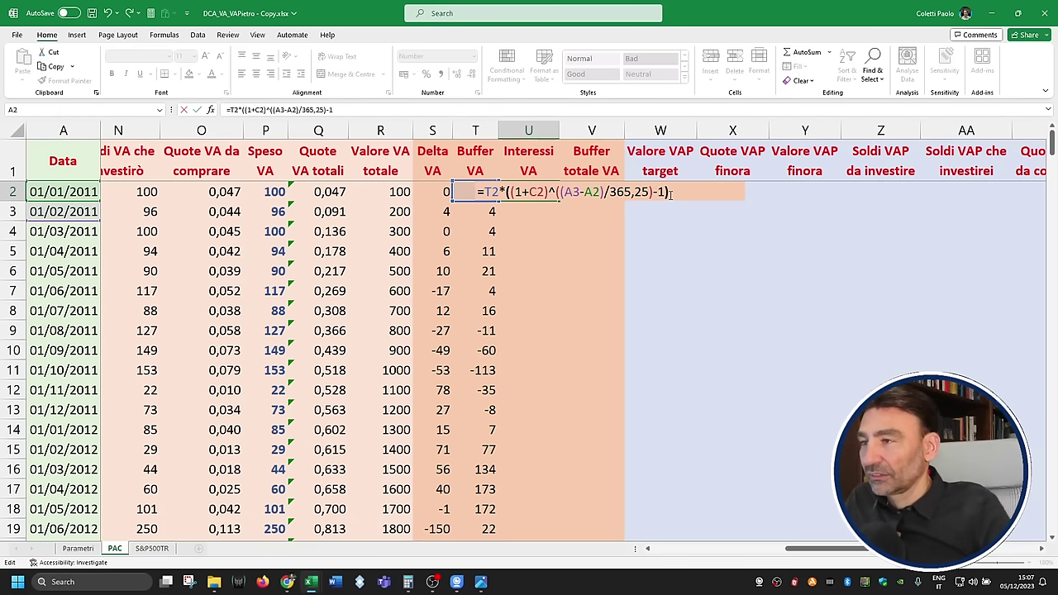
key("ctrl+Return")
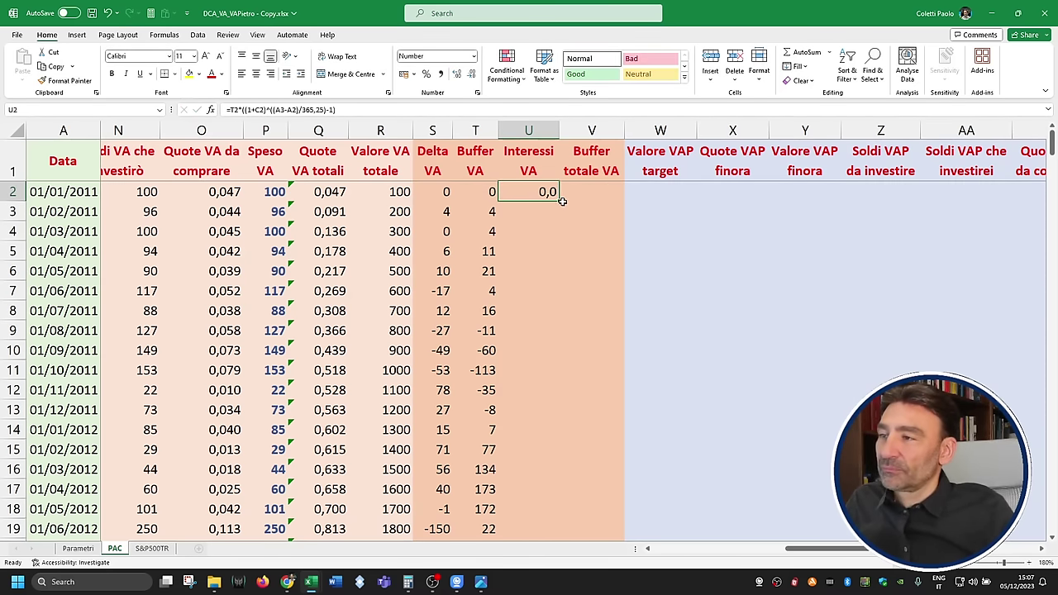
Step: Fill the Interessi VA formula from U2 down the column and check the copied formula in U10
double_click(560, 200)
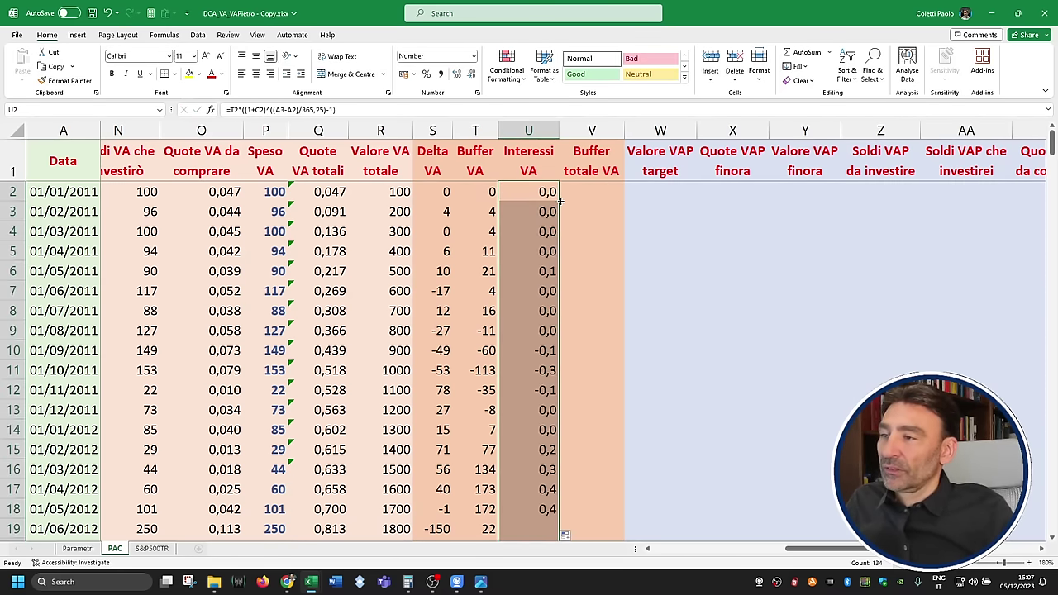
left_click(539, 276)
left_click(543, 347)
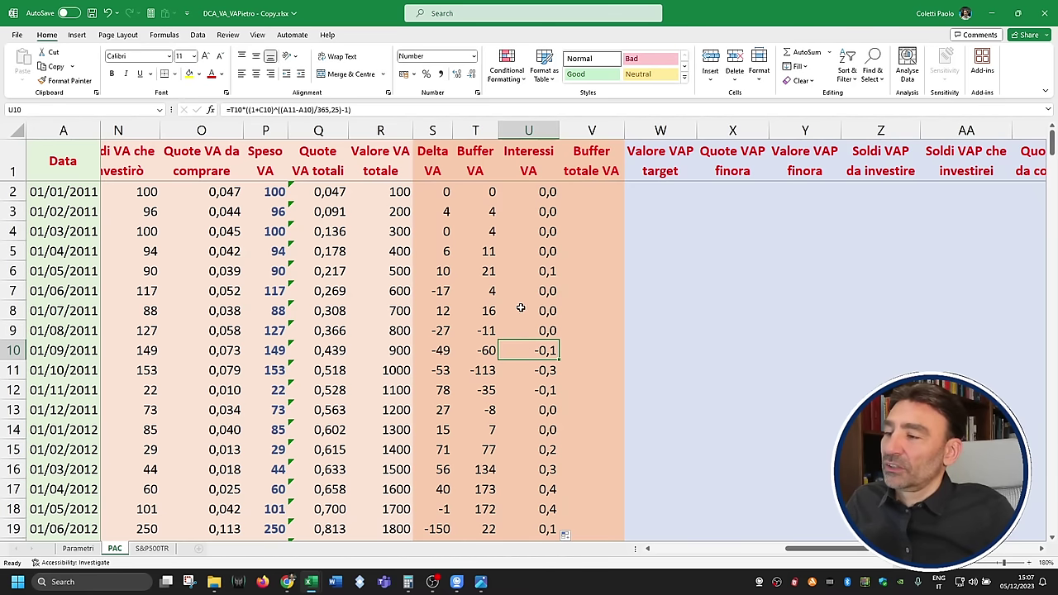
Step: Enter =T2+U2 as the Buffer totale VA in V2 and fill it down the column
left_click(612, 190)
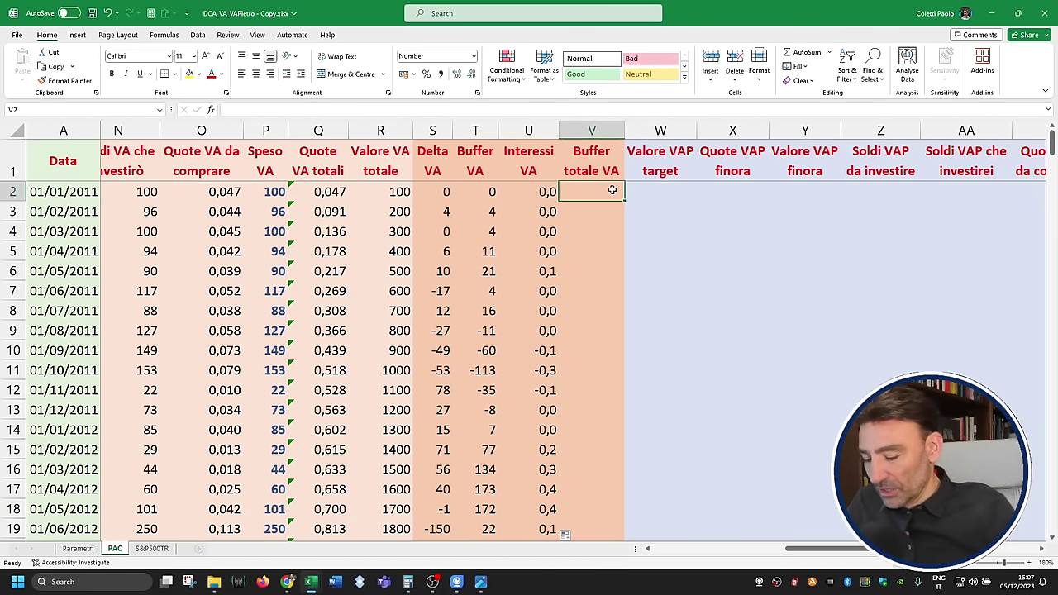
type("=")
left_click(482, 190)
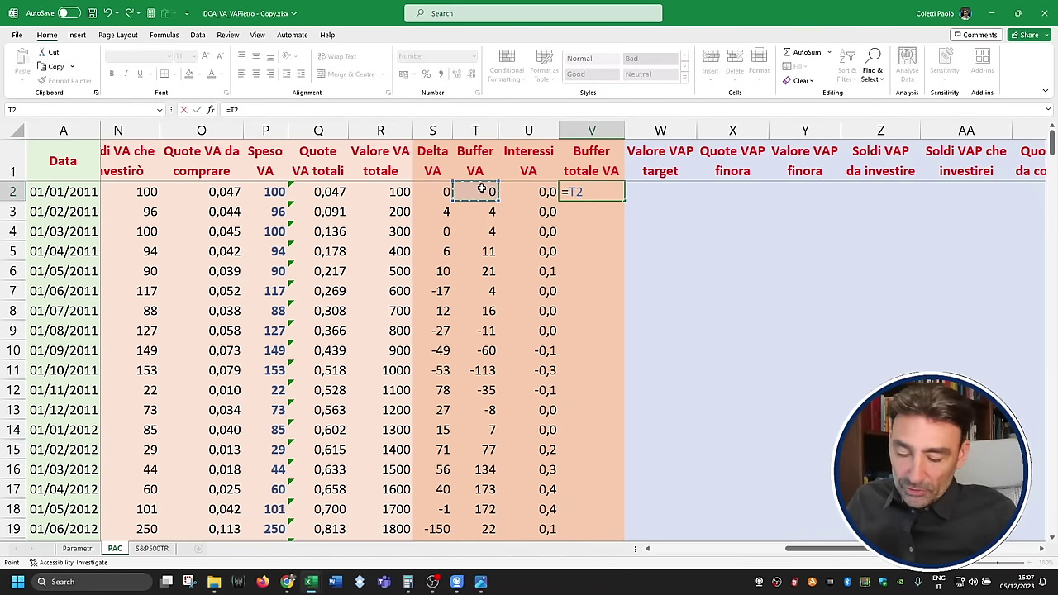
type("+")
left_click(538, 192)
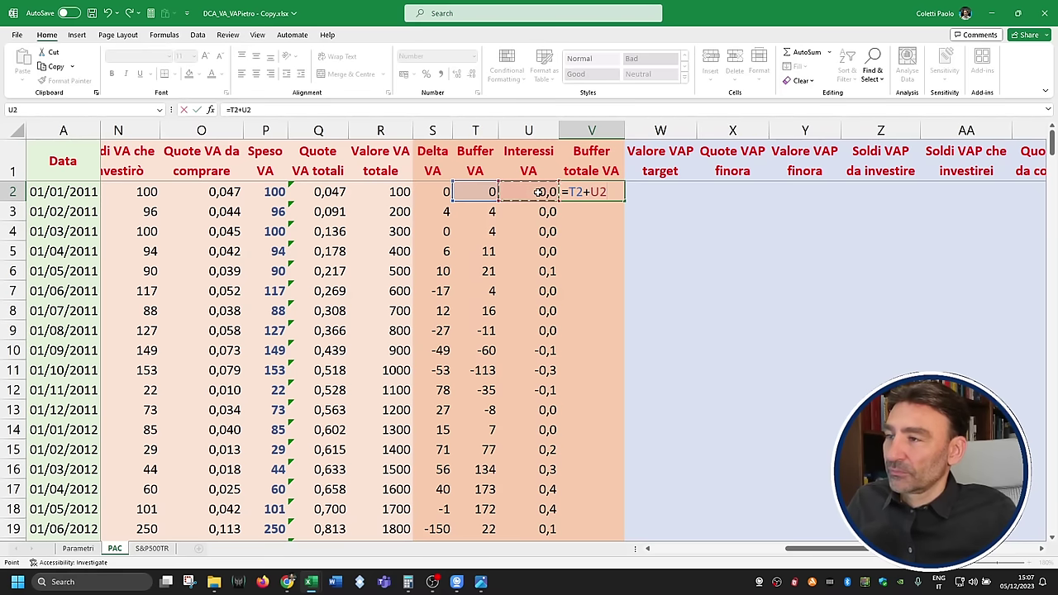
key("ctrl+Return")
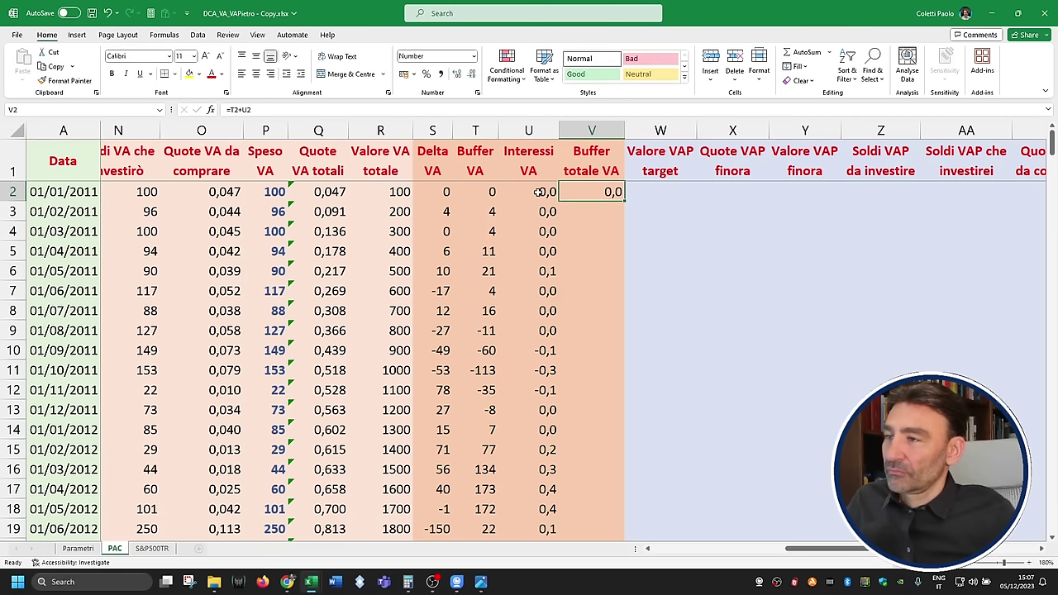
double_click(625, 200)
Step: Change the Buffer VA formula in T2 to =IF(ISNUMBER(V1);V1;0)+S2 and fill it down the column
left_click(482, 195)
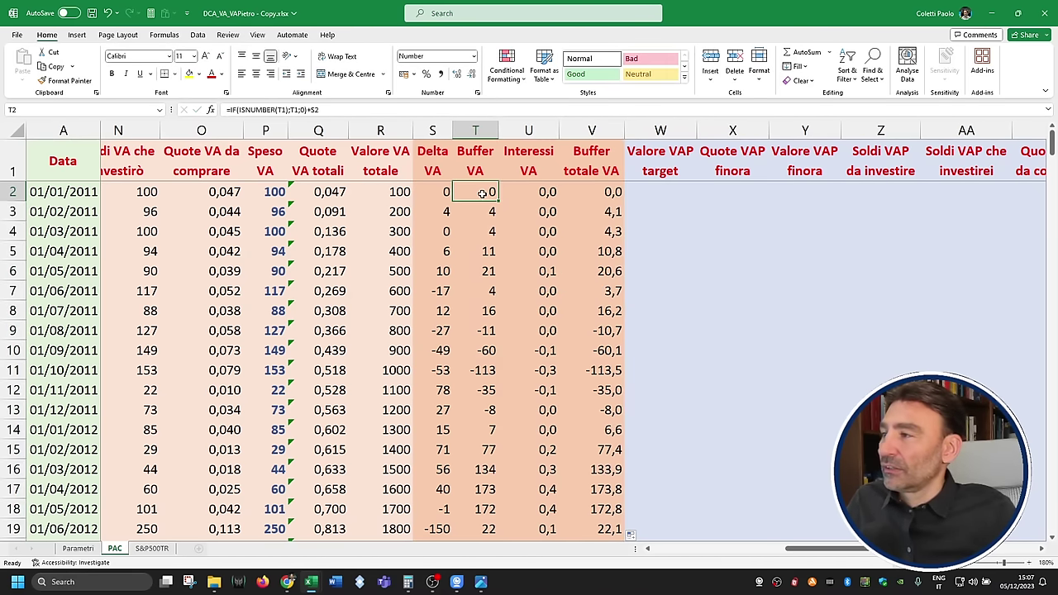
key("F2")
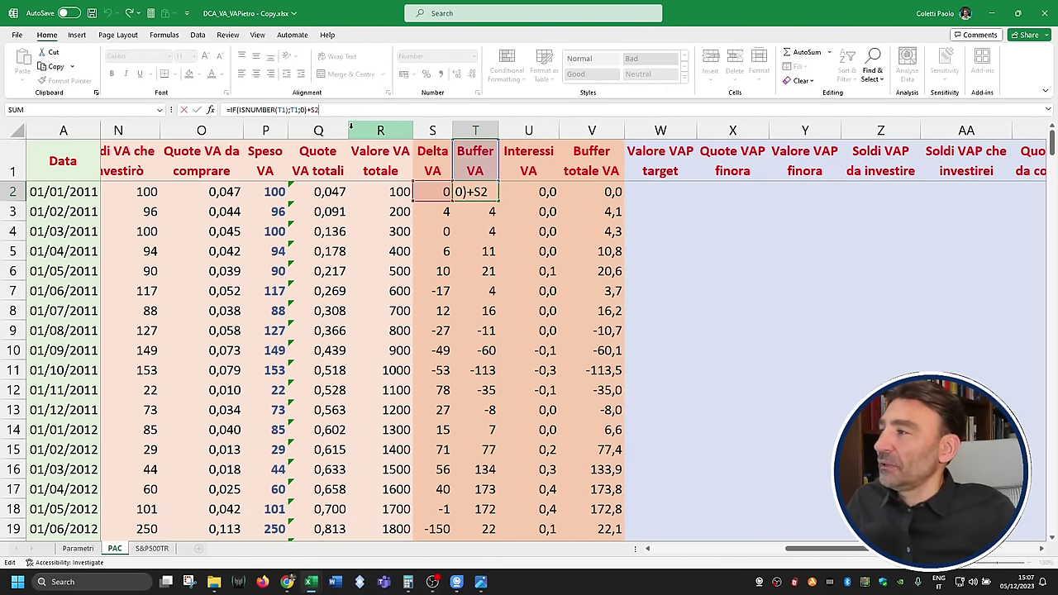
left_click(280, 110)
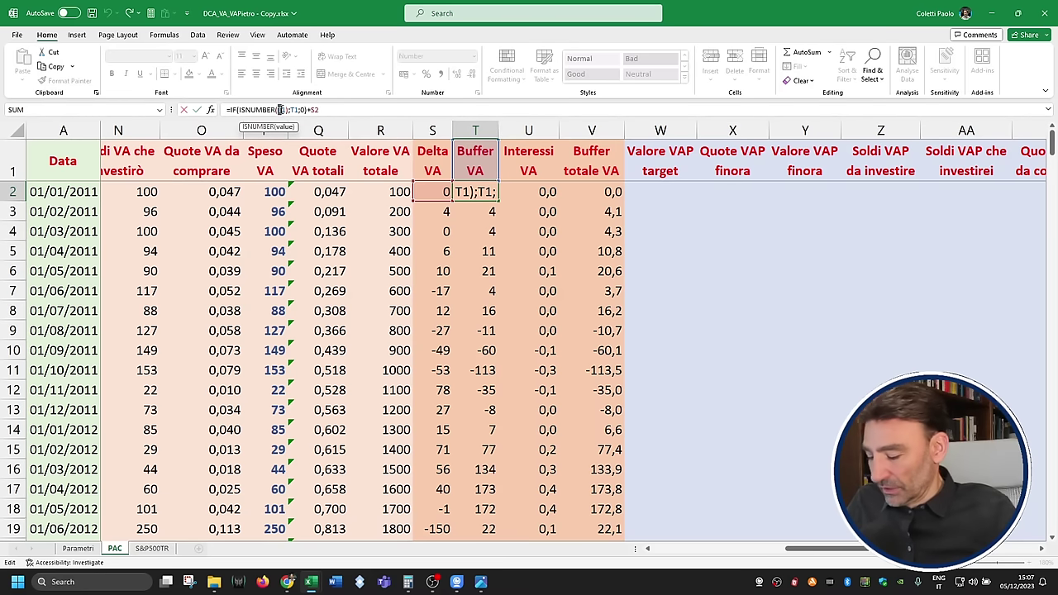
type("V1")
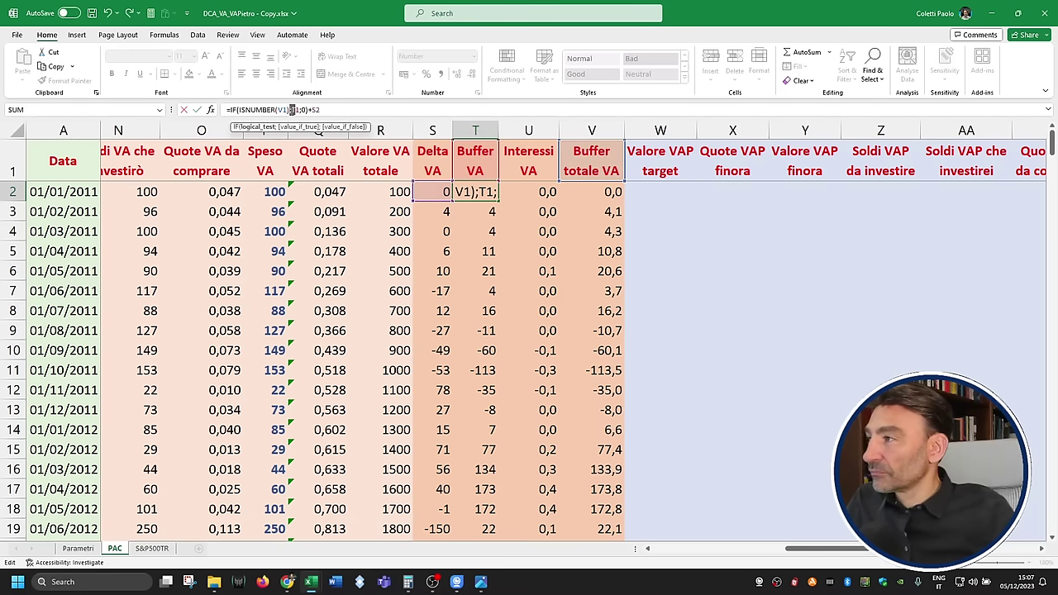
left_click(295, 110)
type("V1")
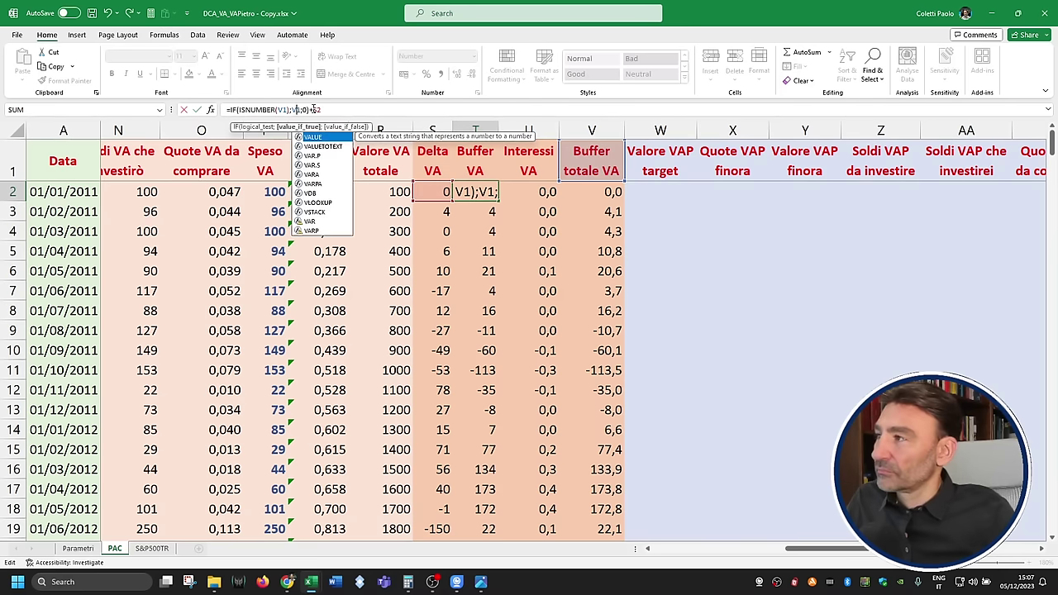
key("Return")
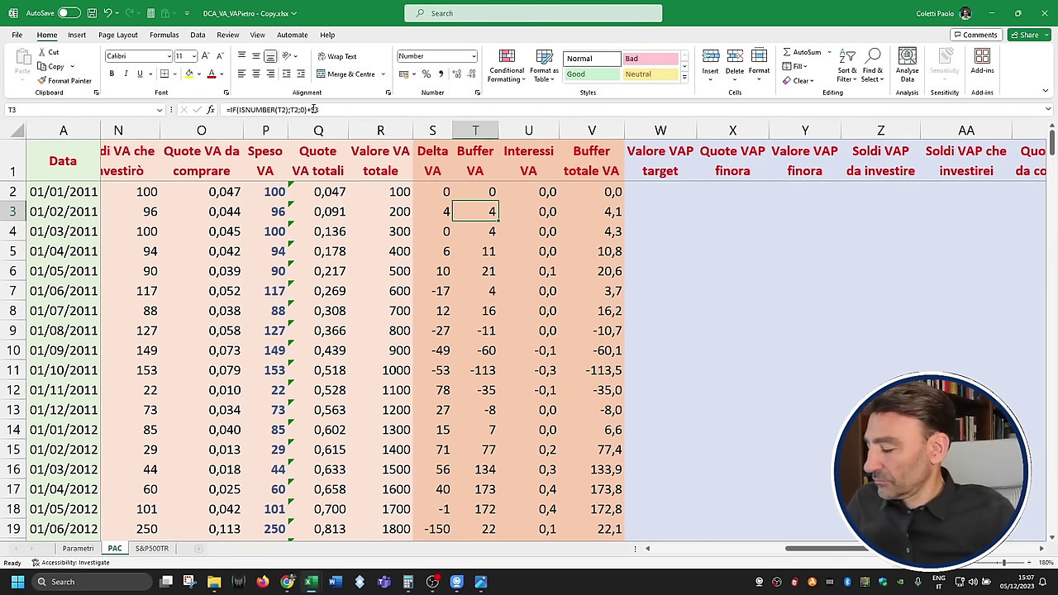
left_click(485, 190)
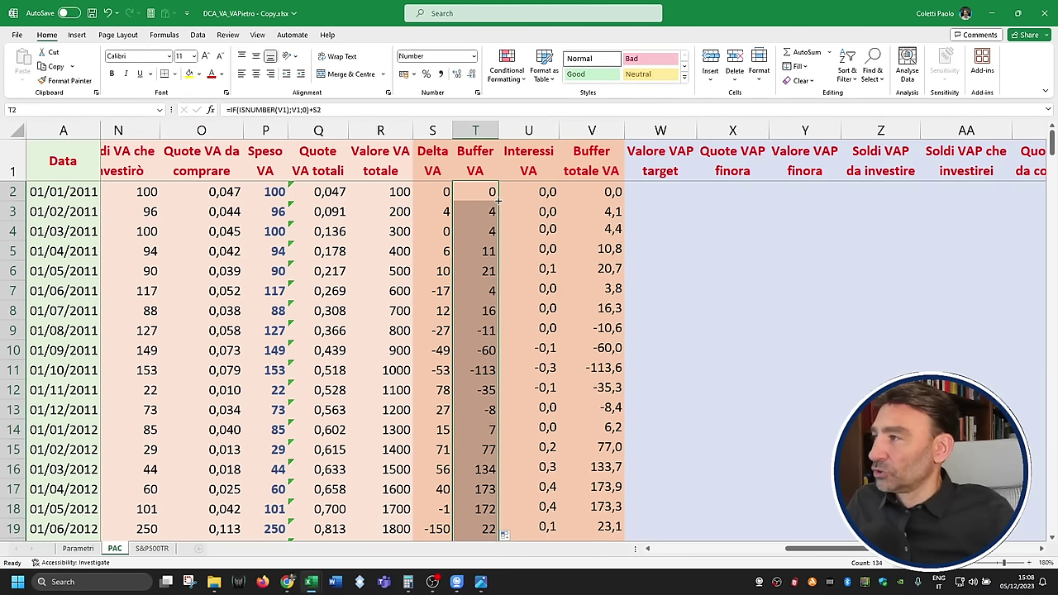
Step: Complete the Buffer VA fill from T2 down the column and check the formulas of the buffer columns in rows 2 and 3
double_click(498, 202)
left_click(544, 192)
double_click(581, 201)
left_click(595, 192)
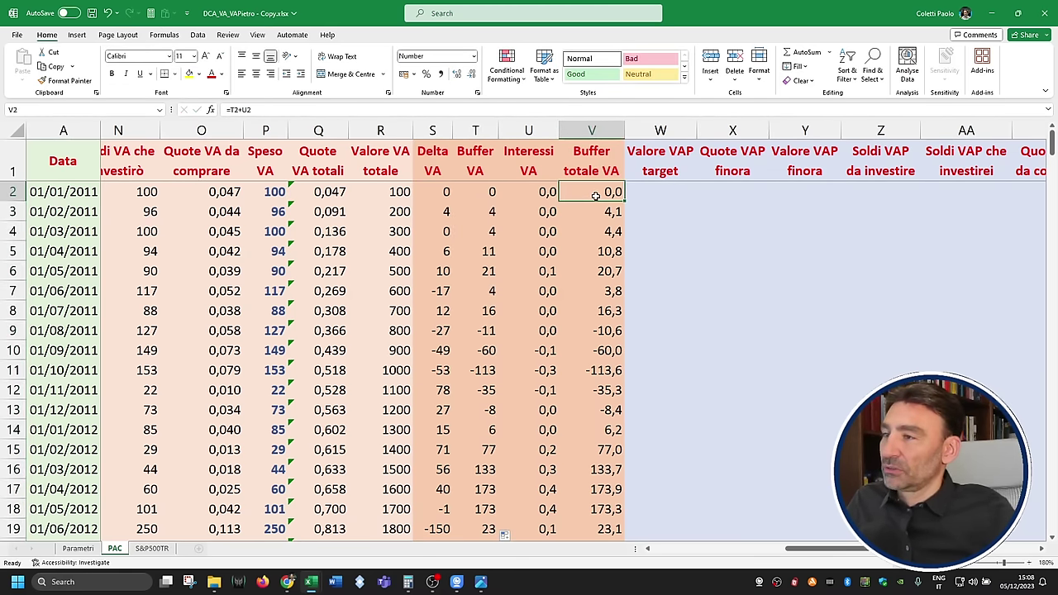
left_click(495, 213)
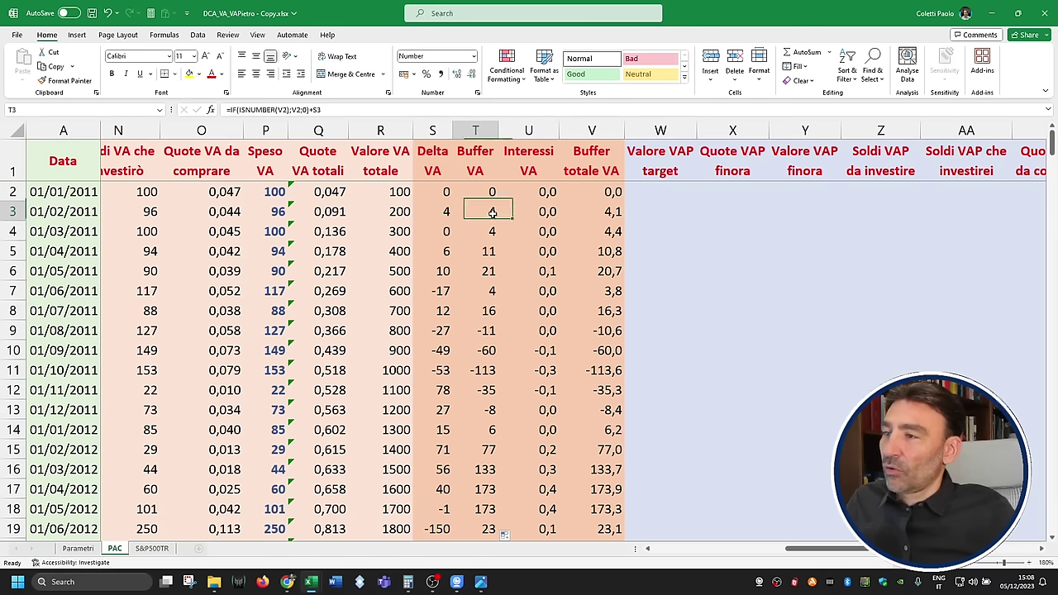
left_click(615, 213)
Step: Display the Buffer VA cells T4 and T3 with one decimal and the Buffer totale VA cell V3 with two decimals
left_click(493, 232)
left_click(459, 75)
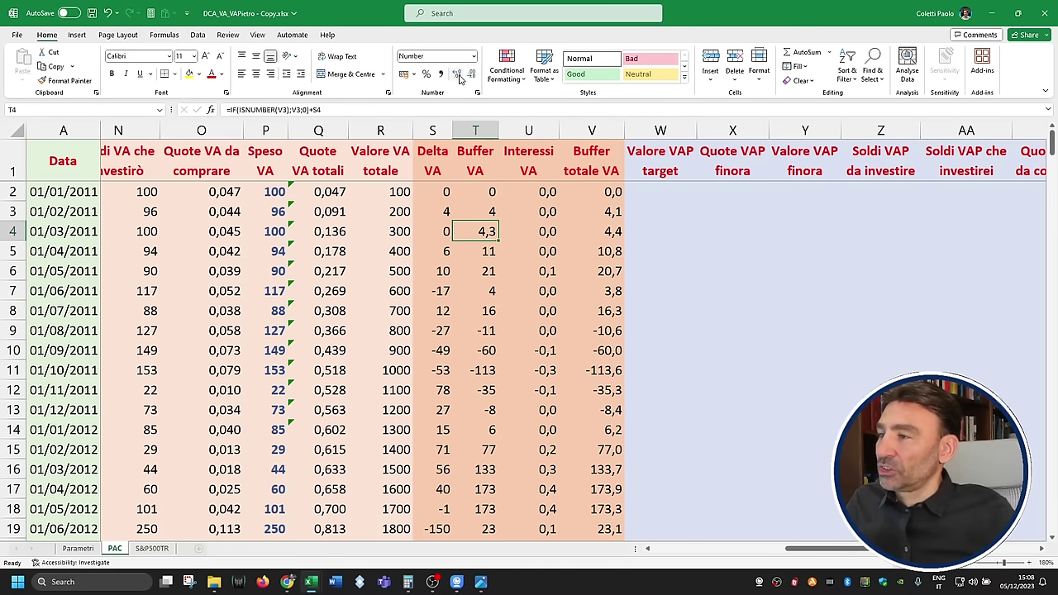
left_click(486, 213)
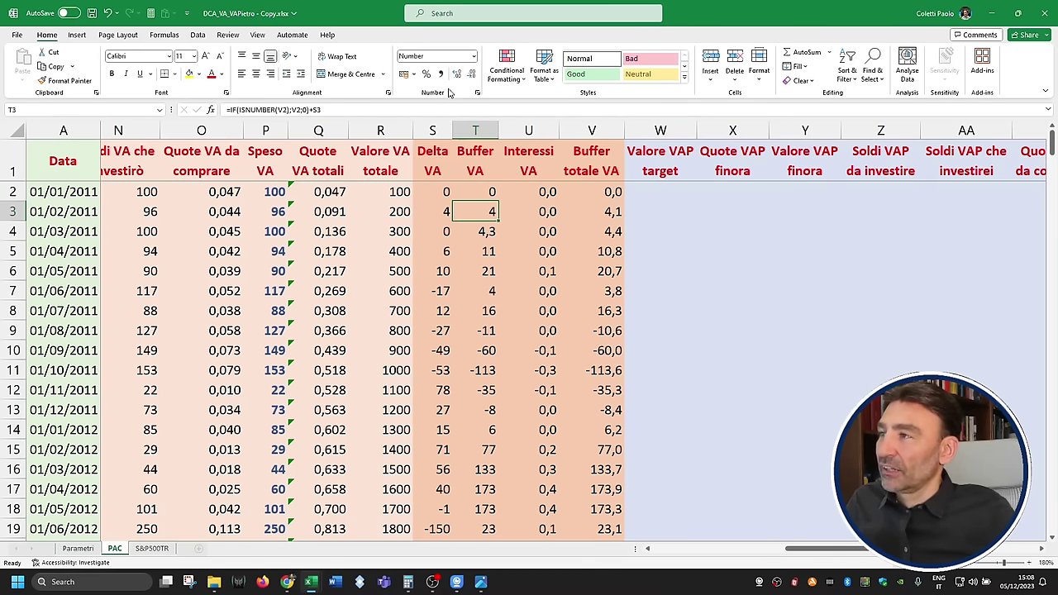
left_click(456, 75)
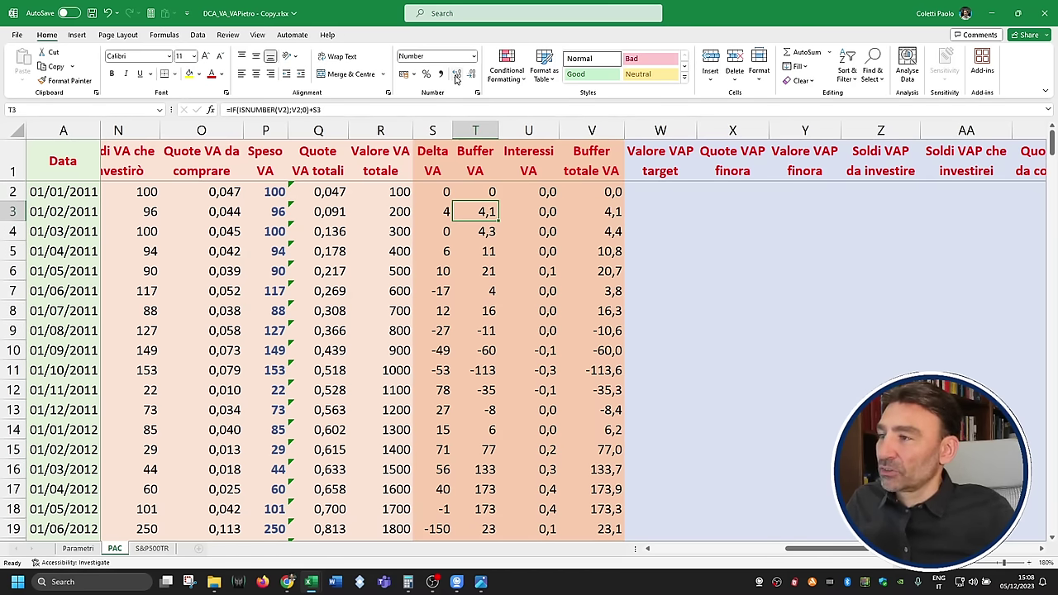
left_click(615, 212)
left_click(457, 74)
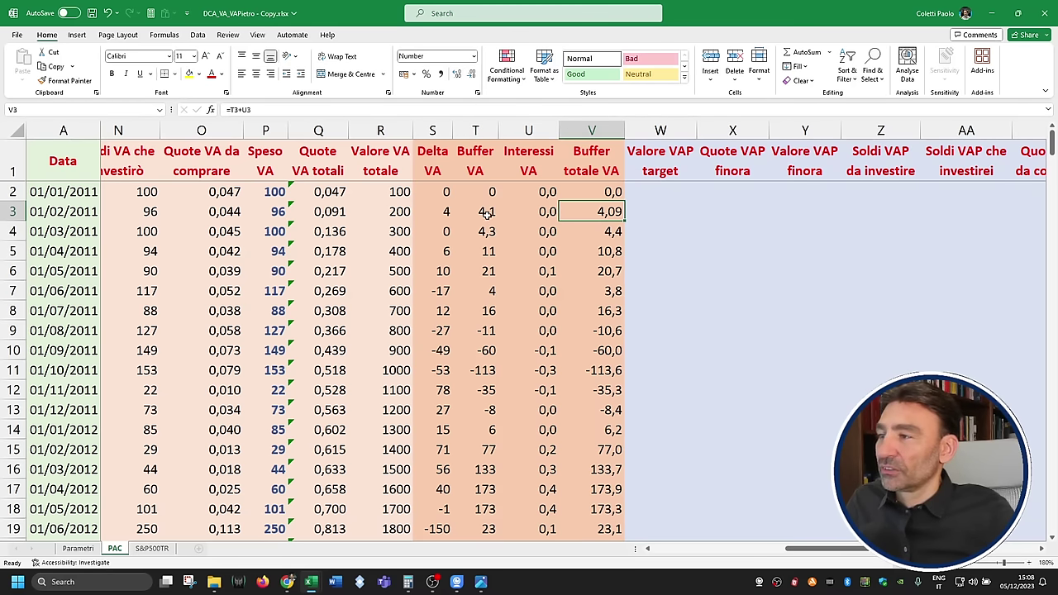
Step: Display T3:V4 with three decimals and compare the total buffer in V3 with the following month's buffer in T4
left_click_drag(487, 215, 607, 231)
left_click(457, 74)
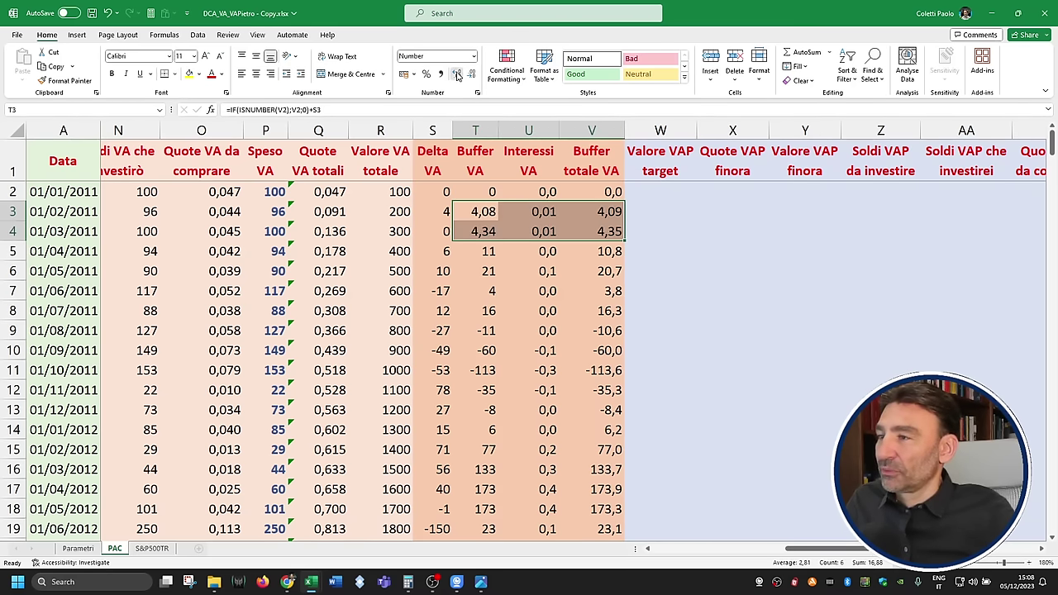
left_click(457, 75)
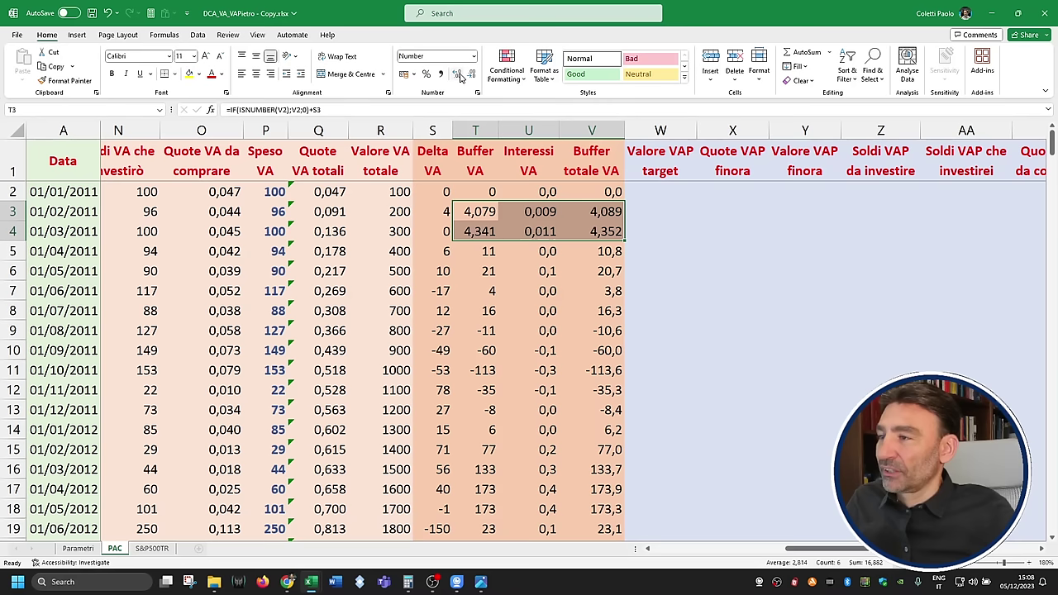
left_click(613, 212)
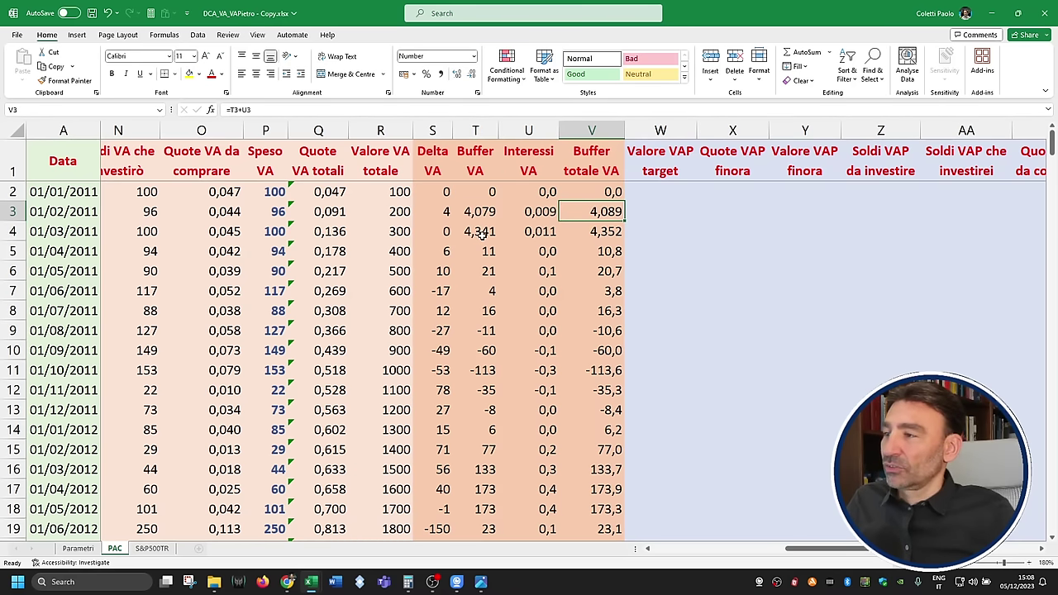
left_click(484, 235)
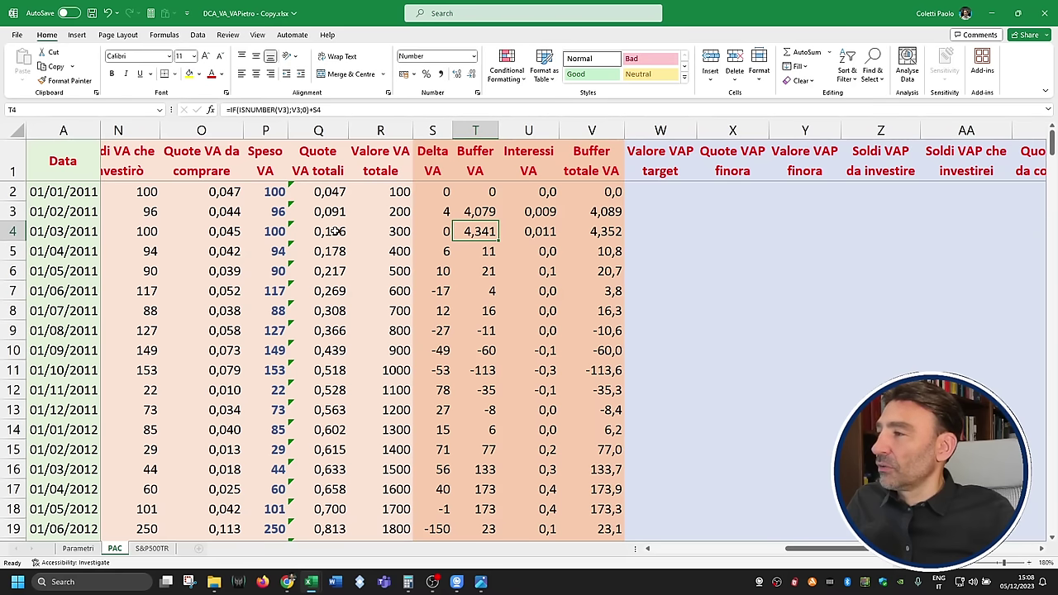
Step: Display the Delta VA value in S4 with two decimals
left_click(443, 233)
left_click(458, 77)
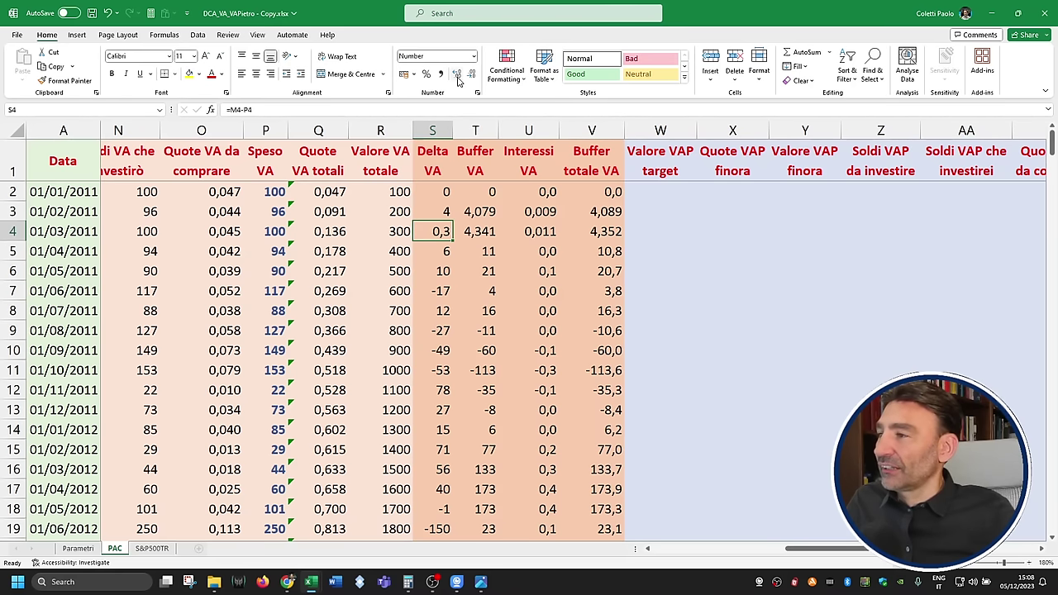
left_click(458, 77)
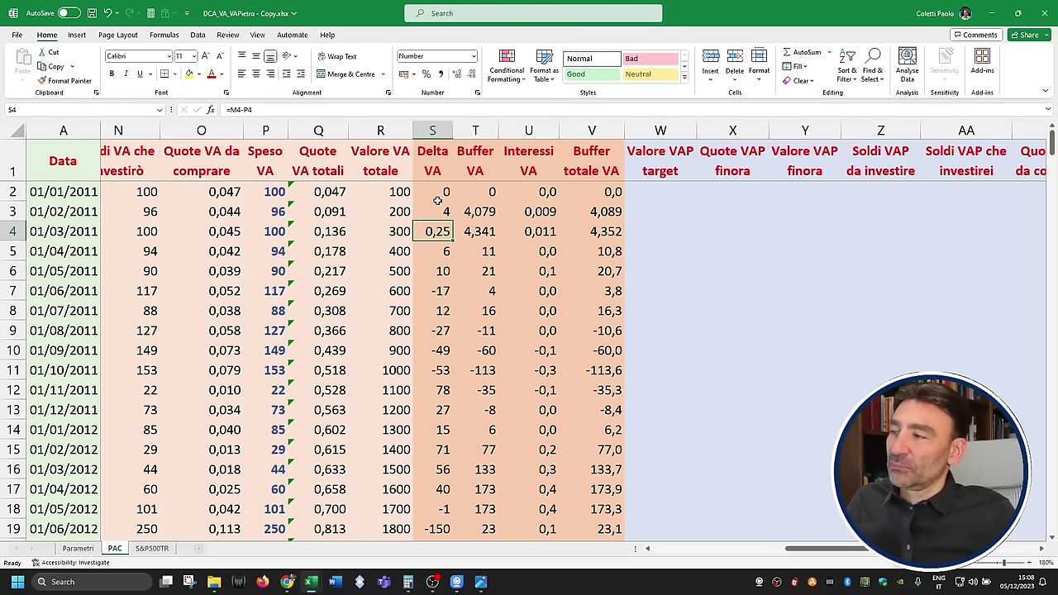
Step: Reduce the number format of S2:V4 to zero decimals
left_click_drag(445, 195, 573, 226)
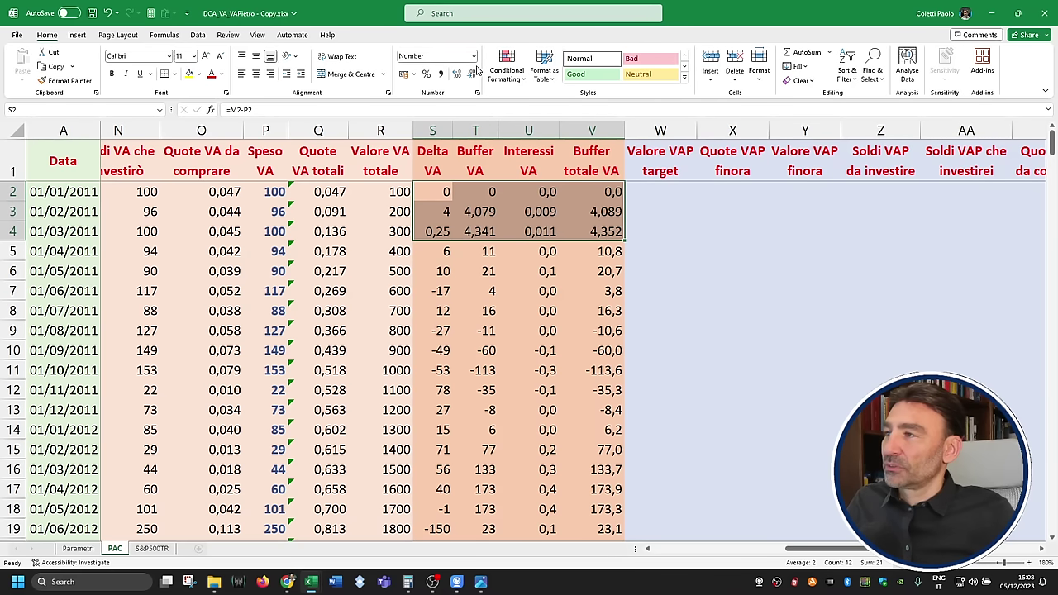
left_click(474, 56)
left_click(473, 56)
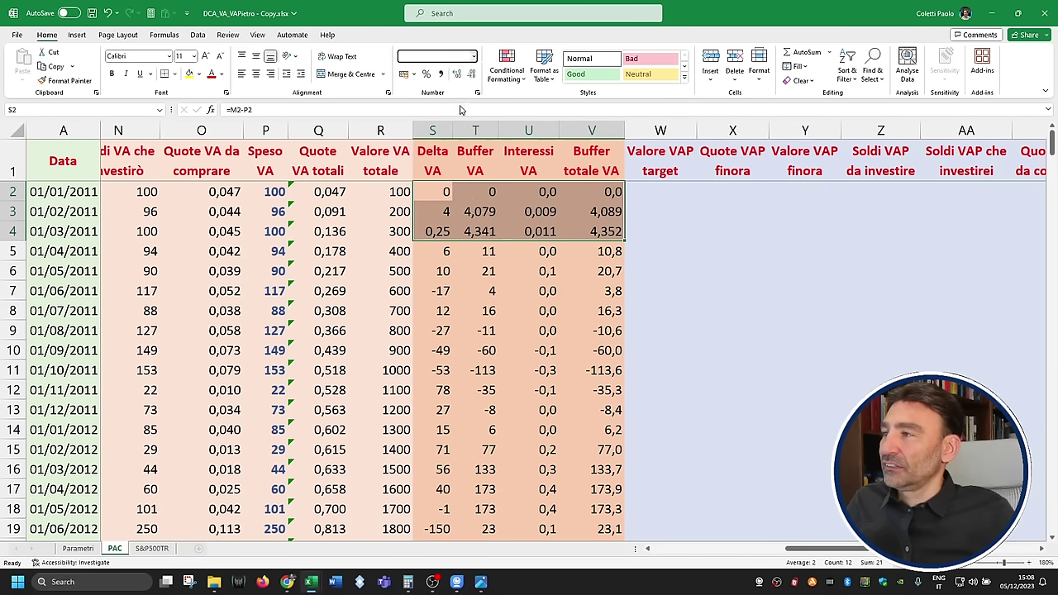
left_click(470, 75)
left_click(470, 74)
left_click(471, 75)
left_click(542, 211)
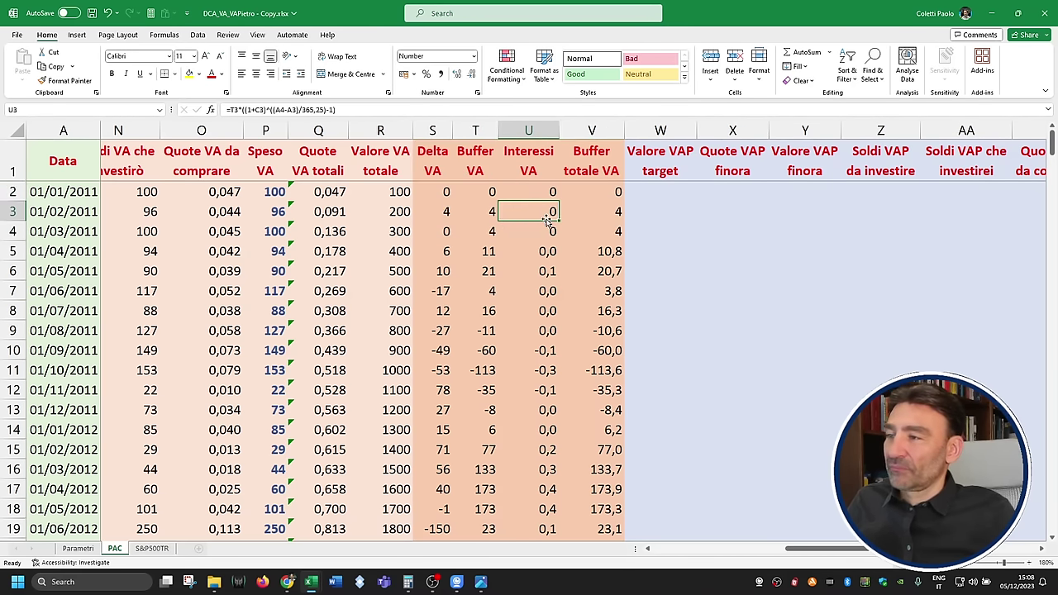
left_click(493, 211)
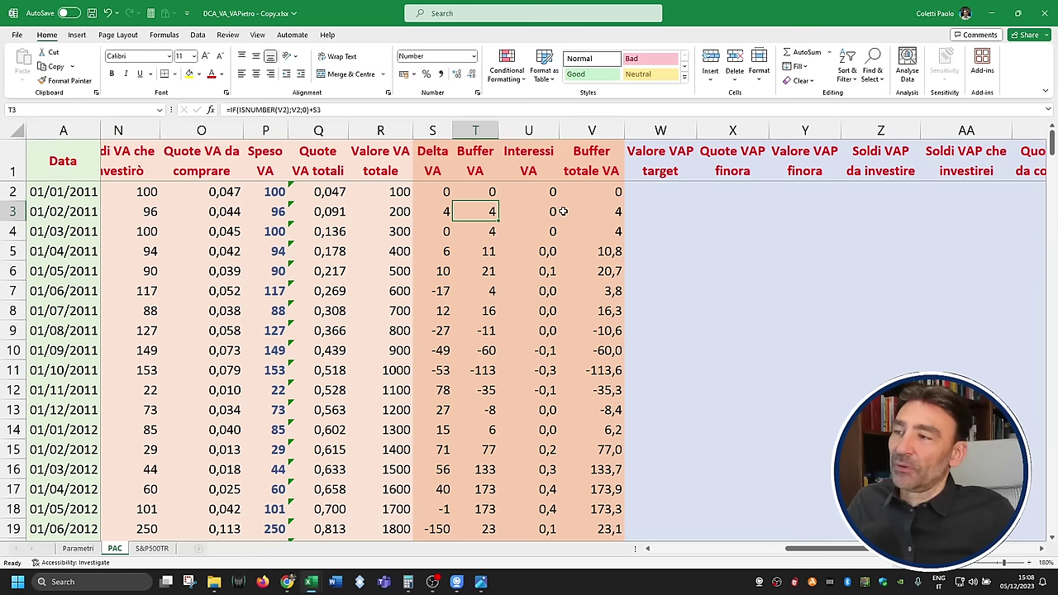
Step: Set the Interessi VA cells U2:U4 and the Buffer totale VA cells V2:V4 to one decimal, matching the rows below
left_click(604, 250)
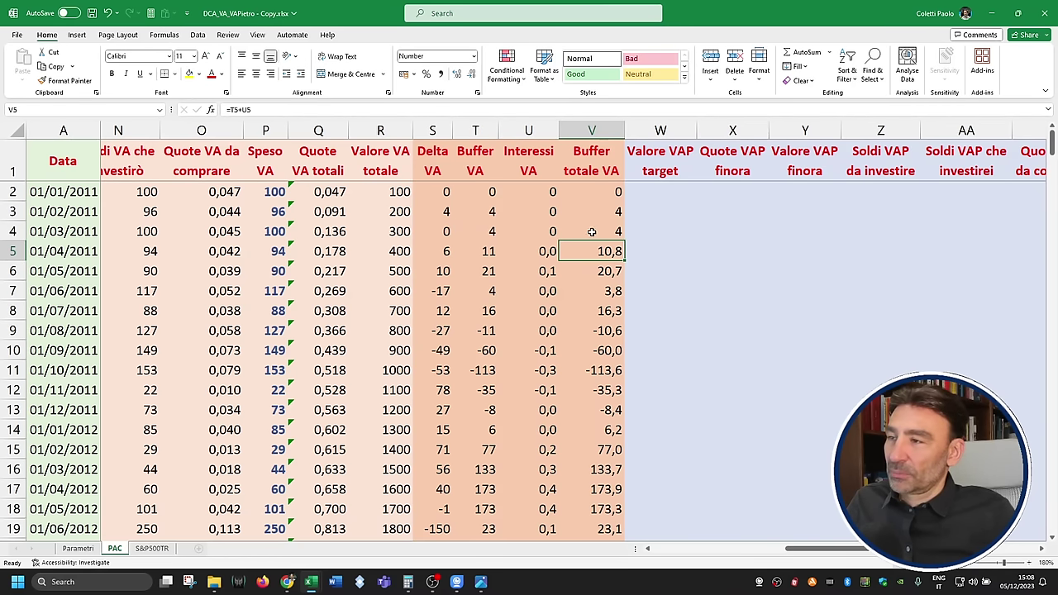
left_click_drag(547, 190, 546, 231)
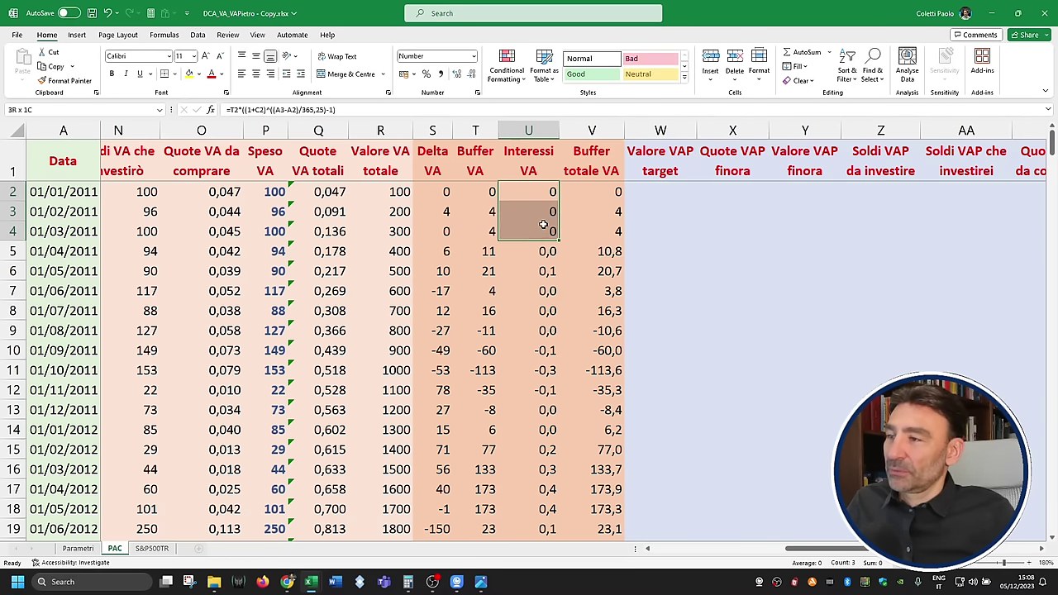
left_click(456, 76)
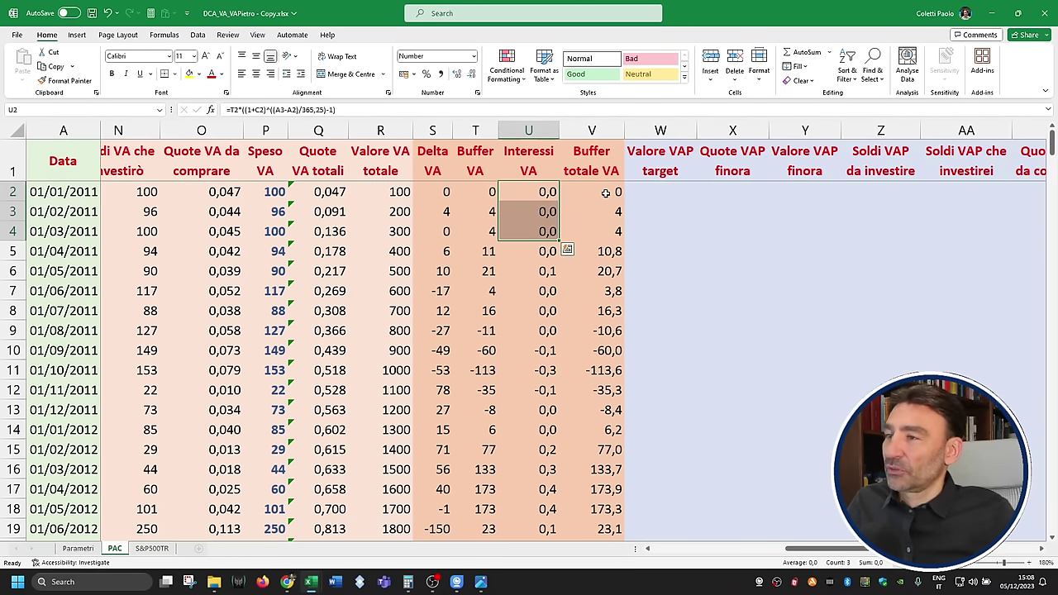
left_click_drag(603, 192, 603, 232)
left_click(457, 76)
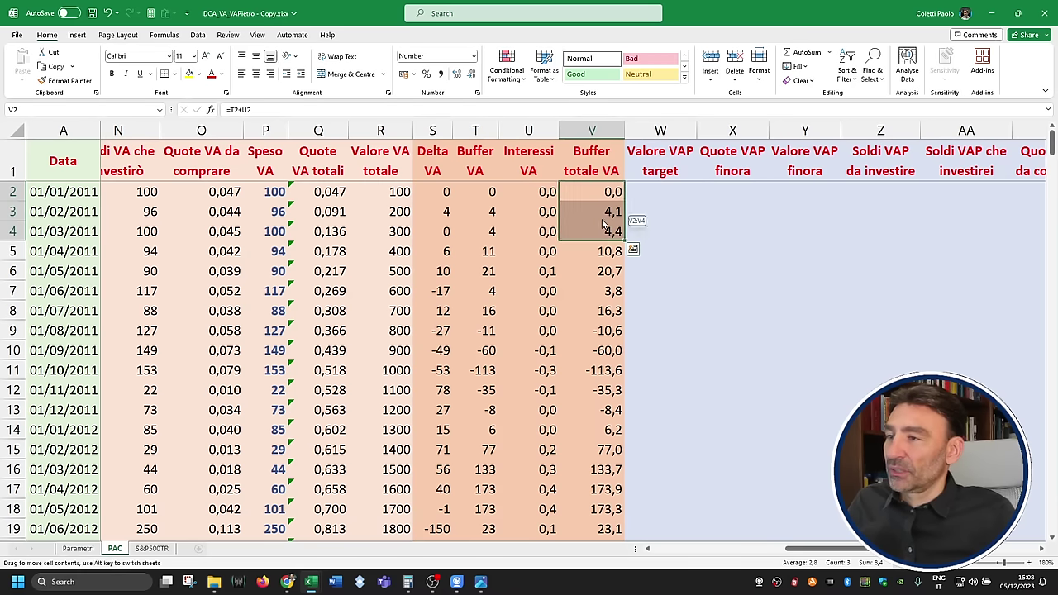
Step: Save the workbook
left_click(92, 13)
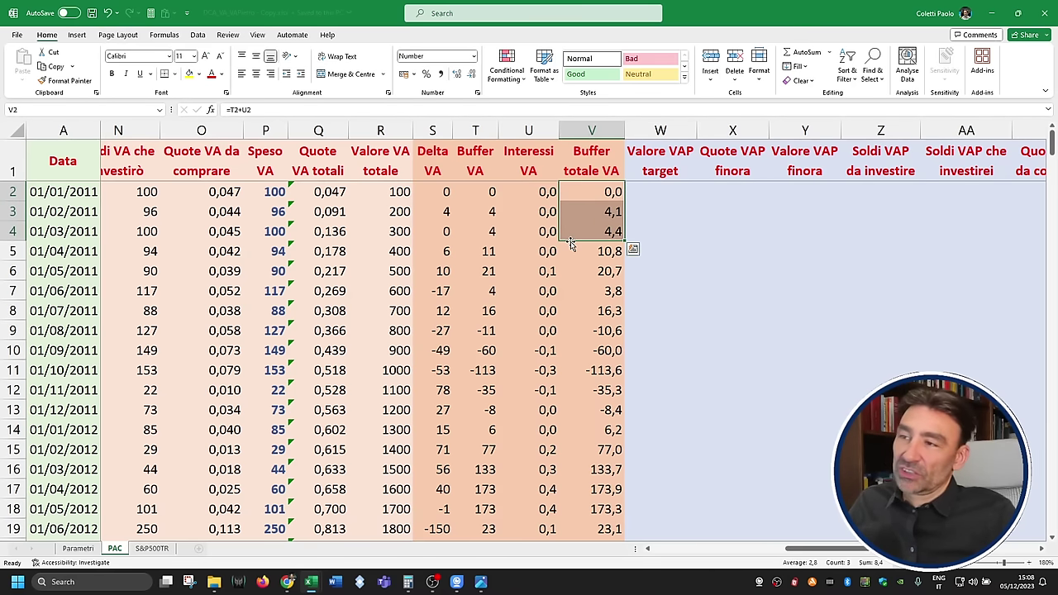
left_click(574, 217)
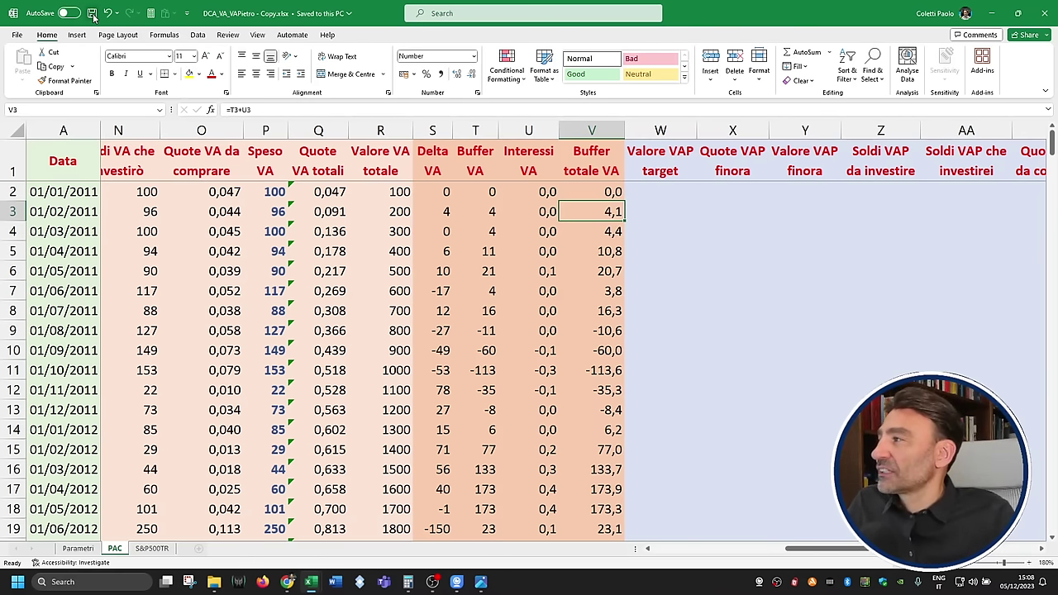
left_click(613, 288)
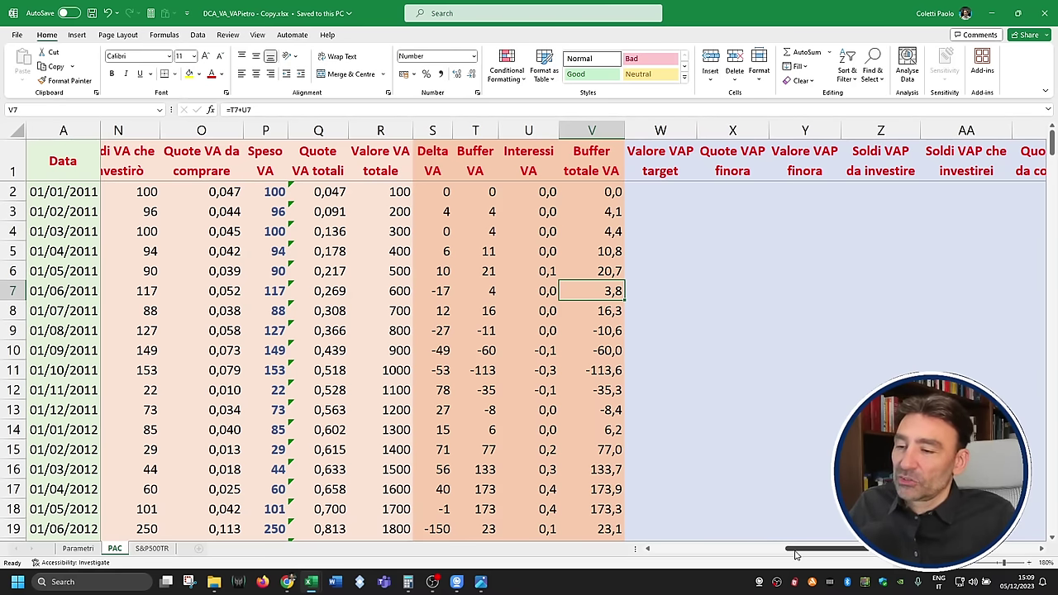
left_click_drag(796, 555, 756, 554)
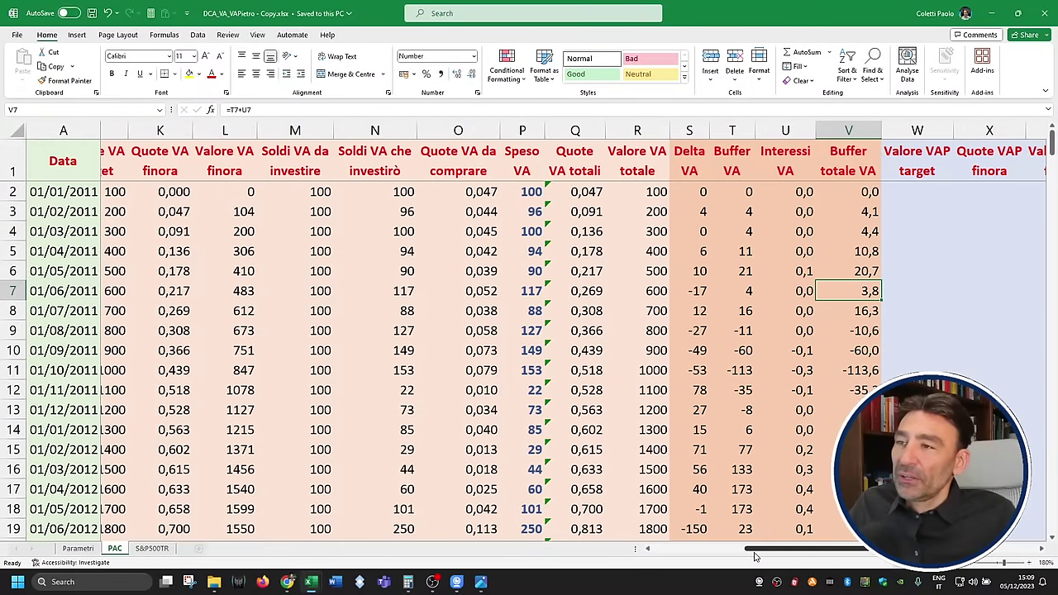
Step: Clear the VA formulas in J135:R135, the 01/02/2022 row of the PAC sheet
left_click(638, 410)
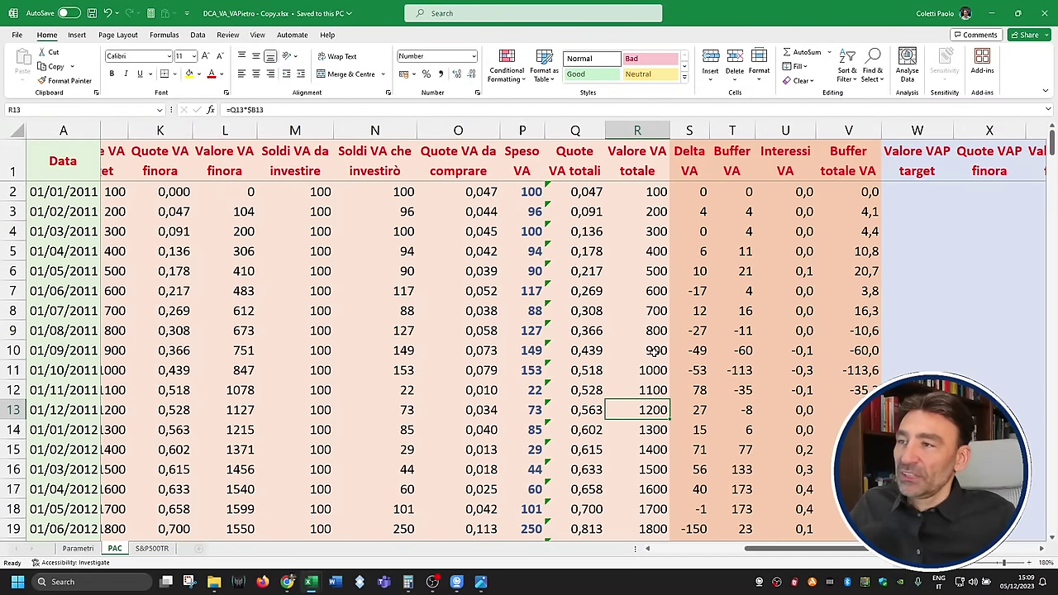
key("ctrl+Down")
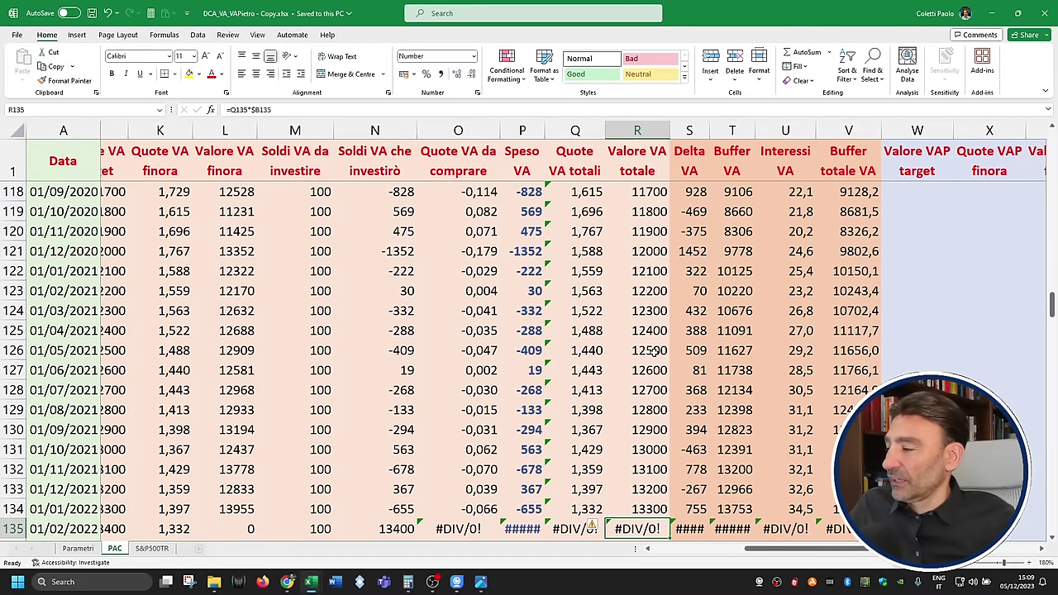
scroll(653, 351, "down", 1)
left_click_drag(843, 469, 814, 472)
key("Delete")
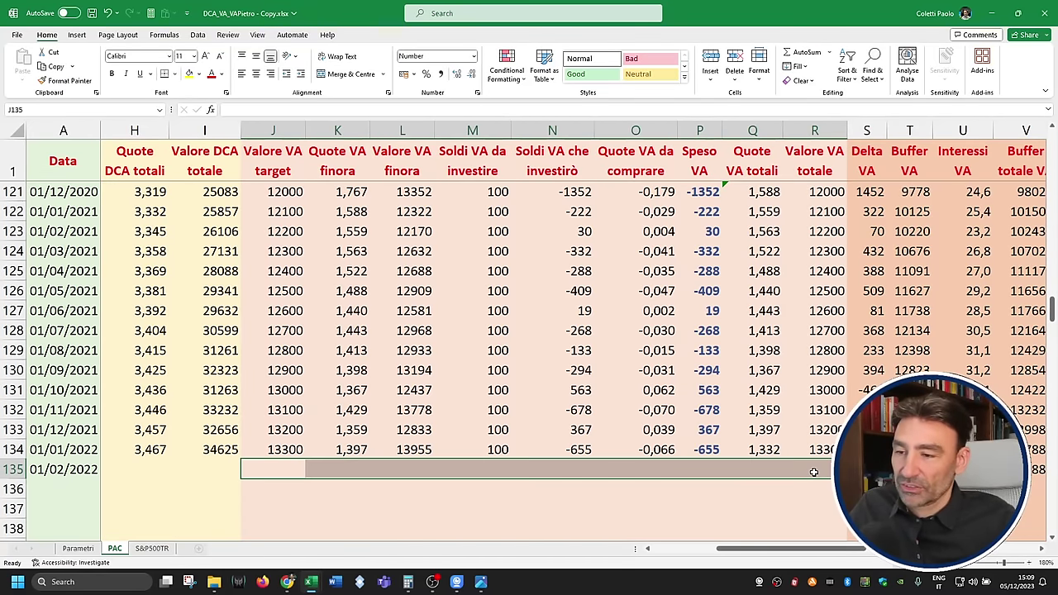
Step: Clear the delta, buffer, interest and total buffer VA formulas in S135:V135
key("Right")
key("Right")
key("Right")
key("Right")
key("Right")
key("Right")
key("Right")
key("Right")
key("Right")
key("Right")
key("Right")
key("Right")
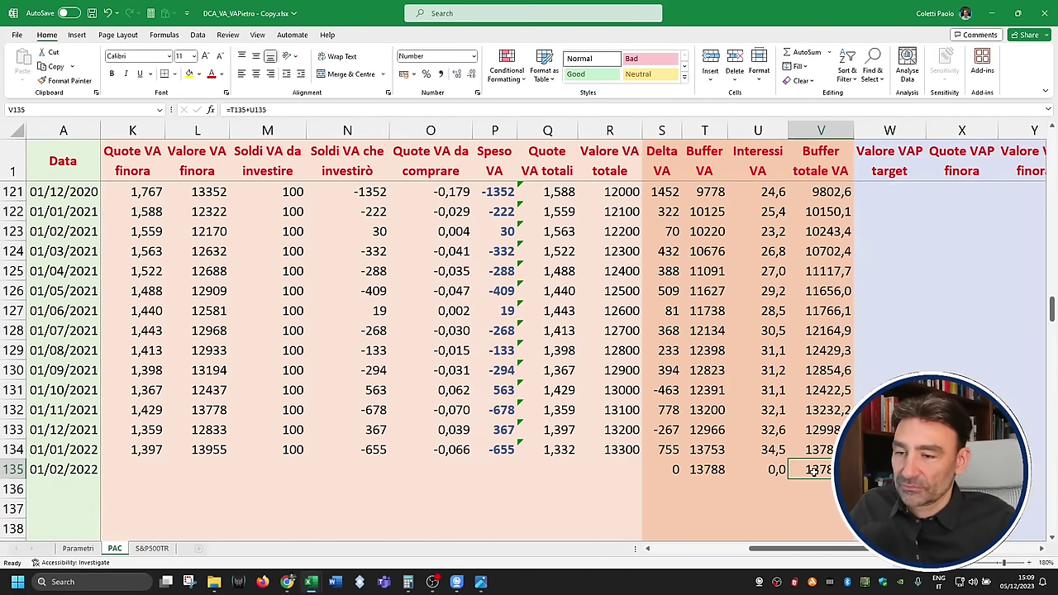
key("Left")
key("Left")
key("Left")
key("shift+Right")
key("shift+Right")
key("shift+Right")
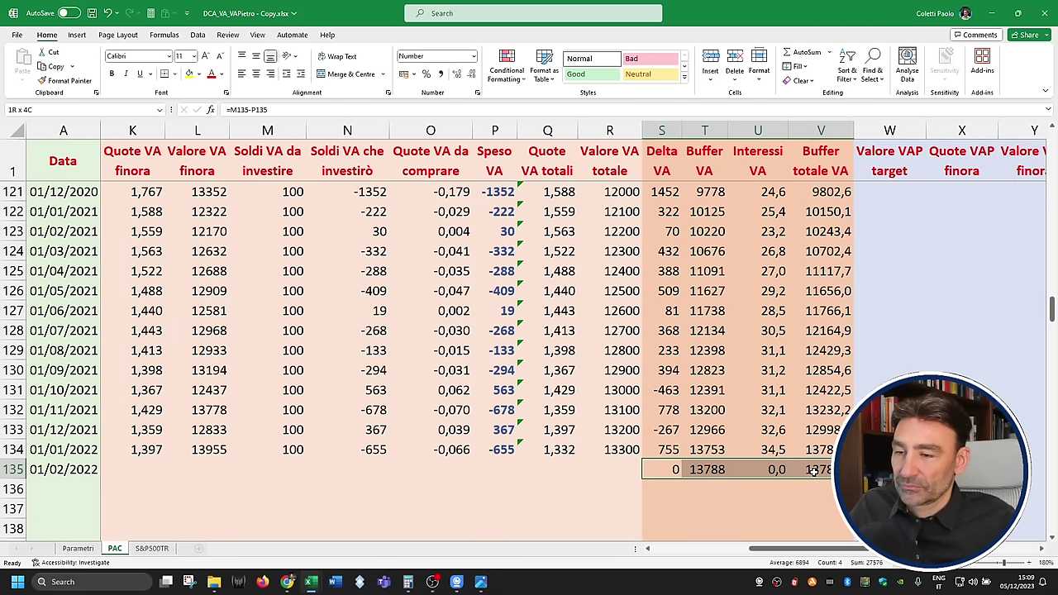
key("Delete")
Step: Examine the final VA total value and buffer in row 134, comparing R134, T134 and V134
left_click(621, 449)
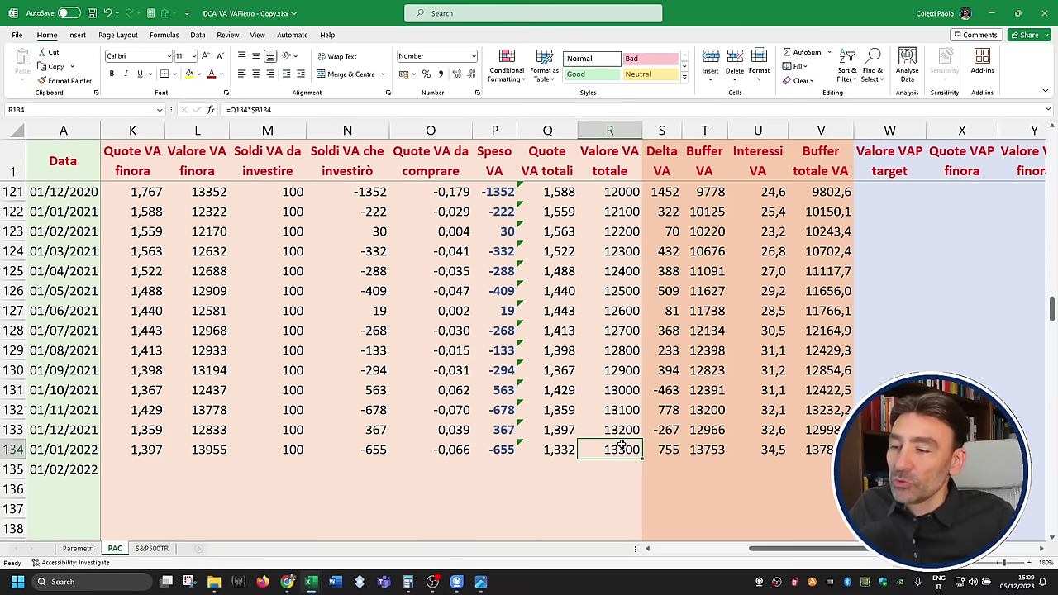
scroll(714, 456, "up", 1)
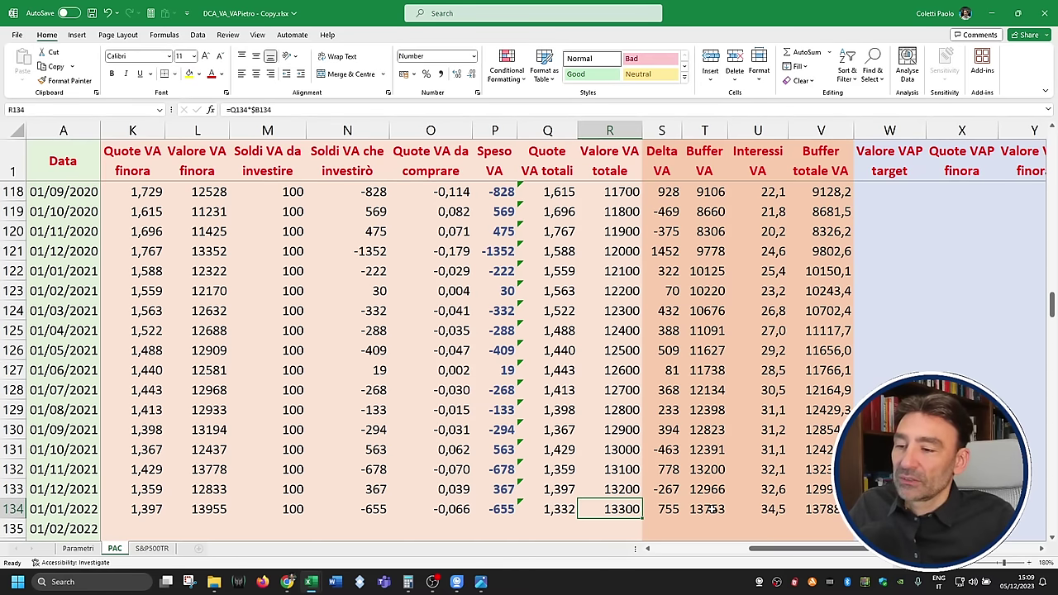
left_click(711, 510)
left_click(624, 510, "ctrl")
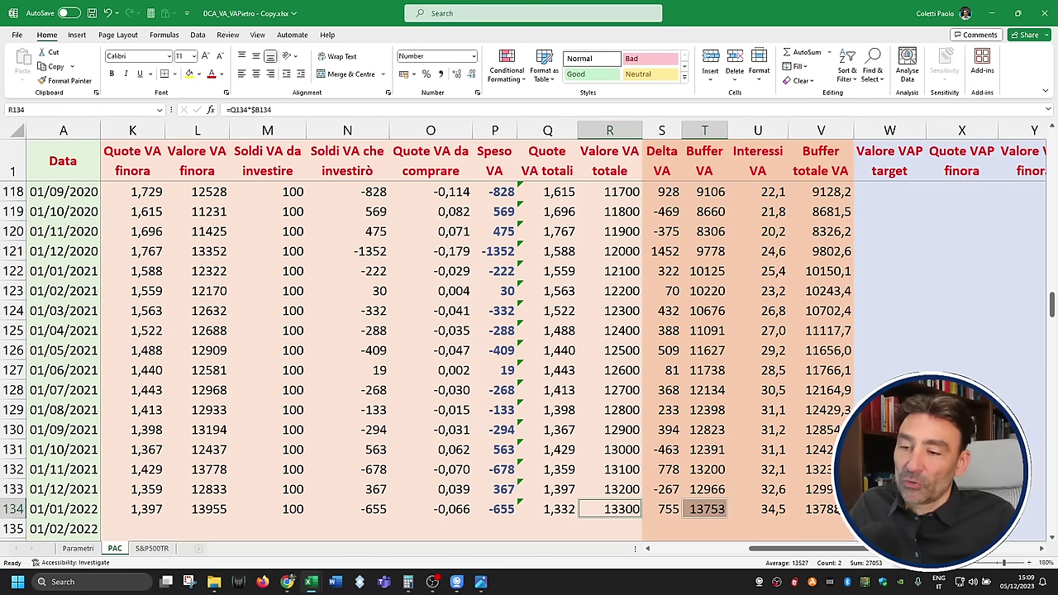
left_click(833, 510)
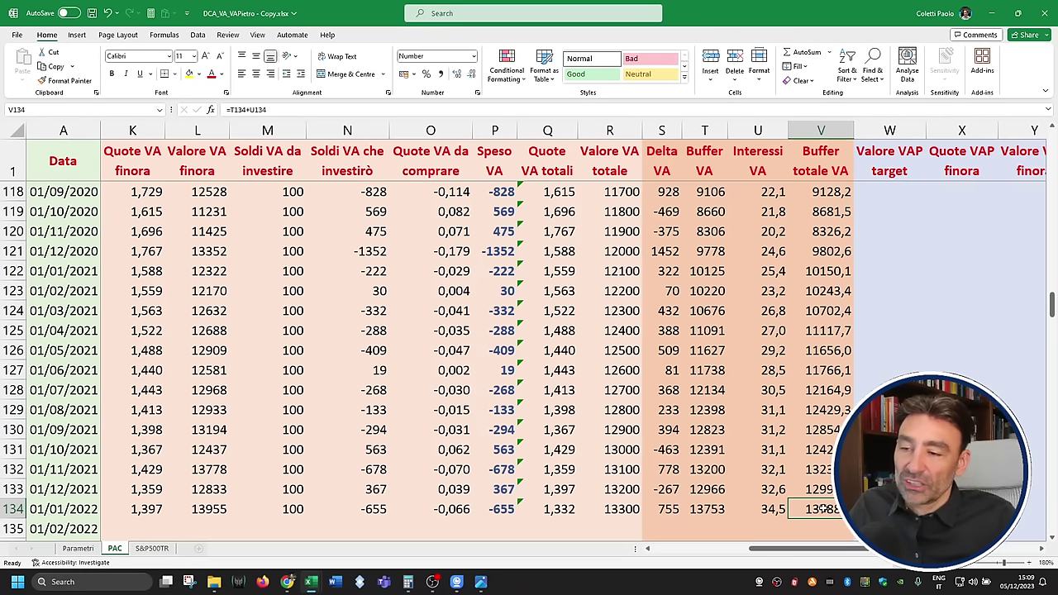
scroll(822, 510, "down", 1)
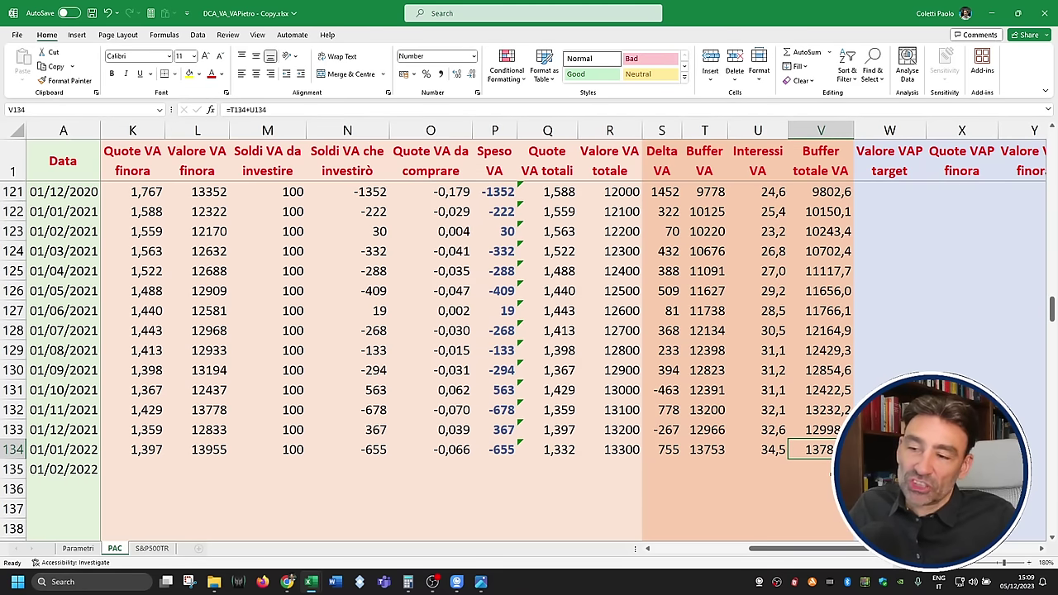
left_click(634, 453)
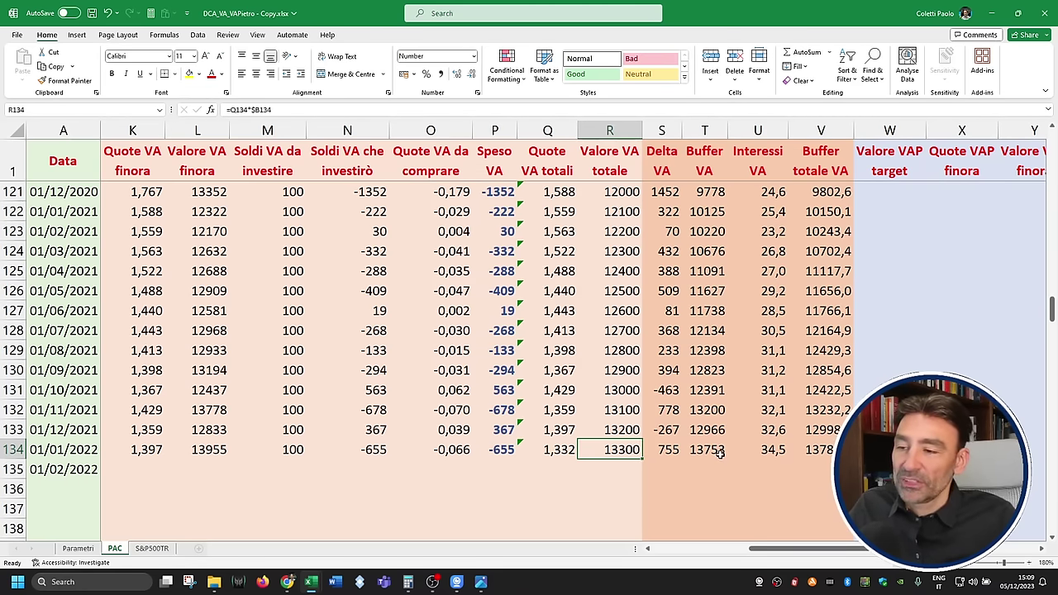
left_click(717, 451, "ctrl")
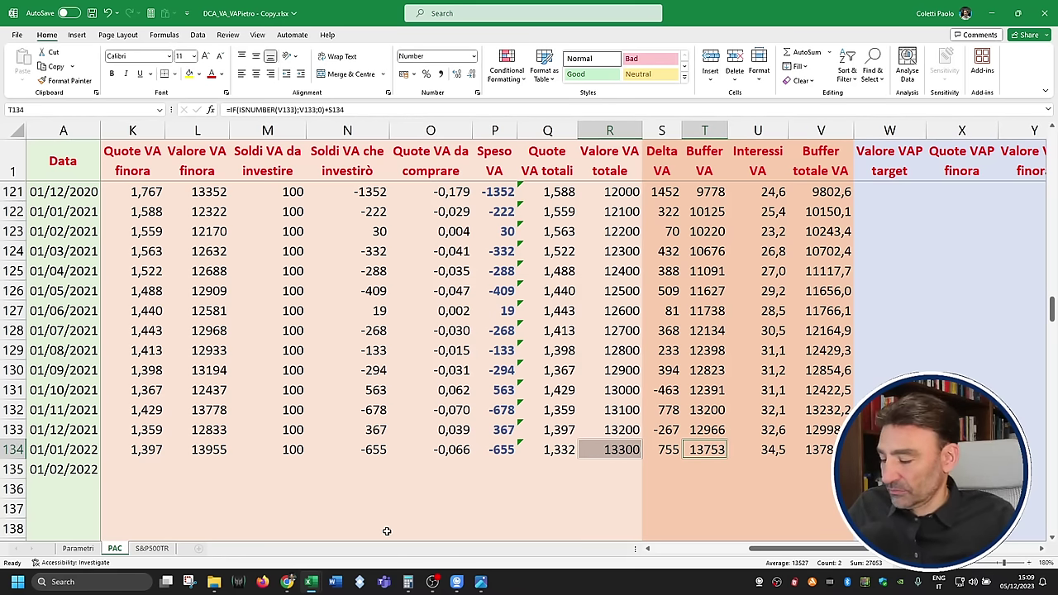
Step: On the Parametri sheet, enter =PAC!R134+PAC!T134 in G3 as the VA final proceeds
left_click(77, 548)
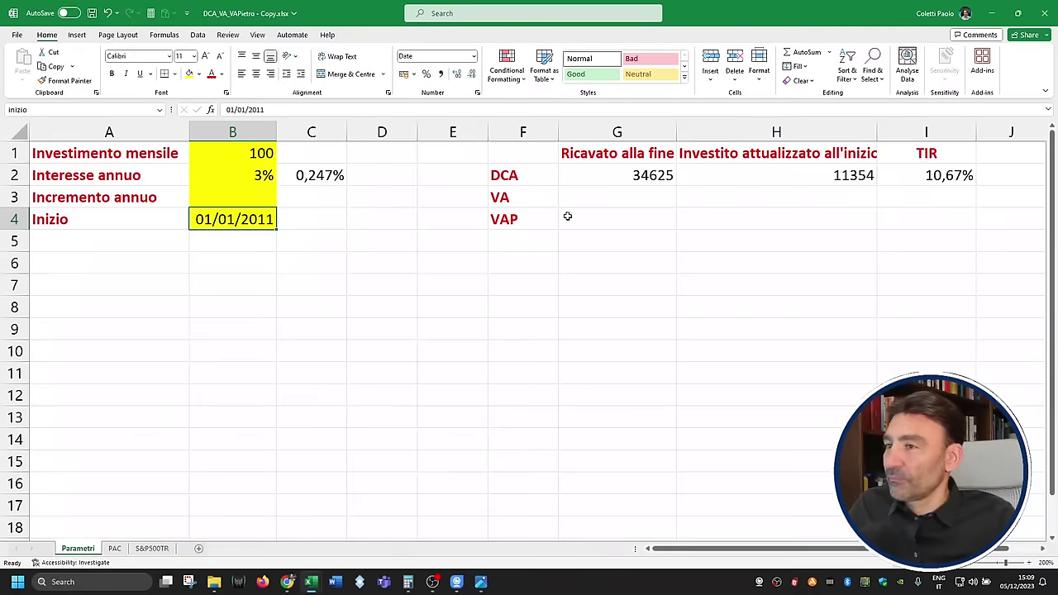
left_click(639, 200)
type("=")
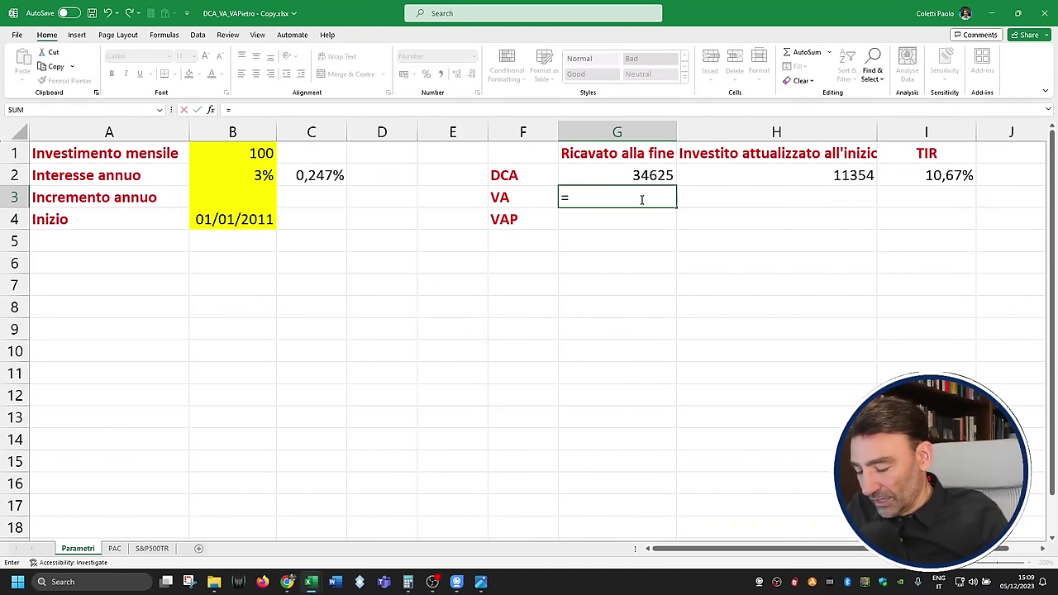
left_click(114, 548)
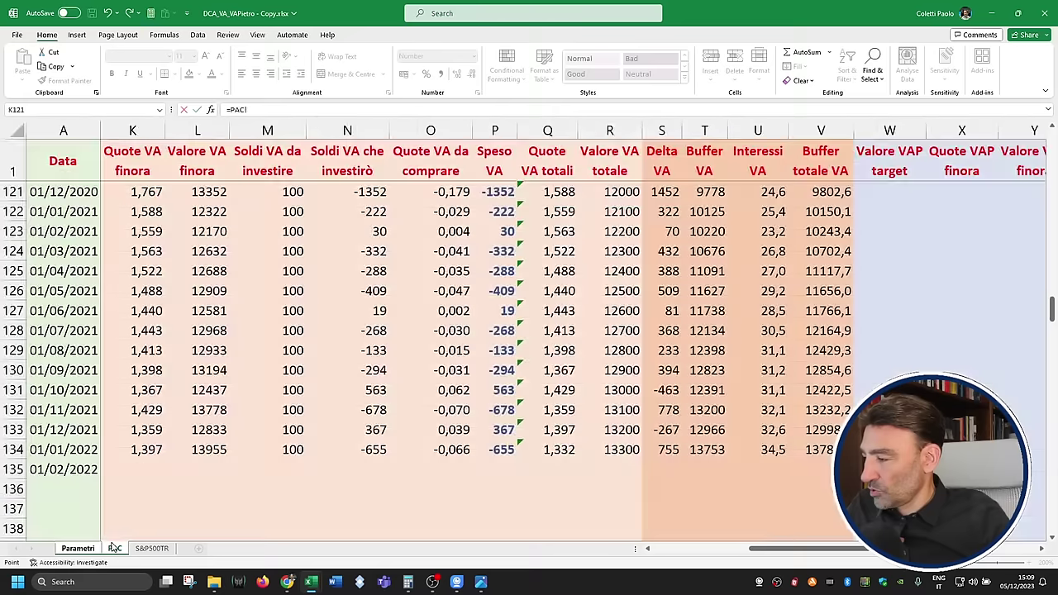
left_click(610, 448)
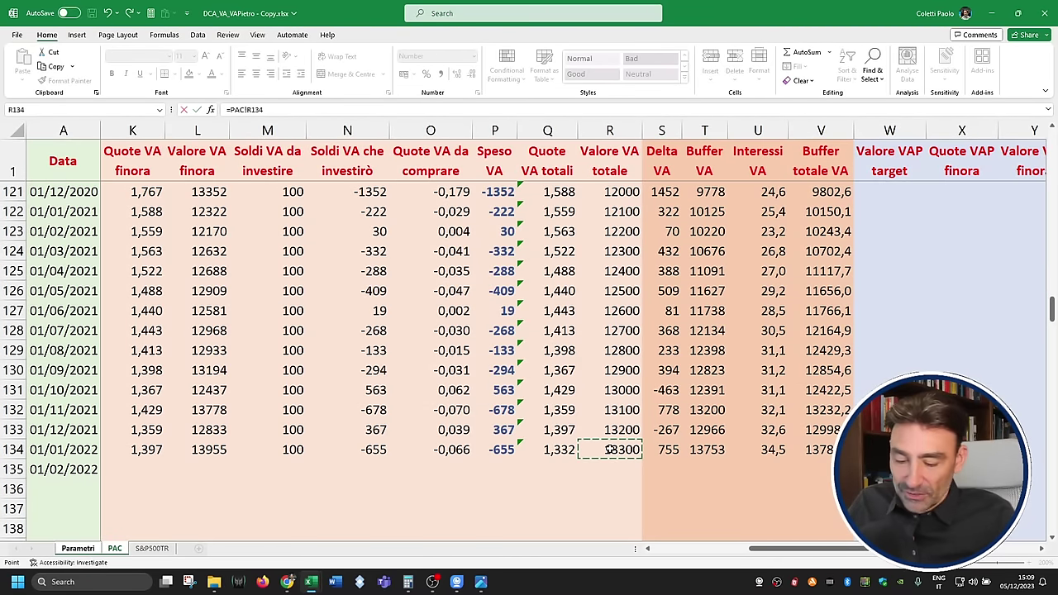
type("+")
left_click(716, 450)
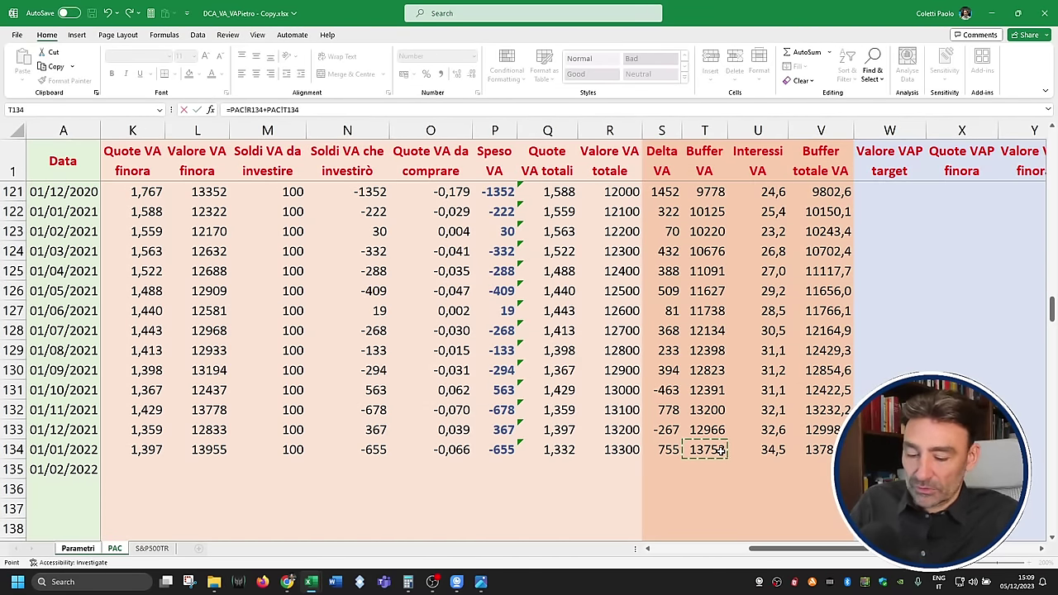
key("Return")
key("Up")
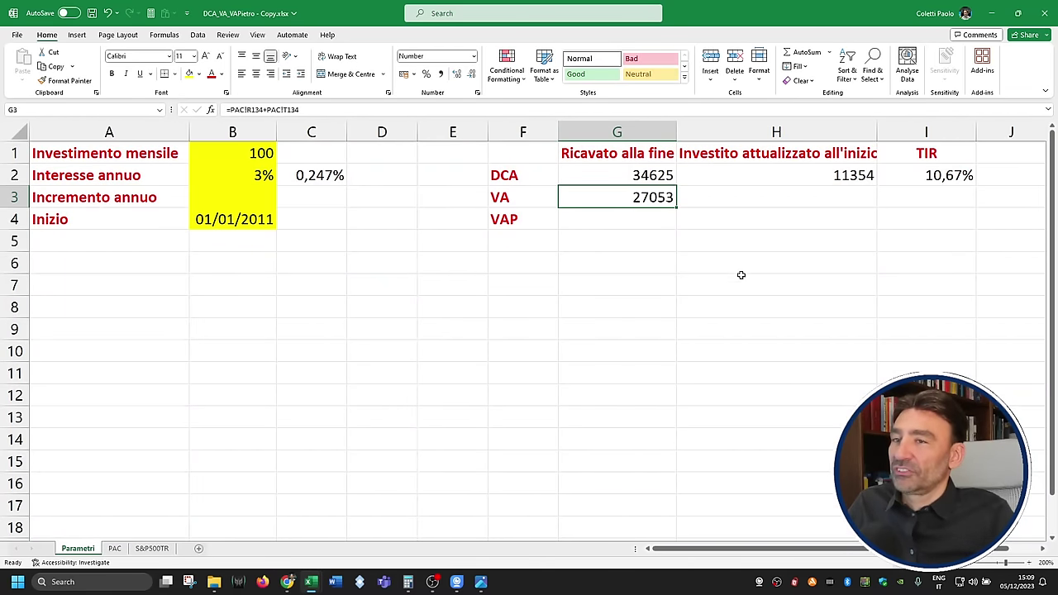
Step: Widen column H to fit its heading and check the DCA formula in H2 against the empty VA cell H3
left_click_drag(876, 132, 892, 132)
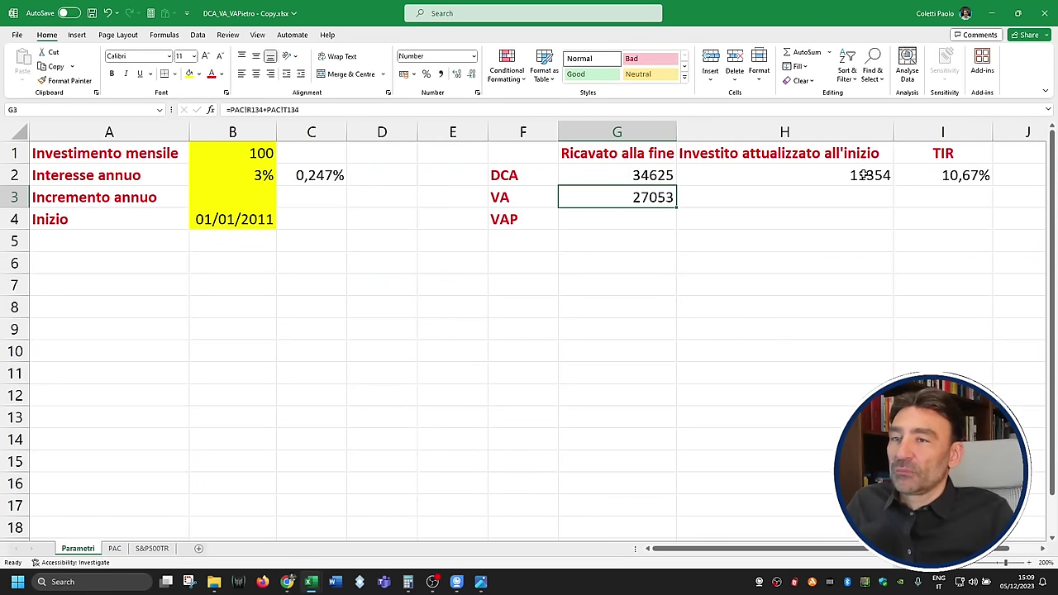
left_click(863, 175)
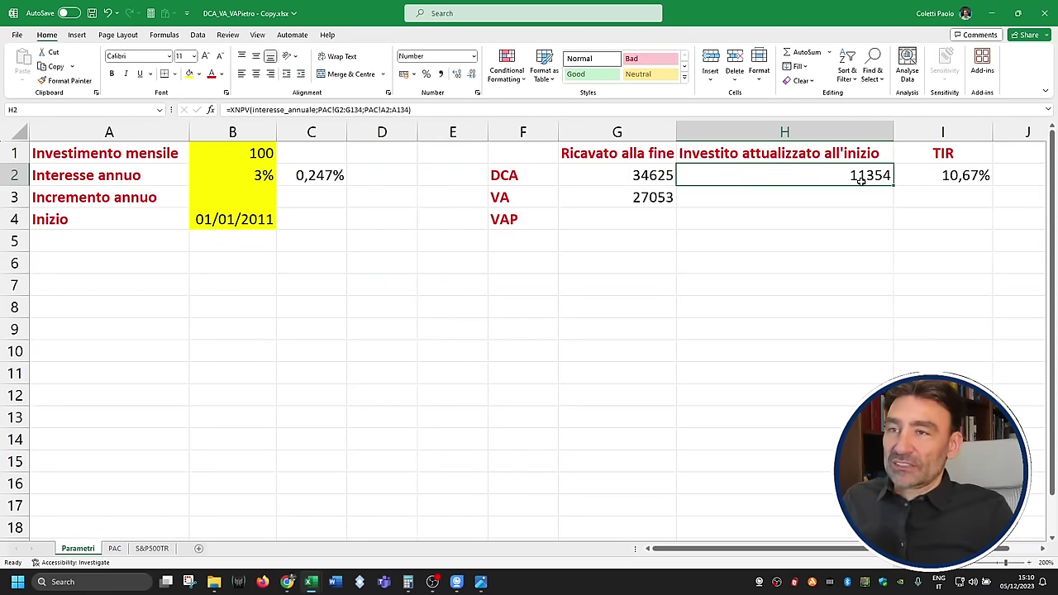
left_click(642, 193)
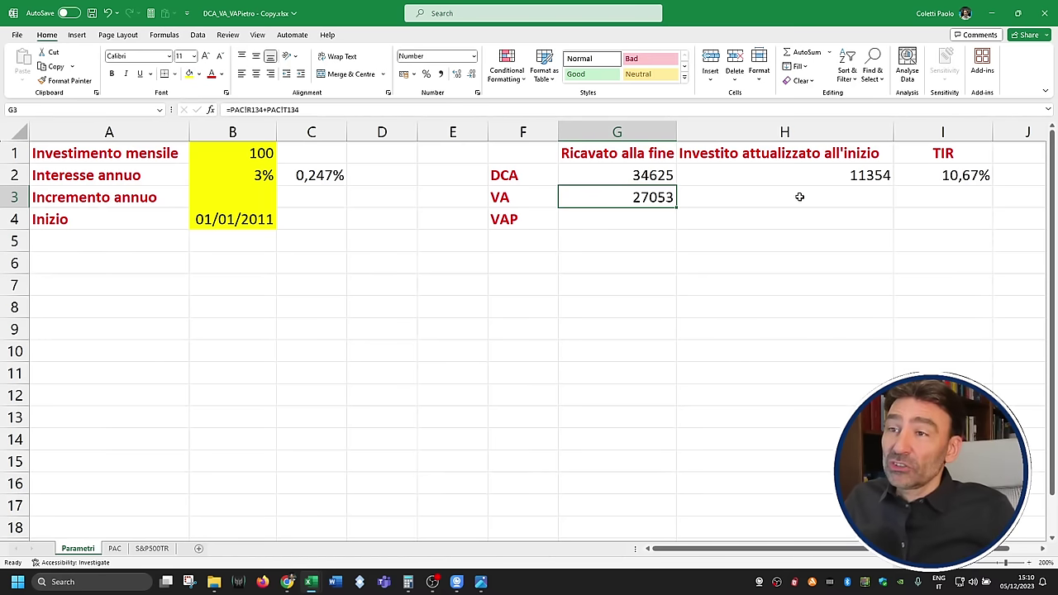
left_click(864, 196)
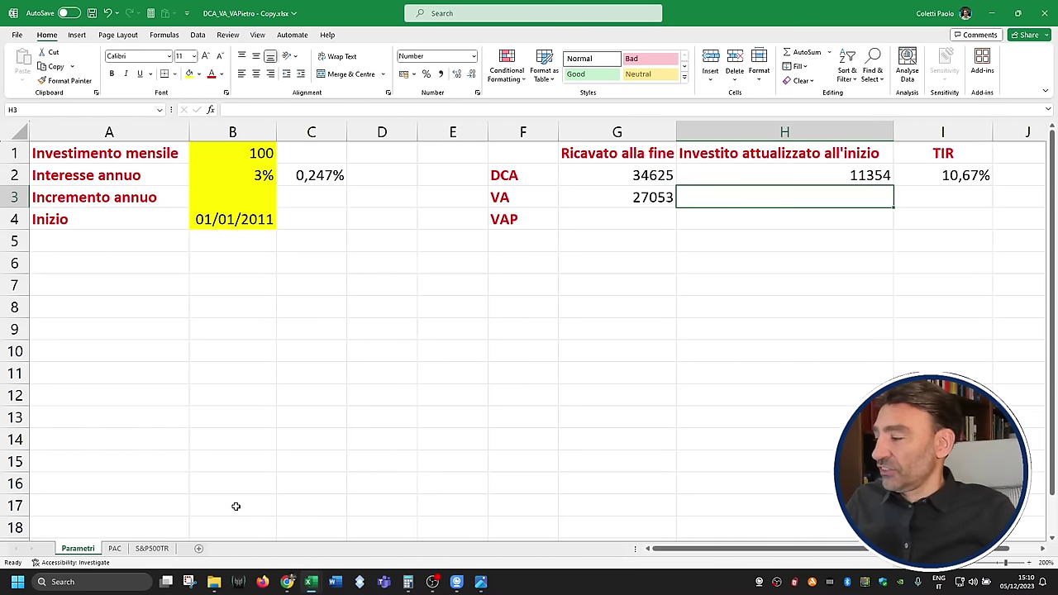
Step: On the PAC sheet, examine the planned VA investment, the amount actually invested and the delta for 01/02/2011
left_click(115, 549)
scroll(568, 505, "up", 7)
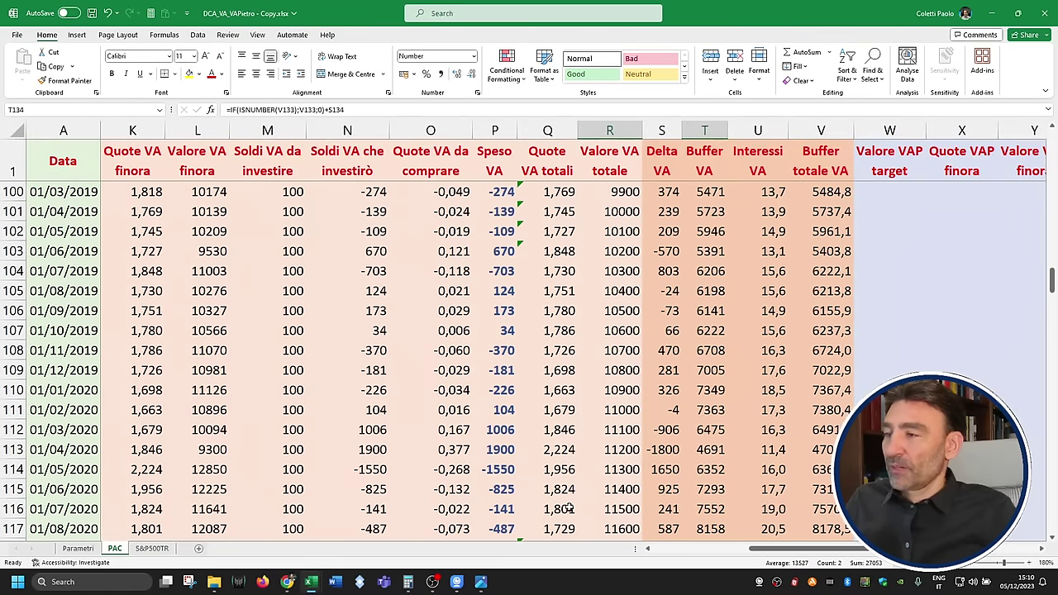
scroll(569, 508, "up", 20)
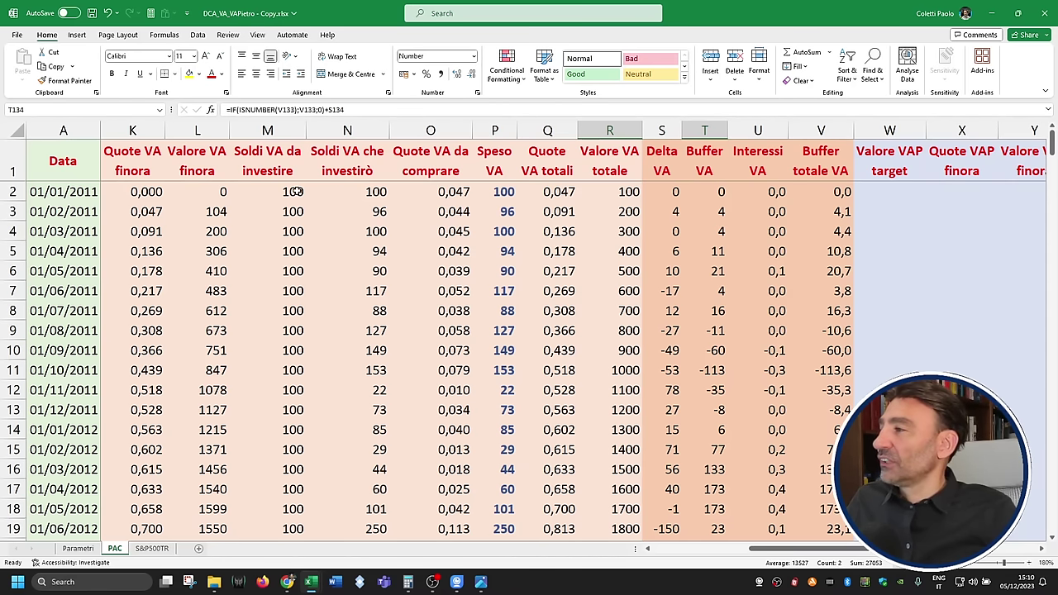
left_click_drag(295, 191, 301, 231)
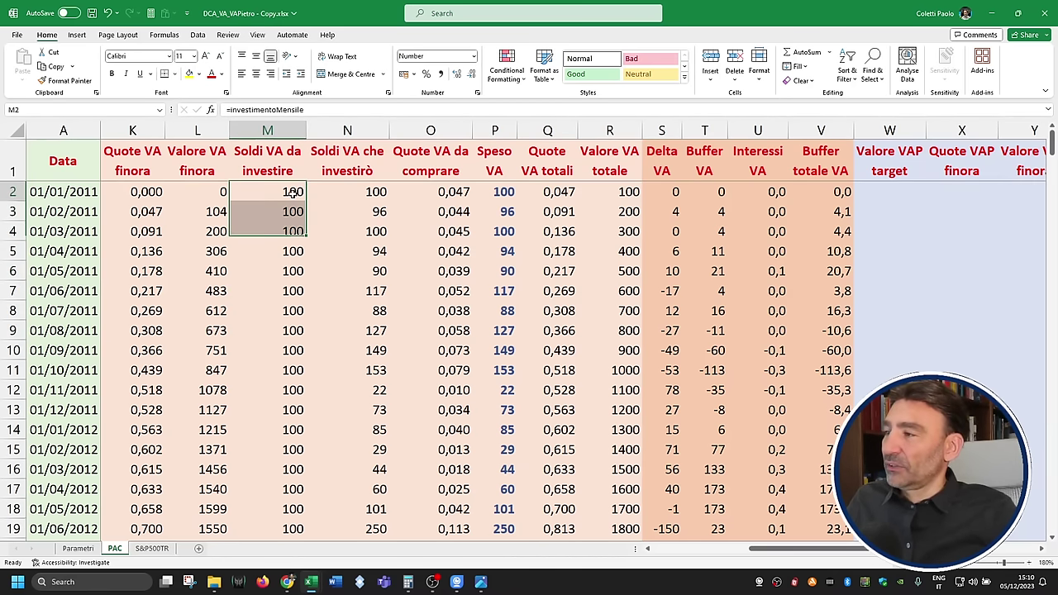
left_click(293, 212)
left_click(377, 211)
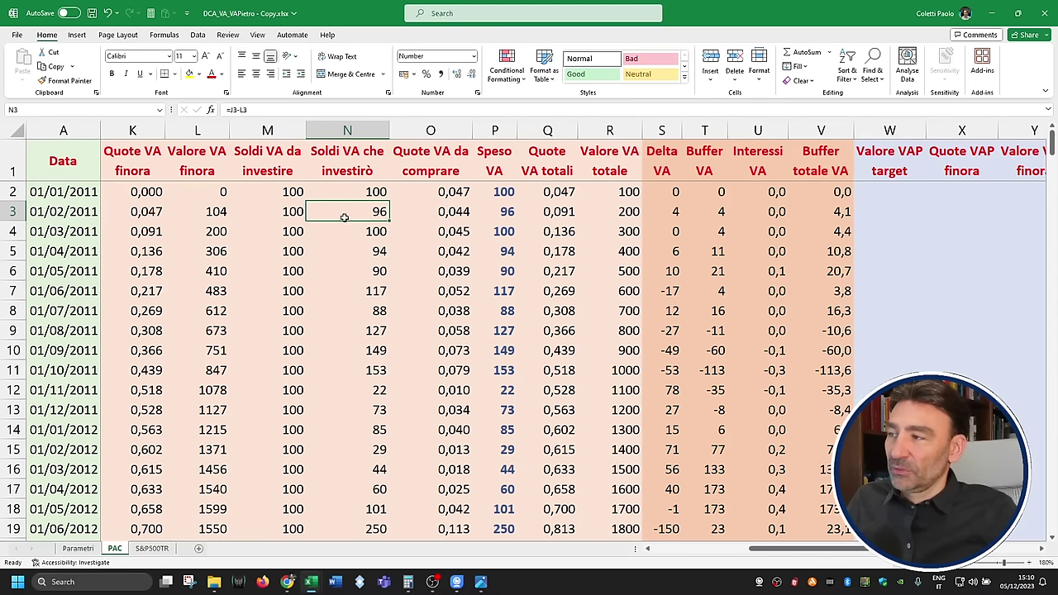
left_click(666, 213)
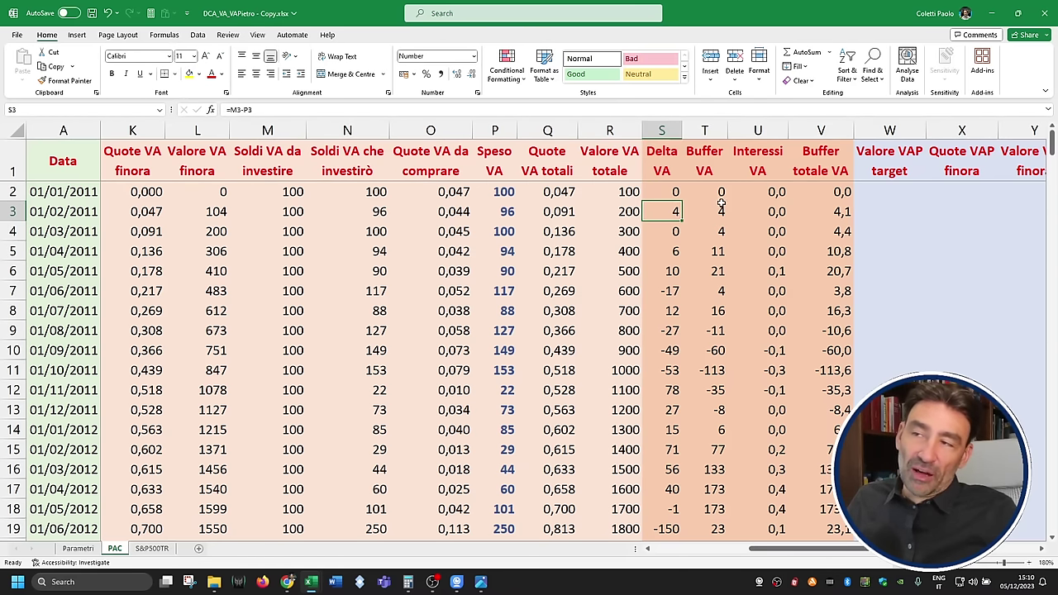
left_click(290, 211)
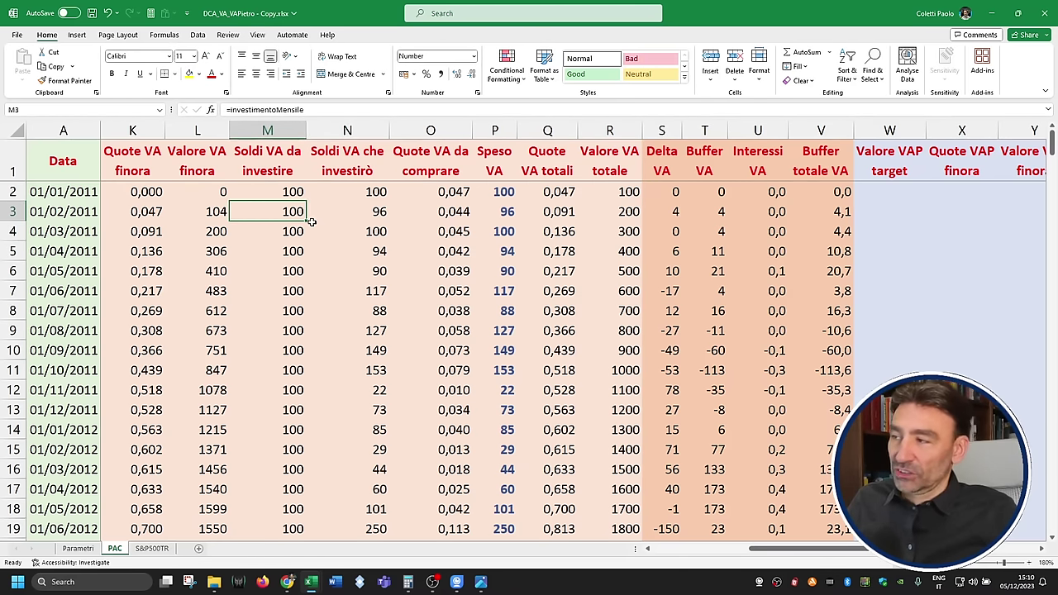
Step: Compare the Speso VA amounts with the planned monthly investments, examining the invested amount and delta for 01/06/2011
left_click_drag(505, 192, 503, 337)
left_click(501, 317)
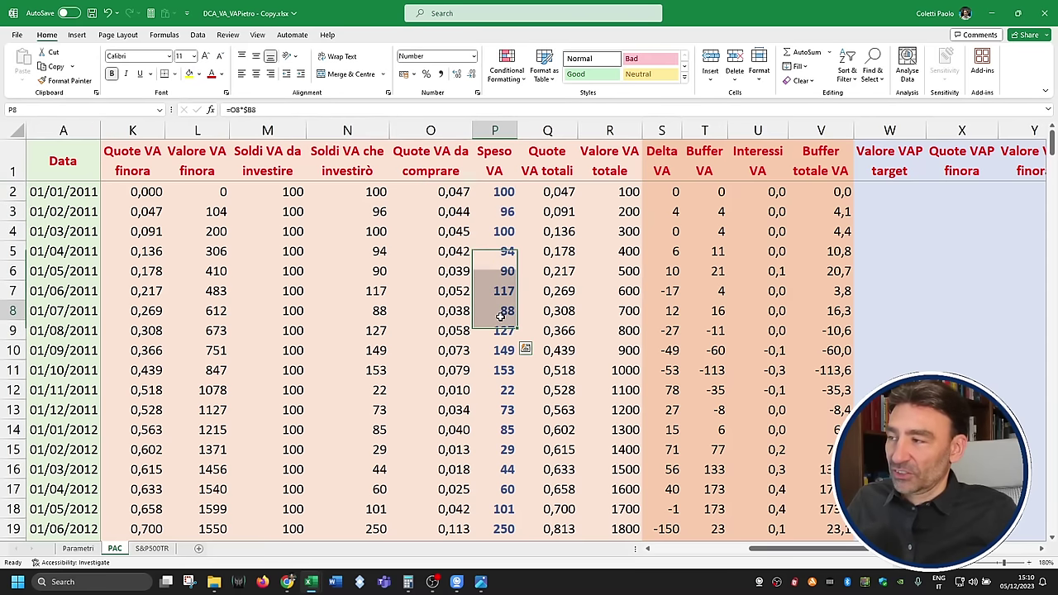
left_click(289, 231)
left_click(295, 291)
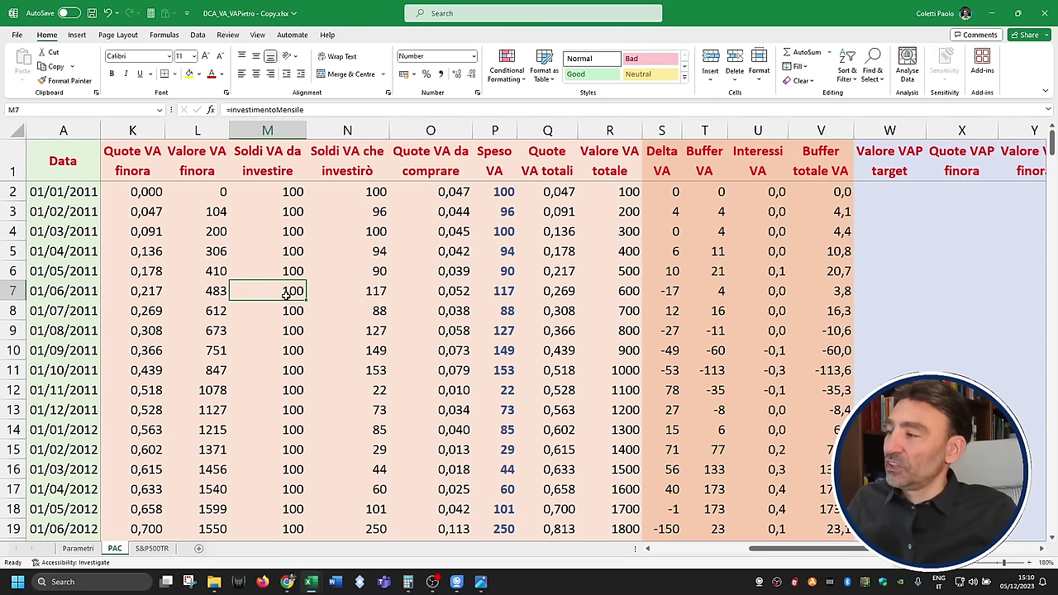
left_click(379, 290)
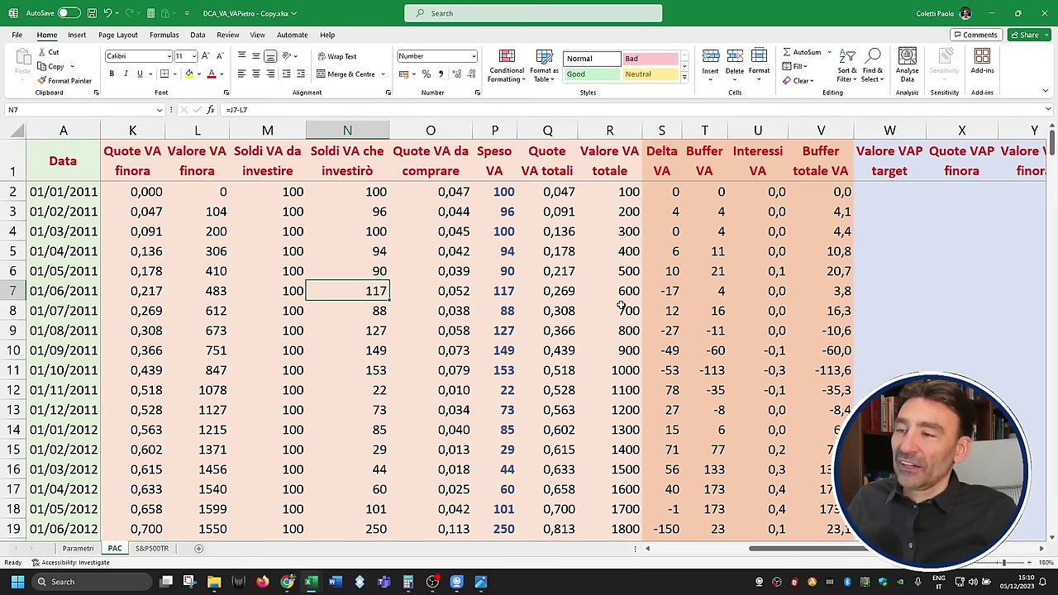
left_click(668, 291)
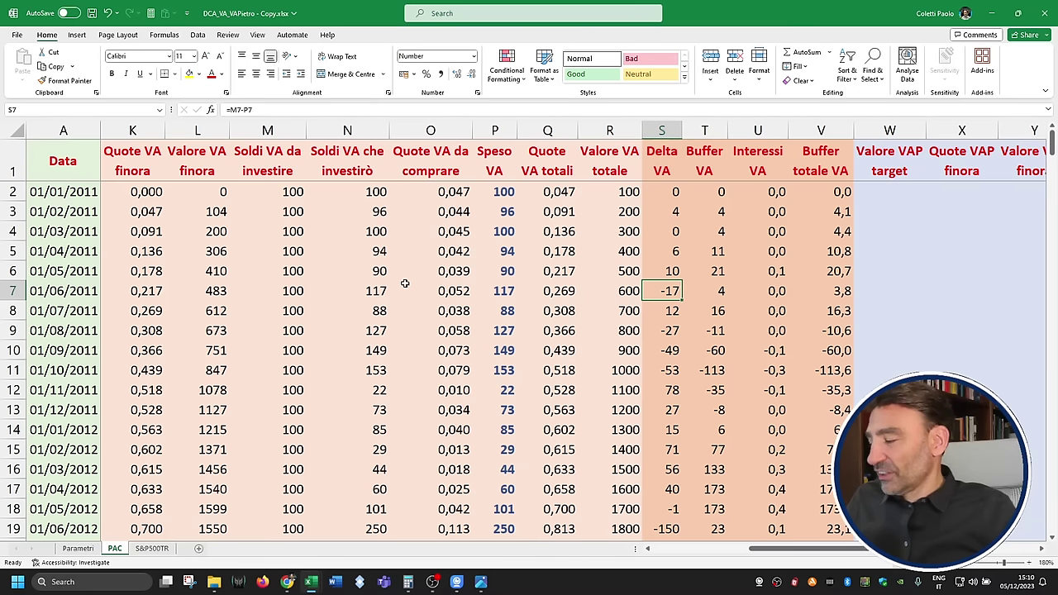
left_click_drag(303, 194, 291, 322)
left_click(289, 314)
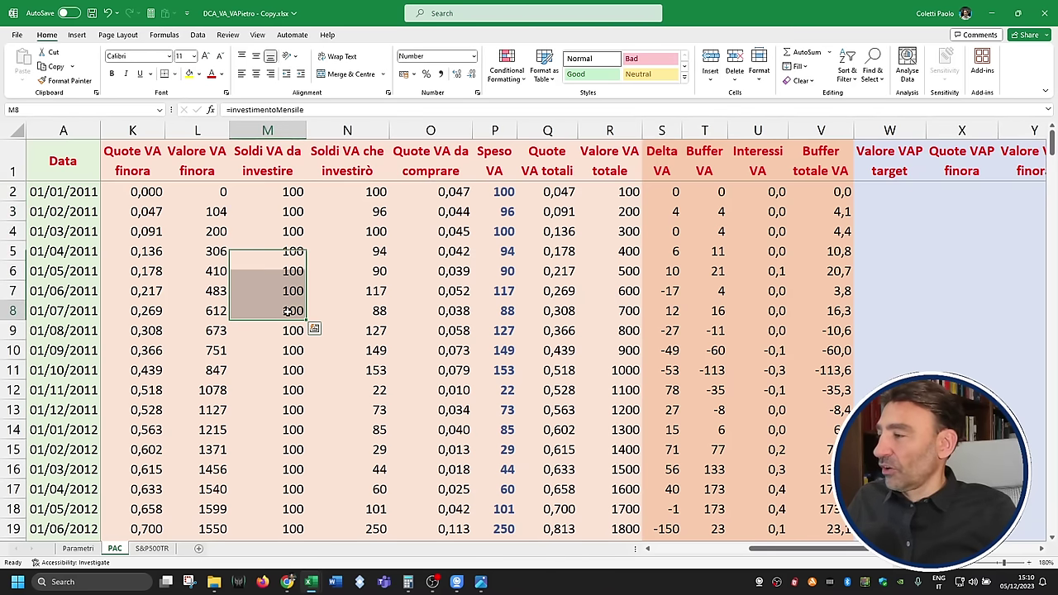
Step: On the Parametri sheet, copy the XNPV formula text from H2 into H3 for the VA discounted investment, keeping its references unchanged
left_click(78, 548)
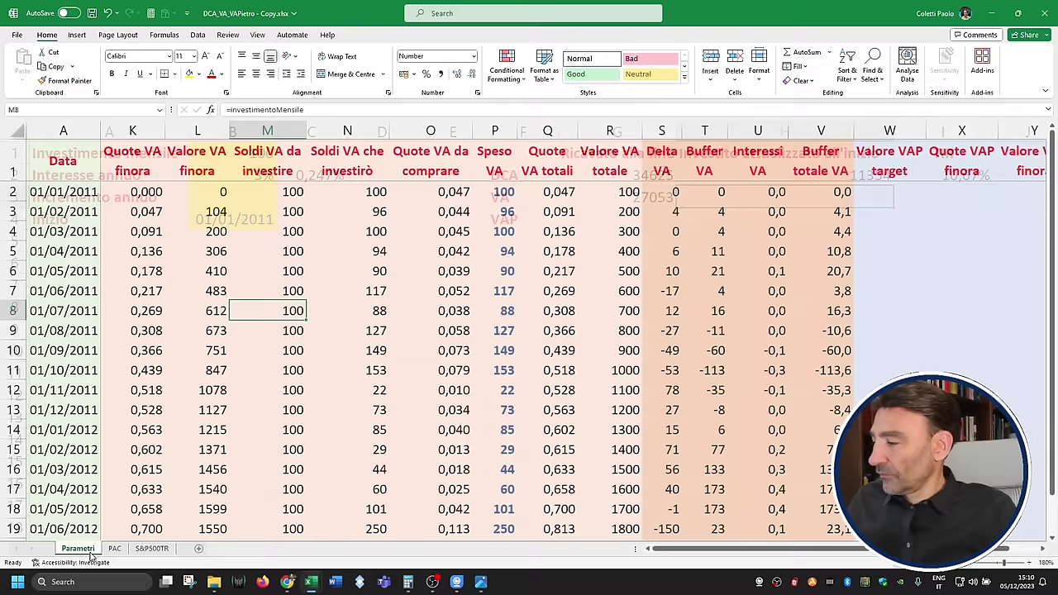
left_click(866, 177)
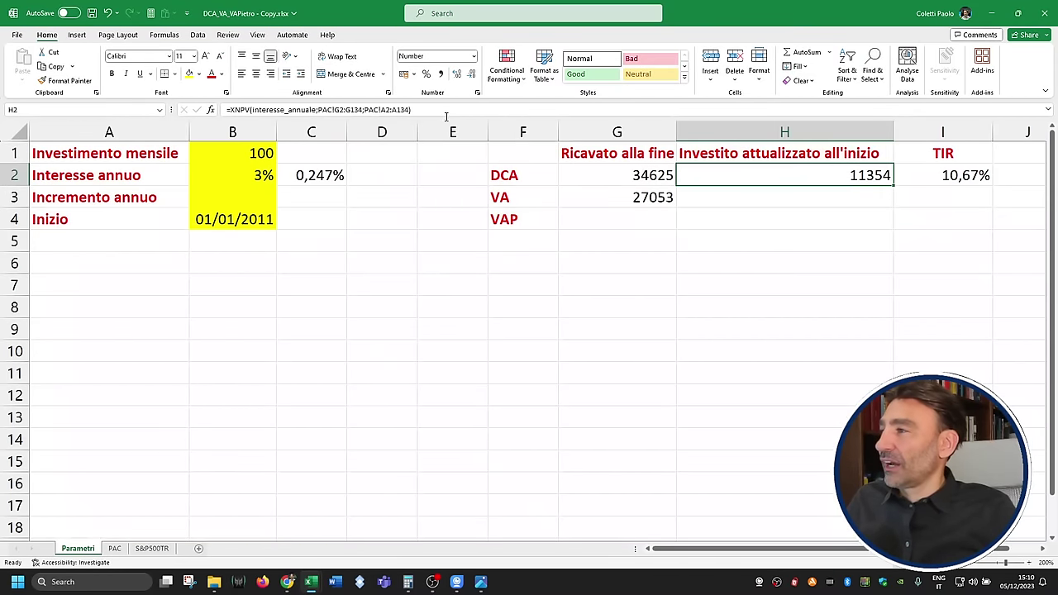
left_click_drag(445, 116, 176, 108)
key("ctrl+c")
key("Escape")
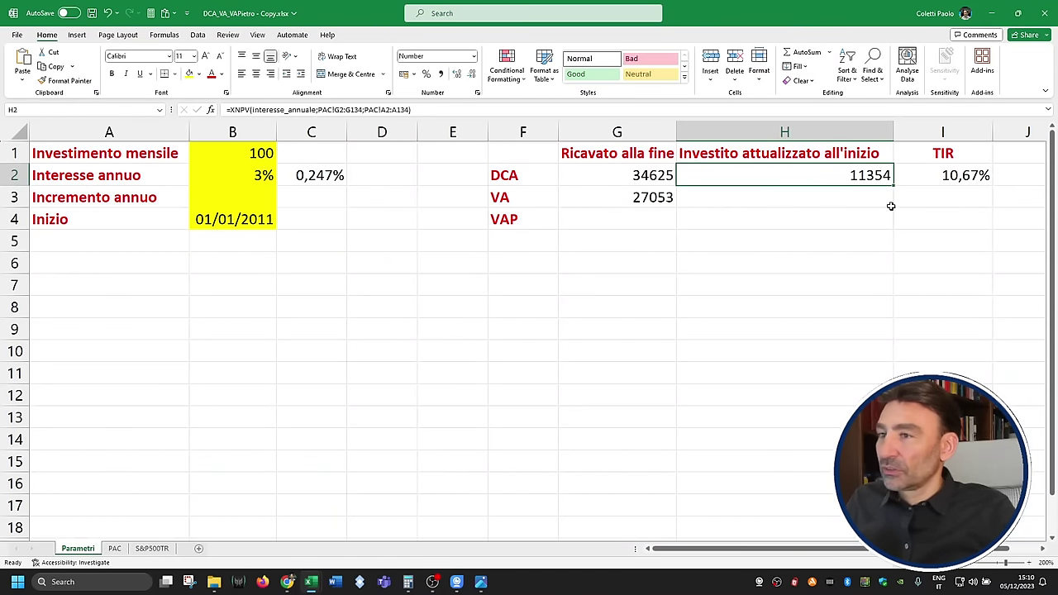
left_click(851, 199)
left_click(420, 111)
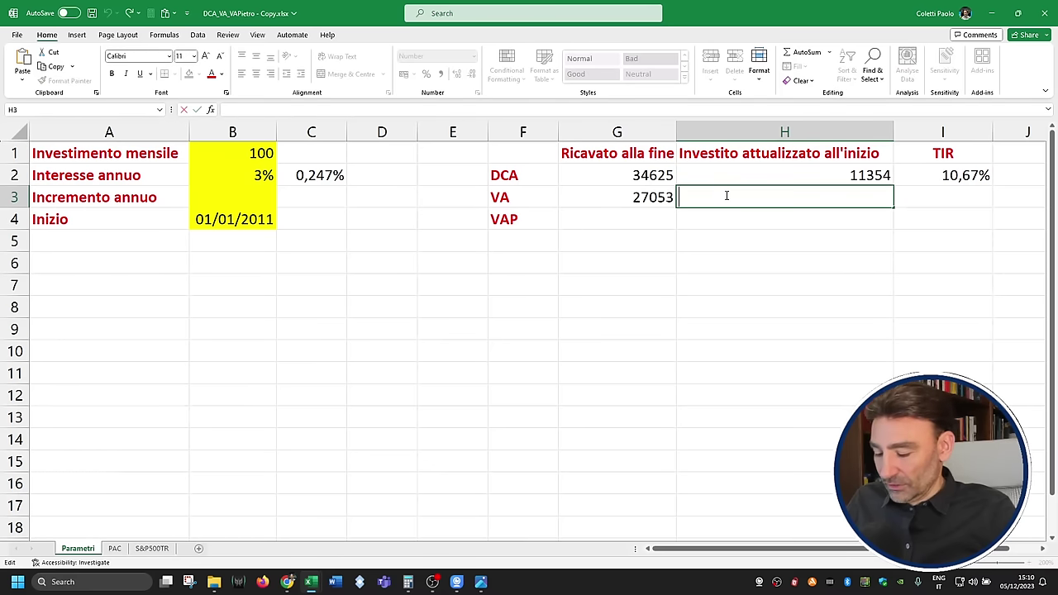
key("ctrl+v")
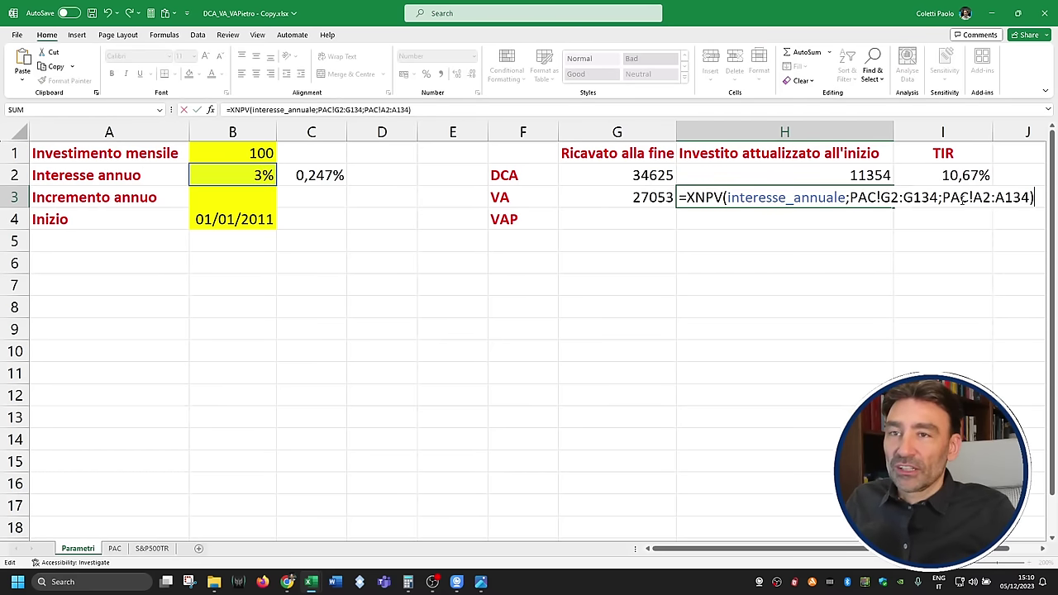
Step: Change the values range in the H3 formula to PAC!R2:R134
left_click(883, 198)
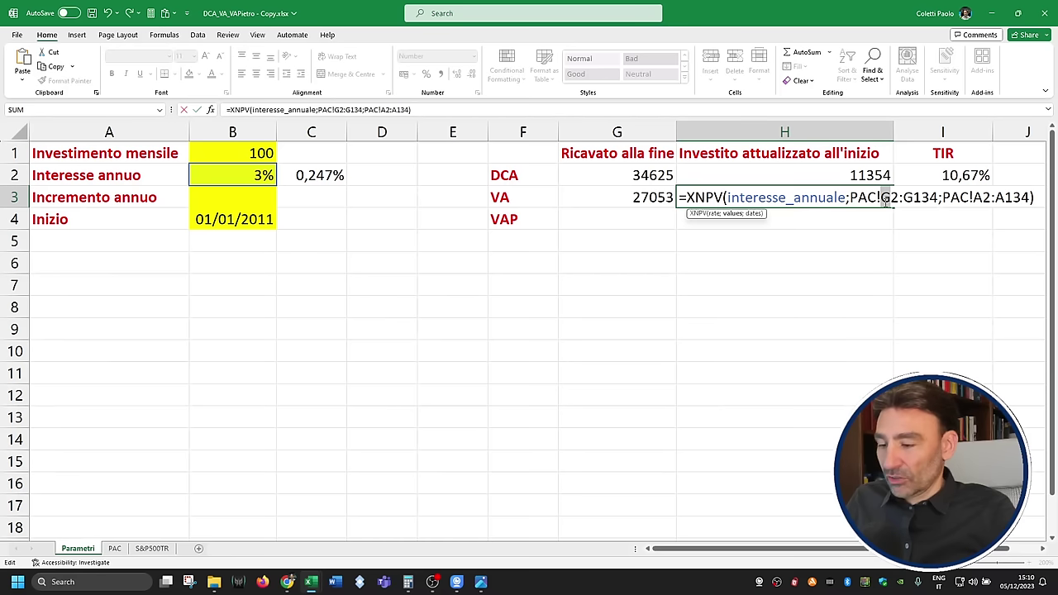
type("R")
left_click_drag(902, 199, 911, 199)
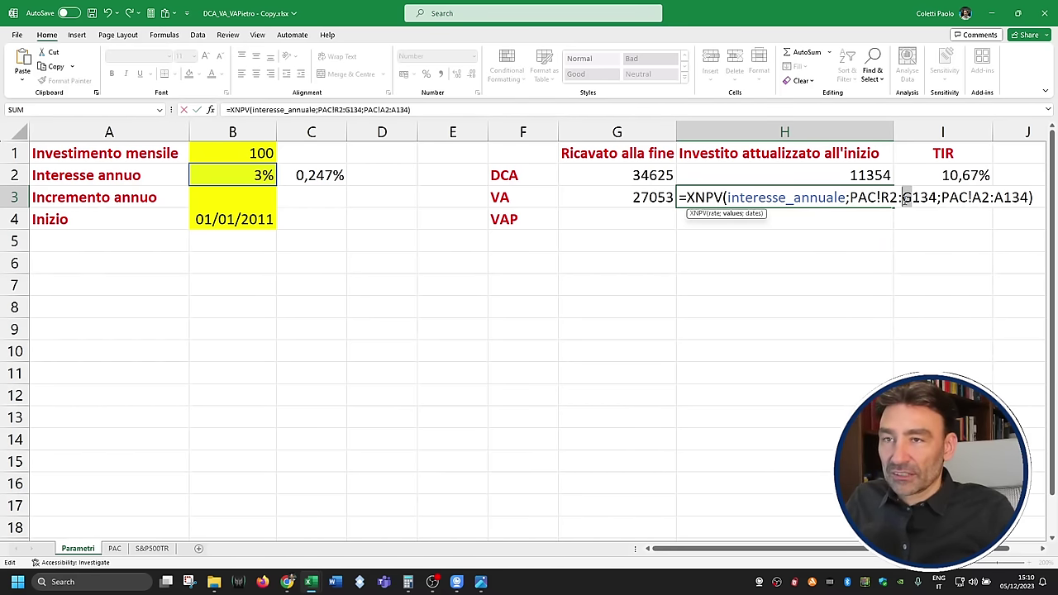
type("R")
key("Return")
key("Up")
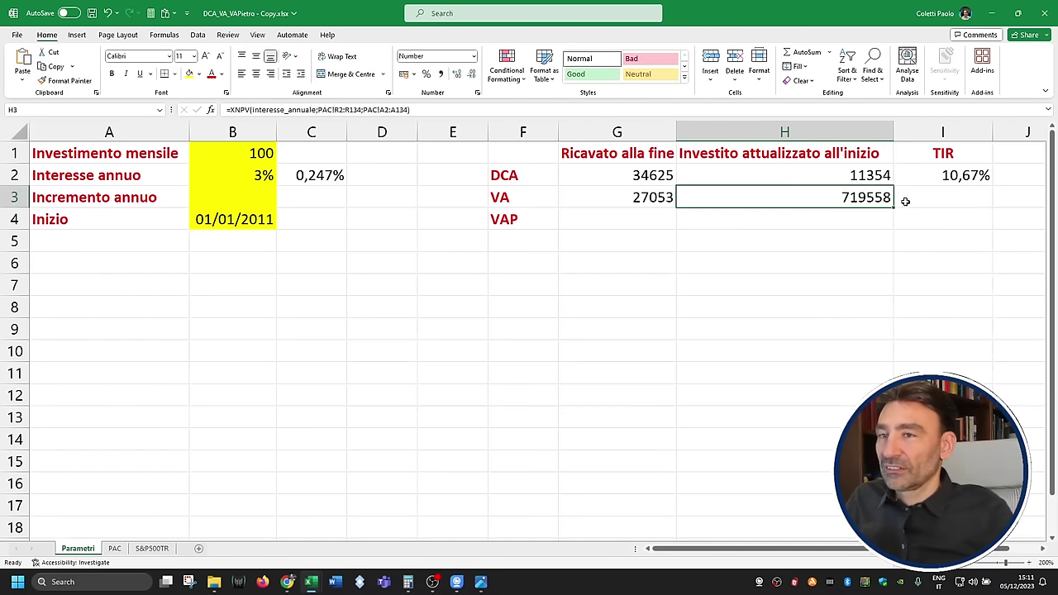
Step: Set the values range of the H3 XNPV formula to PAC!M2:M134, the planned VA investments
left_click(114, 549)
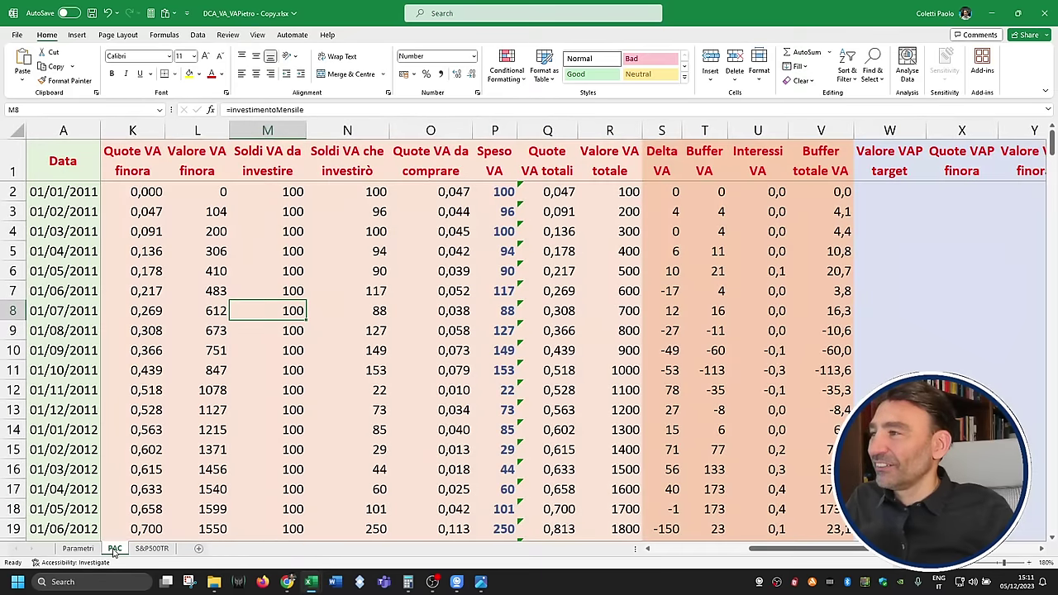
left_click(77, 548)
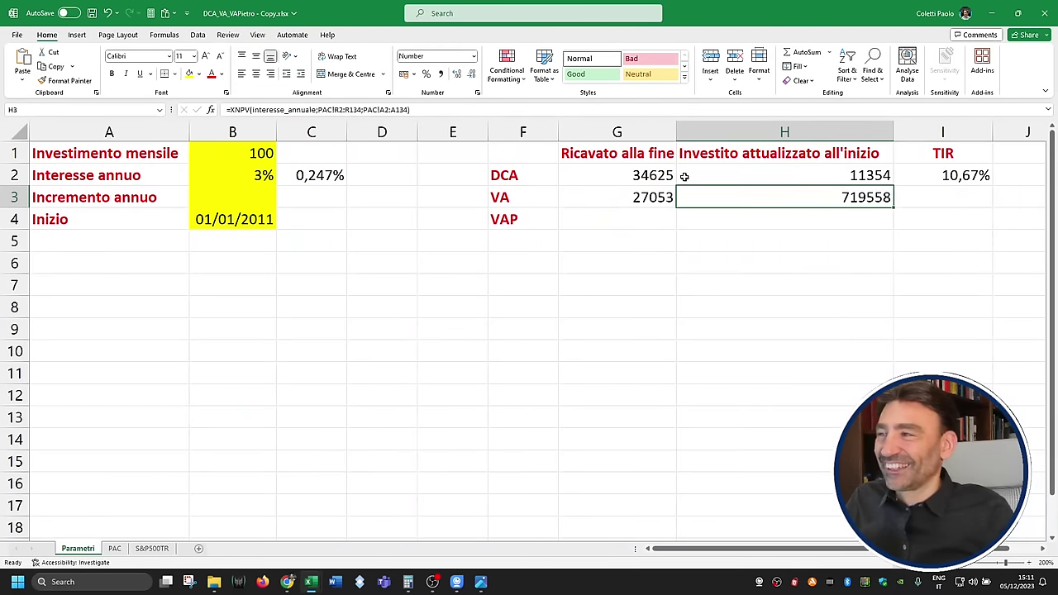
left_click(336, 110)
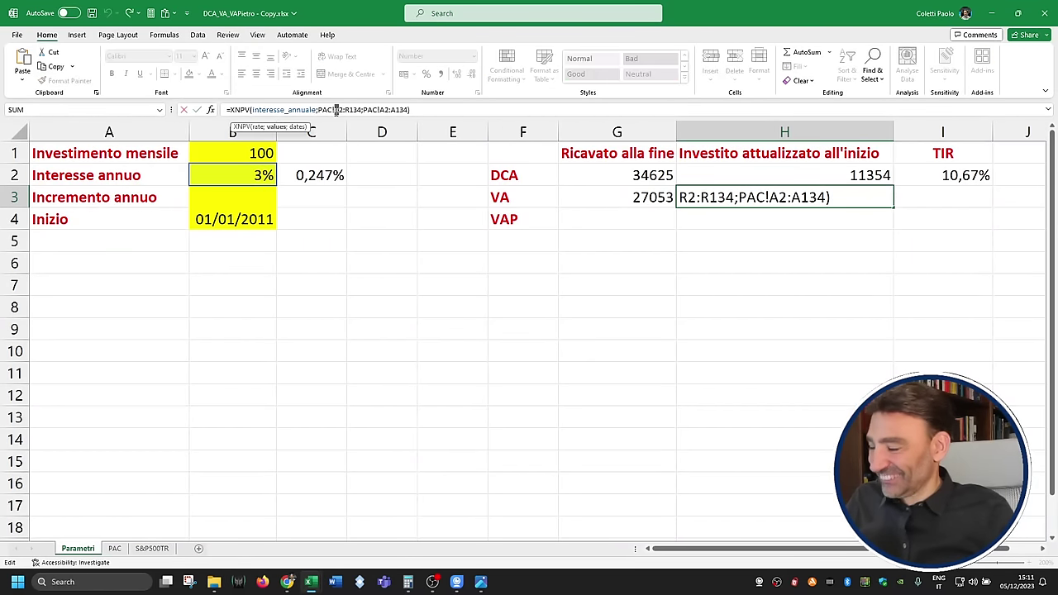
type("M")
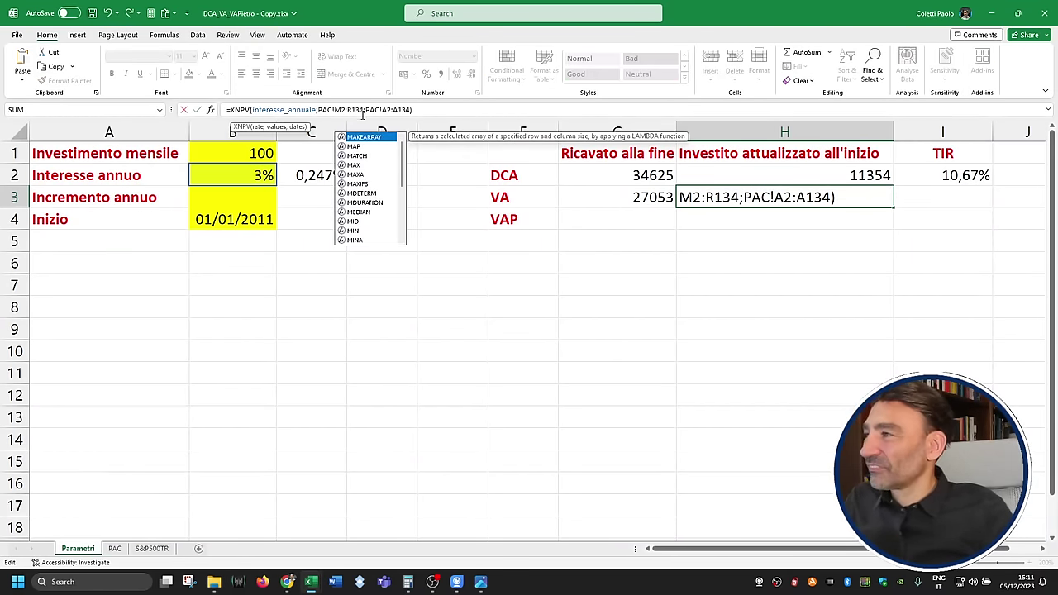
left_click(349, 110)
type("M")
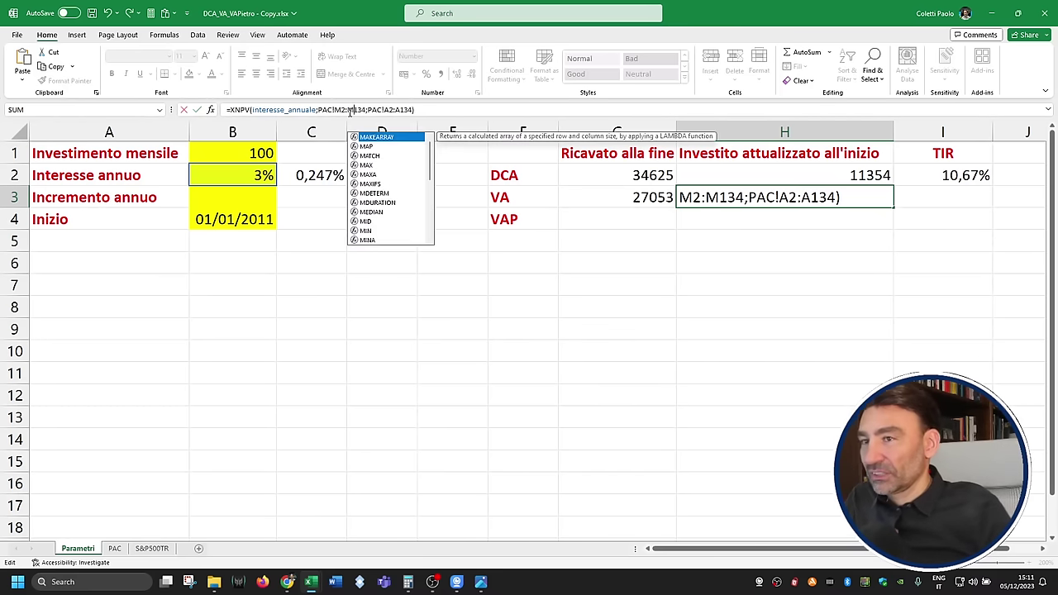
key("ctrl+Return")
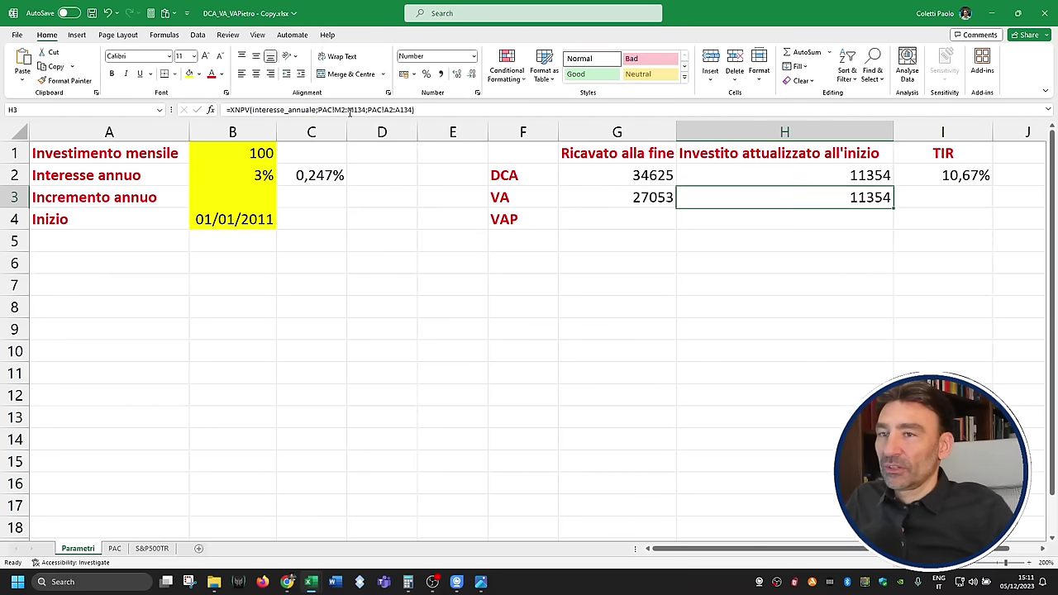
Step: Fill the TIR formula from I2 down to I3 for the VA strategy
left_click(947, 174)
left_click_drag(991, 185, 991, 206)
left_click(975, 197)
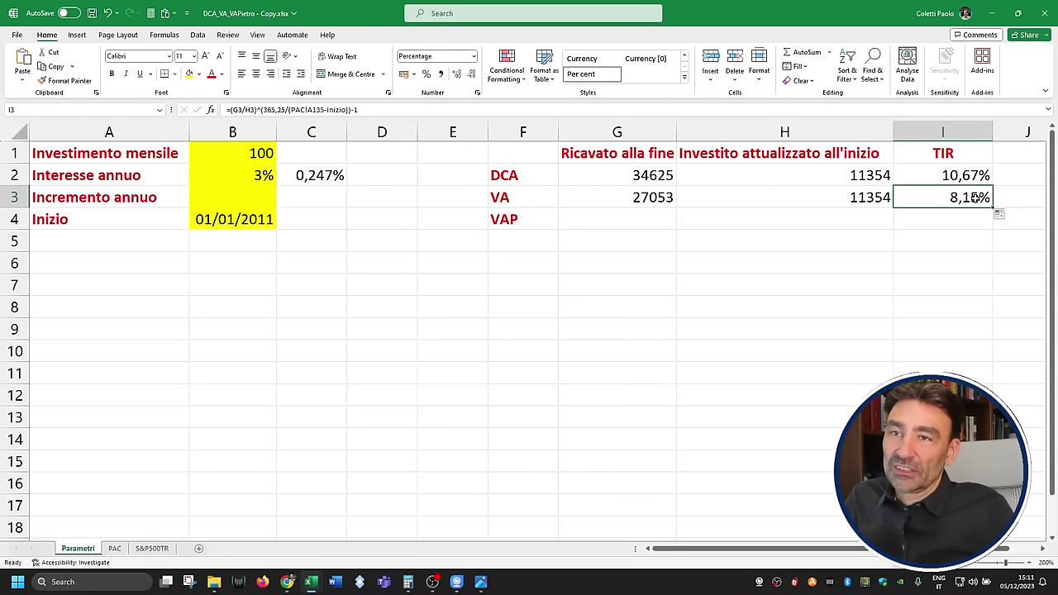
Step: Set the Inizio date in B4 to 1/1/1999 to compare the DCA and VA returns
left_click(214, 228)
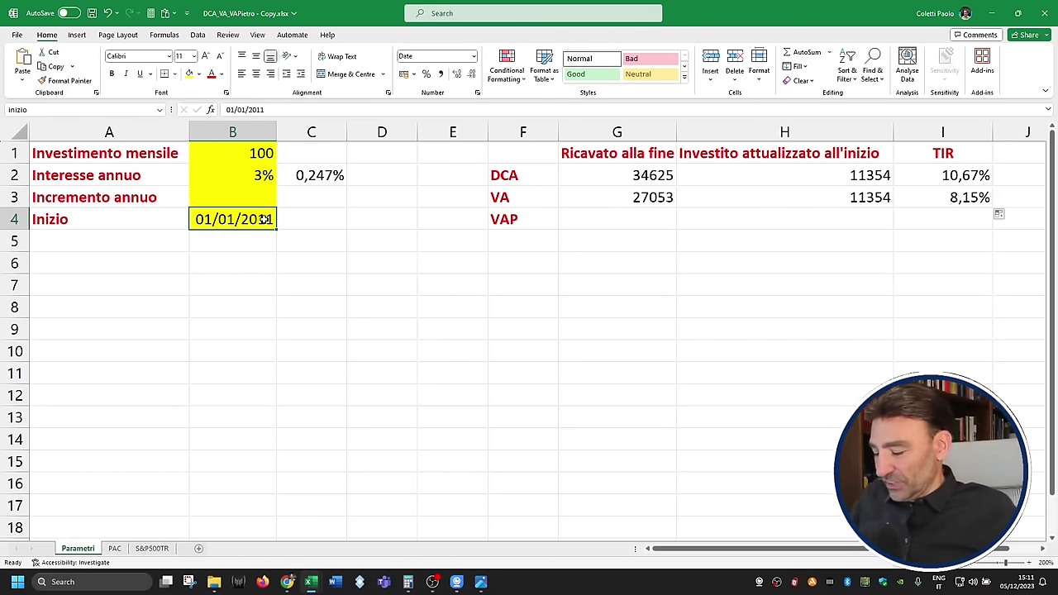
type("1/1")
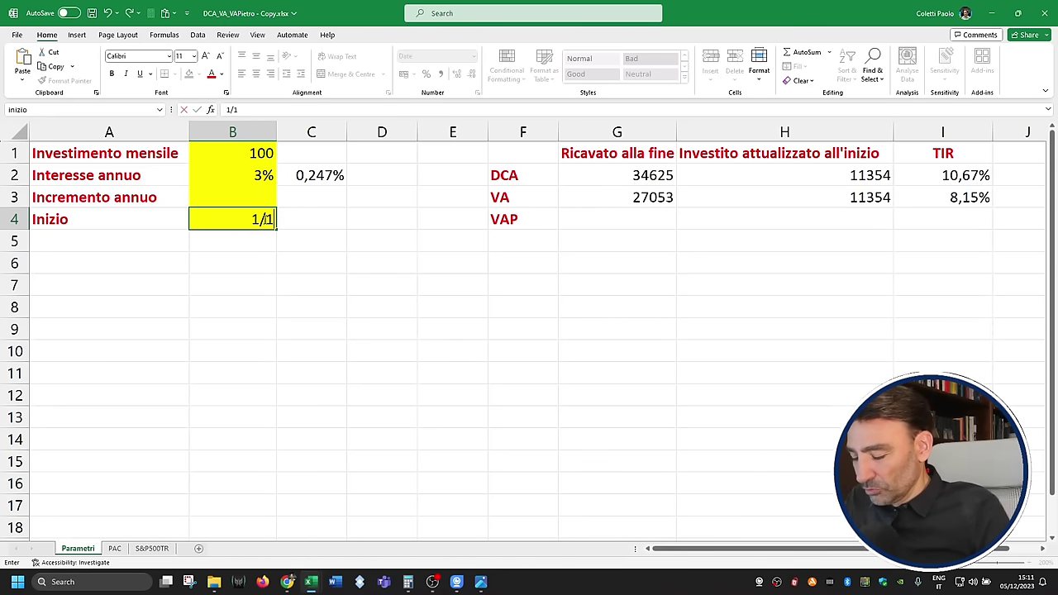
type("/1999")
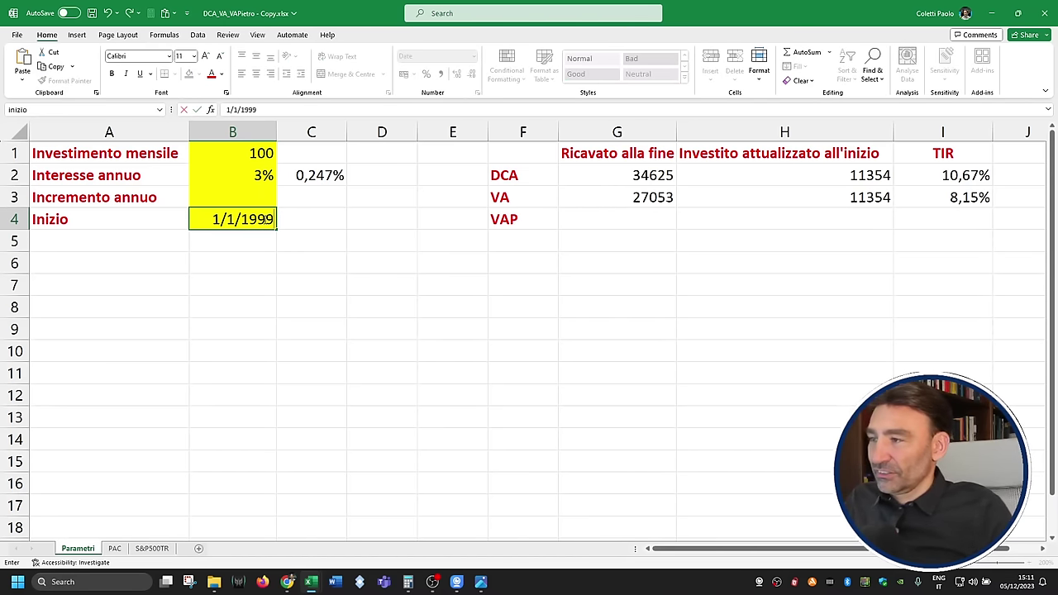
key("Return")
left_click(265, 219)
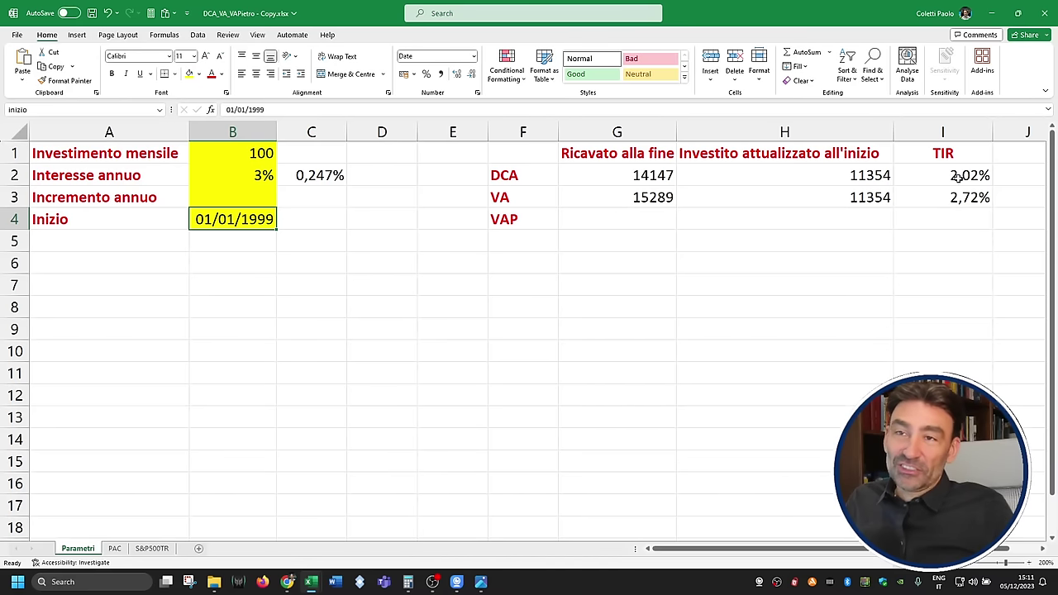
Step: Change the Inizio date in B4 to 01/01/2008 and save the workbook
double_click(250, 110)
type("2008")
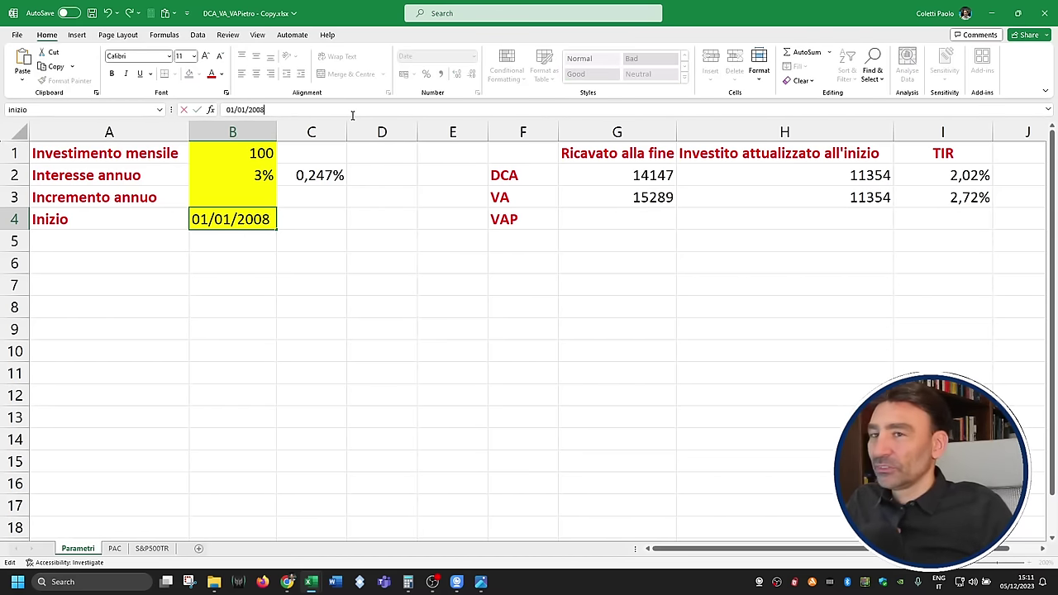
key("Return")
key("Up")
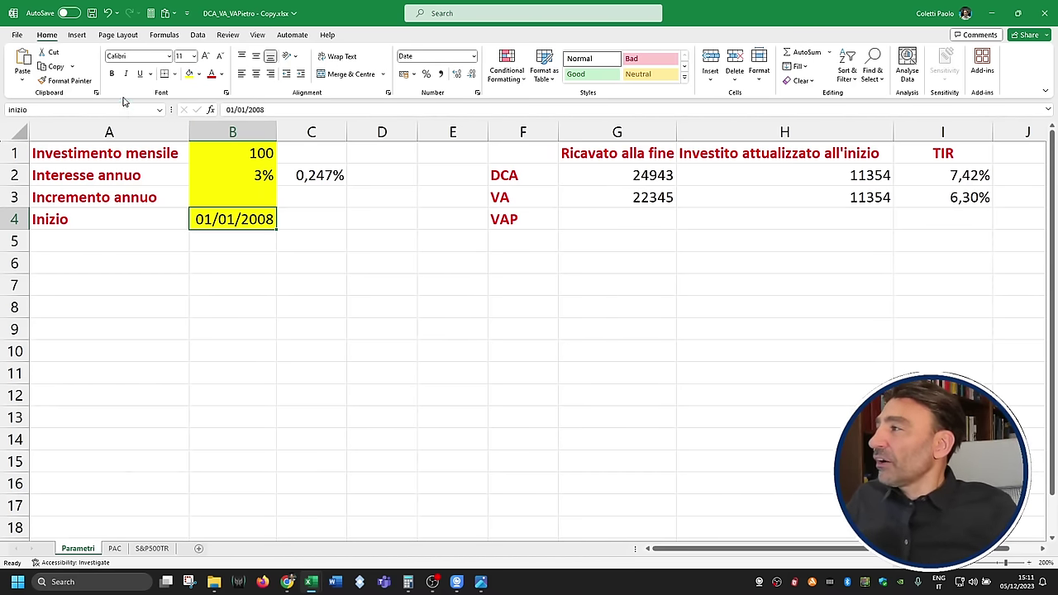
left_click(91, 13)
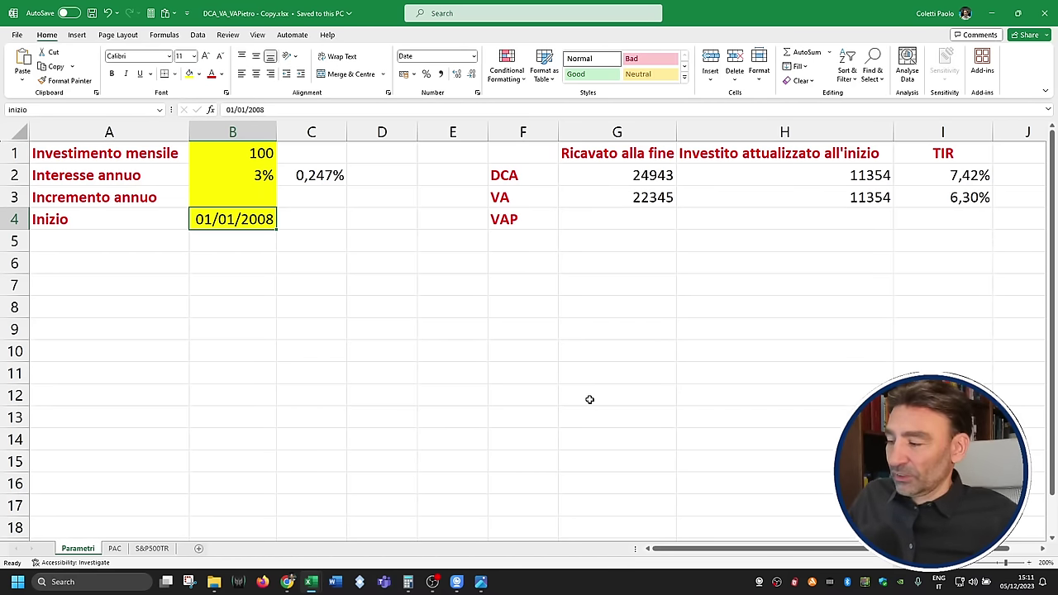
Step: Switch to Chrome to review the additional VA rules in the YouTube video, and return to the DCA_VA_VAPietro - Copy workbook in Excel
mouse_move(295, 587)
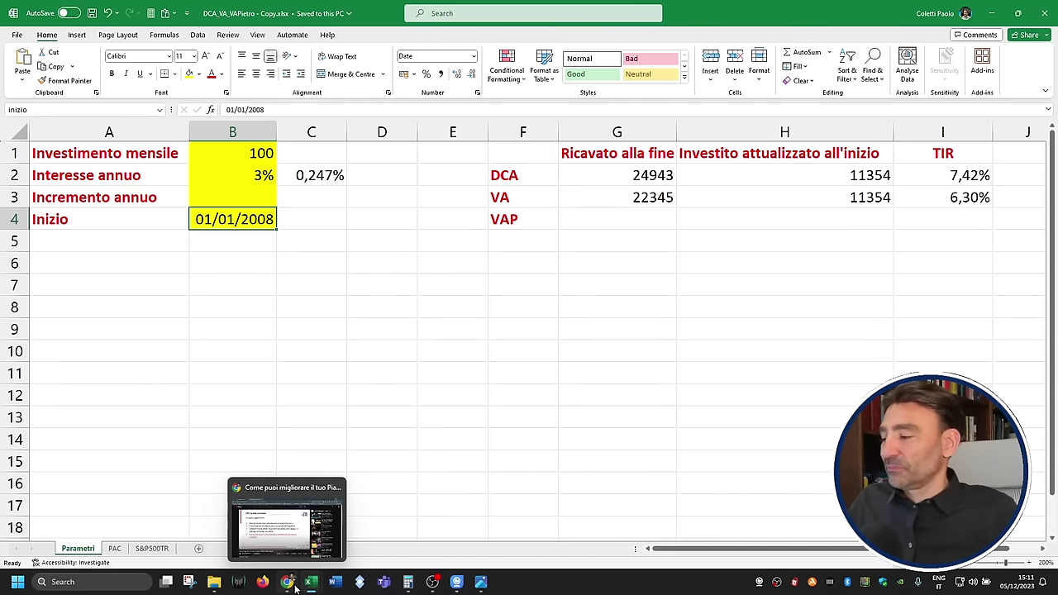
left_click(295, 587)
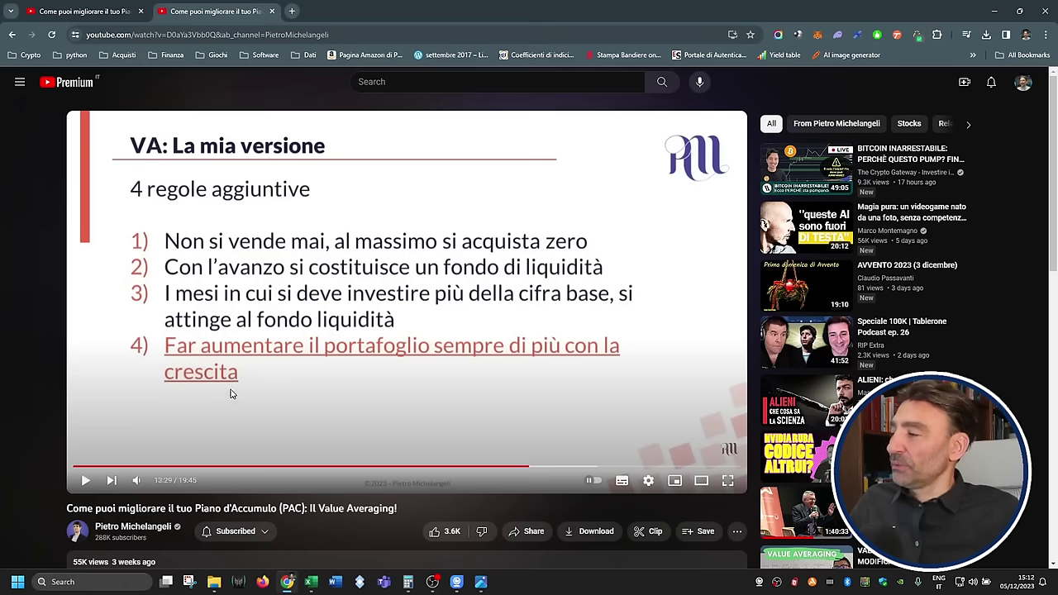
mouse_move(307, 589)
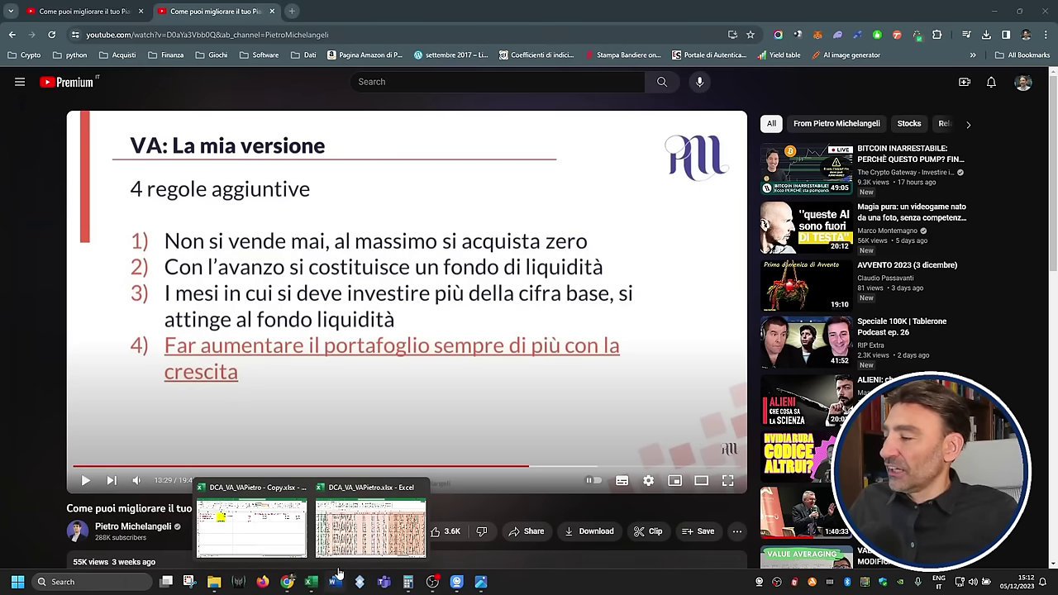
left_click(277, 546)
left_click(309, 329)
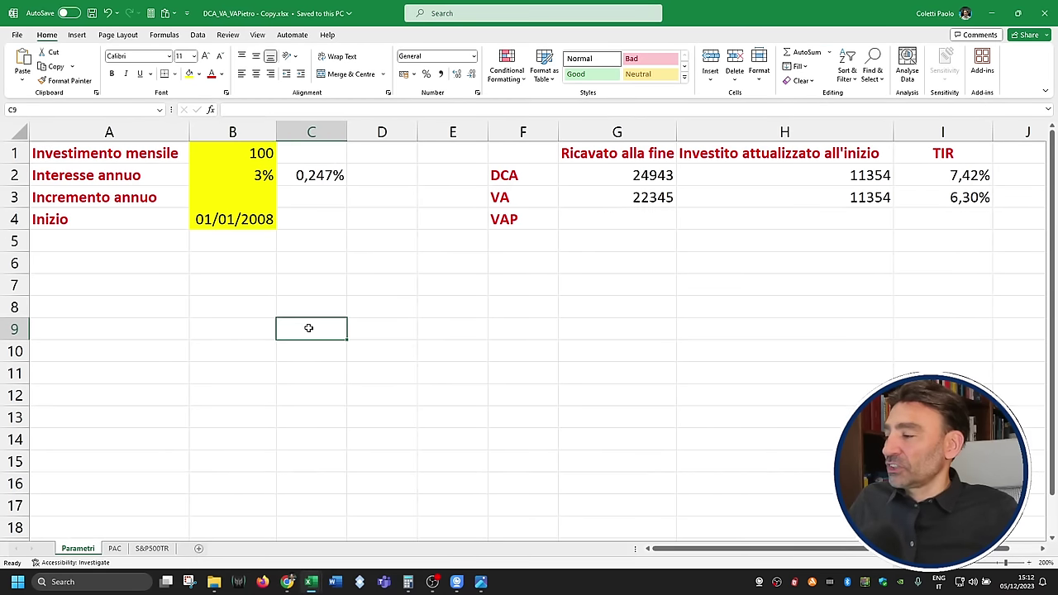
Step: On the PAC sheet, examine the monthly amounts in the Soldi DCA da investire column, from E2 to E11
left_click(115, 548)
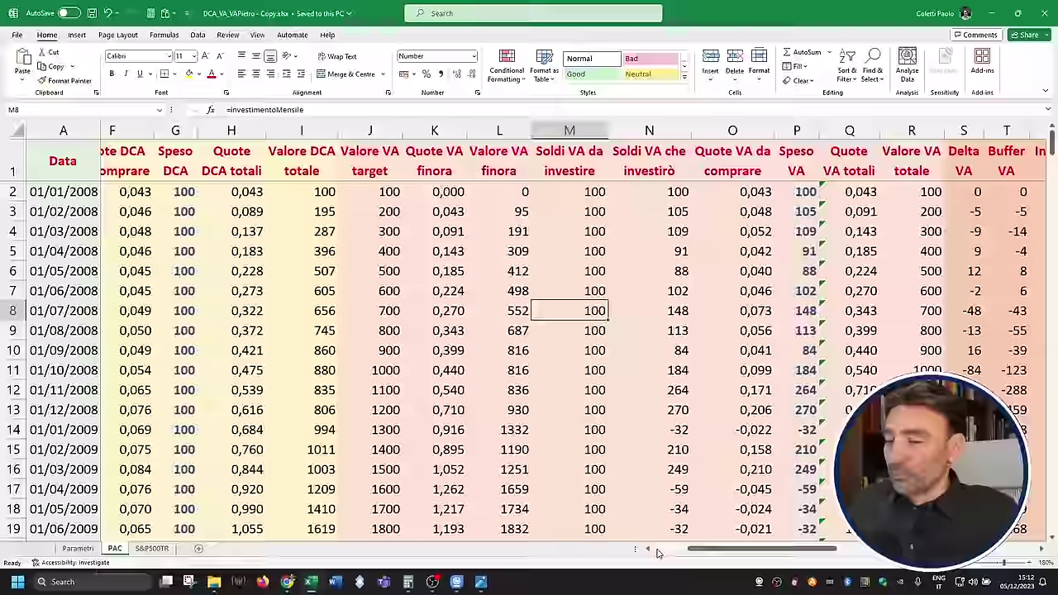
left_click(654, 550)
left_click(362, 211)
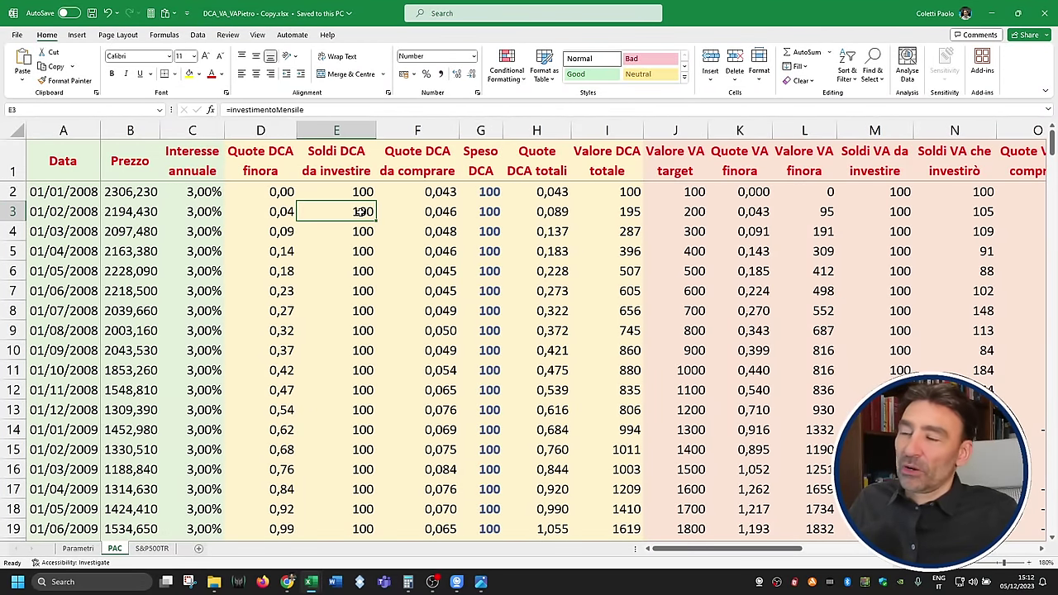
left_click(357, 225)
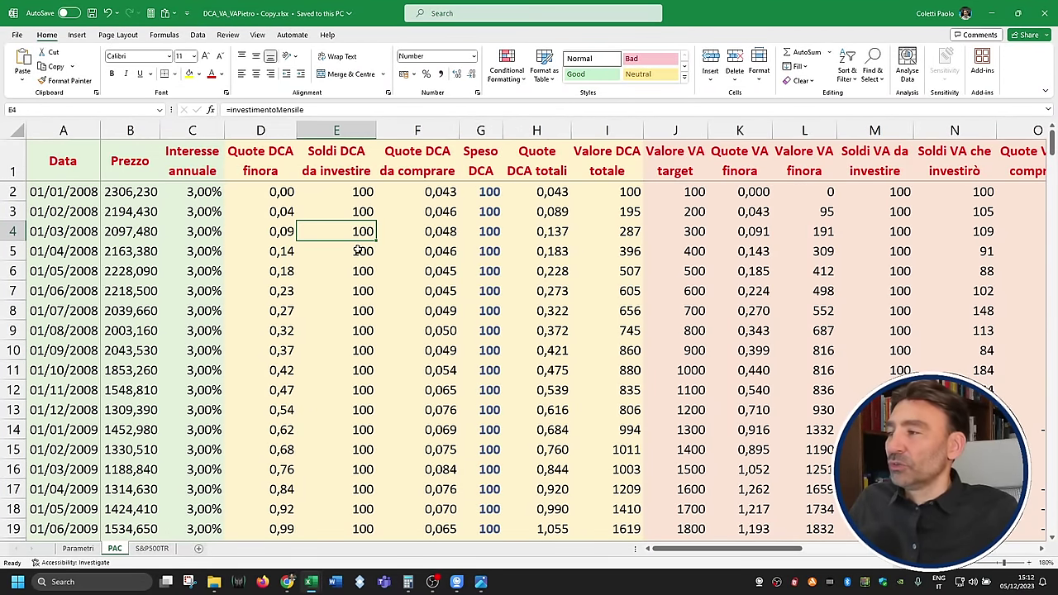
left_click(357, 249)
left_click(360, 272)
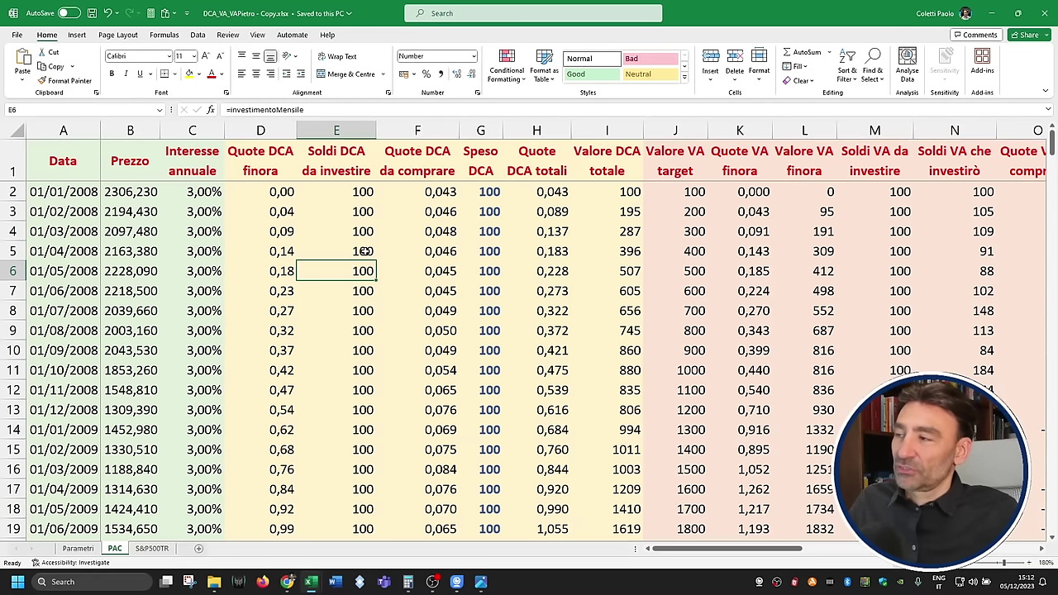
left_click(365, 251)
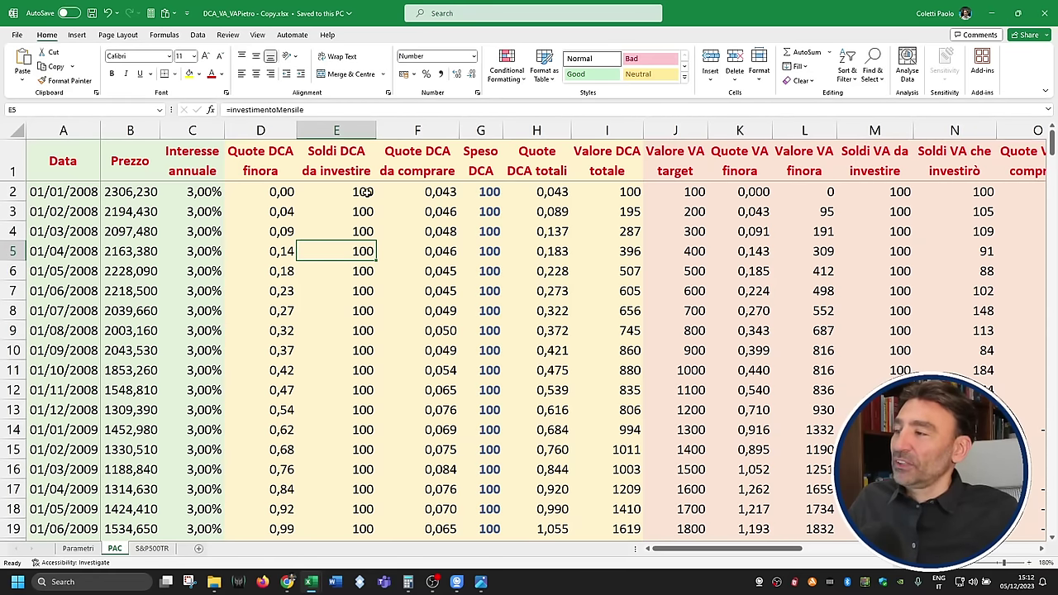
left_click_drag(366, 193, 368, 372)
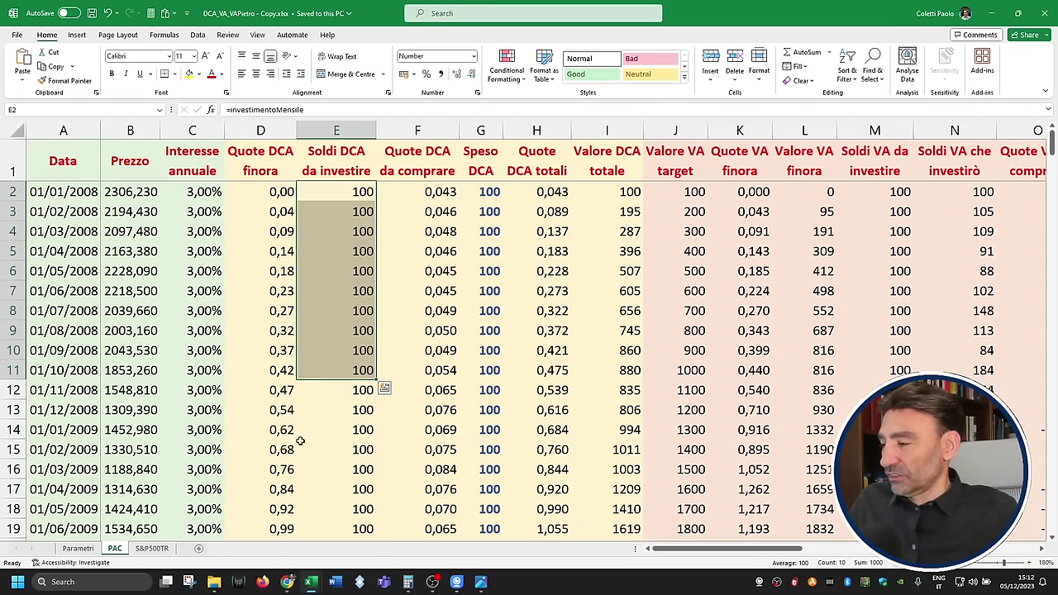
Step: On the Parametri sheet, set Incremento annuo in B3 to 5%
left_click(77, 549)
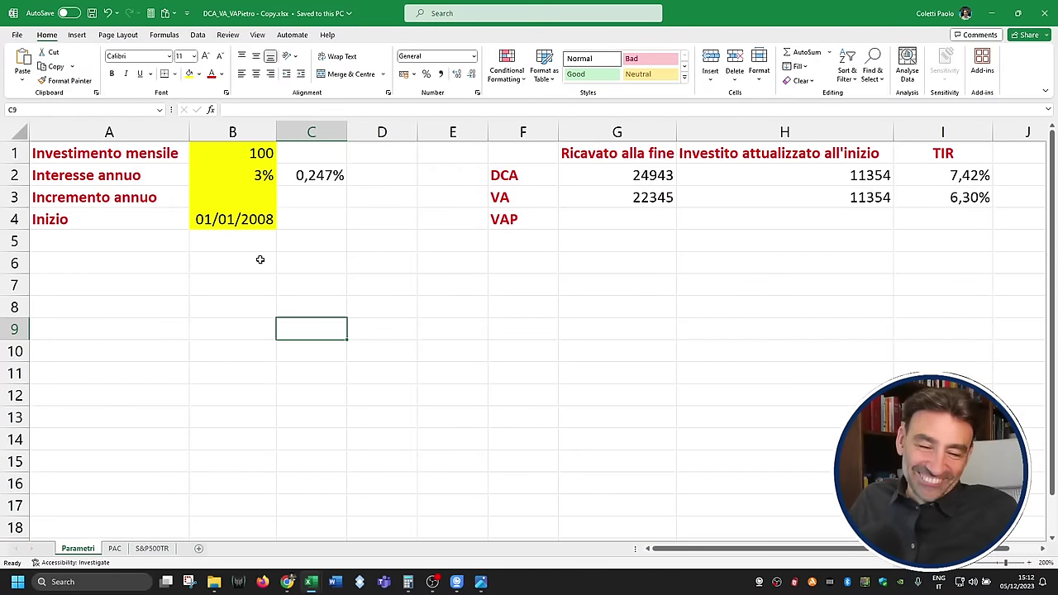
left_click(265, 200)
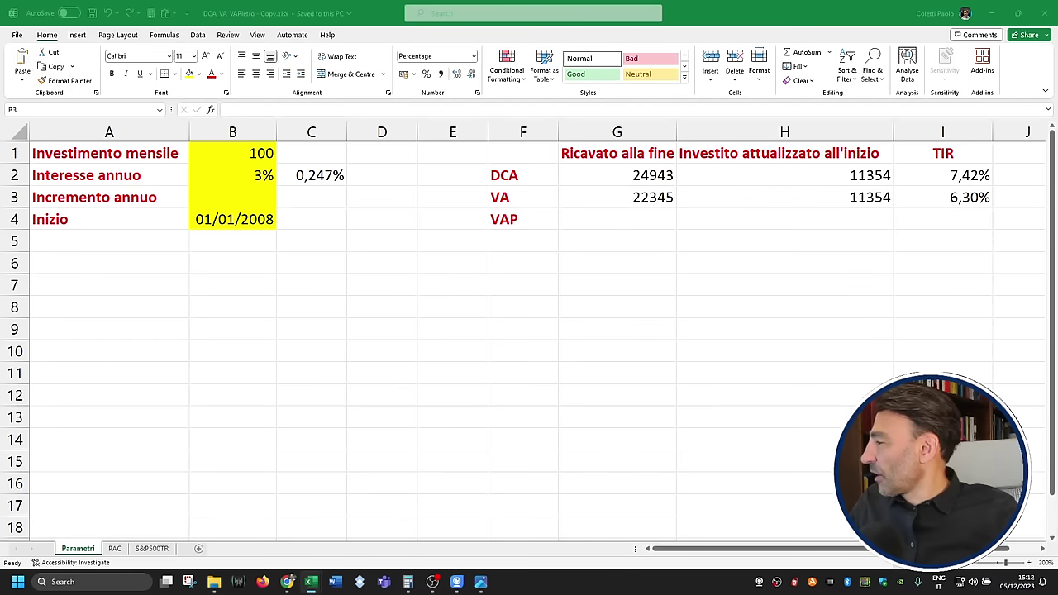
left_click(265, 198)
type("5")
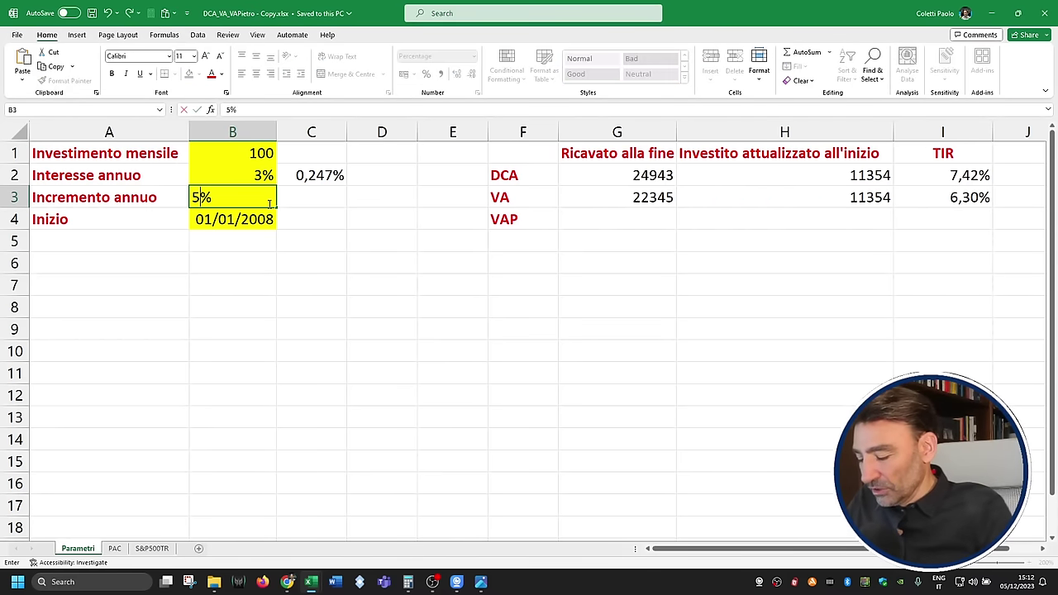
key("Return")
Step: Copy the monthly rate formula from C2 down into C3, beside Incremento annuo
left_click(347, 196)
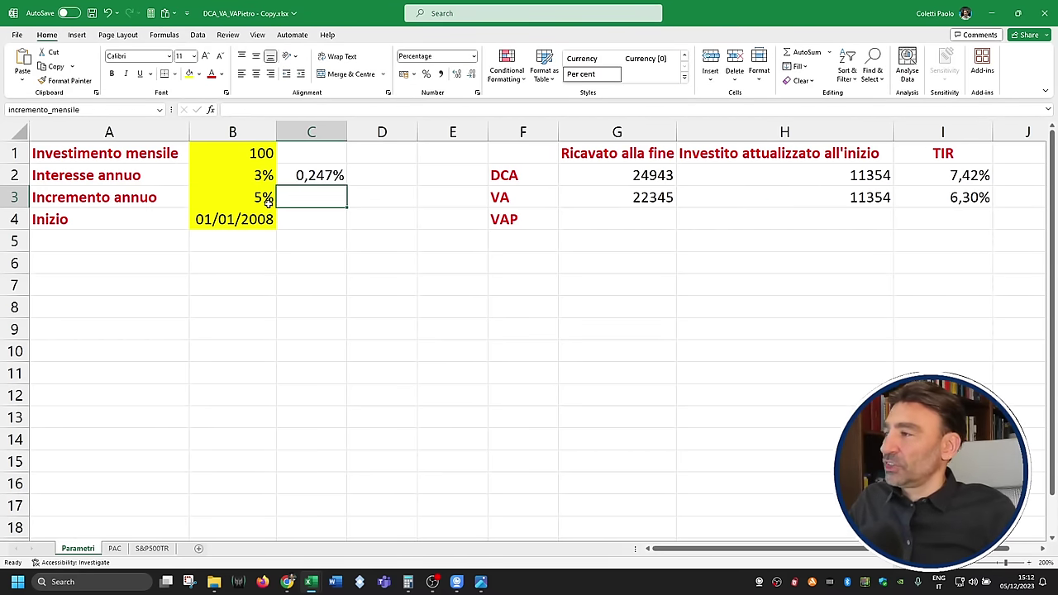
left_click(339, 177)
left_click_drag(347, 186, 351, 208)
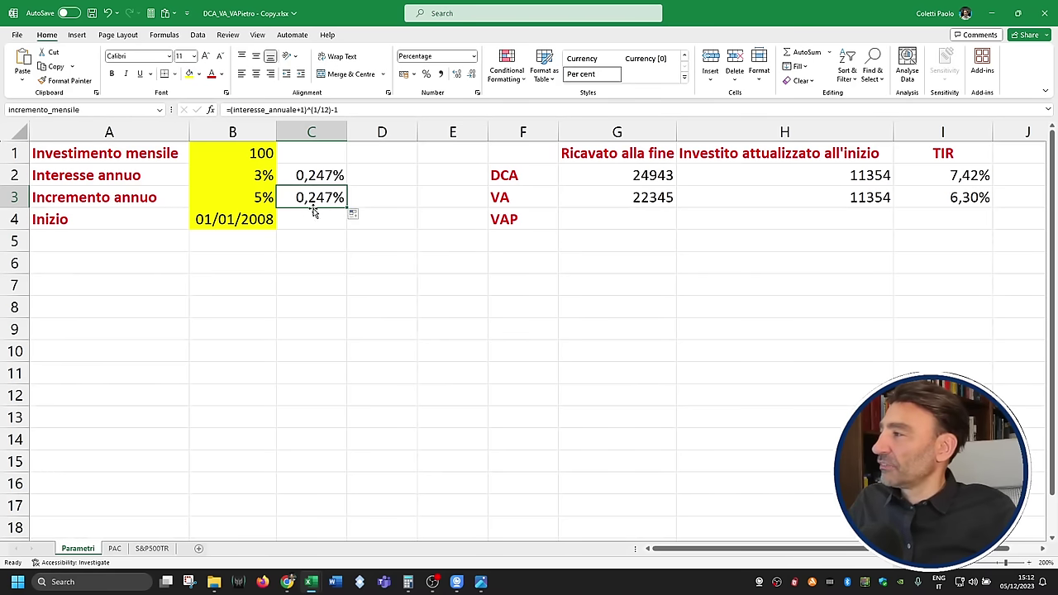
left_click(319, 177)
left_click(257, 197)
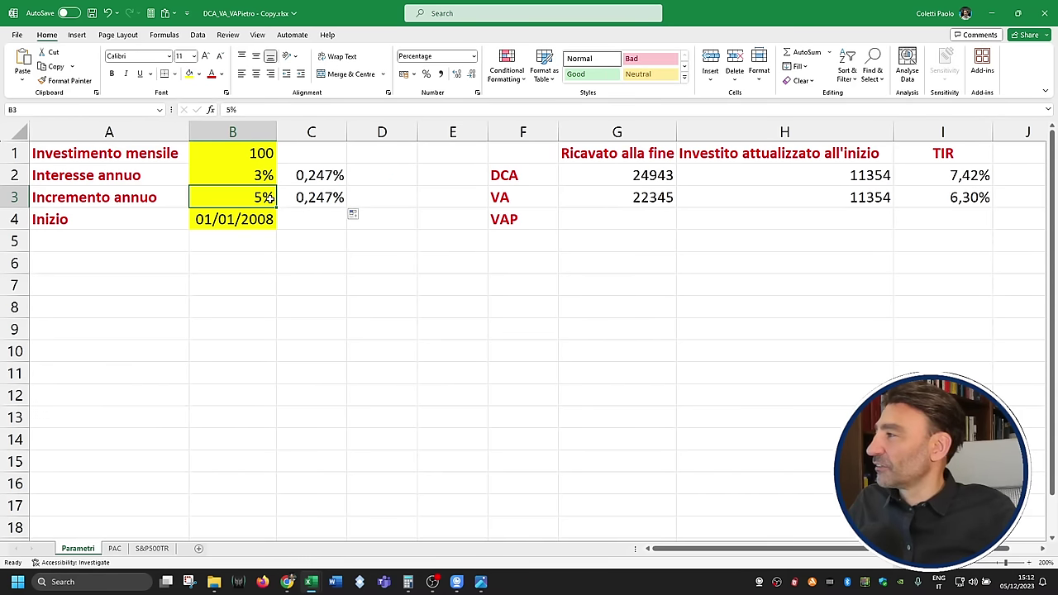
left_click(302, 198)
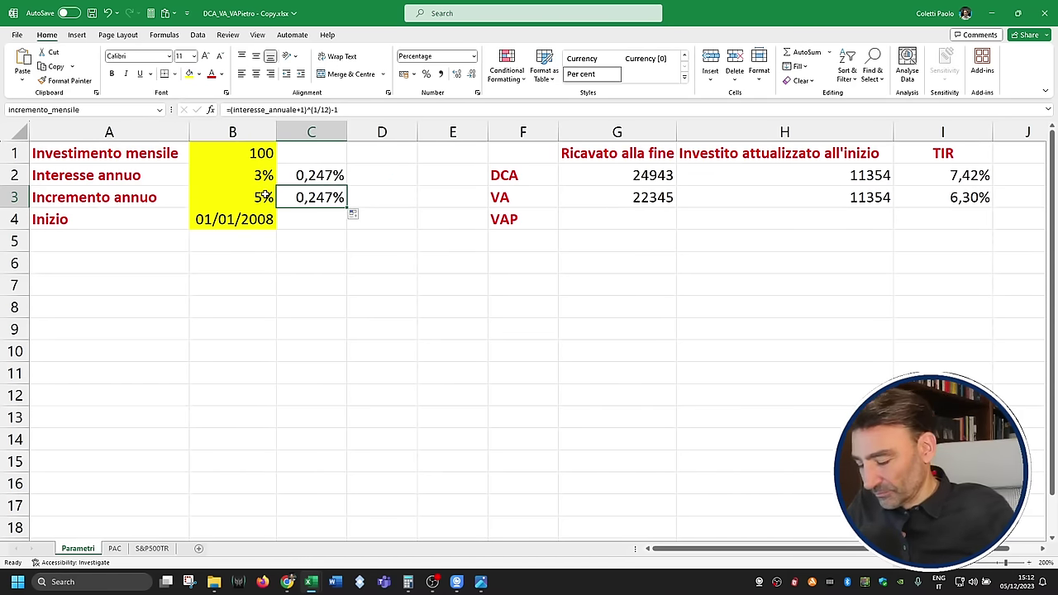
type("=")
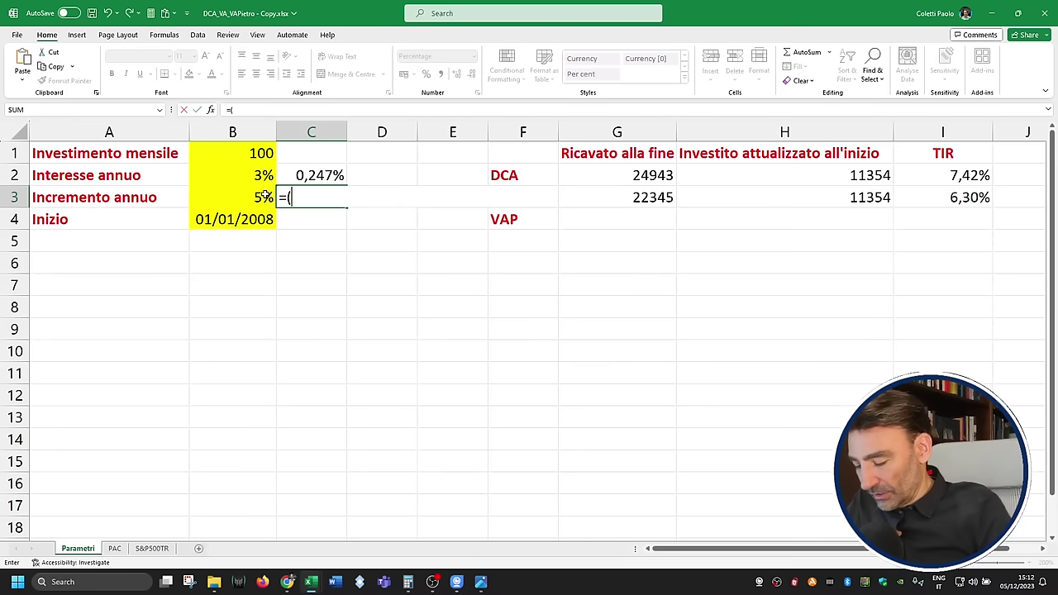
type("(1+")
left_click(263, 197)
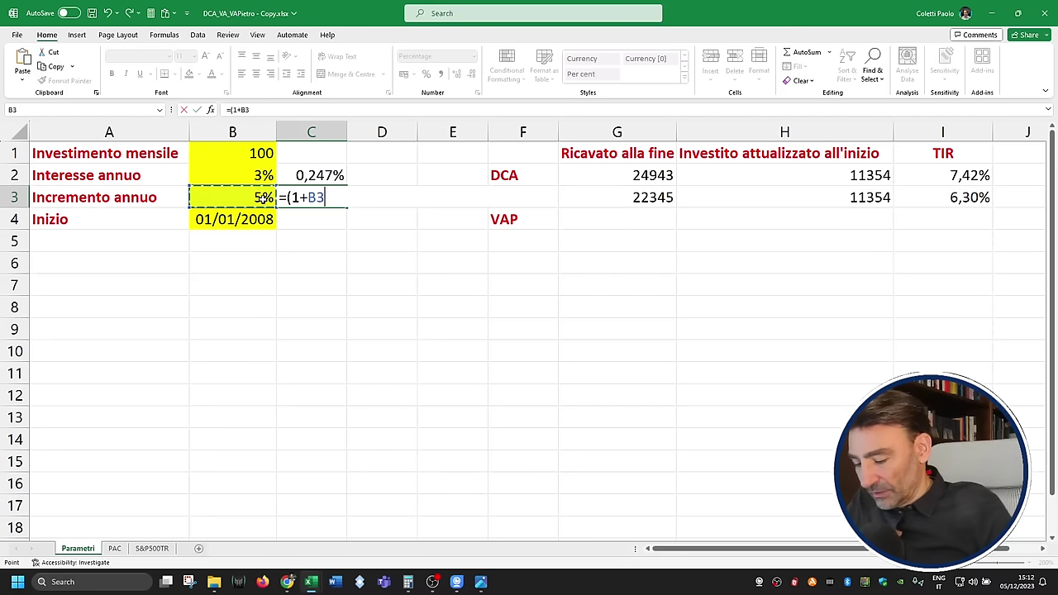
type(")^(1/12)-1")
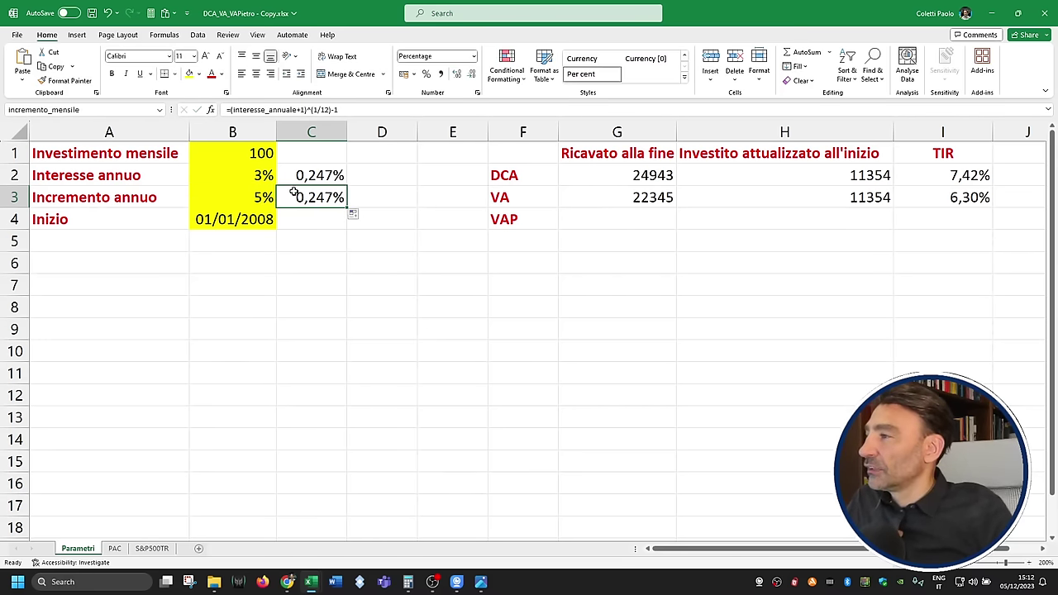
key("Up")
left_click_drag(339, 110, 132, 112)
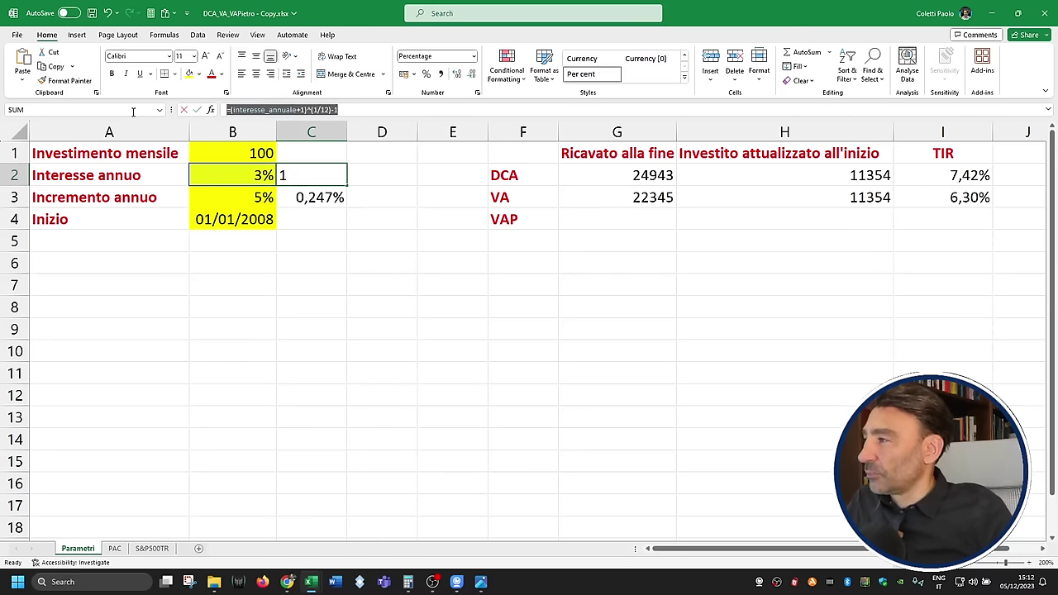
key("Escape")
Step: Replace interesse_annuale with B3 in C3's formula, giving =(B3+1)^(1/12)-1, and save the workbook
key("Down")
left_click_drag(339, 110, 230, 110)
key("Right")
left_click(235, 200)
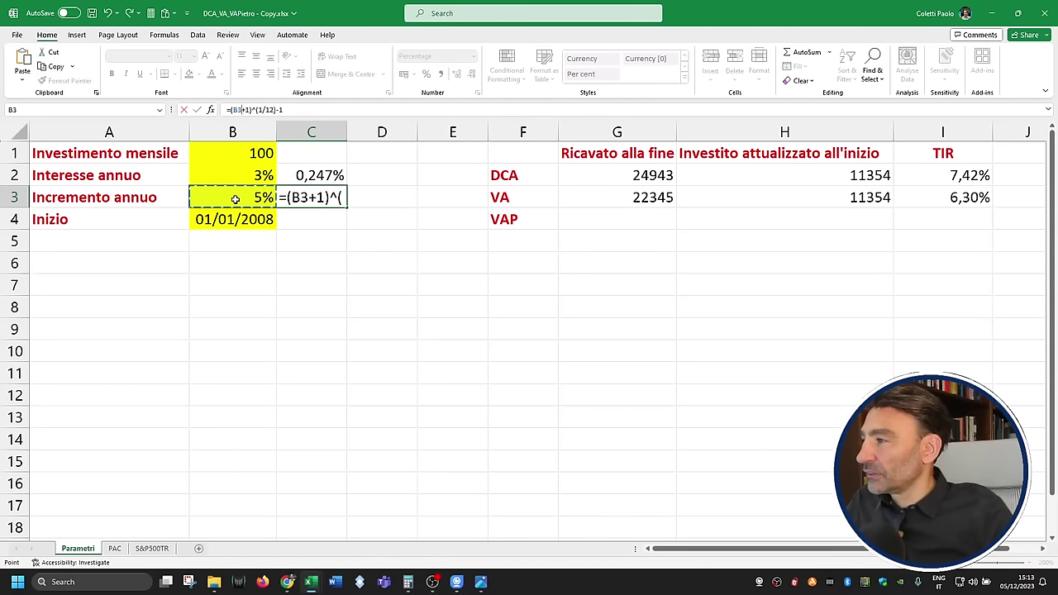
key("Return")
key("Up")
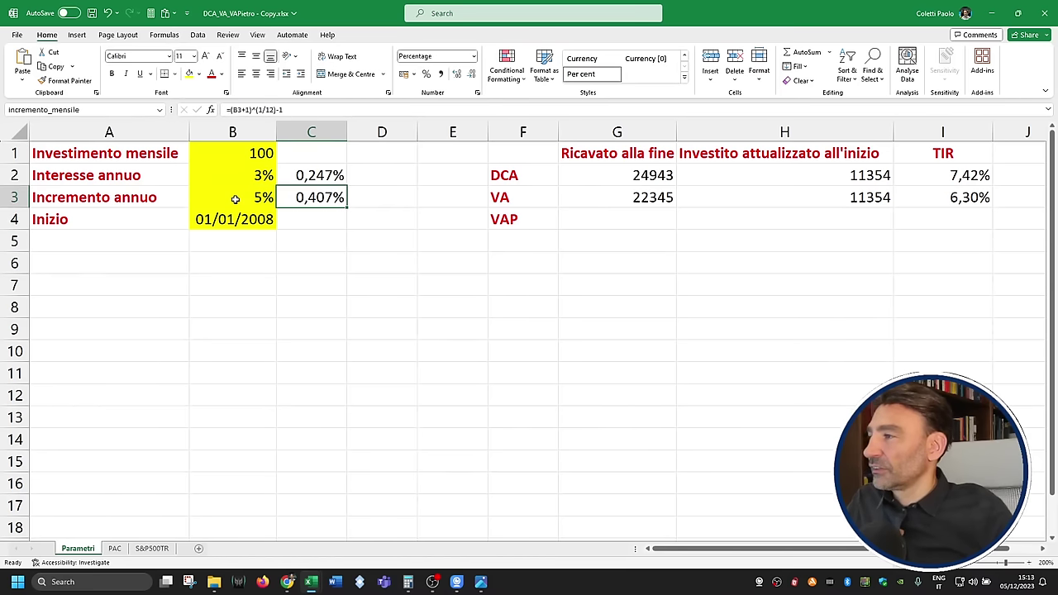
left_click(92, 13)
Step: Review the annual increment in B3 and the DCA final value and discounted investment in G2 and H2
left_click(289, 216)
left_click(262, 198)
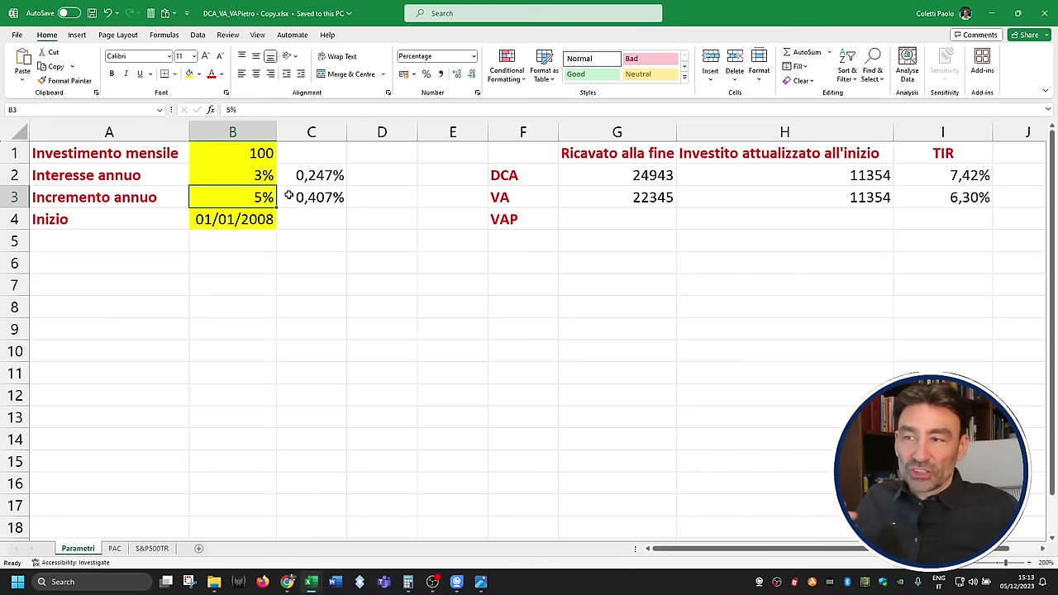
left_click(652, 175)
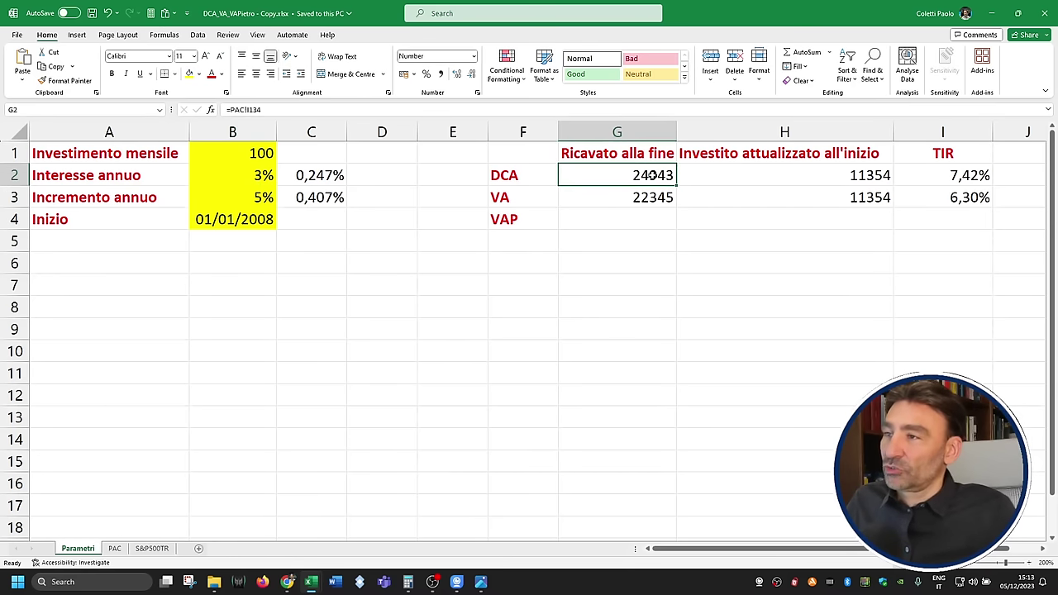
left_click(762, 174)
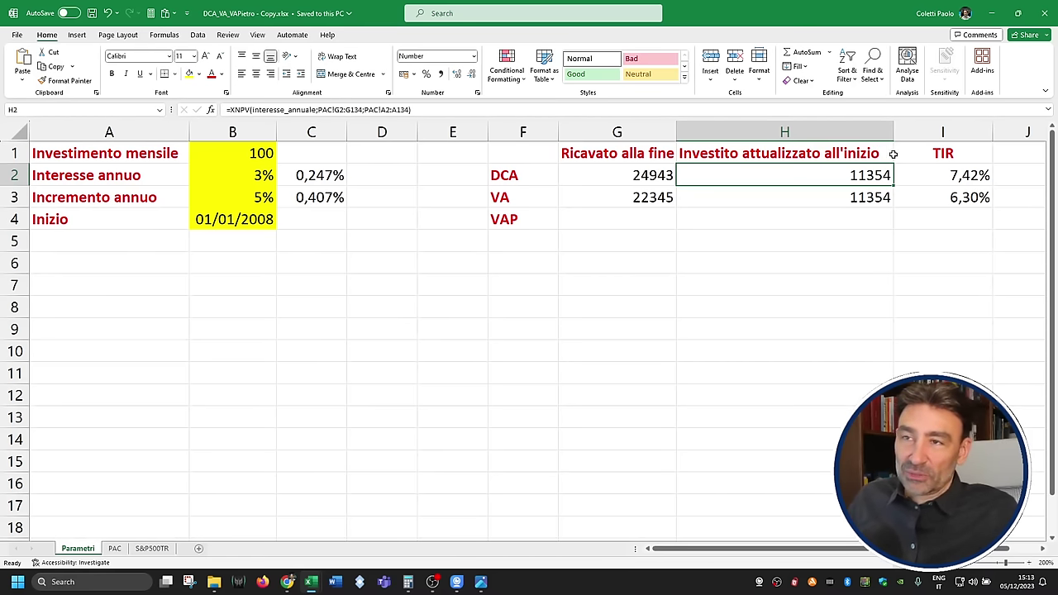
Step: On the PAC sheet, extend E2's formula to =investimentoMensile*(1+incrementoMensile)^ROW()
left_click(115, 548)
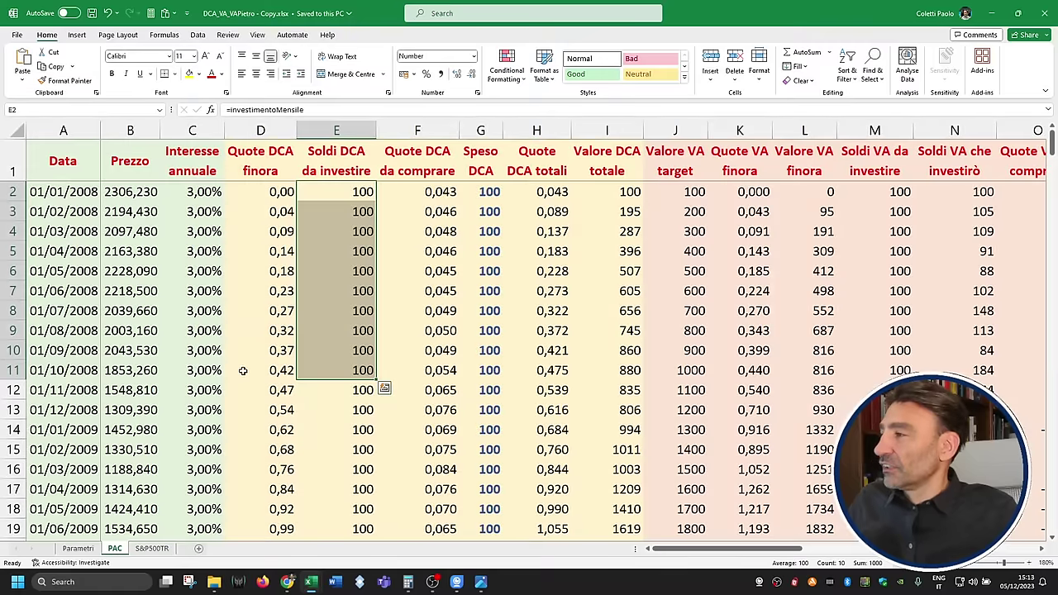
left_click(281, 195)
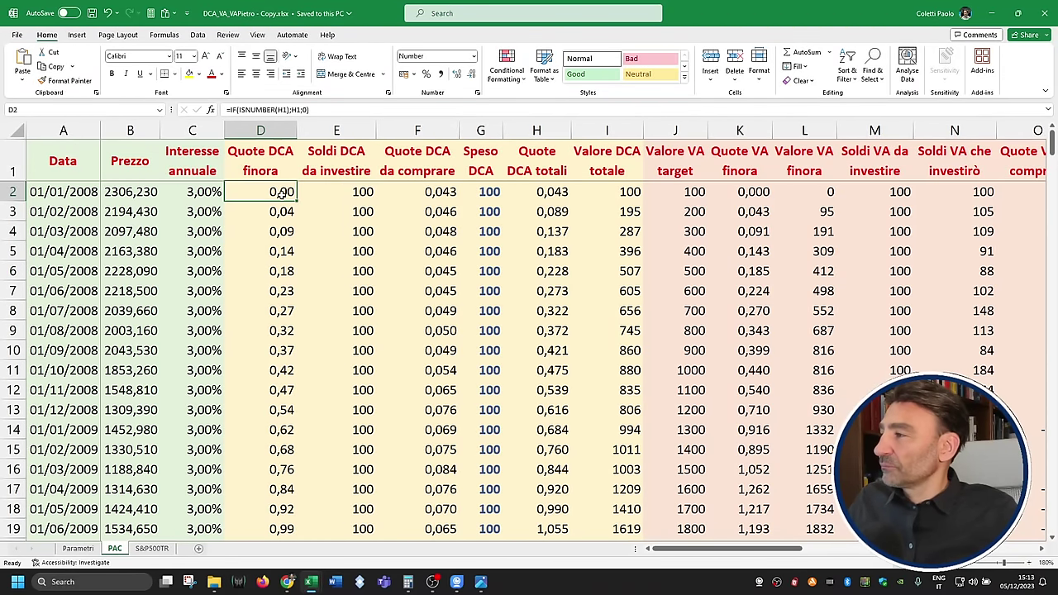
left_click(342, 193)
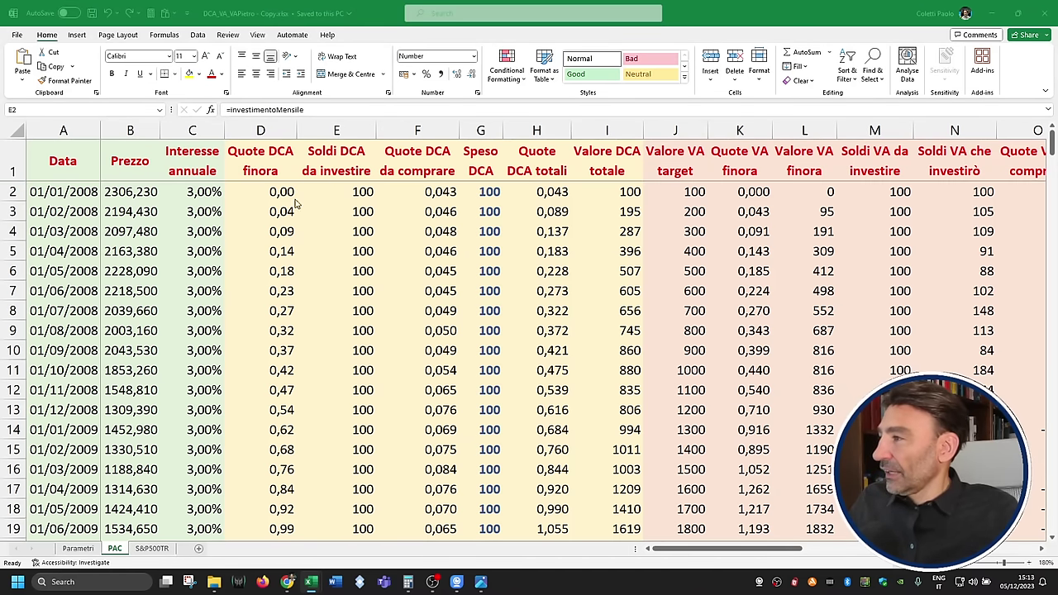
double_click(364, 191)
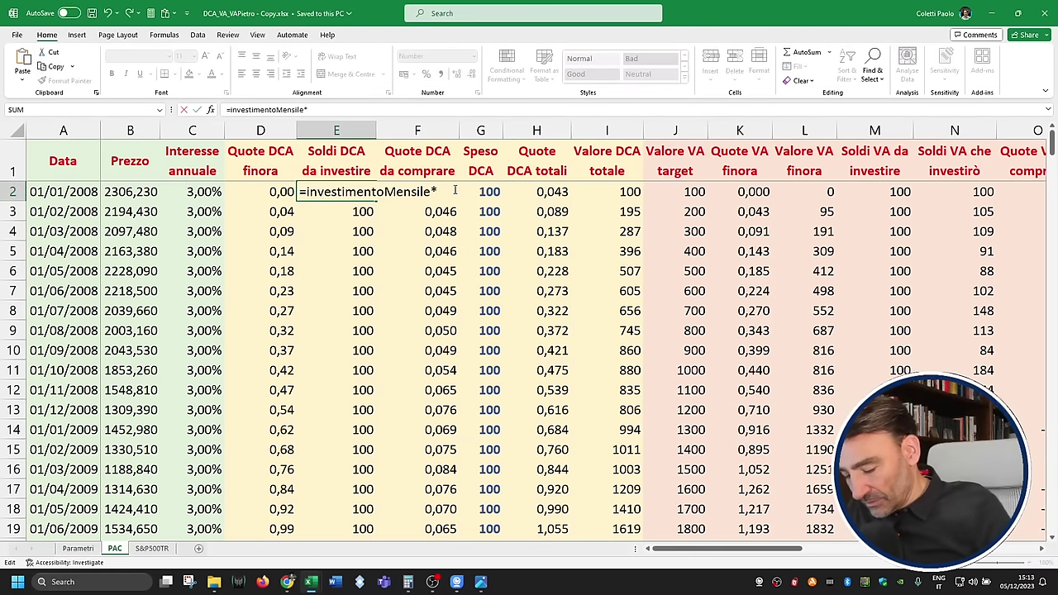
type("*(1+incre")
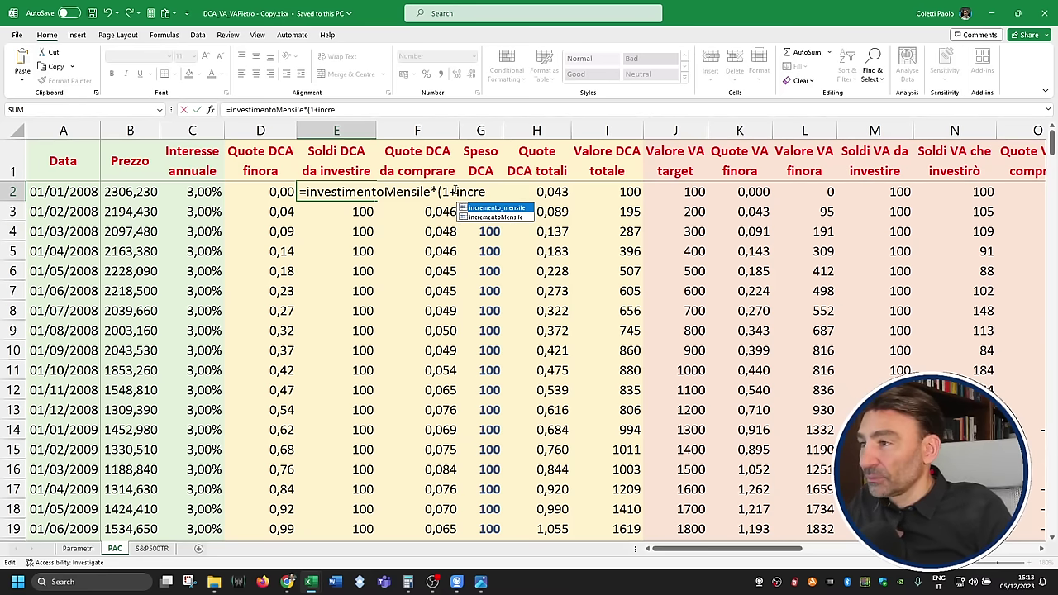
key("Down")
key("Tab")
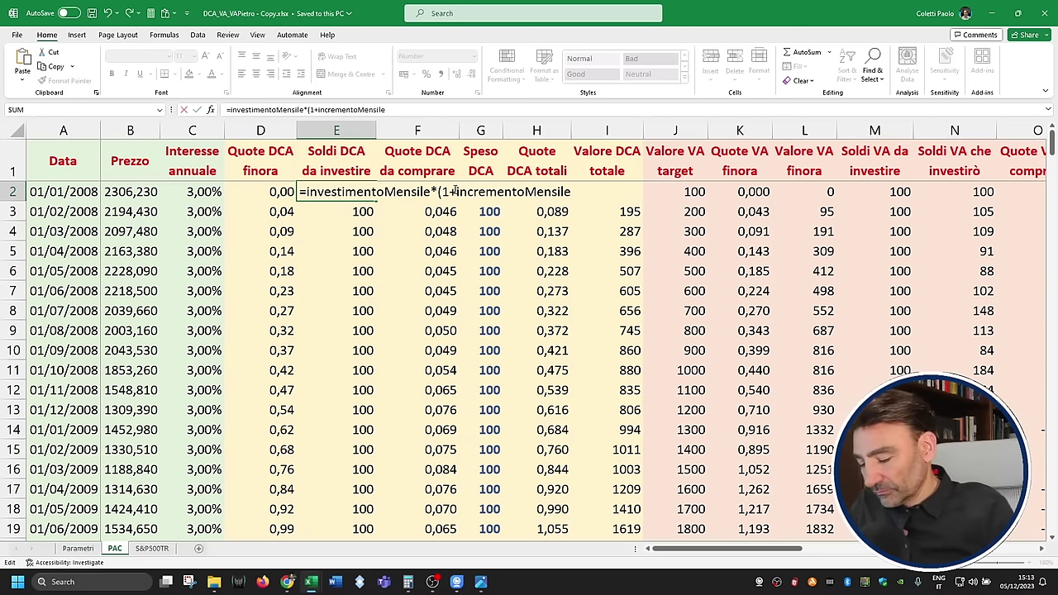
type(")^")
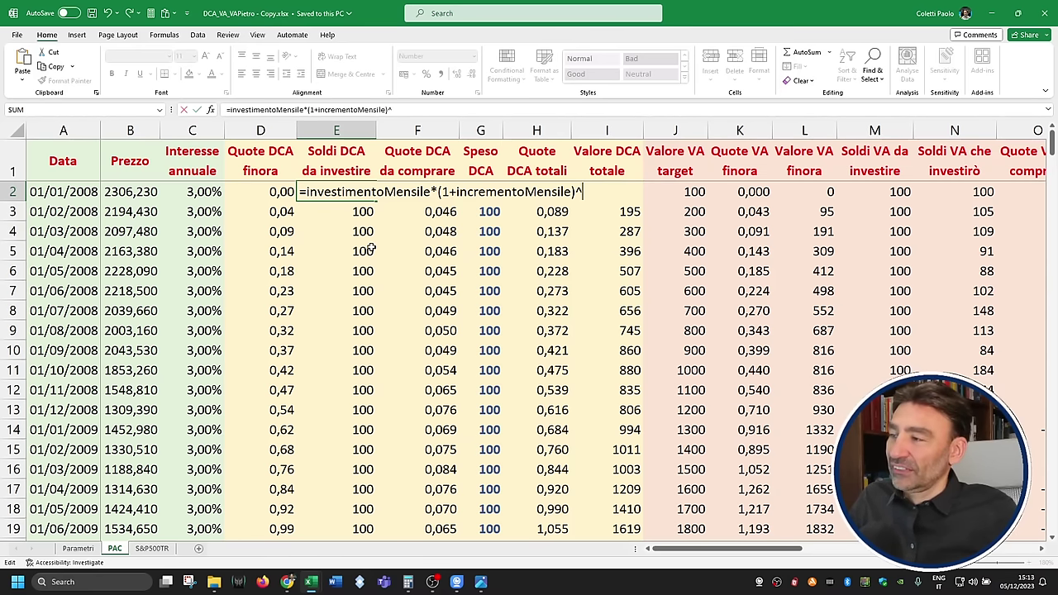
type("ROW()")
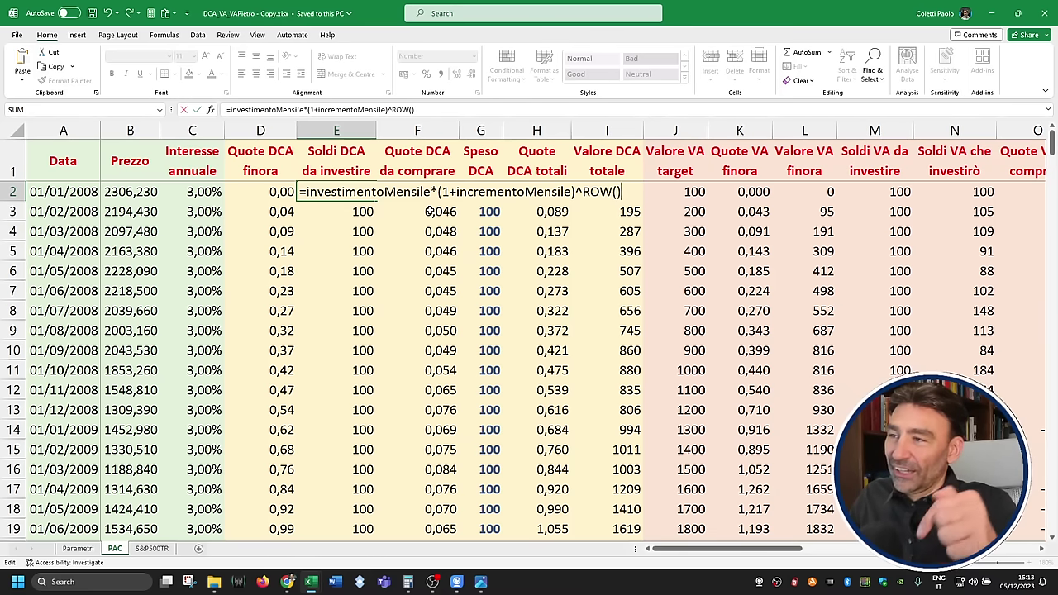
Step: Change the exponent in E2's formula to (ROW()-2) and fill the formula down the Soldi DCA da investire column
left_click(582, 192)
type("()-")
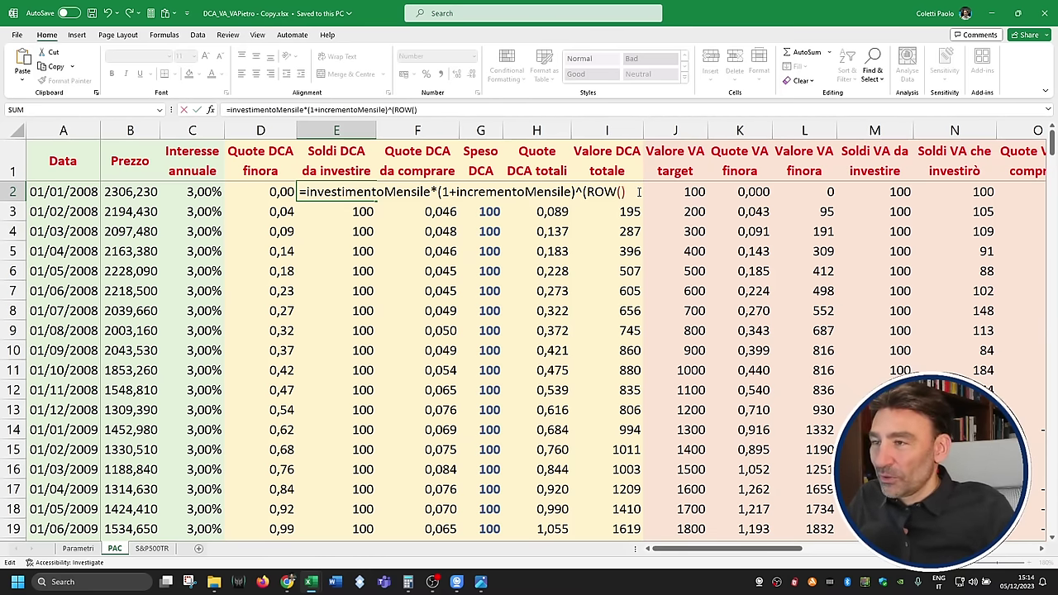
type("2)")
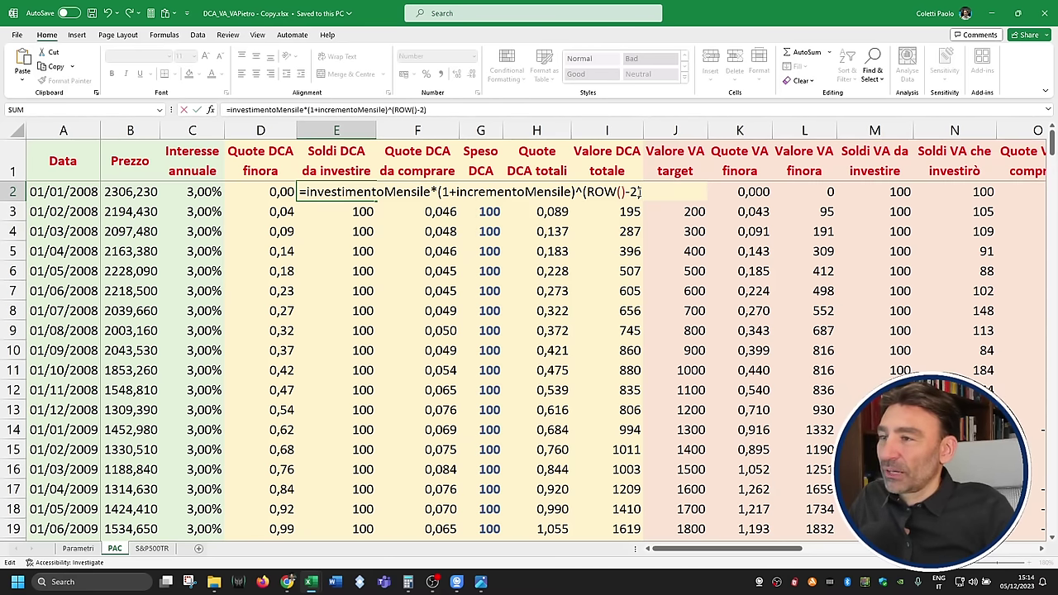
key("ctrl+Return")
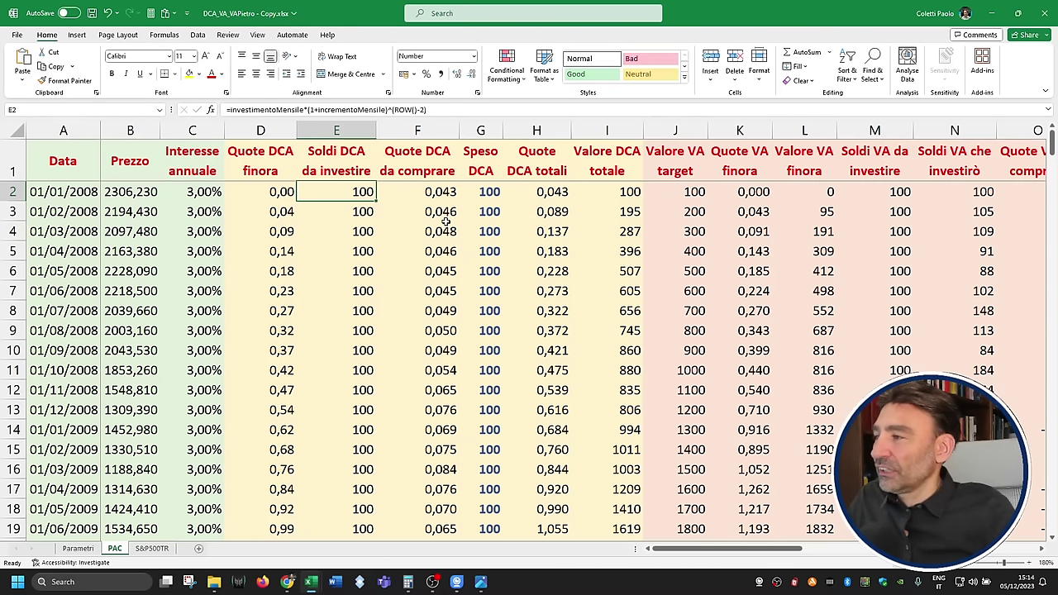
double_click(376, 199)
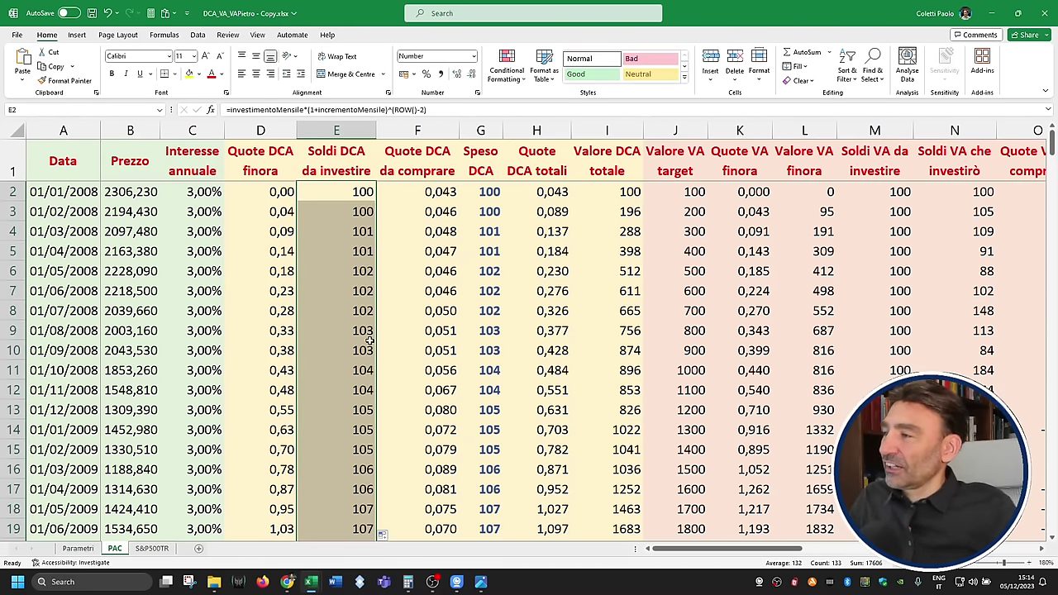
Step: Examine how the monthly amounts in the Soldi DCA da investire column grow from E3 through the second year
left_click(363, 214)
left_click(364, 231)
left_click(363, 250)
left_click(364, 271)
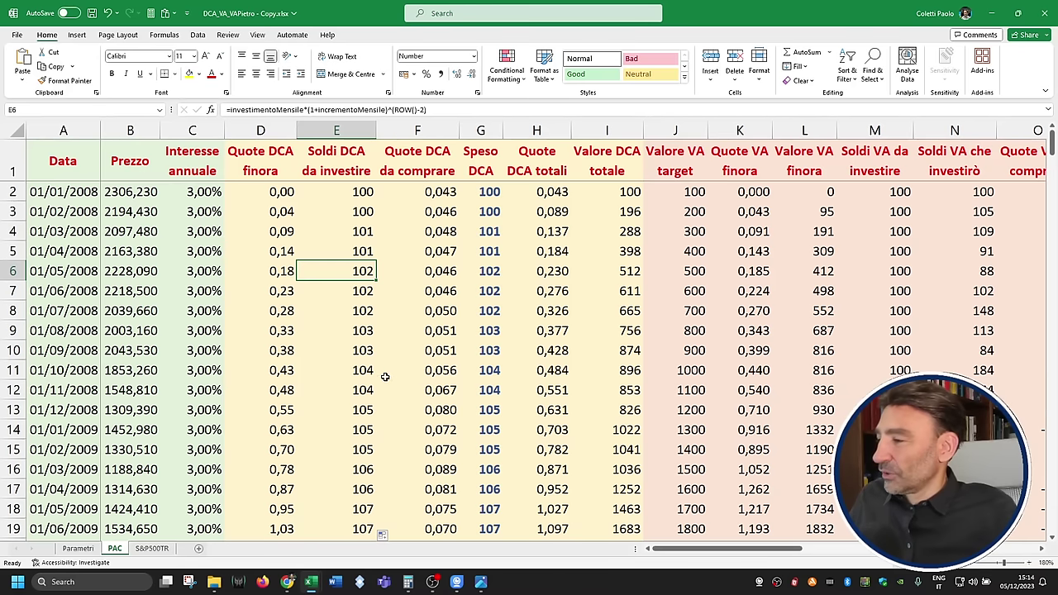
left_click(363, 409)
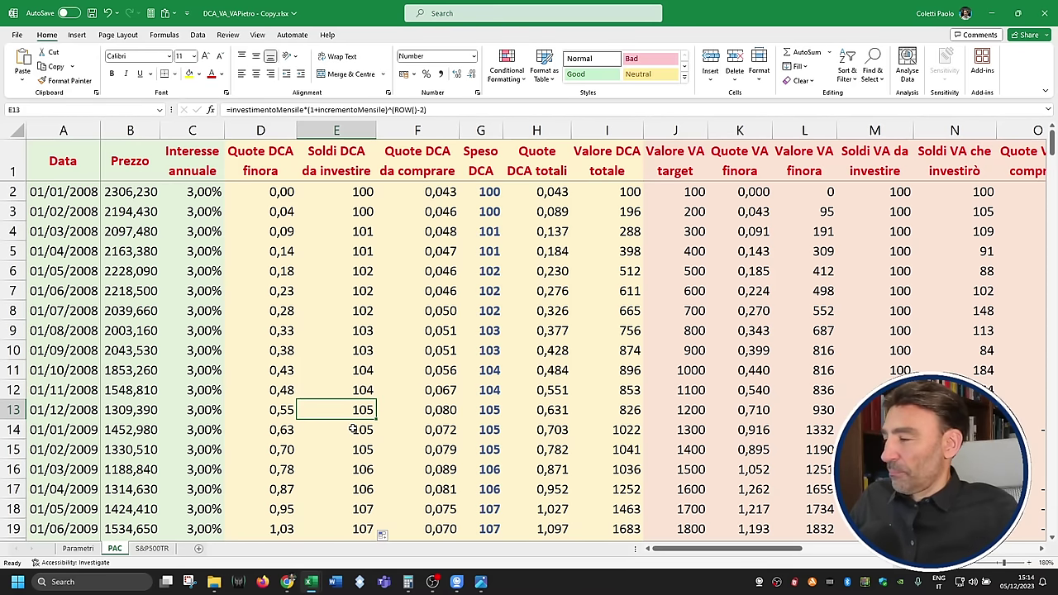
scroll(358, 425, "down", 1)
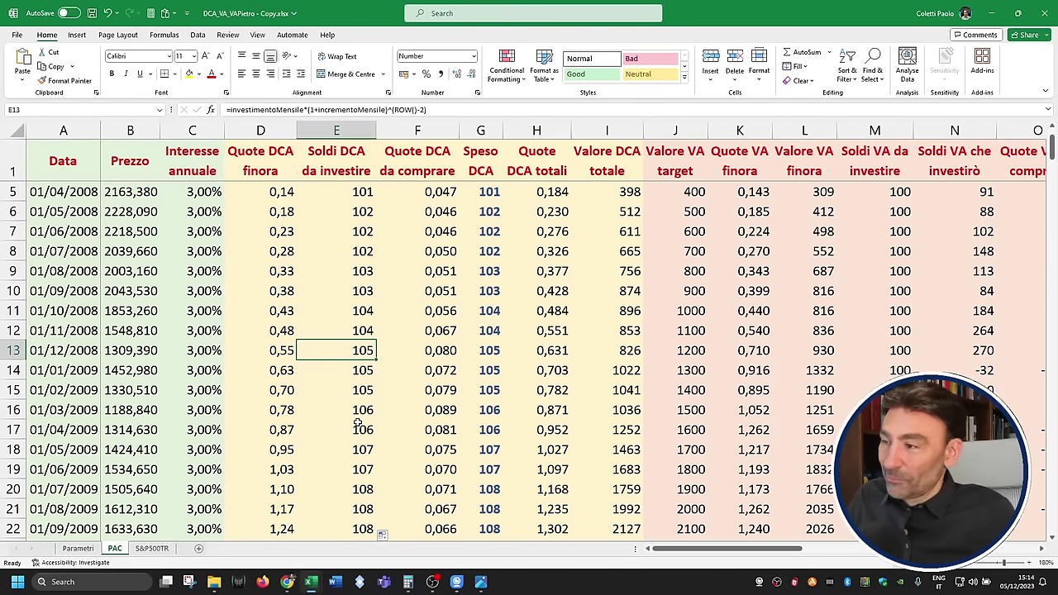
scroll(359, 426, "down", 1)
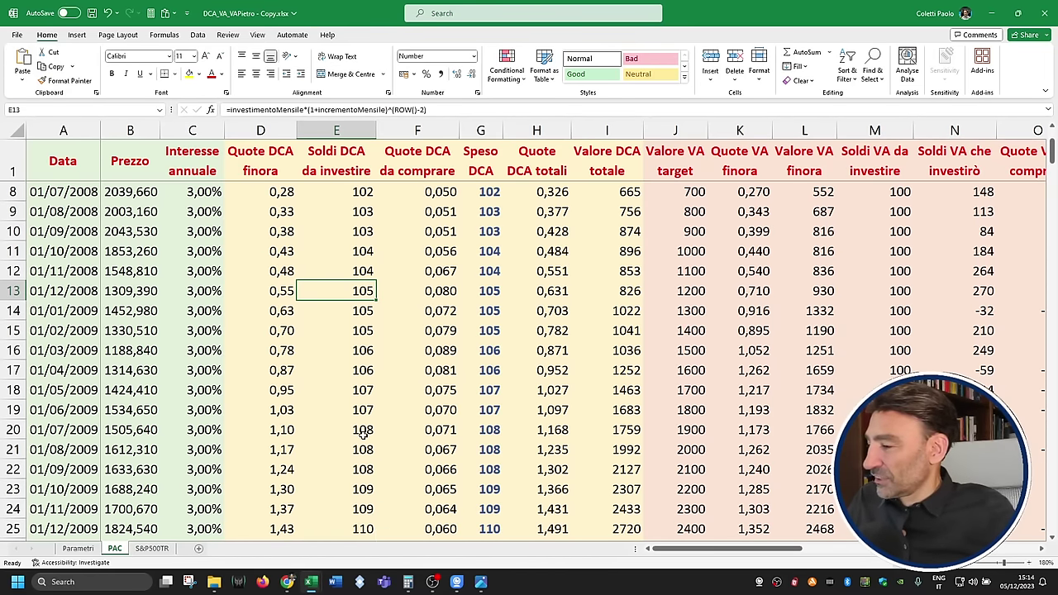
scroll(361, 433, "down", 1)
Step: Check the amounts in E26 and E25 after two years, showing E25 with one decimal place
left_click(364, 489)
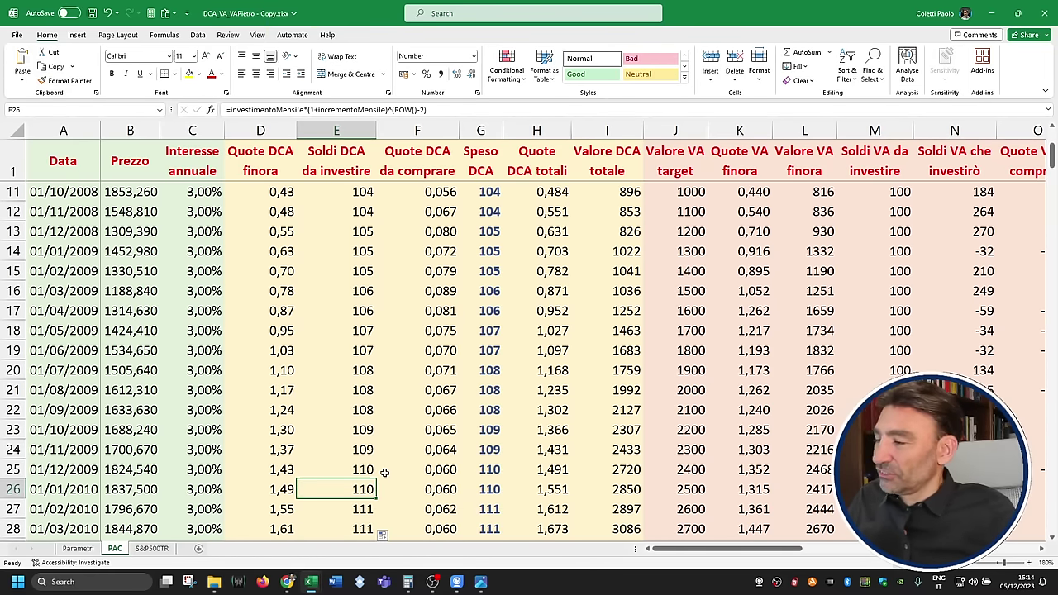
left_click(370, 469)
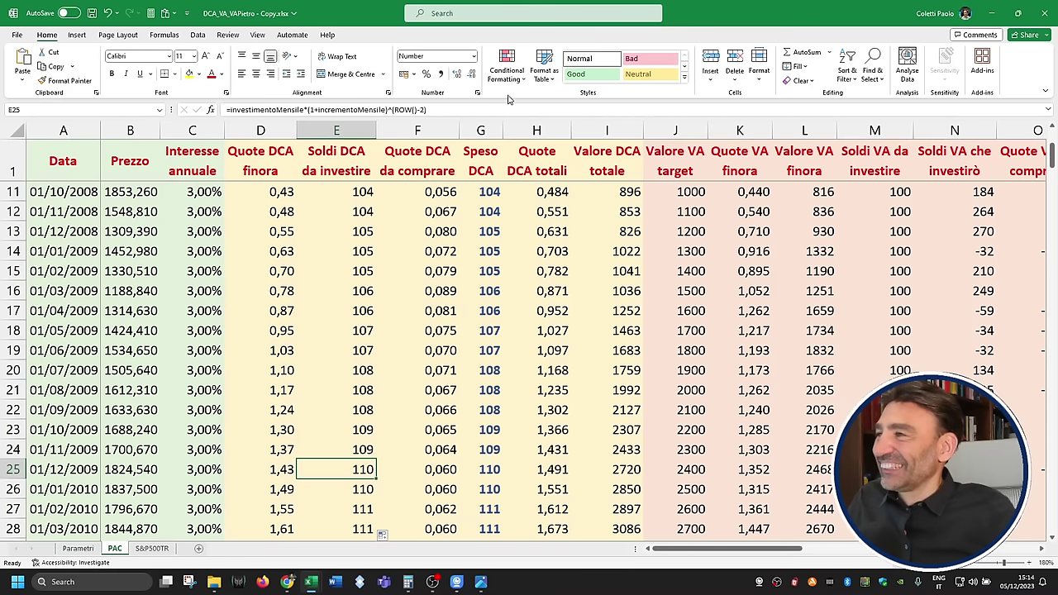
left_click(460, 74)
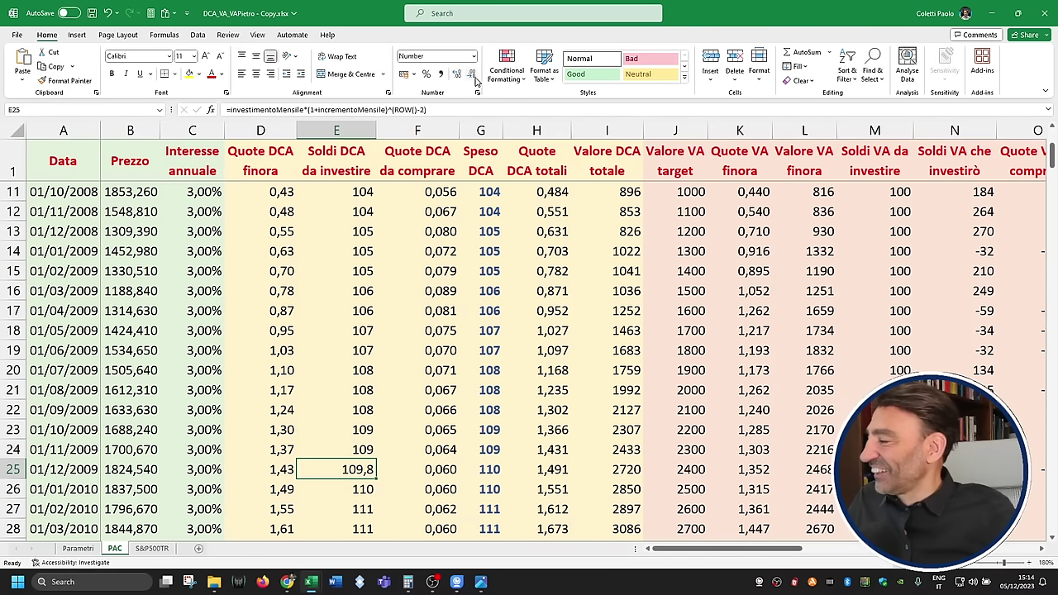
Step: Return E25 to no decimals and check E26's amount with one decimal place before resetting its format too
left_click(472, 75)
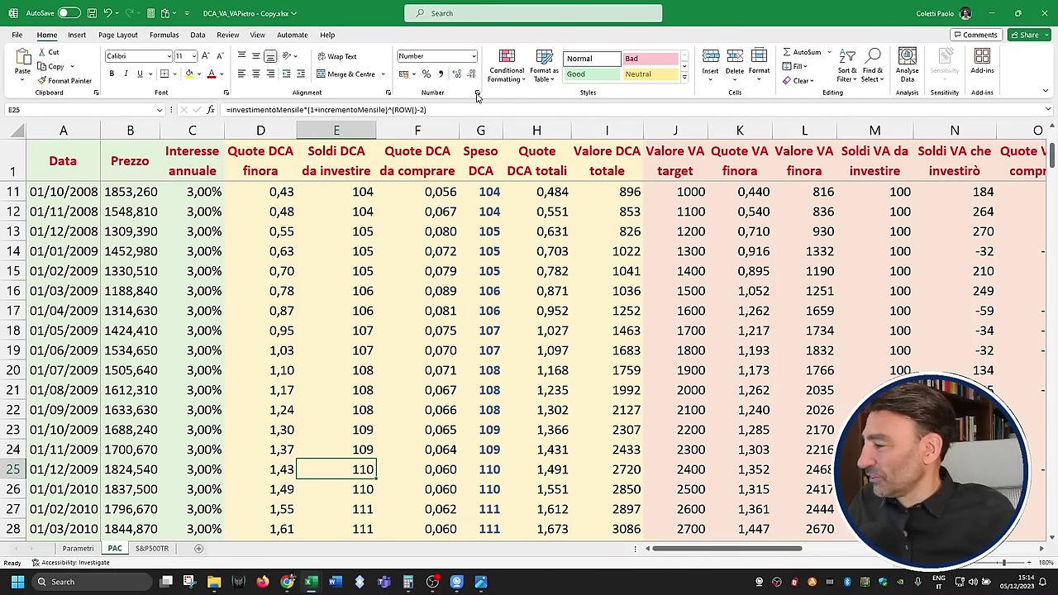
left_click(345, 490)
left_click(458, 74)
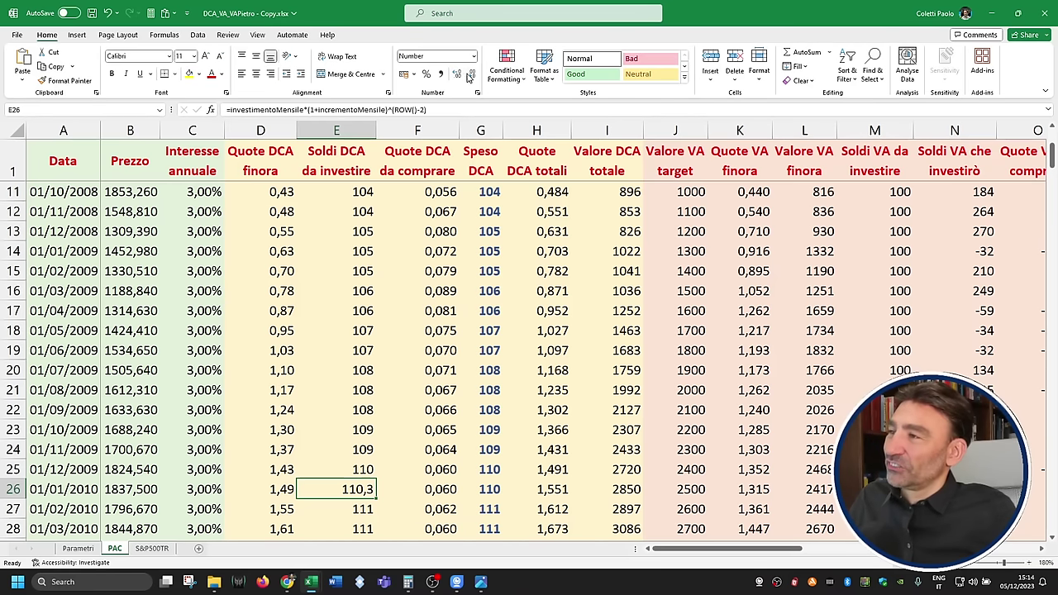
left_click(473, 74)
scroll(428, 324, "up", 3)
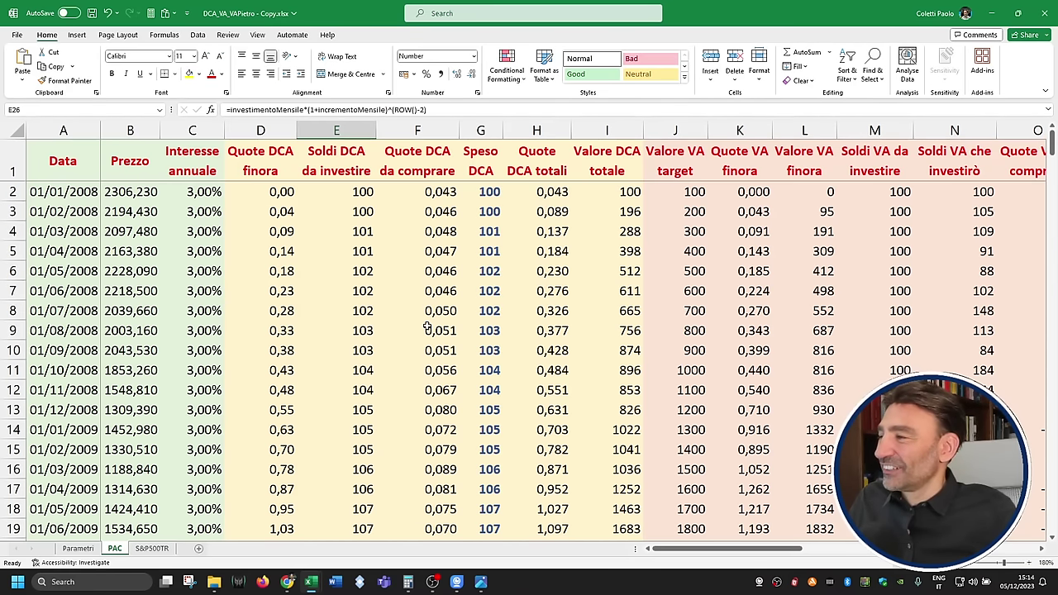
Step: Copy E2's formula into M2 as formulas only and fill it down the Soldi VA da investire column
left_click(365, 190)
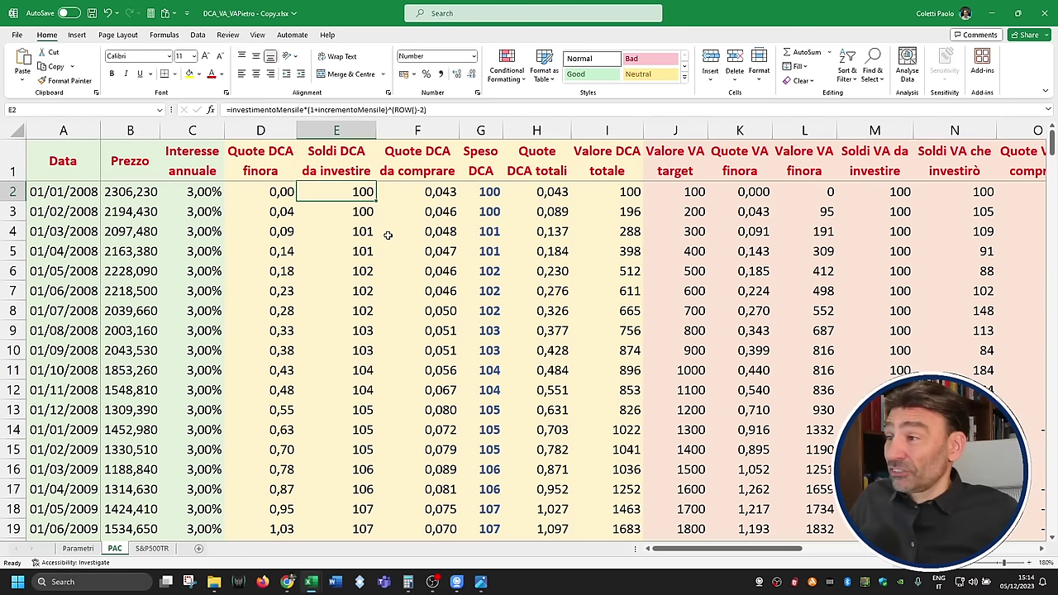
left_click(480, 191)
left_click(622, 191)
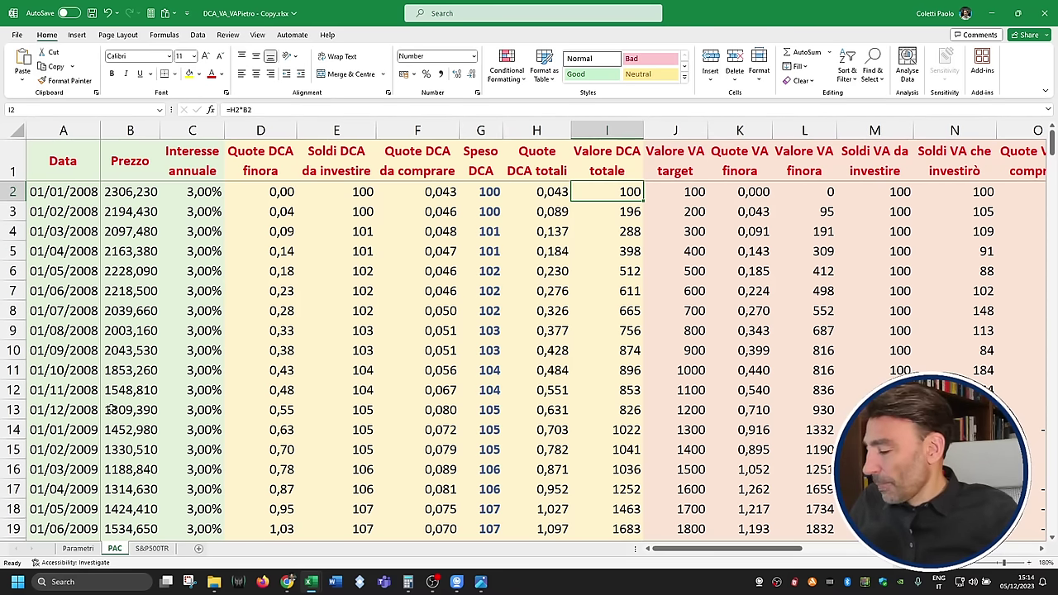
left_click(385, 206)
left_click(355, 191)
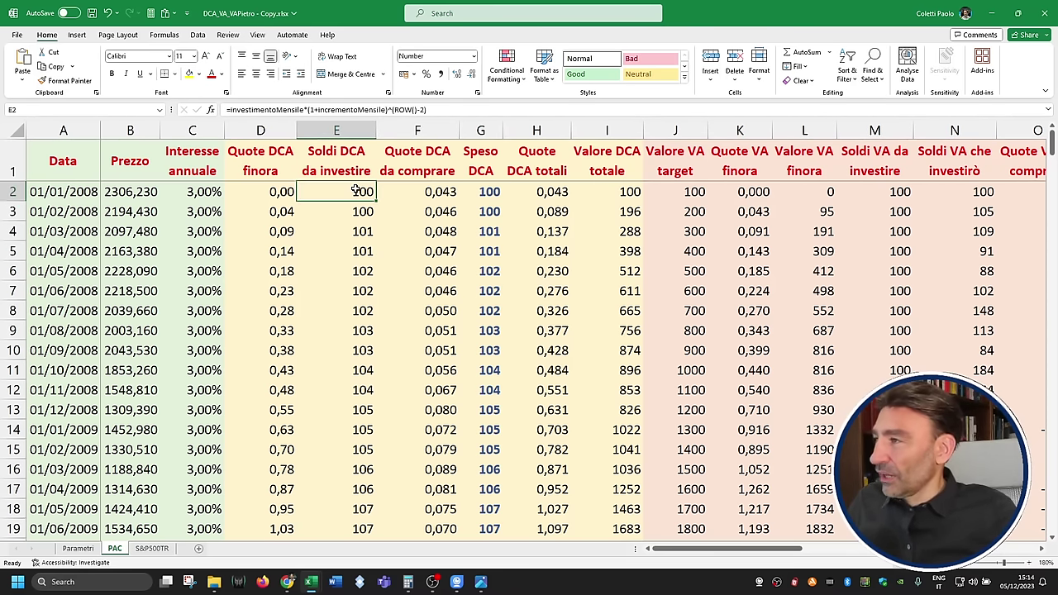
key("ctrl+c")
left_click_drag(725, 549, 789, 551)
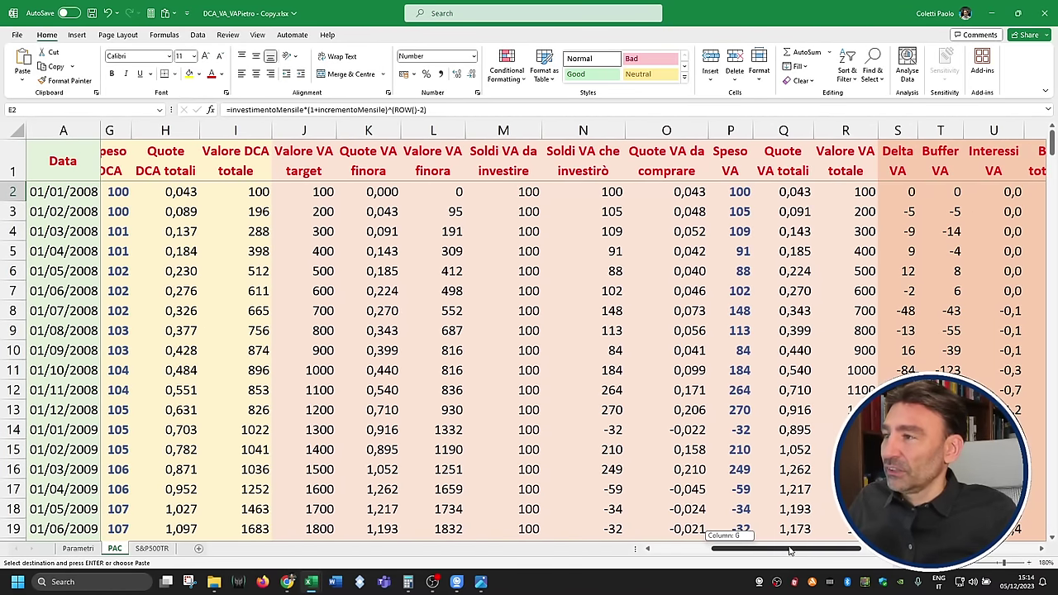
left_click(529, 192)
left_click(22, 80)
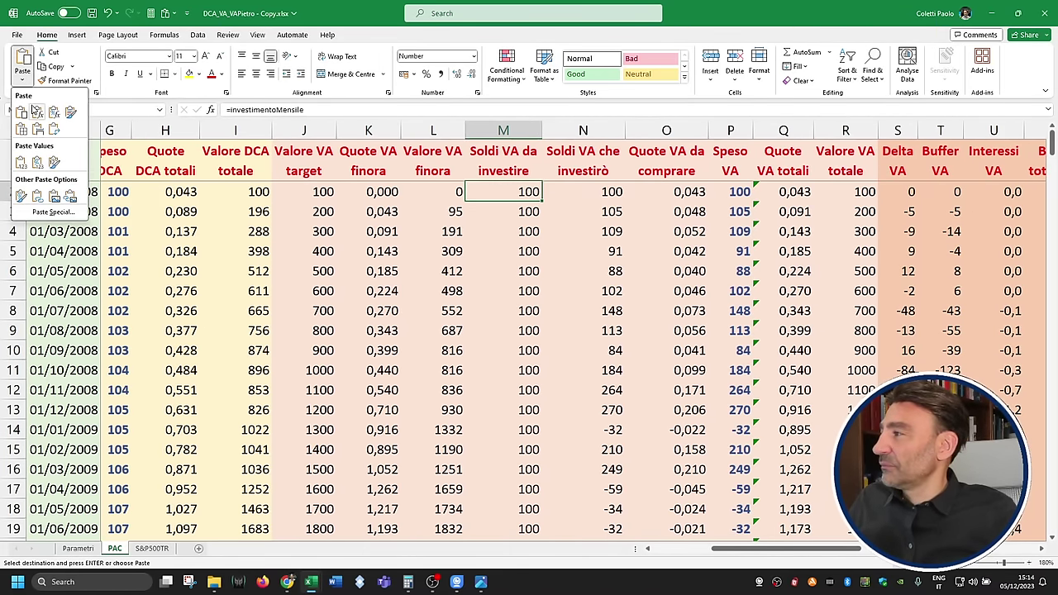
left_click(36, 112)
double_click(541, 201)
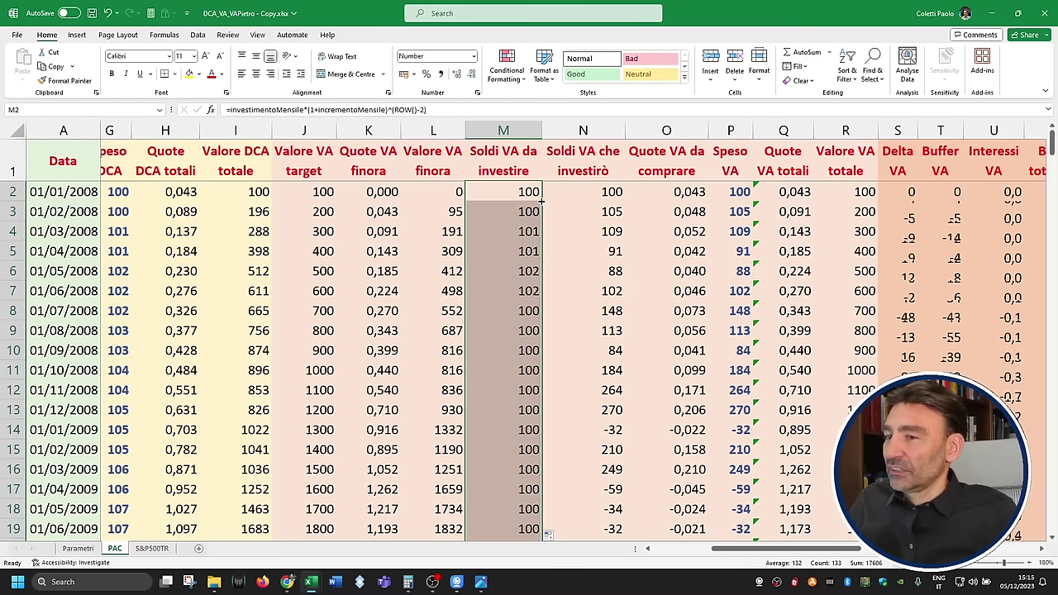
left_click(524, 197)
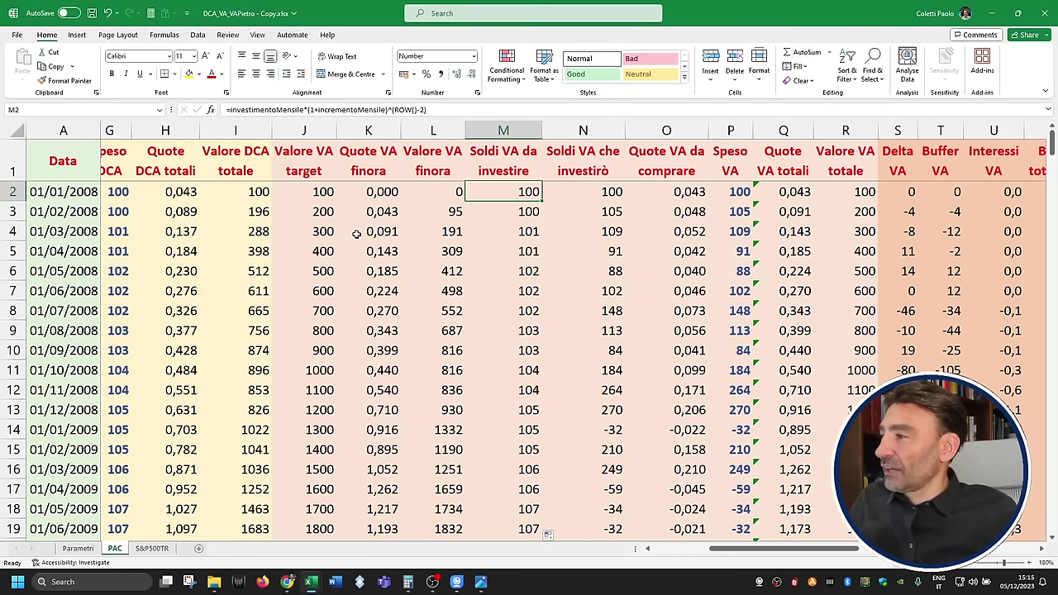
Step: Compare the Valore VA target formulas in J2 and J11 with the Soldi VA da investire formula in M11
left_click(319, 192)
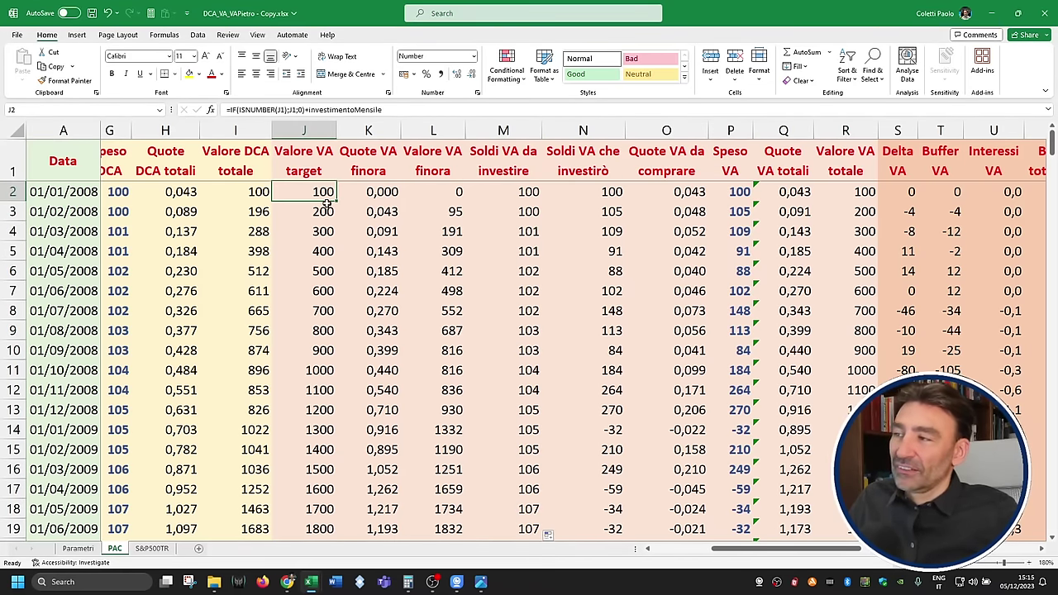
left_click(533, 370)
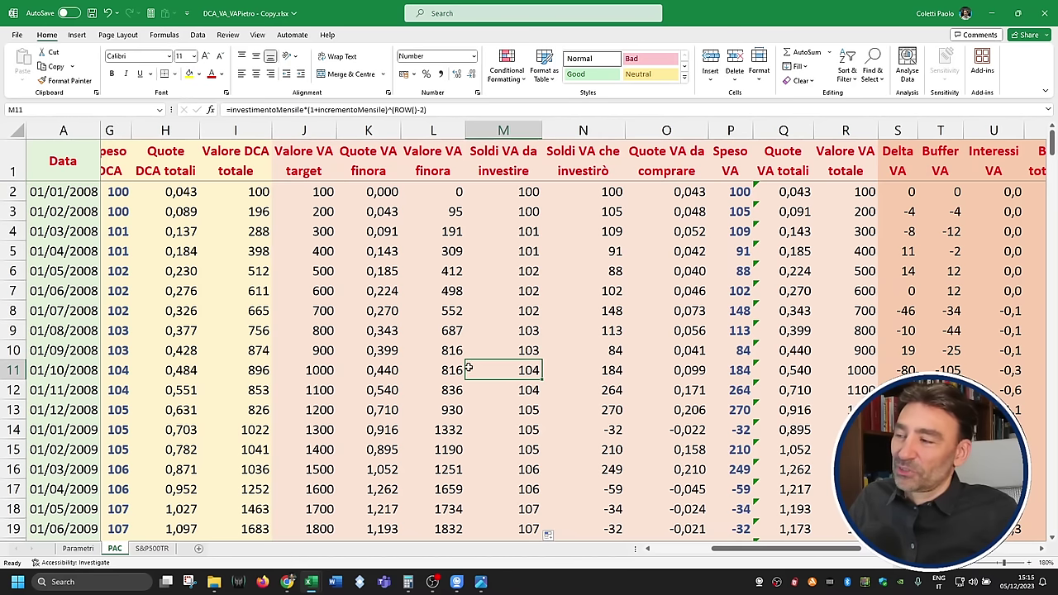
left_click(336, 369)
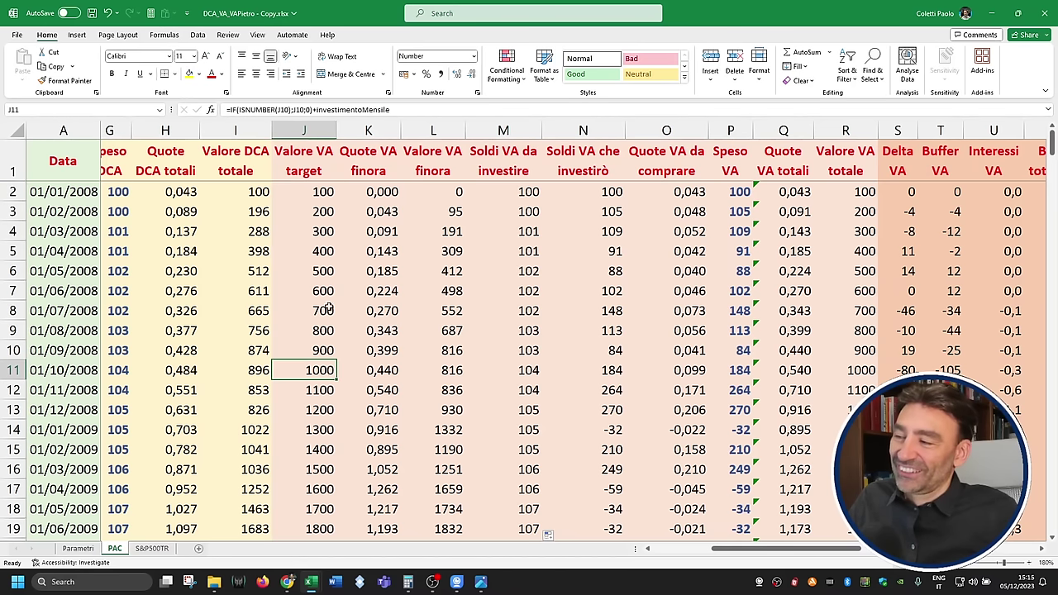
left_click(326, 192)
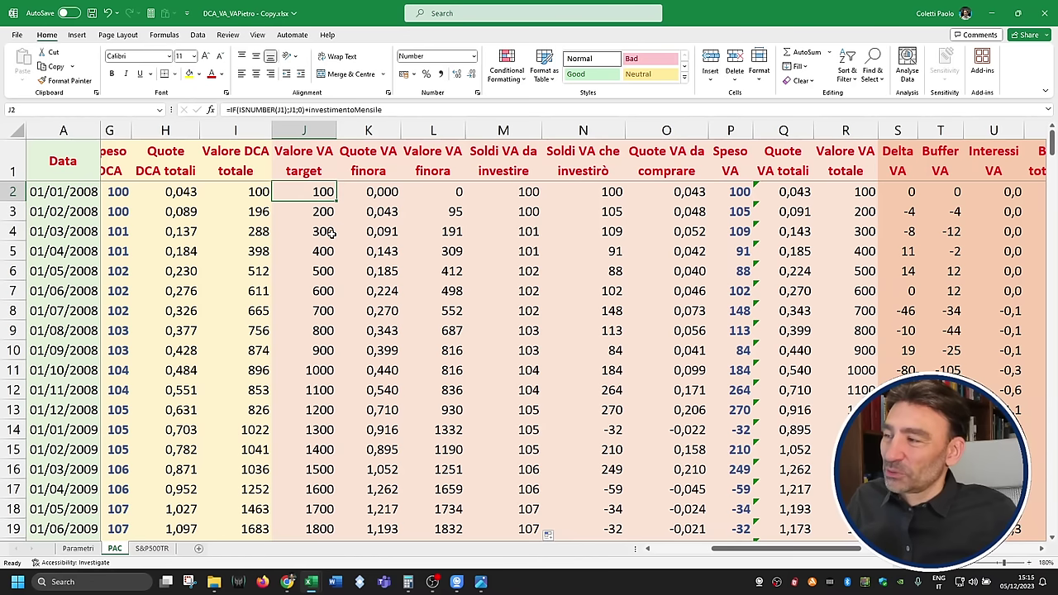
Step: Extend J2's Valore VA target formula to =IF(ISNUMBER(J1);J1;0)+investimentoMensile^(1+incrementoMensile)^(ROW()-2)
double_click(325, 189)
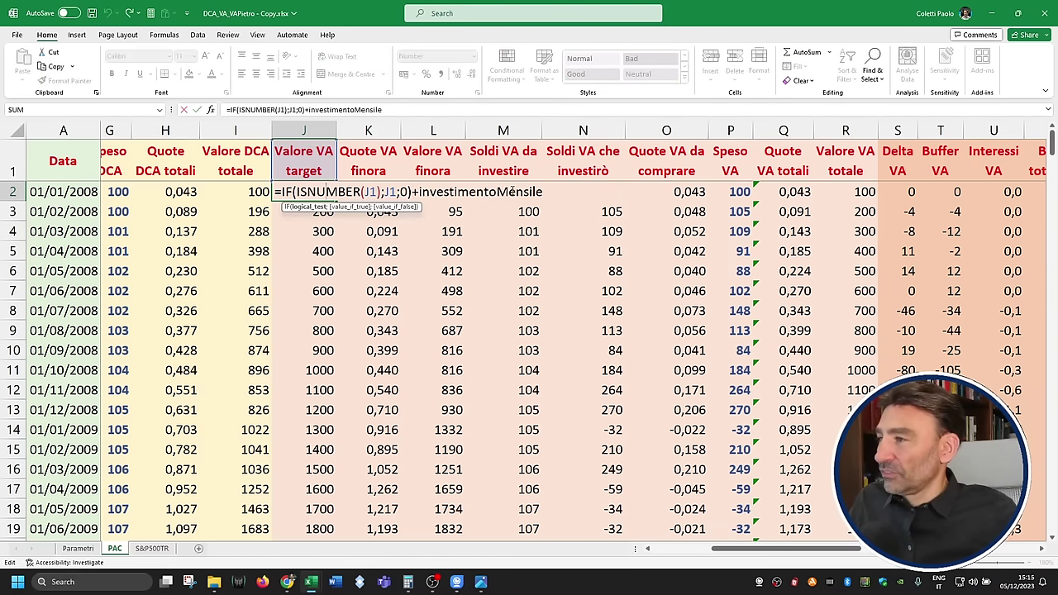
left_click(546, 191)
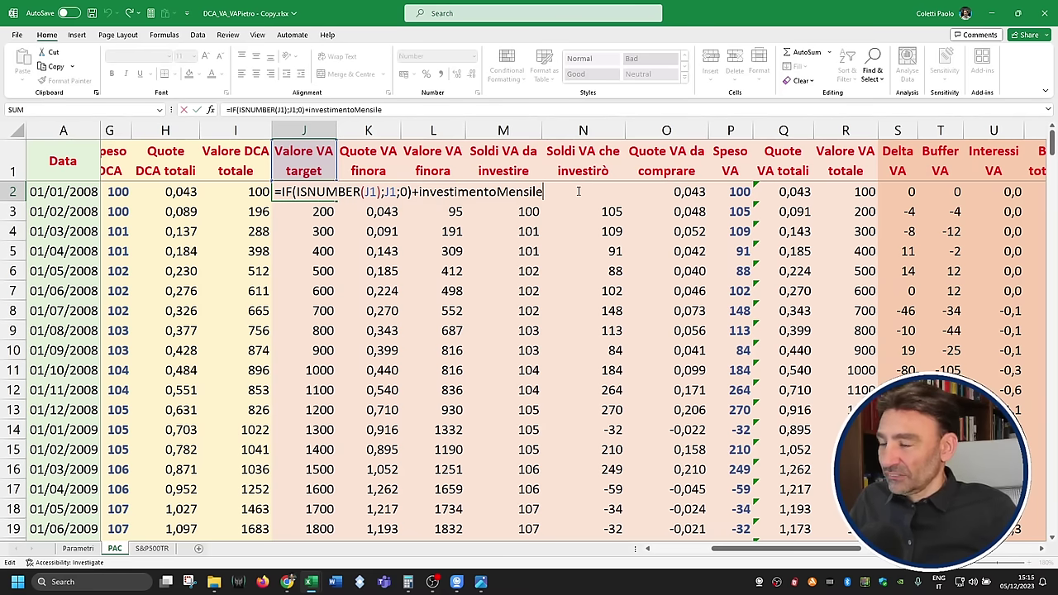
type("^(1")
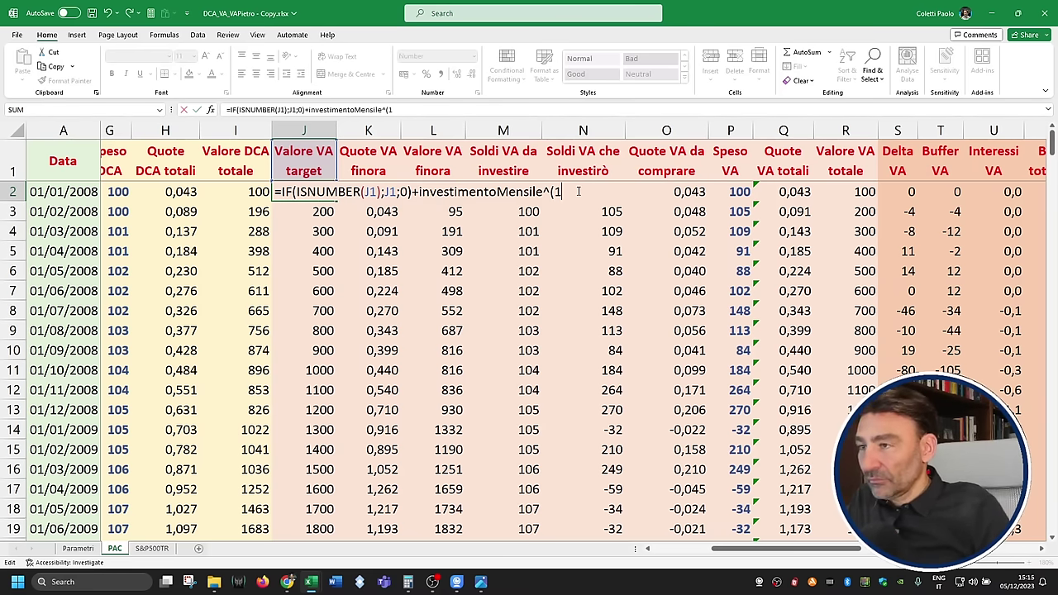
type("in")
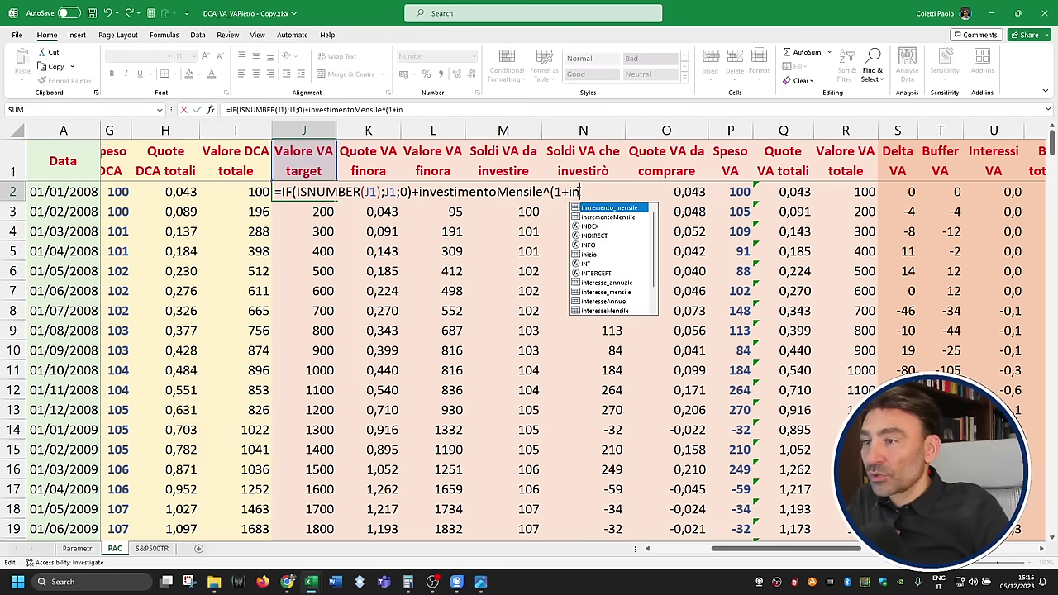
key("Down")
key("Tab")
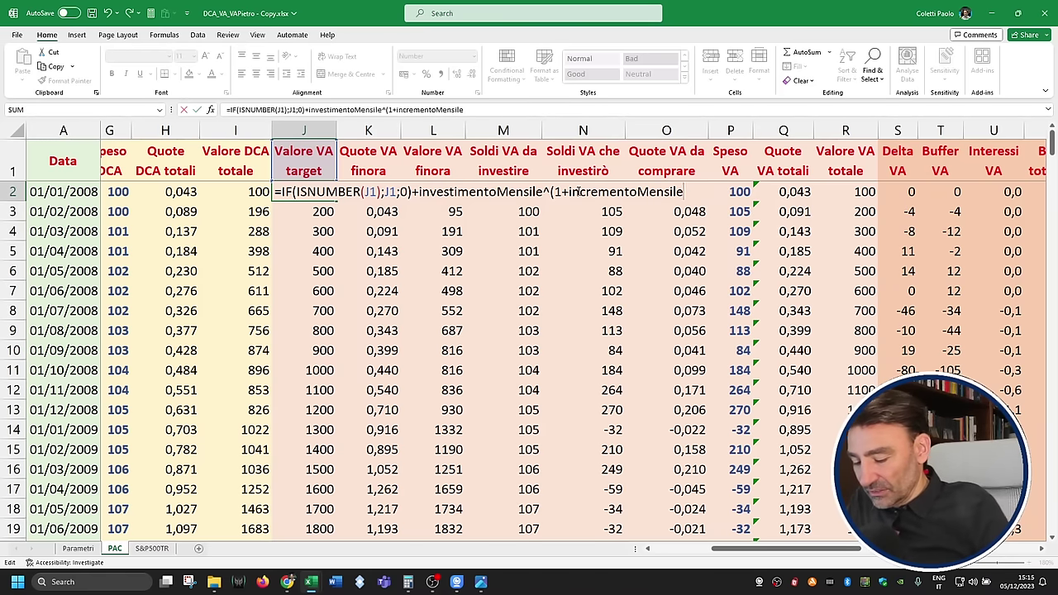
type(")^")
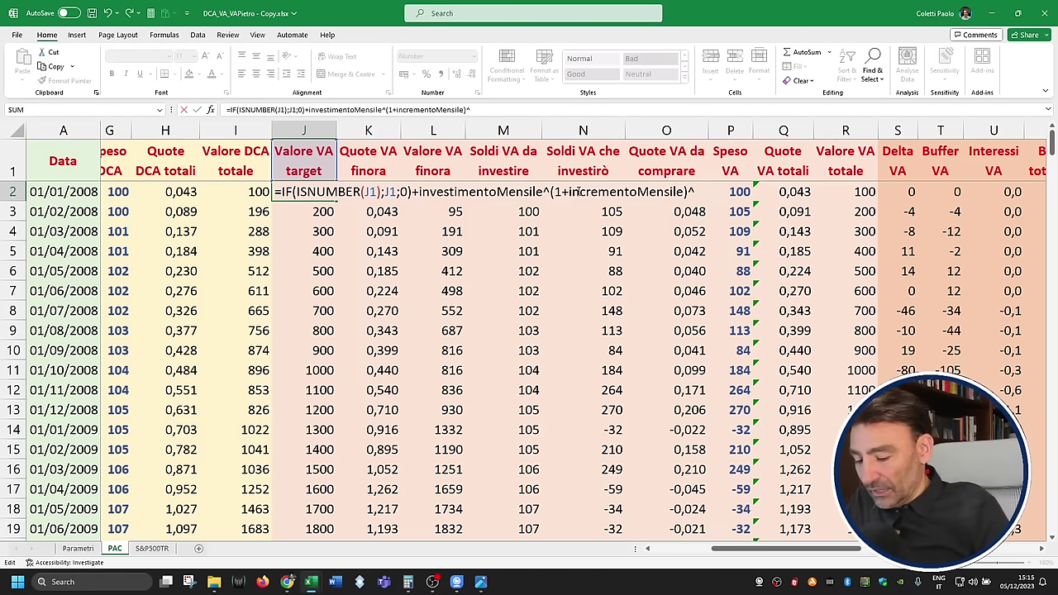
type("(ROW()-2")
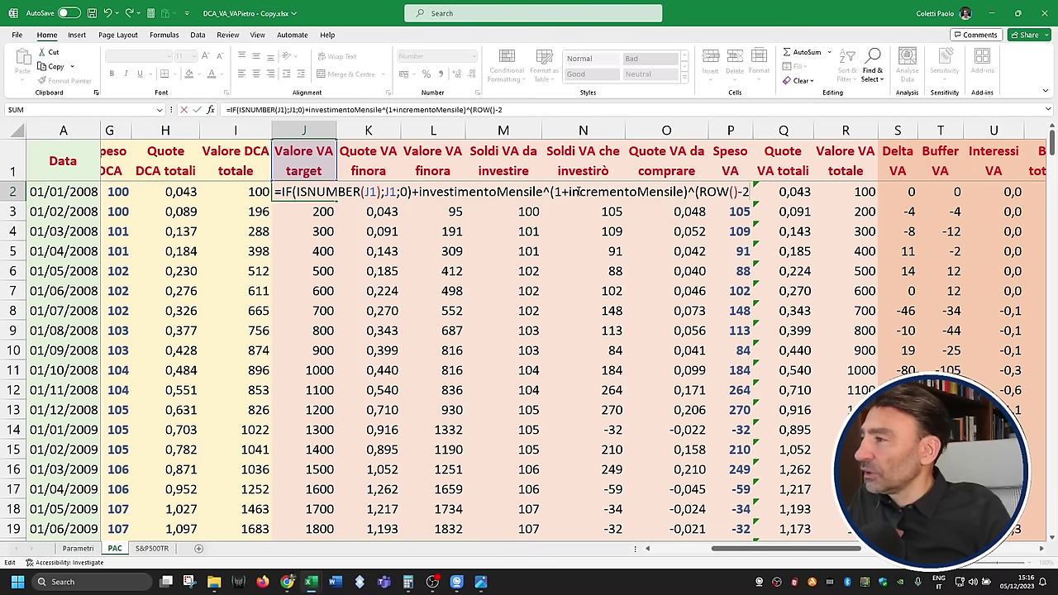
type(")")
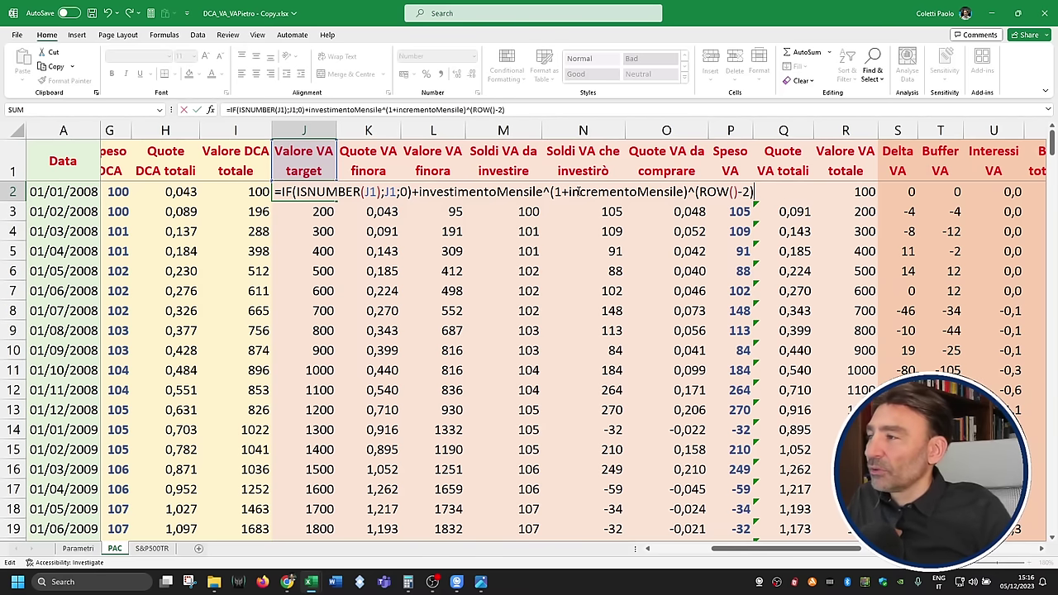
key("ctrl+Return")
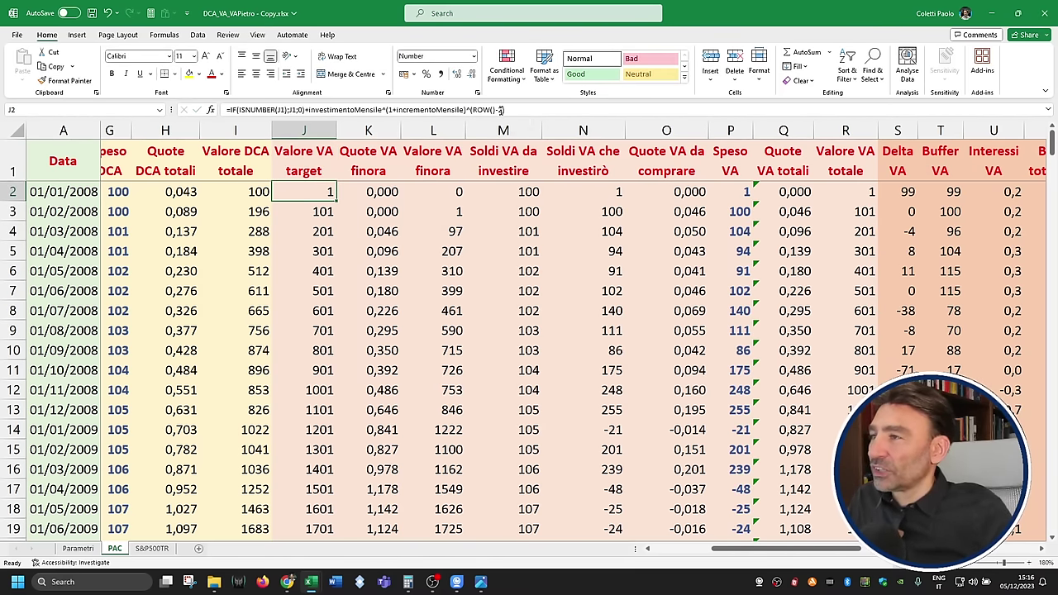
Step: Change the exponent in J2's Valore VA target formula to (ROW()-1)
left_click(499, 110)
key("BackSpace")
type("1")
key("ctrl+Return")
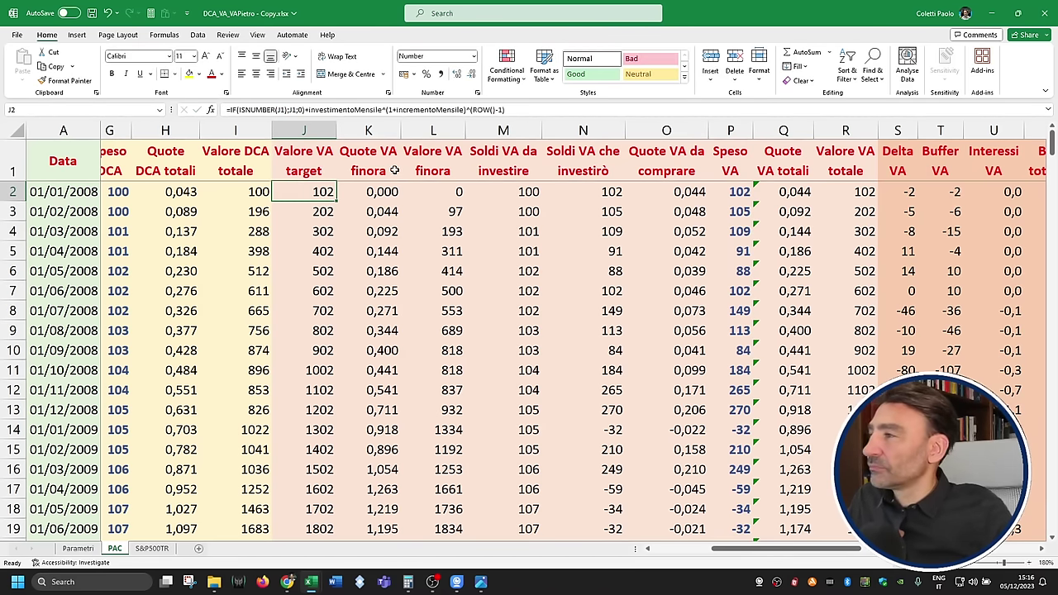
Step: Multiply investimentoMensile by the increment factor in J2 instead of raising it to a power, and fill the formula down Valore VA target
double_click(327, 190)
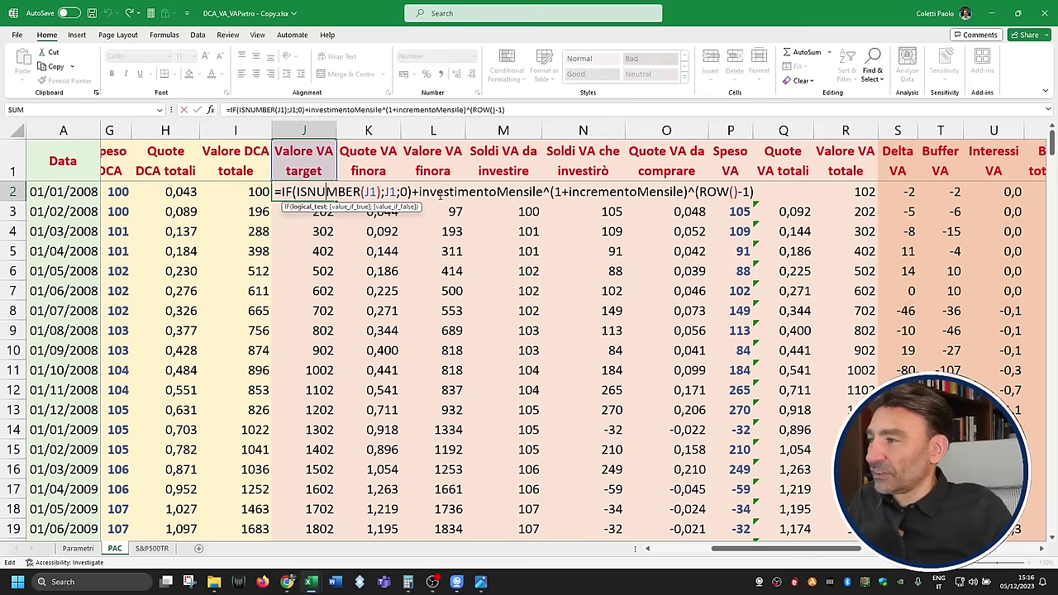
left_click(545, 192)
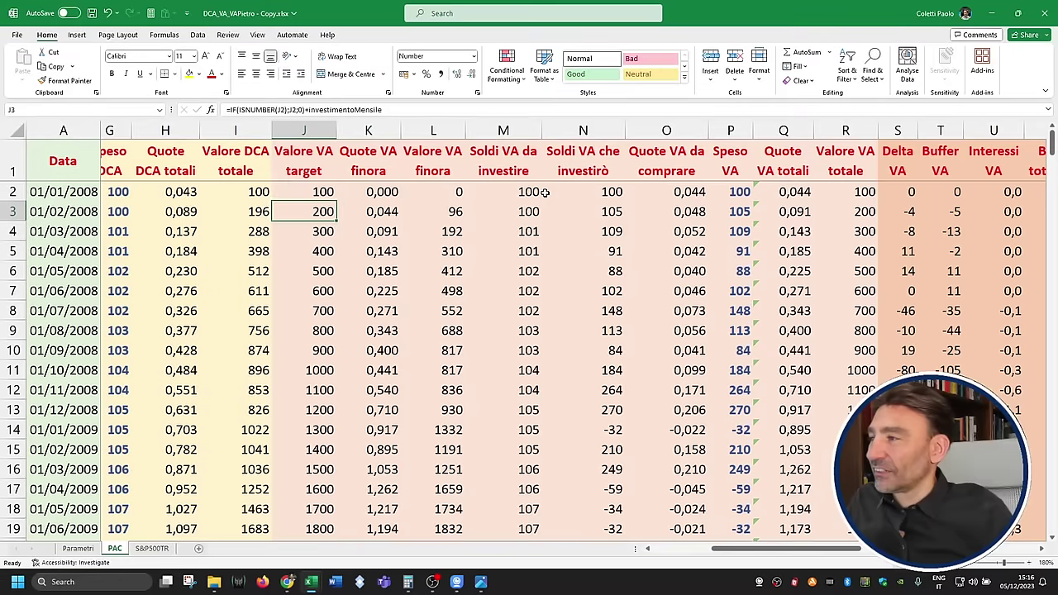
key("ctrl+Return")
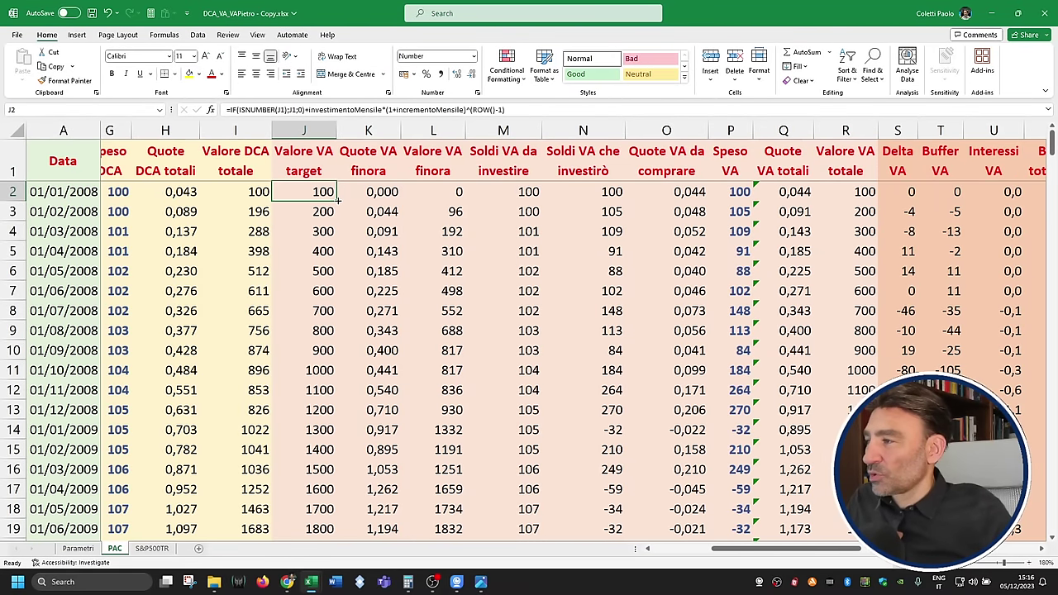
double_click(338, 199)
Step: Examine how the target values and formulas in the Valore VA target column progress from J3 to J9
left_click(321, 211)
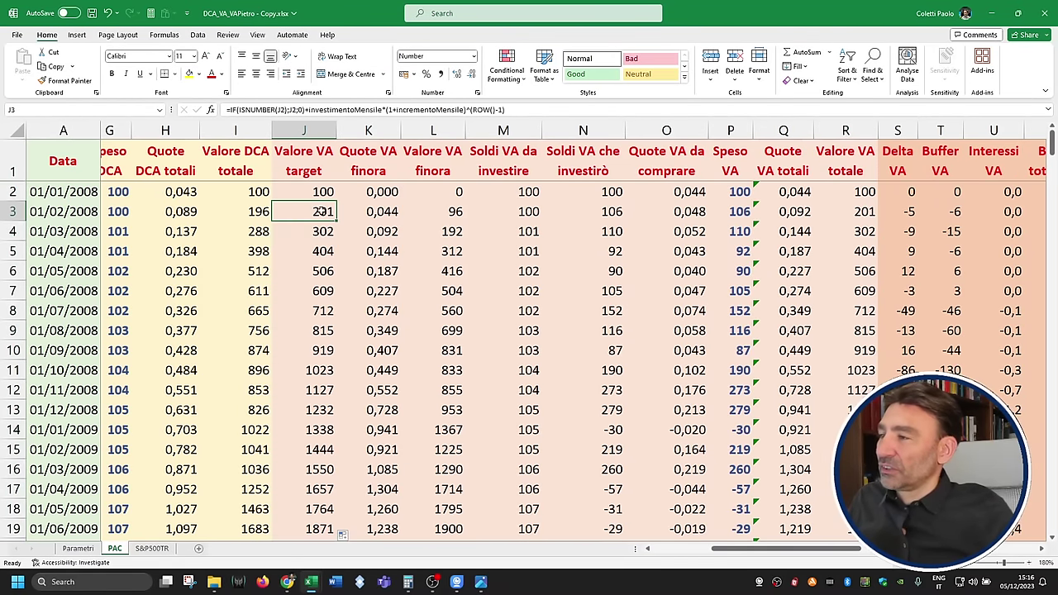
left_click(325, 230)
left_click(321, 253)
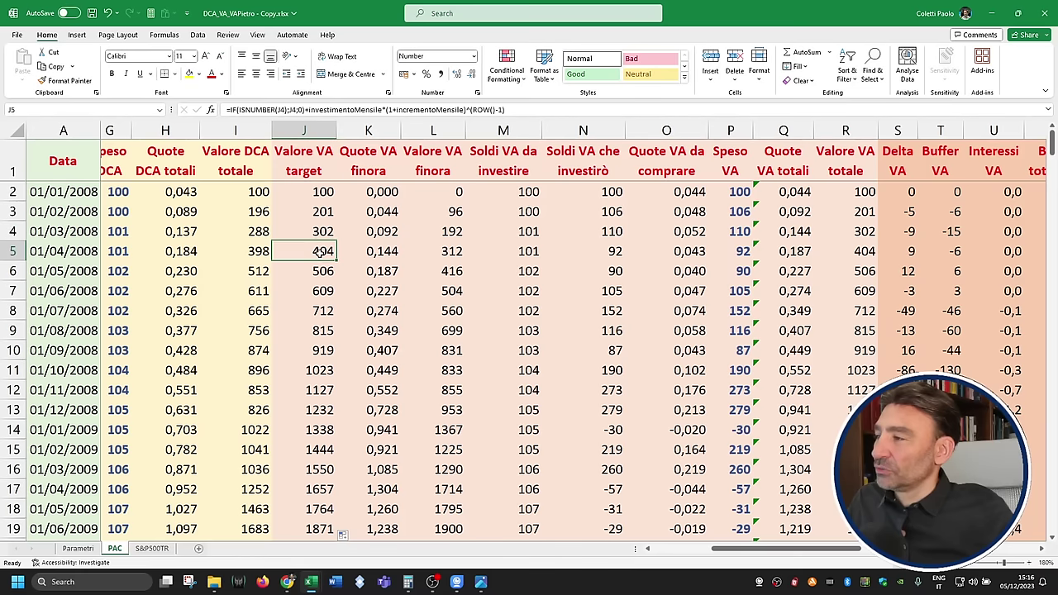
left_click(323, 273)
left_click(324, 293)
left_click(325, 313)
left_click(326, 331)
left_click_drag(328, 339, 329, 351)
key("Escape")
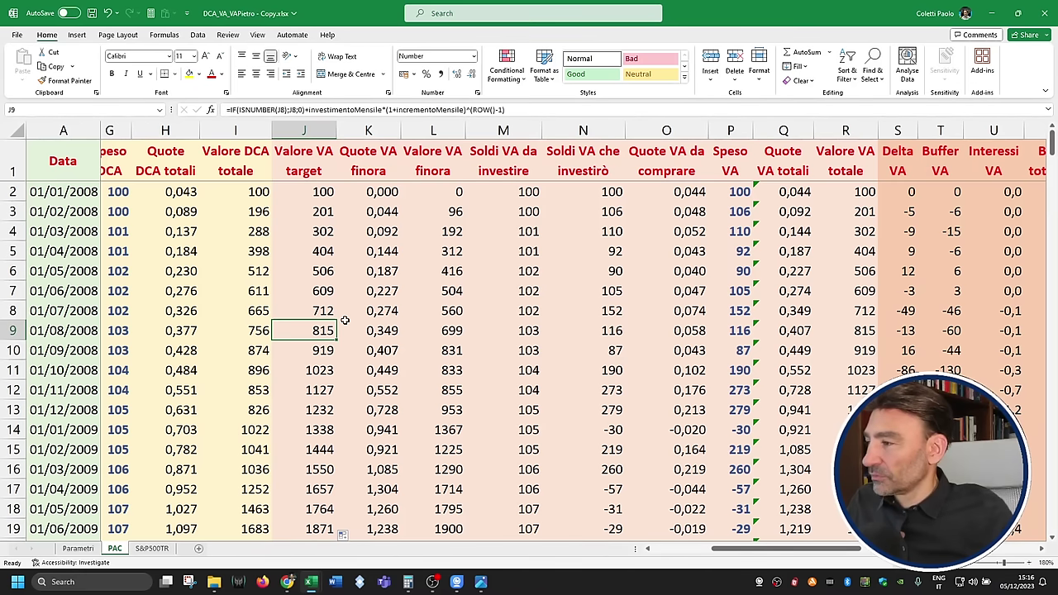
left_click(327, 313)
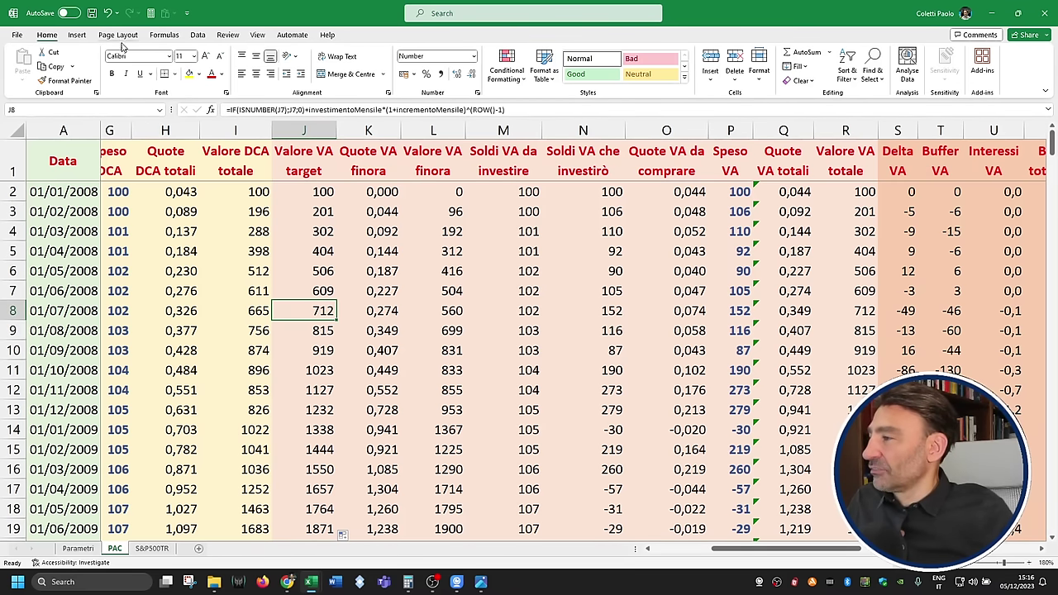
Step: On the Parametri sheet, compare the final proceeds, discounted investment and TIR of DCA and VA
left_click(78, 548)
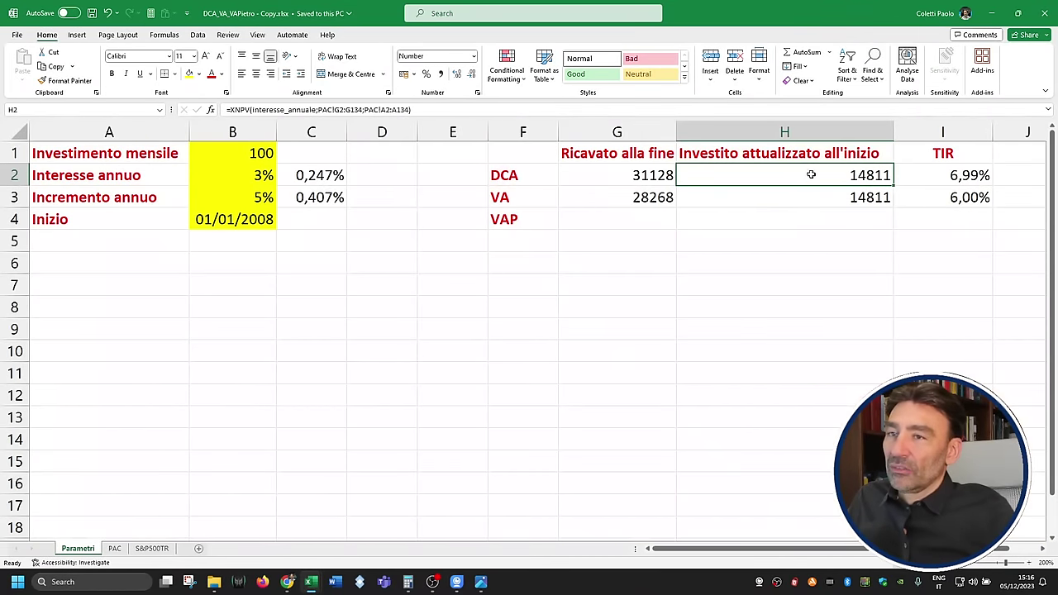
left_click_drag(811, 175, 838, 181)
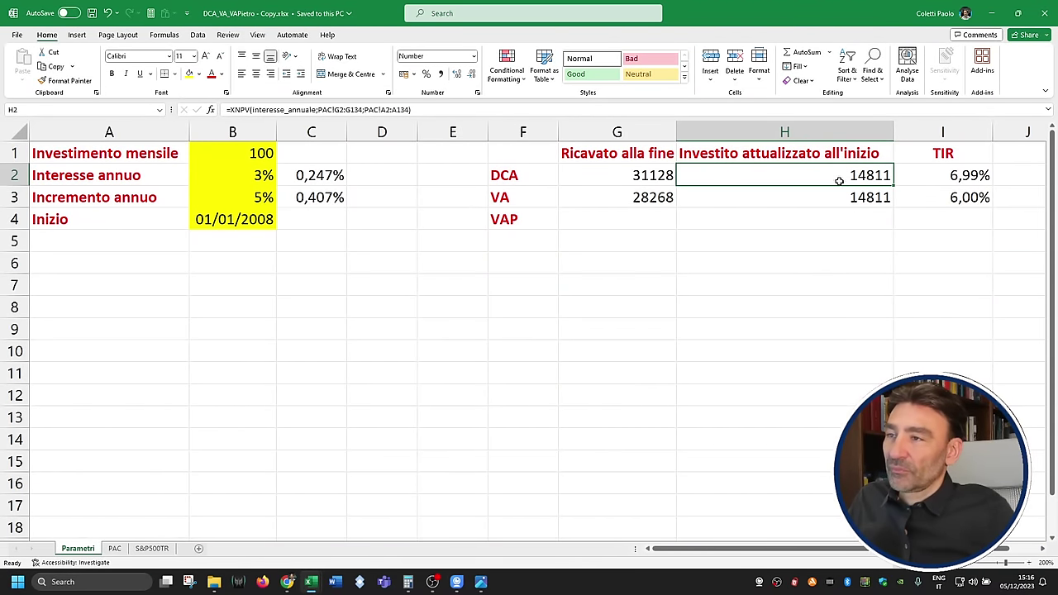
mouse_move(651, 181)
left_mouse_down()
mouse_move(661, 197)
mouse_move(661, 180)
left_mouse_up()
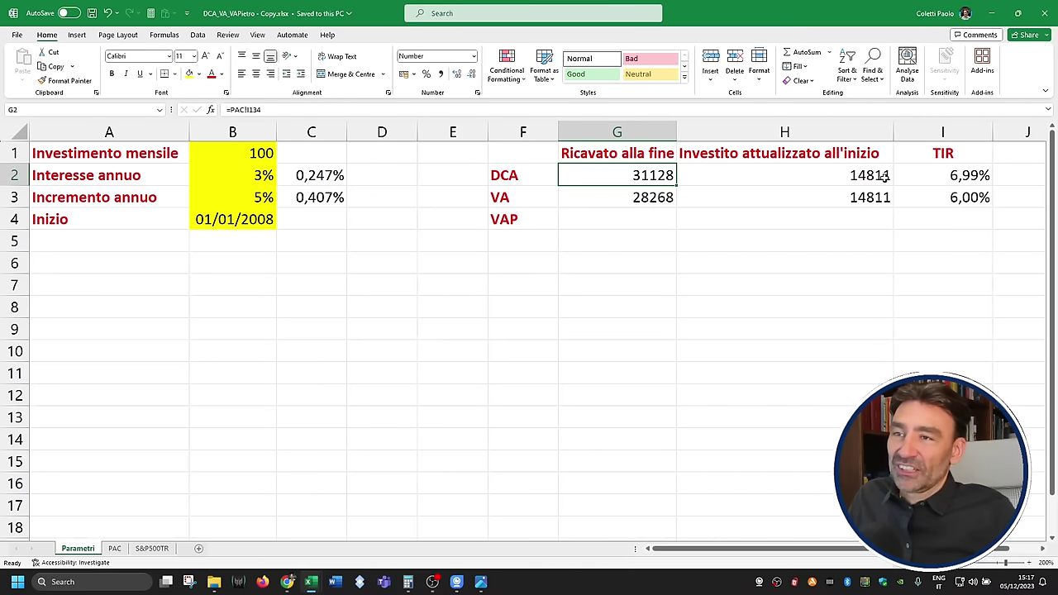
Step: Set the Inizio start date in B4 to 01/01/1999 to compare the DCA and VA results for that period
left_click(272, 217)
double_click(256, 110)
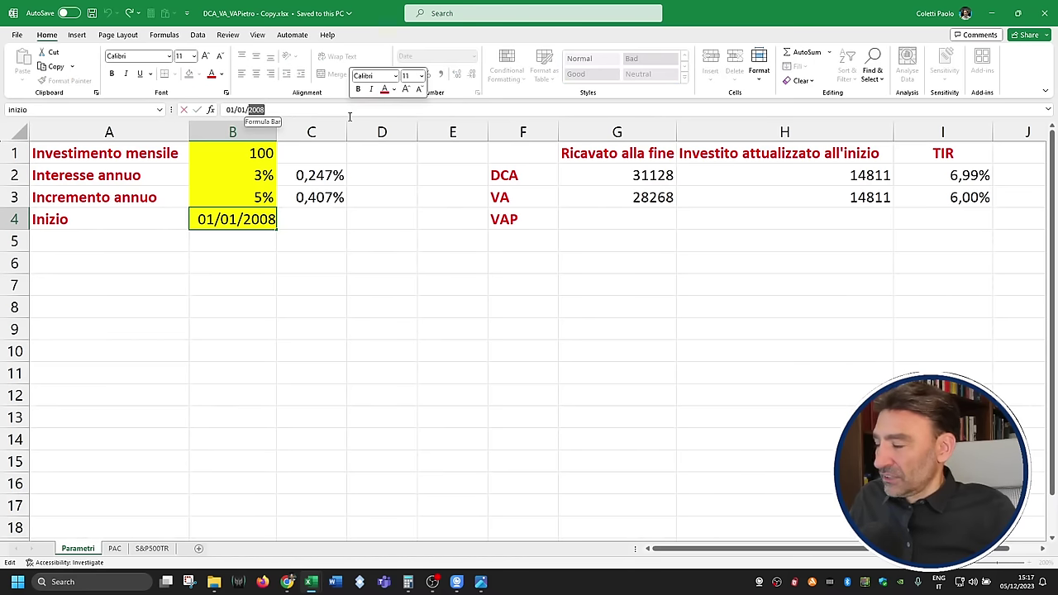
type("1999")
key("Return")
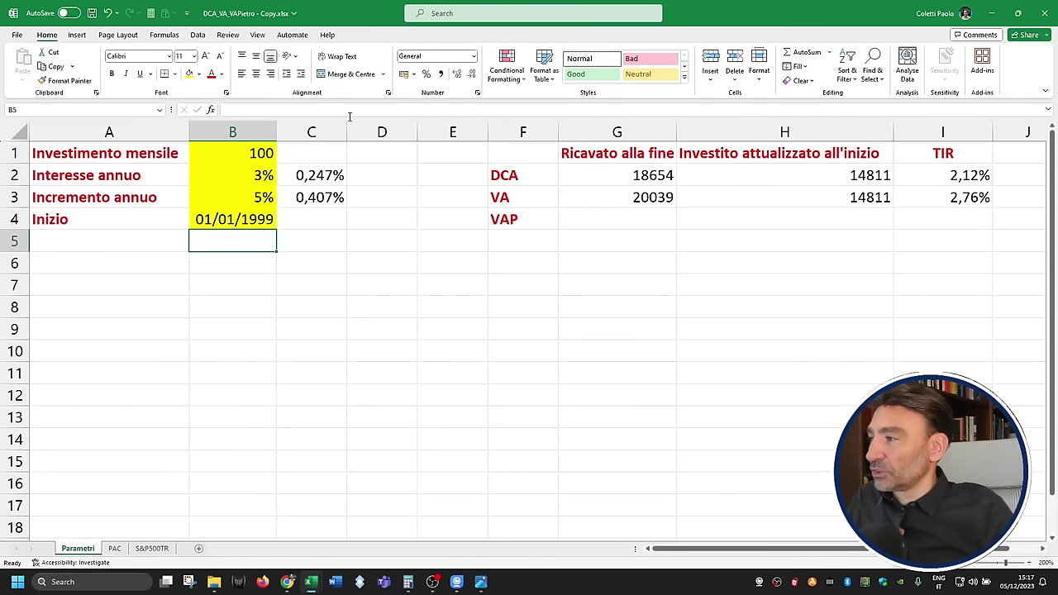
key("Up")
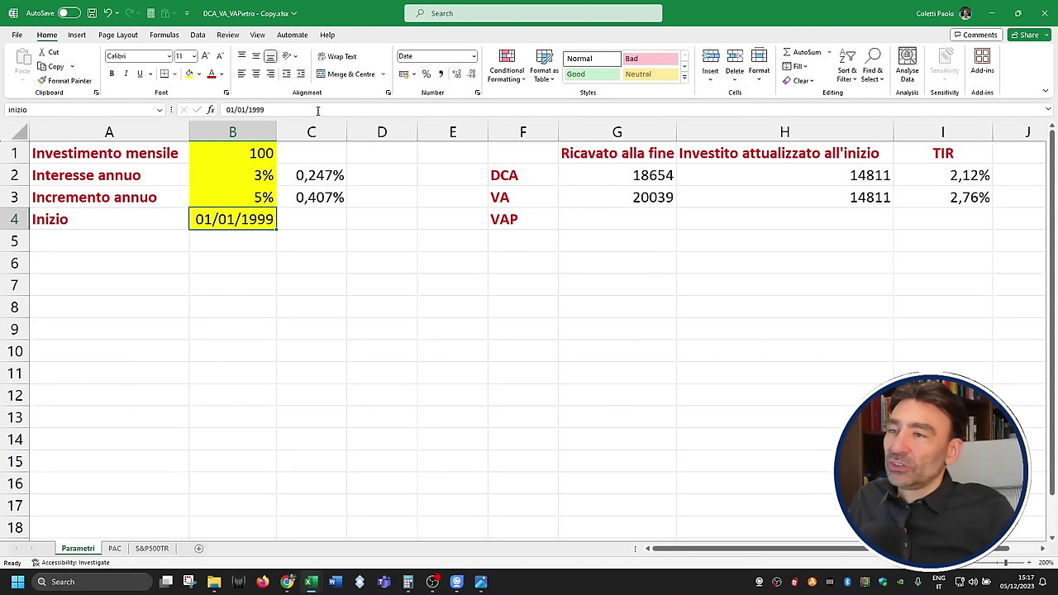
Step: Set the Inizio start date in B4 to 01/01/2011 and compare the TIR of DCA and VA
double_click(254, 109)
type("2011")
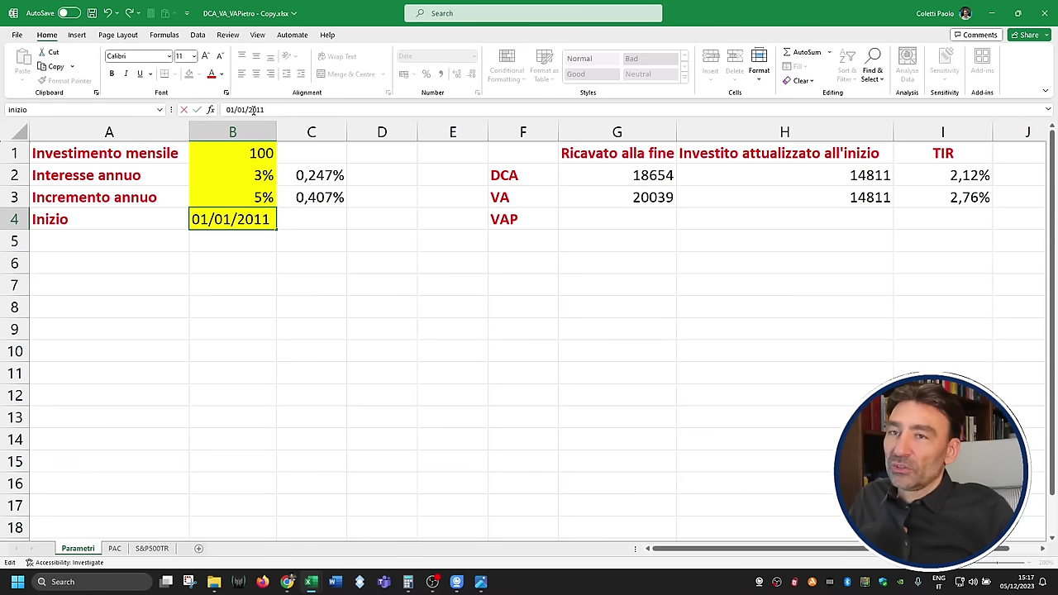
key("Return")
key("Up")
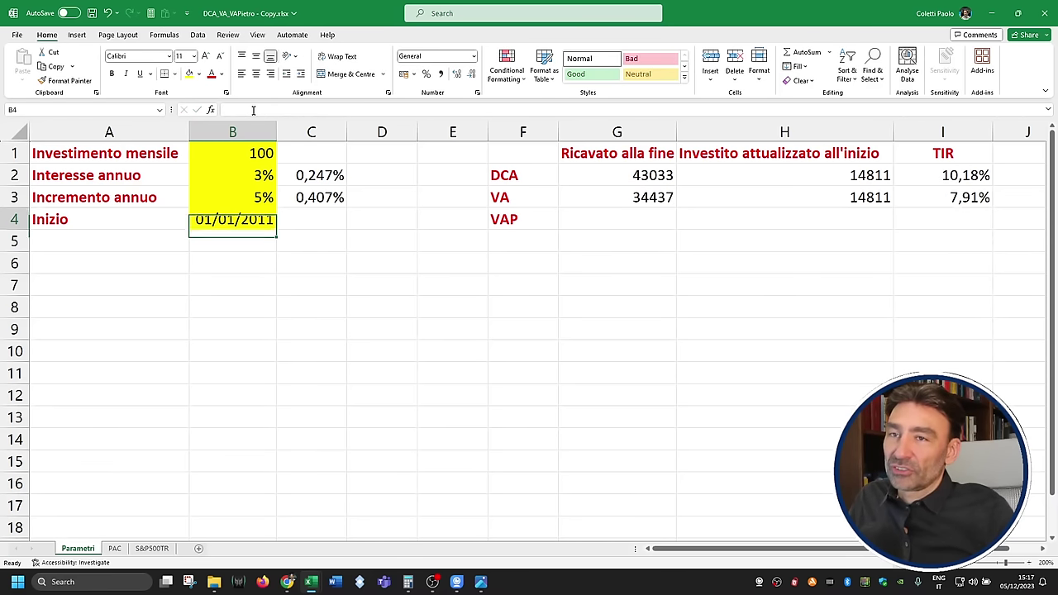
left_click(956, 200)
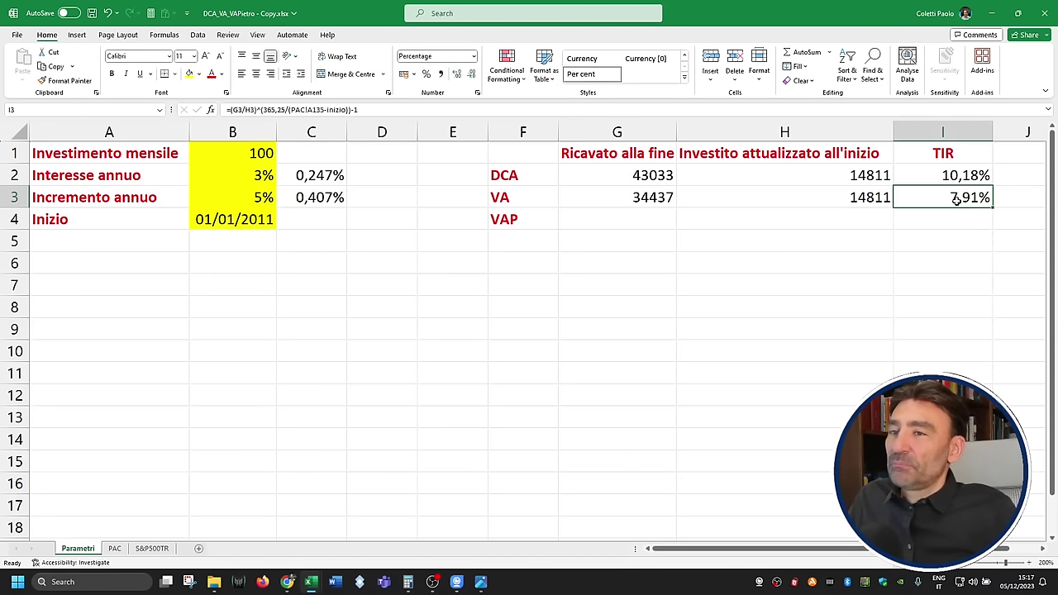
left_click(963, 179)
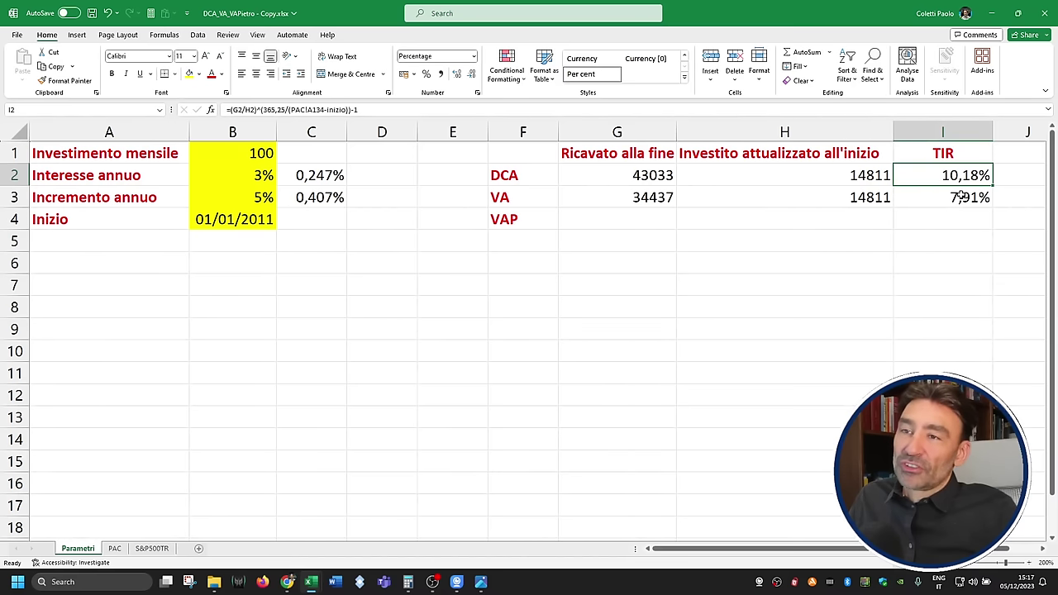
left_click(961, 197)
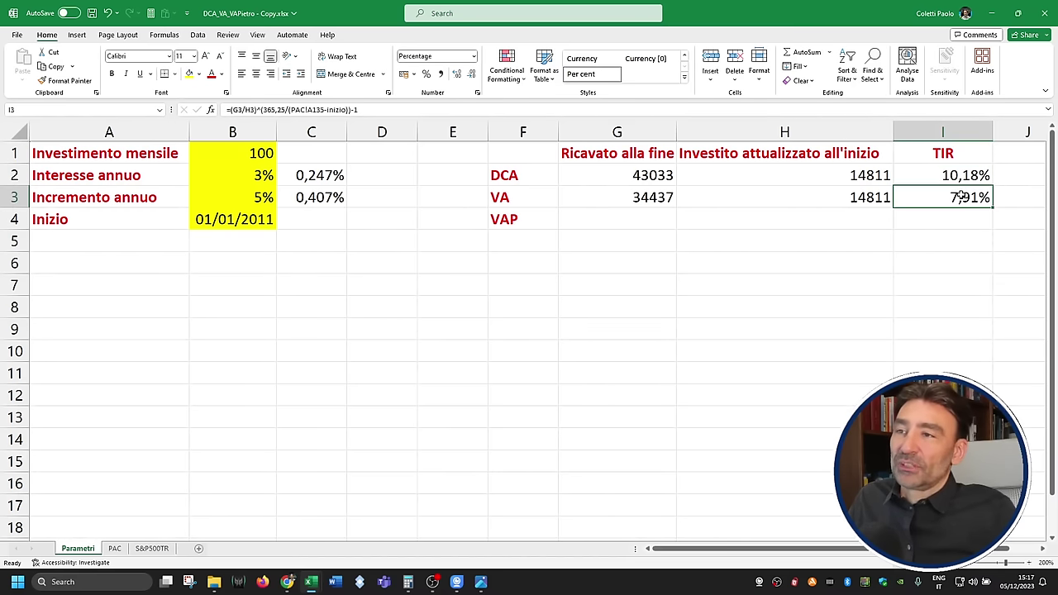
left_click(882, 197)
left_click_drag(970, 175, 975, 197)
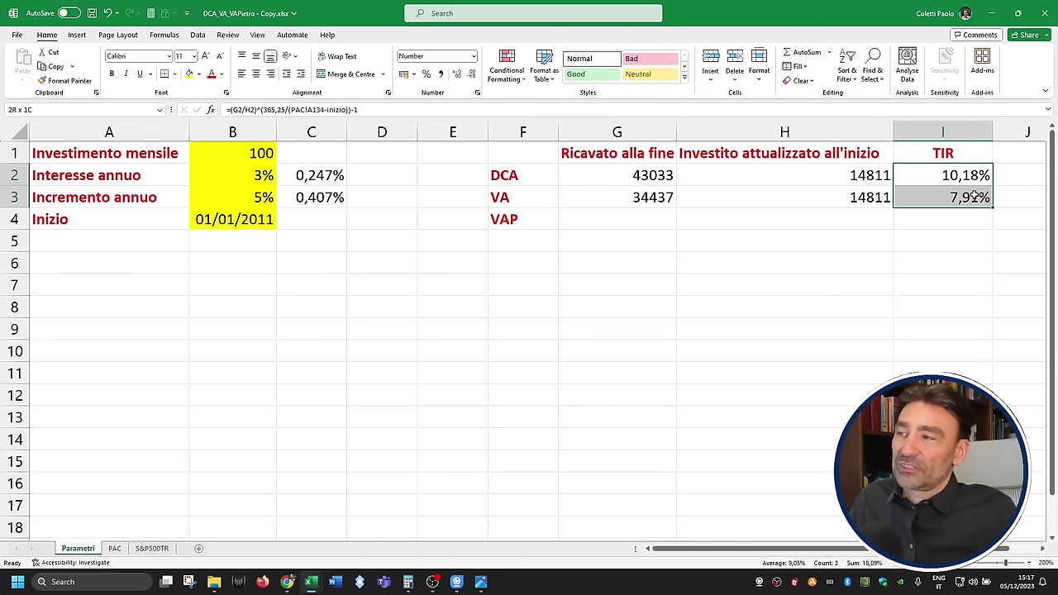
Step: Try an Incremento annuo of 0% to compare the DCA and VA results, and undo that change
left_click(245, 198)
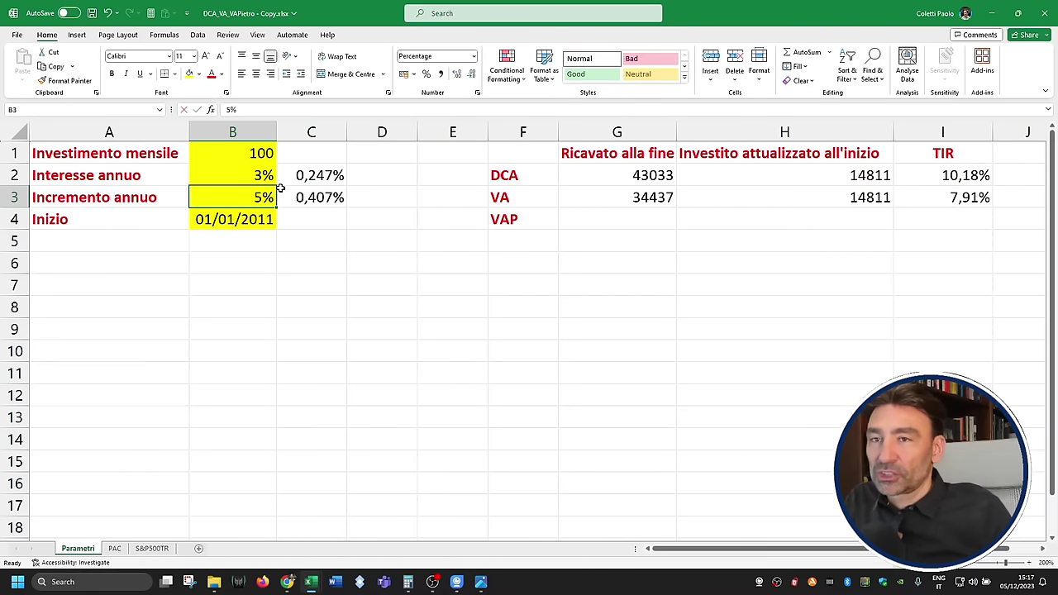
type("0")
key("Return")
key("Up")
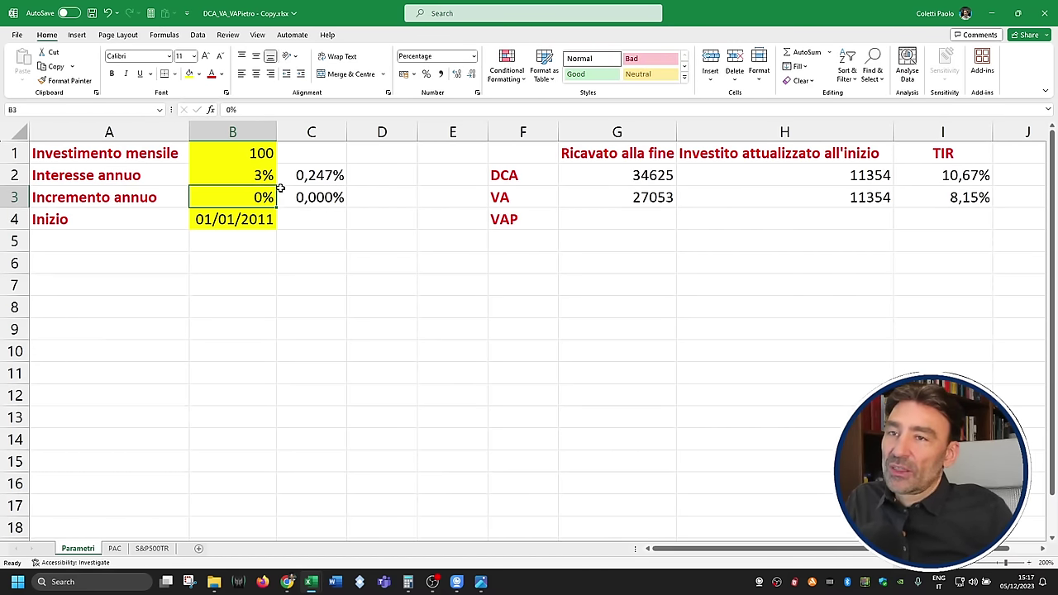
left_click(108, 15)
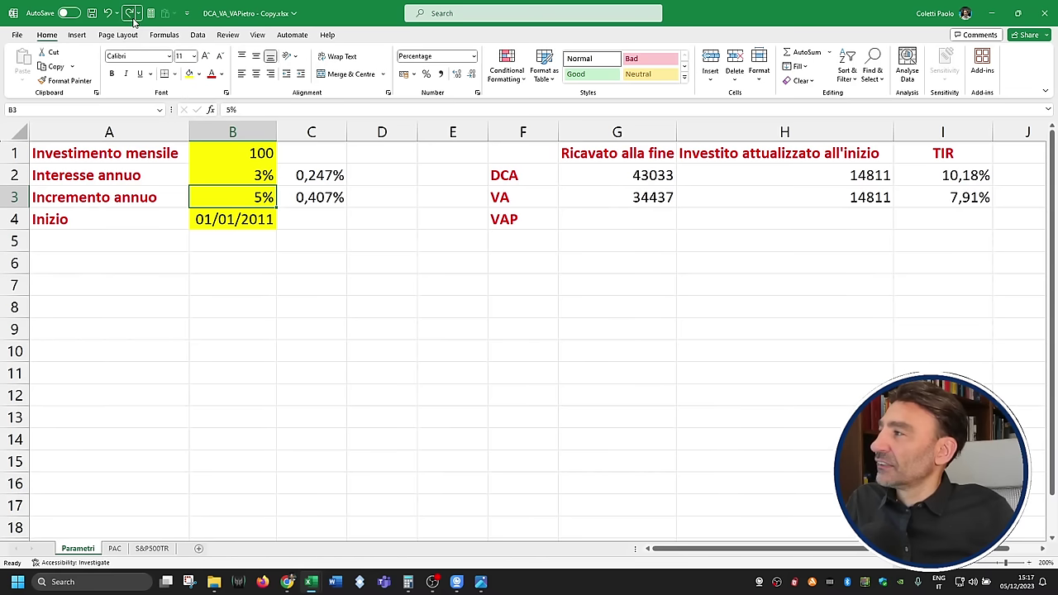
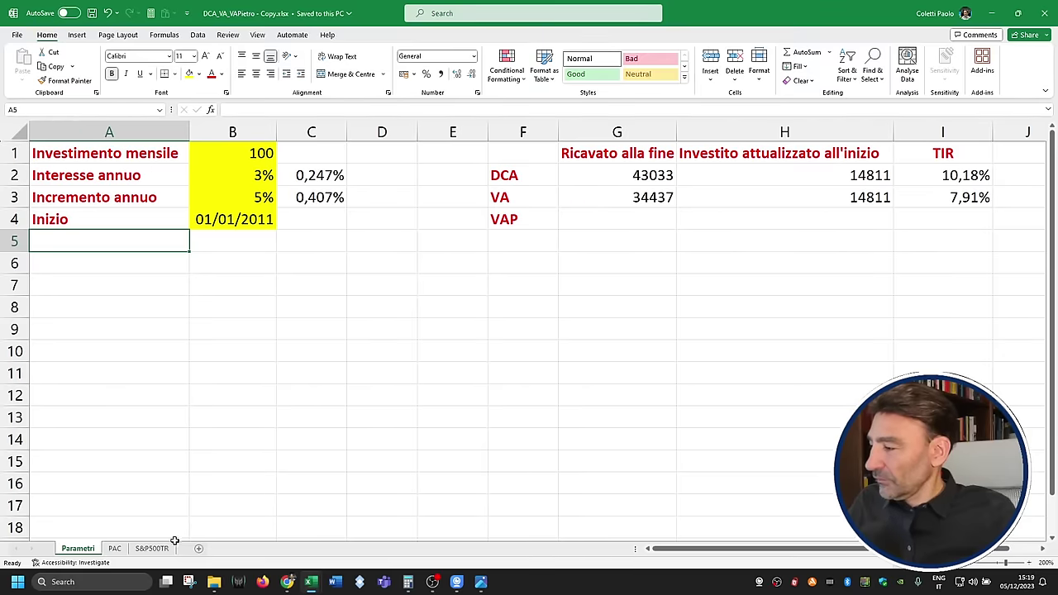
Step: On the PAC sheet, copy the VA formulas in J2:V2 and paste them into the VAP columns starting at W2, keeping the destination formatting
left_click(114, 548)
left_click_drag(784, 559, 890, 554)
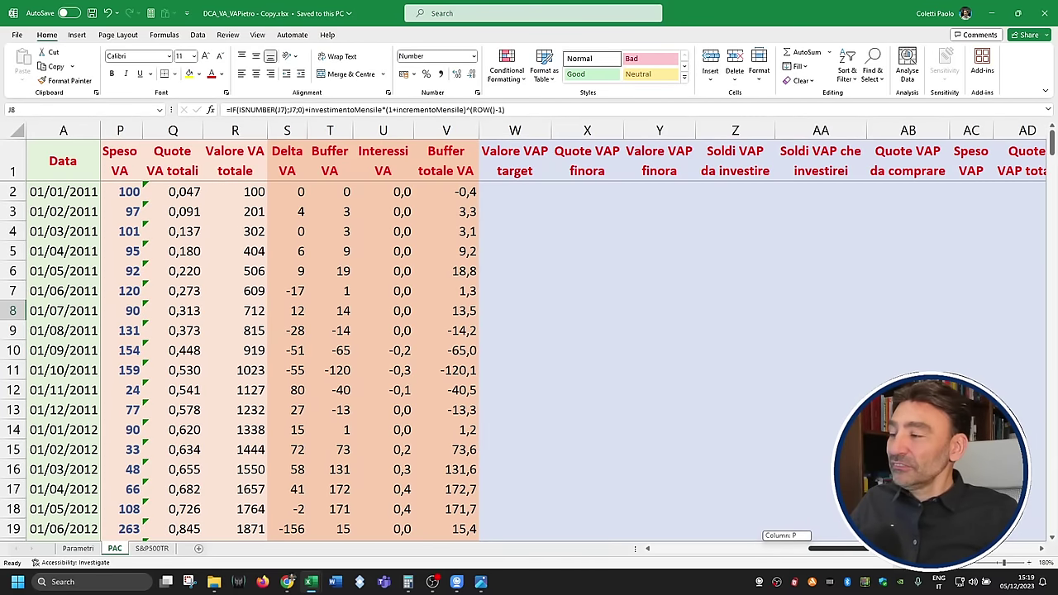
left_click_drag(889, 554, 810, 554)
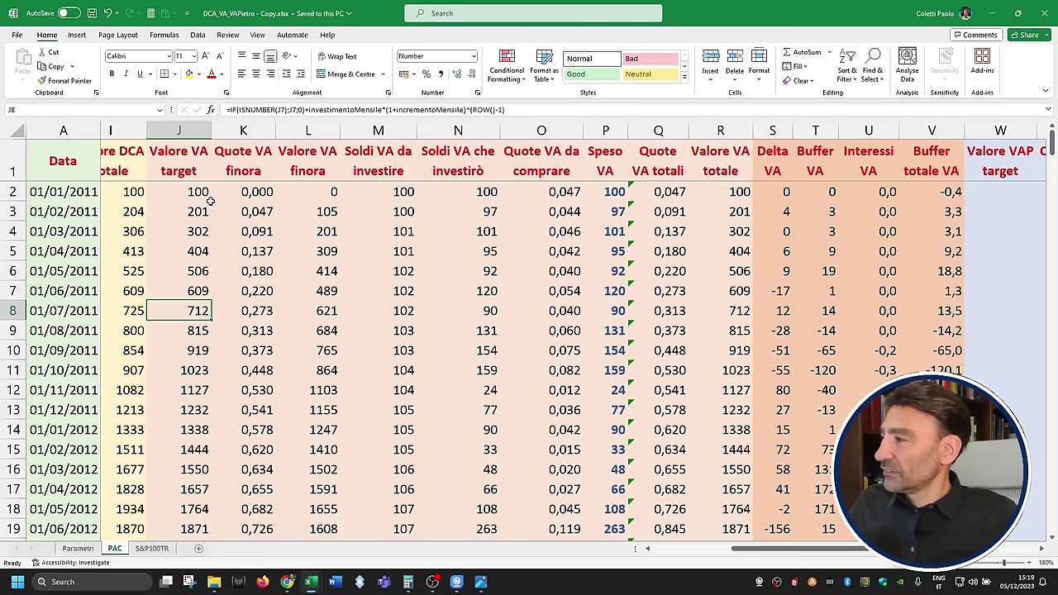
left_click_drag(199, 192, 919, 196)
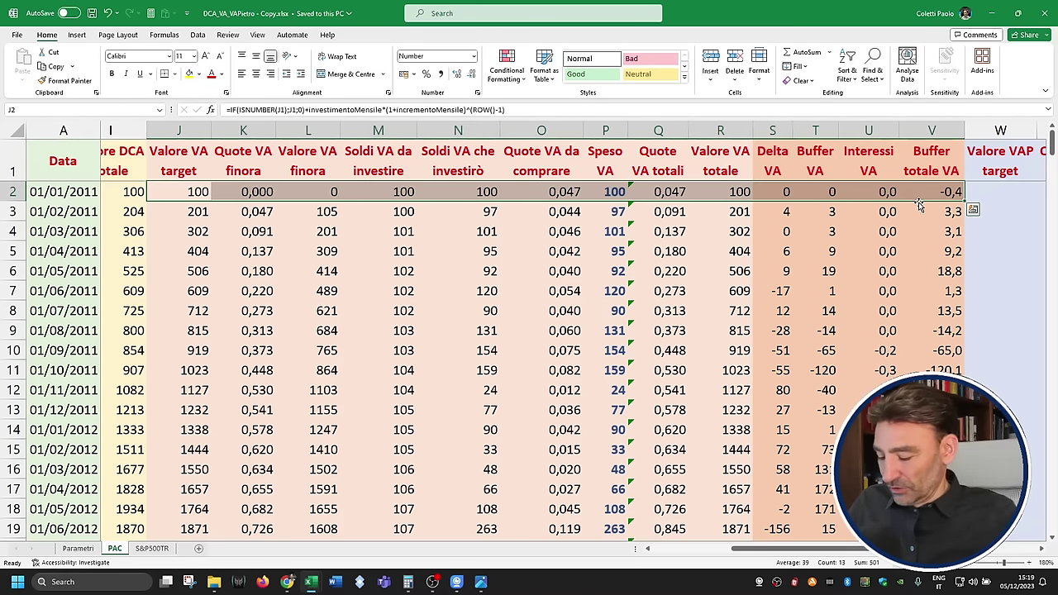
key("ctrl+c")
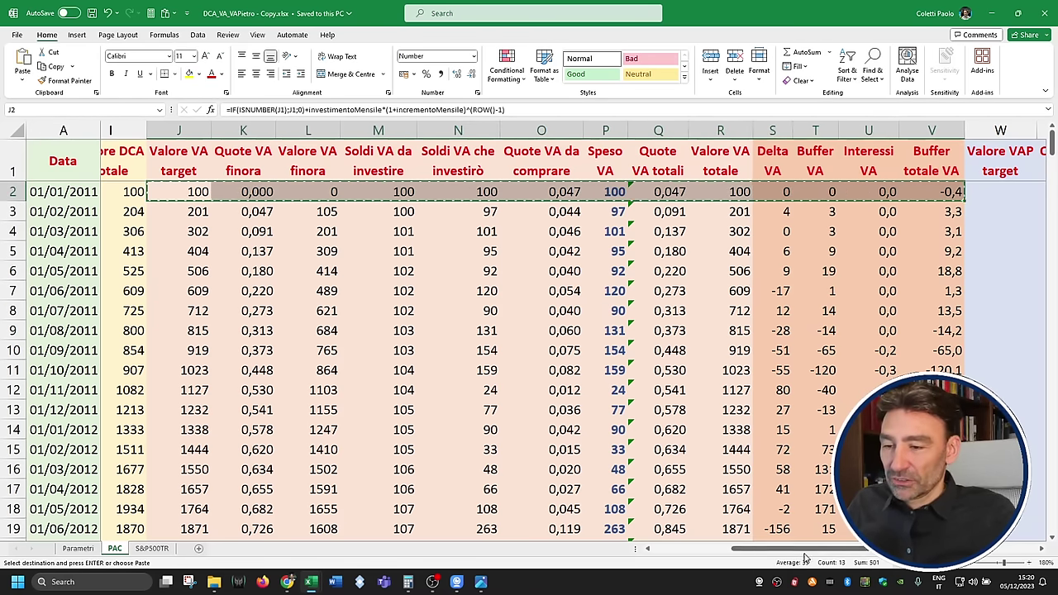
left_click_drag(806, 549, 884, 549)
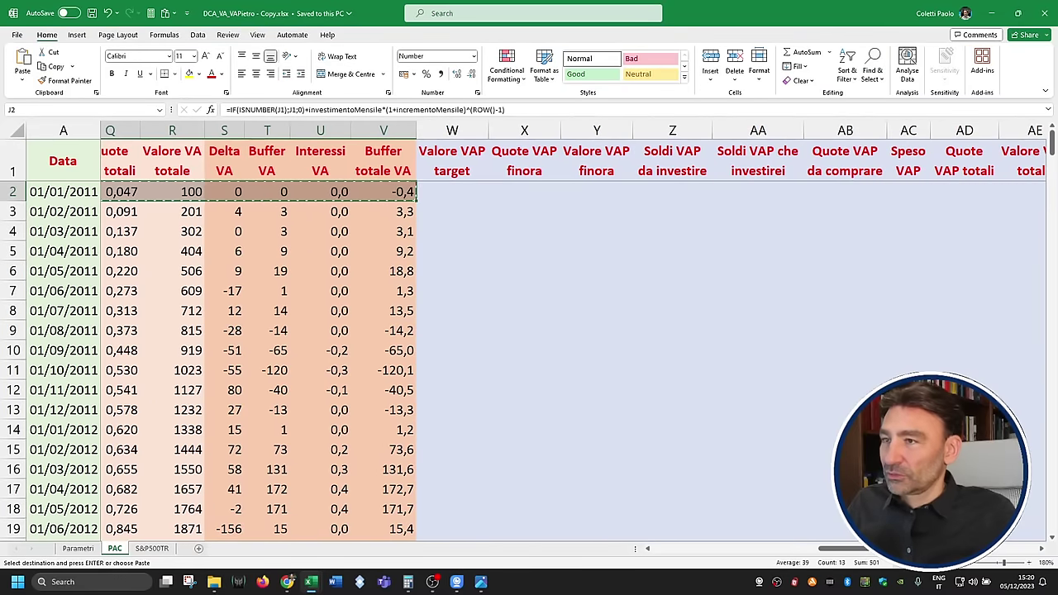
left_click(459, 194)
left_click(23, 81)
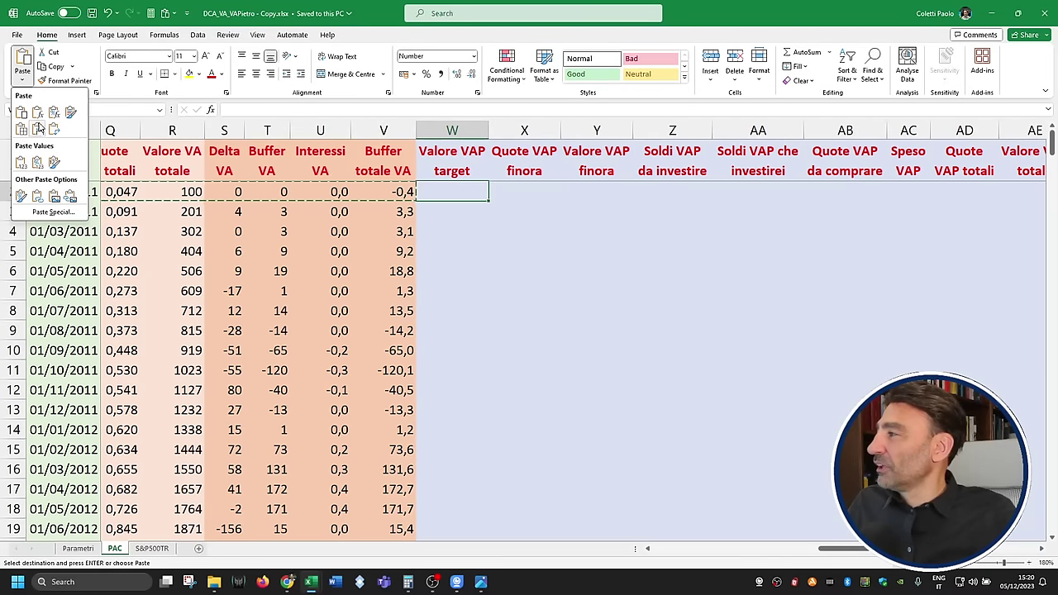
left_click(38, 128)
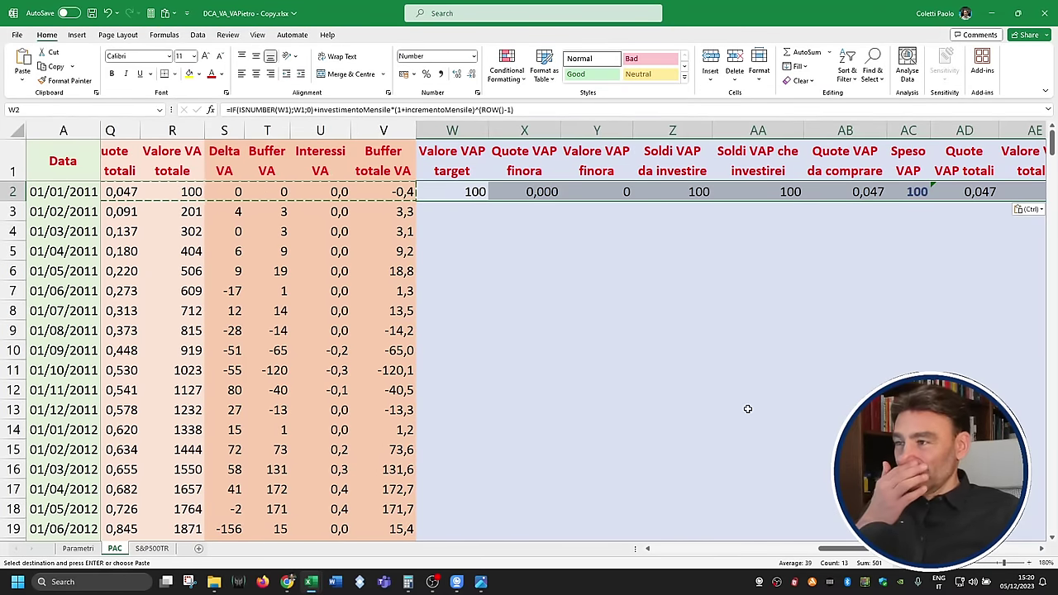
Step: Fill the pasted row 2 formulas down all the VAP columns for every month
key("ctrl+shift+Down")
key("Return")
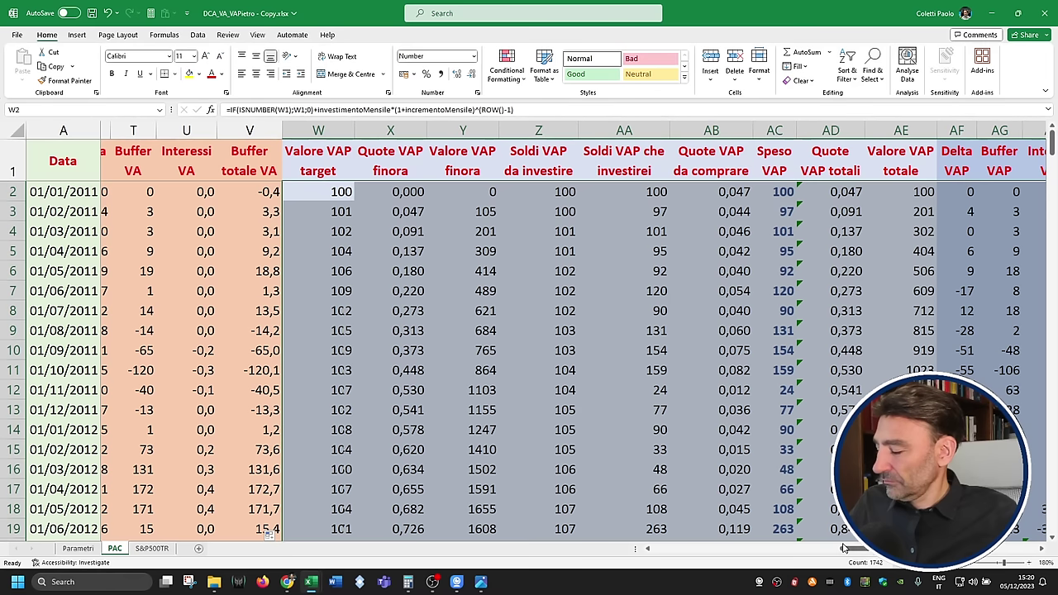
left_click(524, 271)
Step: Examine the row 2 formulas from Valore VAP target to Soldi VAP che investirei, and the monthly amount in AA20
left_click(341, 191)
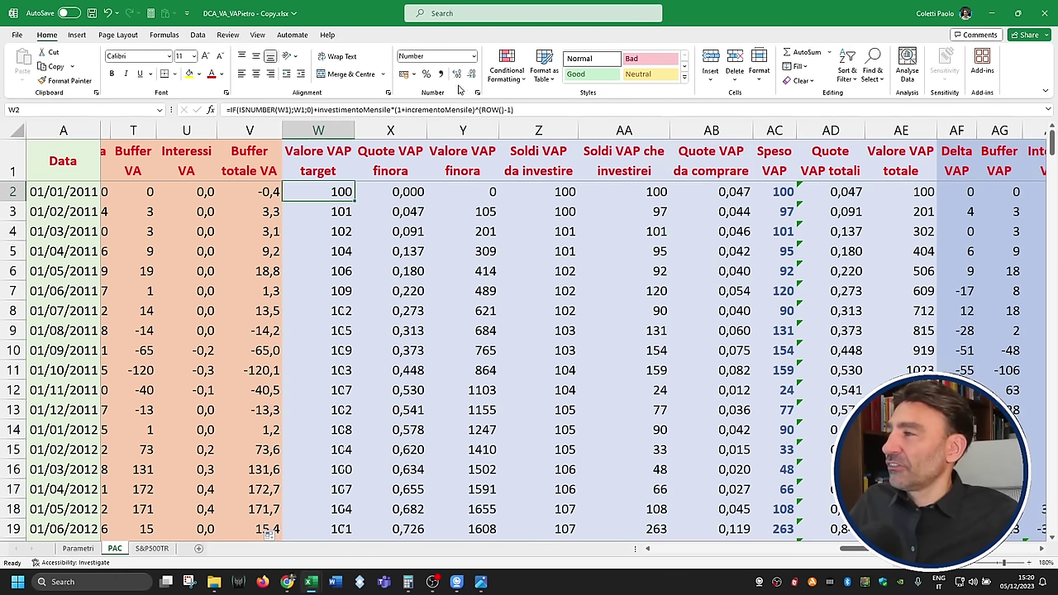
left_click(420, 191)
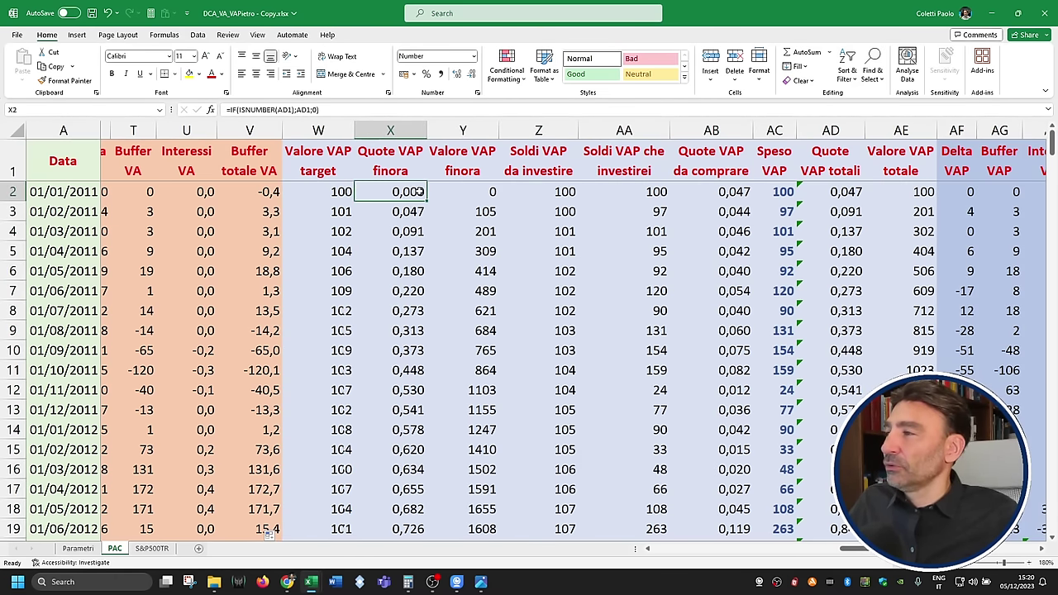
left_click(464, 191)
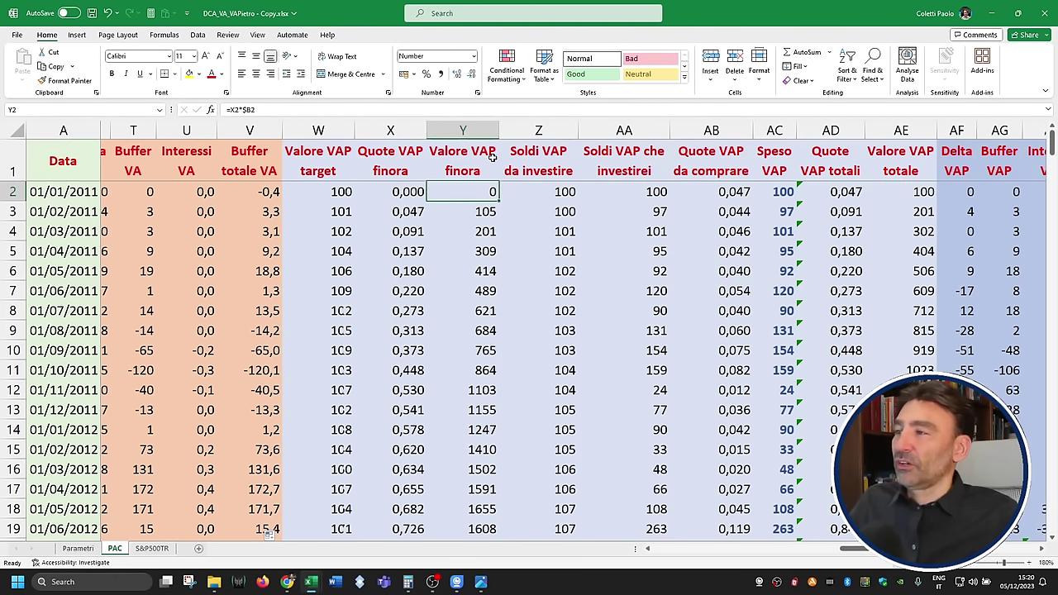
left_click(546, 190)
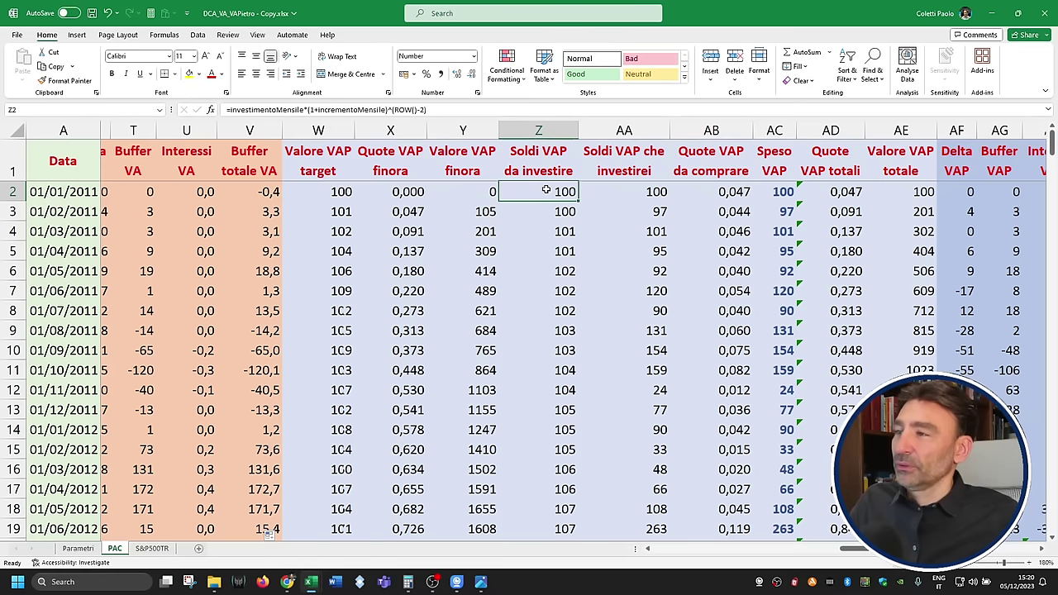
left_click(629, 192)
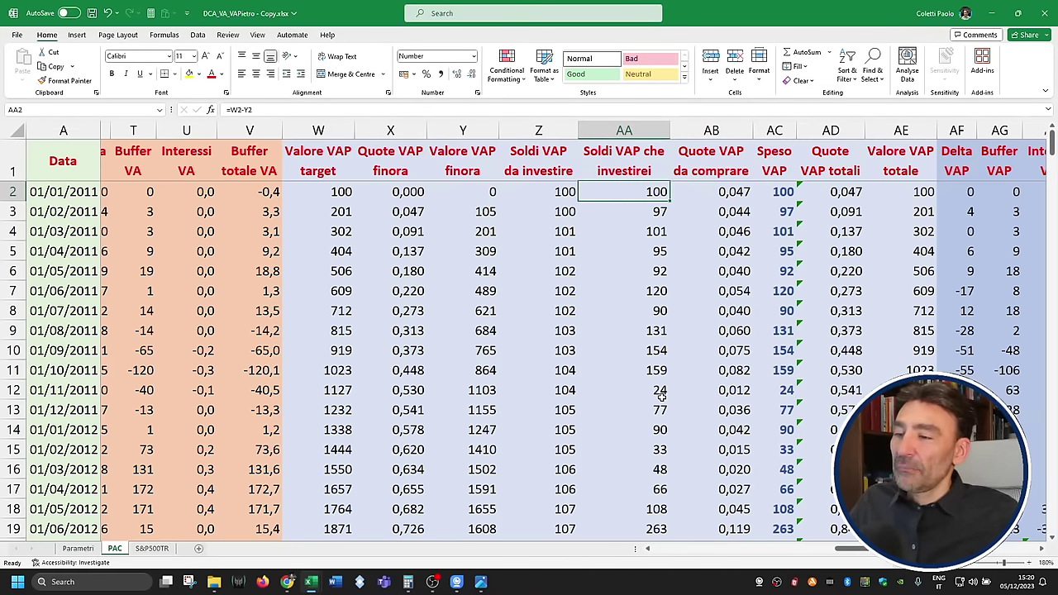
scroll(661, 397, "down", 4)
left_click(657, 313)
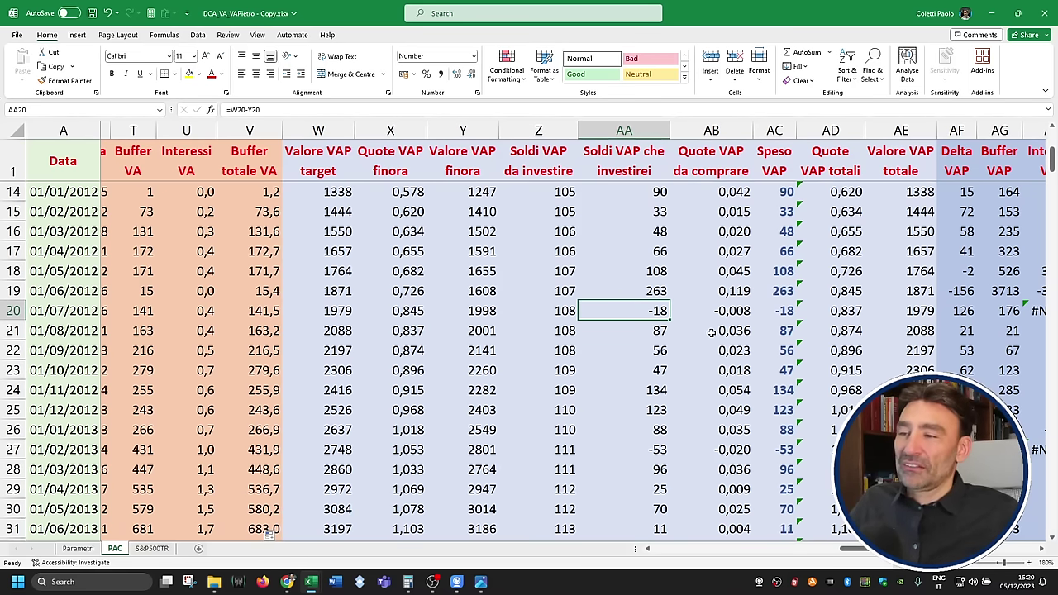
scroll(711, 332, "up", 4)
Step: Change the Quote VAP da comprare formula in AB2 to =MAX(0;AA2)/$B2 so that negative amounts buy no shares
left_click(727, 192)
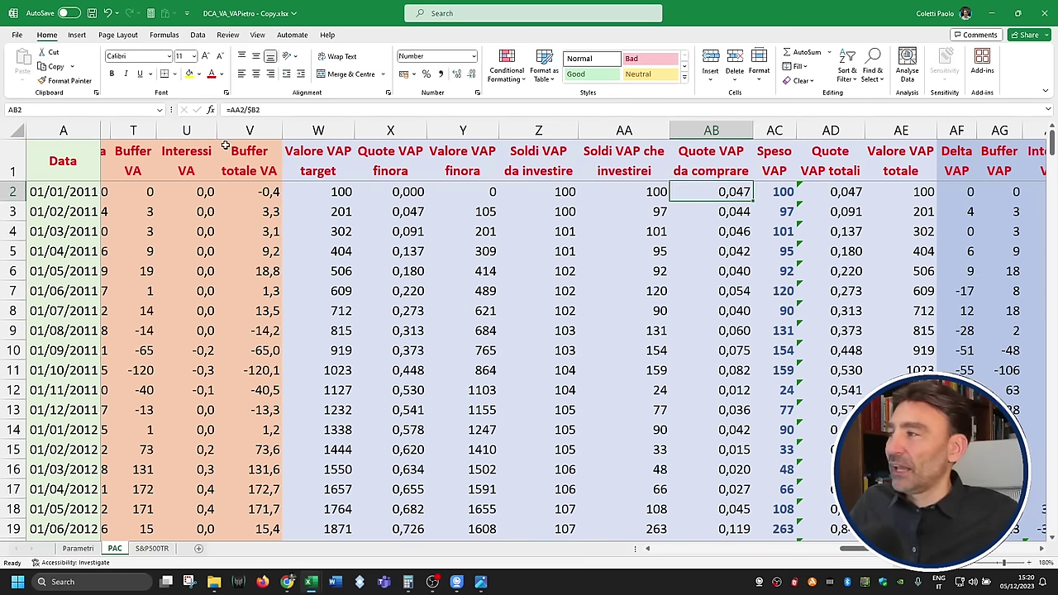
left_click(235, 109)
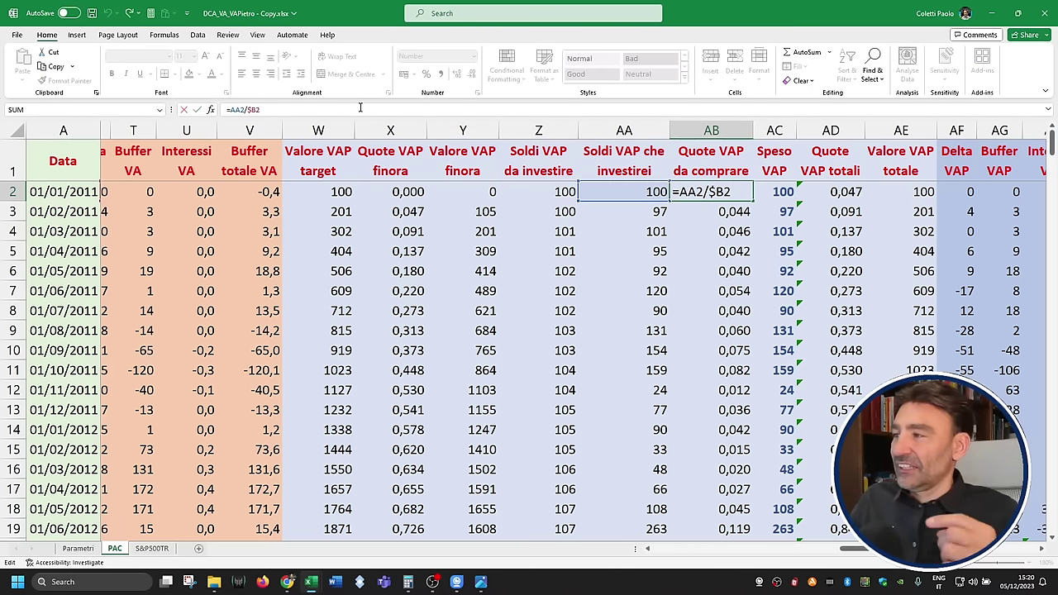
type("MAX(")
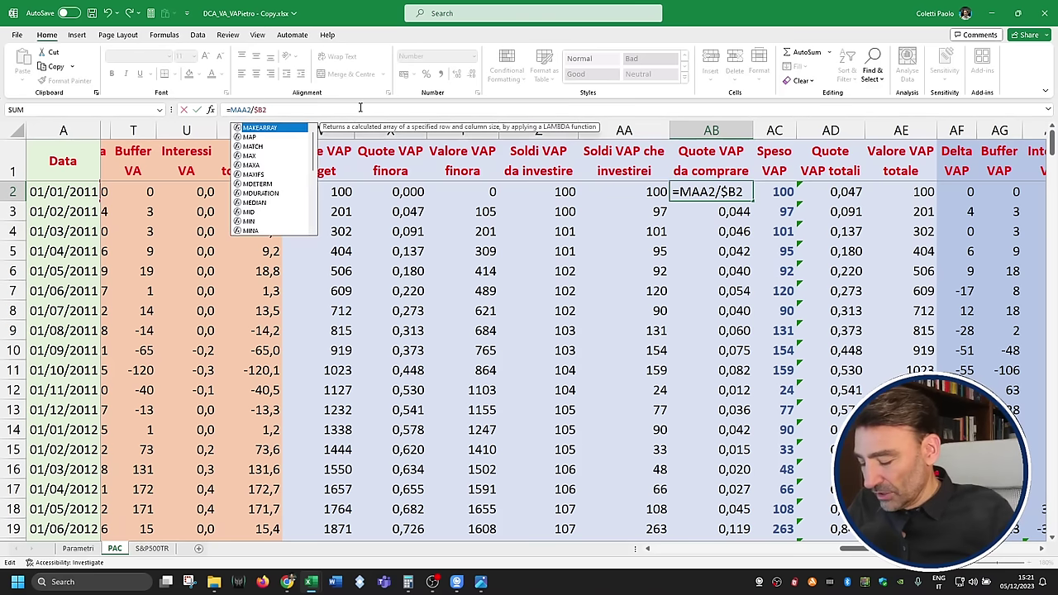
type("0;")
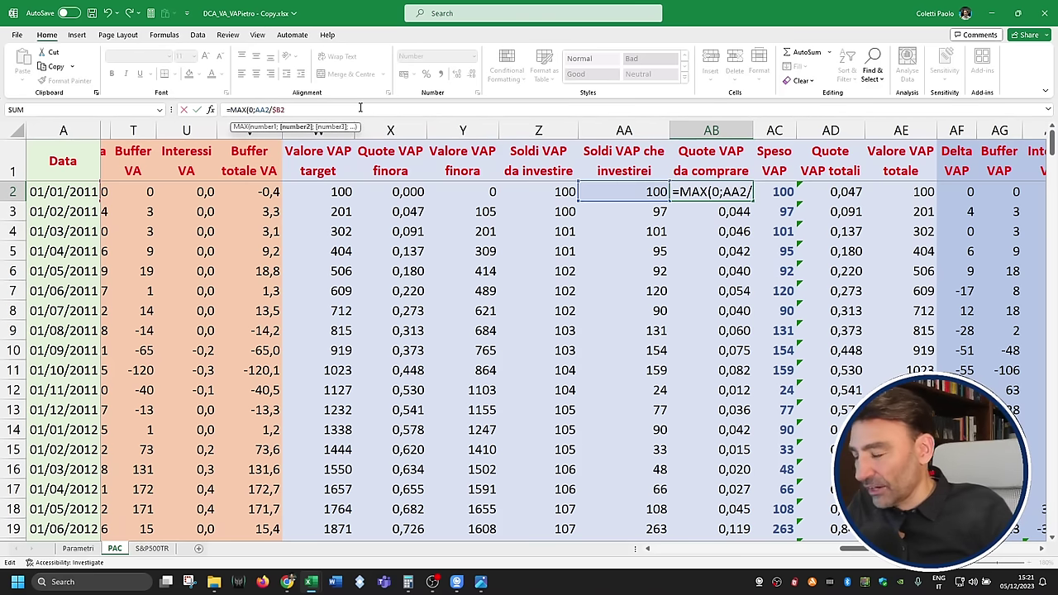
left_click(749, 192)
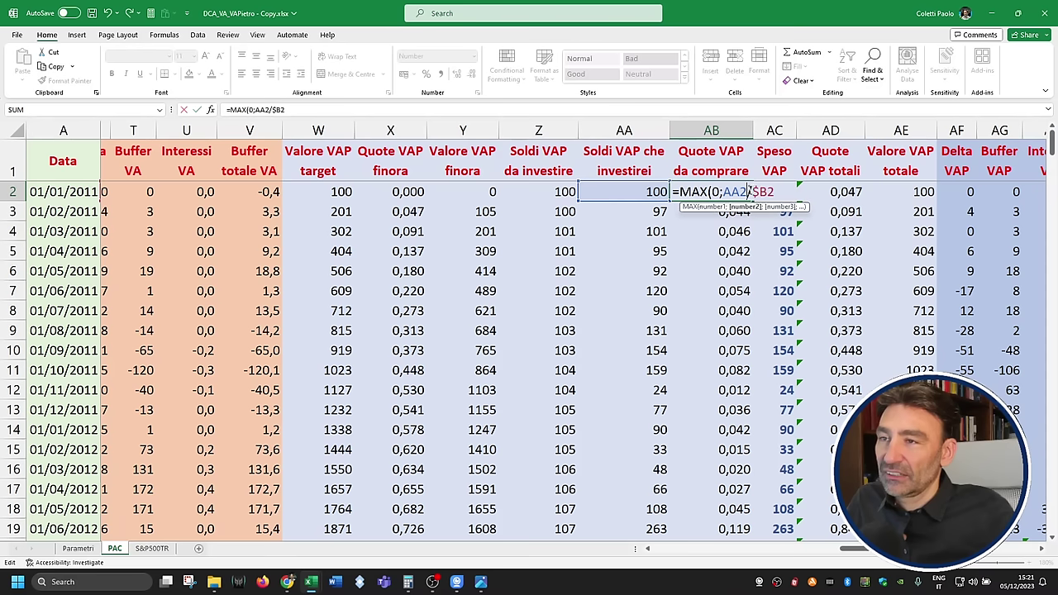
type(")")
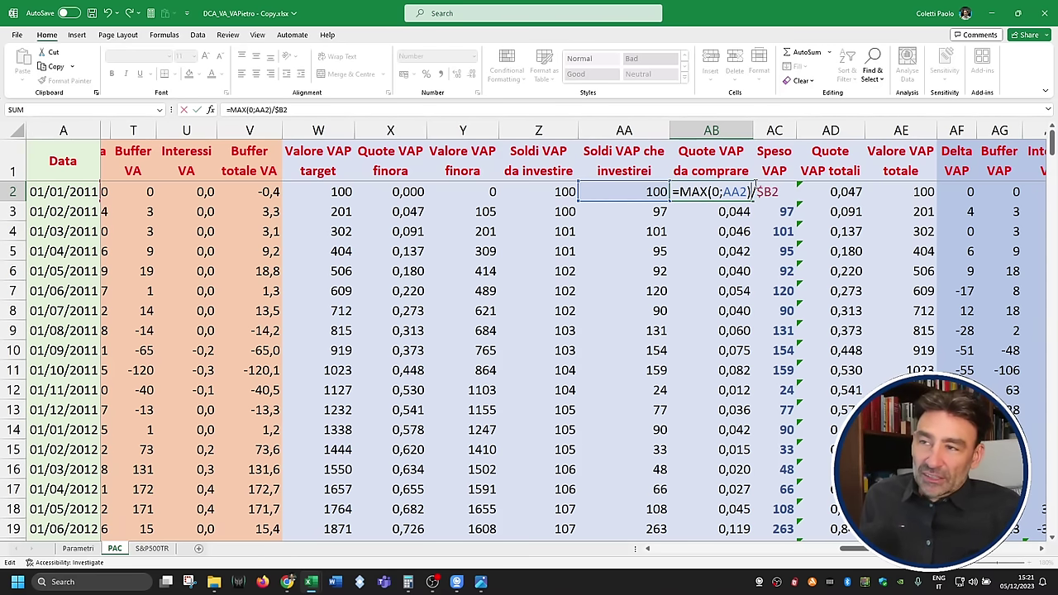
key("ctrl+Return")
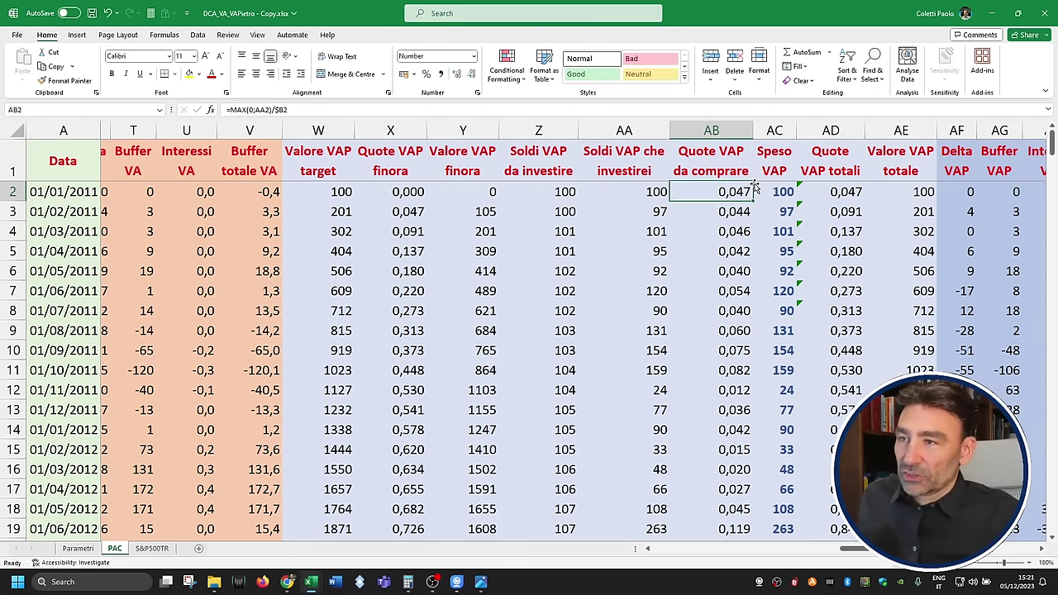
scroll(710, 389, "down", 2)
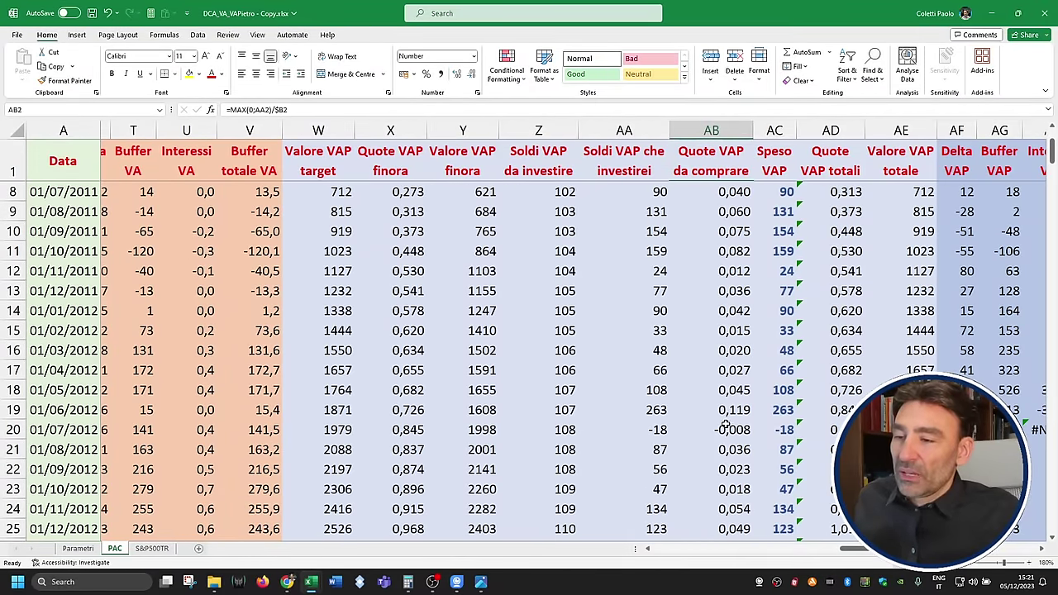
Step: Fill the AB2 formula that blocks negative purchases down the Quote VAP da comprare column for every month
scroll(728, 423, "up", 2)
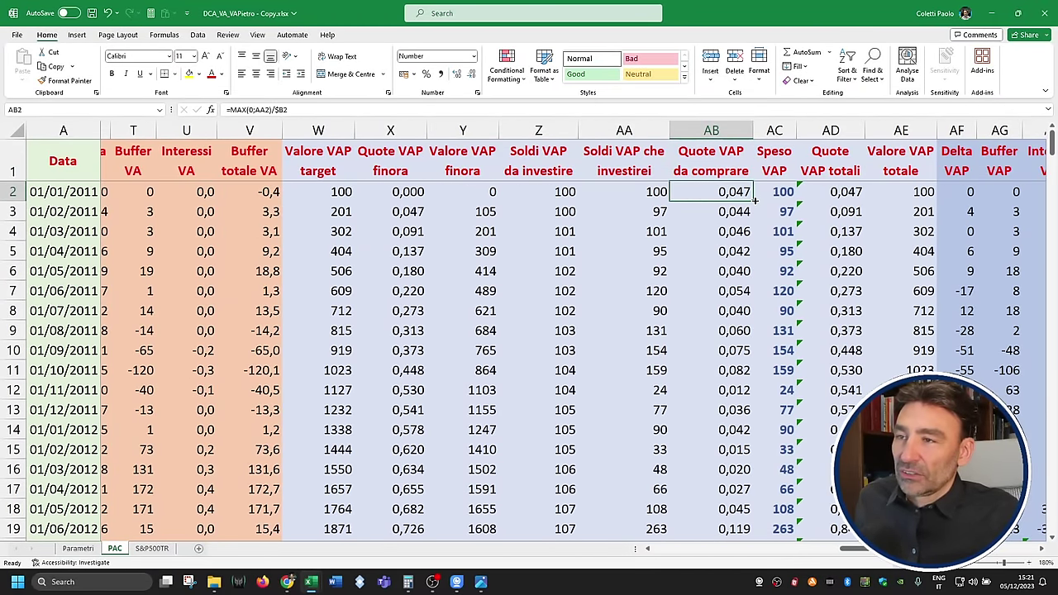
double_click(754, 200)
scroll(736, 405, "down", 5)
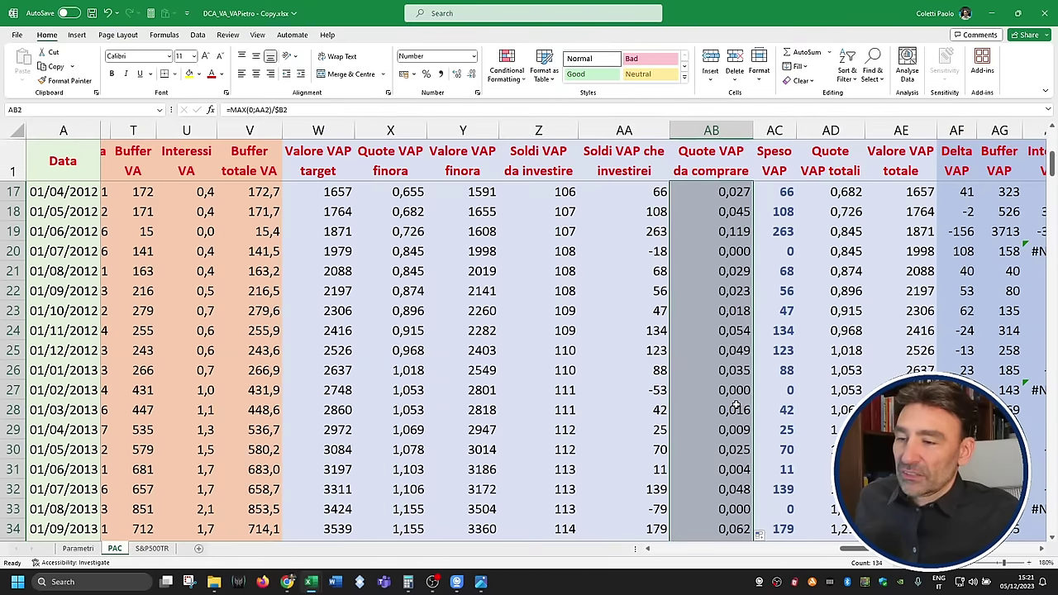
Step: Compare Soldi VAP che investirei, Quote VAP da comprare and Speso VAP for the negative months in rows 27 and 20
left_click(733, 391)
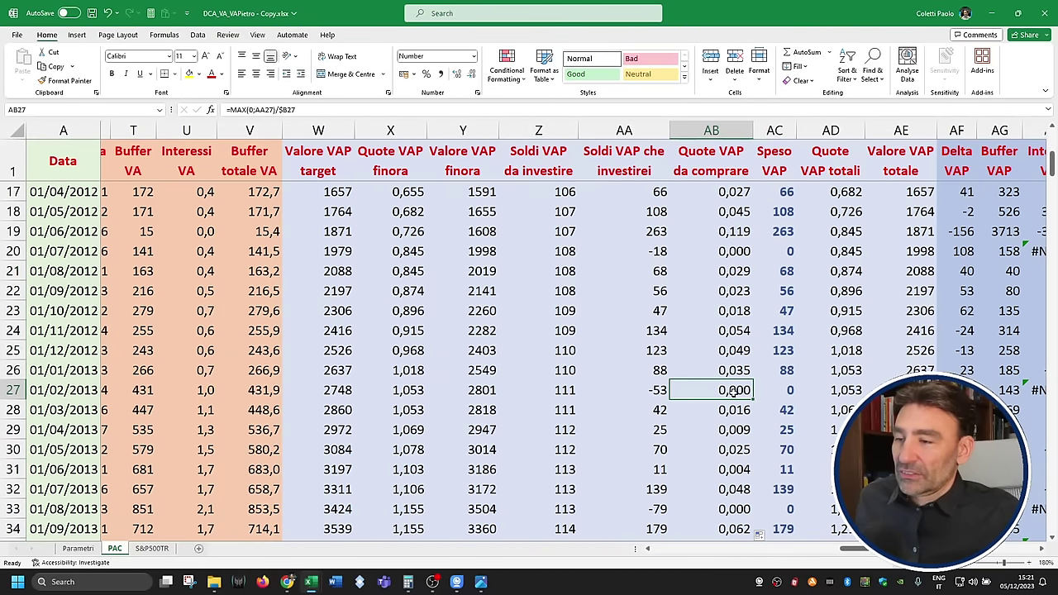
left_click(663, 390)
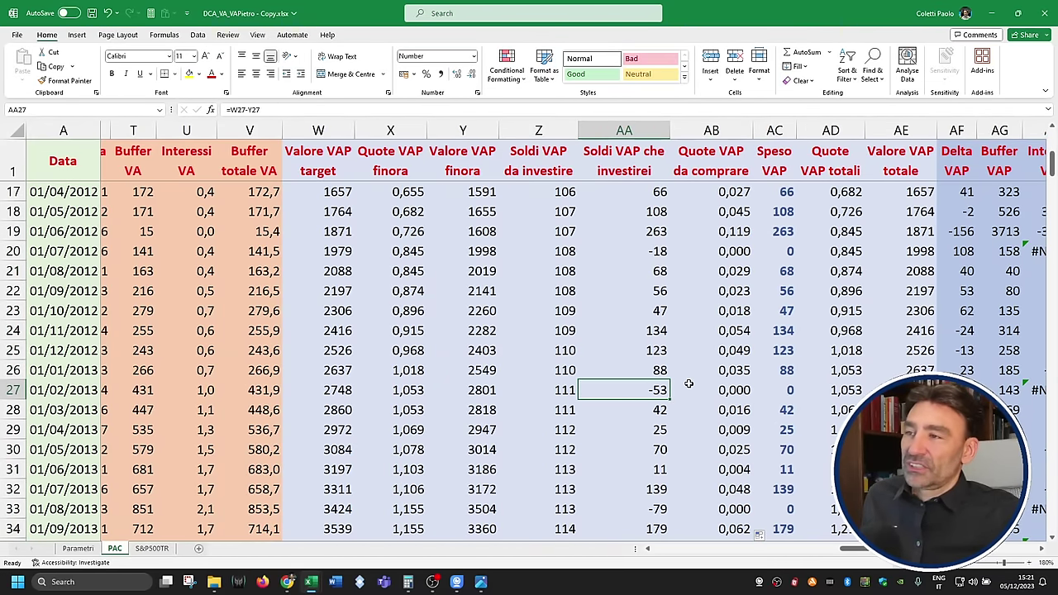
left_click(731, 386)
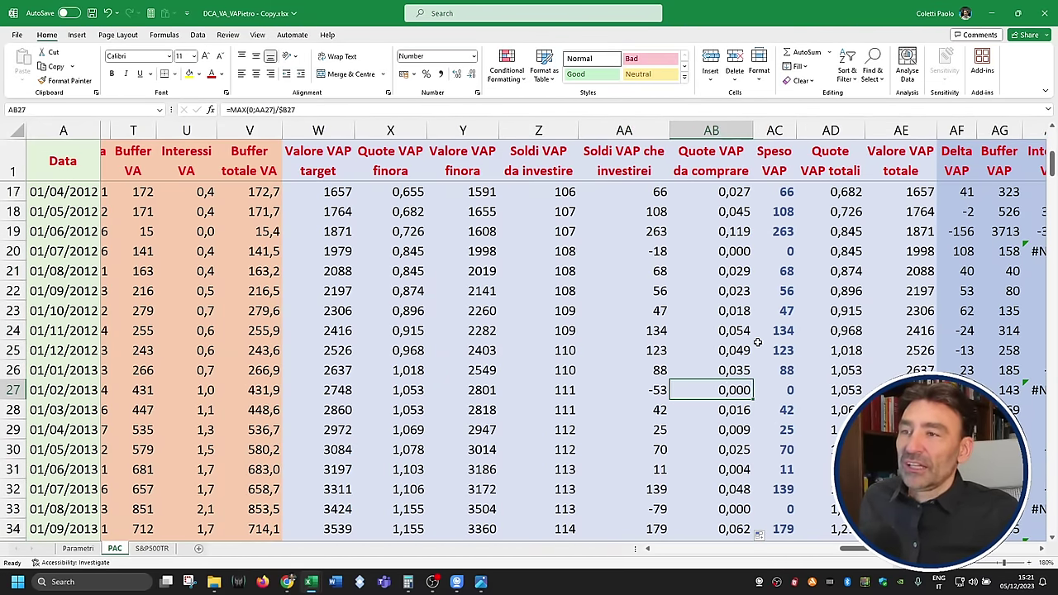
left_click(782, 160)
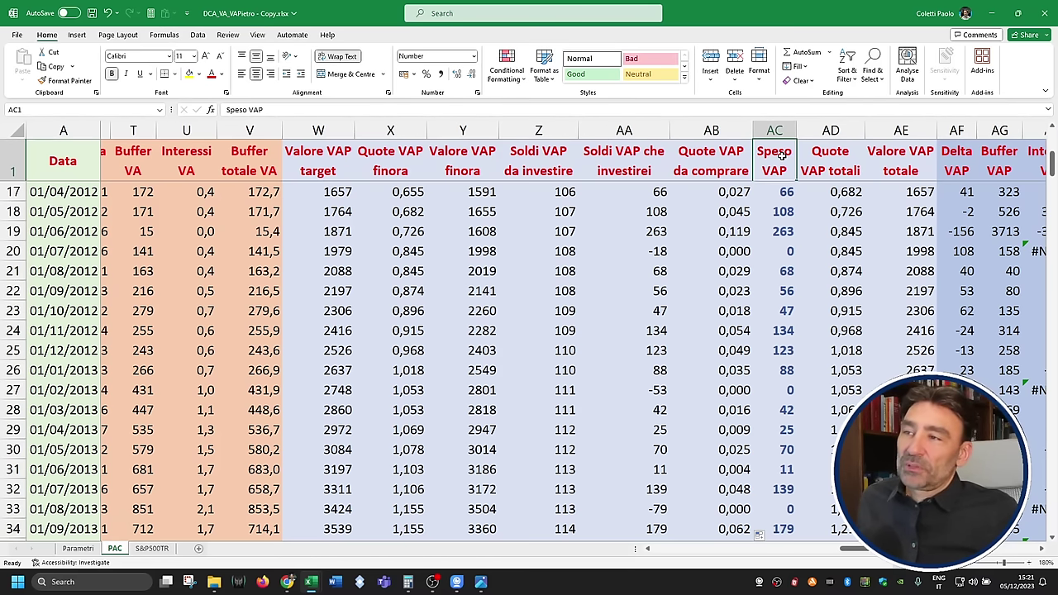
left_click(650, 161)
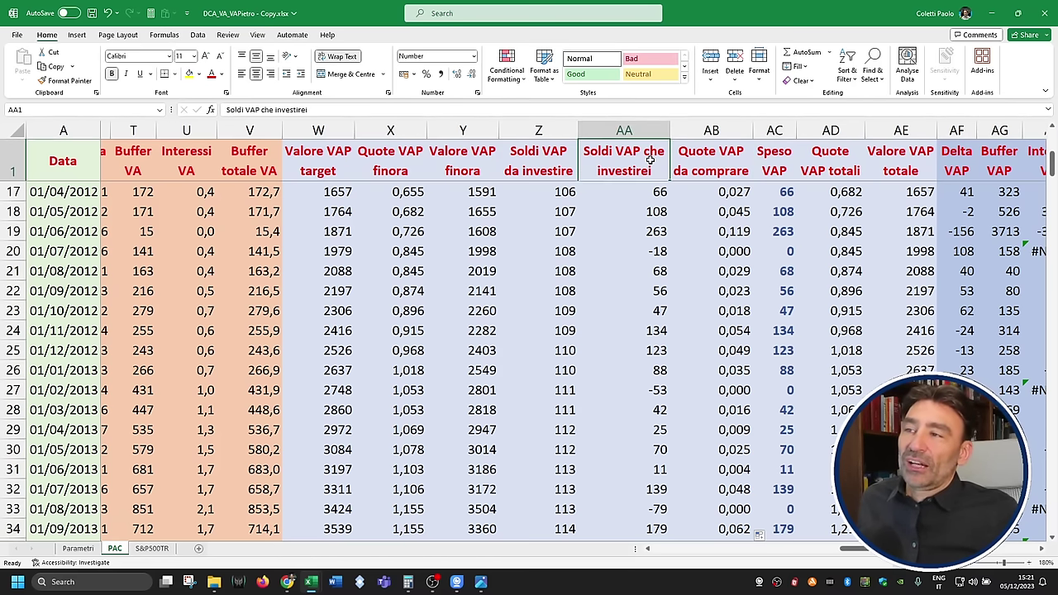
left_click(658, 251)
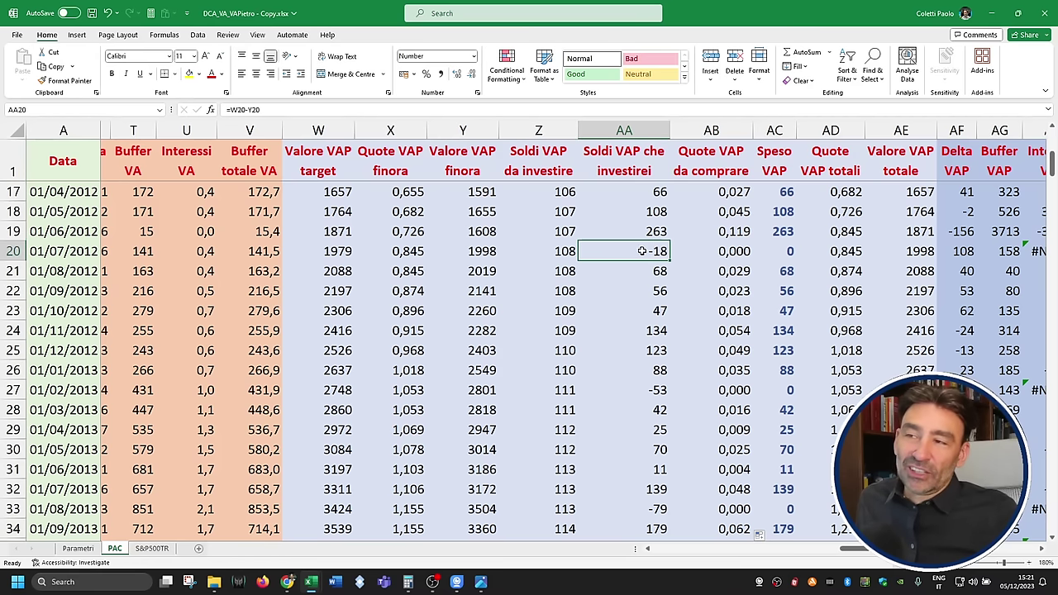
left_click(781, 251)
left_click(732, 251)
scroll(733, 251, "up", 5)
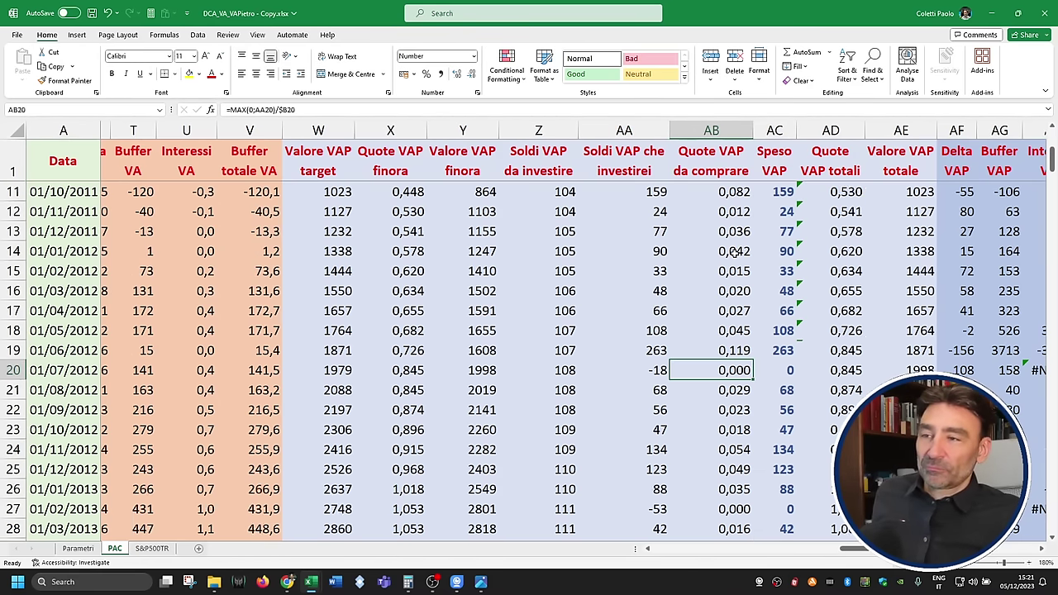
left_click(735, 191)
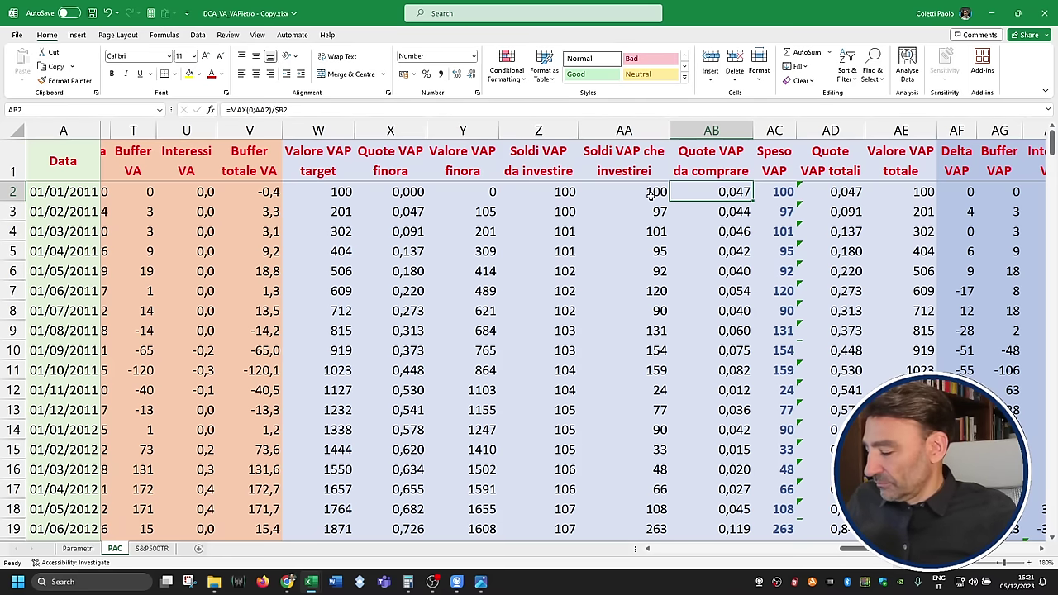
double_click(732, 192)
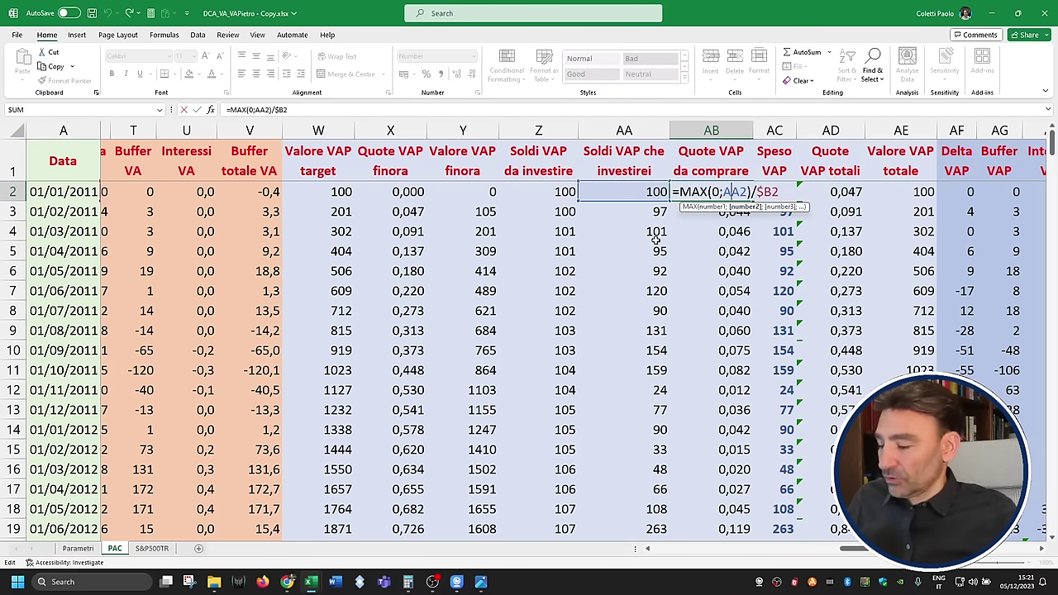
key("Escape")
Step: Change the AB3 formula to =MAX(0;MIN(AA3;Z3+AI2))/$B3, capping the purchase at the monthly money plus the previous total buffer
double_click(734, 213)
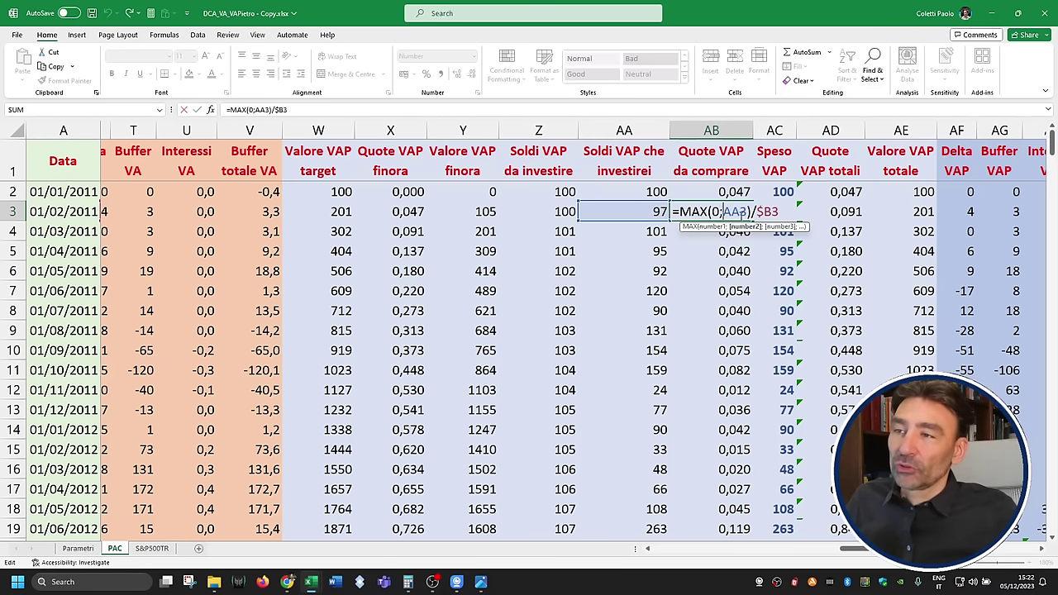
type("MIN(AA3")
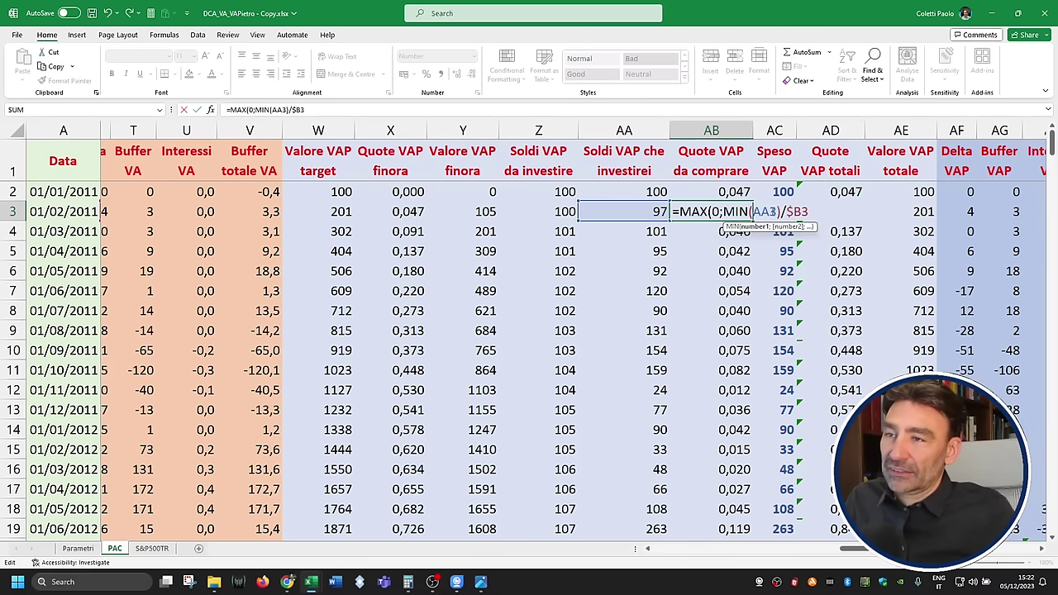
type(";")
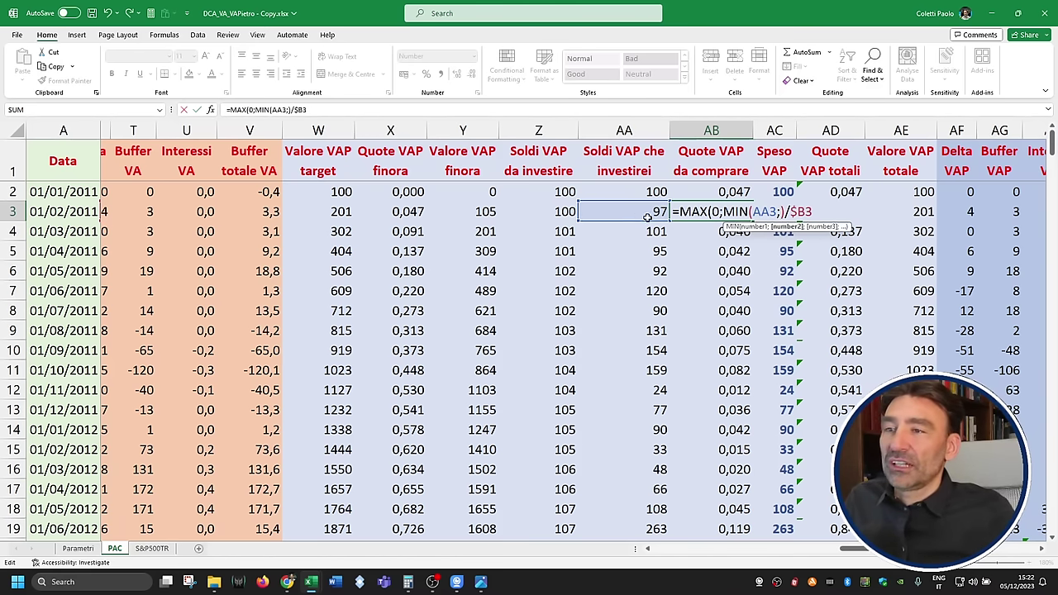
left_click(559, 211)
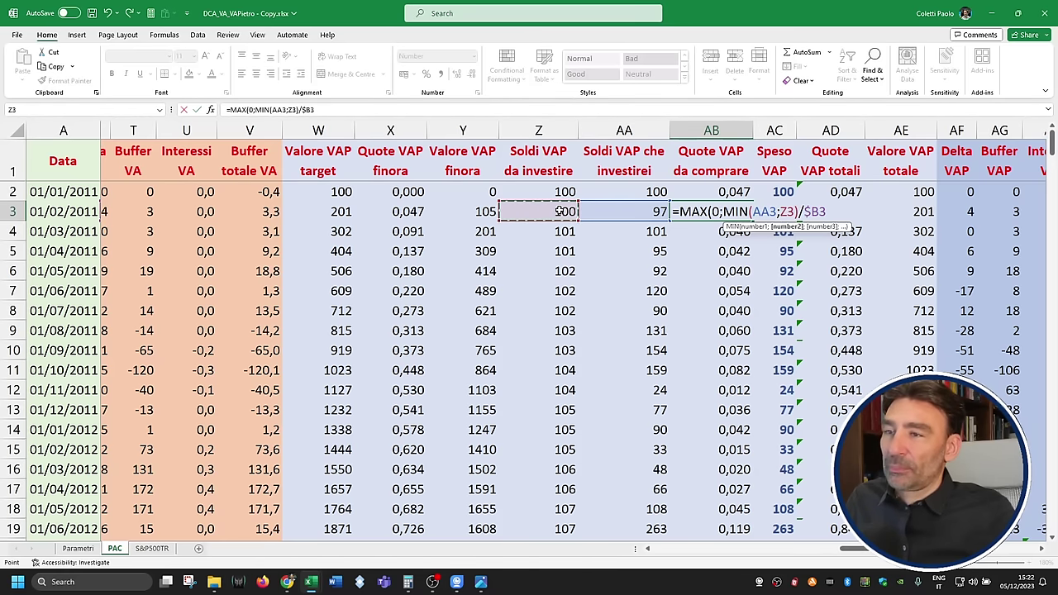
type("+")
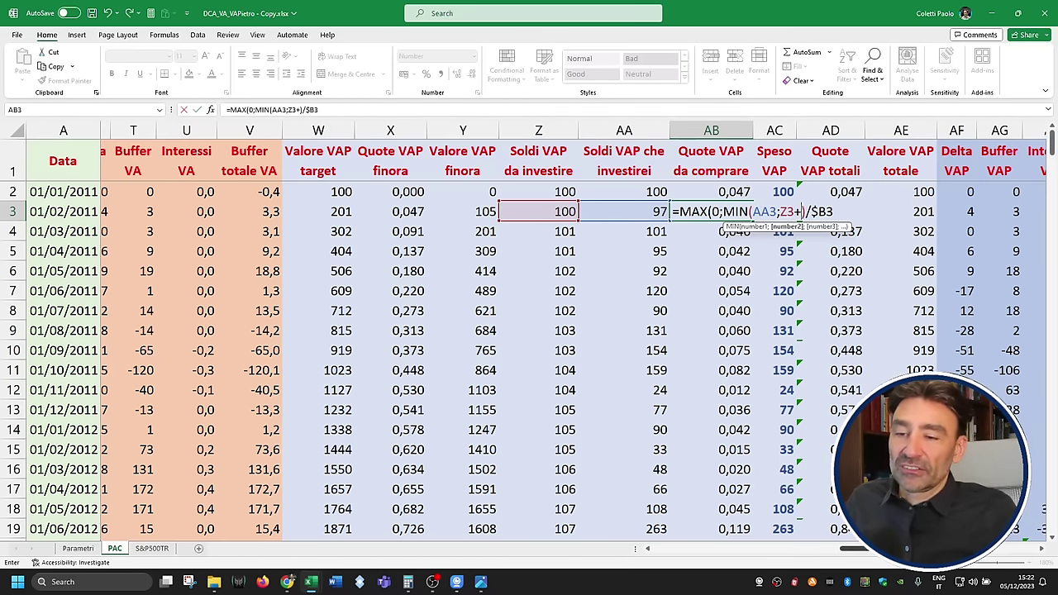
scroll(855, 548, "right", 3)
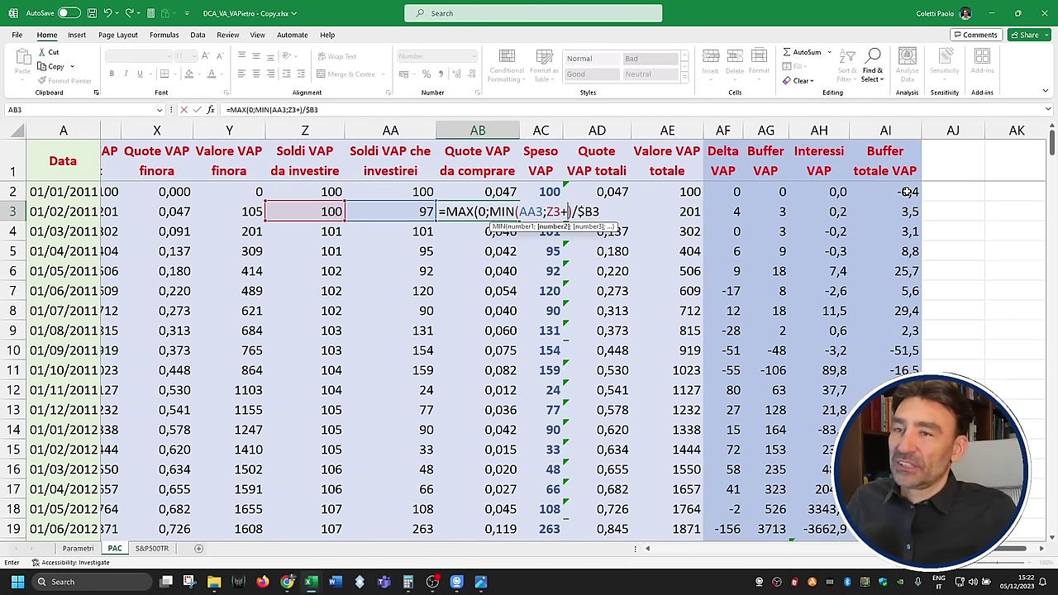
left_click(907, 192)
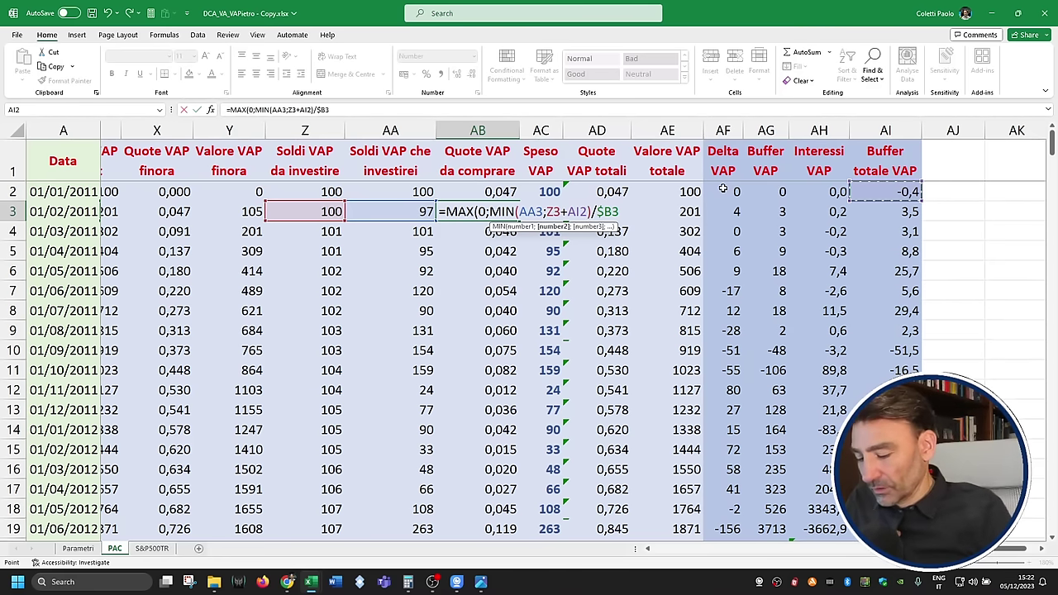
type(")")
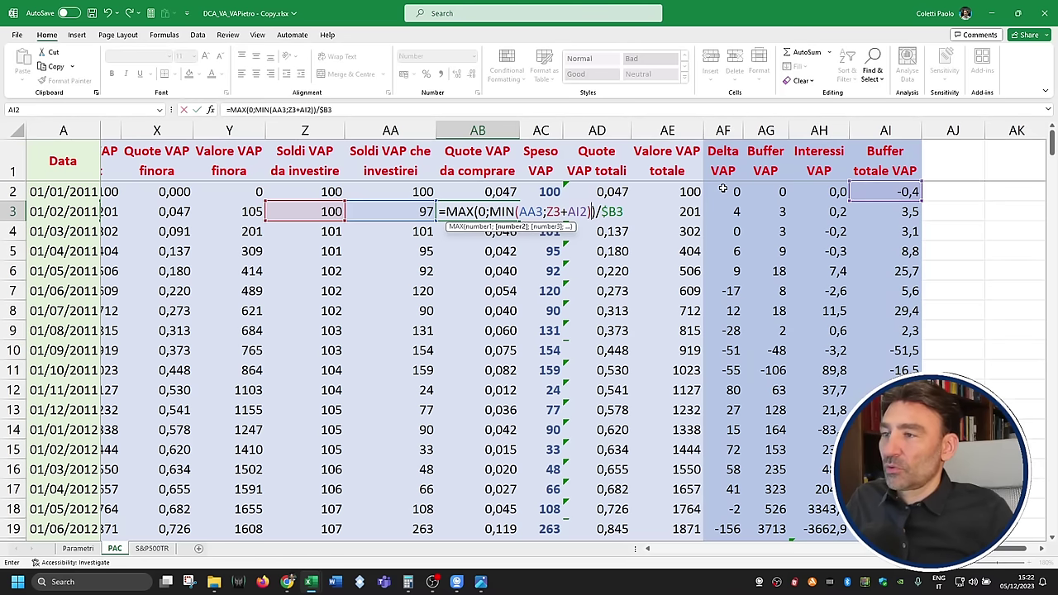
key("Return")
key("Up")
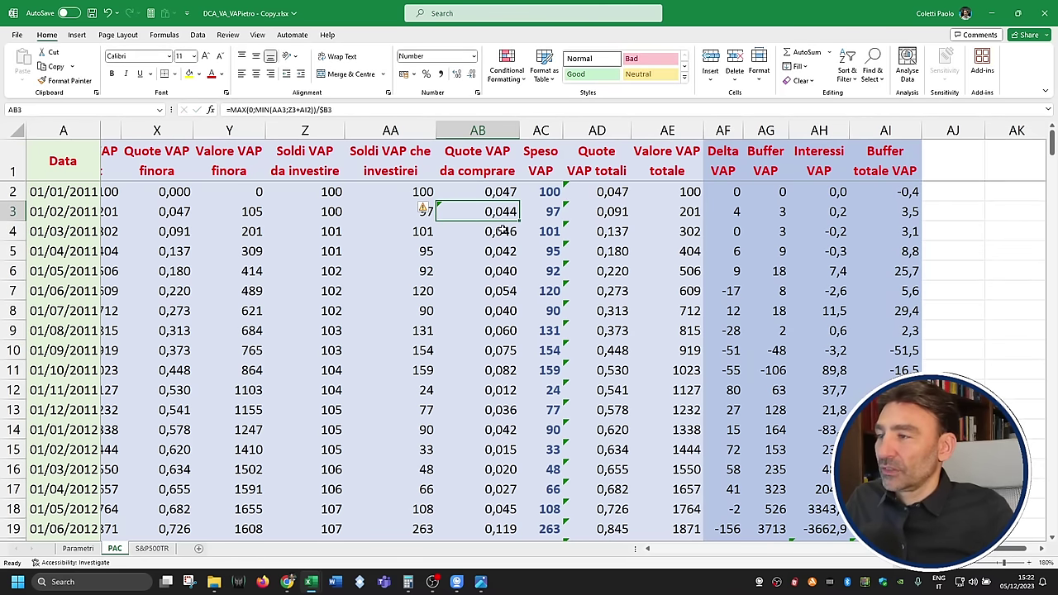
Step: Fill the capped AB3 formula down for every month and copy it up into AB2
double_click(520, 219)
left_click(518, 216)
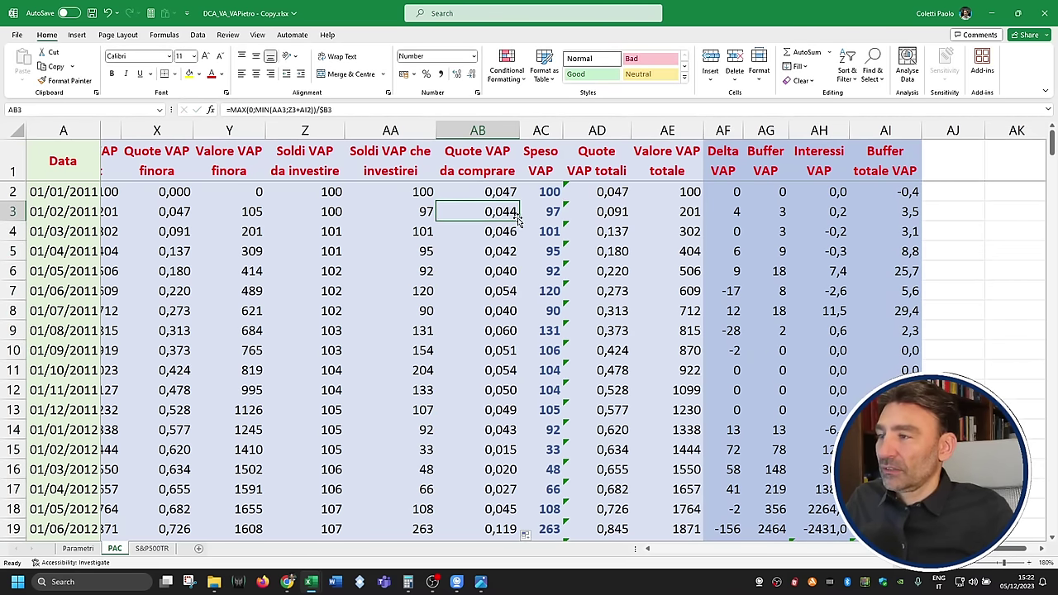
left_click_drag(519, 219, 519, 201)
left_click(488, 191)
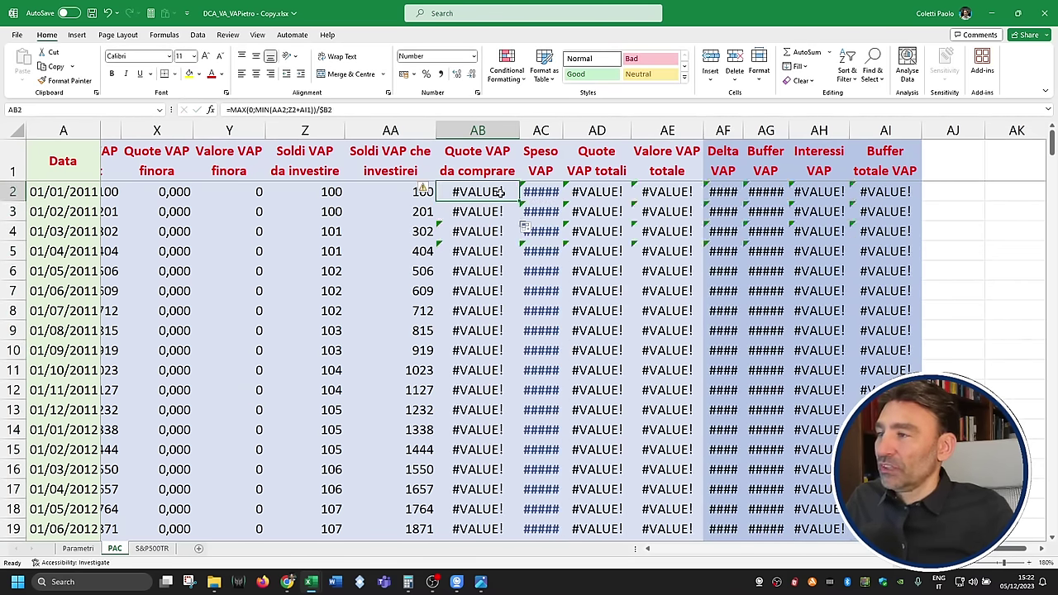
Step: Change the AB2 formula to =MAX(0;MIN(AA2;Z2+IF(ISNUMBER(AI1);AI1;0)))/$B2 so the header text counts as zero, and save the workbook
double_click(483, 191)
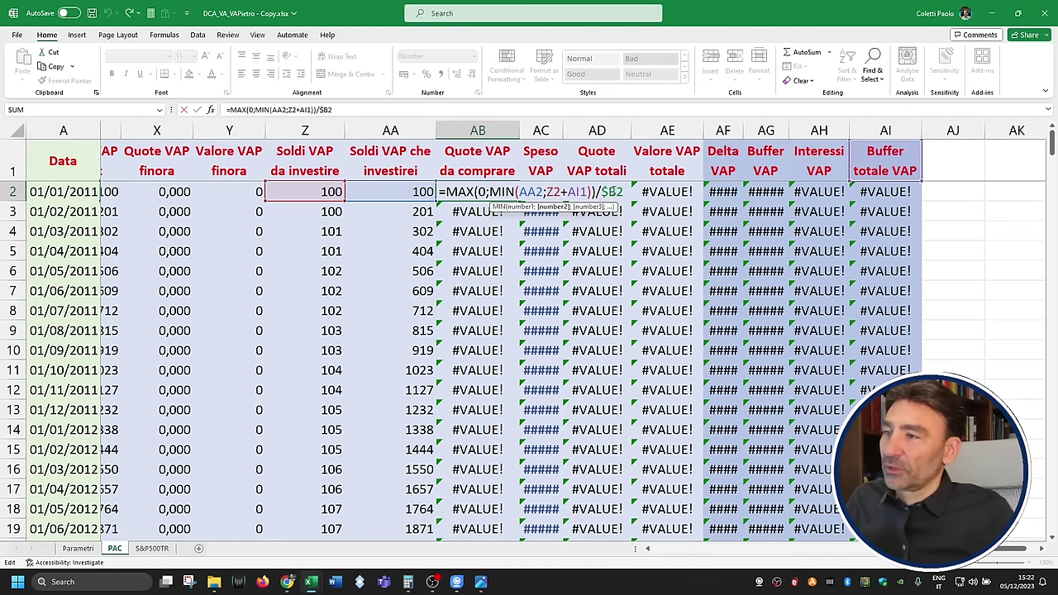
type("IF(ISNUMBE")
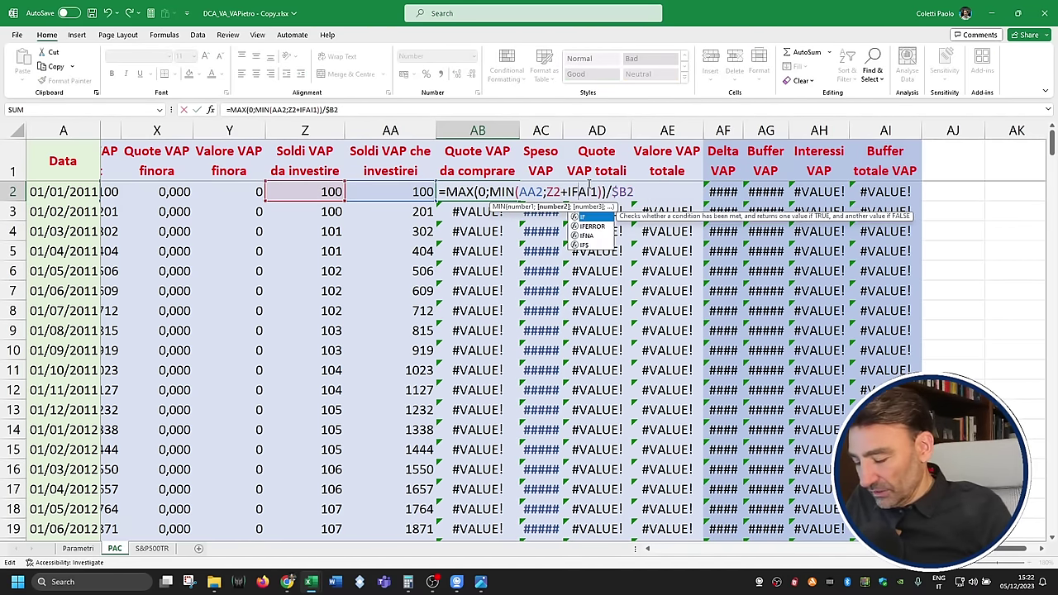
type("R")
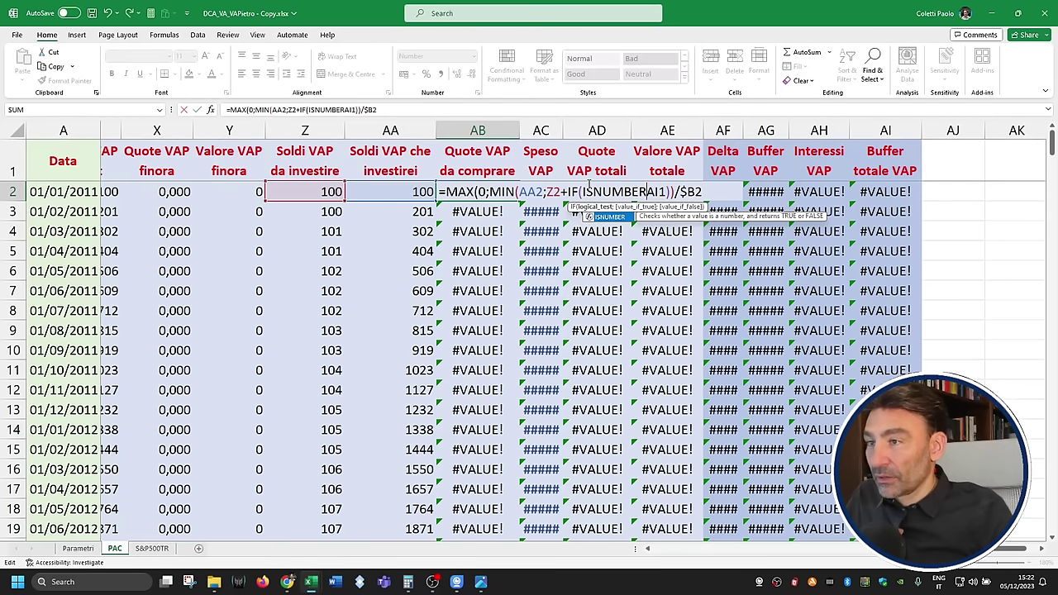
type("(AI1")
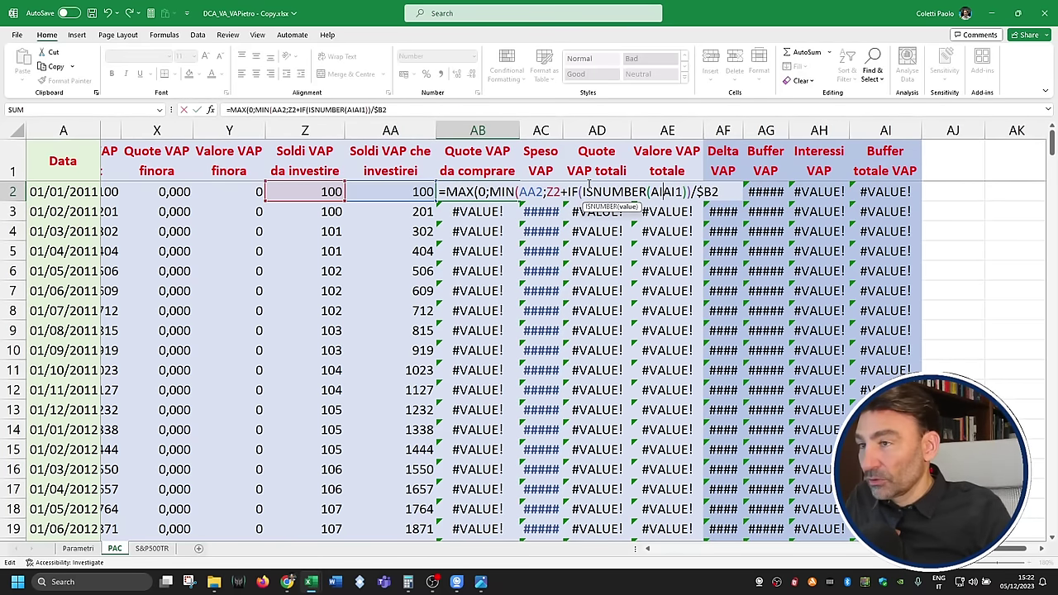
type(";")
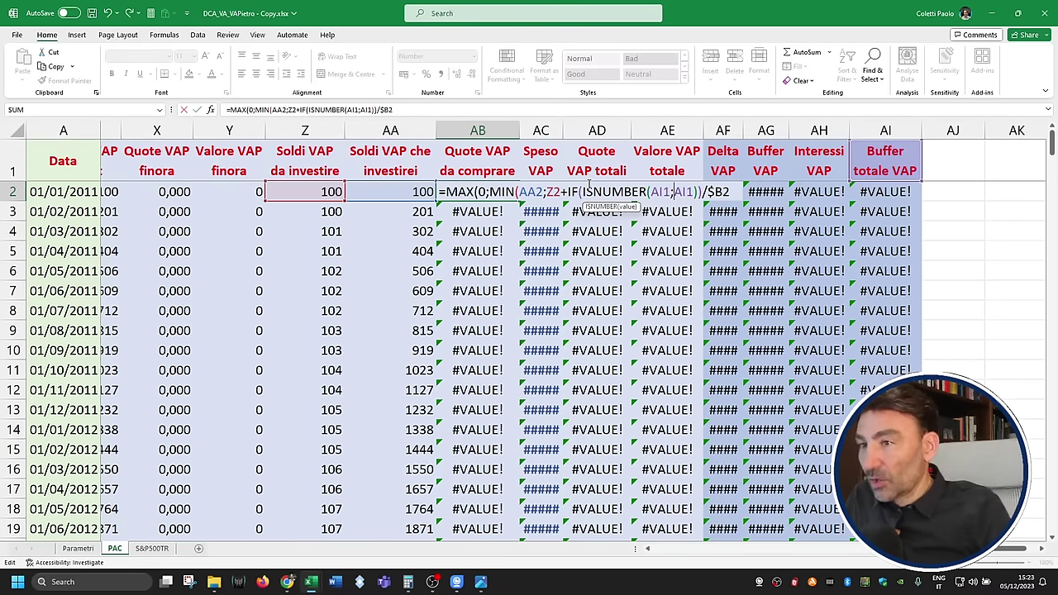
key("BackSpace")
type(");AI1")
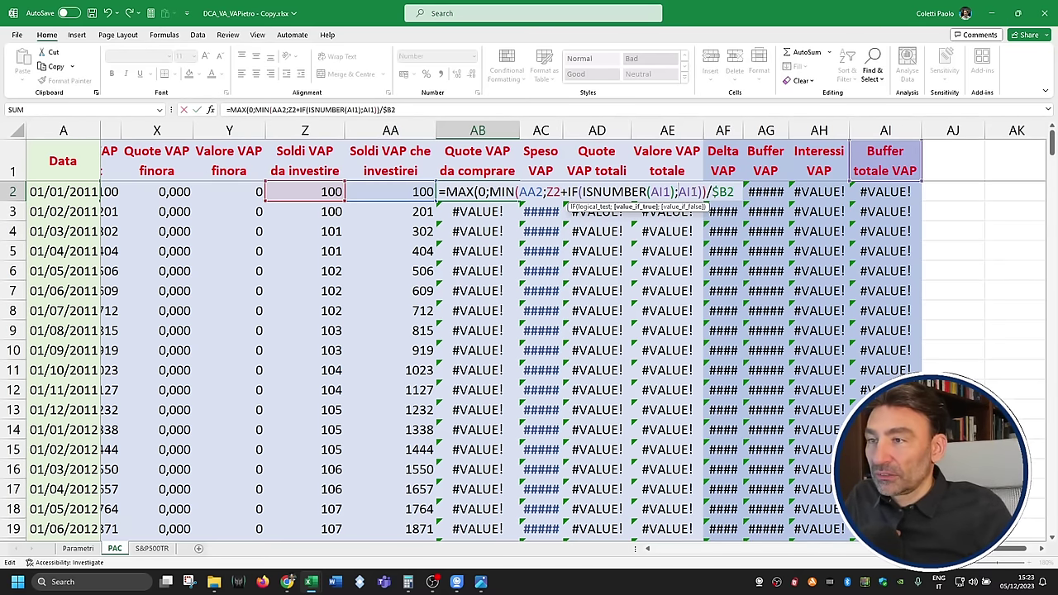
type(";0")
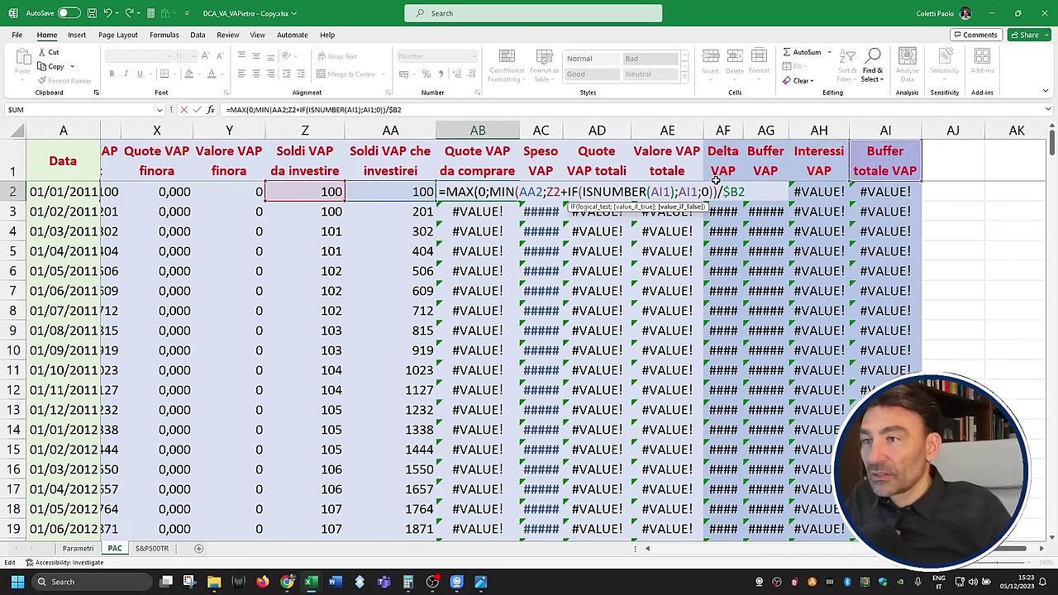
key("Return")
key("Escape")
key("Return")
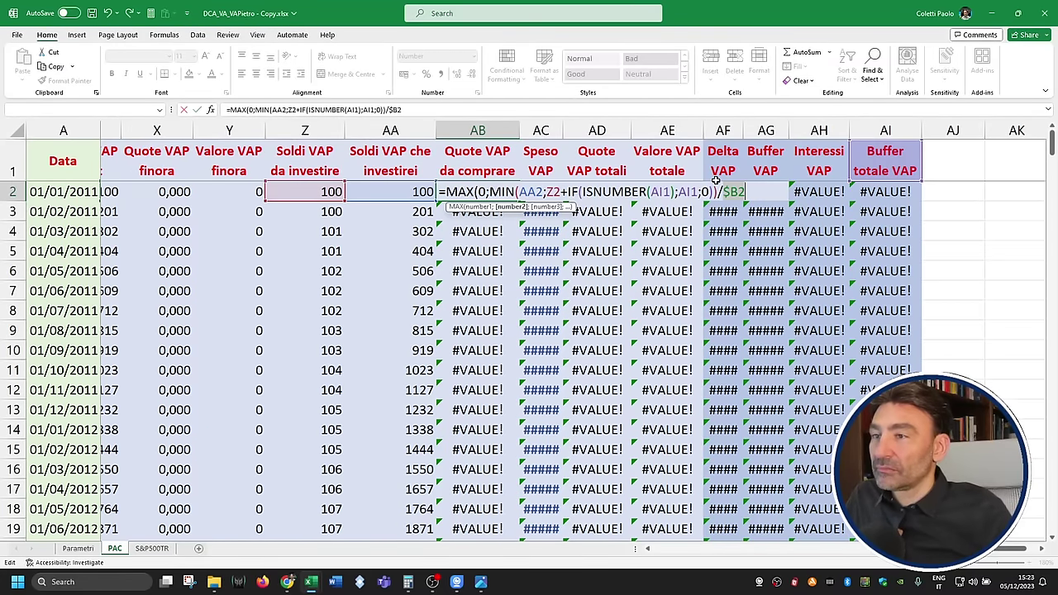
left_click(389, 110)
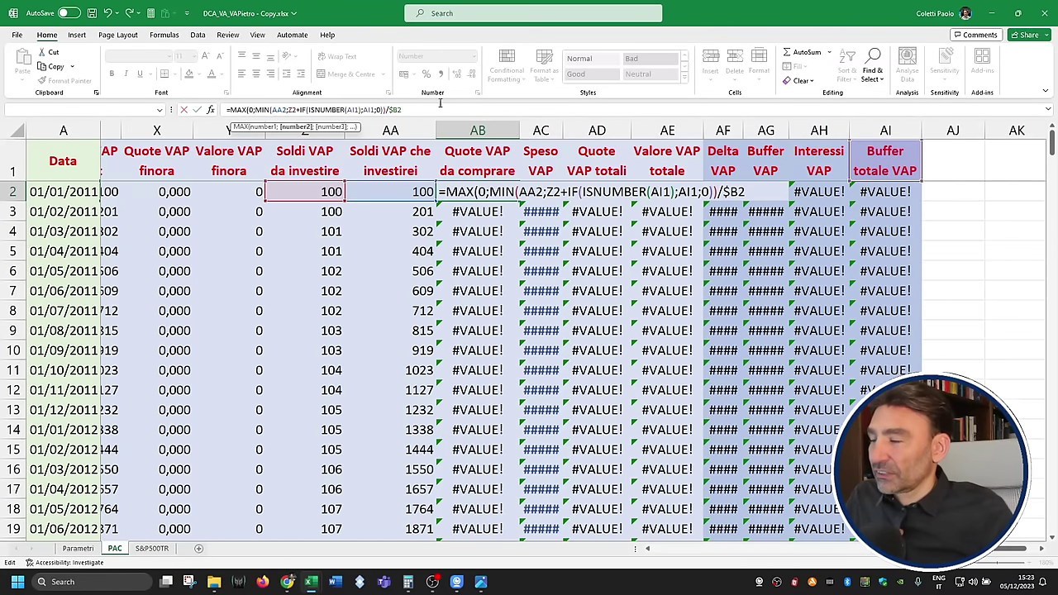
type(")")
key("ctrl+Return")
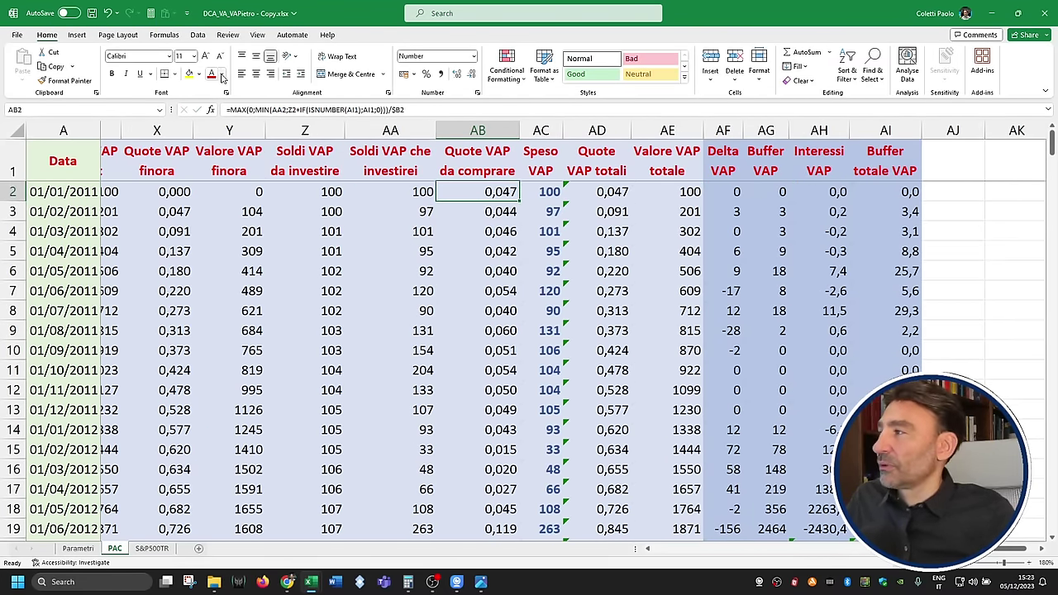
left_click(92, 14)
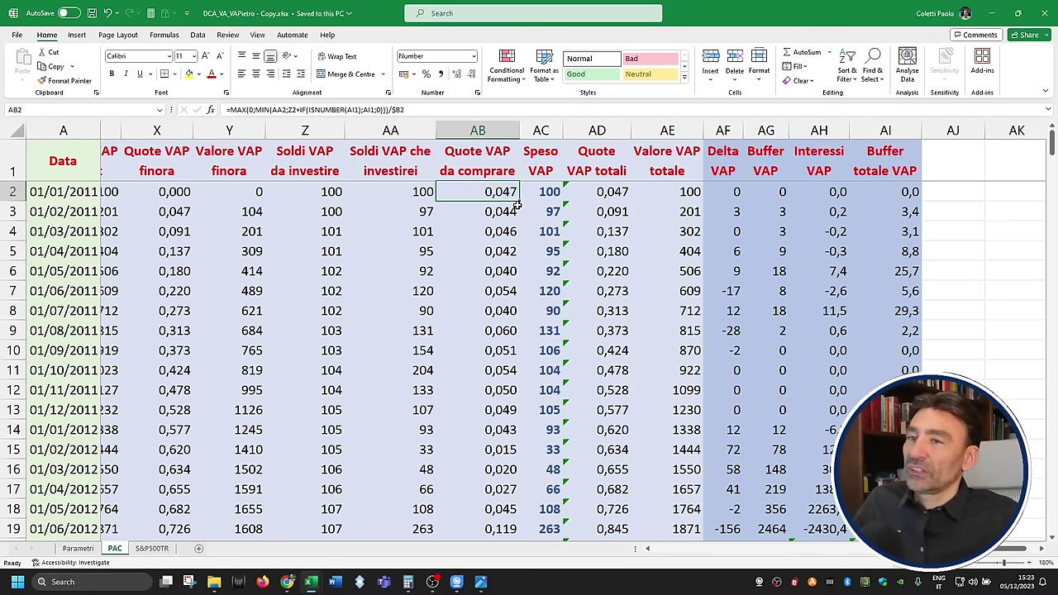
Step: Compare Soldi VAP che investirei, Quote VAP da comprare and Speso VAP for October 2011 in row 11
left_click(400, 189)
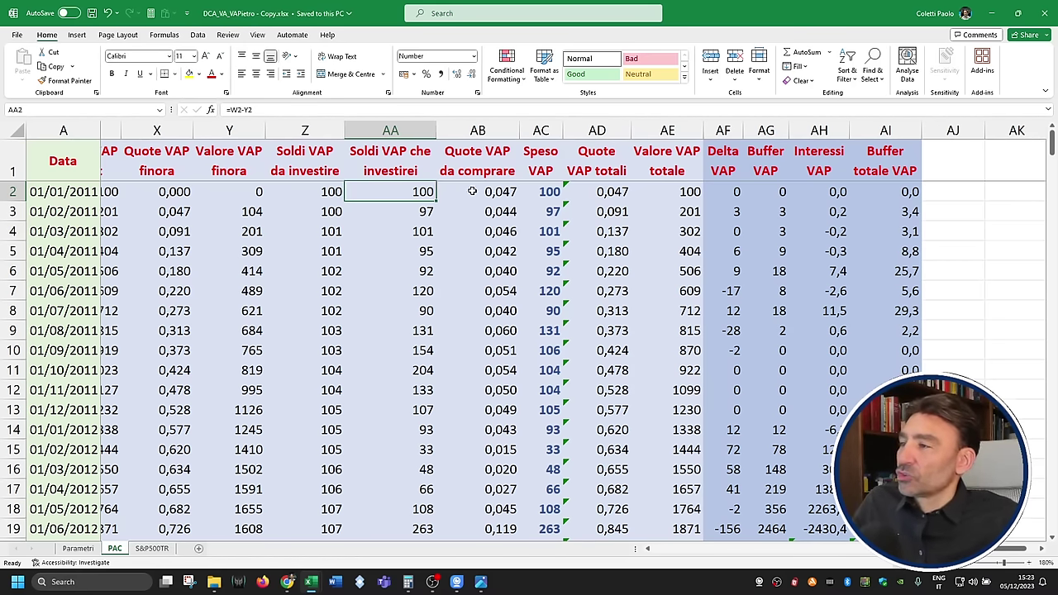
scroll(518, 335, "down", 1)
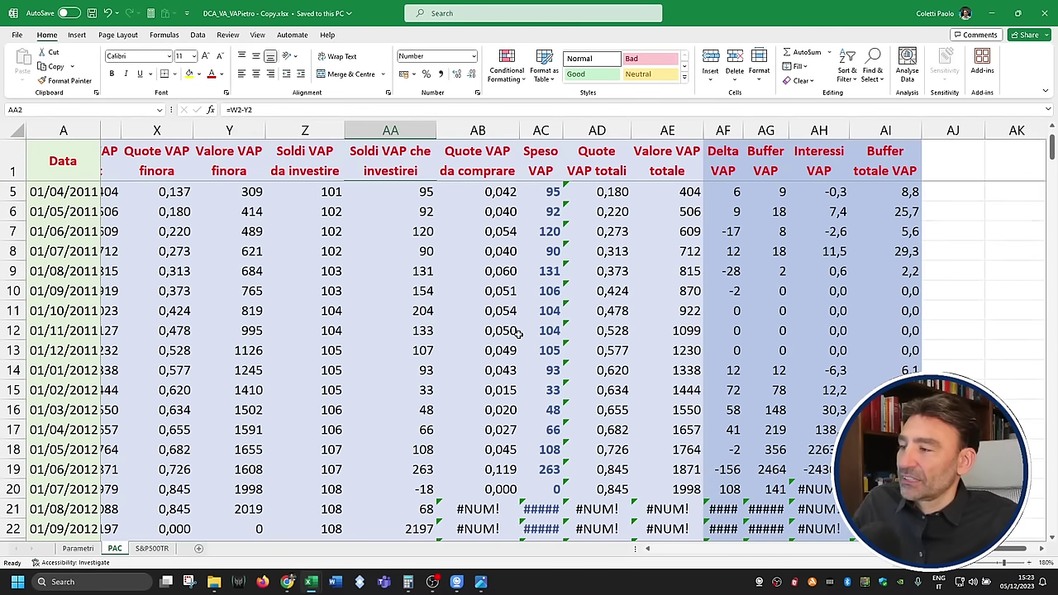
left_click(418, 321)
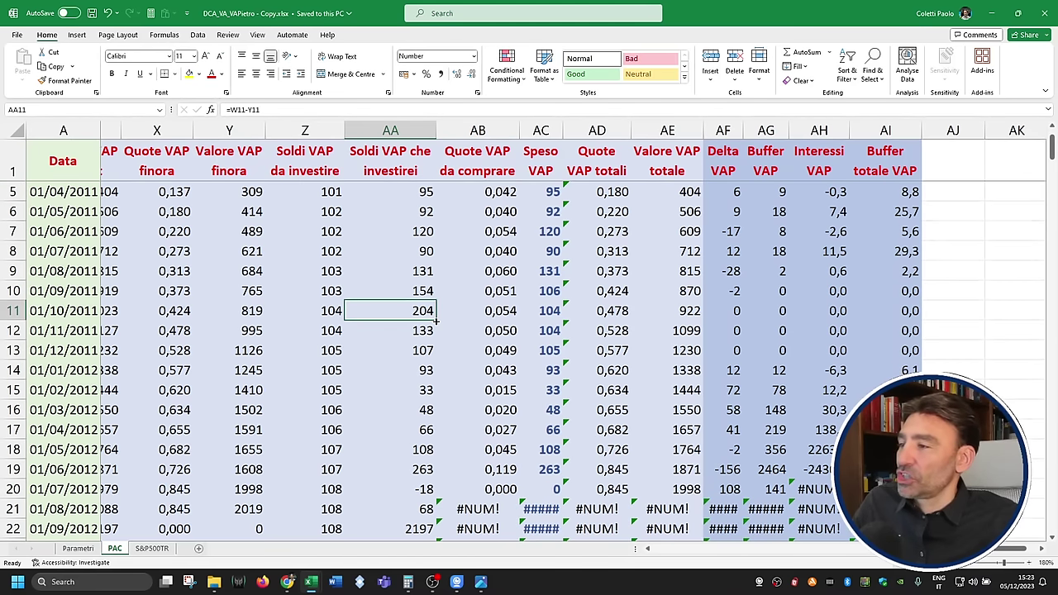
left_click(475, 312)
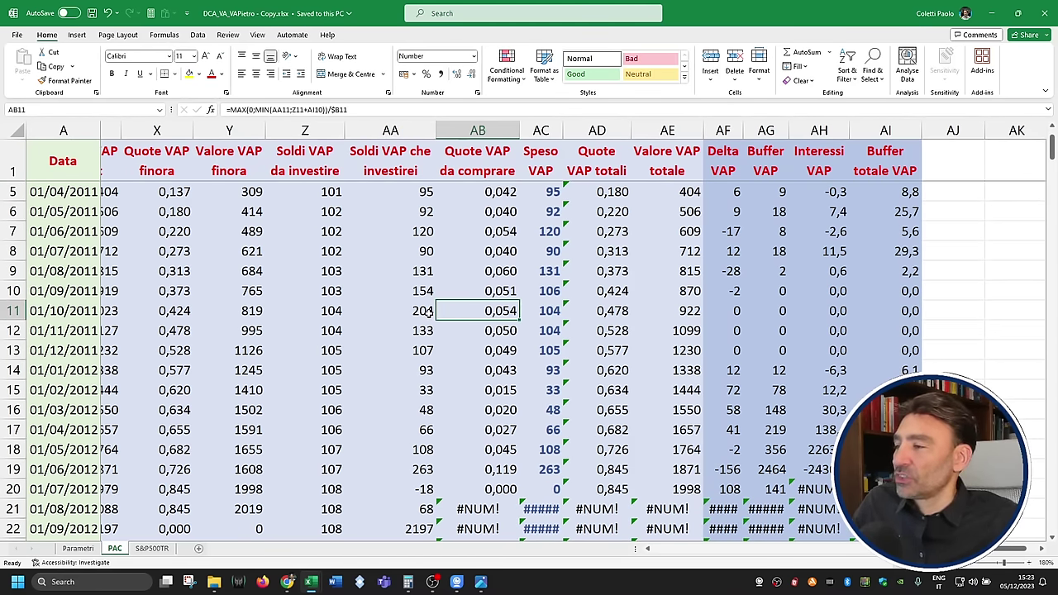
left_click(425, 311)
left_click(547, 314)
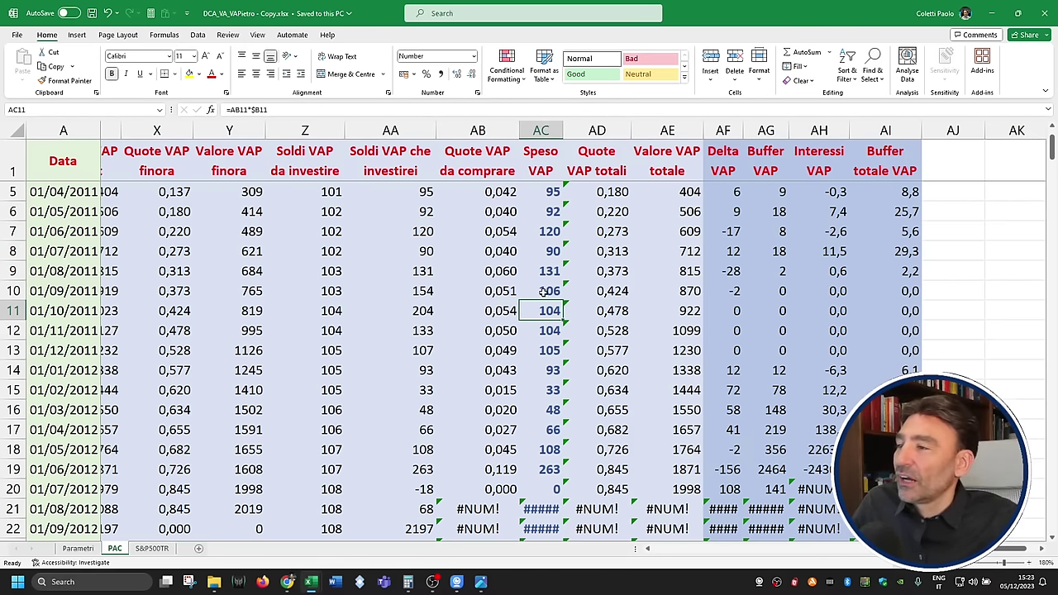
Step: Check Speso VAP in rows 9 and 10 against the desired investment, the monthly money and the previous month's total buffer
left_click(420, 271)
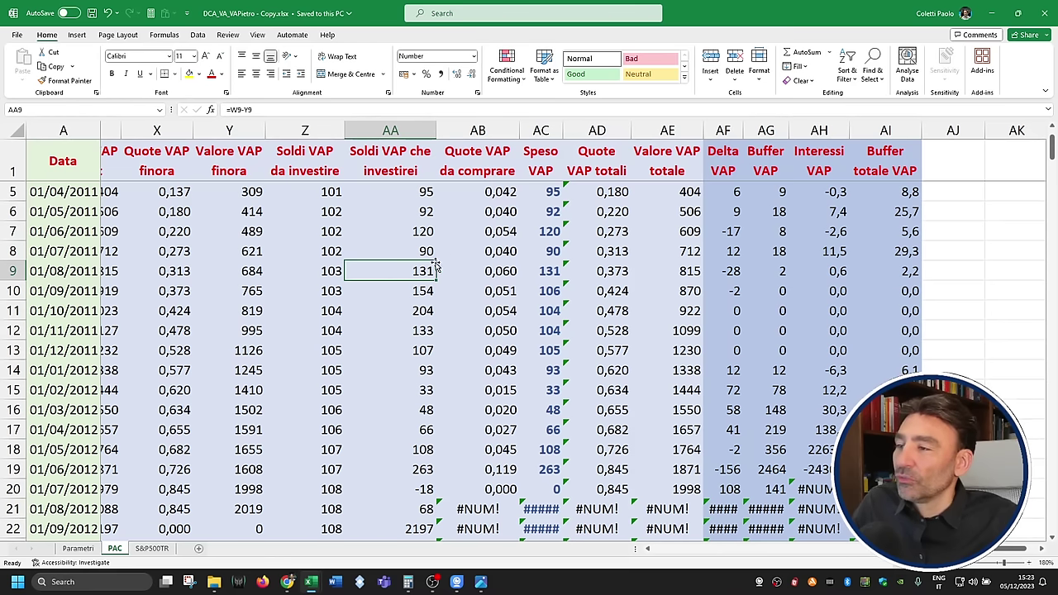
left_click(553, 270)
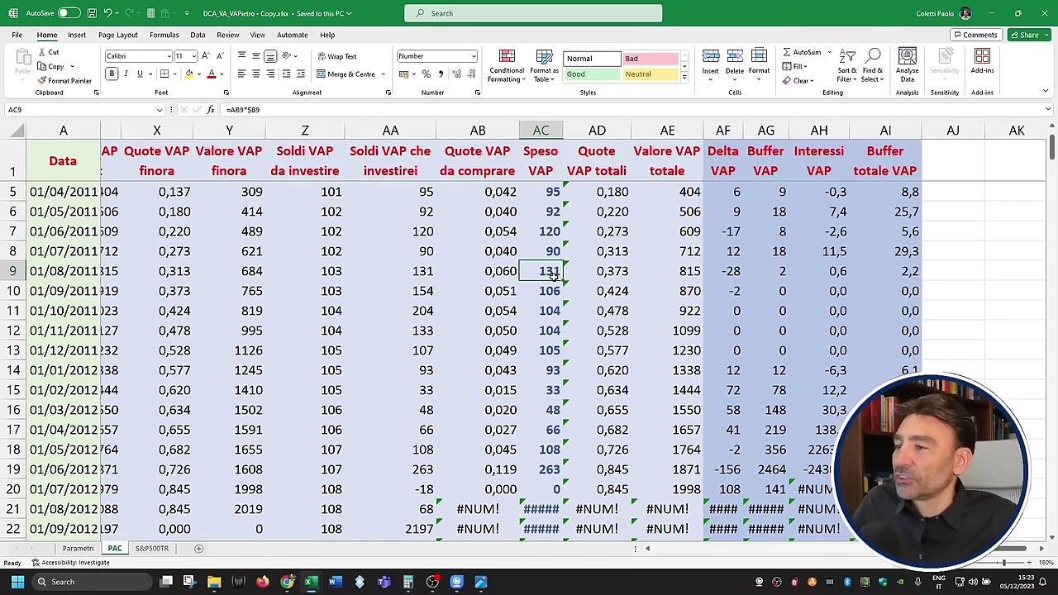
left_click(912, 259)
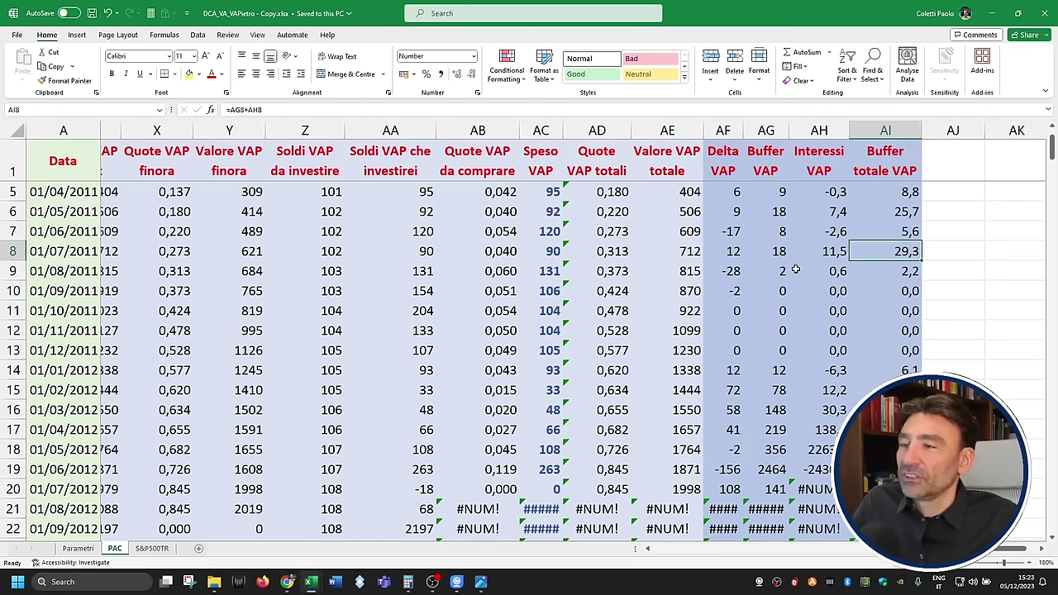
left_click(548, 272)
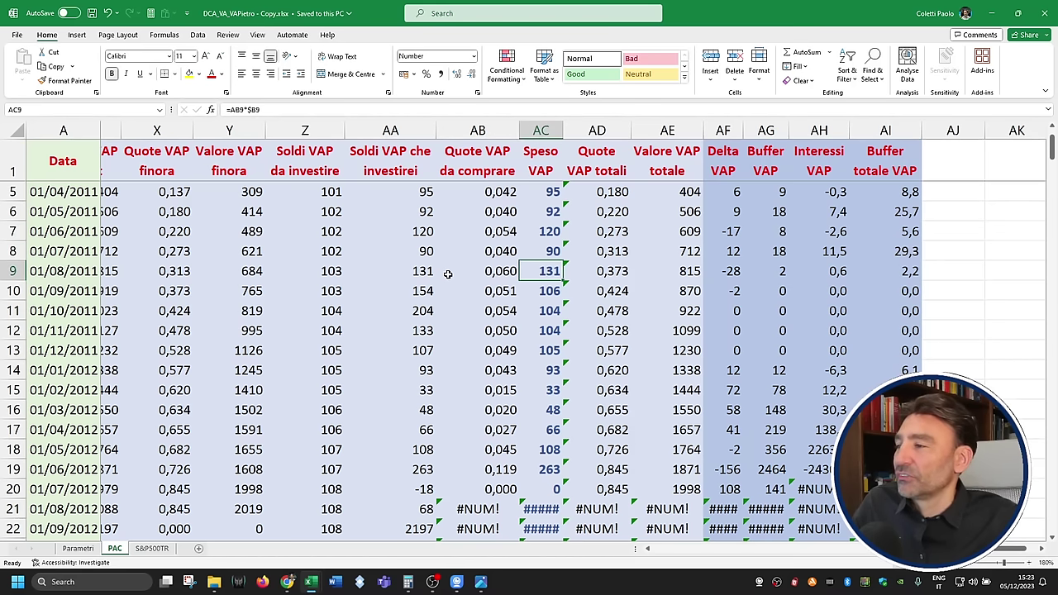
left_click(339, 278)
left_click(902, 252)
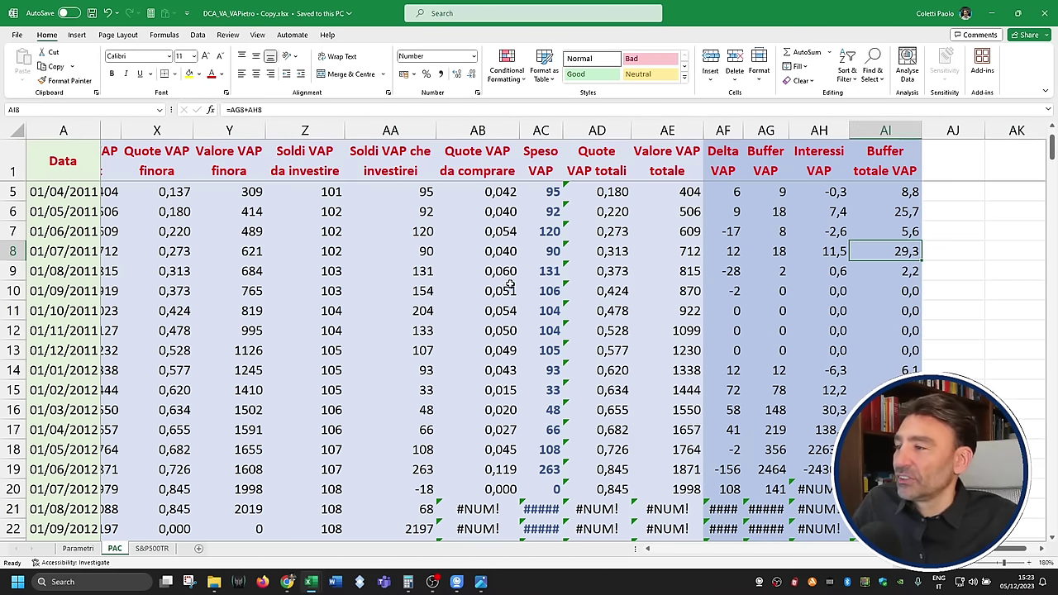
left_click(324, 291)
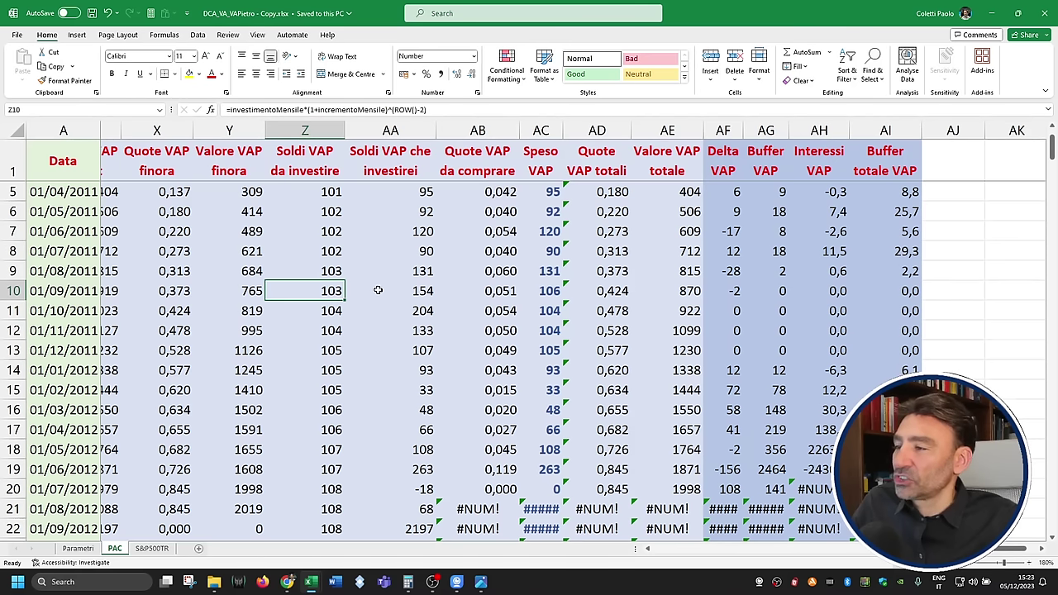
left_click(912, 273)
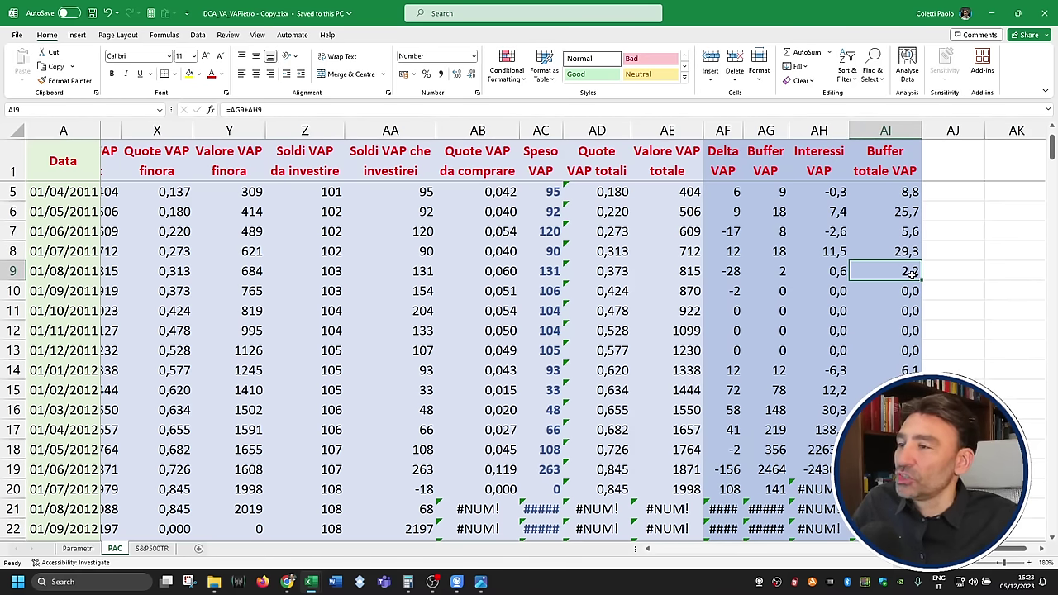
left_click(426, 291)
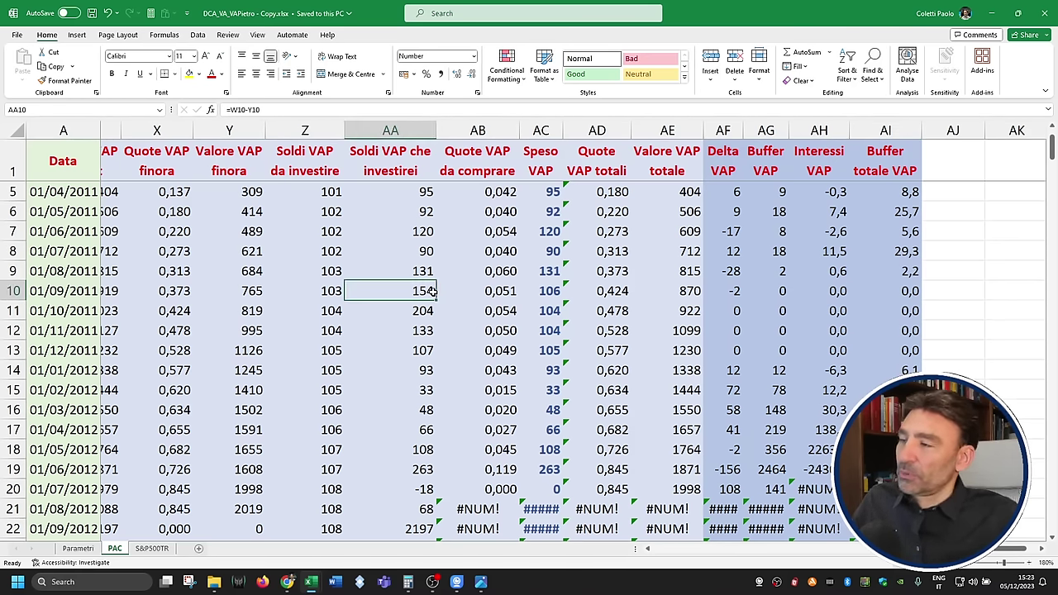
left_click(544, 294)
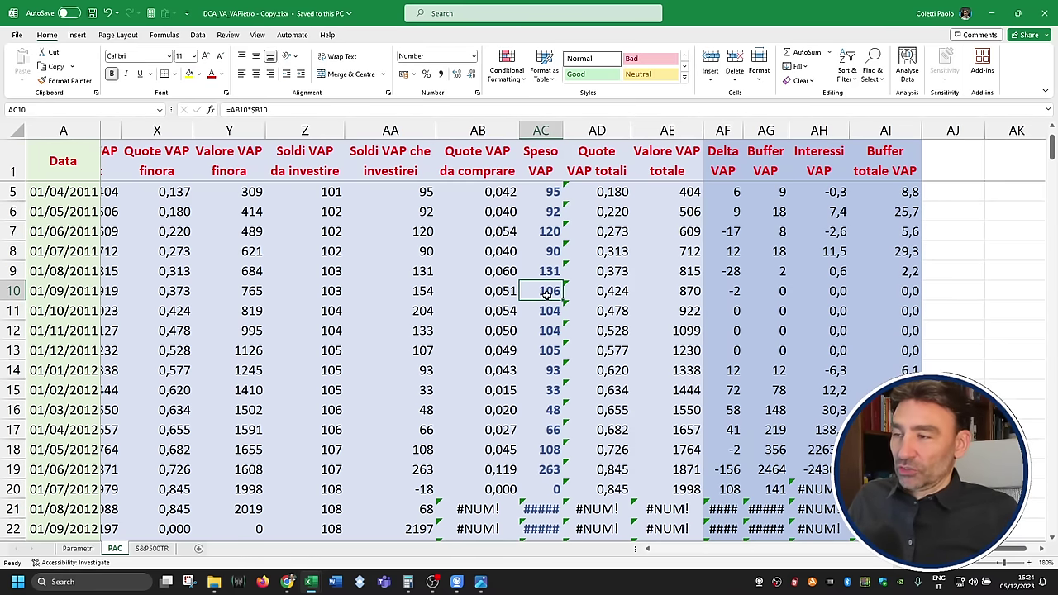
Step: Examine the Interessi VAP formulas in rows 19 and 20 to trace the source of the abnormal interest
left_click(552, 165)
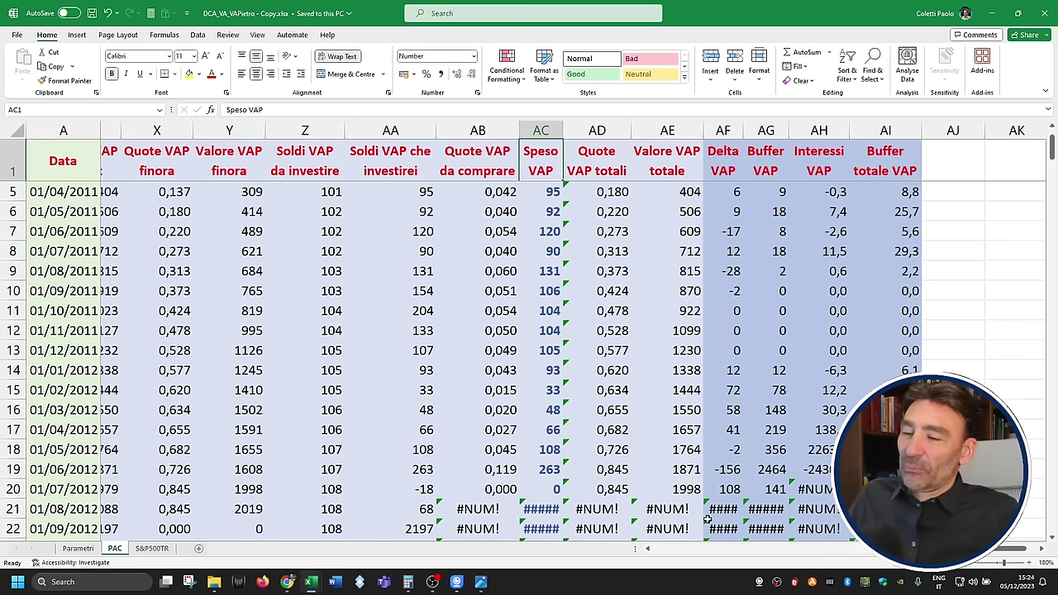
scroll(638, 483, "down", 1)
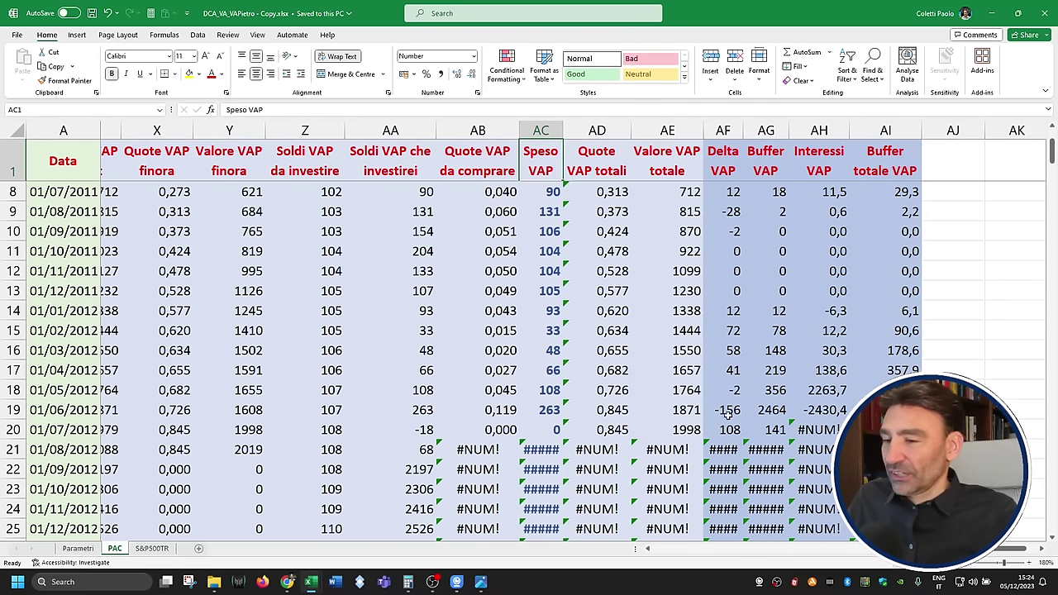
left_click(834, 410)
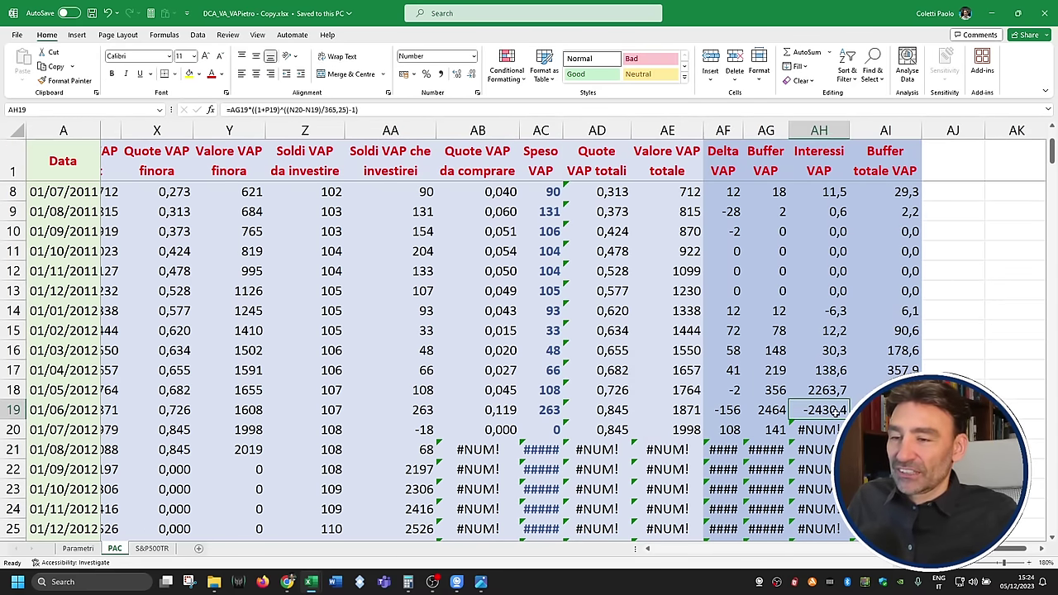
scroll(694, 409, "up", 2)
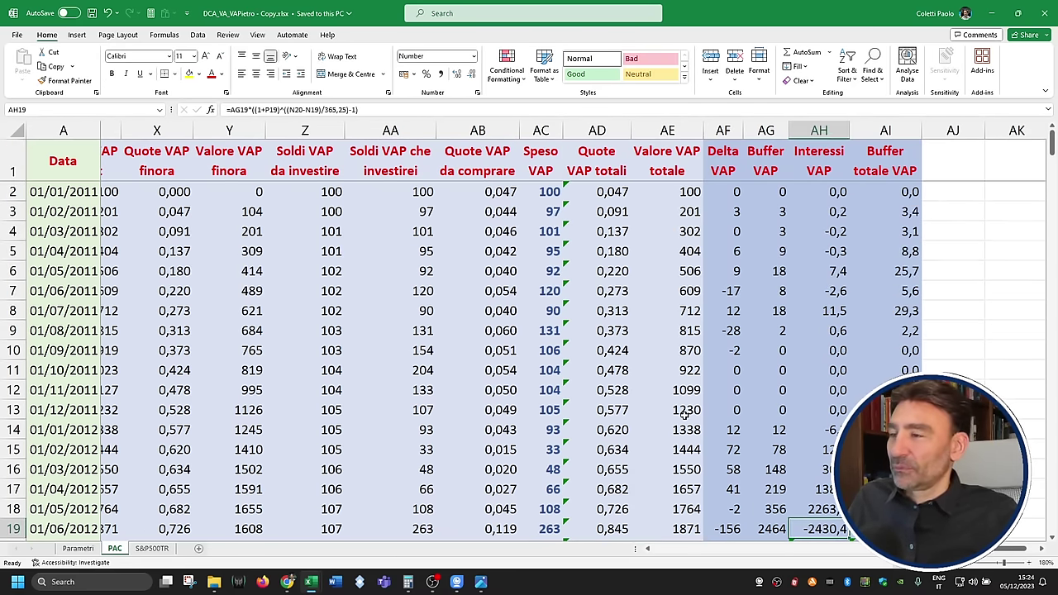
scroll(686, 418, "down", 1)
key("Down")
scroll(859, 330, "up", 1)
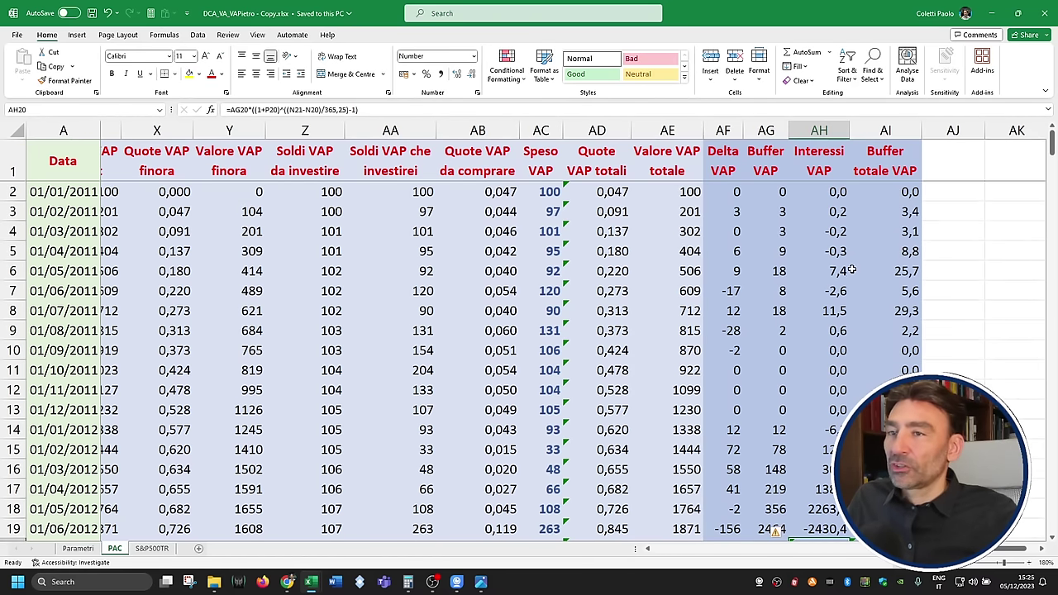
Step: Change the AH2 interest formula to =AG2*((1+$C2)^((N3-N2)/365,25)-1) and fill it down for every month
left_click(840, 190)
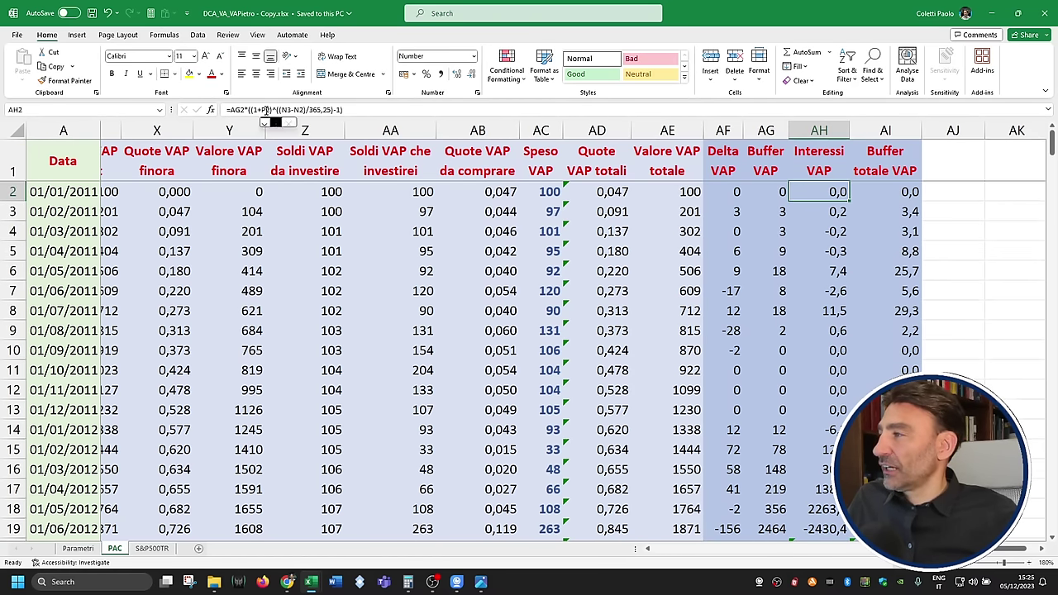
left_click(292, 109)
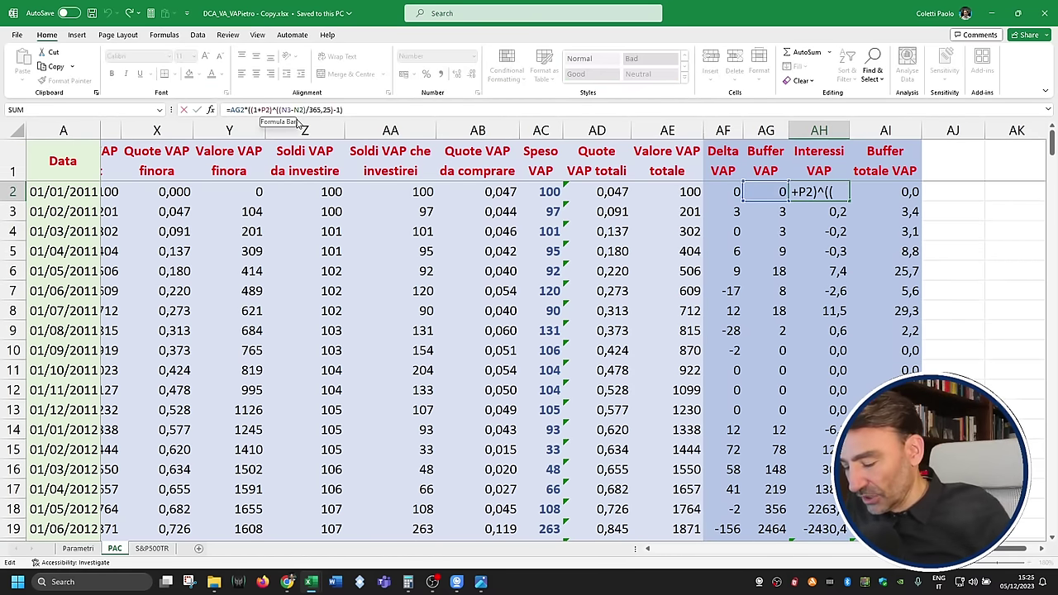
key("BackSpace")
type("C")
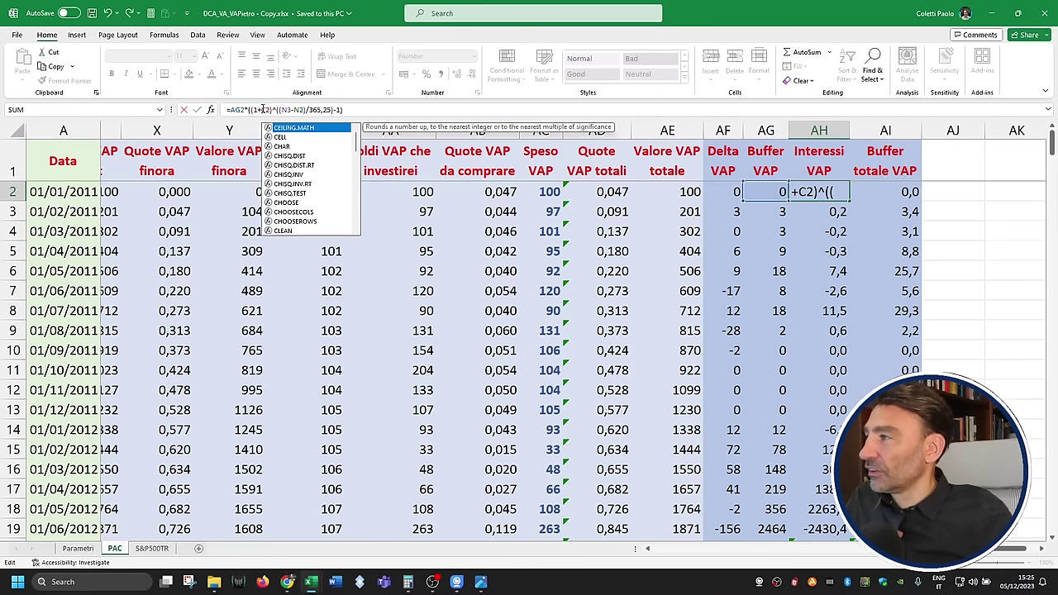
left_click(261, 110)
type("$")
key("Return")
key("Up")
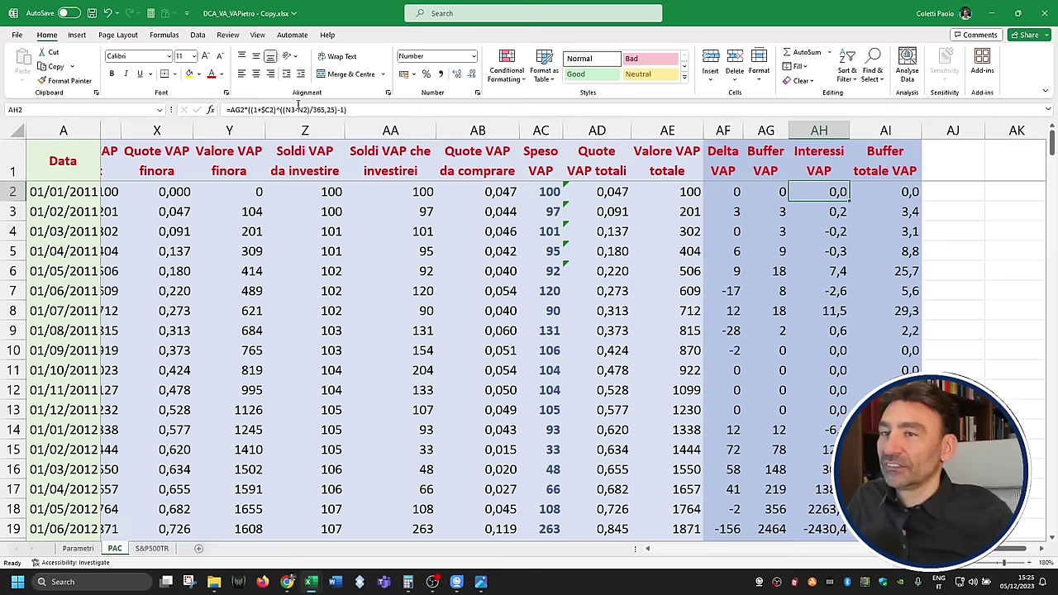
double_click(851, 199)
scroll(838, 342, "down", 6)
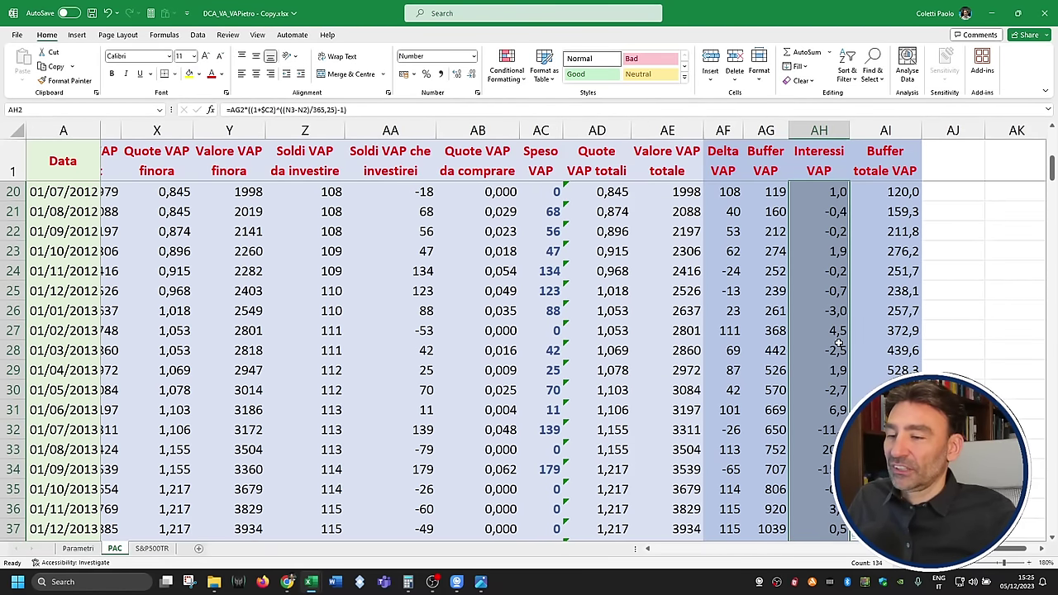
scroll(838, 343, "up", 6)
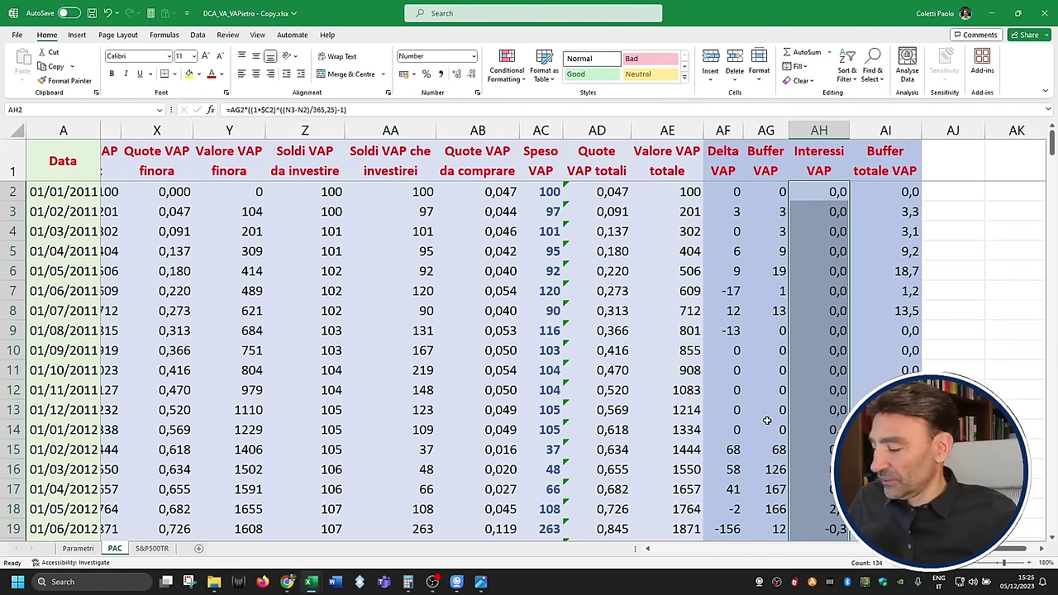
Step: Change the U2 formula to =T2*((1+$C2)^((A3-A2)/365,25)-1) and fill it down the Interessi VA column
left_click_drag(1010, 549, 789, 554)
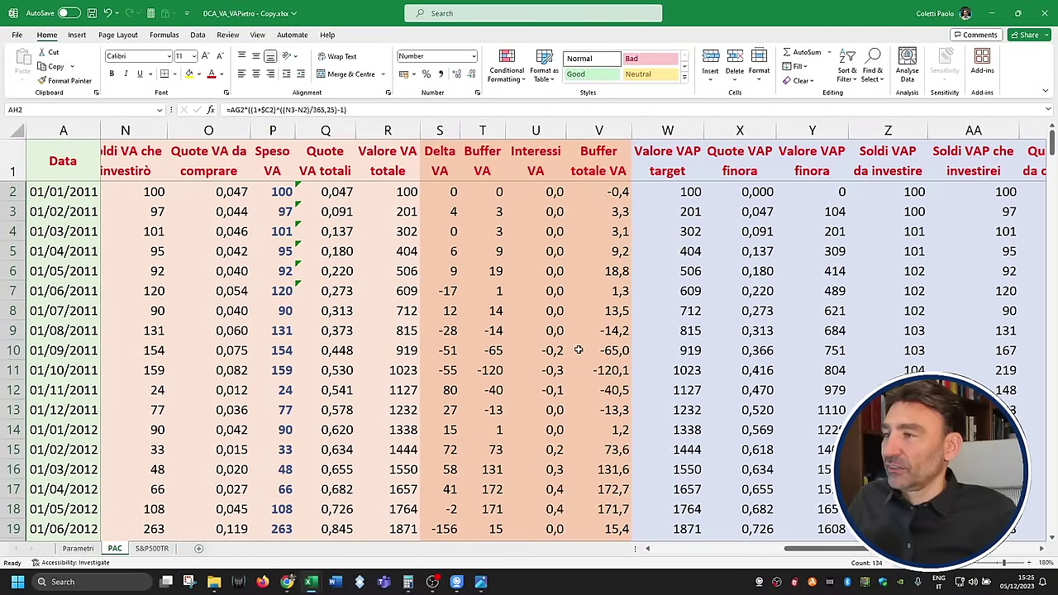
left_click(548, 198)
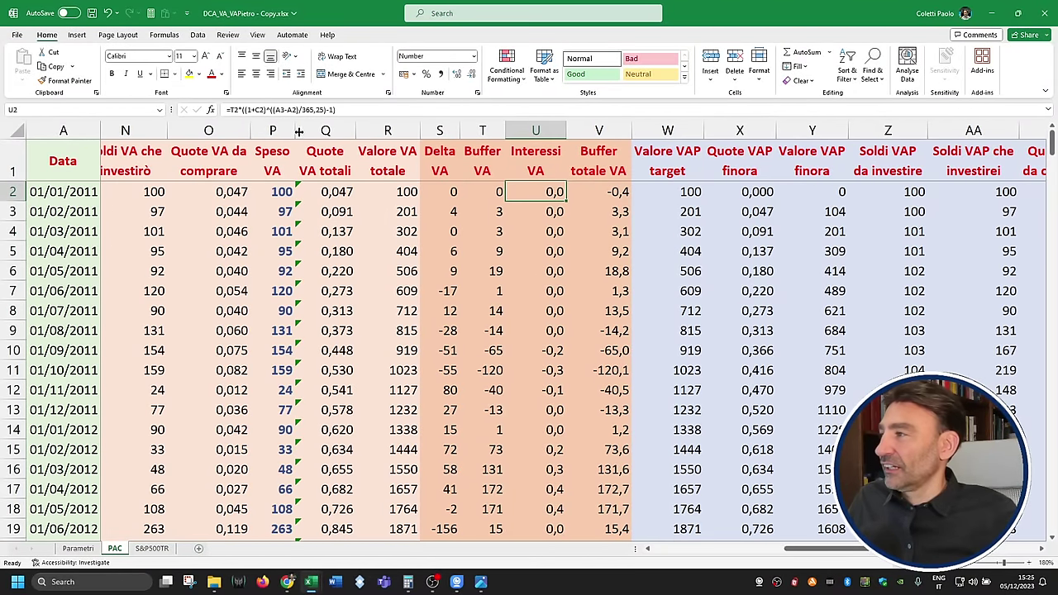
left_click(258, 110)
type("$")
key("ctrl+Return")
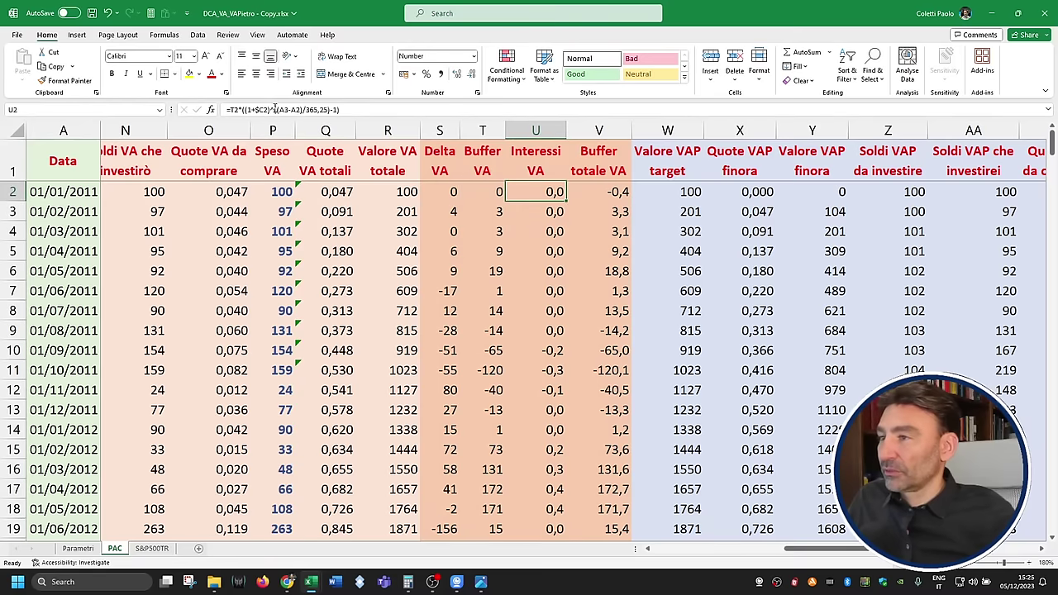
double_click(566, 202)
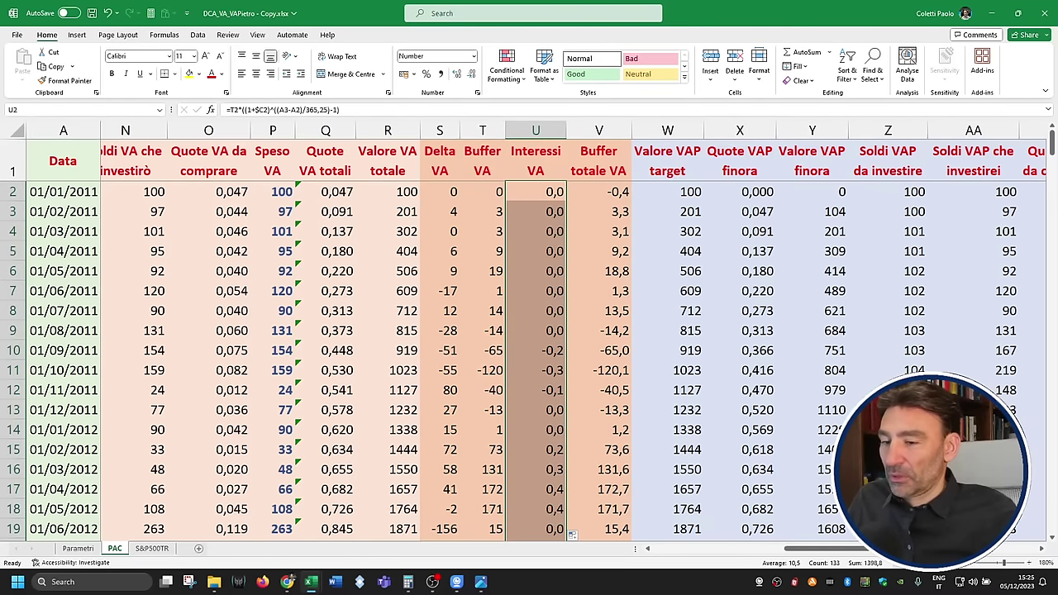
Step: Review the recalculated Buffer totale VAP column down the months
left_click_drag(826, 549, 988, 548)
left_click(889, 429)
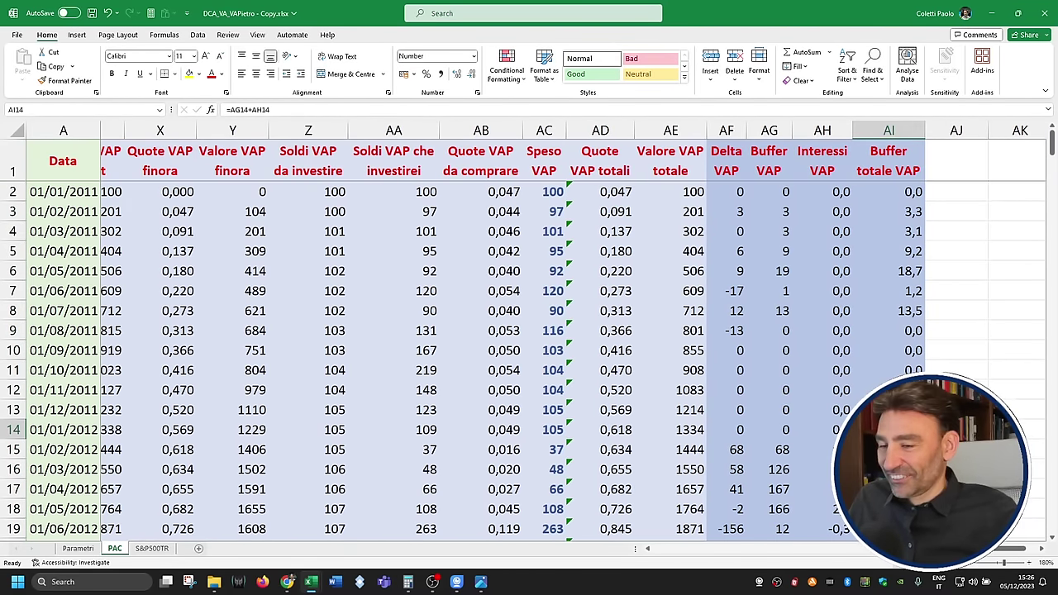
scroll(529, 355, "down", 8)
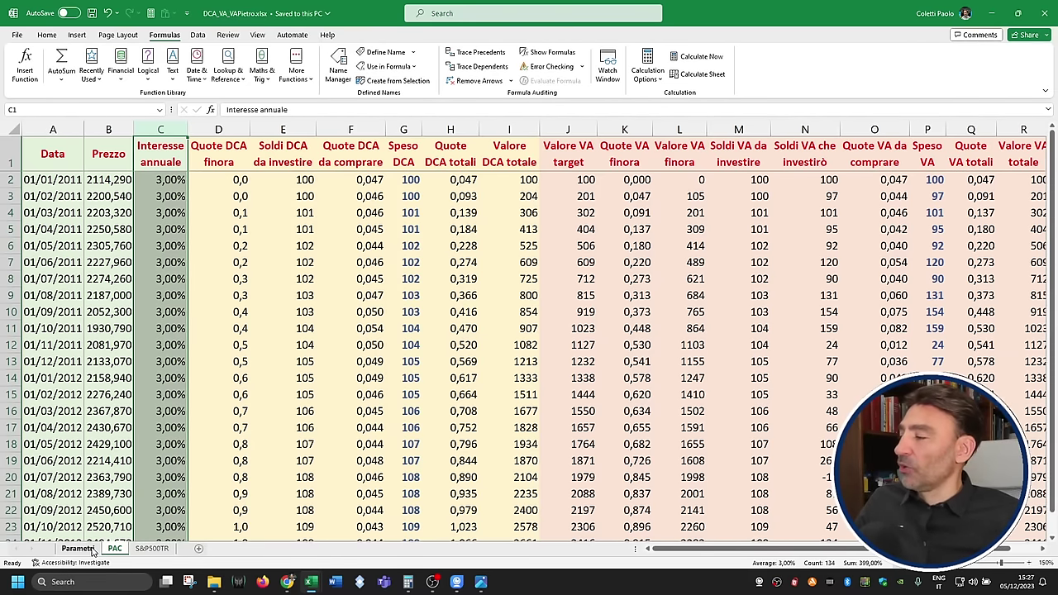
Step: Compare the VAP final proceeds, discounted investment and TIR with the VA TIR on the Parametri sheet of DCA_VA_VAPietro.xlsx
left_click(93, 550)
left_click(522, 241)
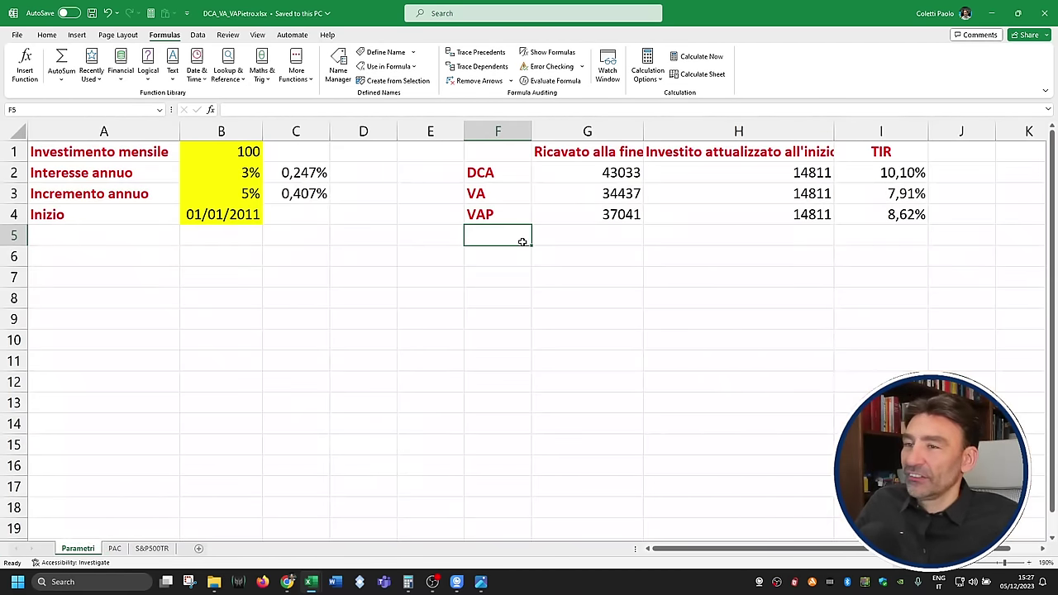
left_click(627, 217)
left_click(781, 220)
left_click(248, 214)
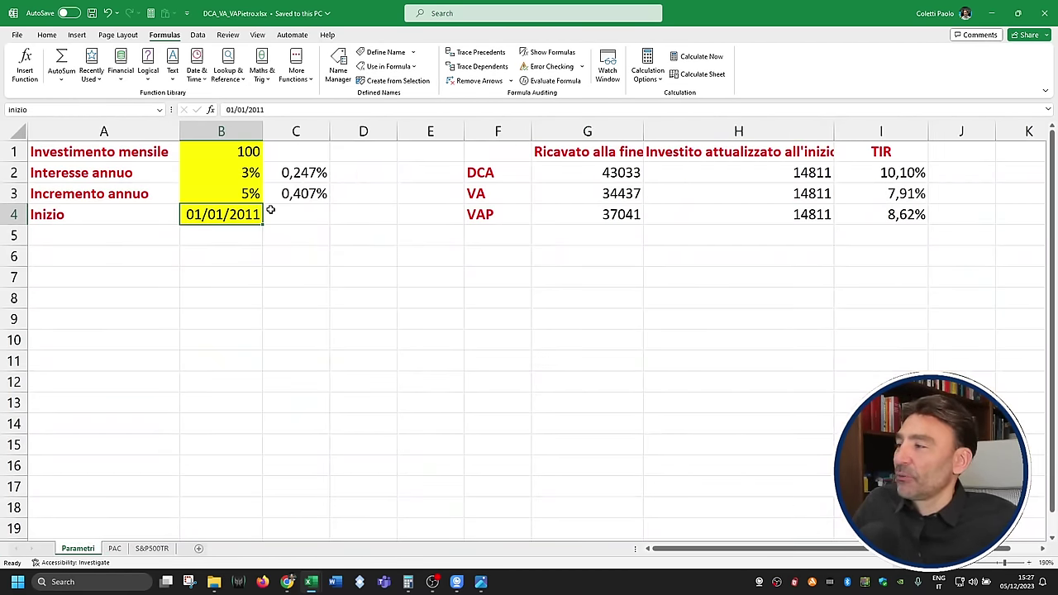
left_click(864, 214)
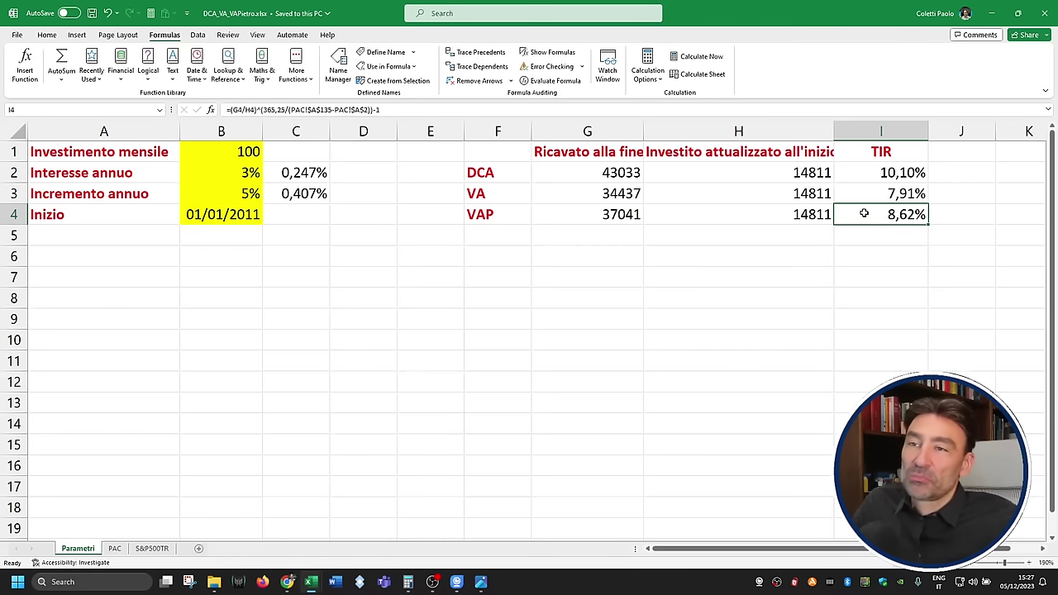
left_click(908, 193)
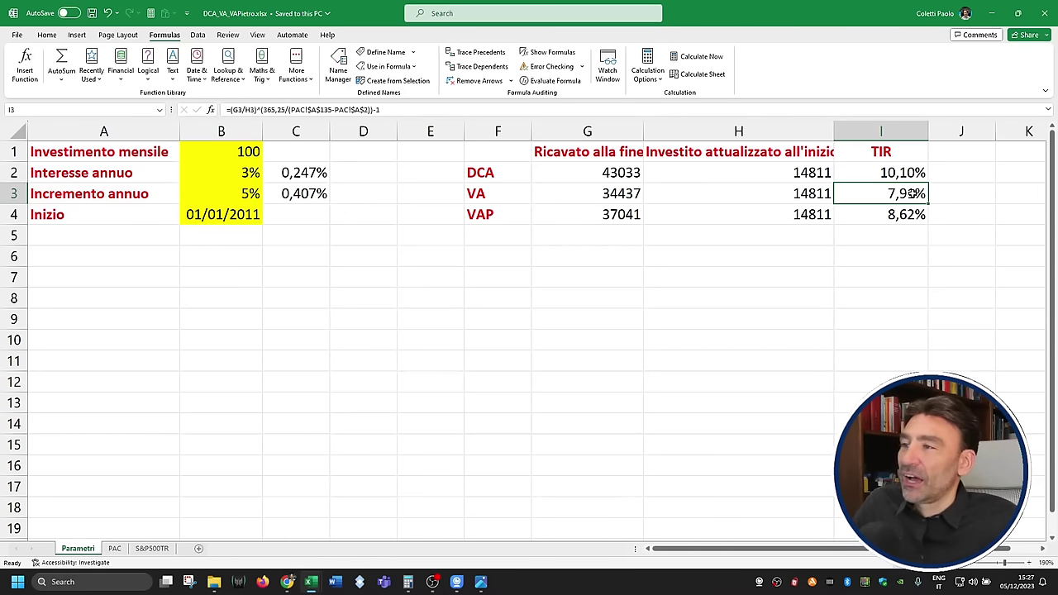
Step: Compare the TIR values of DCA, VA and VAP for the 01/01/2011 start date
left_click(912, 173)
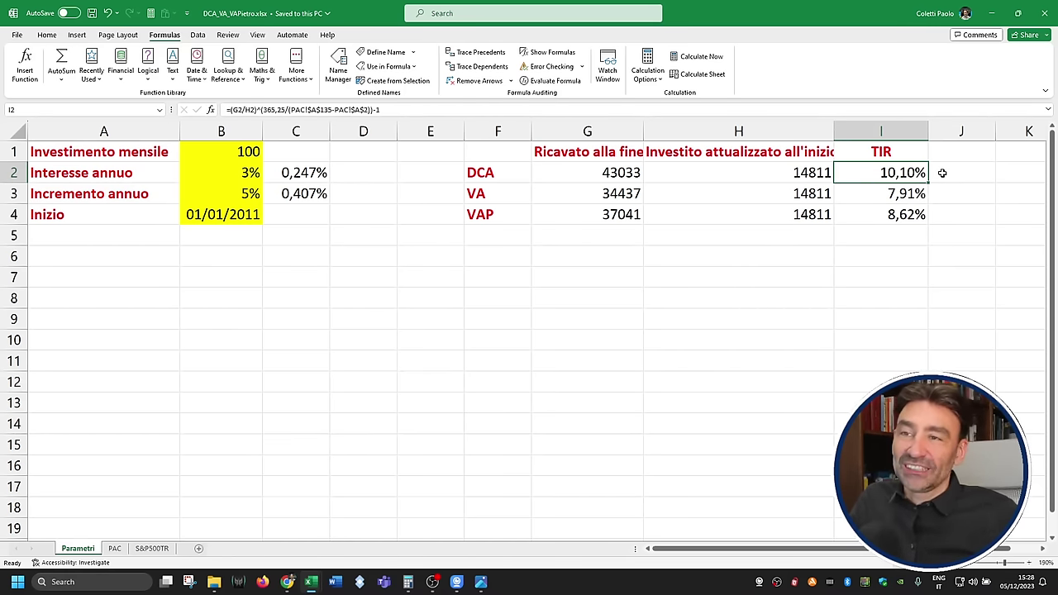
left_click(881, 199)
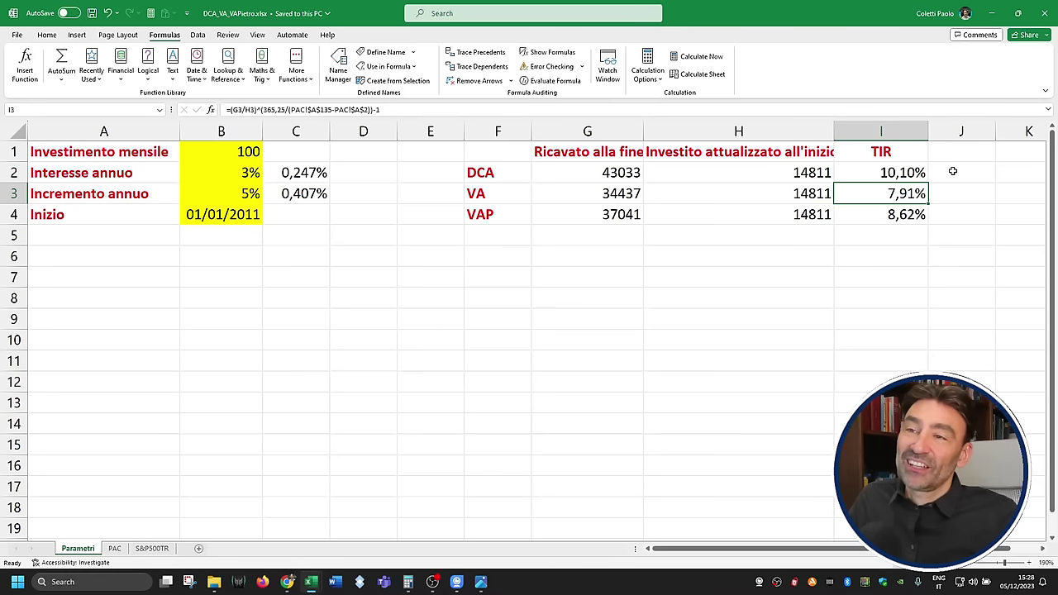
left_click(905, 215)
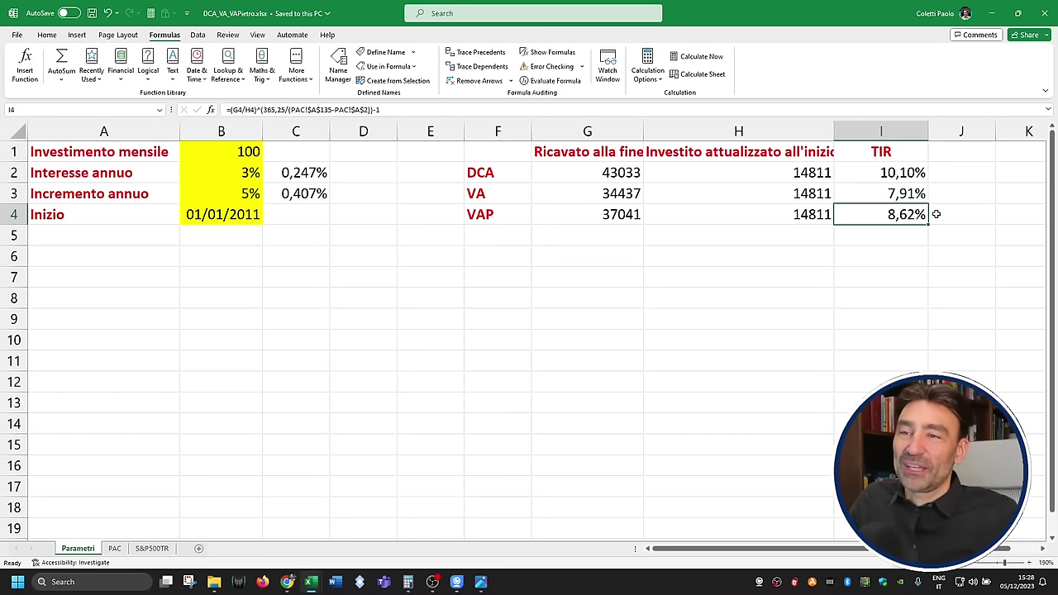
Step: Examine the Buffer totale VAP column on the PAC sheet down to the last month, 01/01/2022
left_click(115, 548)
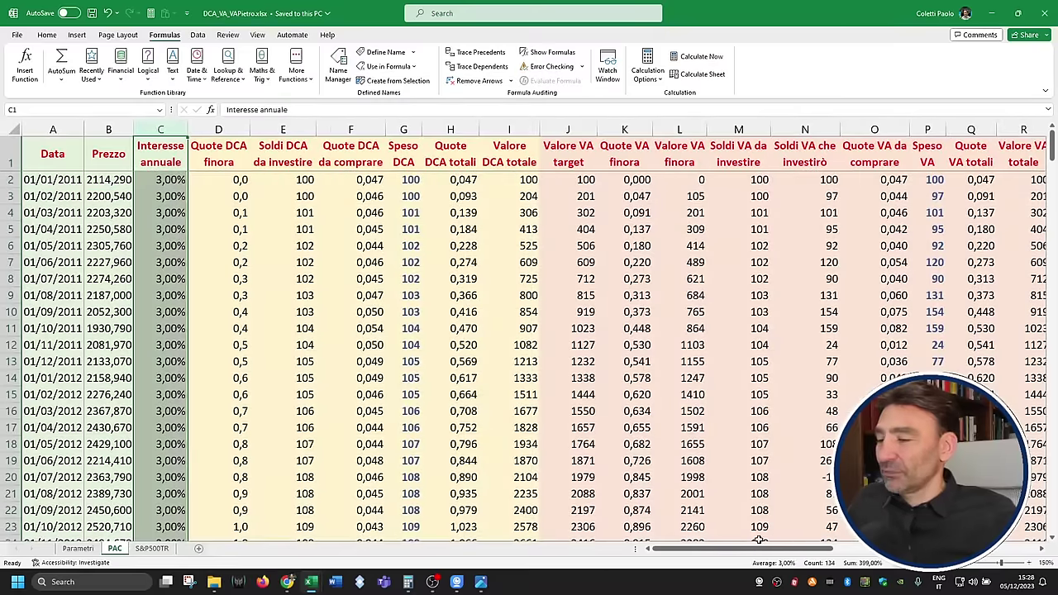
left_click_drag(780, 548, 826, 548)
scroll(529, 347, "down", 20)
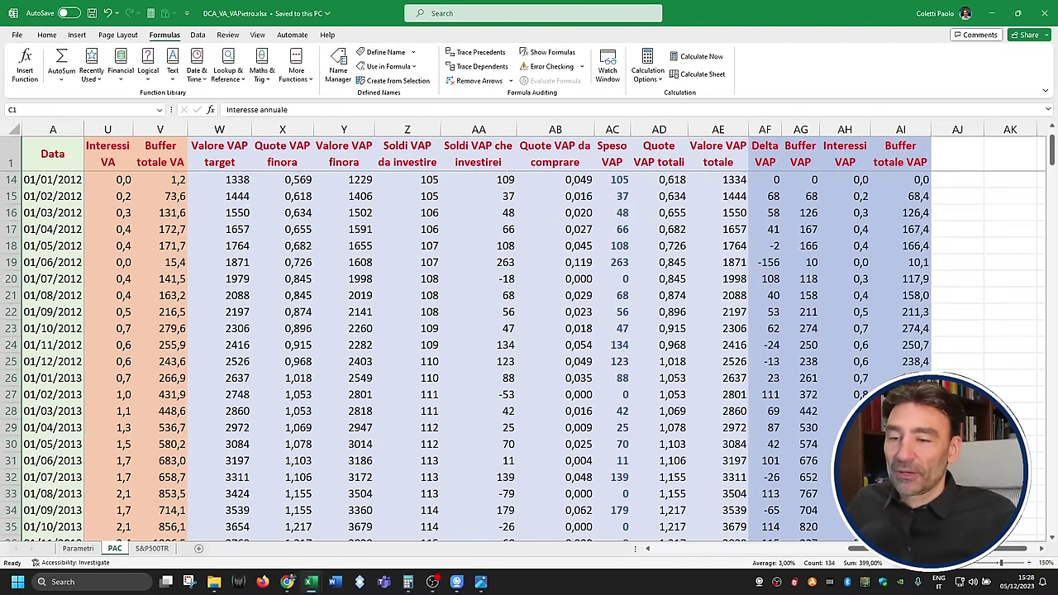
scroll(529, 347, "down", 6)
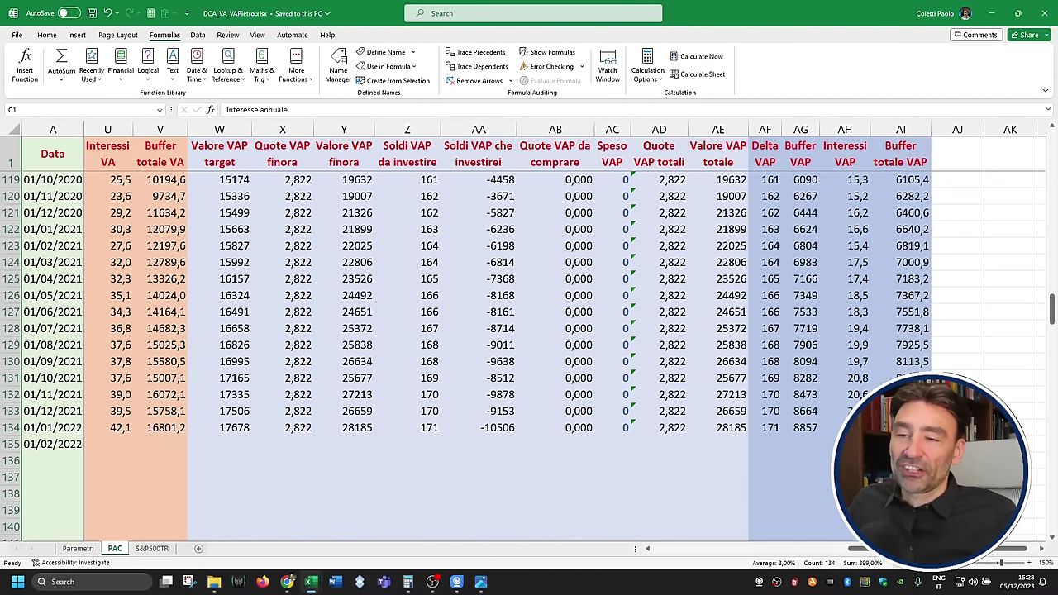
left_click(900, 427)
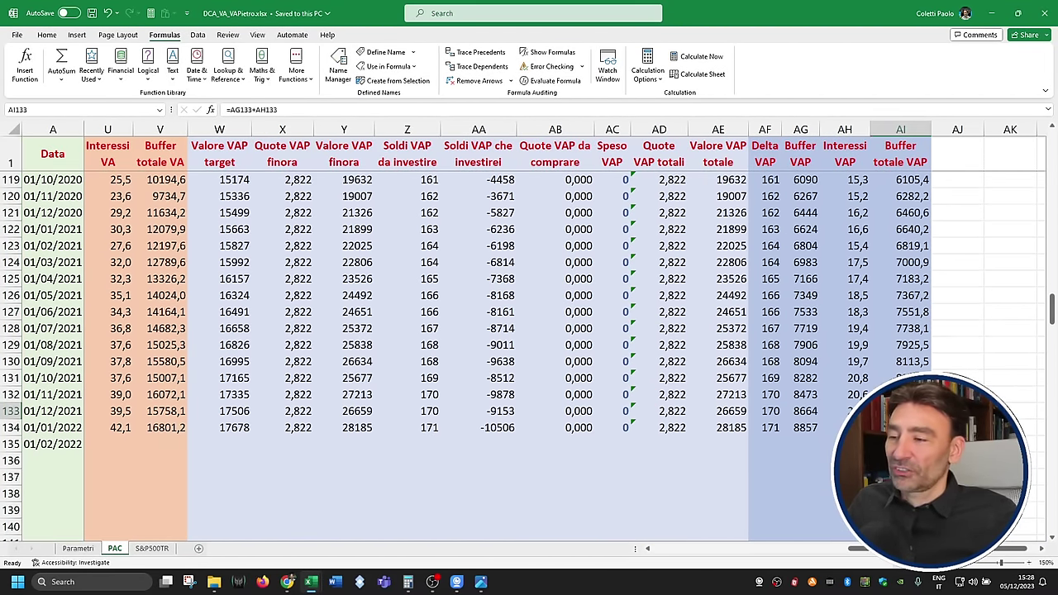
left_click(900, 410)
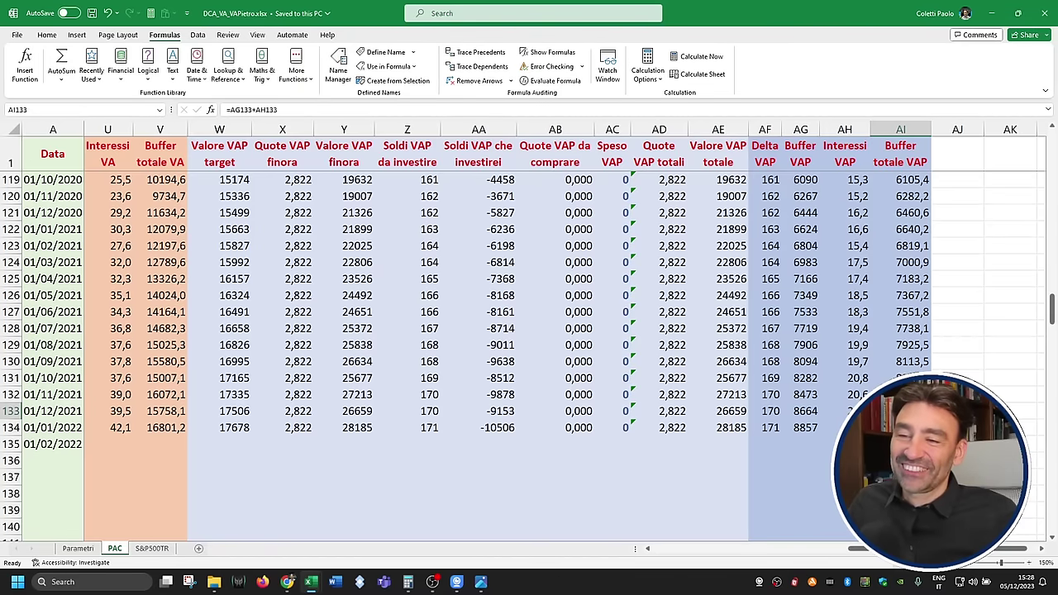
left_click(900, 428)
left_click_drag(860, 549, 665, 549)
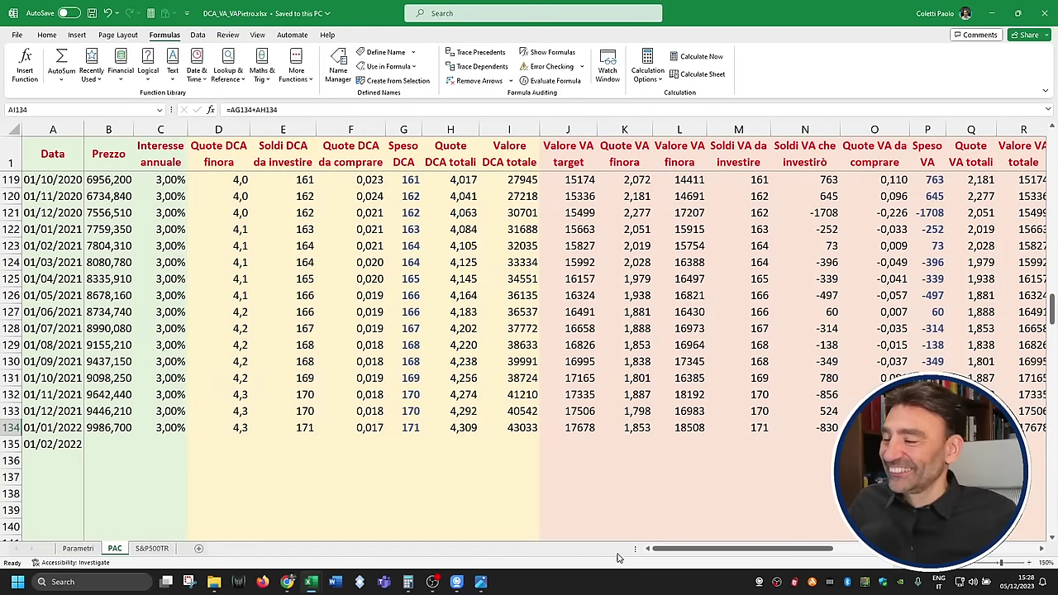
Step: Set the Inizio date on the Parametri sheet to 01/01/1999
left_click(78, 548)
left_click(212, 217)
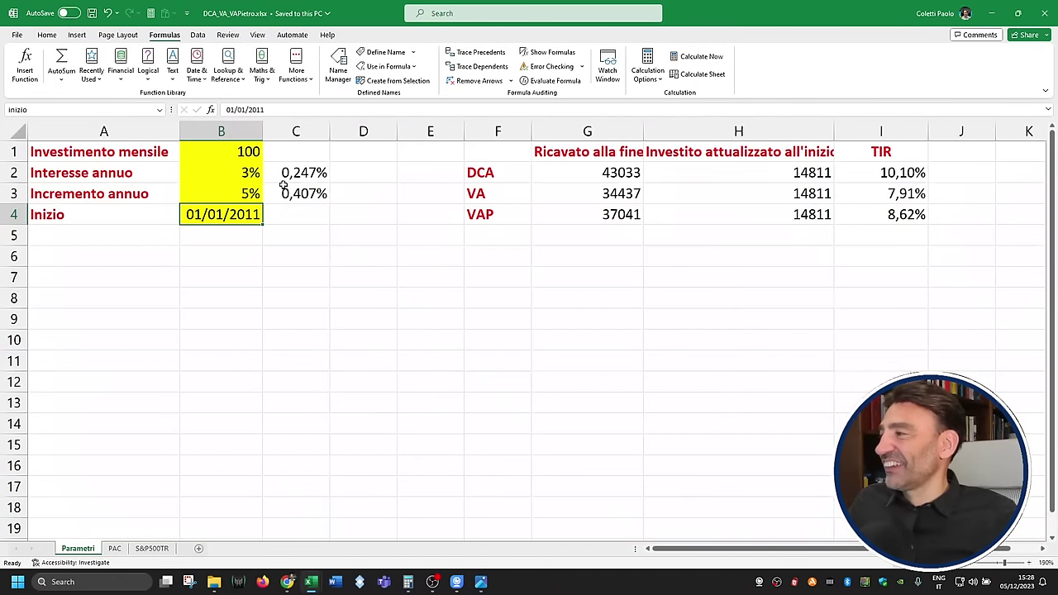
double_click(252, 110)
type("1999")
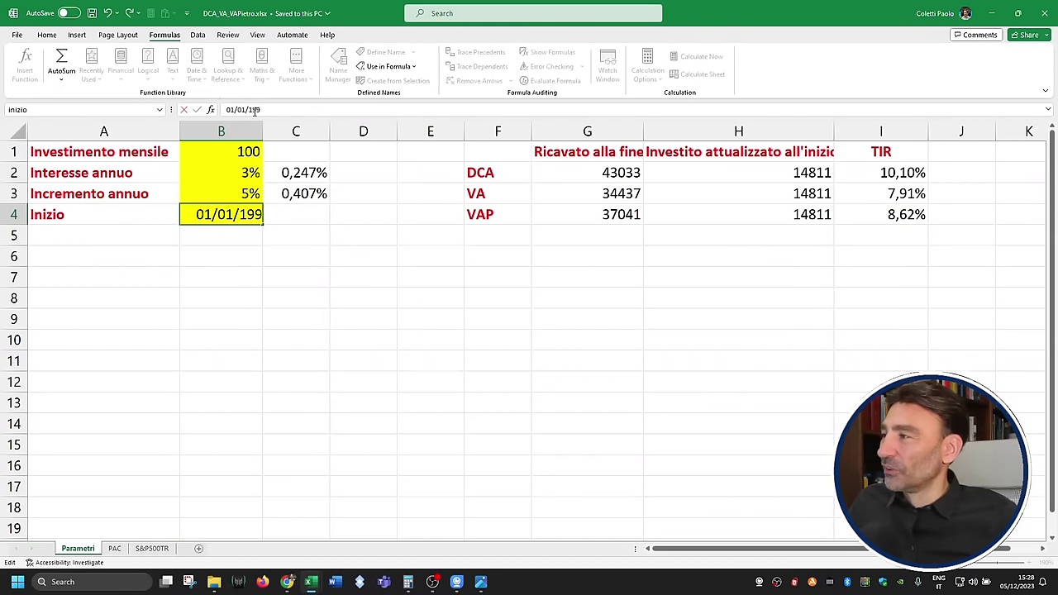
key("Return")
Step: Compare the VAP TIR with the VA and DCA TIRs for the 1999 start
left_click(909, 215)
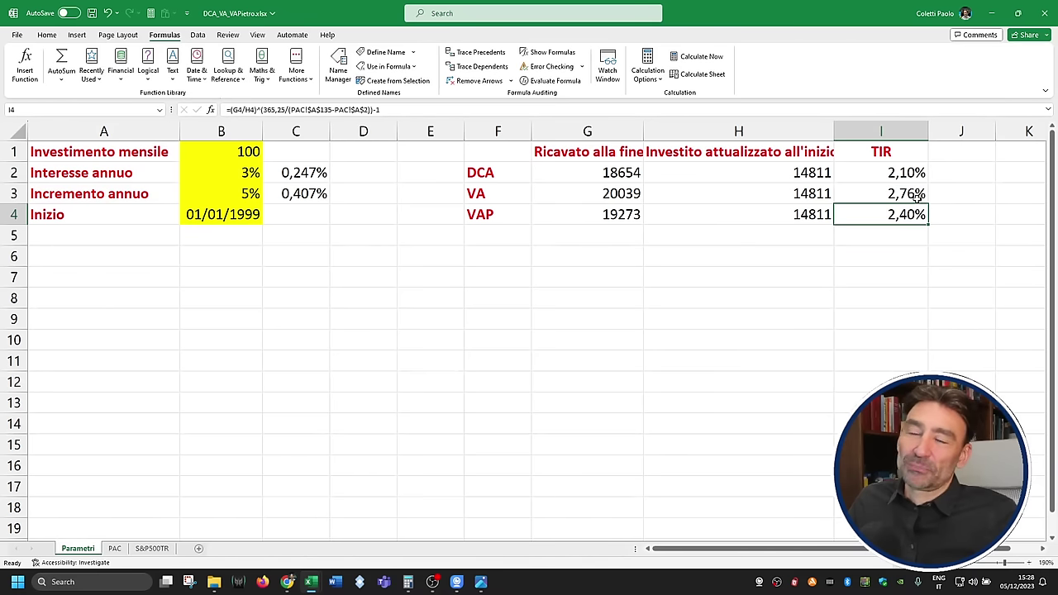
left_click(917, 193)
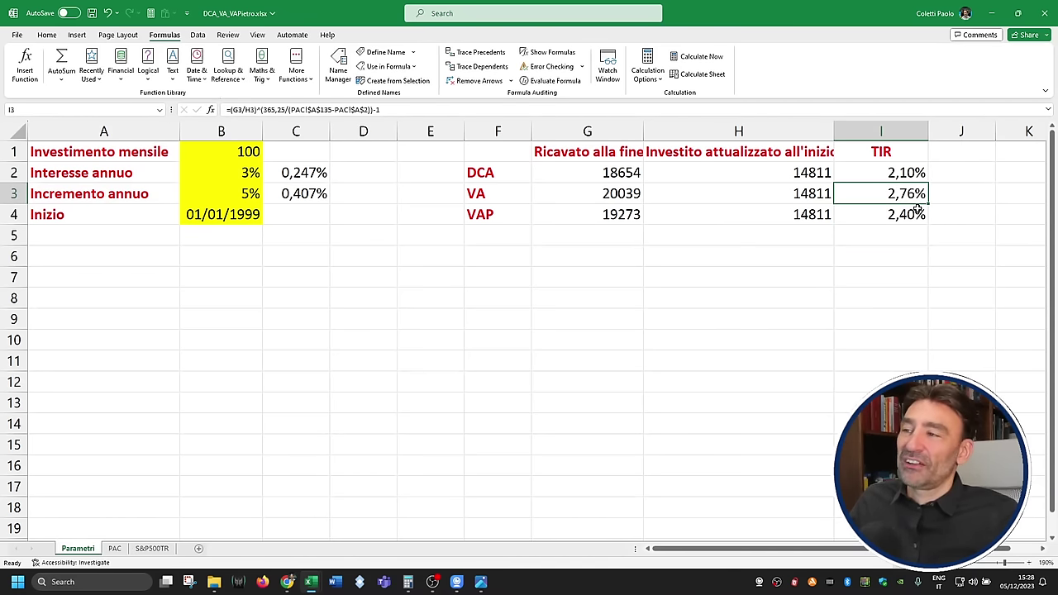
left_click(917, 214)
left_click(909, 171)
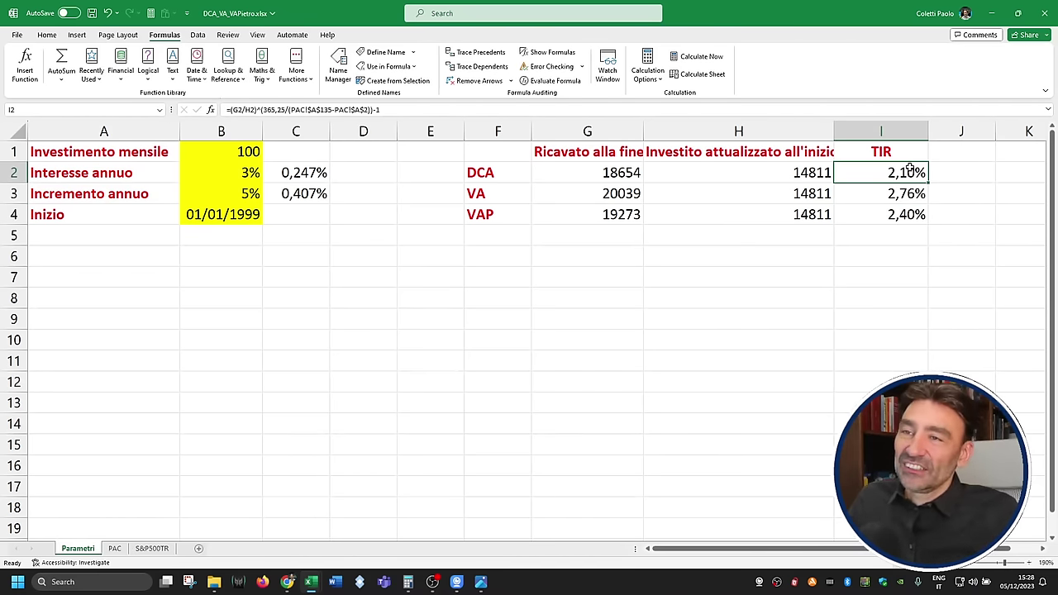
left_click(904, 212)
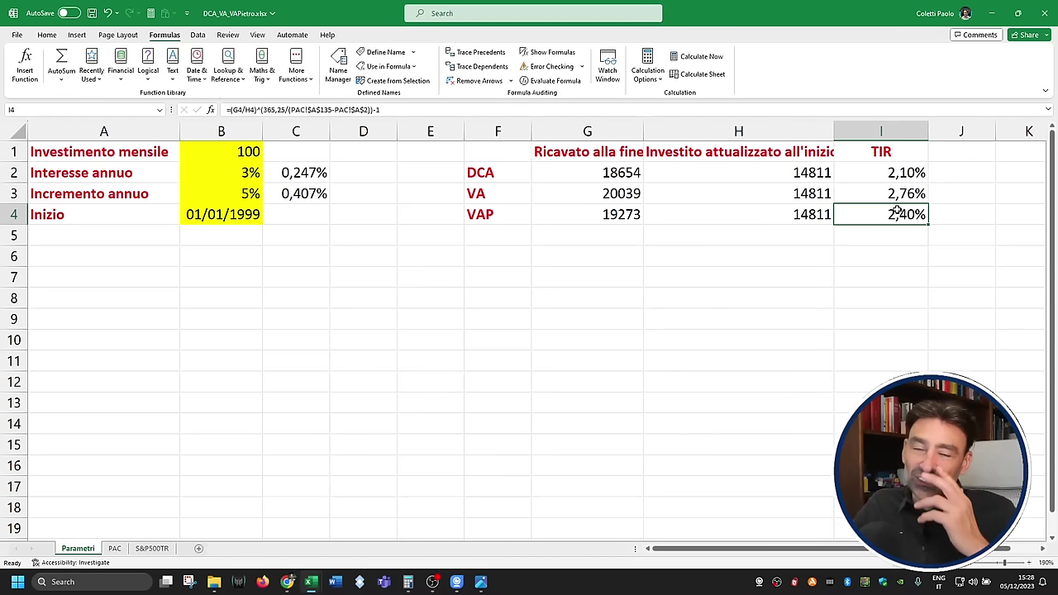
Step: Set the Inizio date to 01/01/2007 and compare the VAP and DCA TIRs
left_click(248, 216)
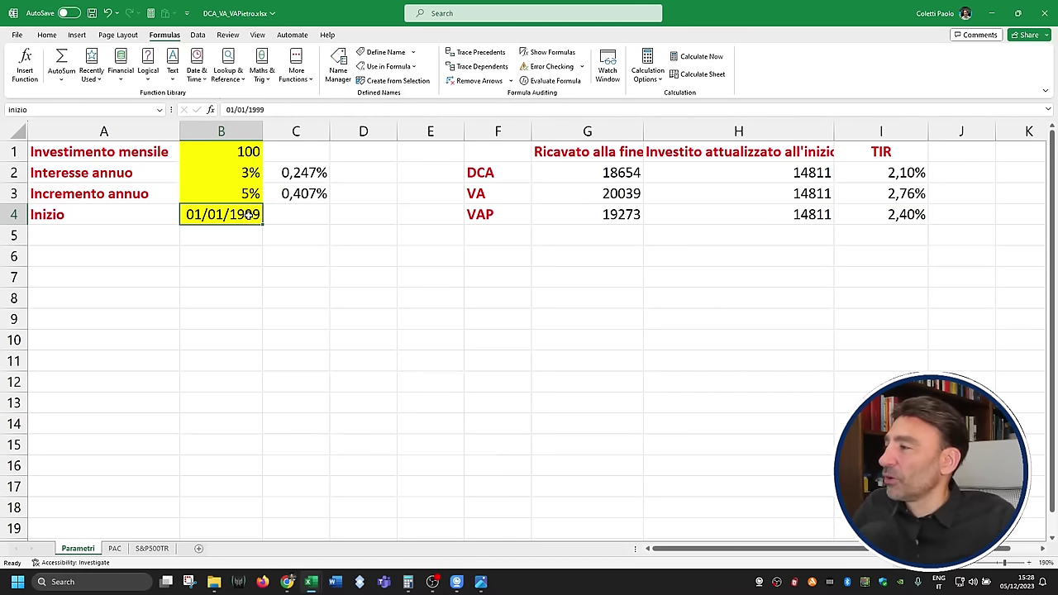
double_click(253, 110)
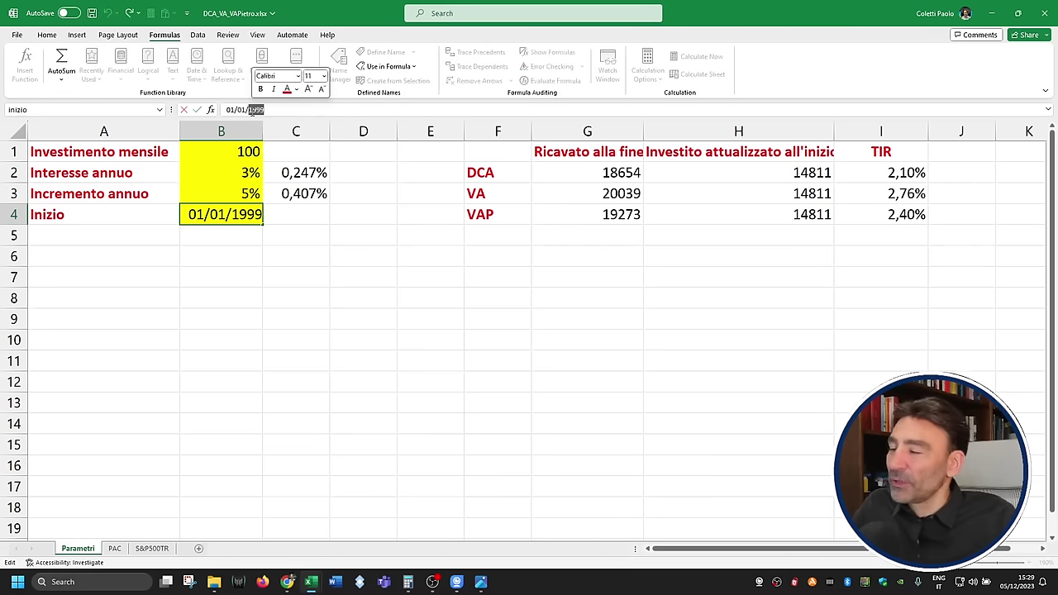
type("2007")
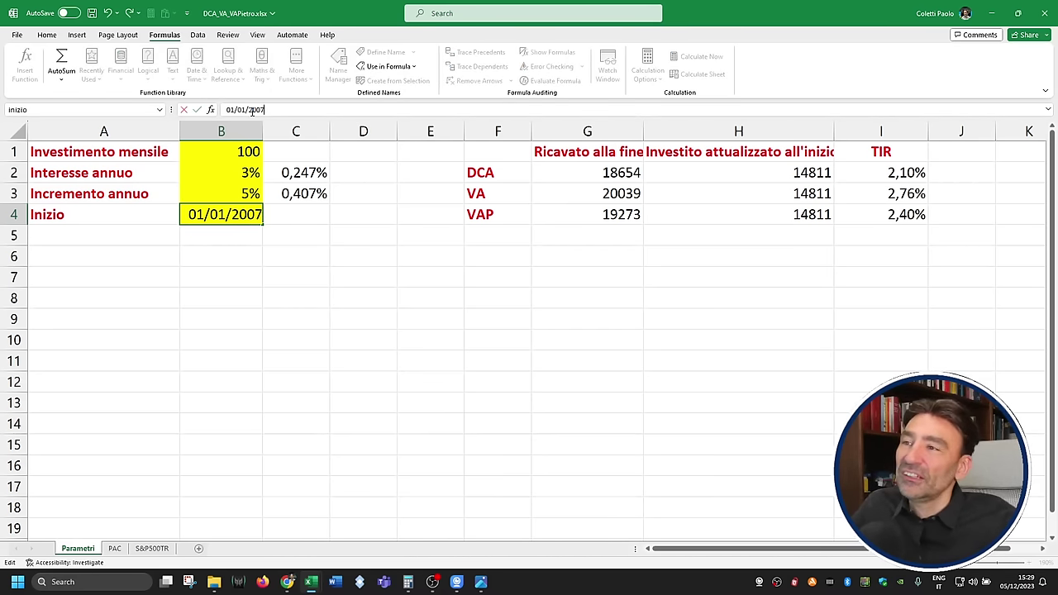
key("Return")
left_click(915, 213)
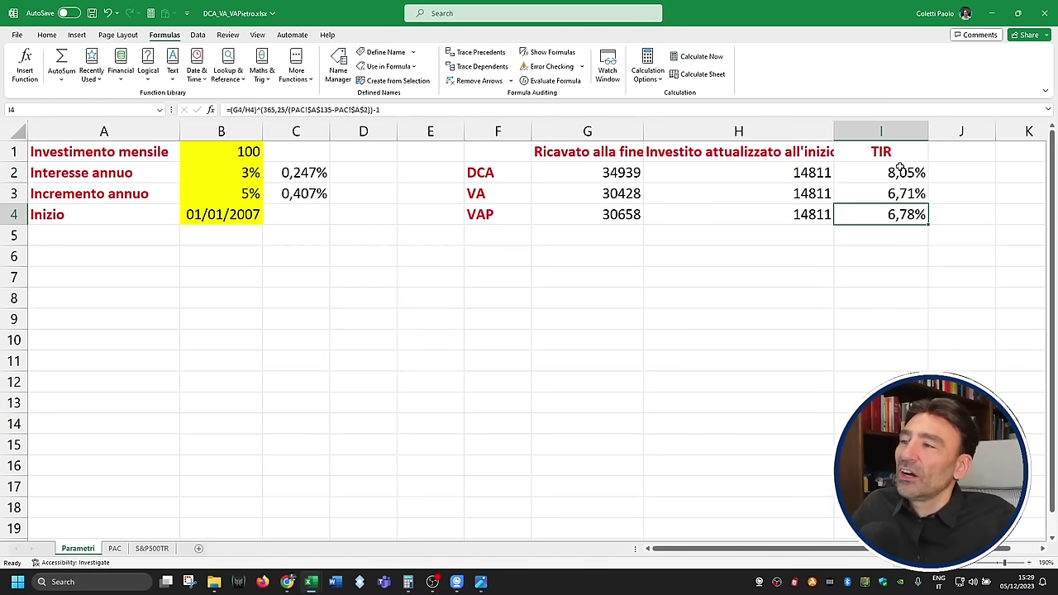
left_click(901, 171)
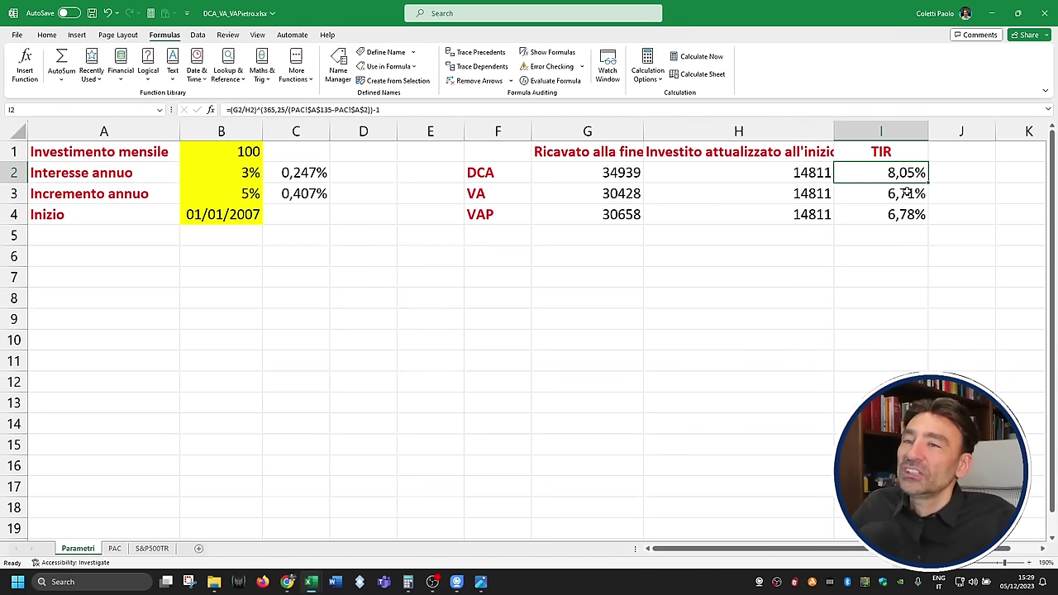
Step: Set the Inizio date to 01/01/2005 and check the VAP row's proceeds and TIR against the other strategies
left_click(250, 208)
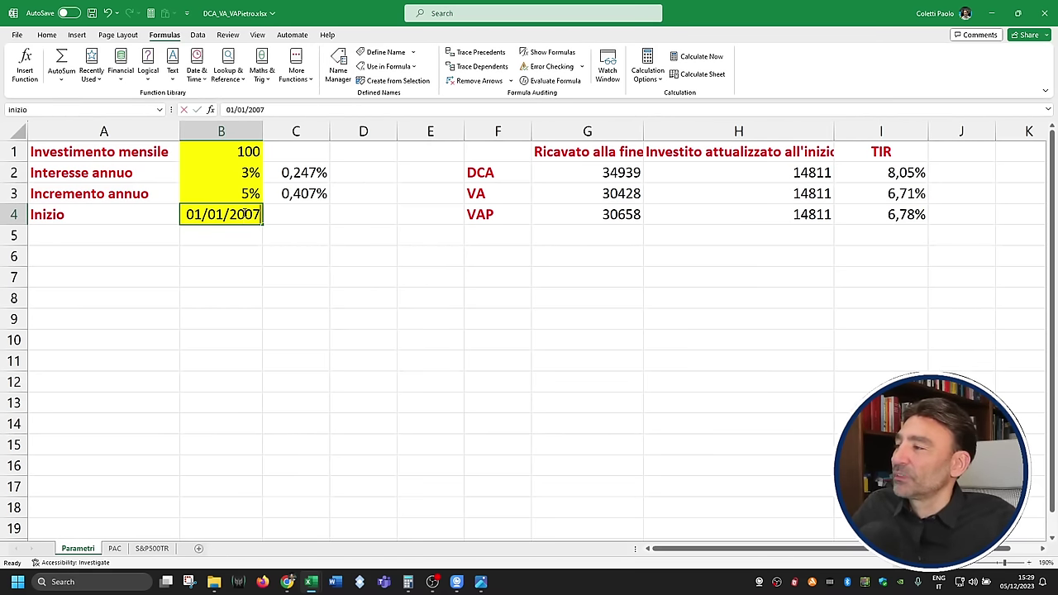
double_click(250, 211)
double_click(250, 213)
type("2005")
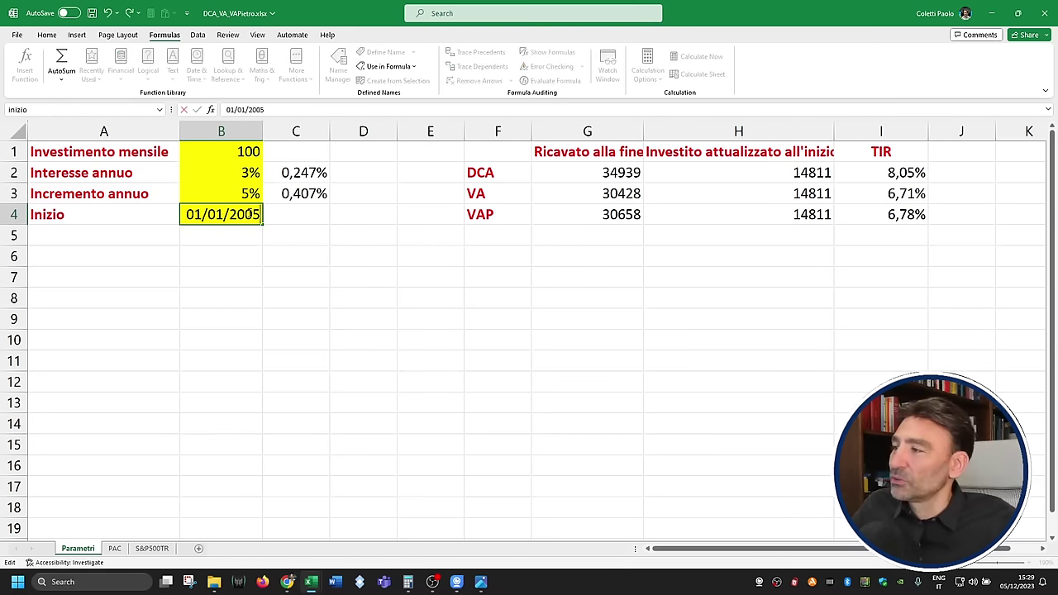
key("Return")
left_click(249, 213)
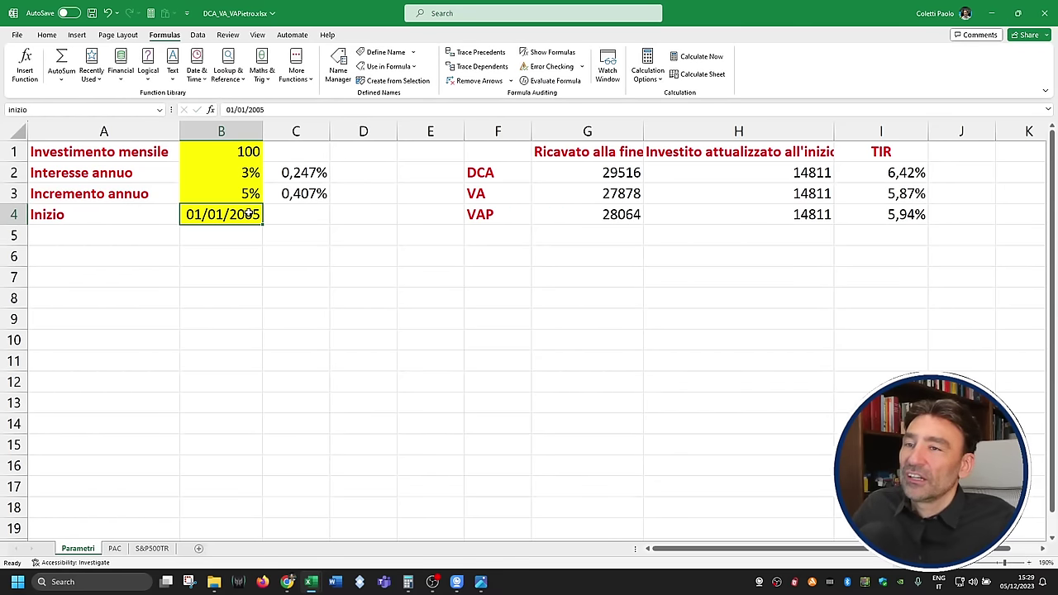
left_click(907, 215)
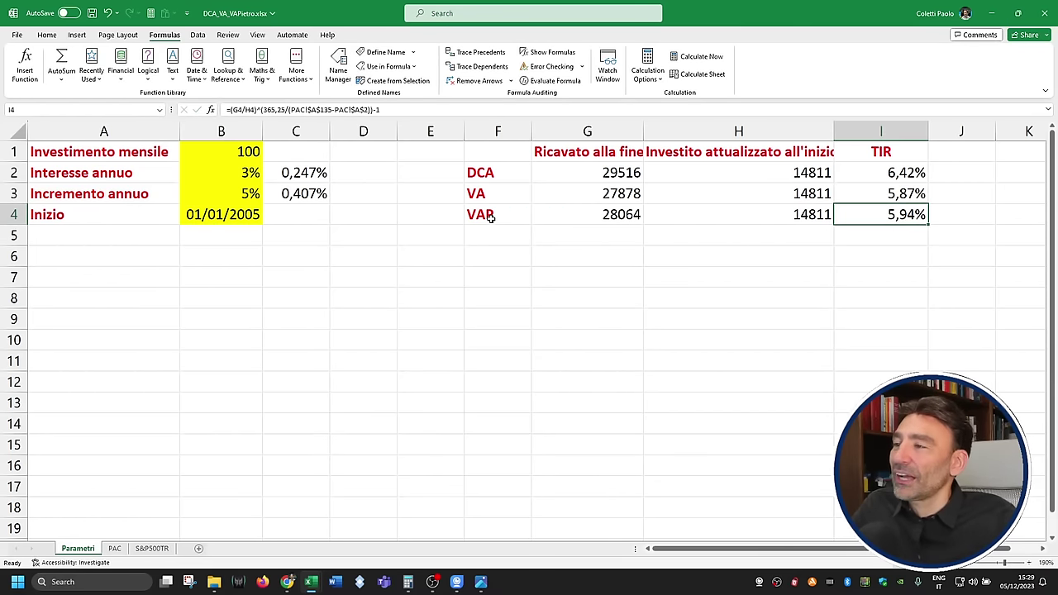
left_click_drag(484, 215, 907, 216)
Step: Set the Inizio date to 01/01/2004 and compare the three strategies' TIRs
double_click(237, 217)
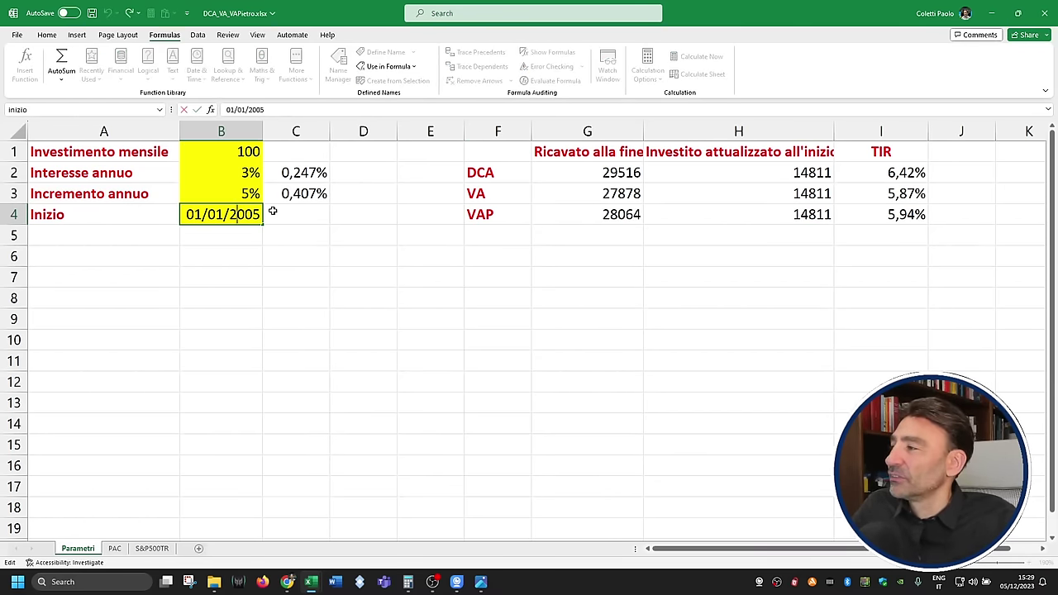
left_click_drag(247, 215, 270, 213)
type("4")
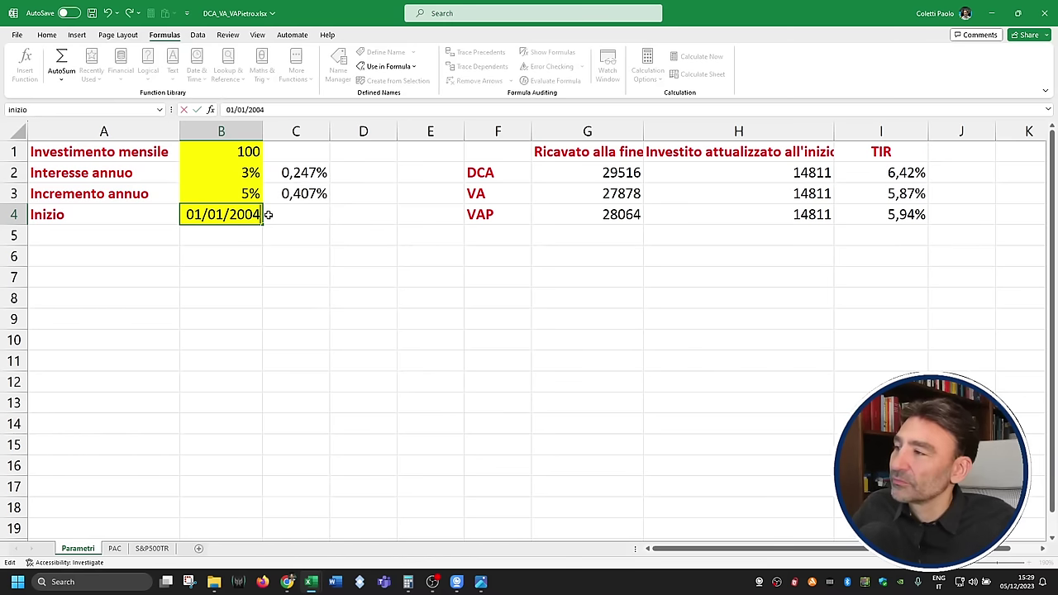
key("Return")
key("Up")
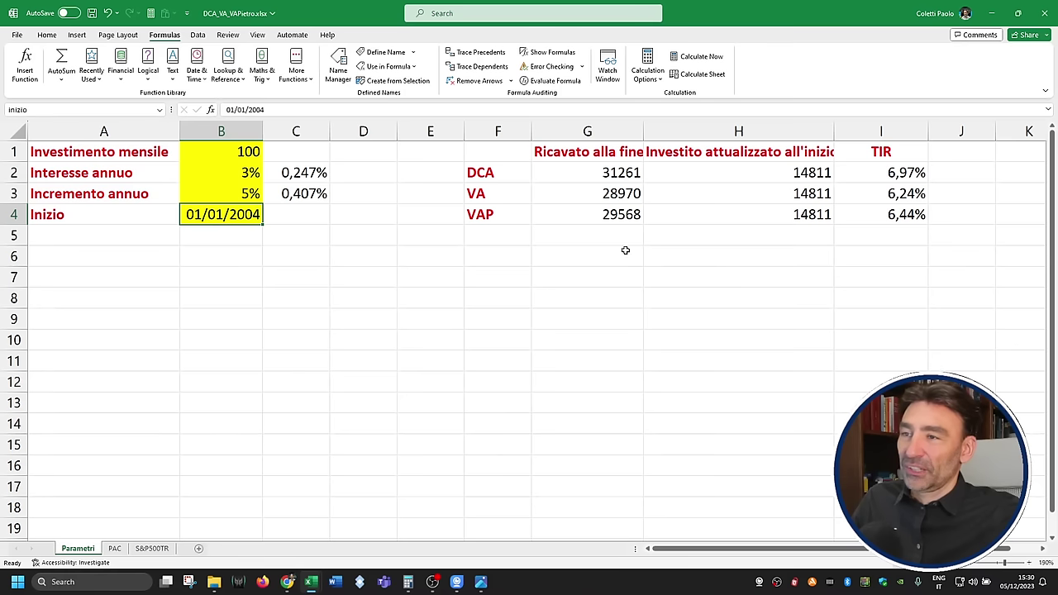
left_click_drag(902, 175, 907, 215)
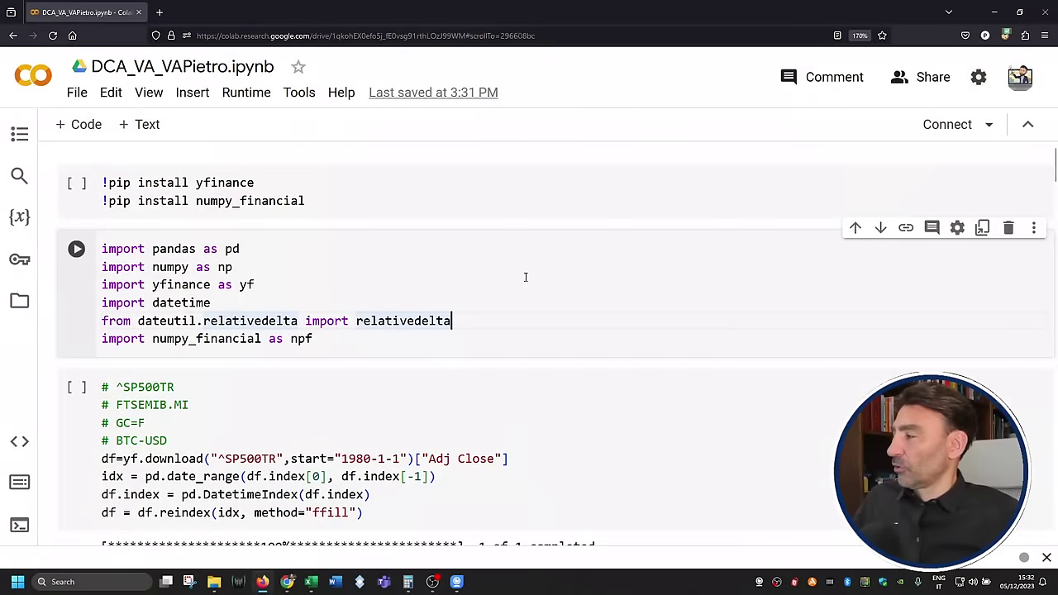
Step: In the DCA_VA_VAPietro.ipynb notebook in Google Colab, run the cell that installs yfinance and numpy_financial
mouse_move(496, 234)
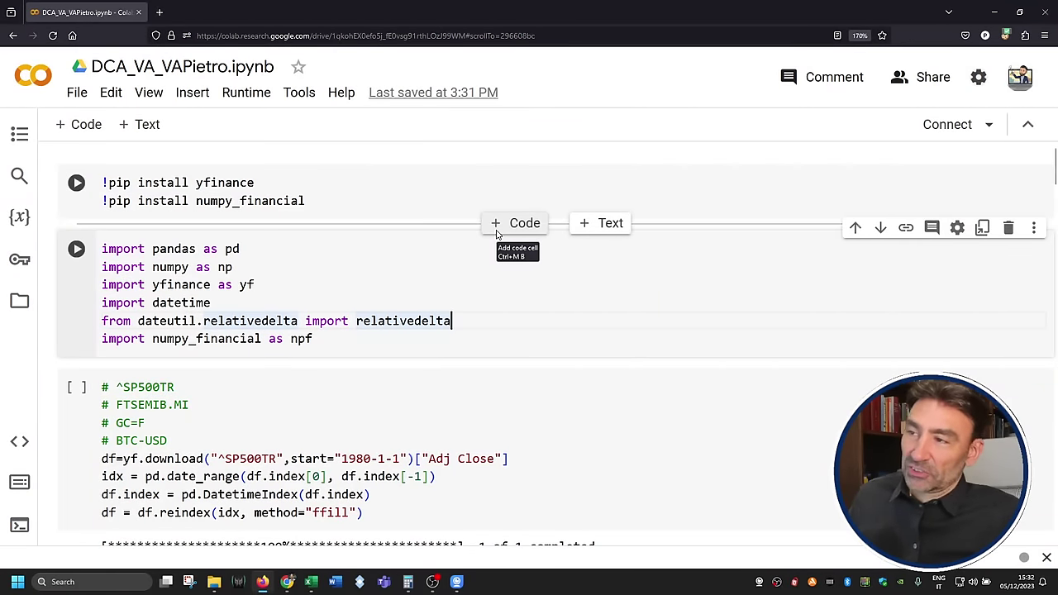
left_click(348, 201)
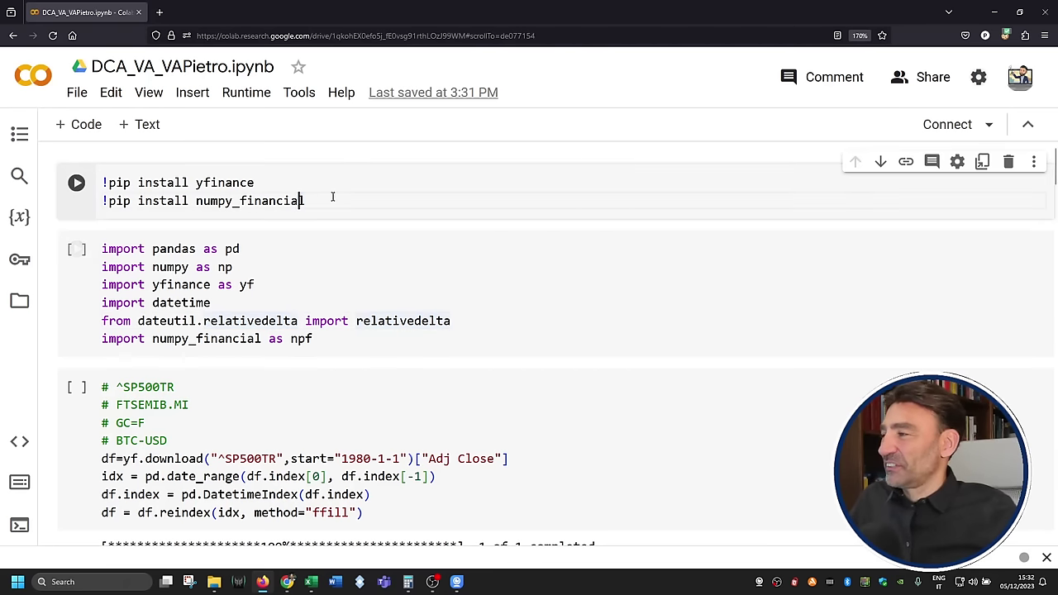
key("shift+Return")
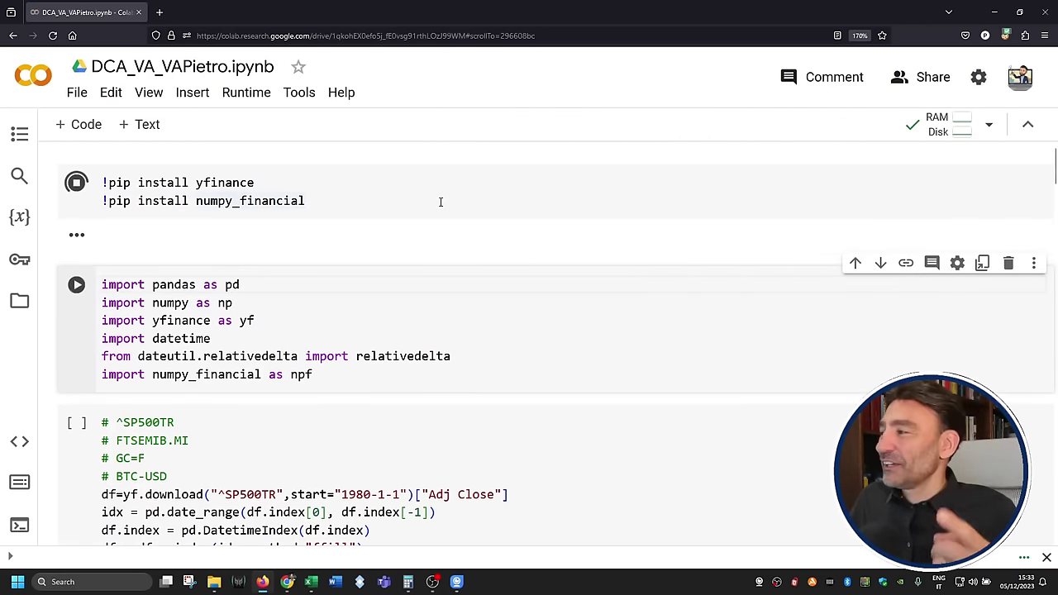
Step: Run the cell that imports pandas, numpy, yfinance, datetime, relativedelta and numpy_financial
scroll(380, 290, "down", 5)
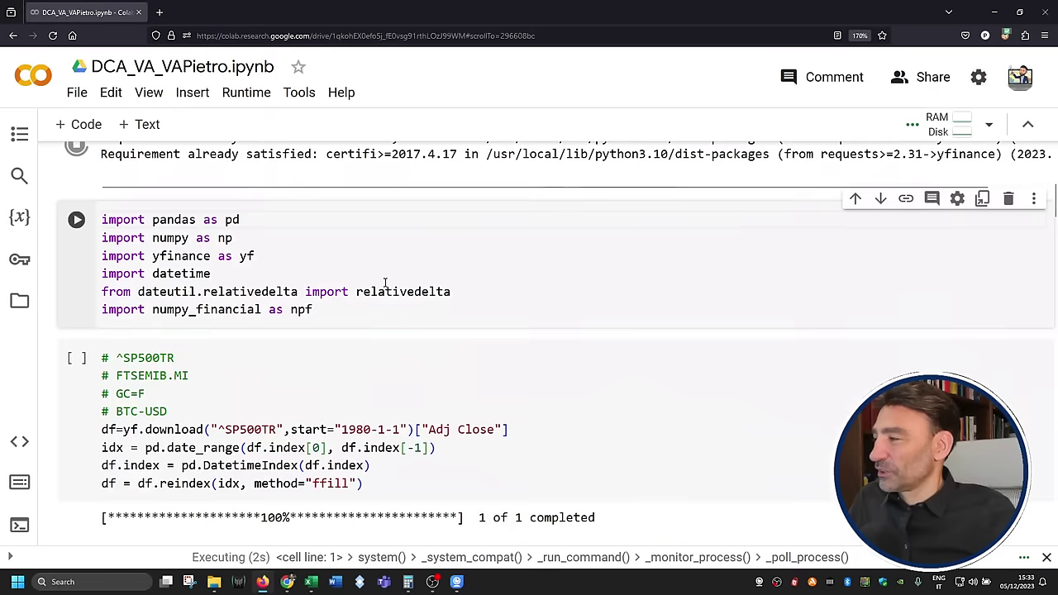
left_click(388, 283)
left_click(365, 355)
key("shift+Return")
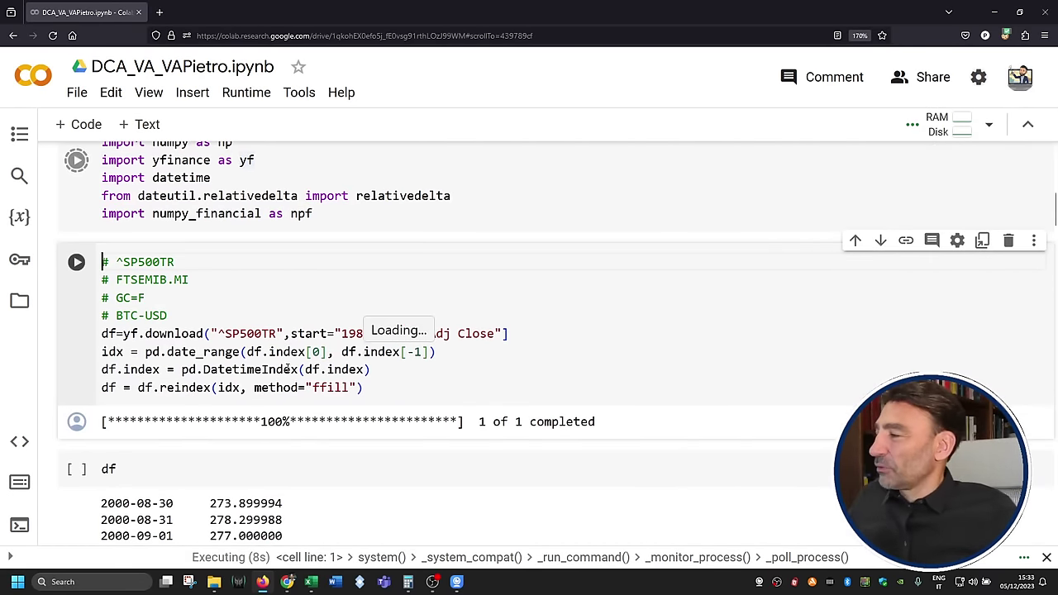
Step: Examine the download cell's ticker options ^SP500TR, FTSEMIB.MI, GC=F and BTC-USD, its start date and the Adj Close column
left_click_drag(219, 334, 279, 334)
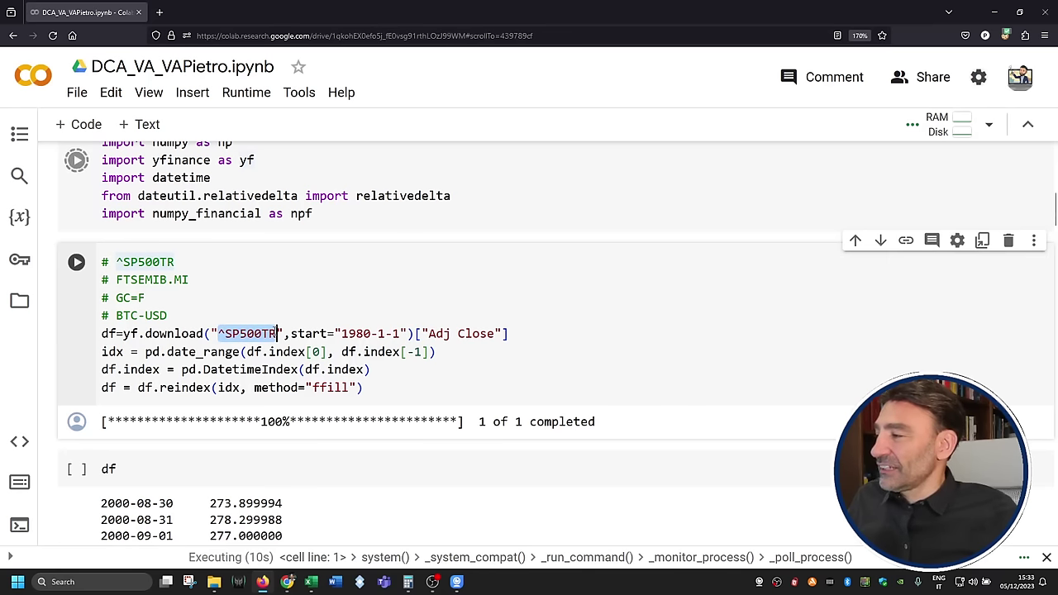
left_click(279, 334)
left_click(205, 334)
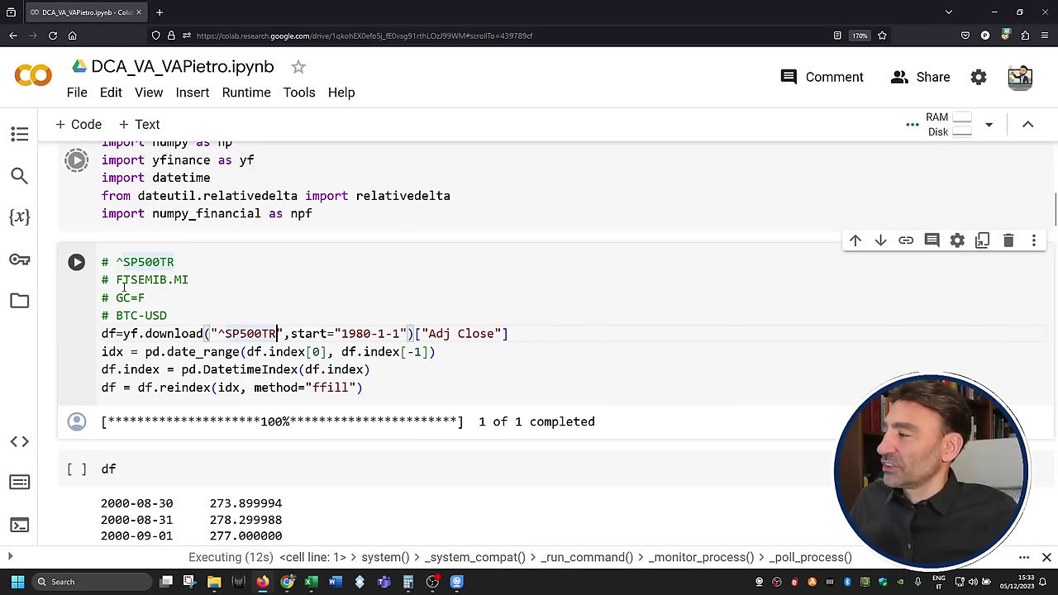
left_click_drag(117, 280, 190, 279)
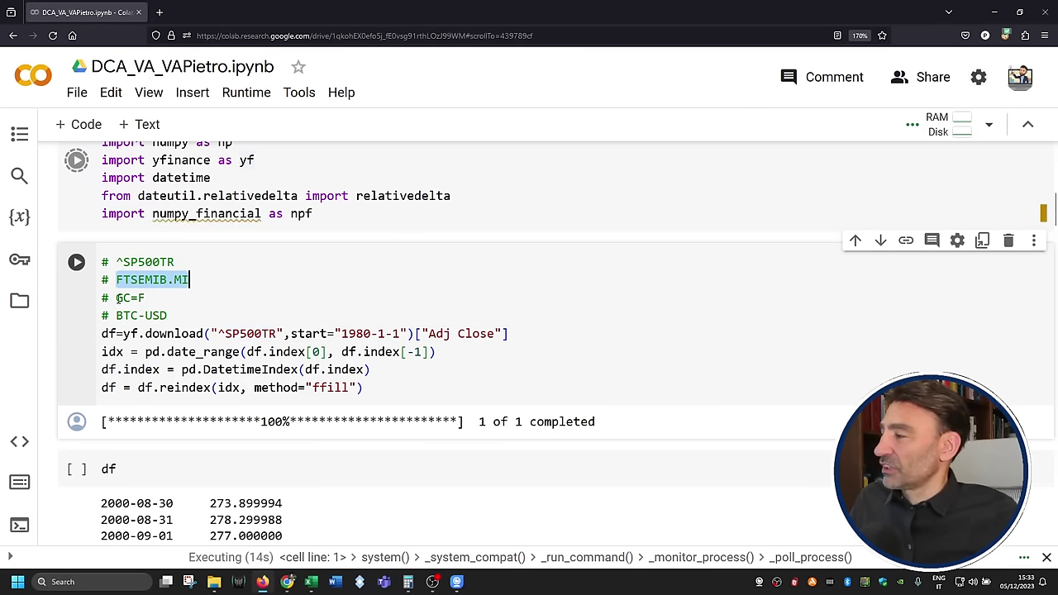
left_click_drag(117, 298, 157, 298)
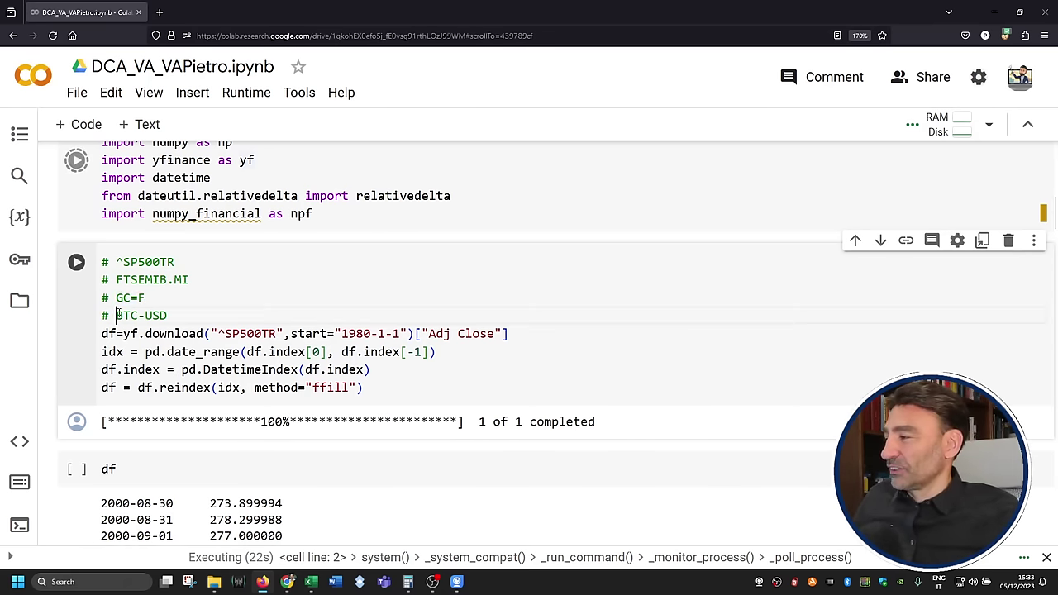
double_click(118, 315)
left_click(147, 315)
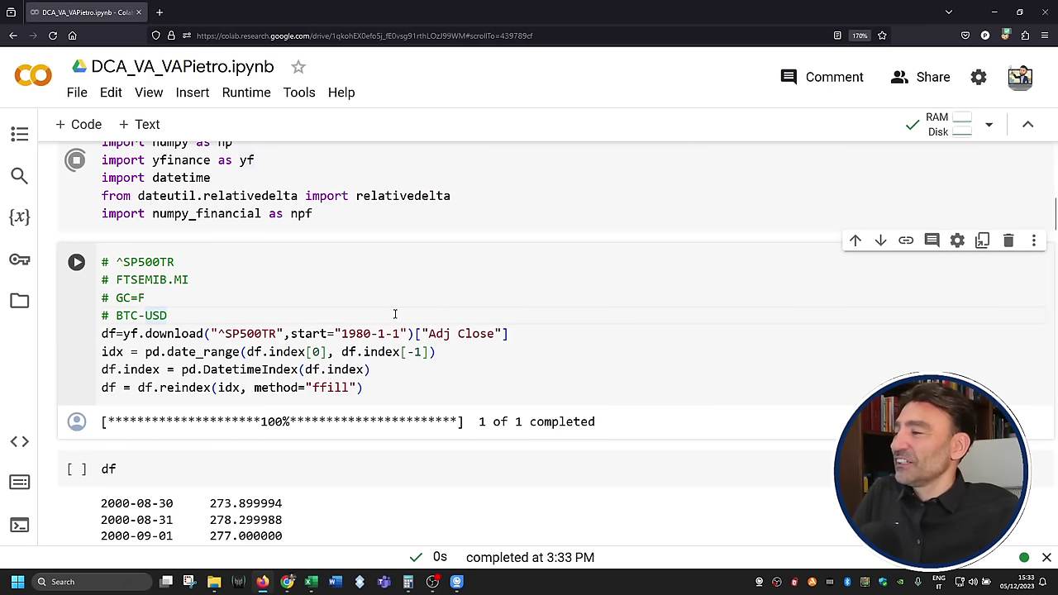
left_click_drag(415, 333, 530, 335)
left_click(529, 334)
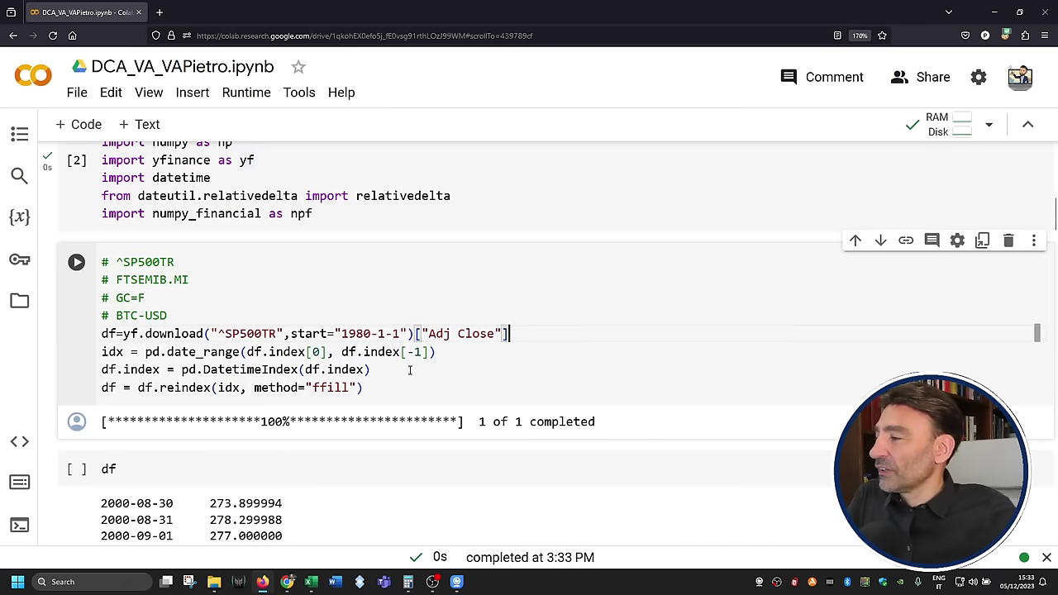
left_click_drag(341, 333, 403, 333)
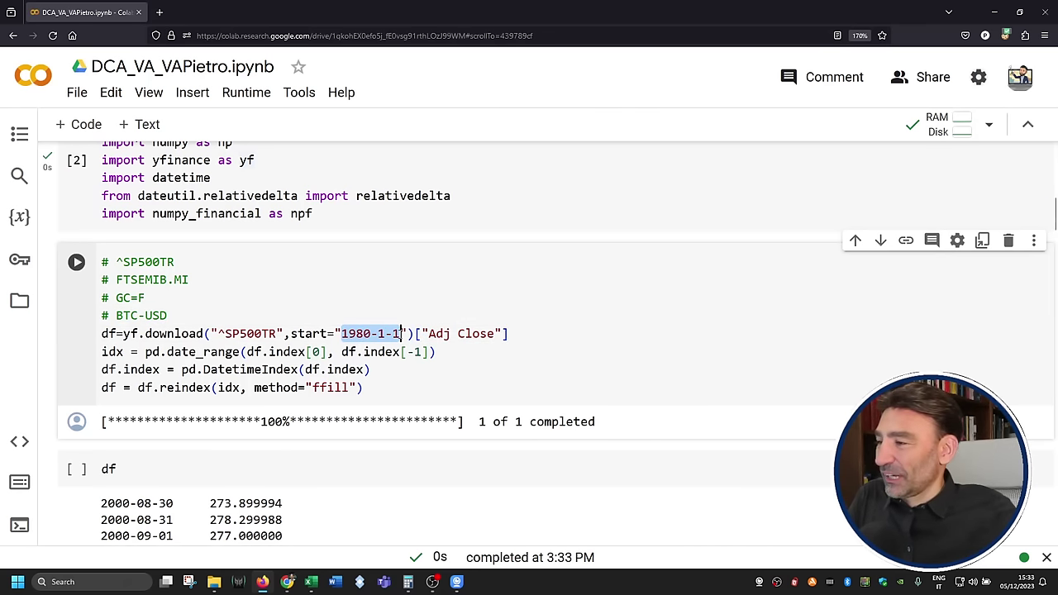
left_click(401, 333)
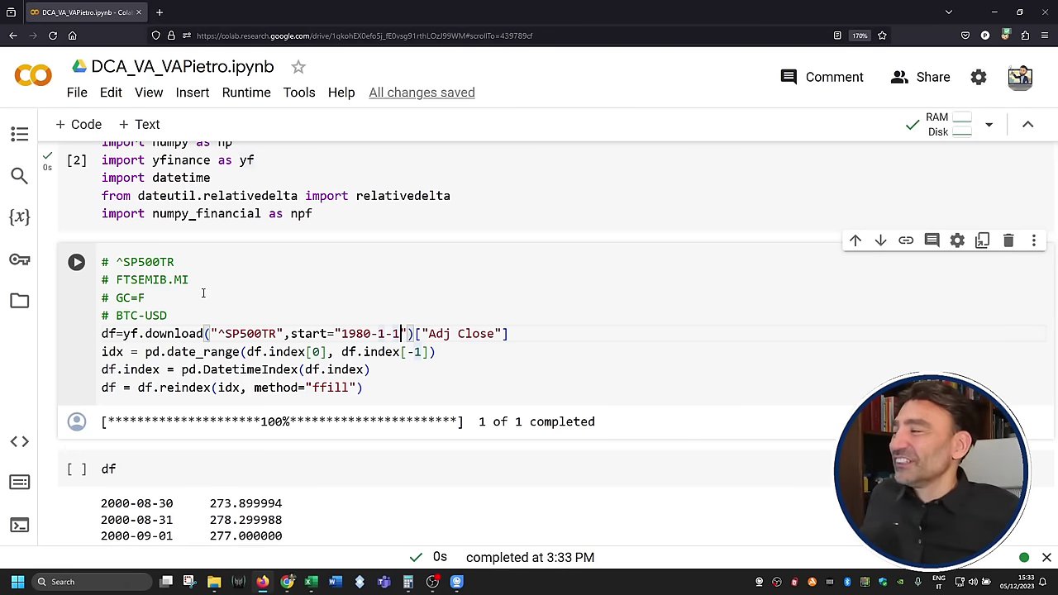
left_click(395, 331)
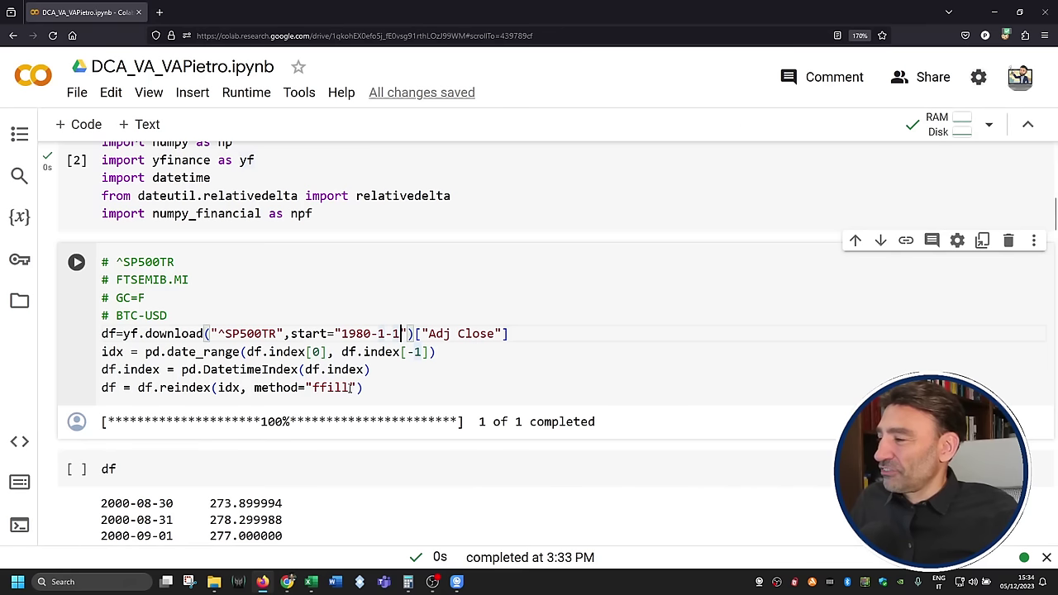
Step: Check the ffill reindex method and run the cell that downloads the ^SP500TR prices from 1980-1-1
left_click_drag(351, 388, 314, 388)
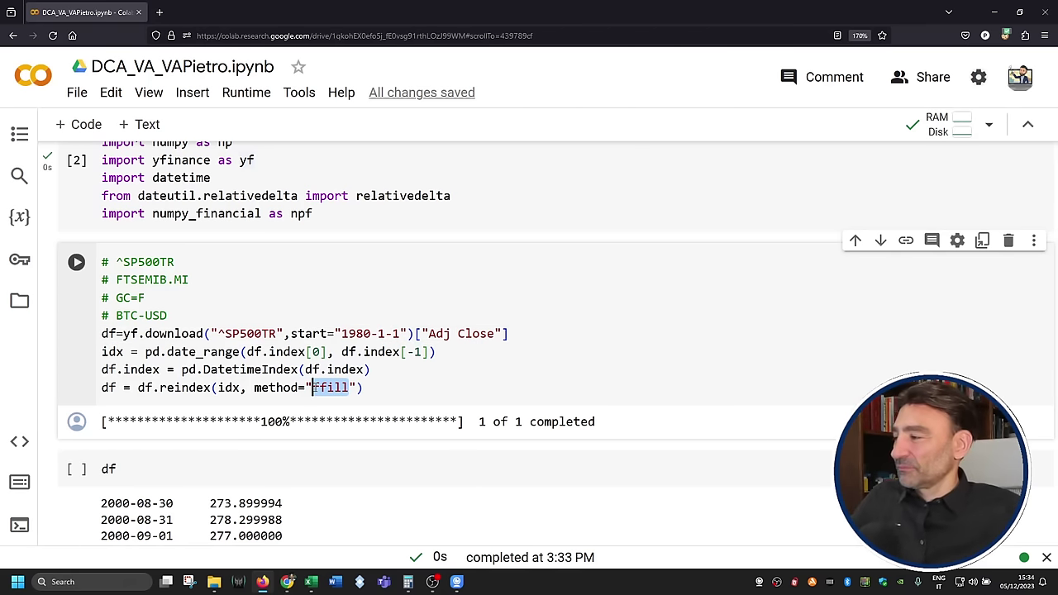
left_click(463, 392)
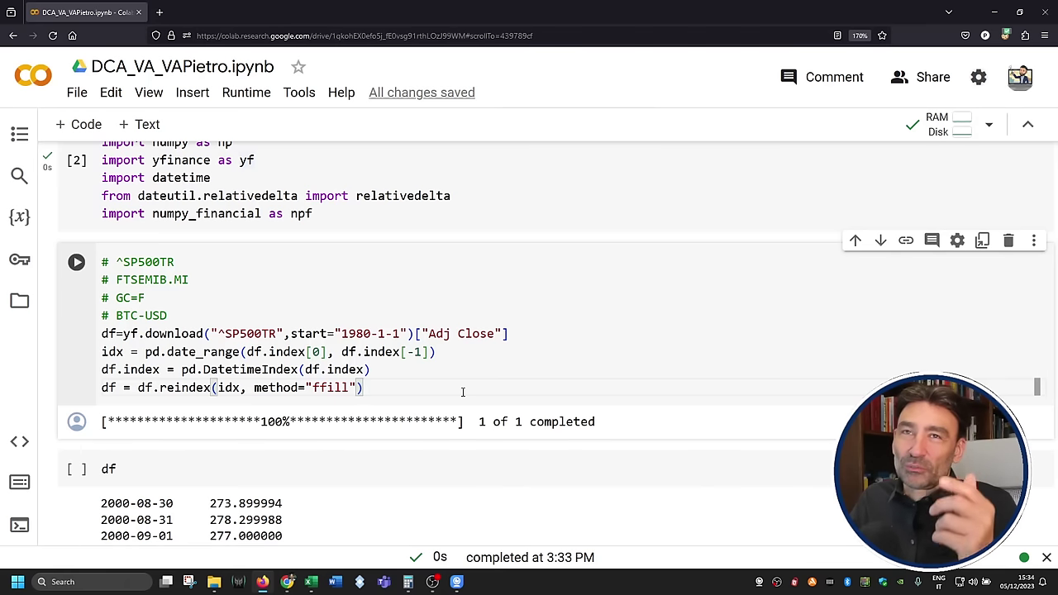
key("shift+Return")
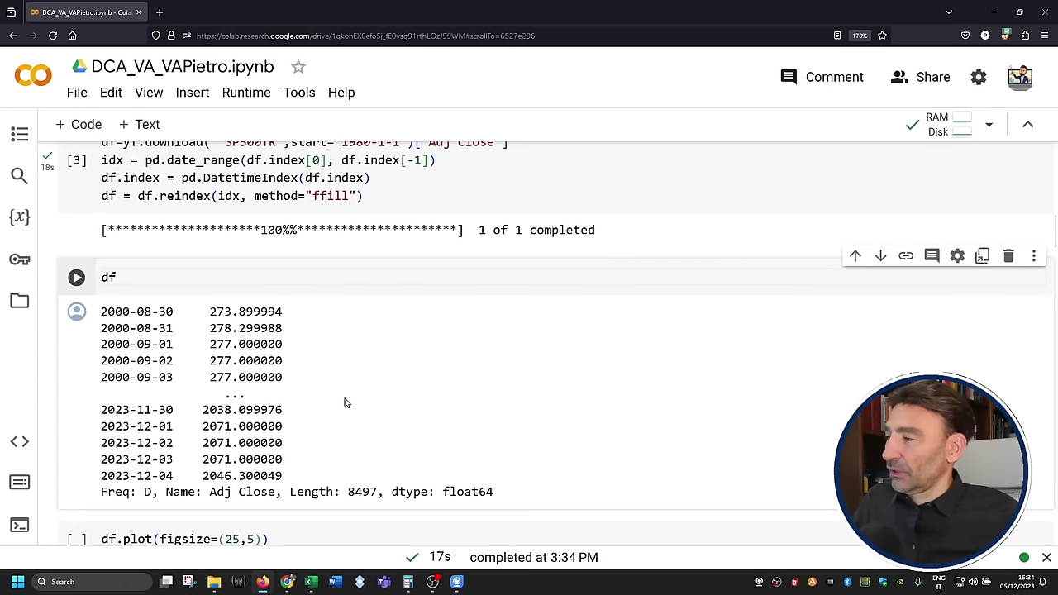
Step: Run the df cell and the df.plot cell, and inspect the refreshed price series and its chart
key("shift+Return")
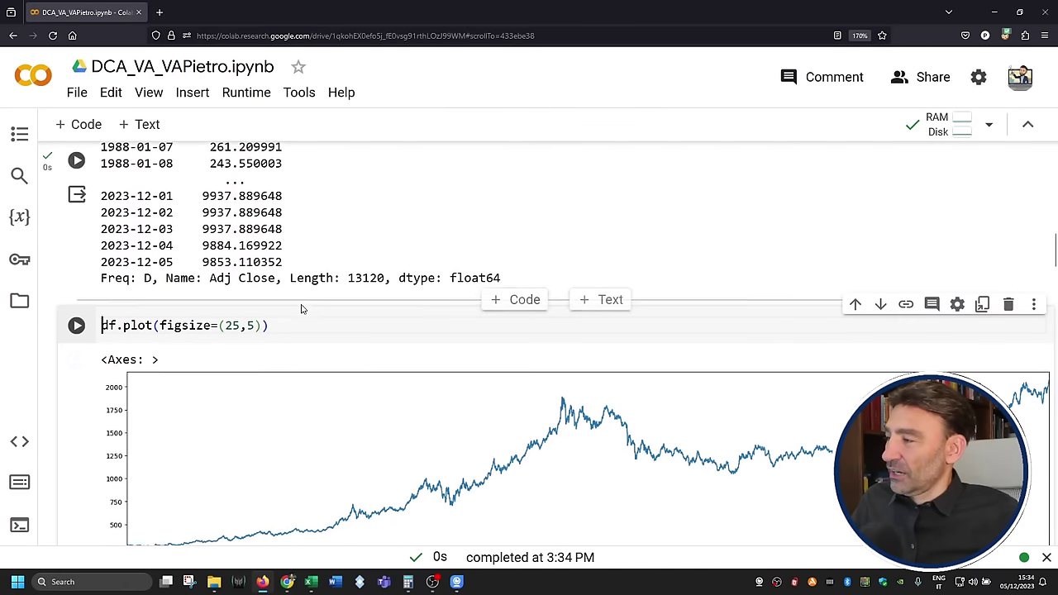
left_click(329, 232)
key("shift+Return")
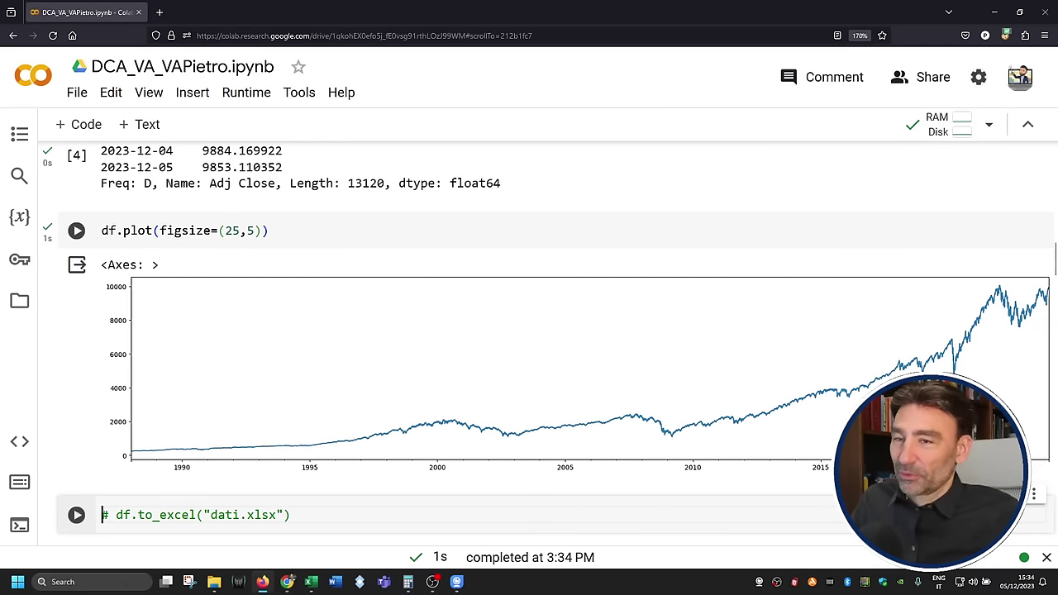
scroll(950, 332, "down", 1)
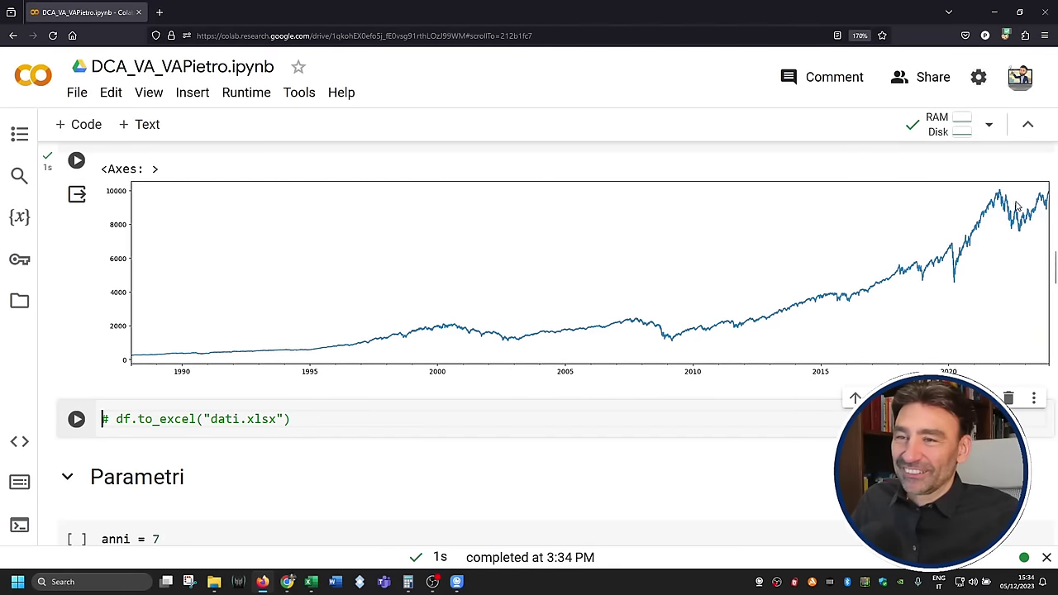
scroll(248, 352, "down", 1)
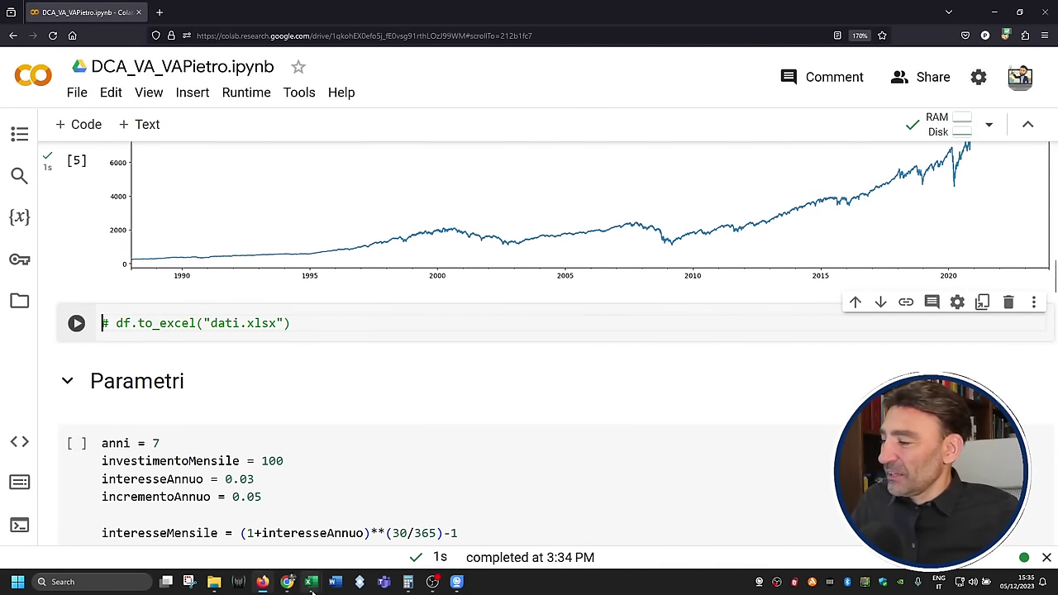
Step: Switch to the DCA_VA_VAPietro.xlsx workbook in Excel, view the S&P500TR sheet's exported data, and return to the Colab notebook
mouse_move(311, 582)
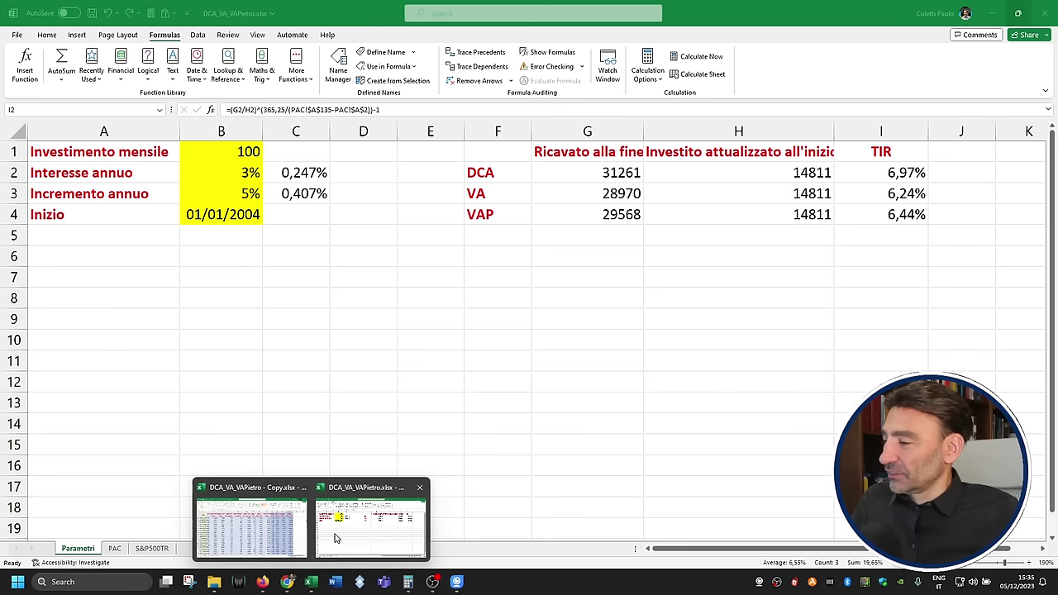
left_click(348, 539)
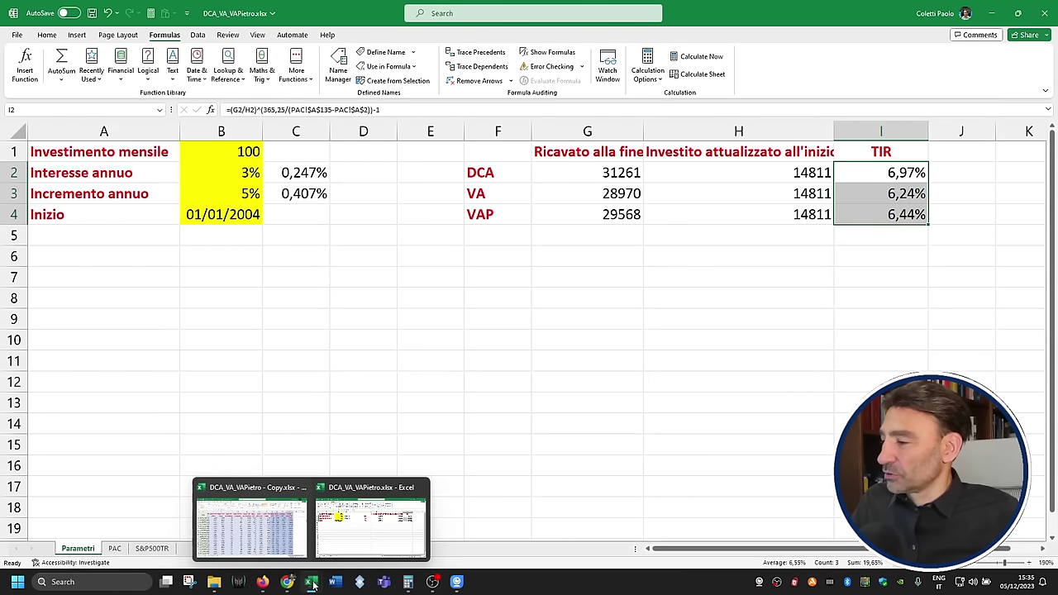
left_click(152, 548)
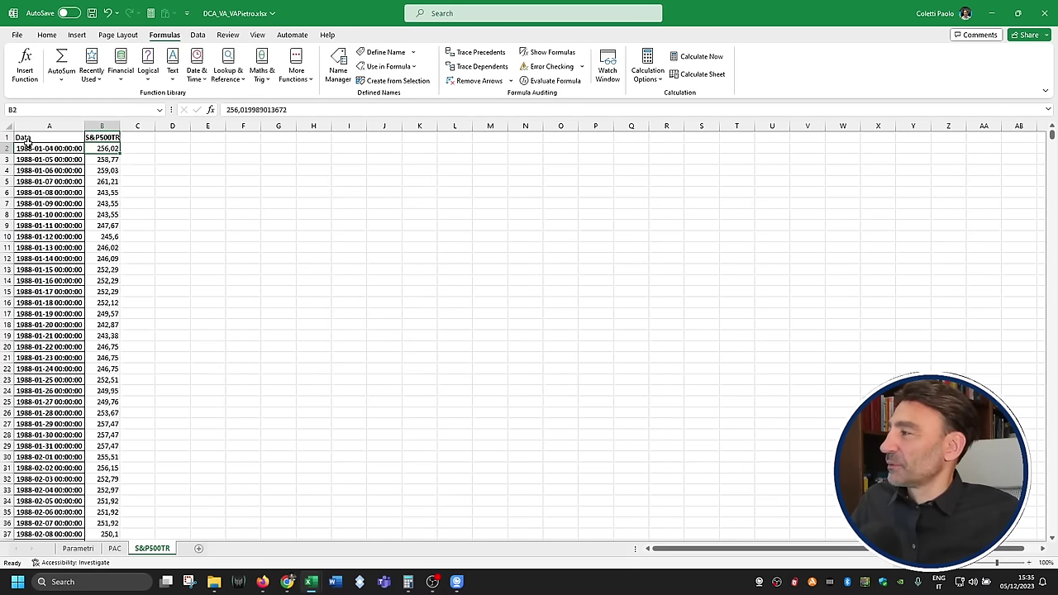
left_click(992, 13)
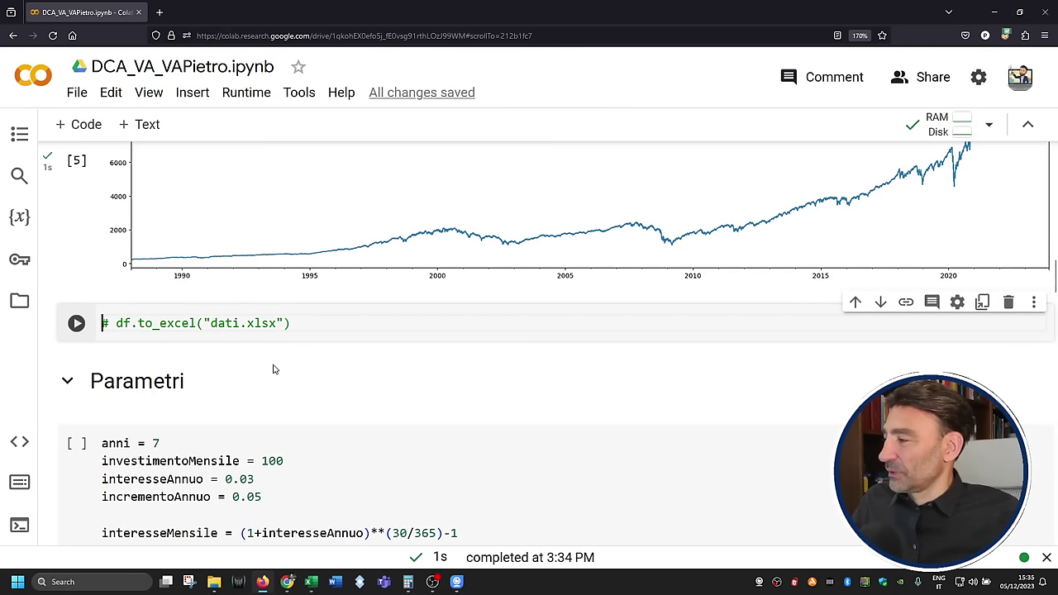
Step: In the Parametri cell, set anni to 10
scroll(275, 369, "down", 2)
left_click(319, 294)
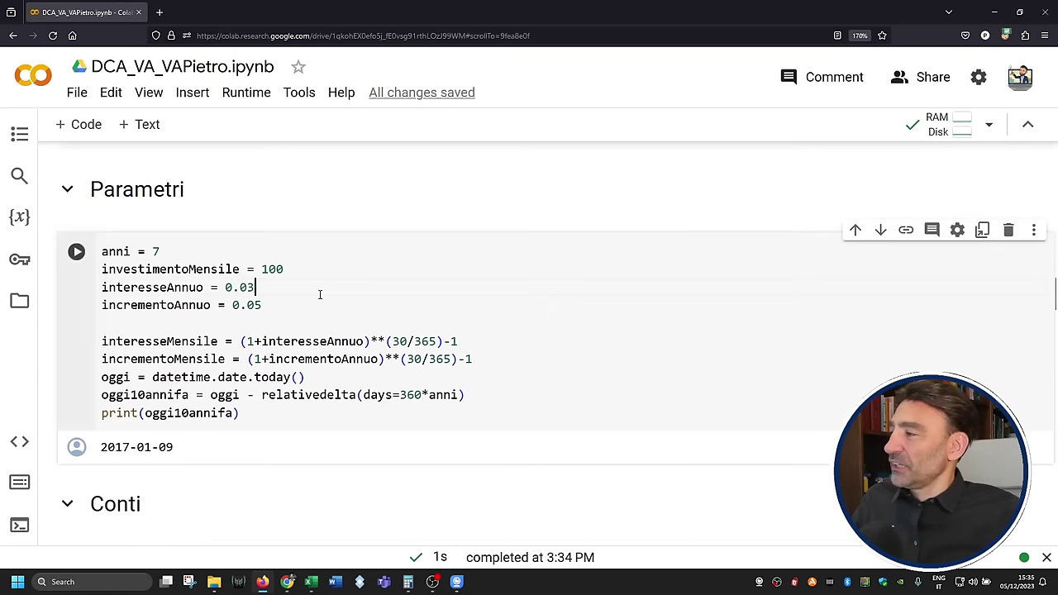
left_click(199, 256)
key("BackSpace")
type("10")
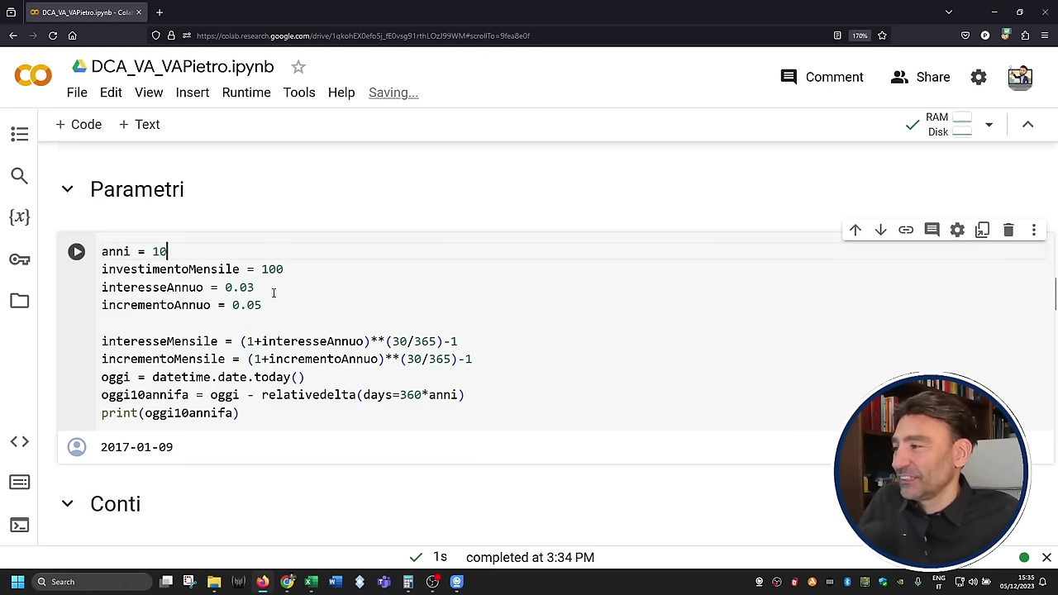
Step: Compare the notebook's monthly investment, annual interest and annual increment with the Parametri sheet in Excel, and return to the notebook
left_click_drag(261, 271, 285, 270)
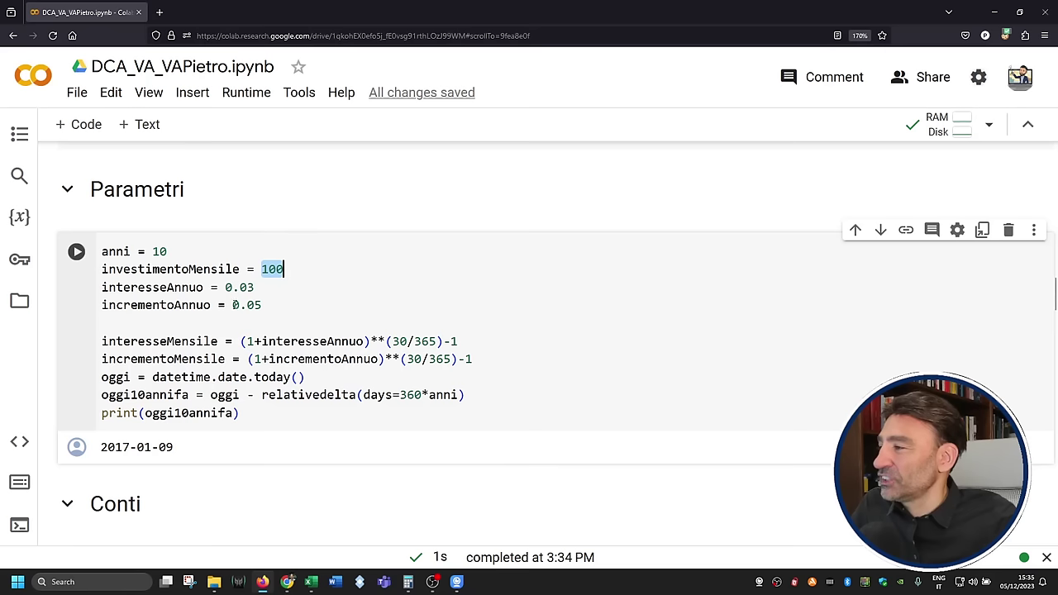
left_click_drag(221, 288, 266, 304)
left_click(266, 304)
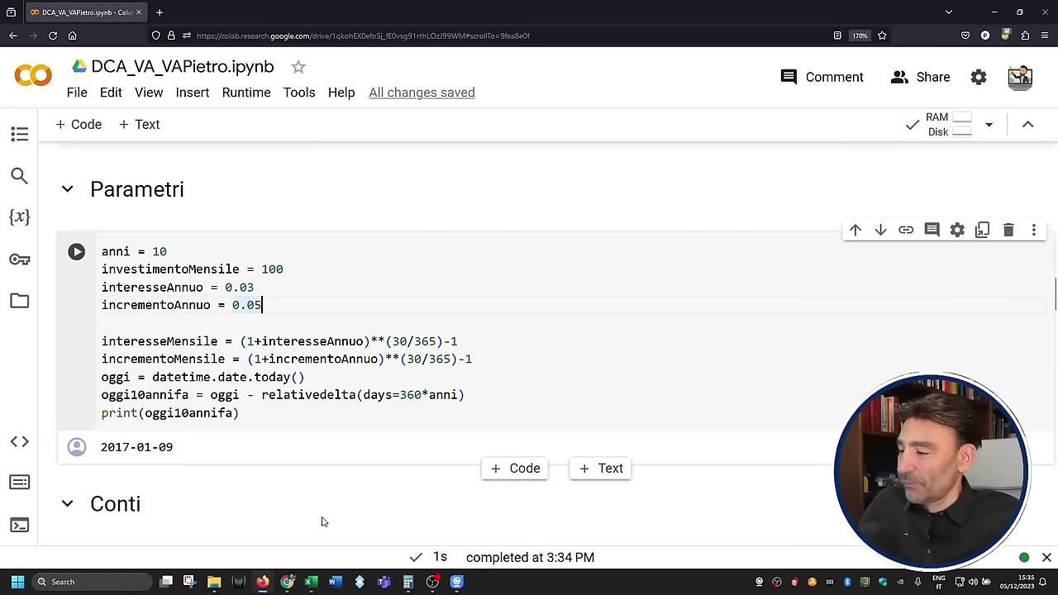
mouse_move(311, 582)
left_click(372, 521)
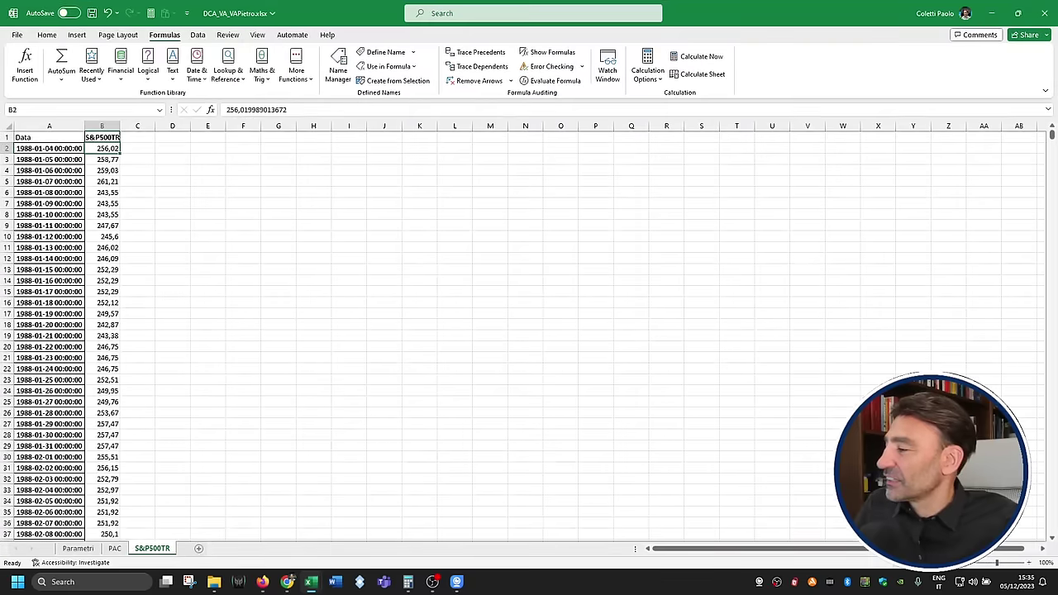
left_click(78, 548)
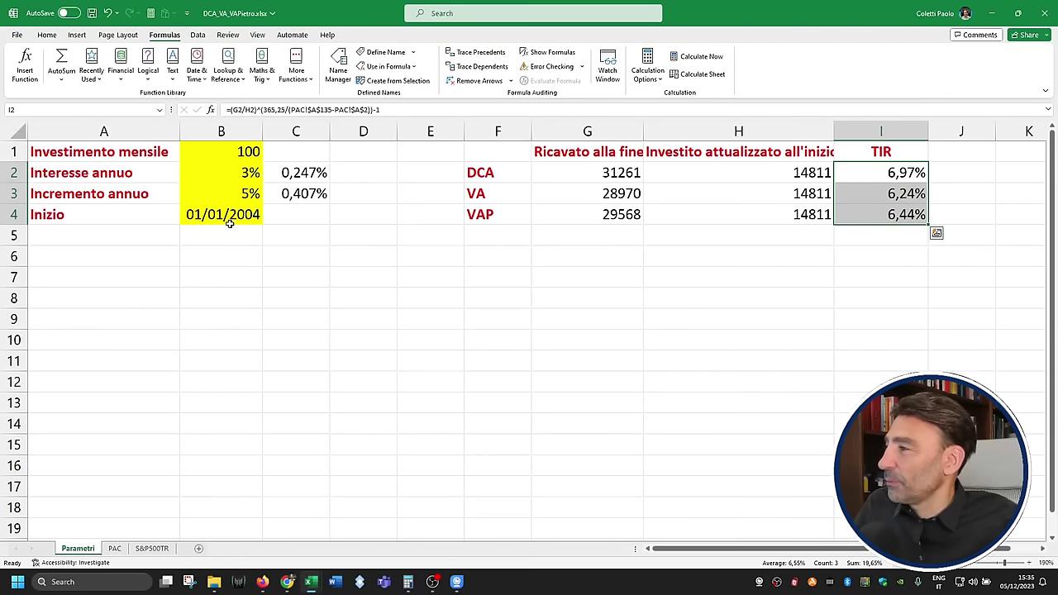
mouse_move(311, 582)
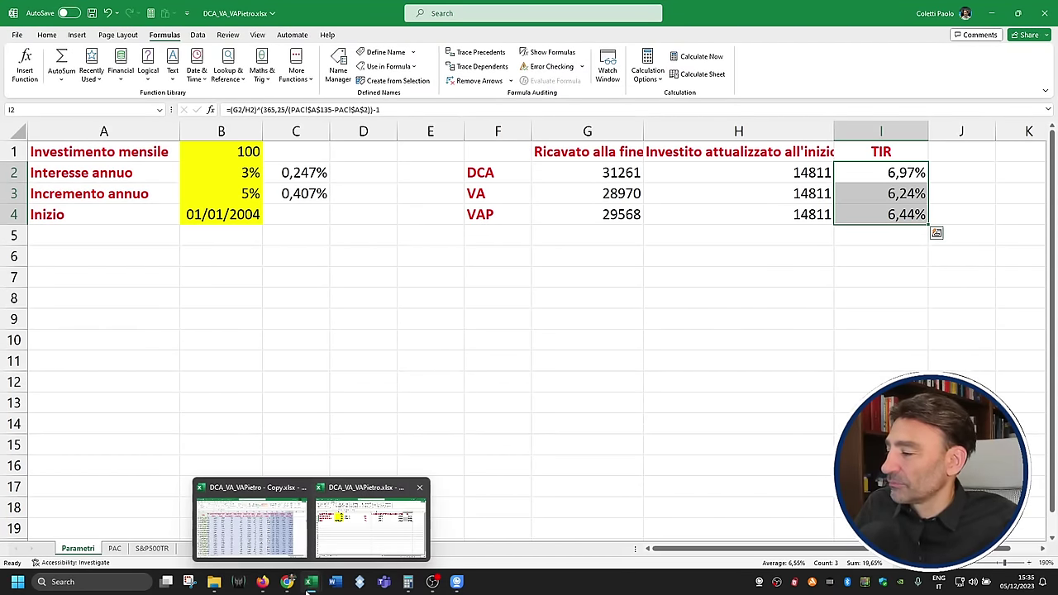
left_click(287, 582)
left_click(262, 582)
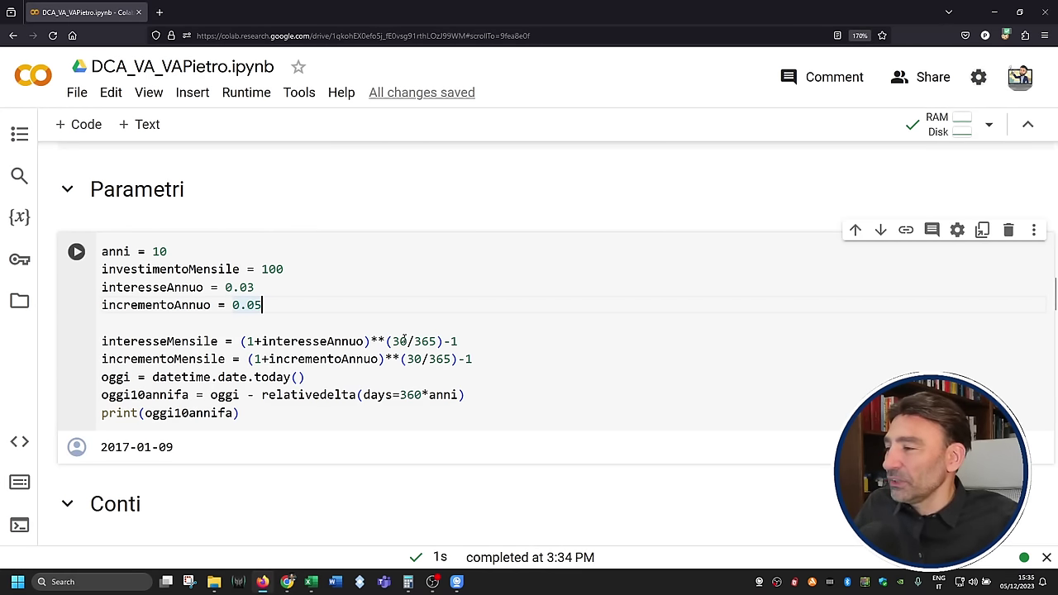
Step: Examine the interesseMensile and incrementoMensile formulas, especially the 30/365 exponent that converts annual rates to monthly ones
left_click(430, 341)
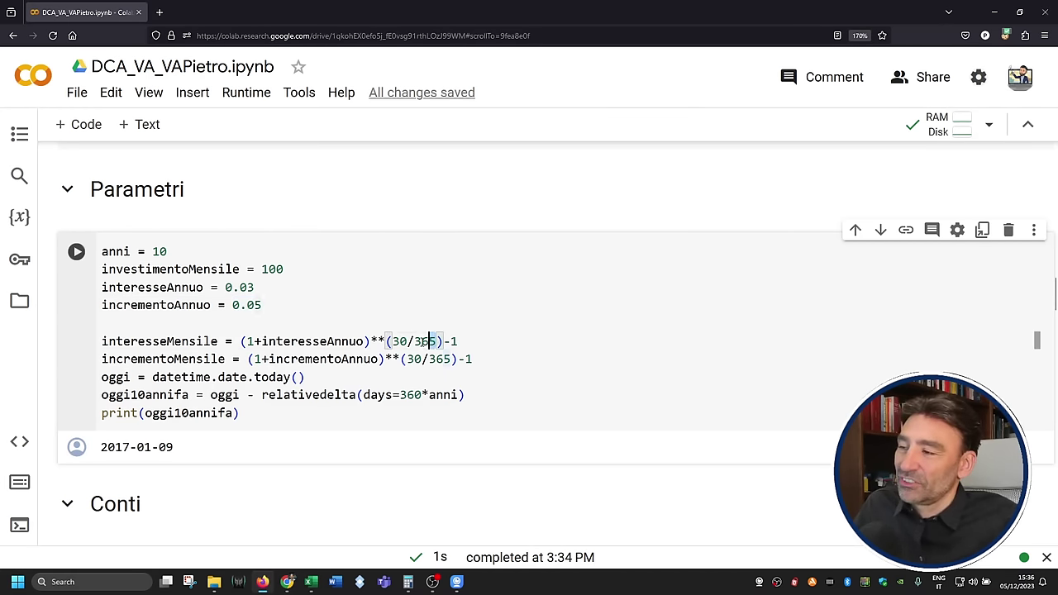
left_click_drag(434, 340, 394, 340)
left_click(394, 341)
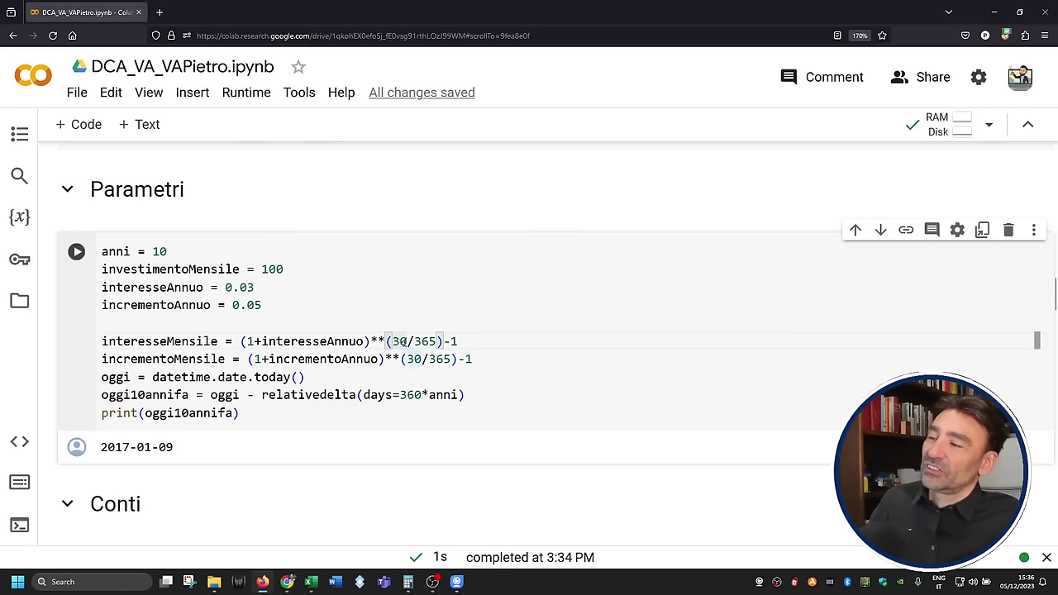
left_click(471, 341)
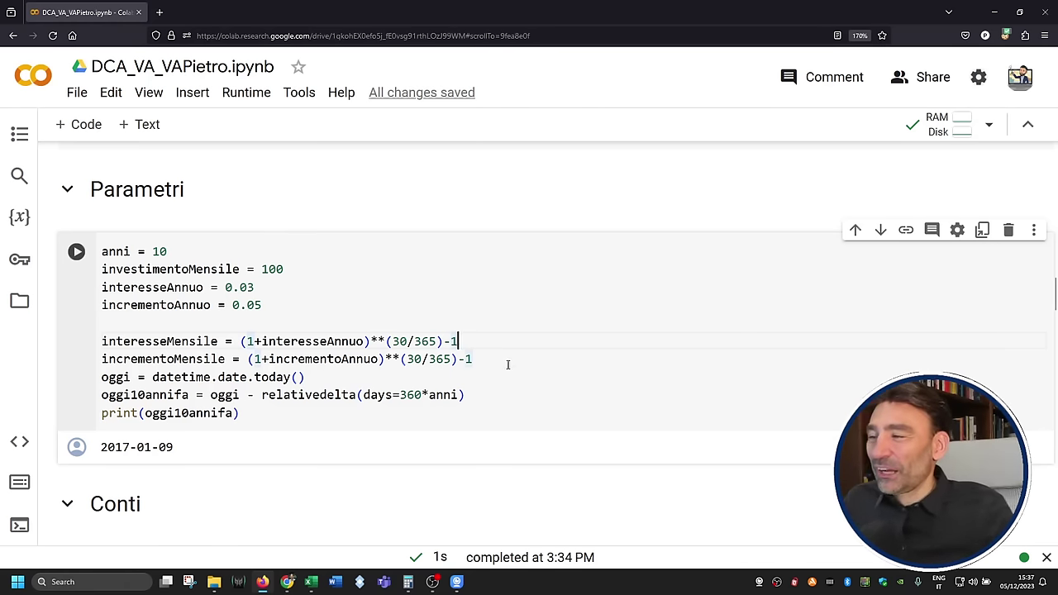
left_click(507, 361)
left_click_drag(408, 360, 447, 359)
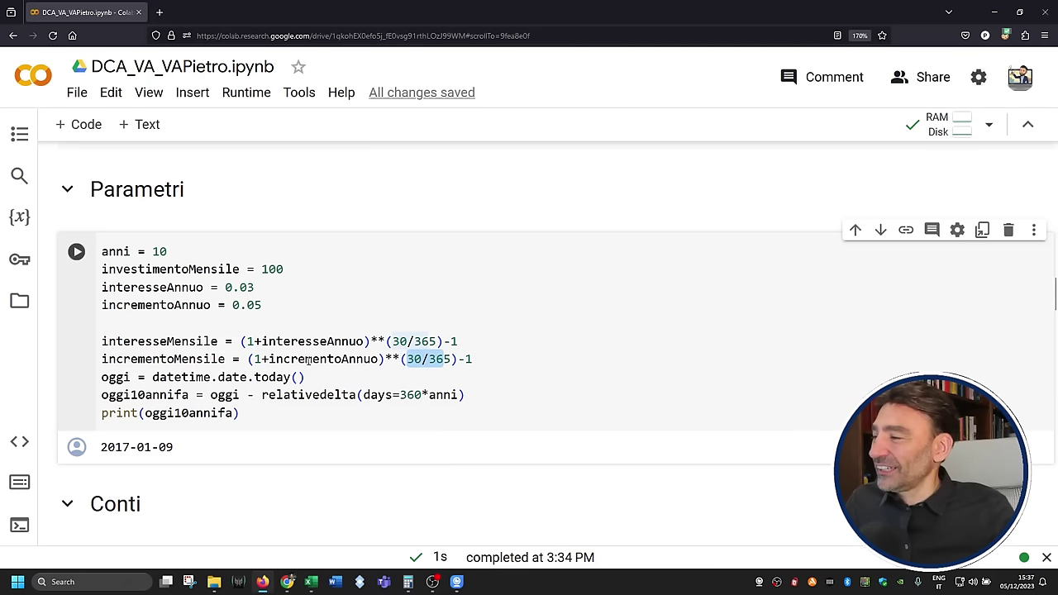
double_click(157, 358)
double_click(158, 341)
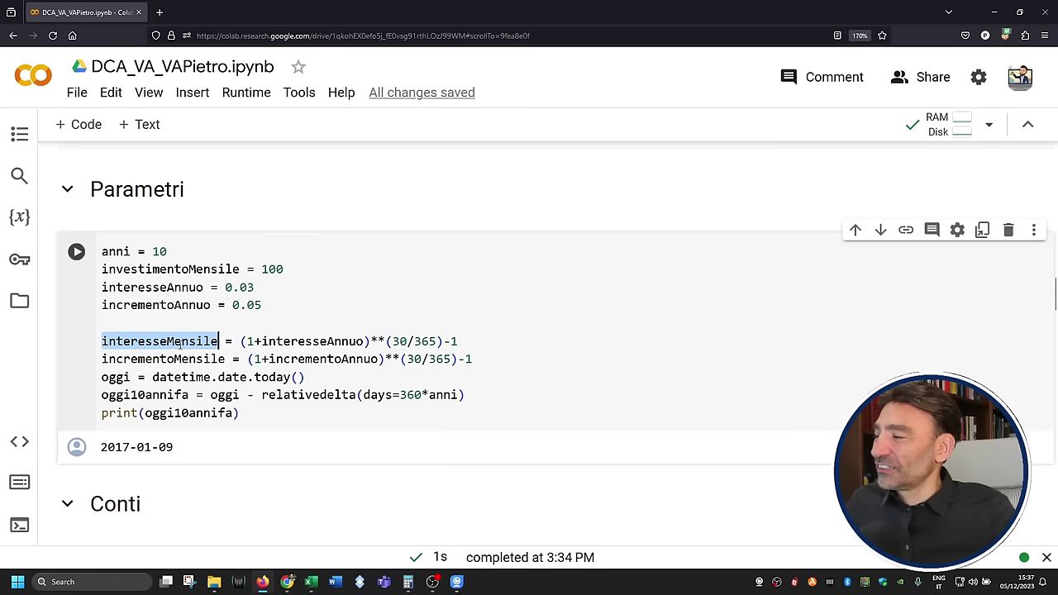
left_click(211, 342)
left_click_drag(218, 342, 167, 341)
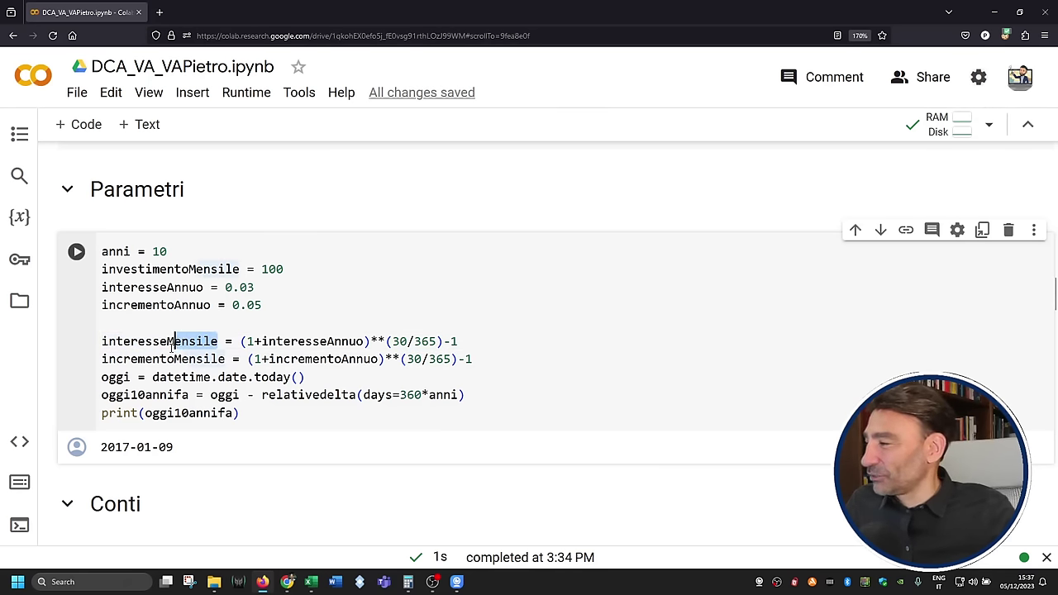
left_click(189, 358)
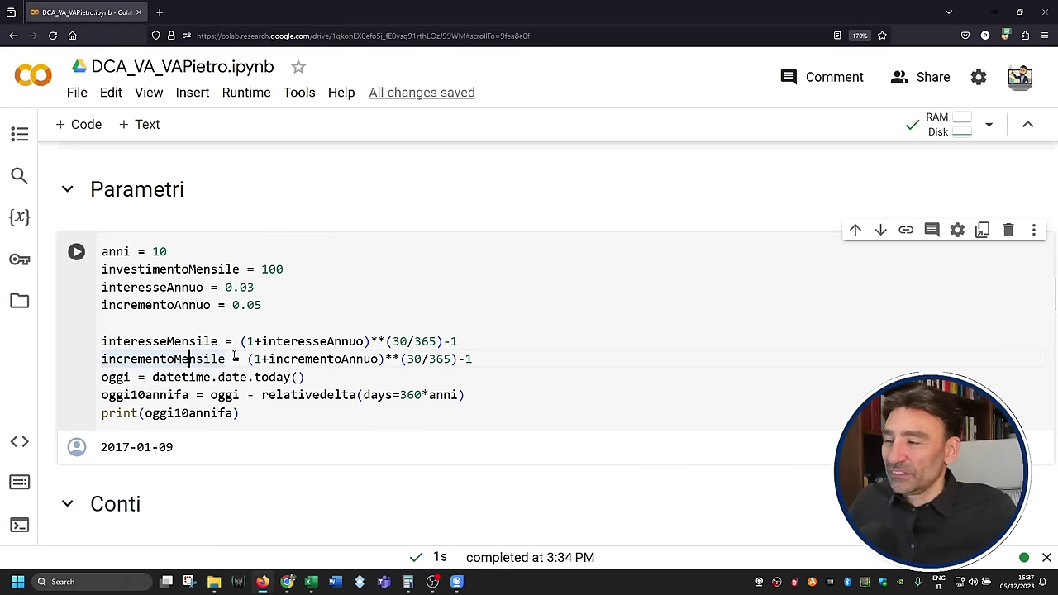
Step: Review the days=360*anni term in the oggi10annifa formula and run the Parametri cell
left_click(155, 378)
key("End")
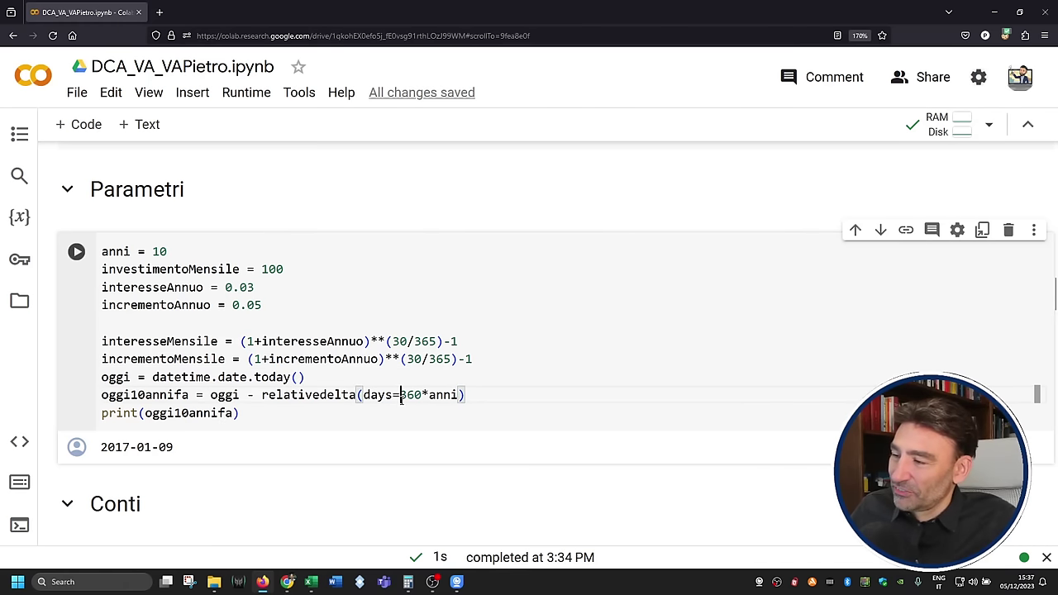
left_click_drag(400, 395, 422, 395)
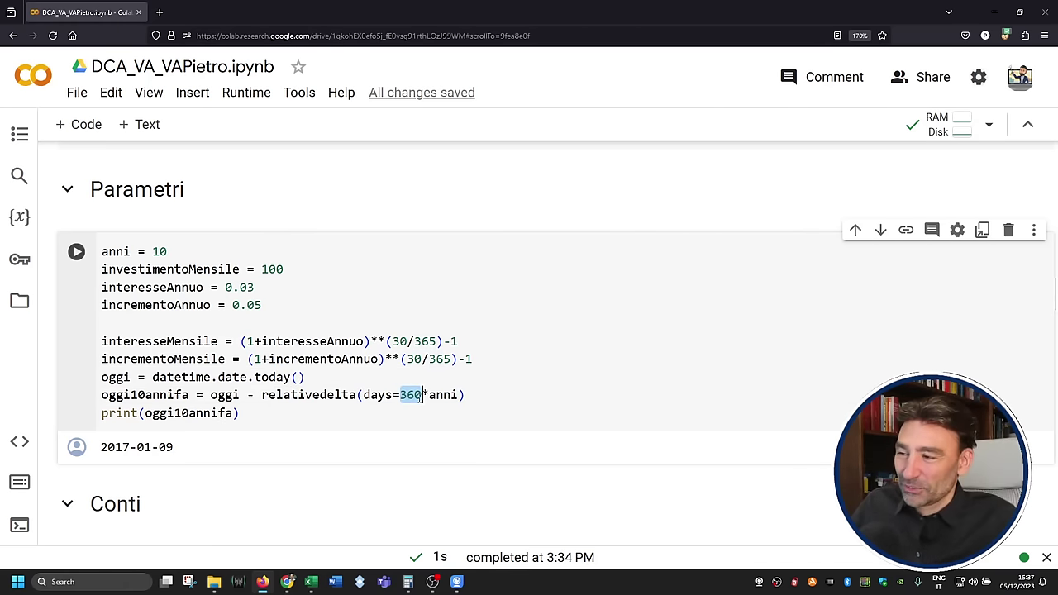
left_click(340, 414)
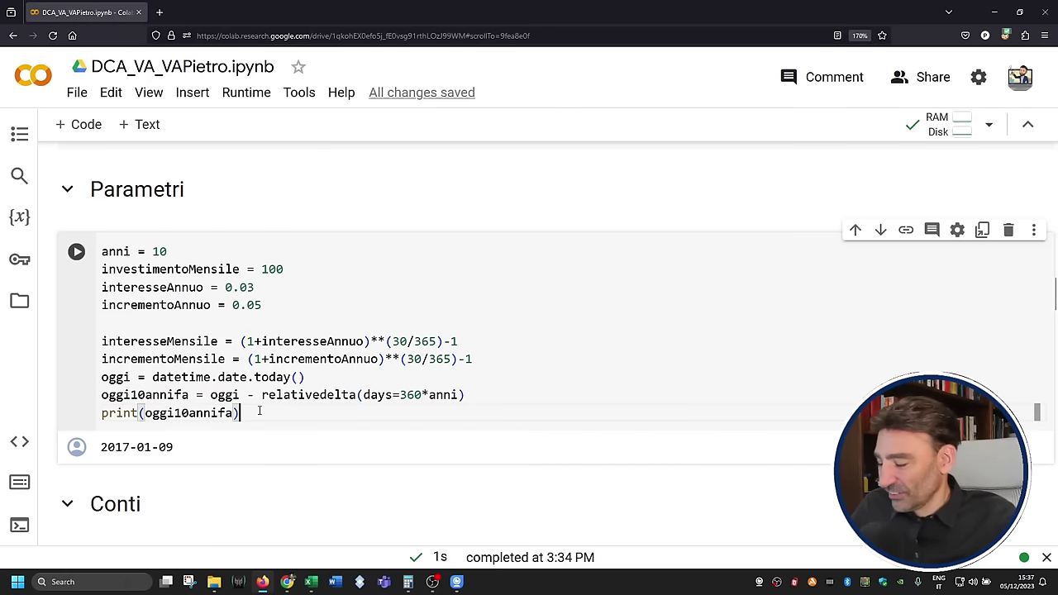
key("shift+Return")
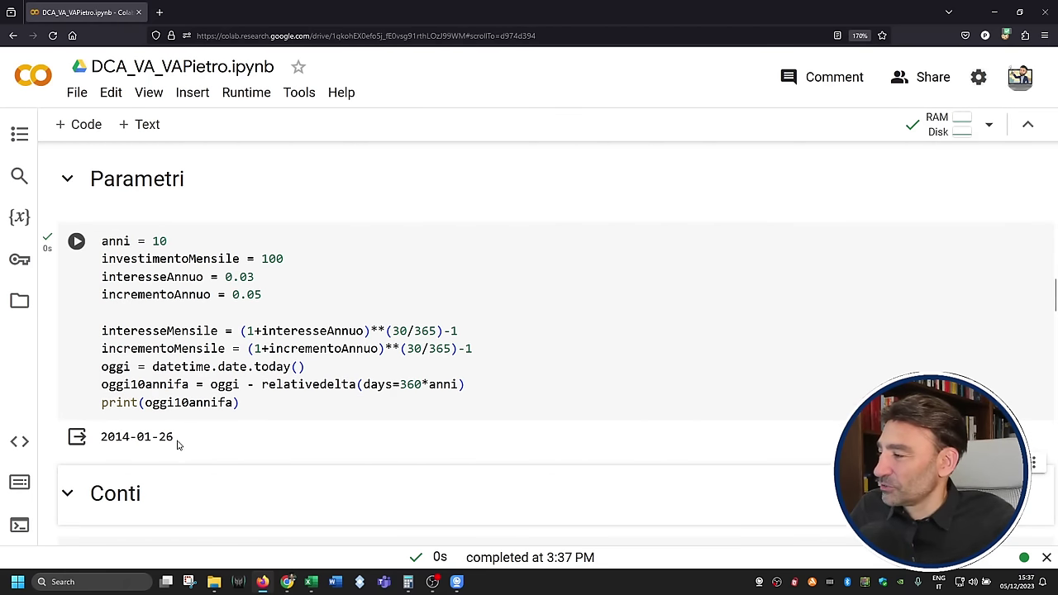
Step: Examine the date printed under the Parametri cell and the 30-day exponent in the incrementoMensile formula
left_click_drag(175, 440, 103, 442)
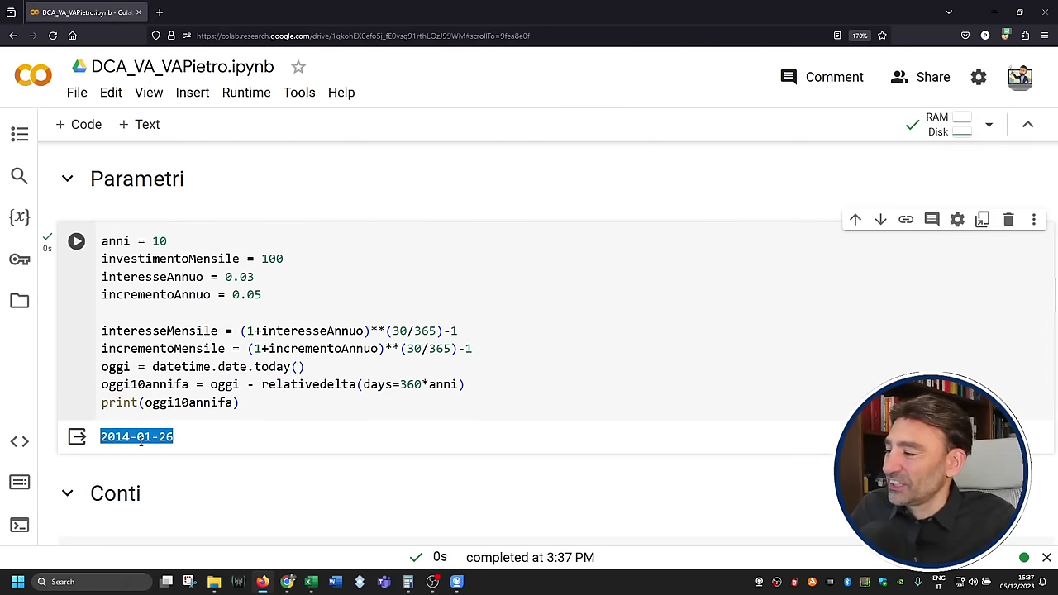
double_click(125, 442)
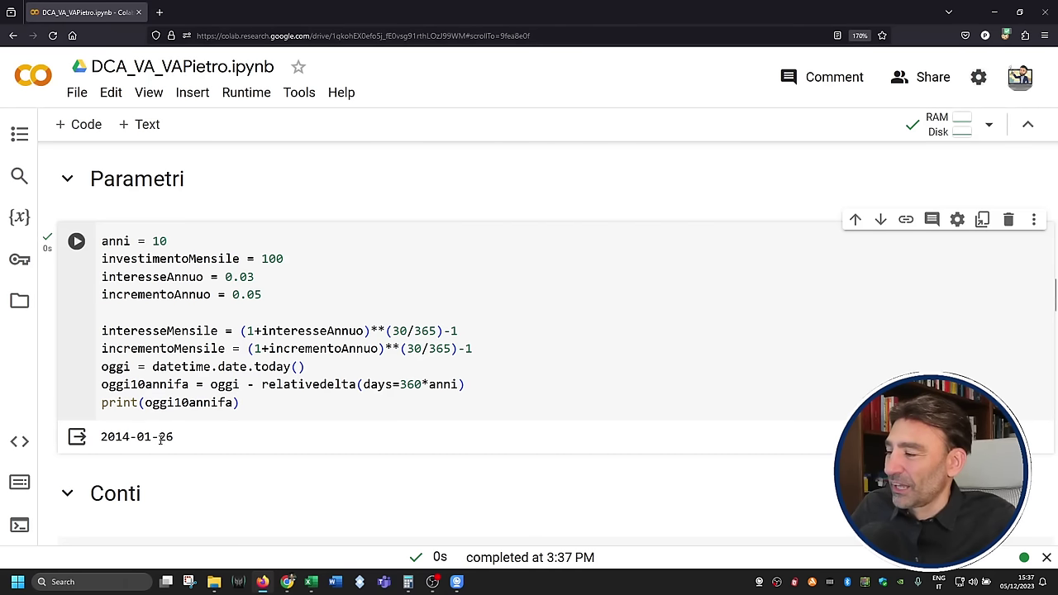
double_click(165, 438)
double_click(145, 438)
scroll(154, 435, "down", 1)
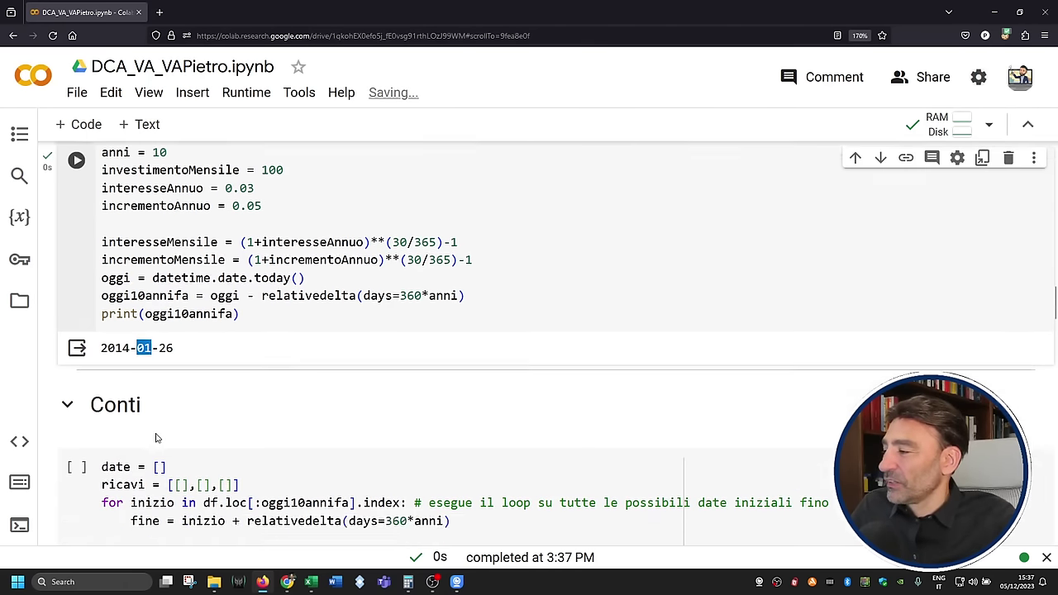
scroll(156, 433, "up", 2)
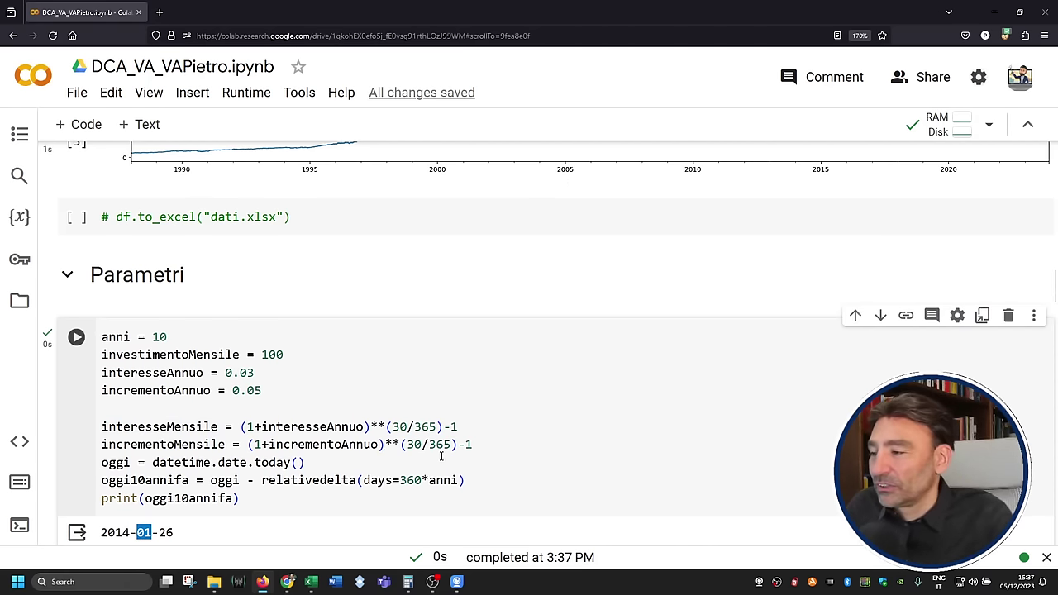
left_click_drag(424, 444, 406, 445)
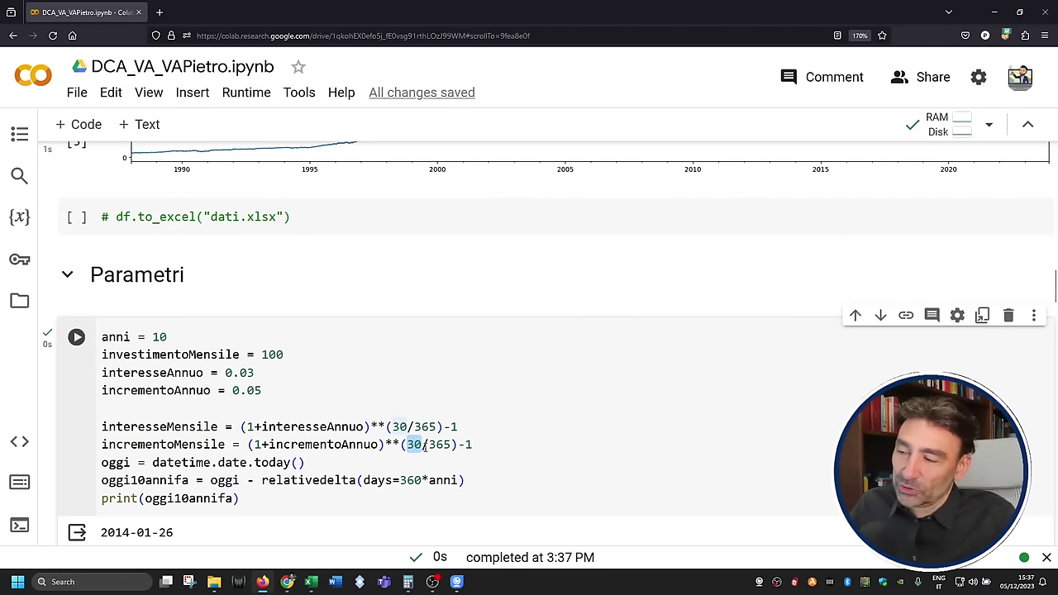
Step: Go to the Conti section's calculation cell and examine the empty date list it defines
scroll(424, 445, "down", 5)
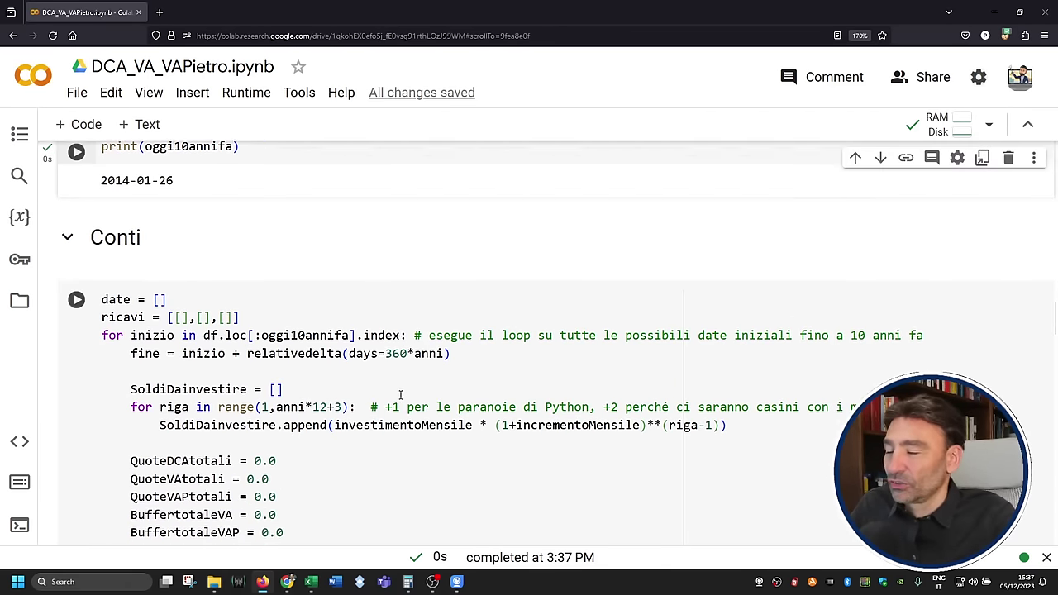
scroll(400, 394, "down", 2)
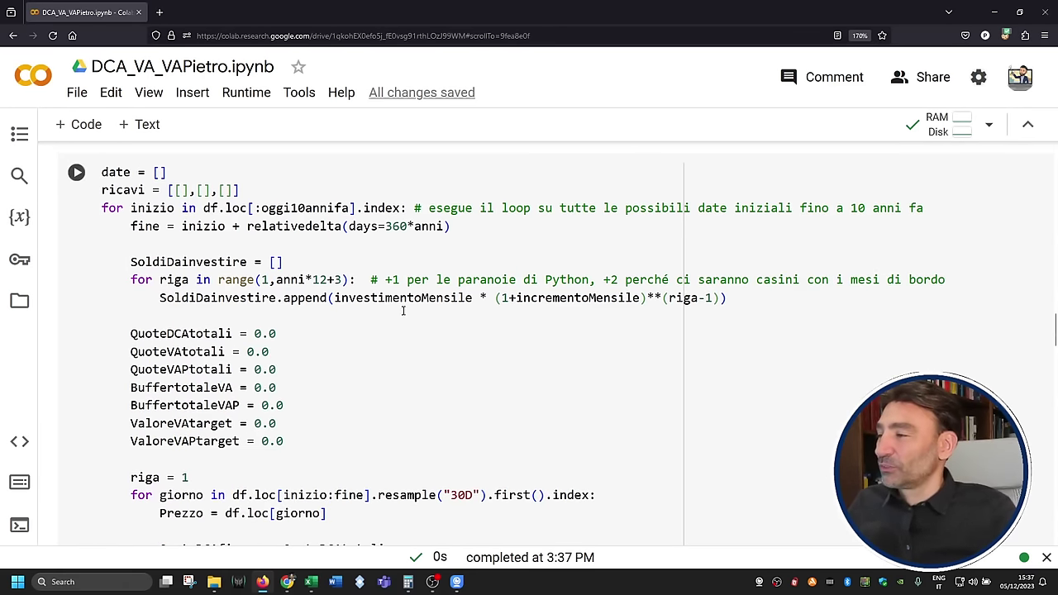
left_click(455, 259)
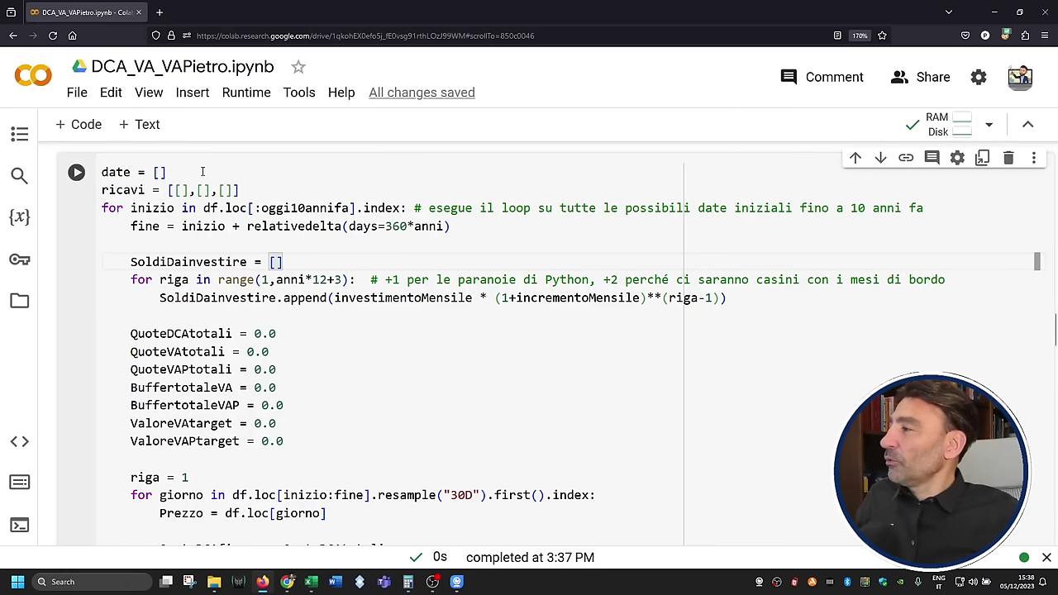
left_click_drag(167, 172, 101, 172)
key("ctrl+Return")
left_click_drag(258, 190, 100, 189)
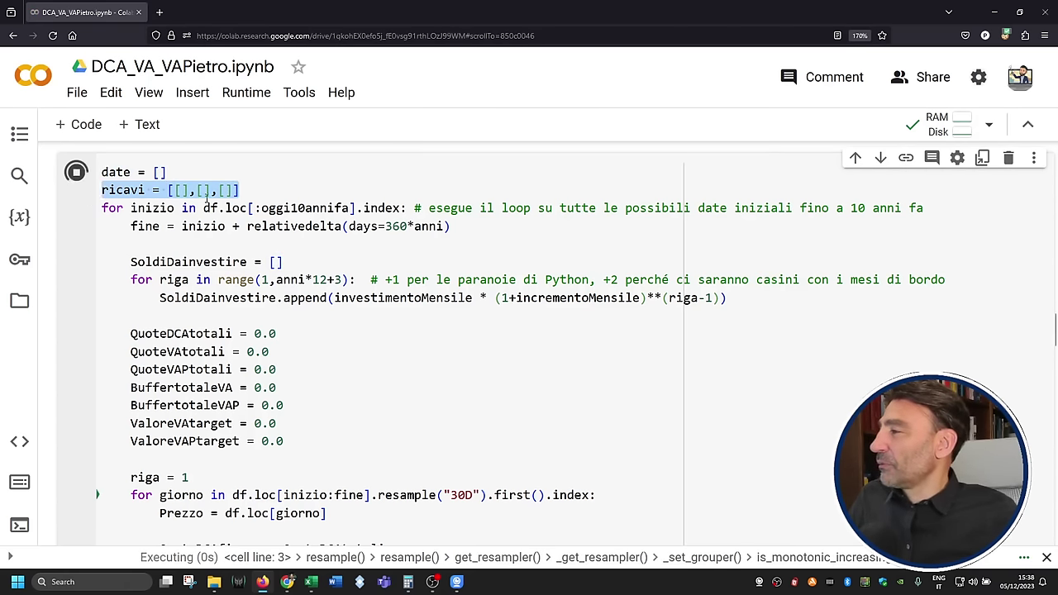
left_click(106, 202)
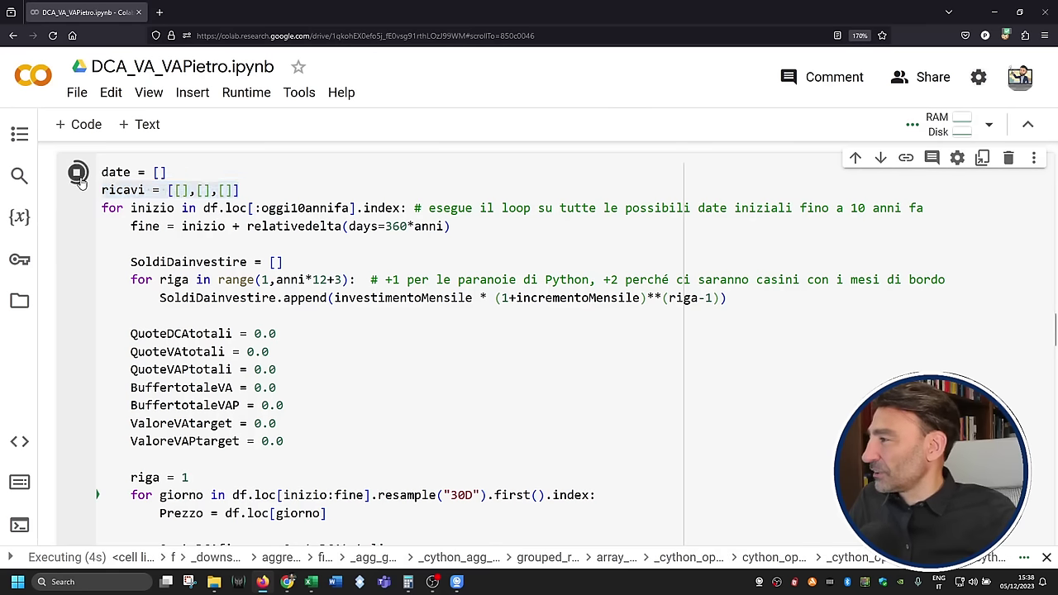
left_click(192, 174)
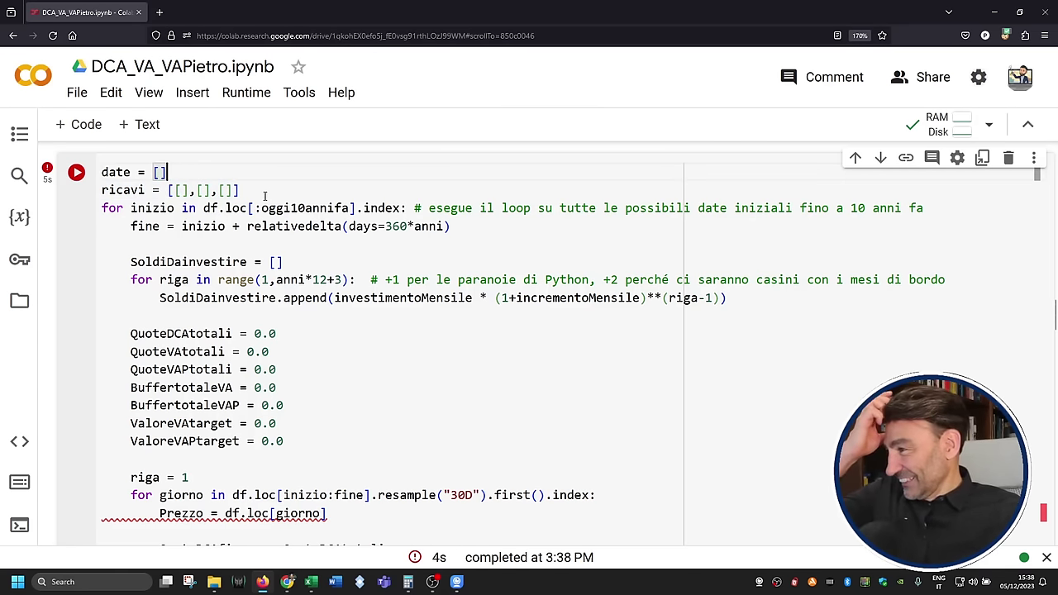
Step: Examine the ricavi lists, the inizio loop variable and the Prezzo assignment through to the end of the Conti cell
left_click_drag(268, 191, 102, 190)
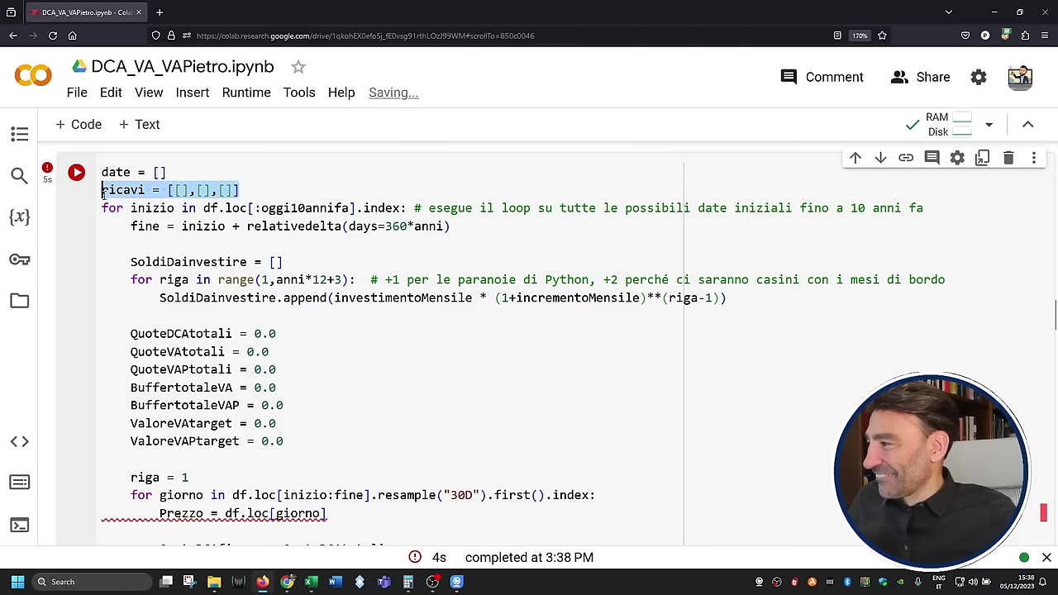
left_click(240, 190)
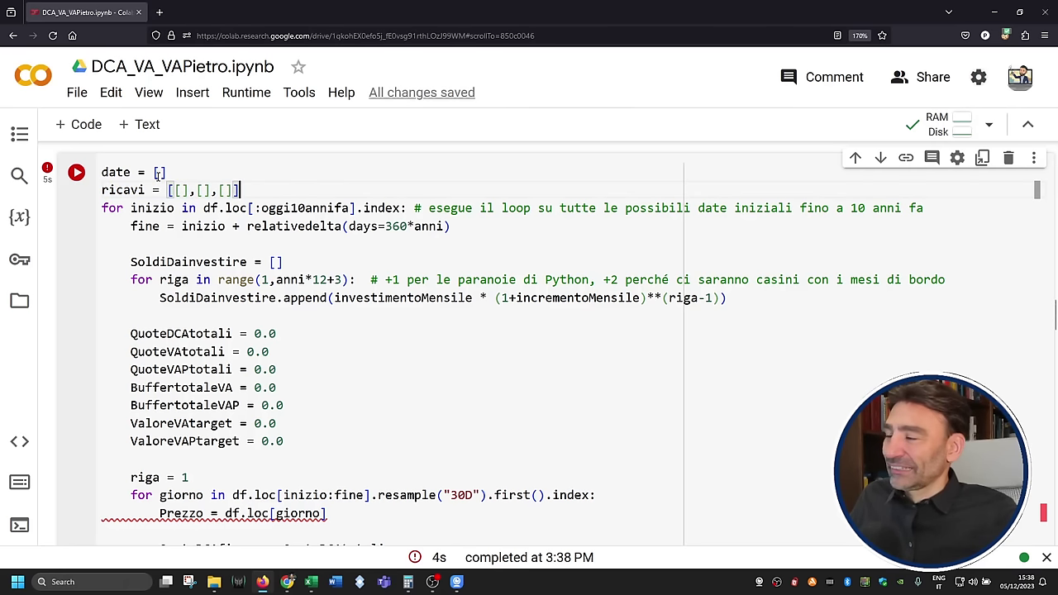
double_click(152, 207)
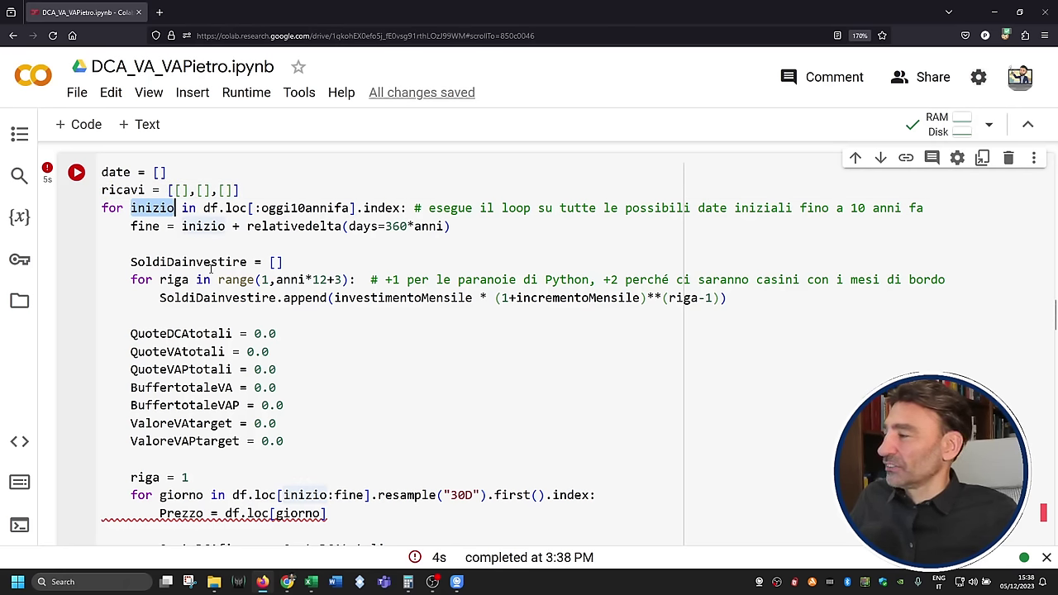
scroll(205, 302, "down", 1)
scroll(205, 303, "down", 4)
scroll(223, 303, "up", 2)
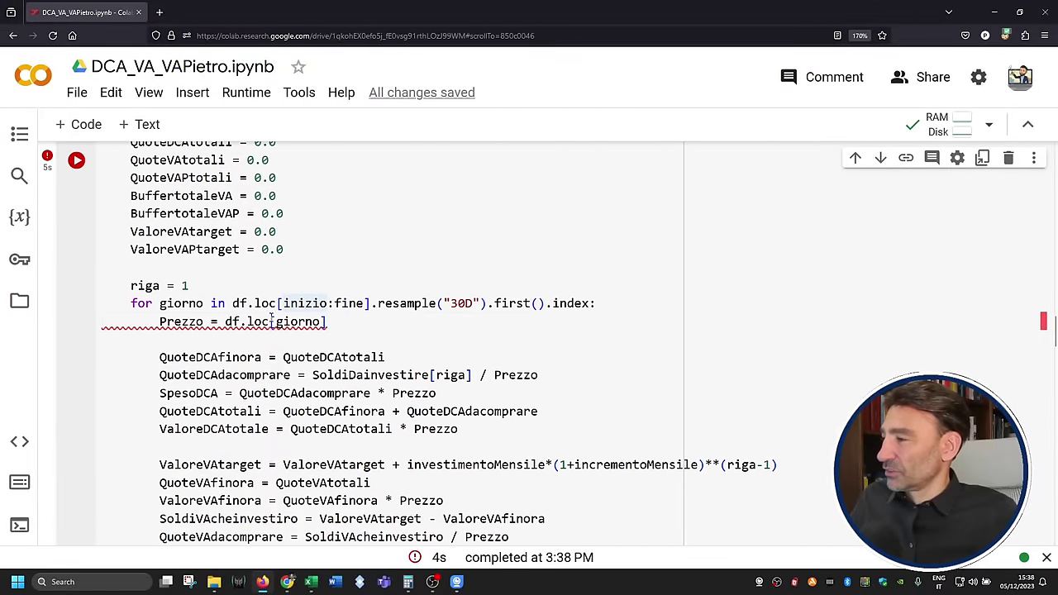
left_click(271, 322)
left_click(196, 322)
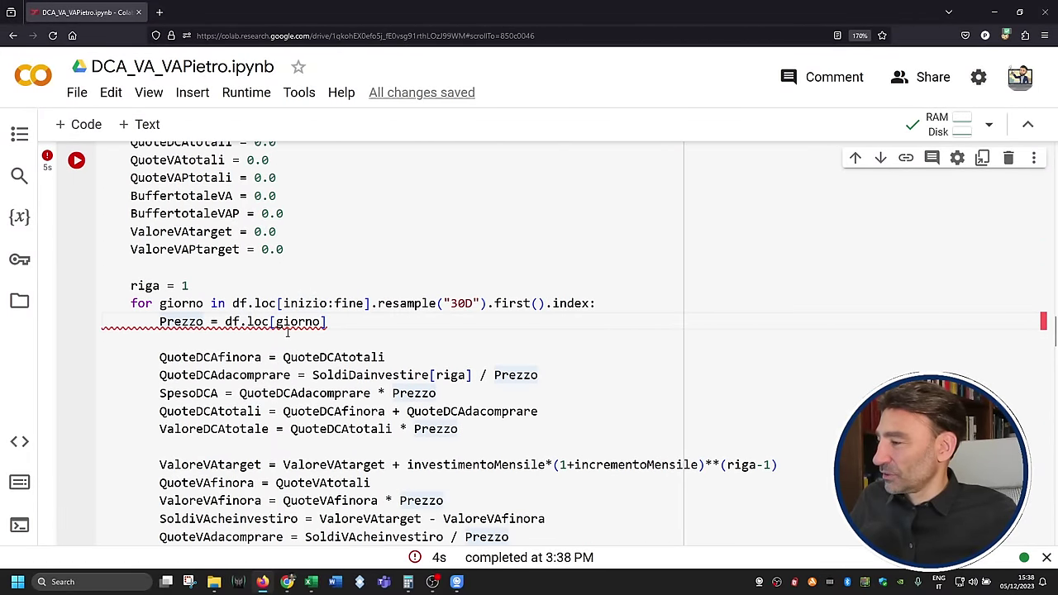
scroll(276, 336, "up", 1)
scroll(277, 336, "down", 7)
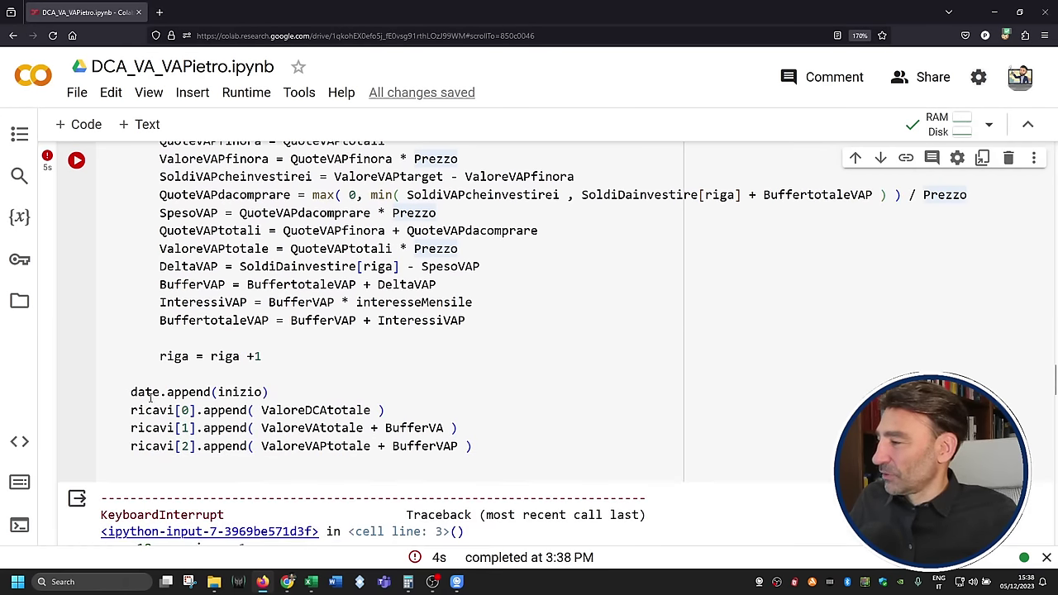
Step: Examine the append lines that store each start date and the final DCA, VA and VAP values with their buffers
left_click_drag(130, 392, 271, 391)
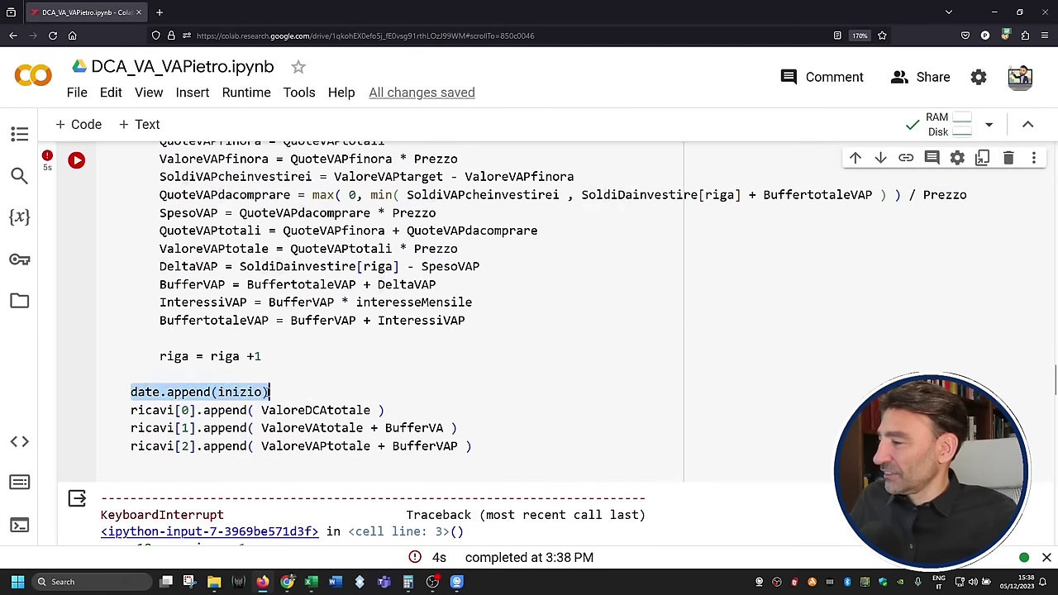
left_click(131, 410)
left_click_drag(261, 410, 372, 410)
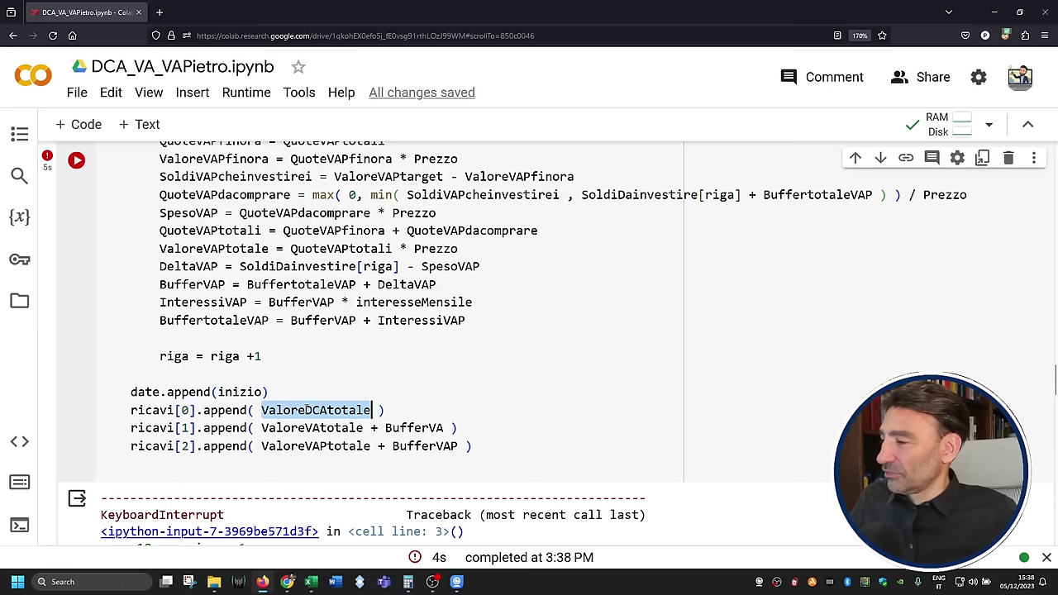
double_click(301, 427)
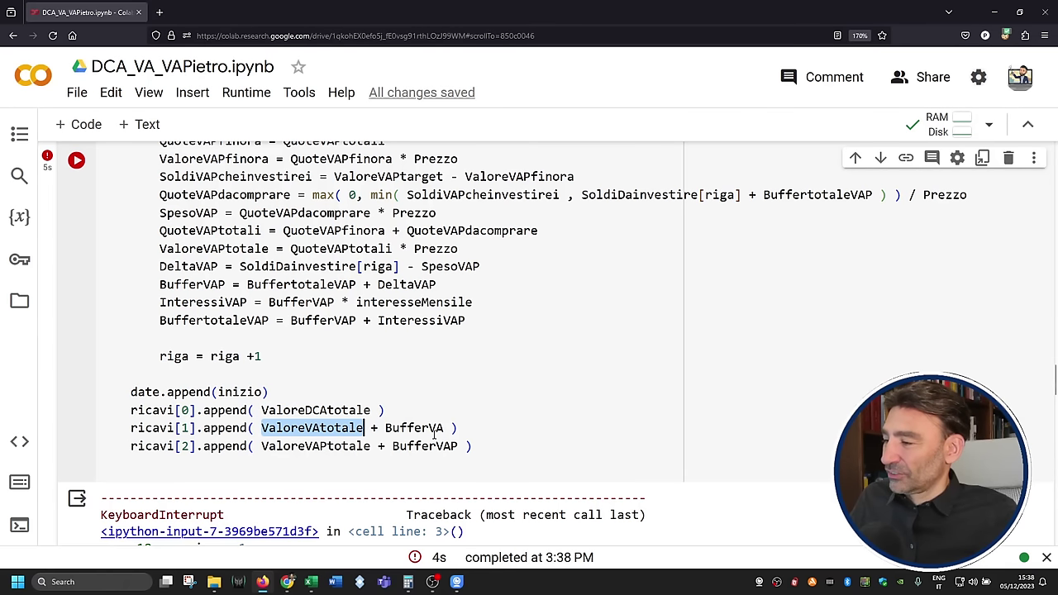
double_click(404, 428)
double_click(320, 446)
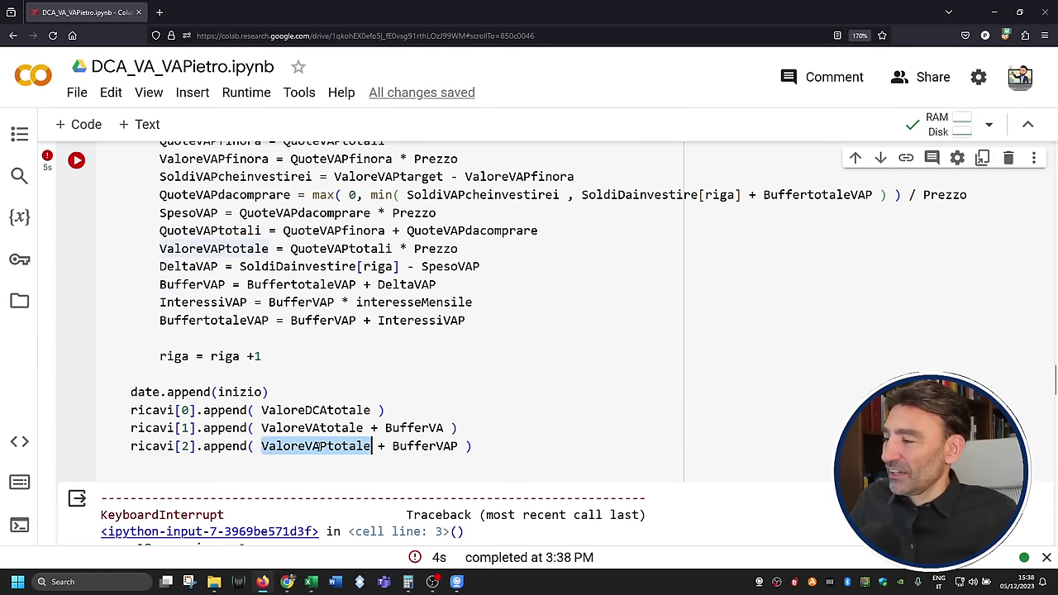
double_click(425, 446)
Step: Switch to DCA_VA_VAPietro.xlsx in Excel, review the Ricavato alla fine values in G2:G4 and the Inizio date, and return to the notebook
mouse_move(324, 581)
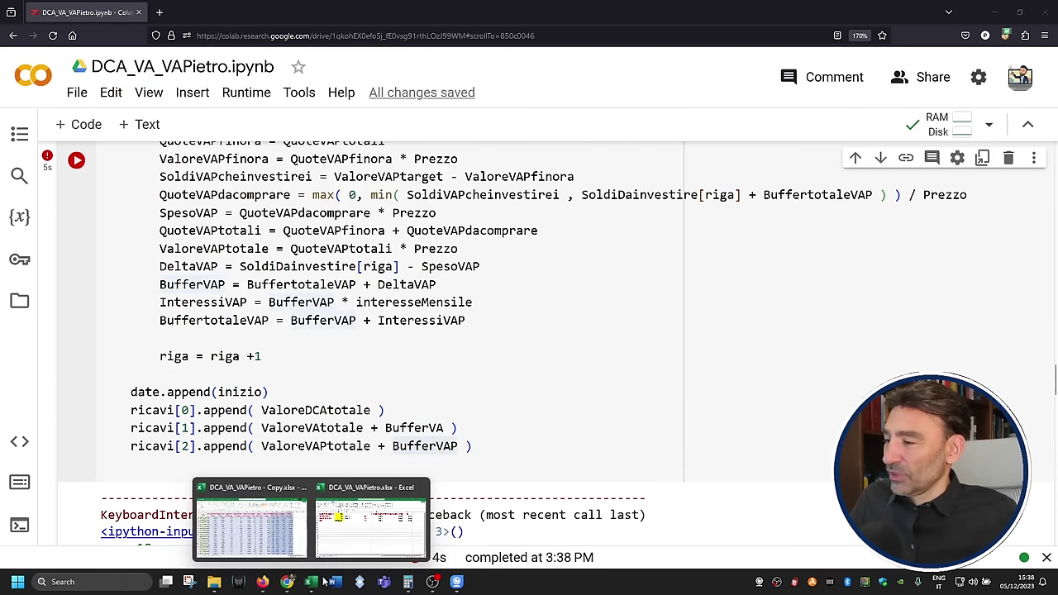
left_click(347, 538)
left_click_drag(620, 174, 621, 213)
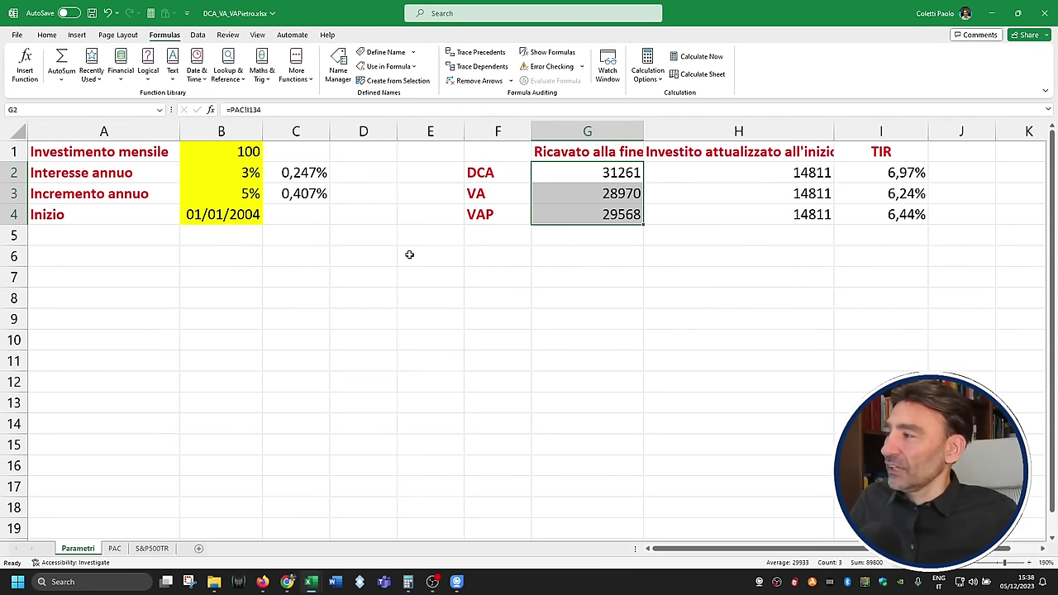
left_click(224, 216)
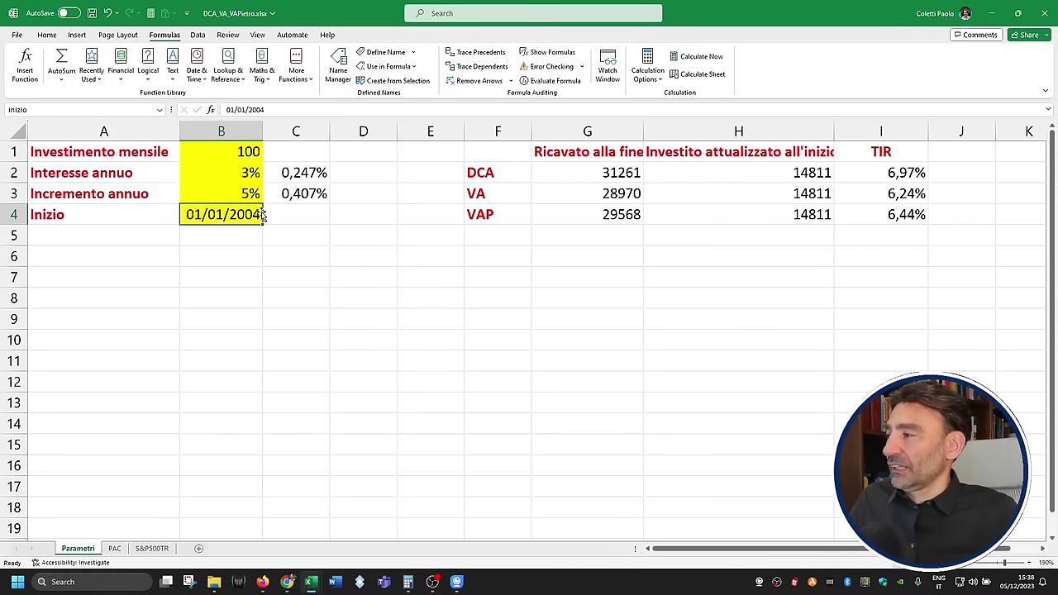
left_click_drag(595, 172, 609, 211)
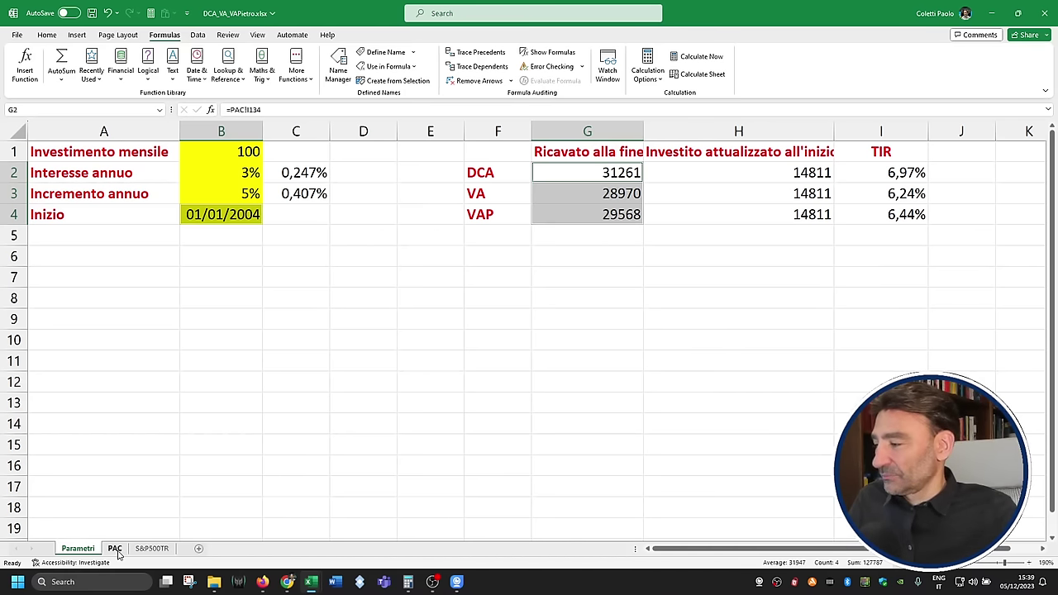
left_click(262, 582)
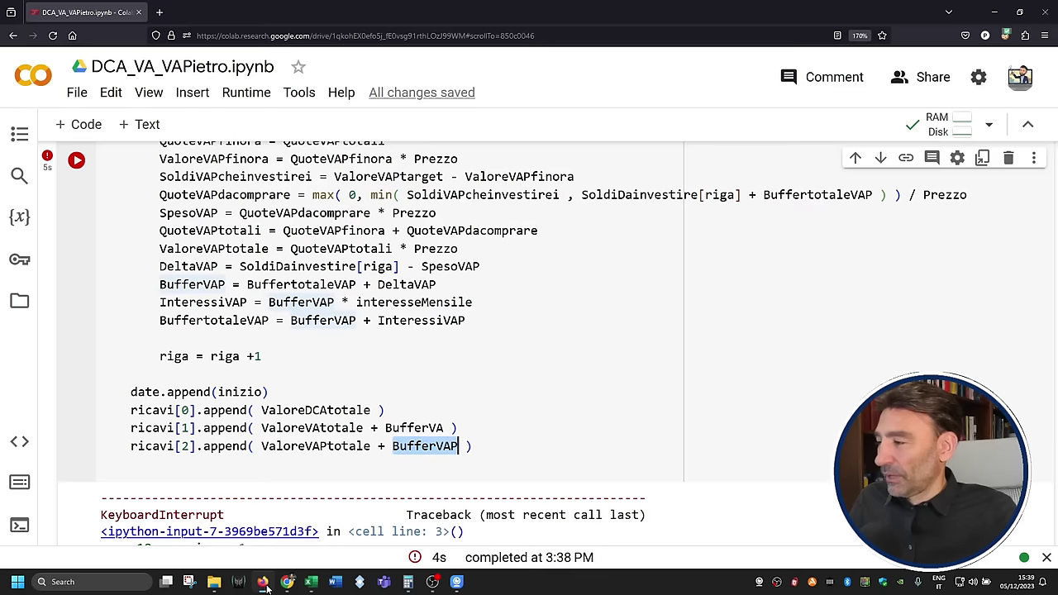
Step: Examine the Conti cell's outer loop over df.loc[:oggi10annifa] and the line that calculates fine from inizio
left_click(414, 411)
scroll(182, 410, "up", 6)
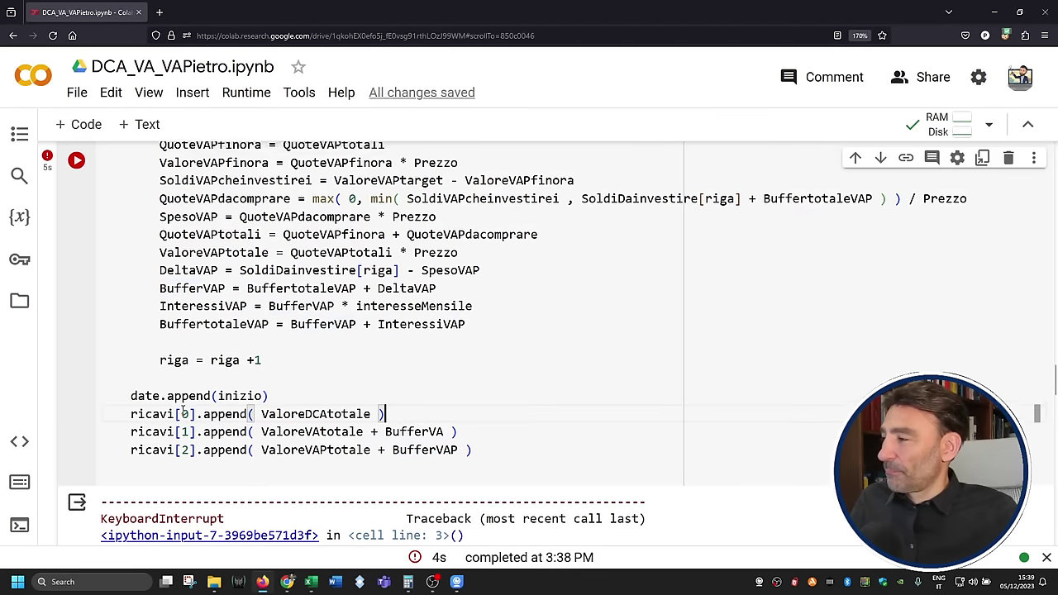
scroll(181, 411, "up", 5)
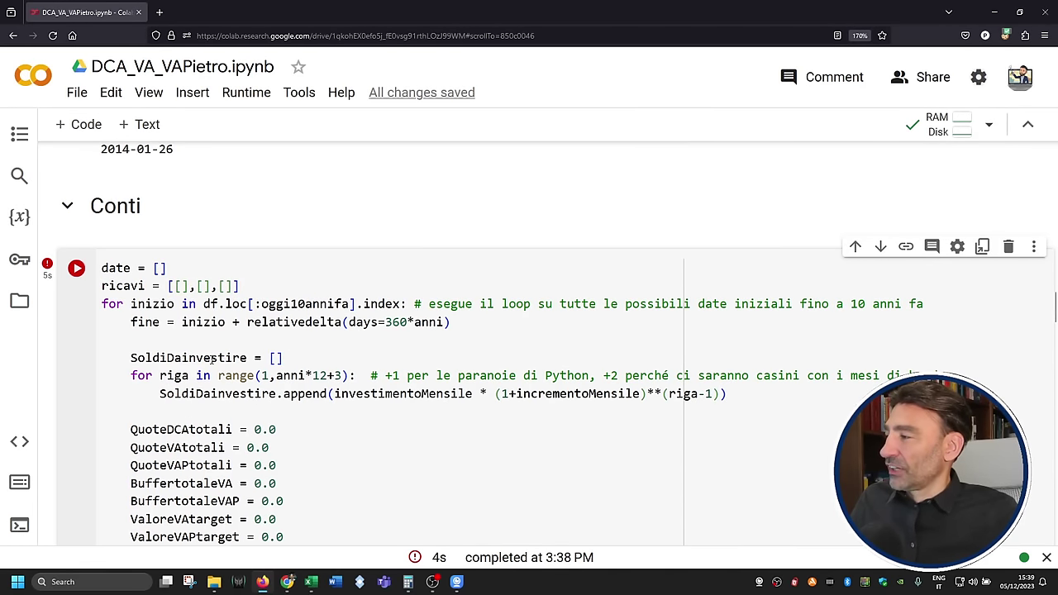
scroll(226, 329, "down", 1)
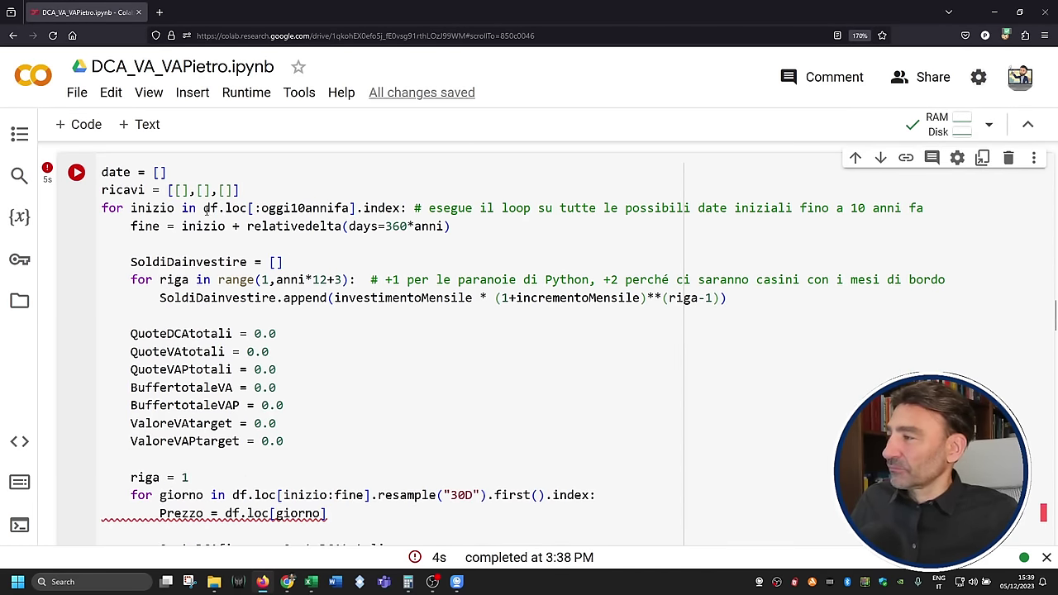
left_click_drag(206, 211, 357, 209)
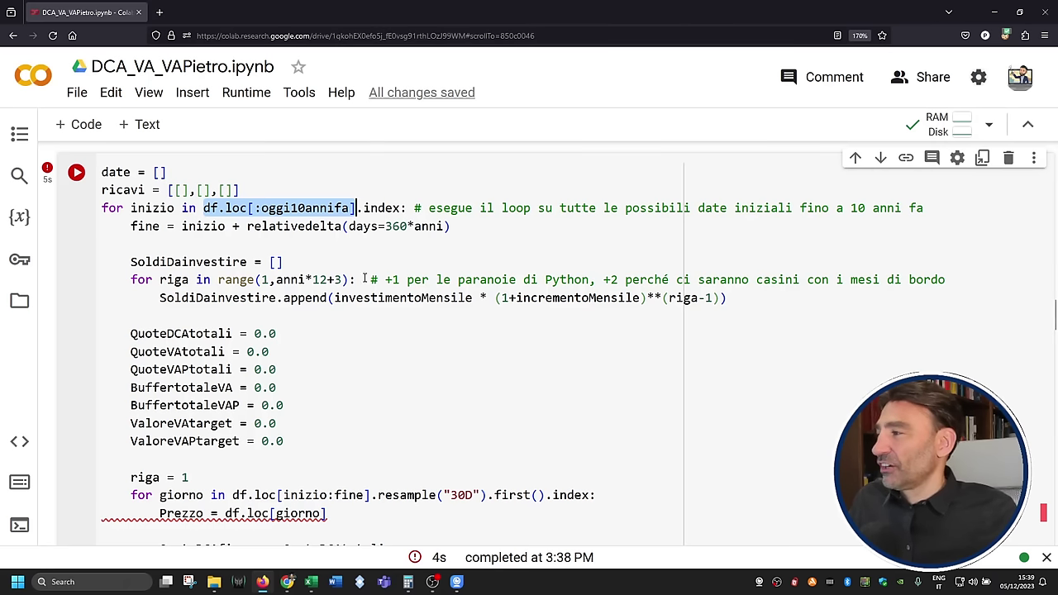
left_click(213, 226)
double_click(146, 226)
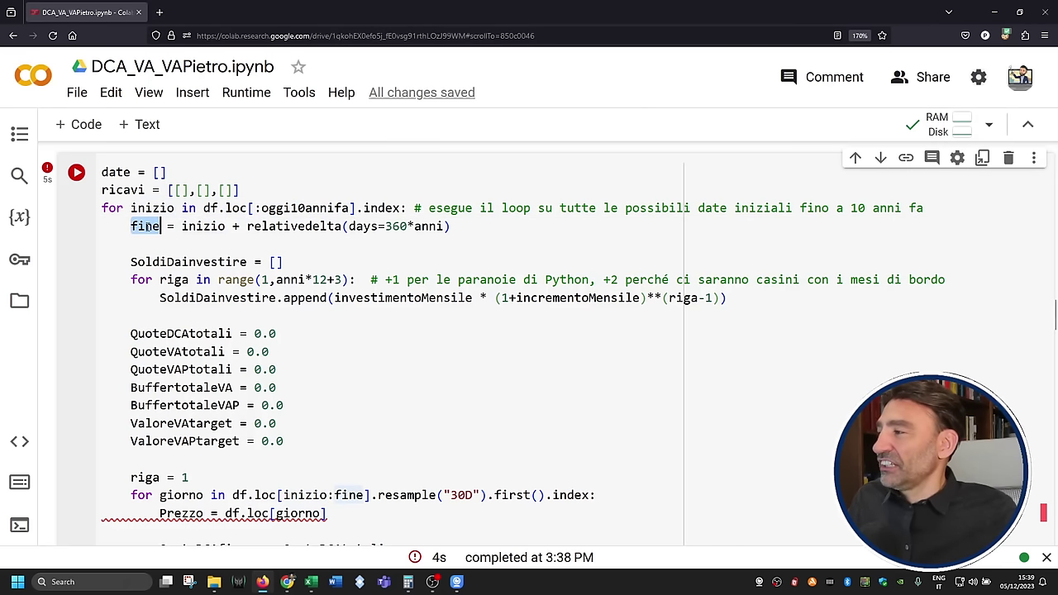
Step: Examine how fine is calculated from inizio plus relativedelta(days=360*anni)
double_click(204, 226)
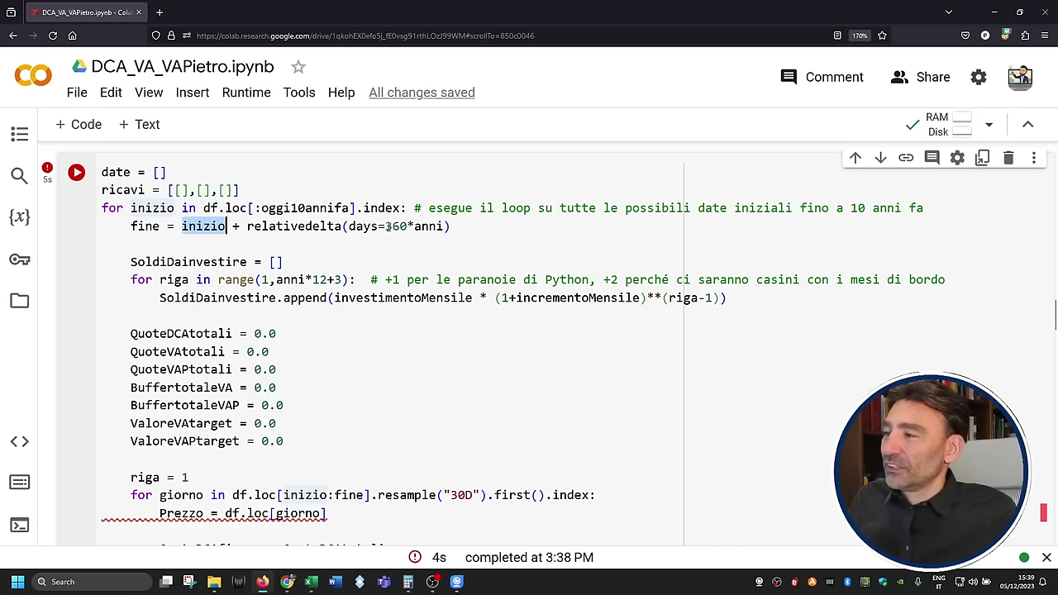
left_click_drag(385, 225, 447, 226)
left_click(445, 228)
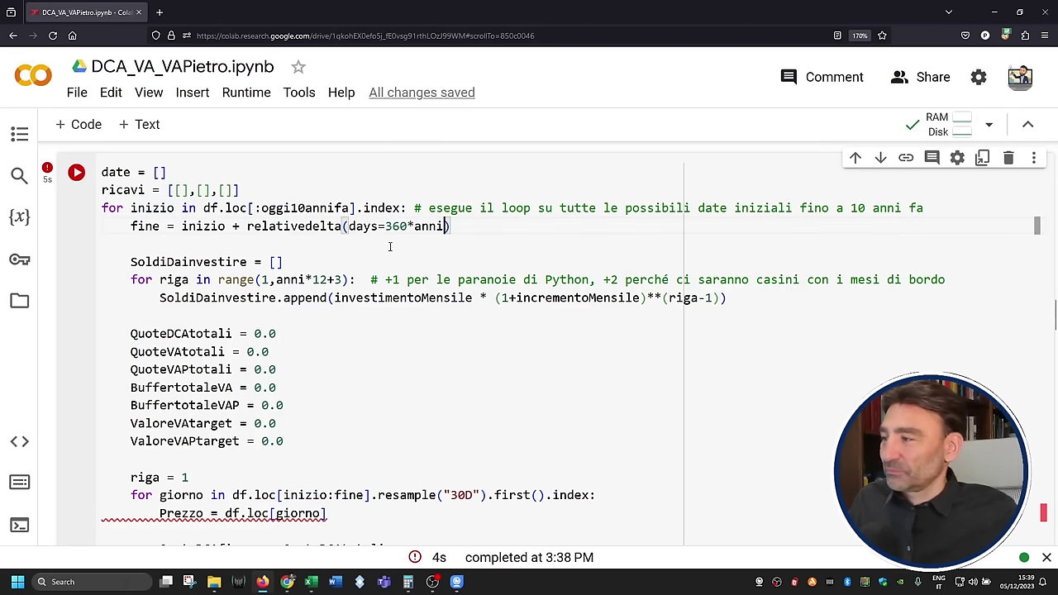
Step: Compare the notebook's SoldiDainvestire list with the Soldi VA da investire column on the PAC sheet of DCA_VA_VAPietro.xlsx in Excel, and return to the notebook
left_click_drag(133, 261, 293, 263)
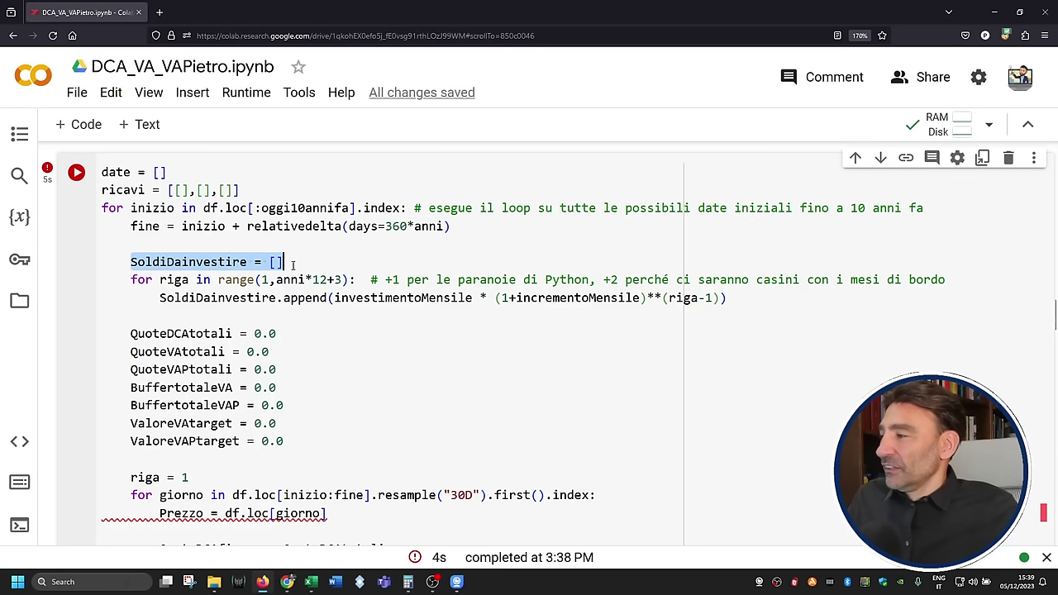
left_click(292, 263)
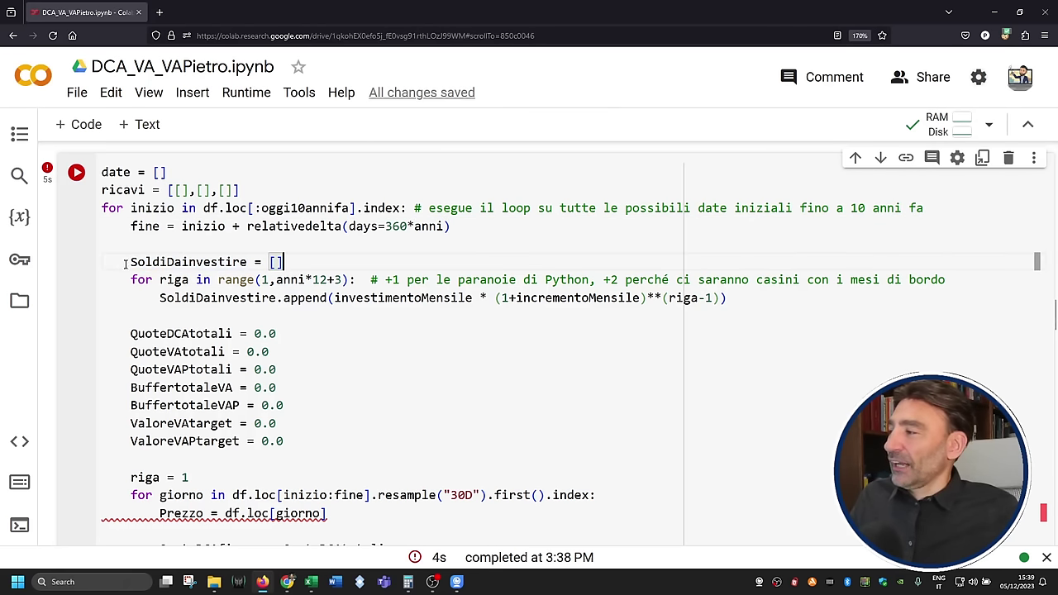
mouse_move(311, 582)
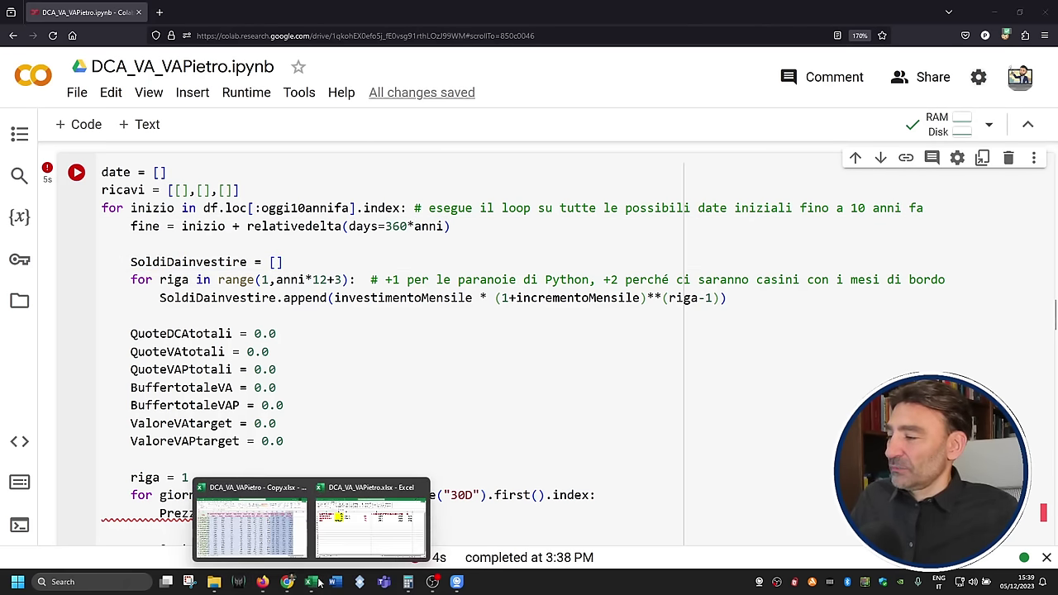
left_click(364, 530)
left_click(114, 548)
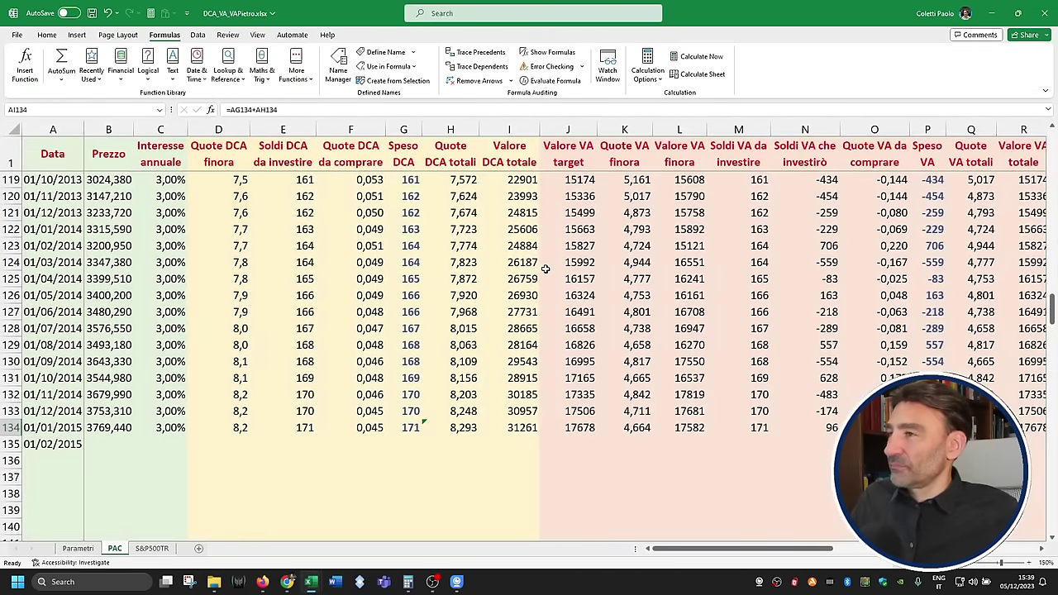
scroll(579, 244, "up", 20)
left_click(738, 129)
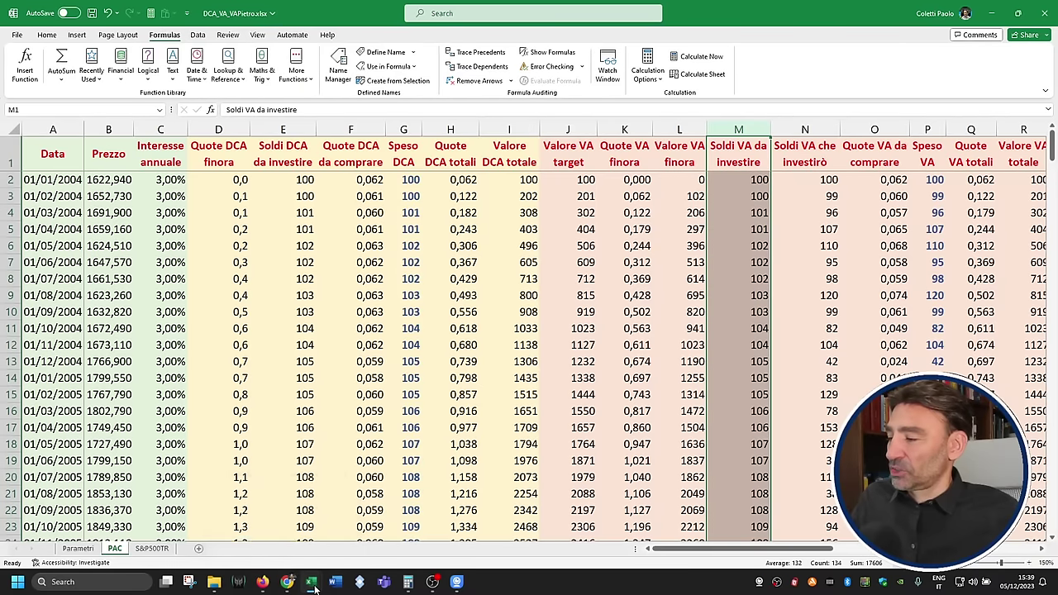
mouse_move(315, 584)
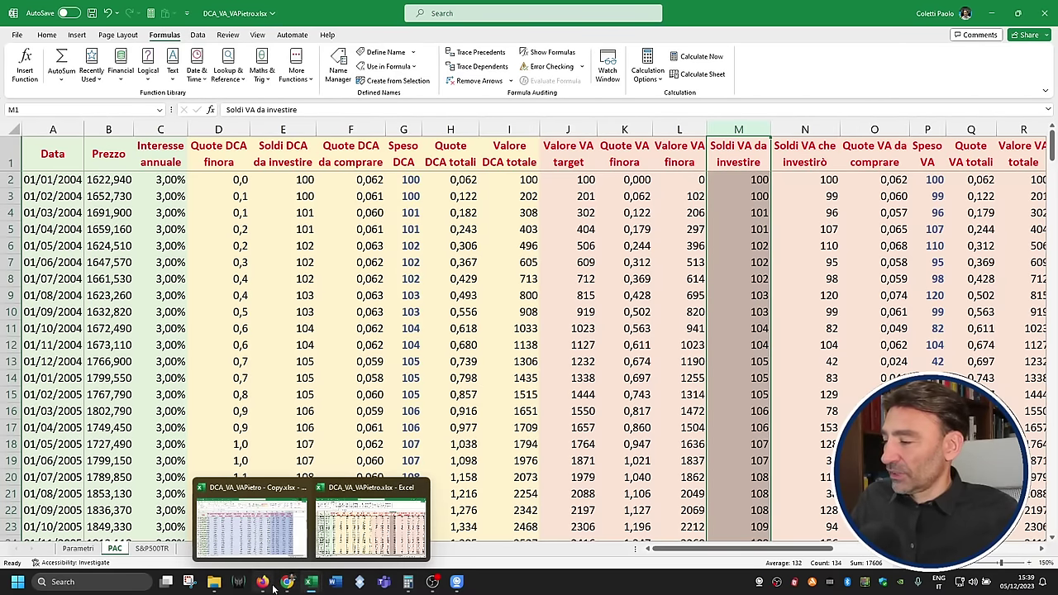
left_click(287, 582)
Step: Examine the riga loop over range(1,anni*12+3) and the compounding expression that fills SoldiDainvestire
left_click(306, 281)
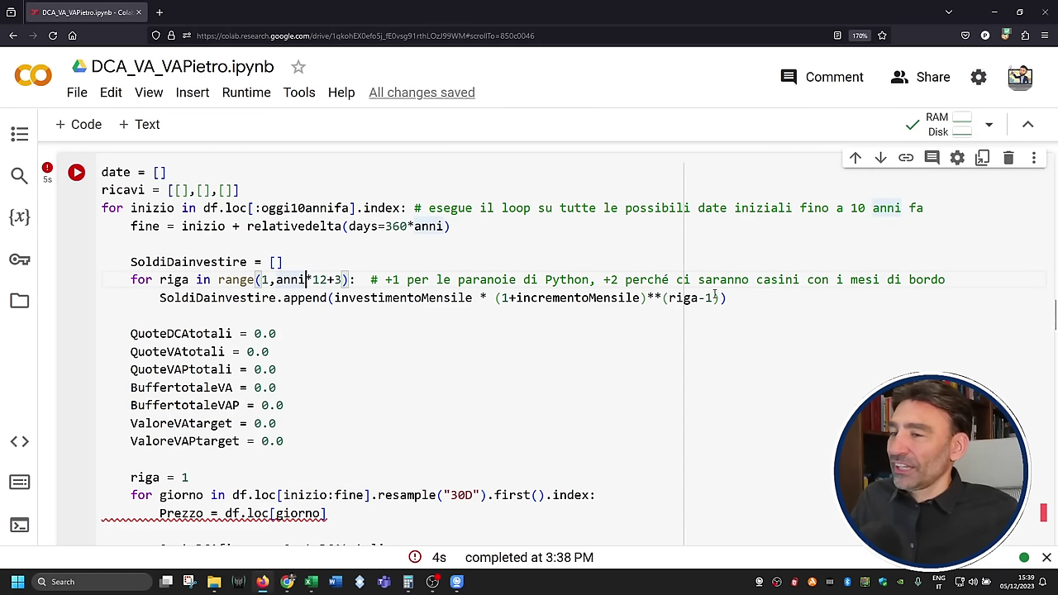
left_click_drag(726, 298, 500, 297)
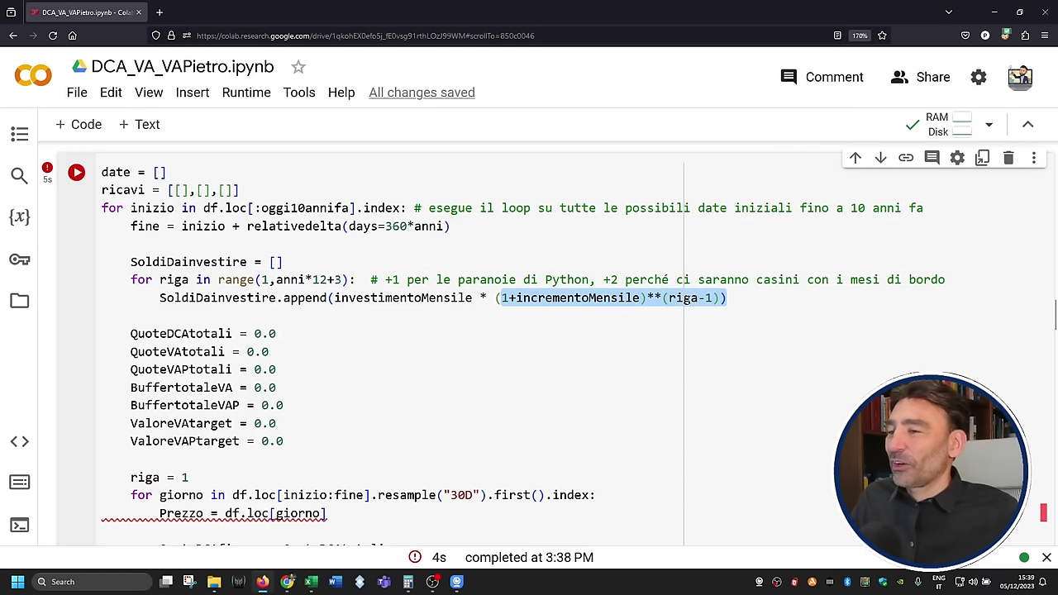
double_click(683, 297)
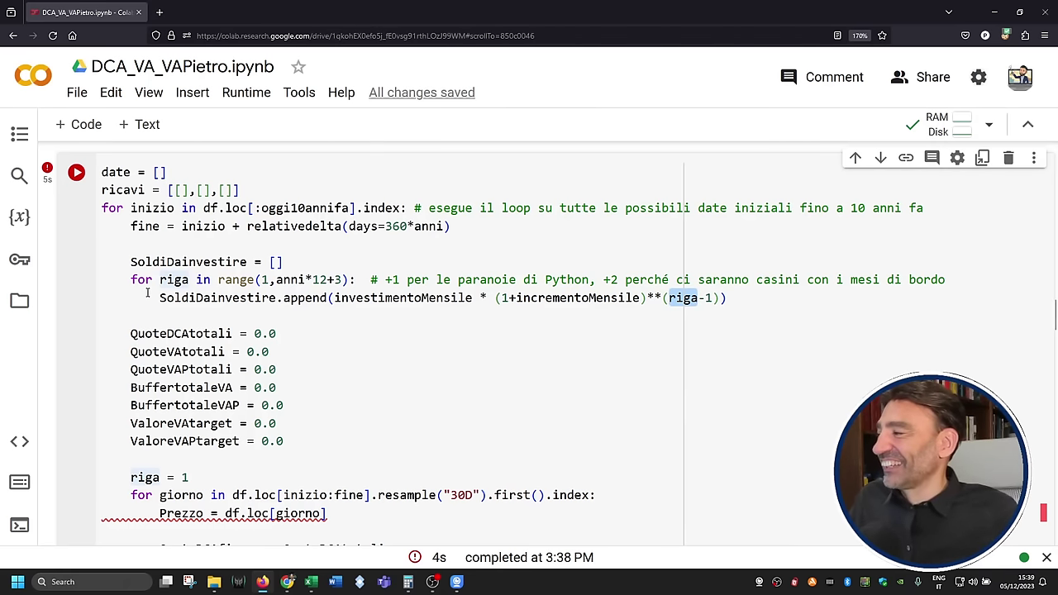
left_click_drag(126, 263, 283, 262)
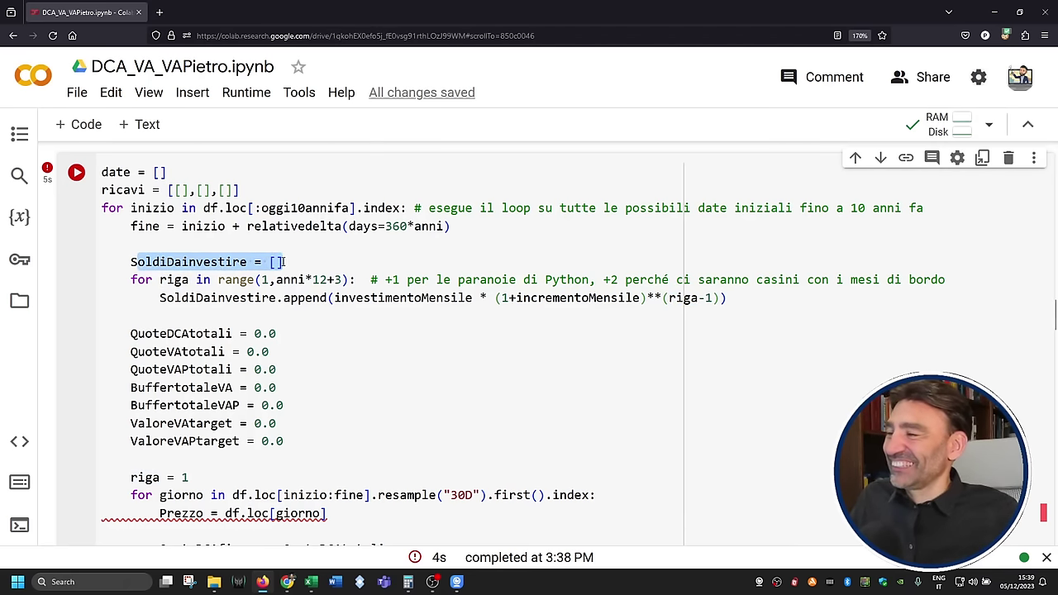
left_click(283, 262)
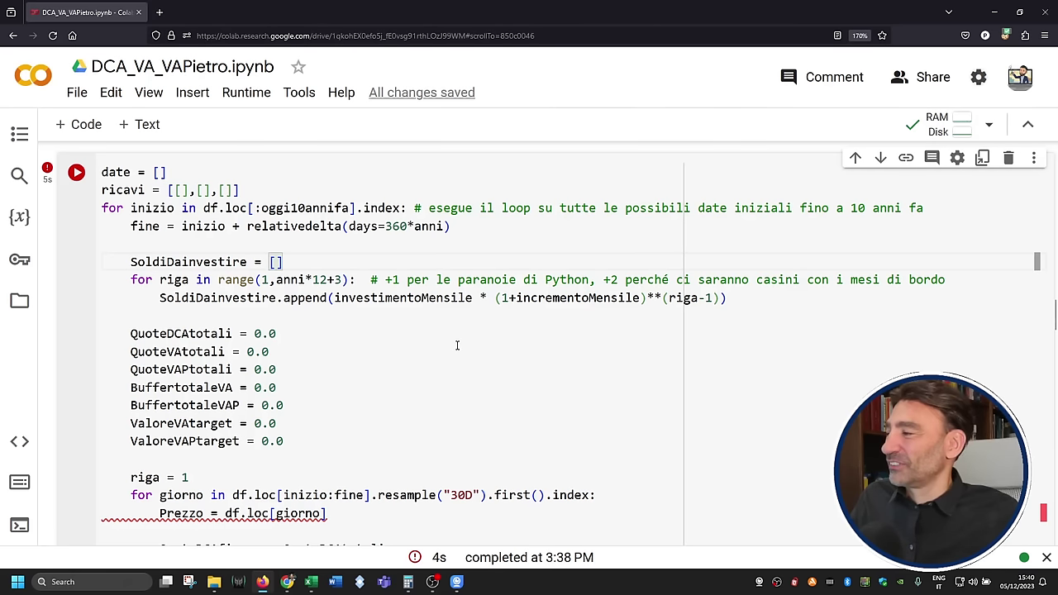
Step: Examine the block that initializes the variables from QuoteDCAtotali to ValoreVAPtarget at 0.0, and where the calculations below reuse them
scroll(442, 334, "down", 2)
left_click_drag(261, 263, 289, 347)
left_click(144, 240)
left_click_drag(122, 241, 295, 346)
scroll(299, 331, "down", 3)
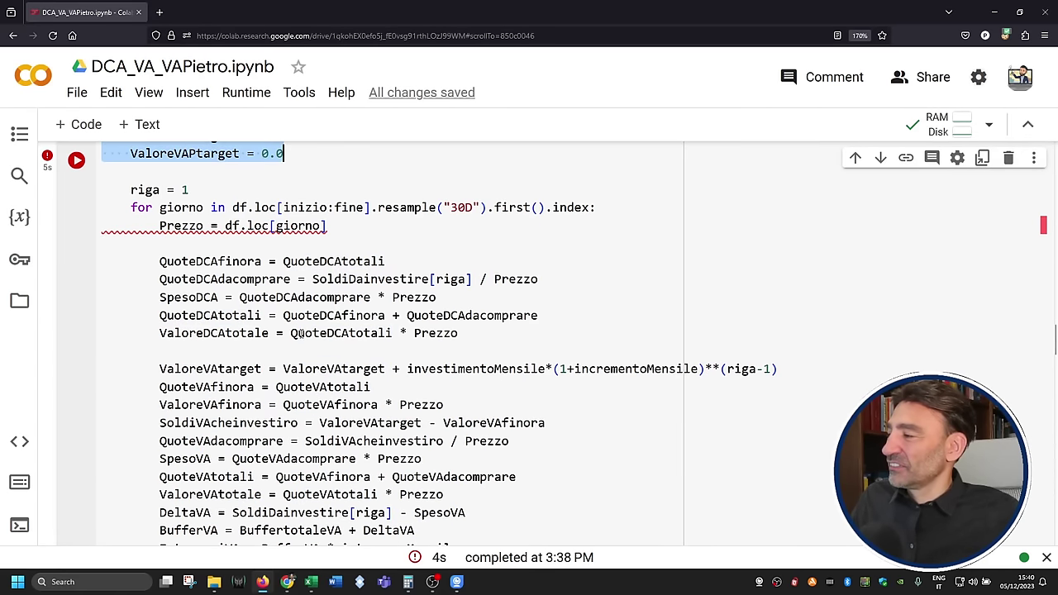
scroll(296, 327, "up", 4)
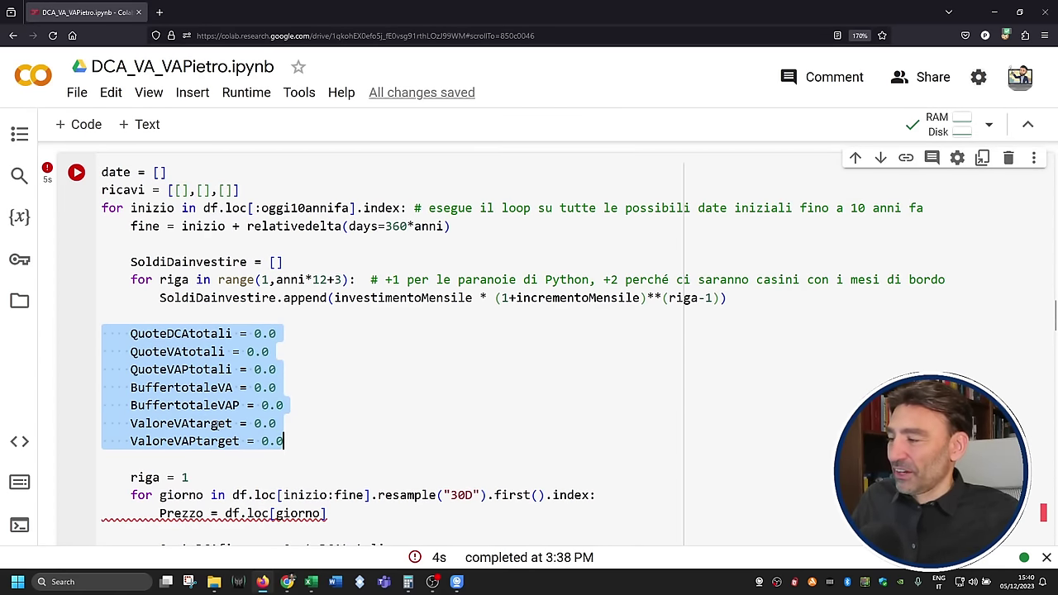
Step: Examine riga = 1 and the inner giorno loop over df.loc[inizio:fine] with resample("30D").first(), down to the Prezzo assignment
scroll(217, 423, "down", 2)
left_click(256, 304)
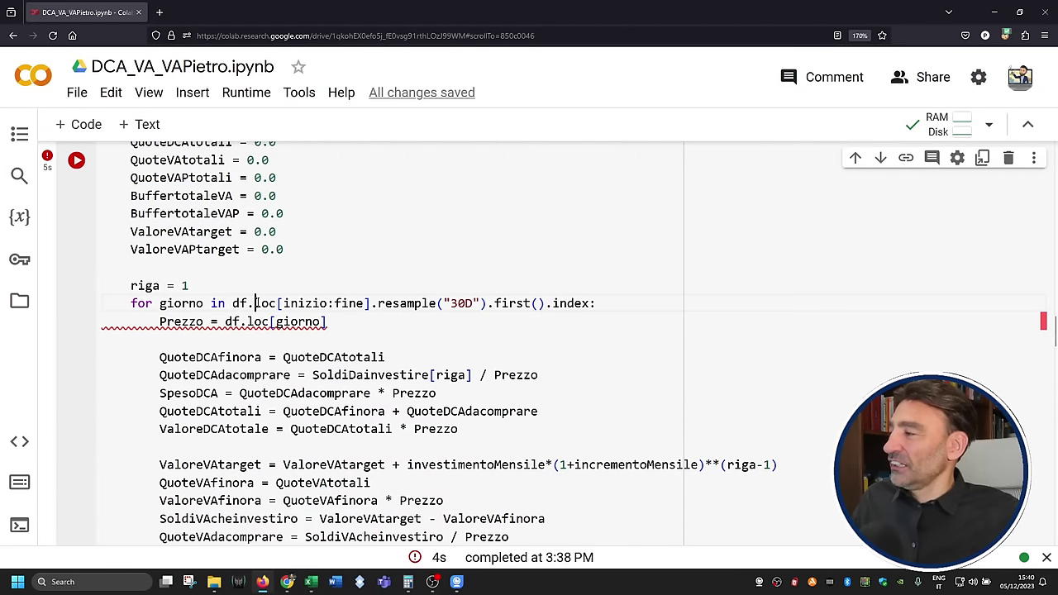
left_click(211, 288)
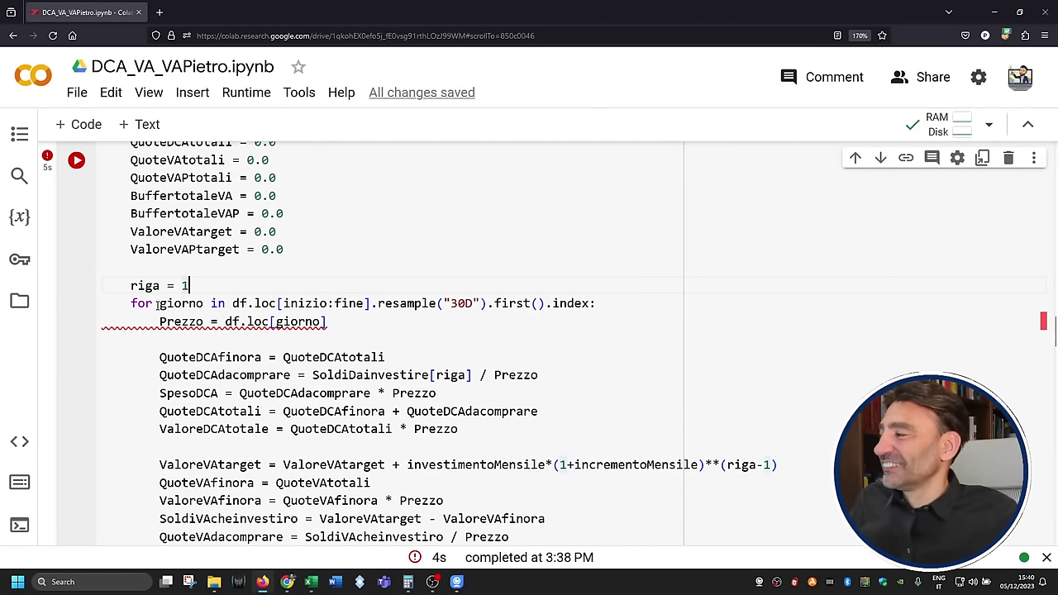
left_click_drag(157, 303, 595, 303)
left_click(456, 303)
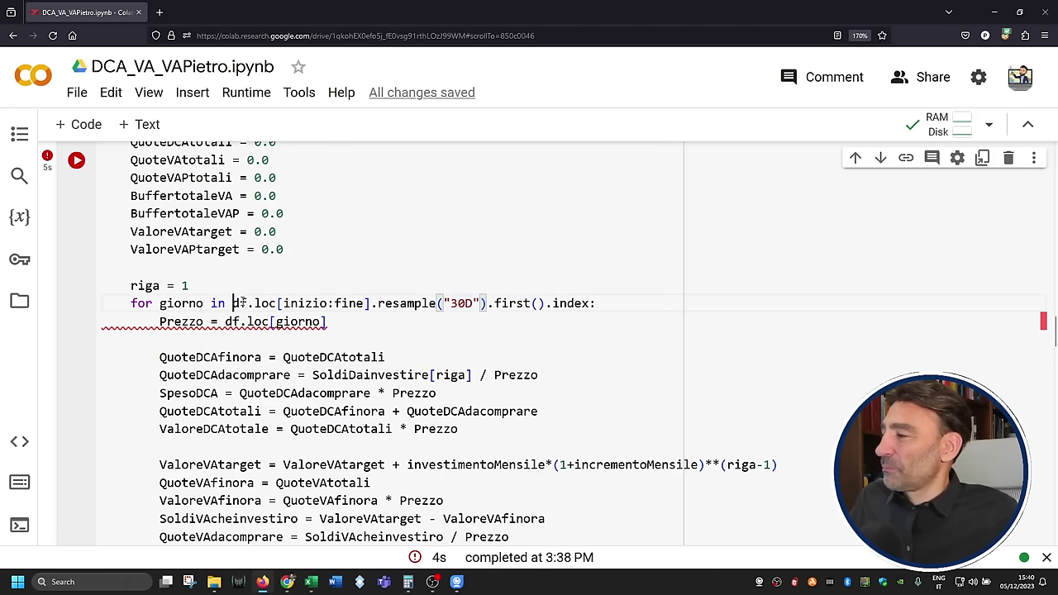
left_click_drag(239, 303, 380, 310)
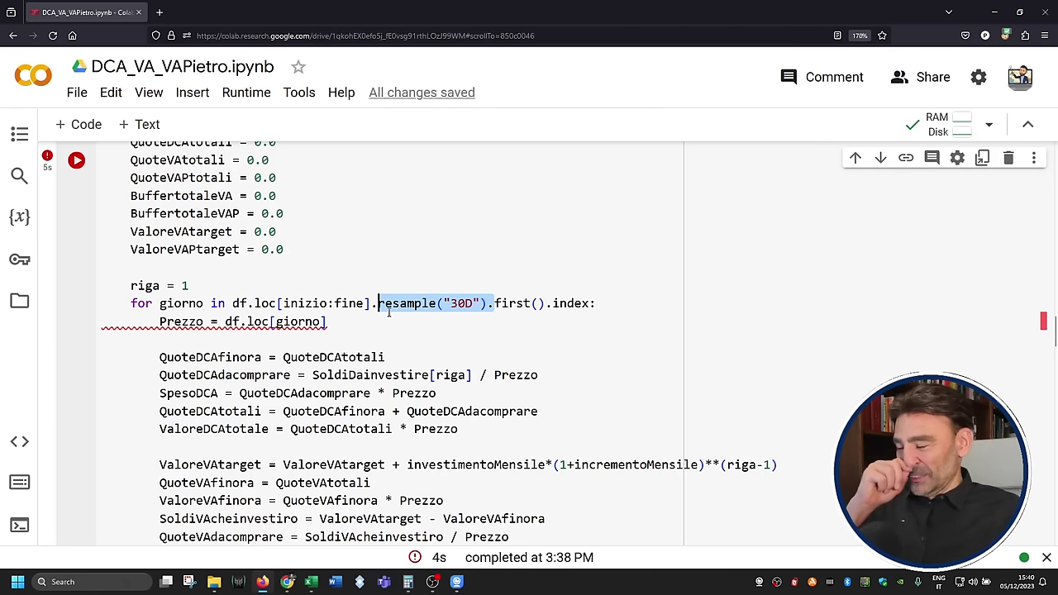
left_click(380, 306)
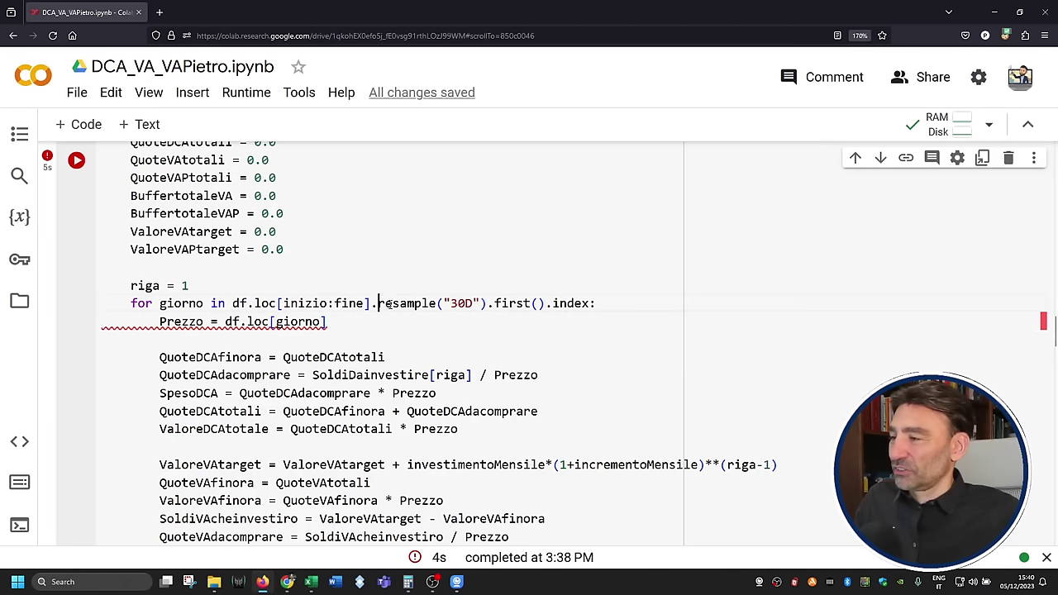
left_click_drag(378, 304, 554, 302)
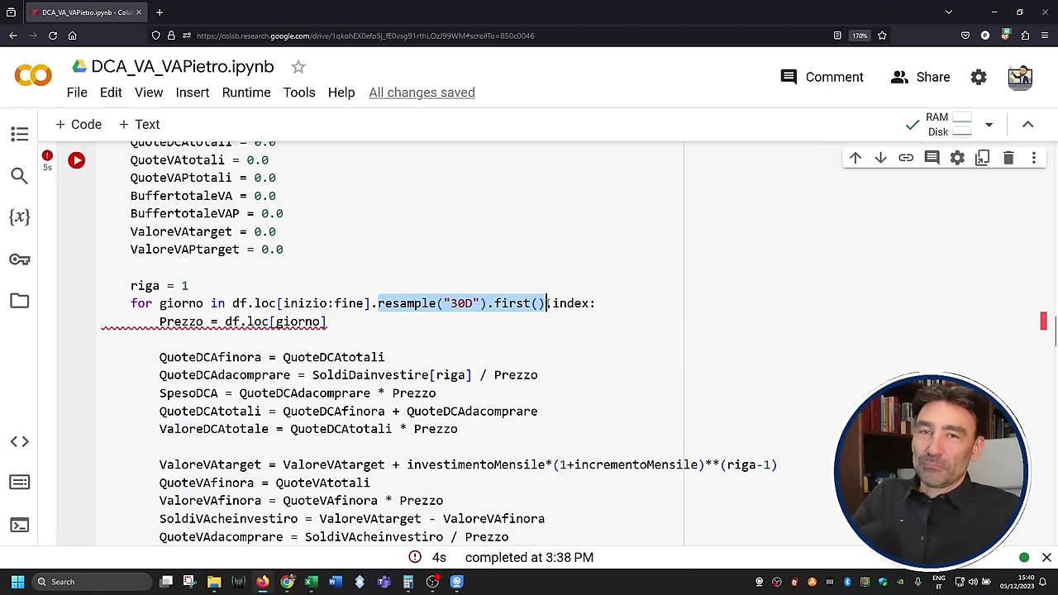
left_click(363, 328)
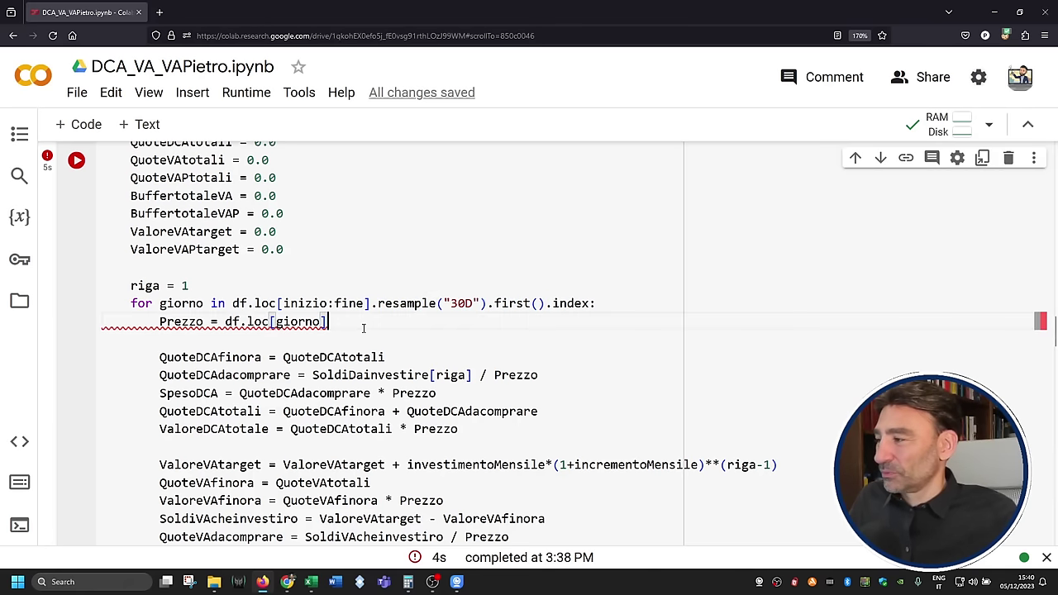